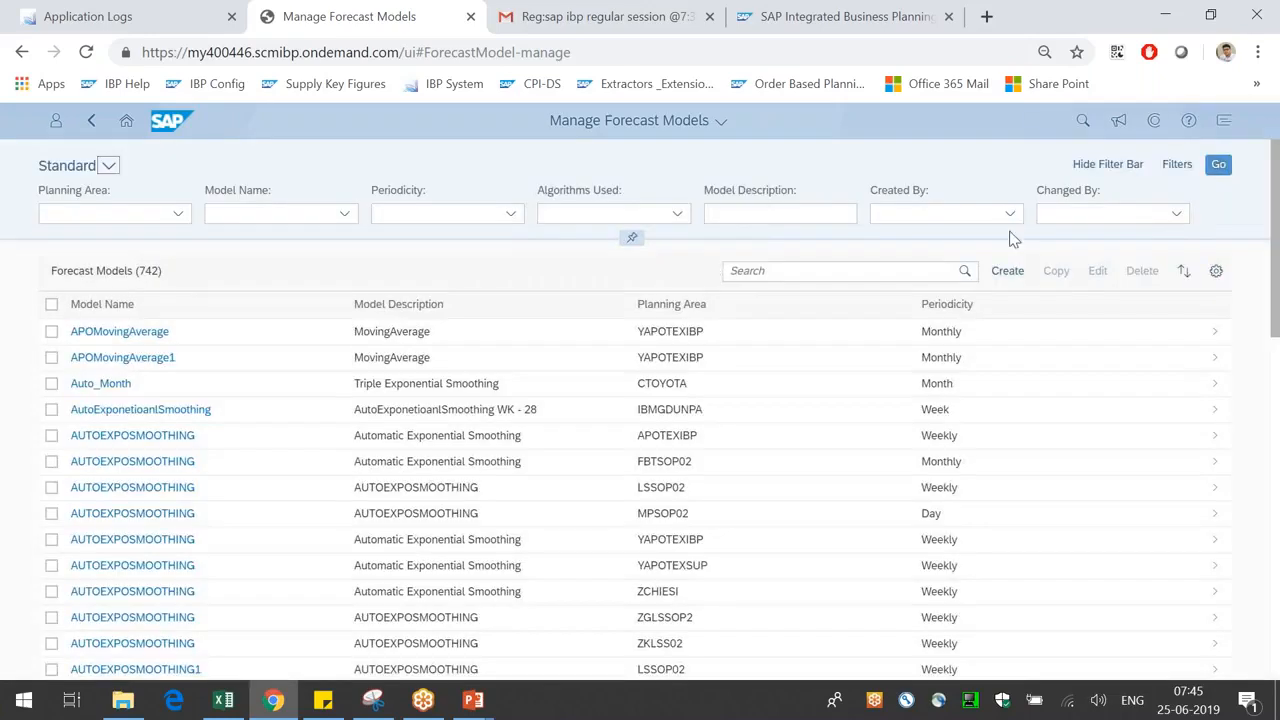
mouse_move(137, 275)
left_mouse_down()
mouse_move(209, 272)
mouse_move(137, 271)
left_mouse_up()
left_click(154, 272)
mouse_move(145, 271)
left_mouse_down()
mouse_move(167, 271)
mouse_move(137, 271)
left_mouse_up()
left_click(167, 271)
left_click(182, 270)
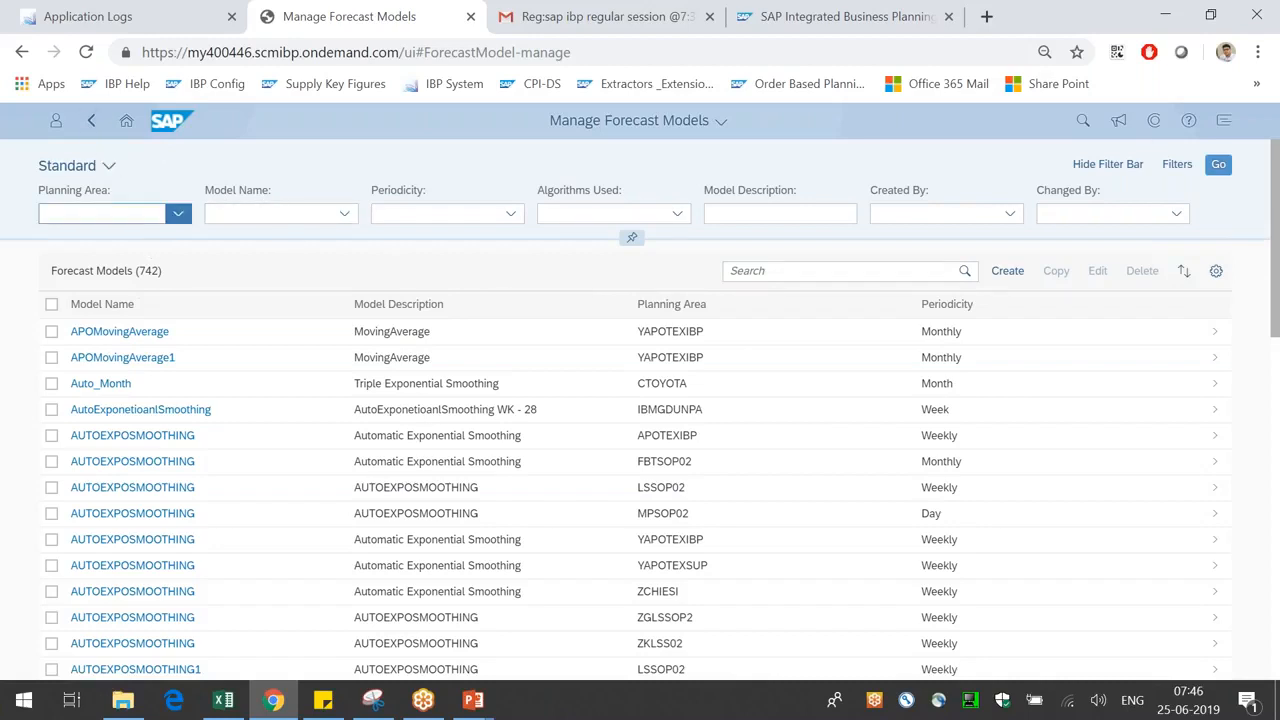
- Examine the forecast model filters, browsing the available model names and checking the planning area and periodicity filters
left_click(178, 213)
left_click(309, 148)
left_click(344, 214)
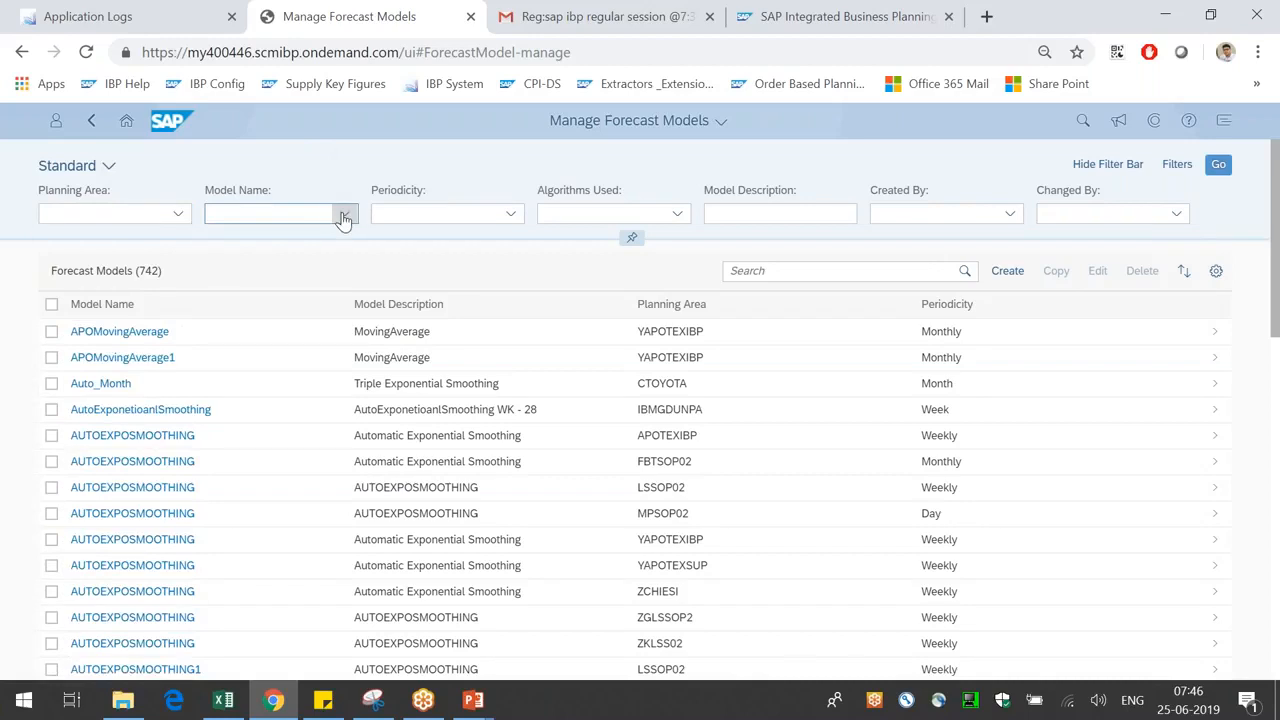
left_click(344, 216)
left_click(341, 216)
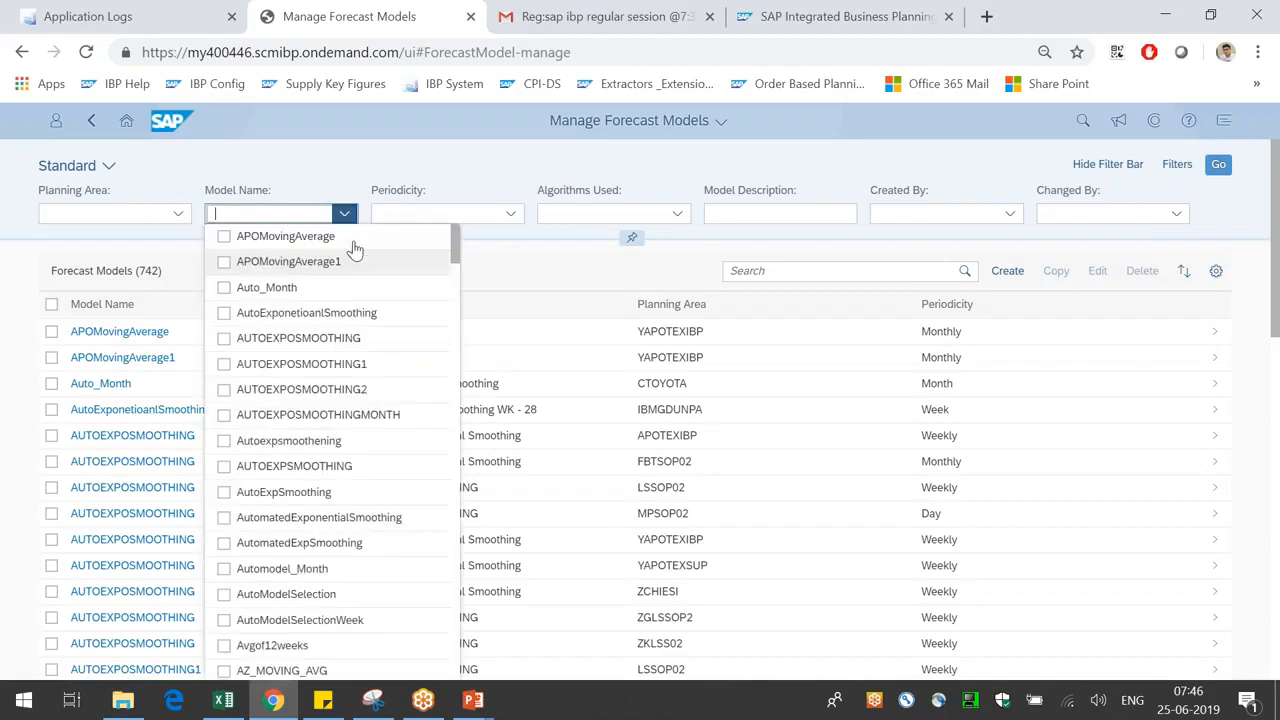
scroll(406, 443, "down", 2)
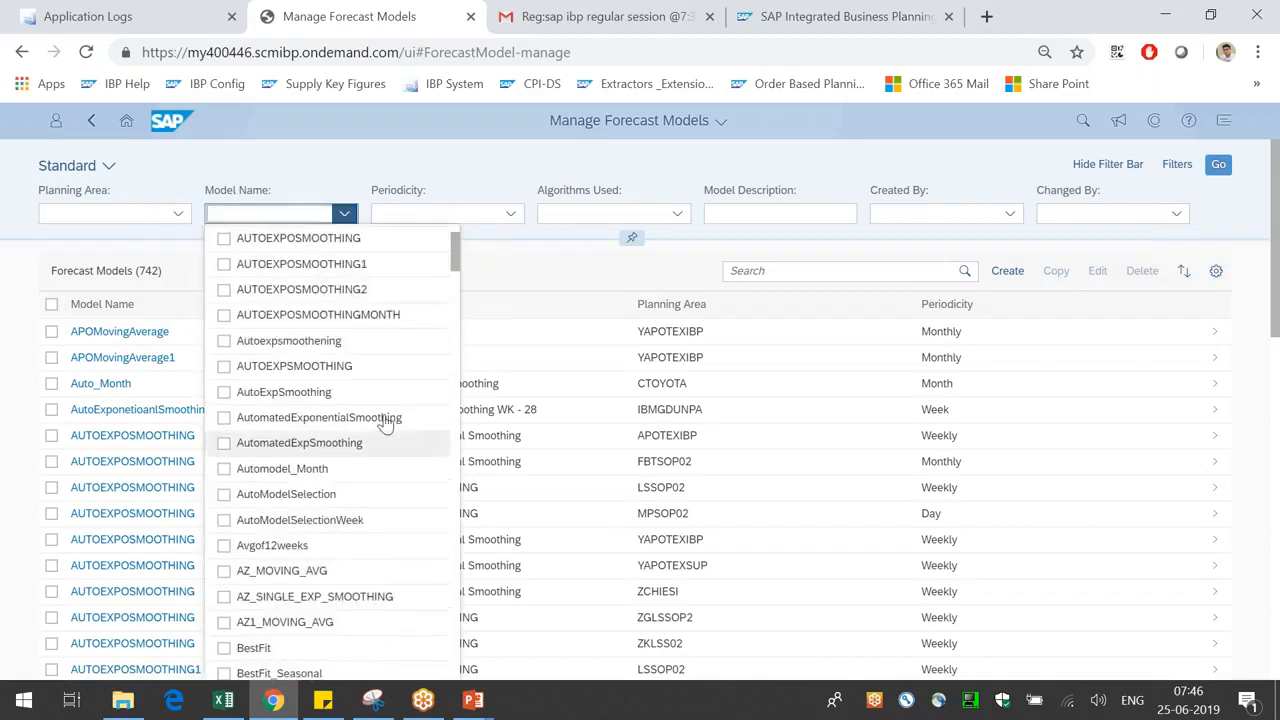
scroll(365, 477, "down", 10)
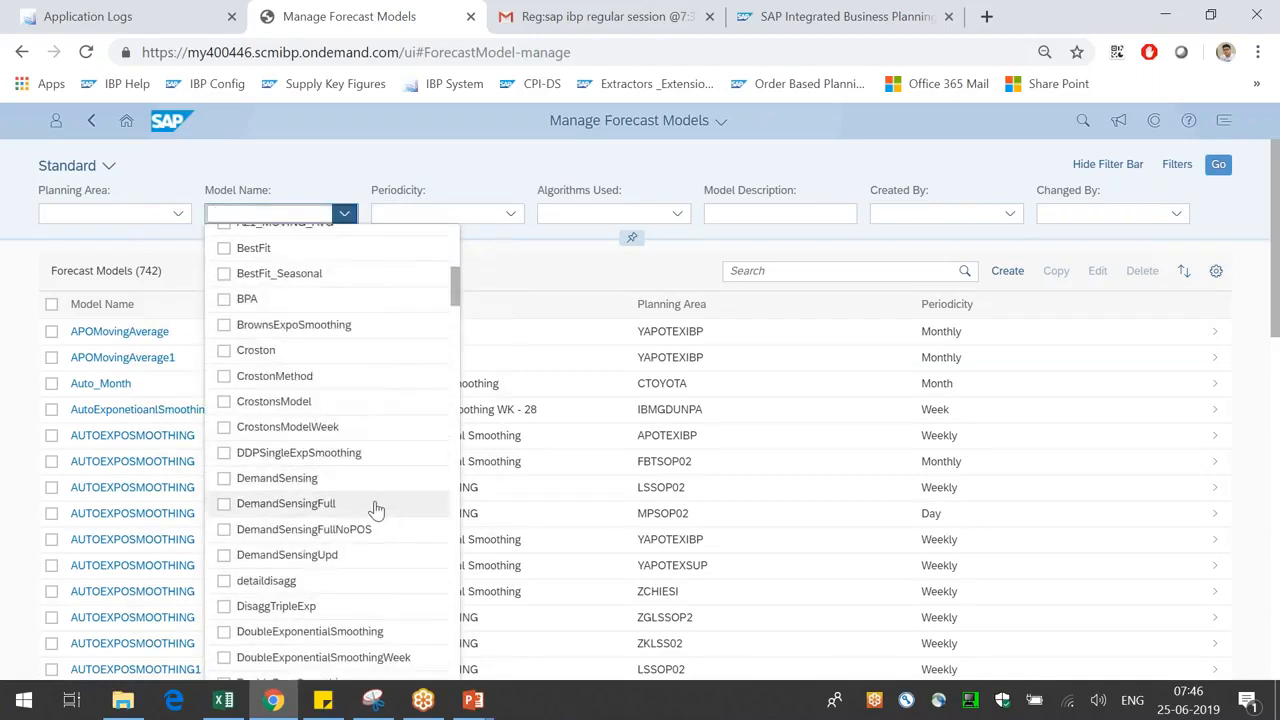
scroll(383, 493, "down", 15)
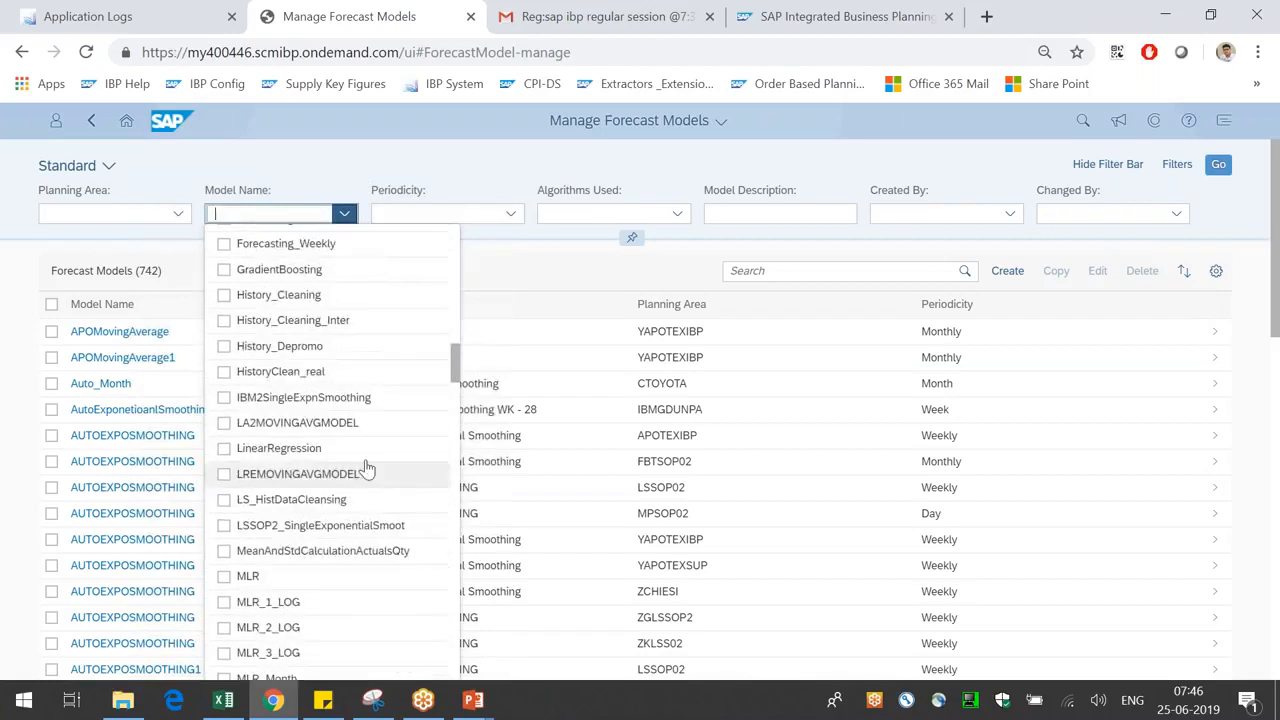
scroll(357, 460, "down", 3)
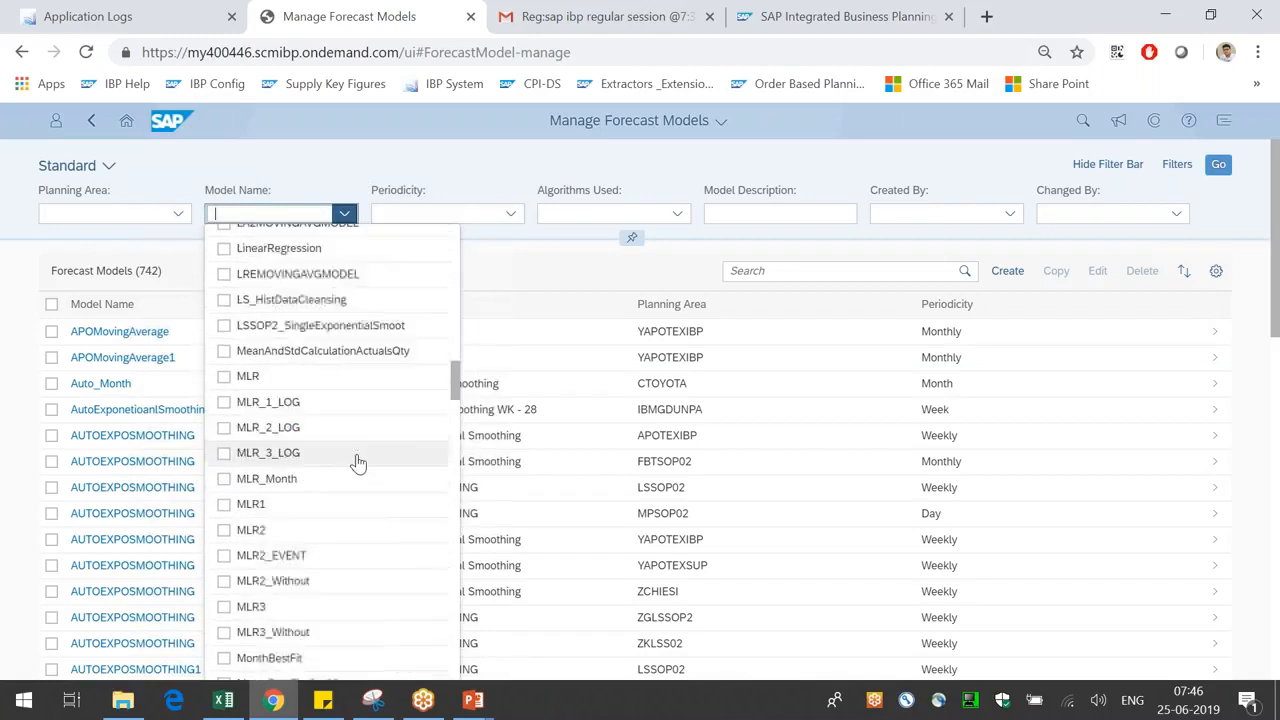
scroll(356, 462, "down", 2)
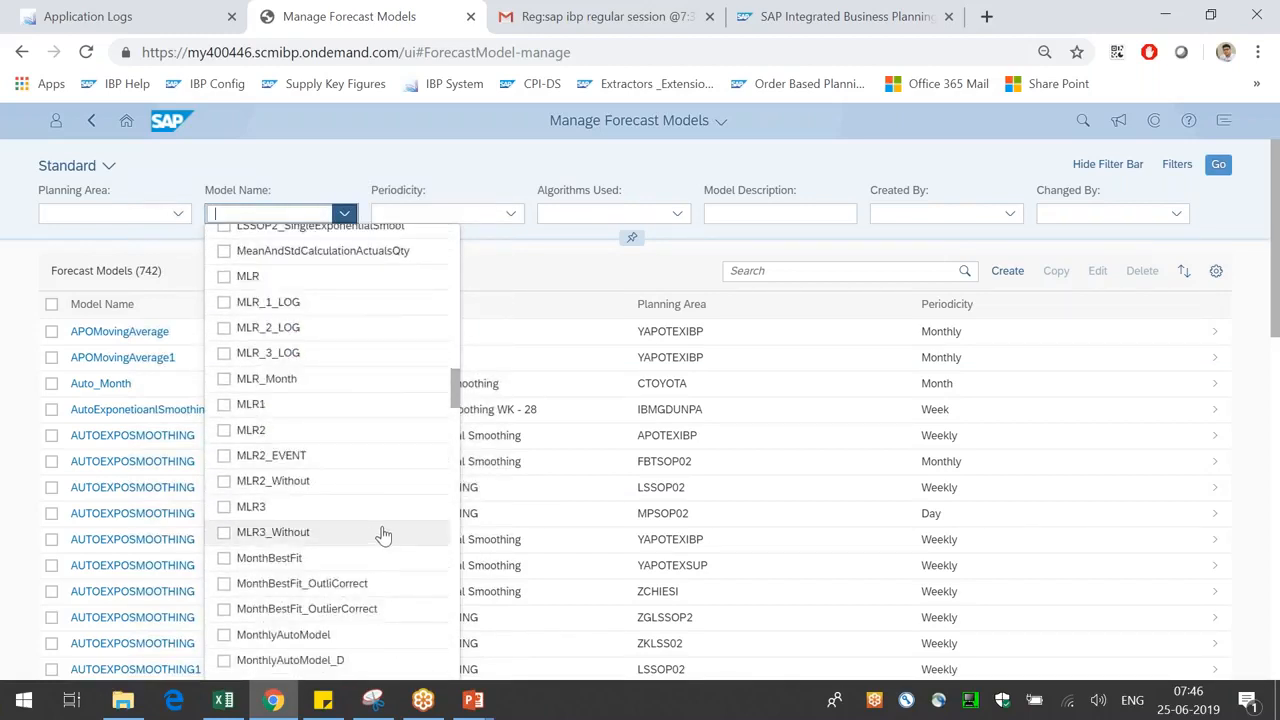
left_click(514, 254)
left_click(508, 214)
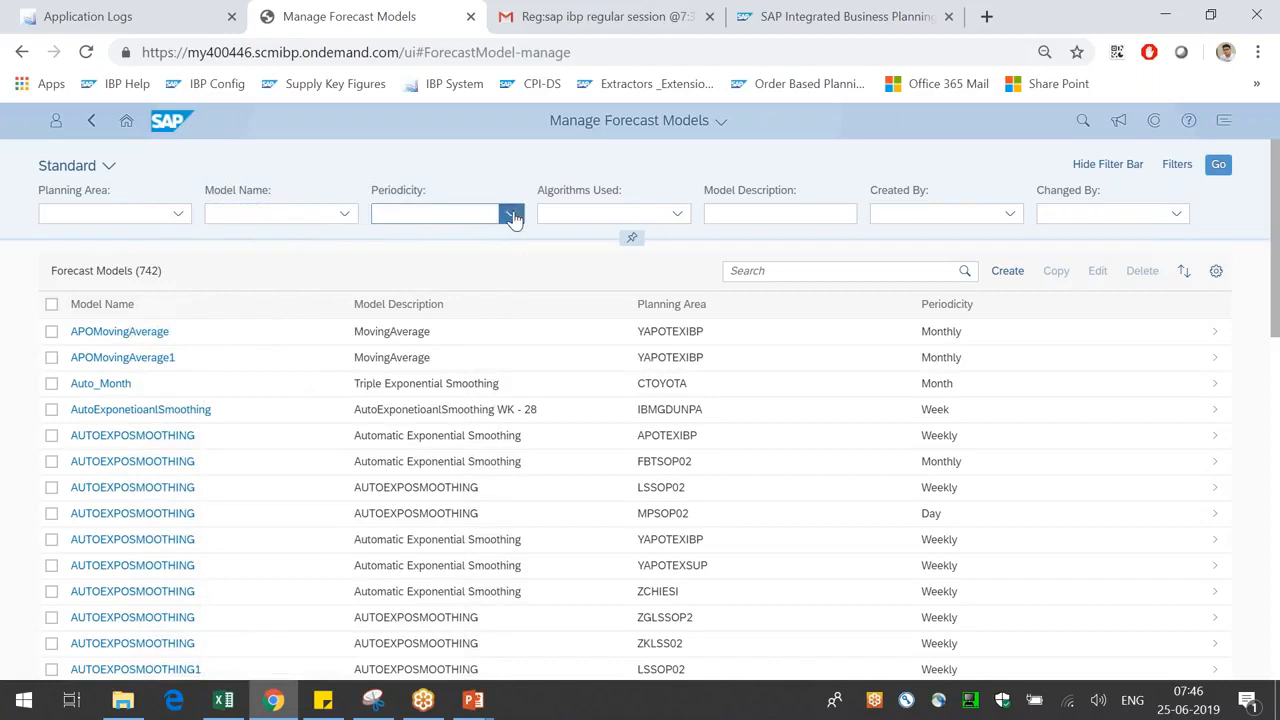
left_click(559, 259)
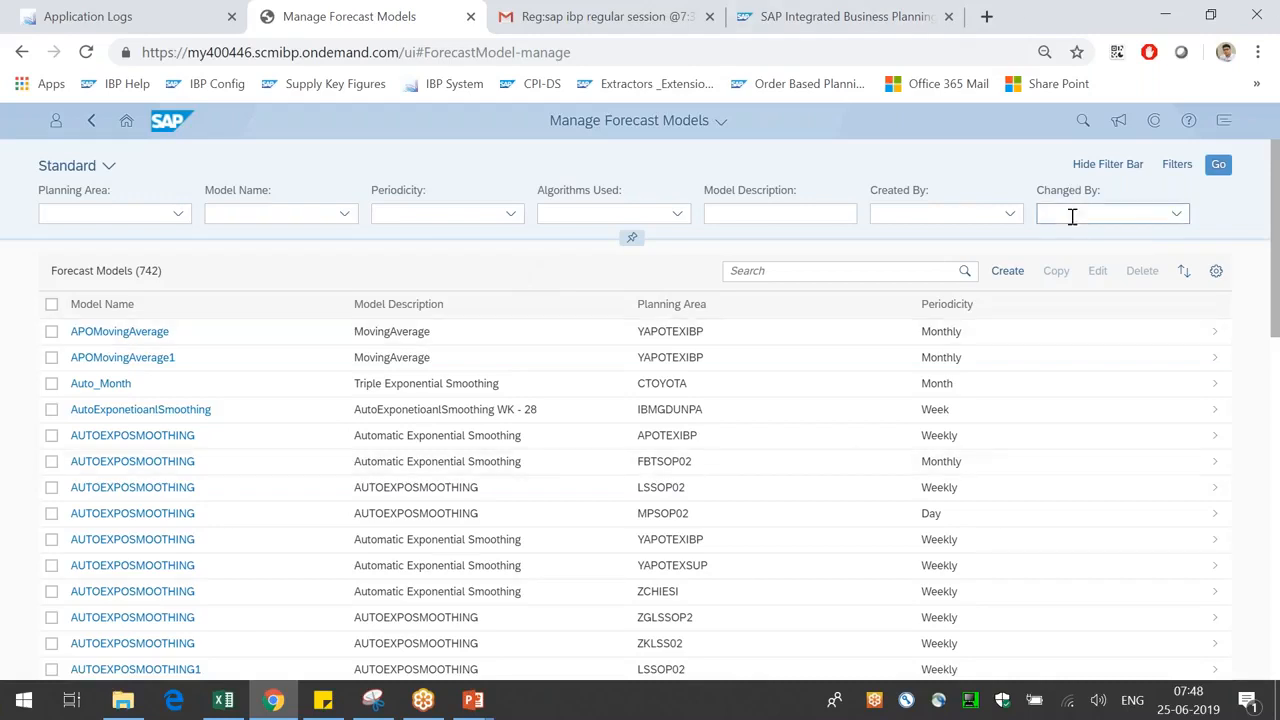
- Hide the filter bar and look through the list of forecast models
left_click(1104, 168)
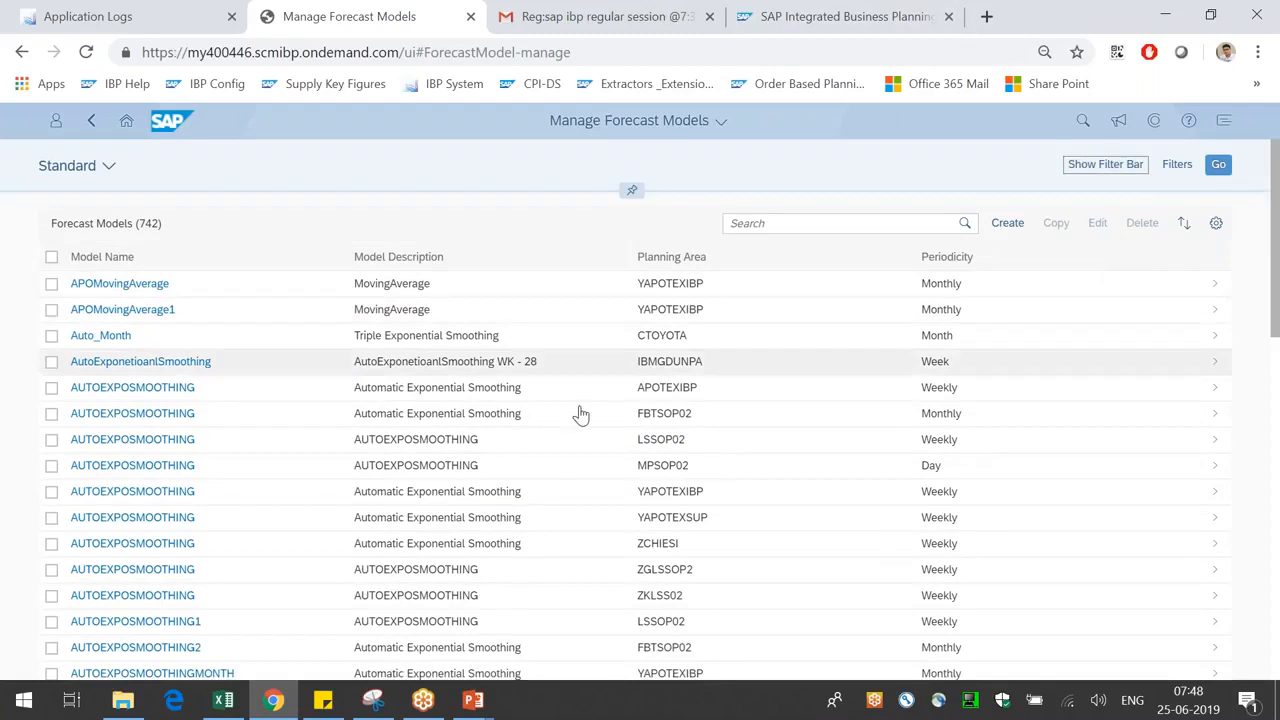
scroll(480, 474, "down", 10)
scroll(489, 476, "down", 1)
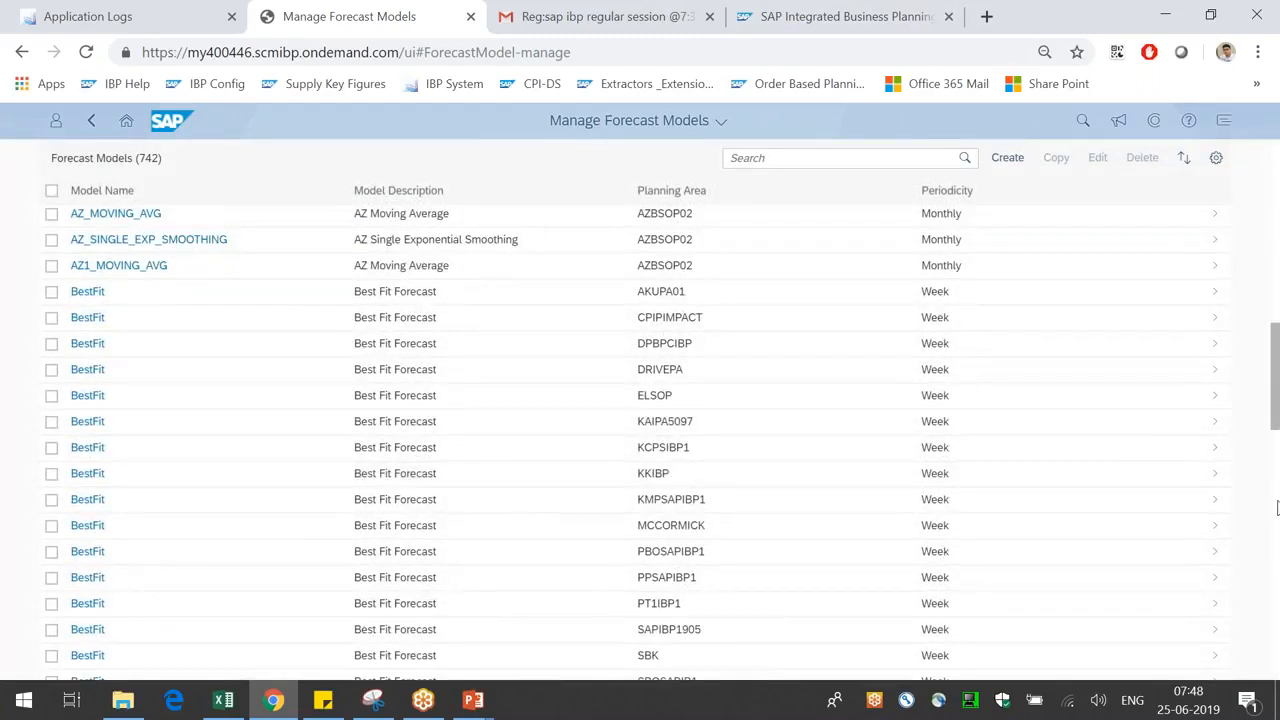
scroll(1276, 178, "up", 1)
scroll(1276, 178, "up", 10)
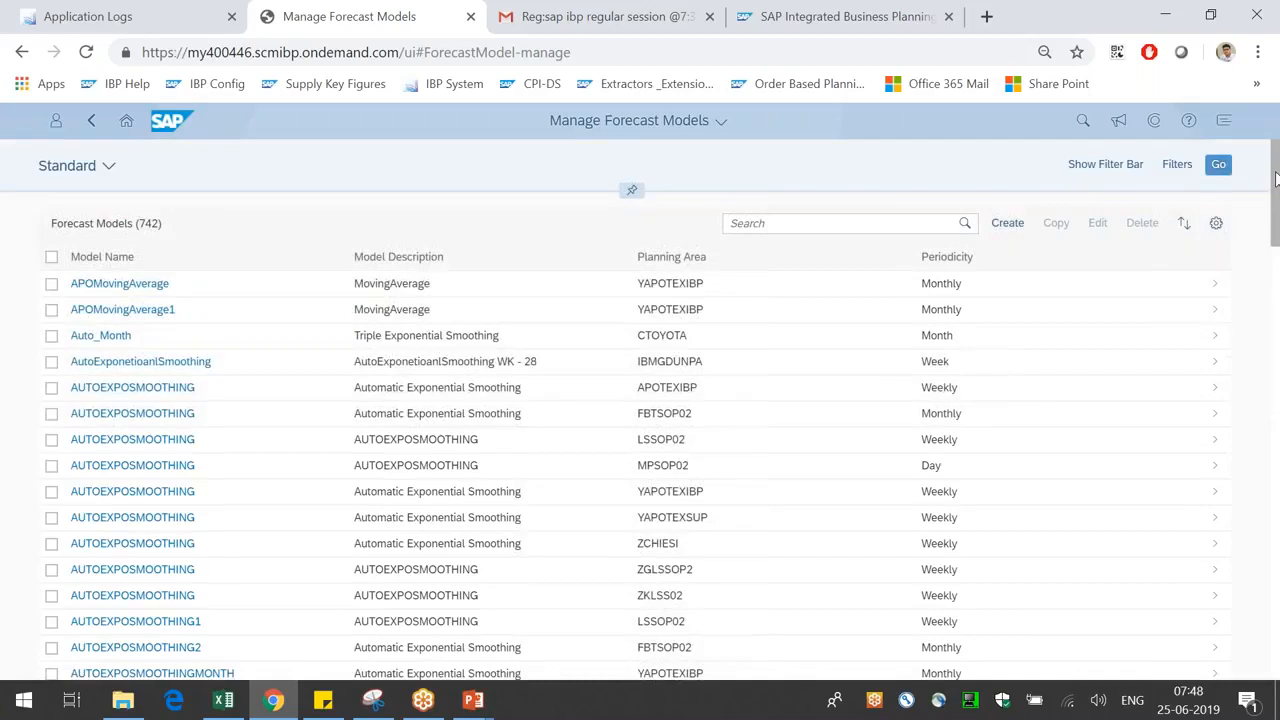
- Leave the application logs for the home page and open the Key Figures configuration of the planning model
left_click(110, 12)
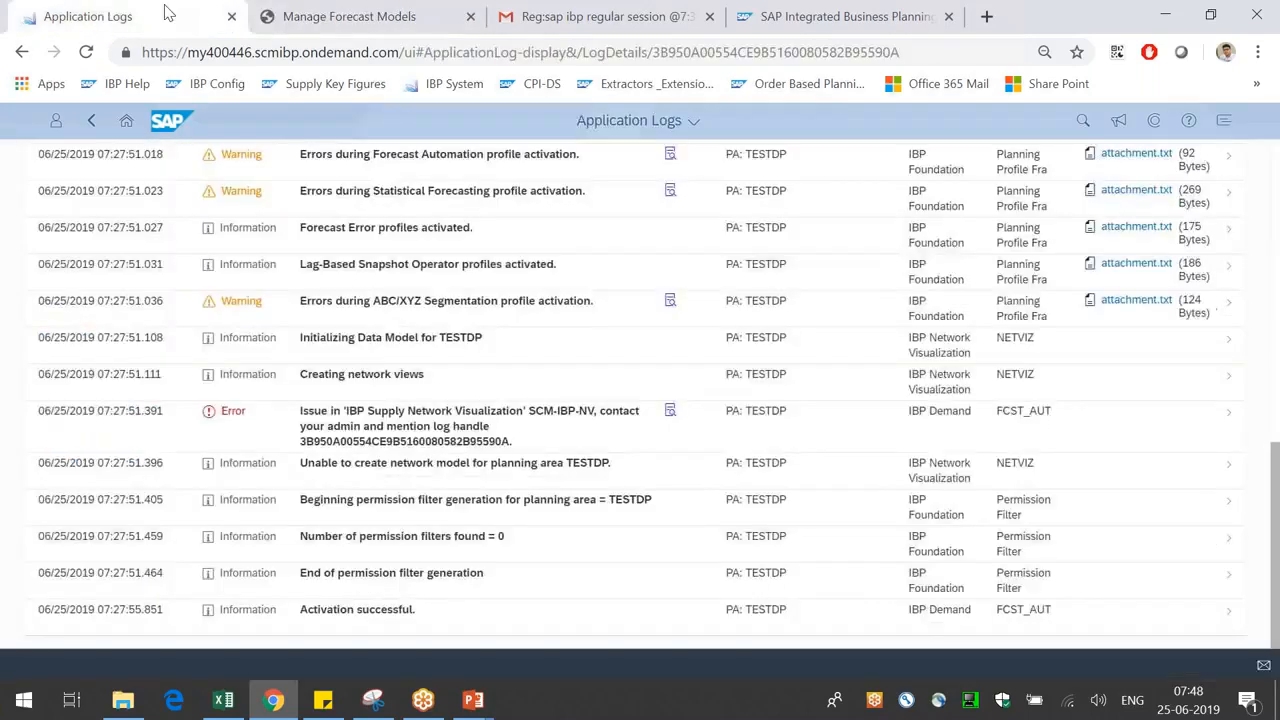
left_click(126, 121)
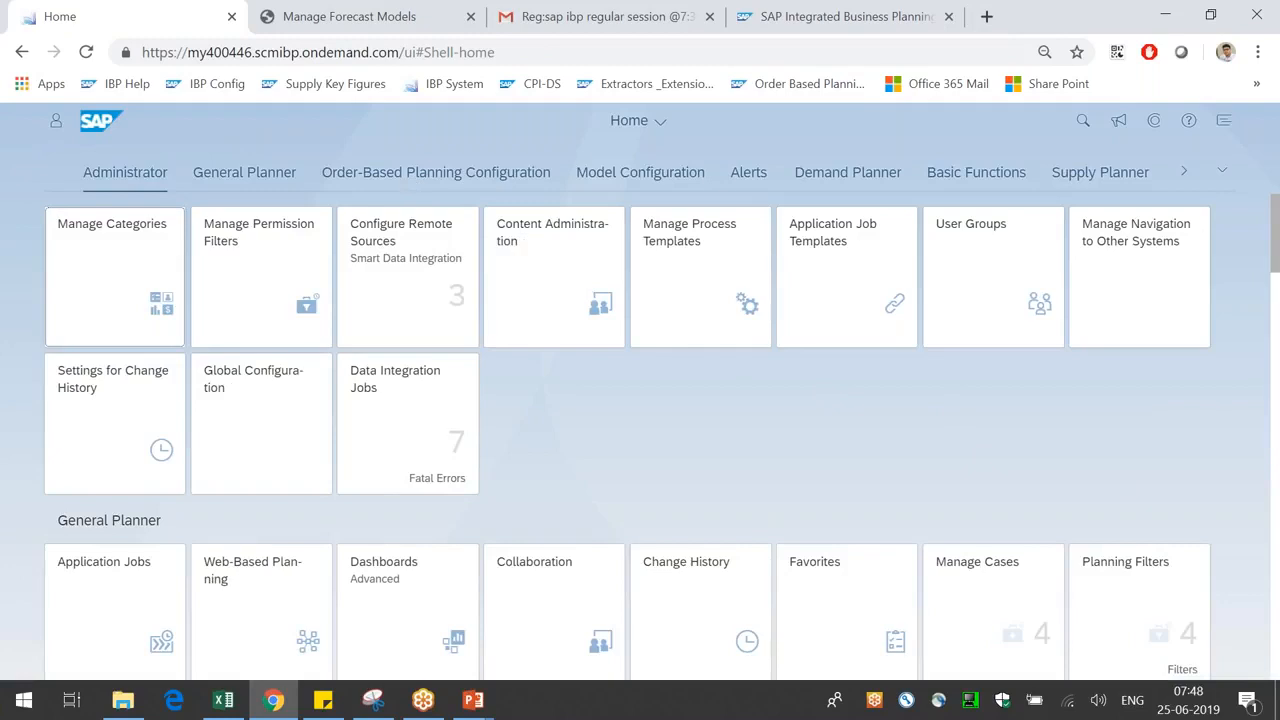
left_click(668, 185)
left_click(120, 398)
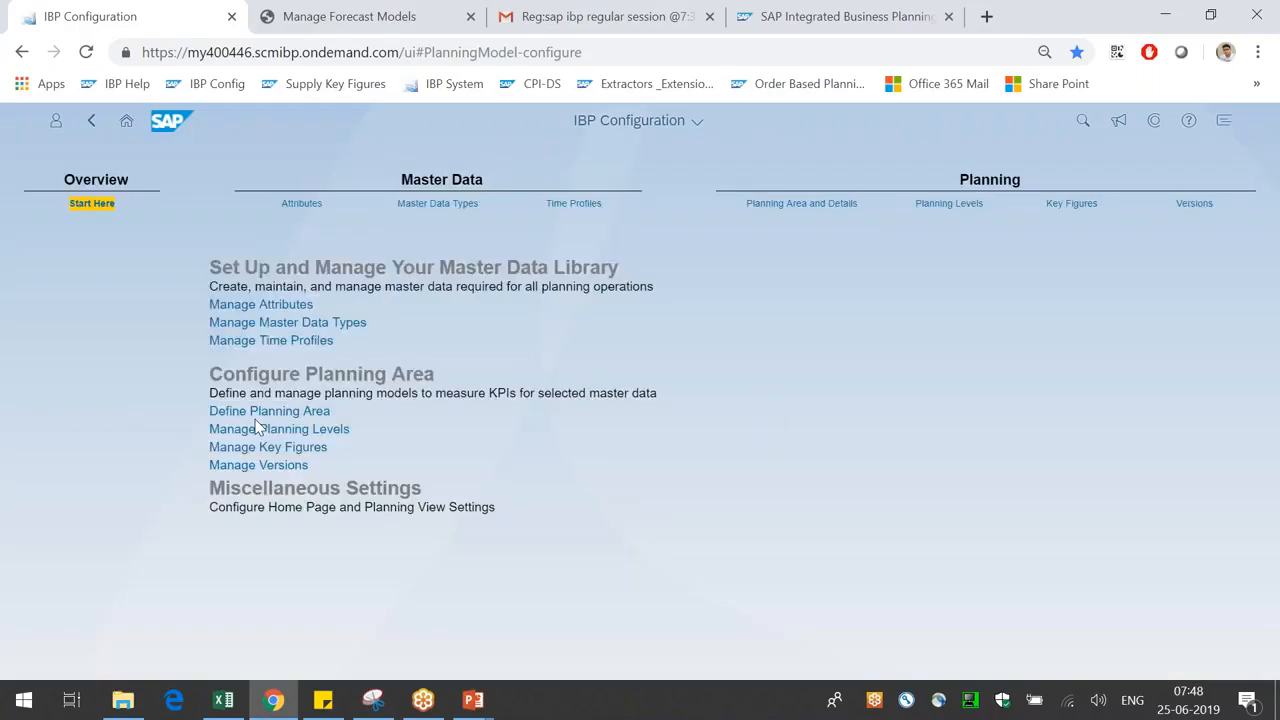
left_click(1071, 203)
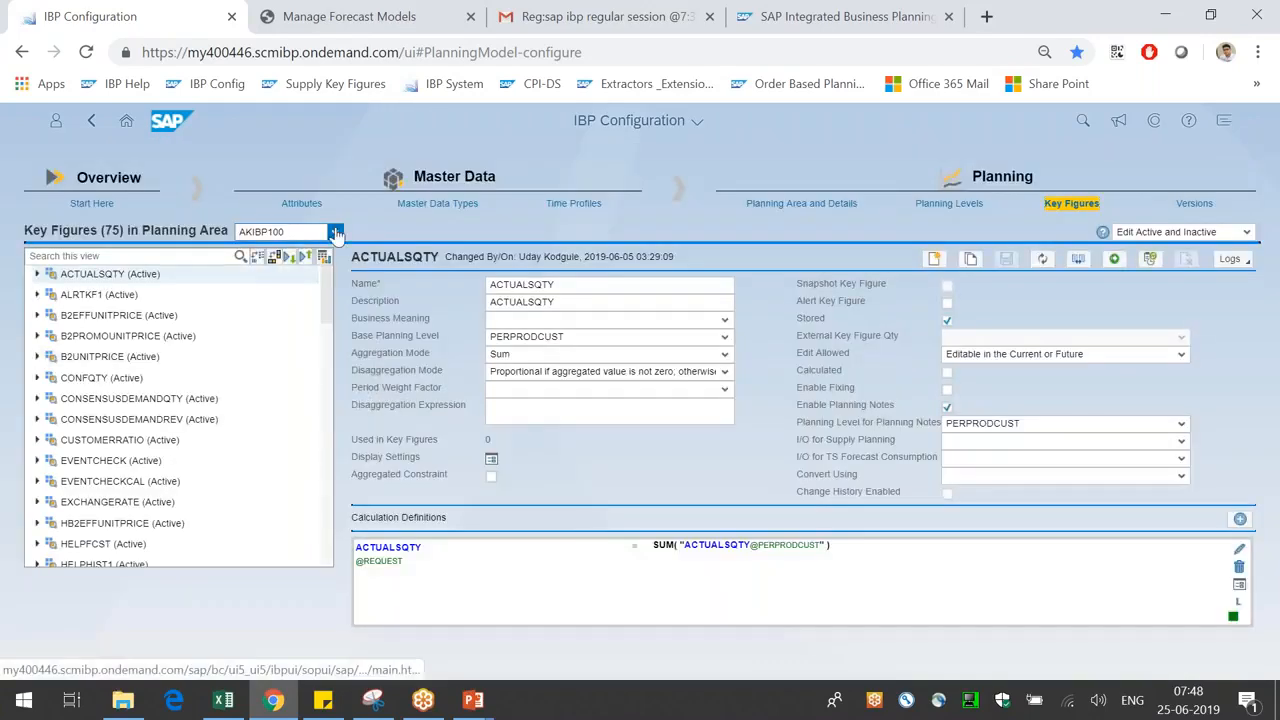
- Select the planning area TESTCONF2 for the key figures
left_click(335, 232)
type("TESTCONF2")
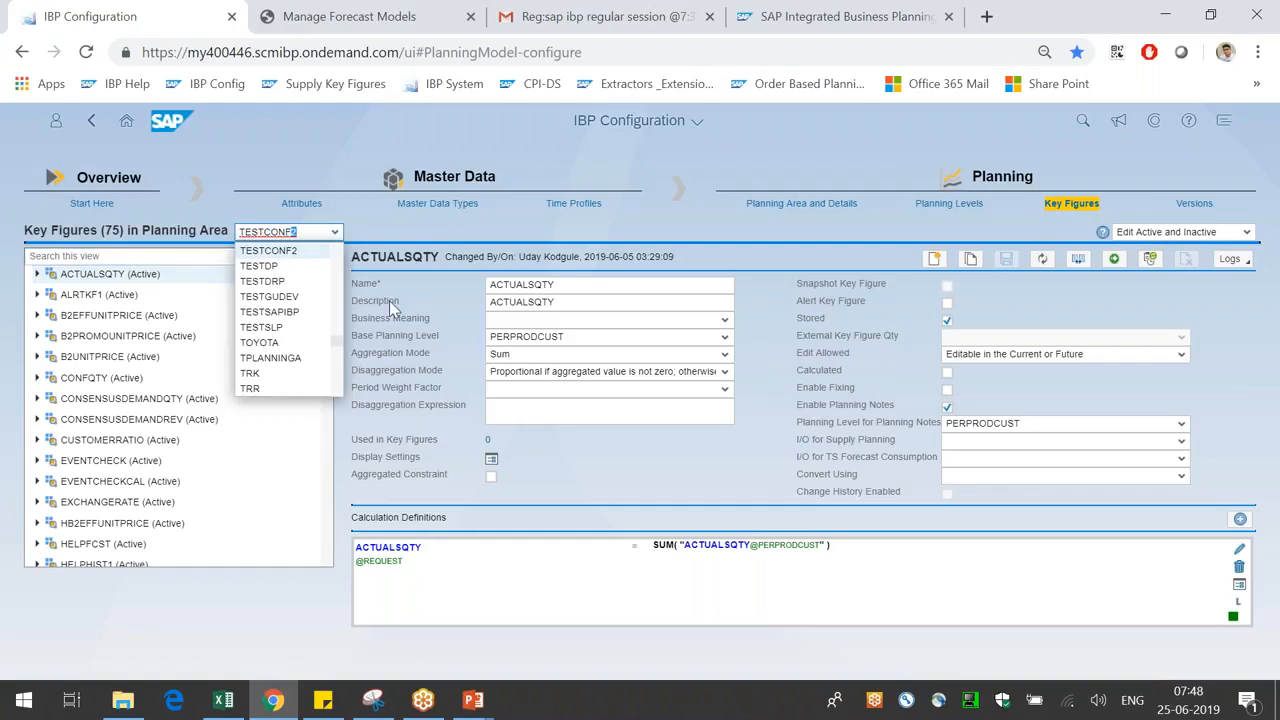
key("Return")
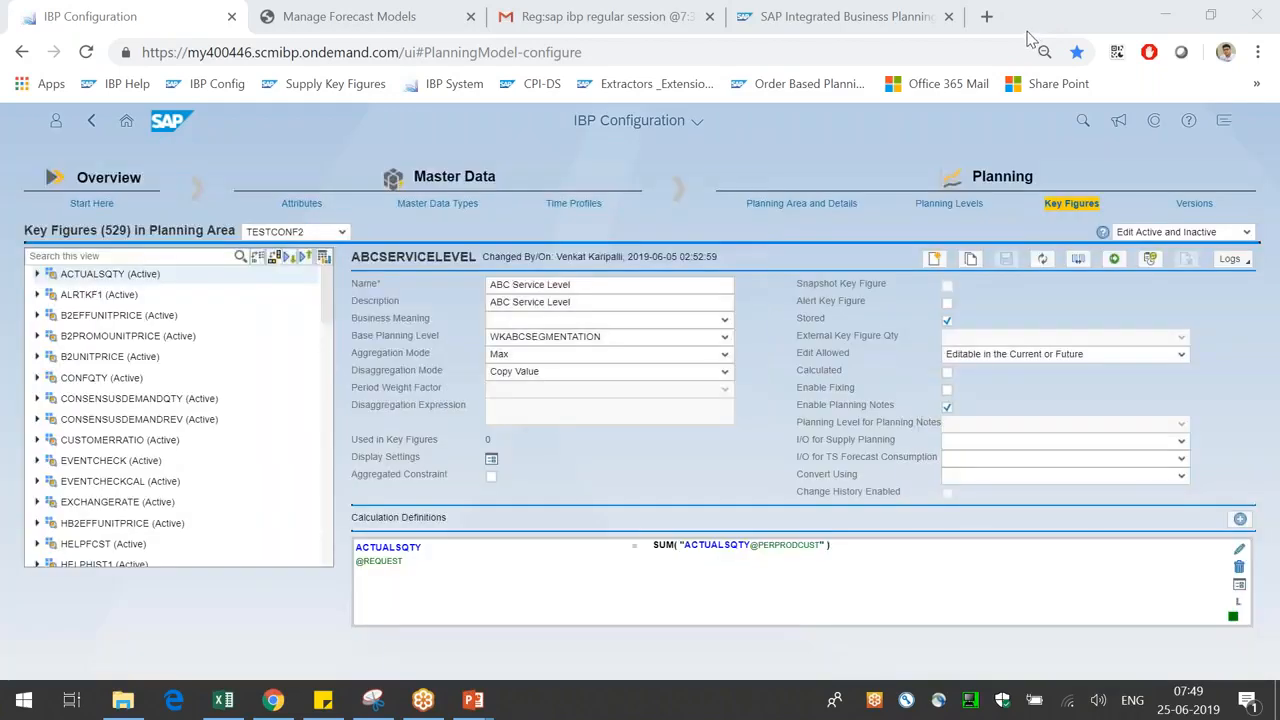
- Search the key figures for "actuals" and review the definition of ACTUALSQTY
left_click(165, 256)
type("actuals")
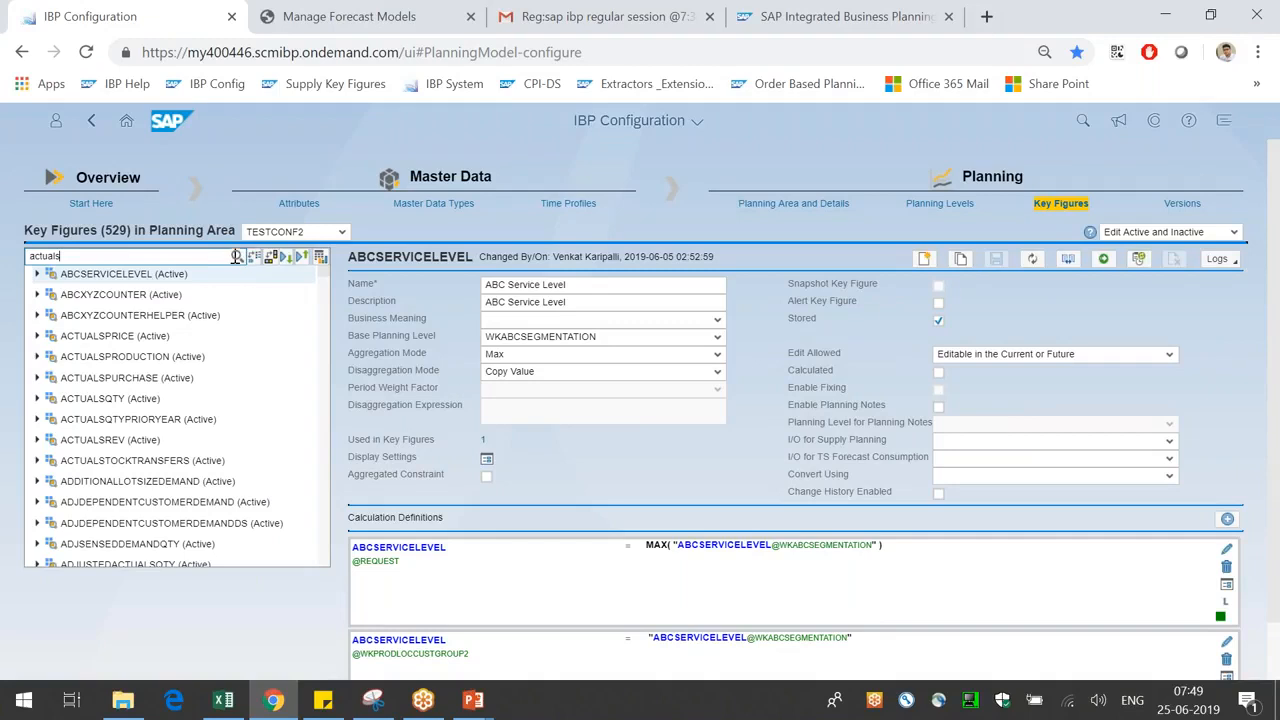
left_click(236, 256)
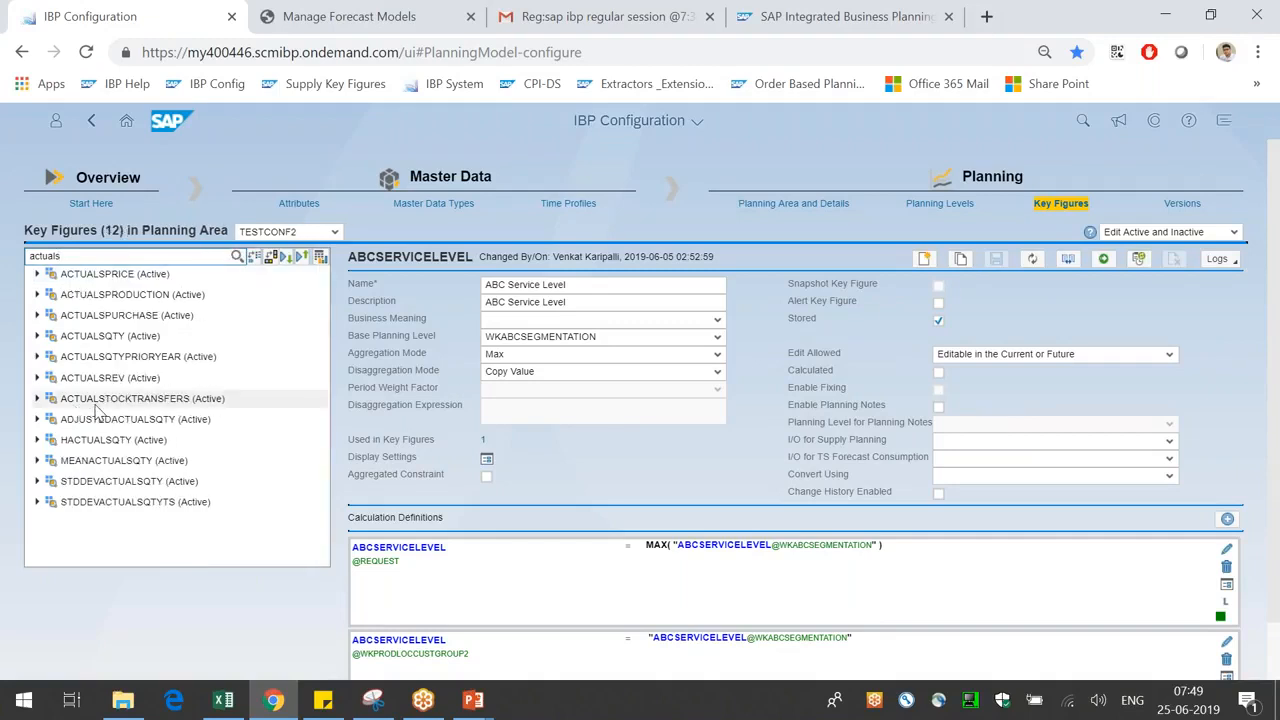
left_click(101, 339)
scroll(625, 412, "down", 1)
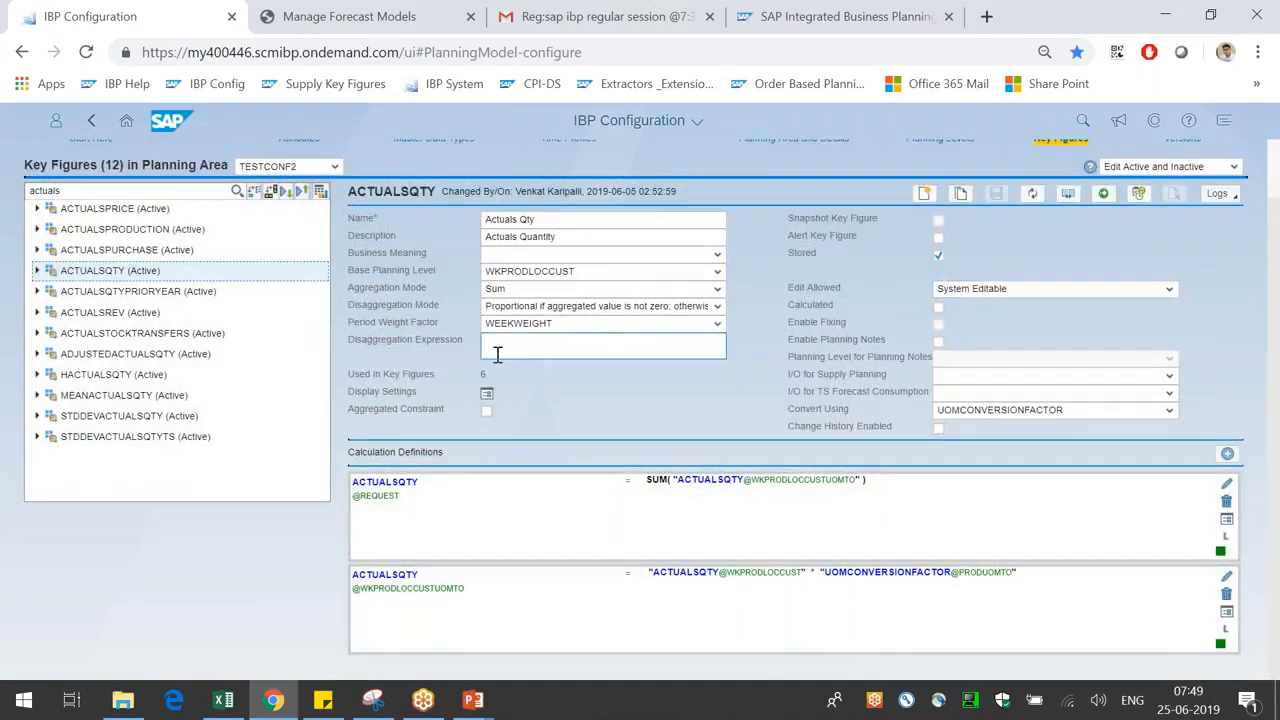
scroll(496, 354, "up", 1)
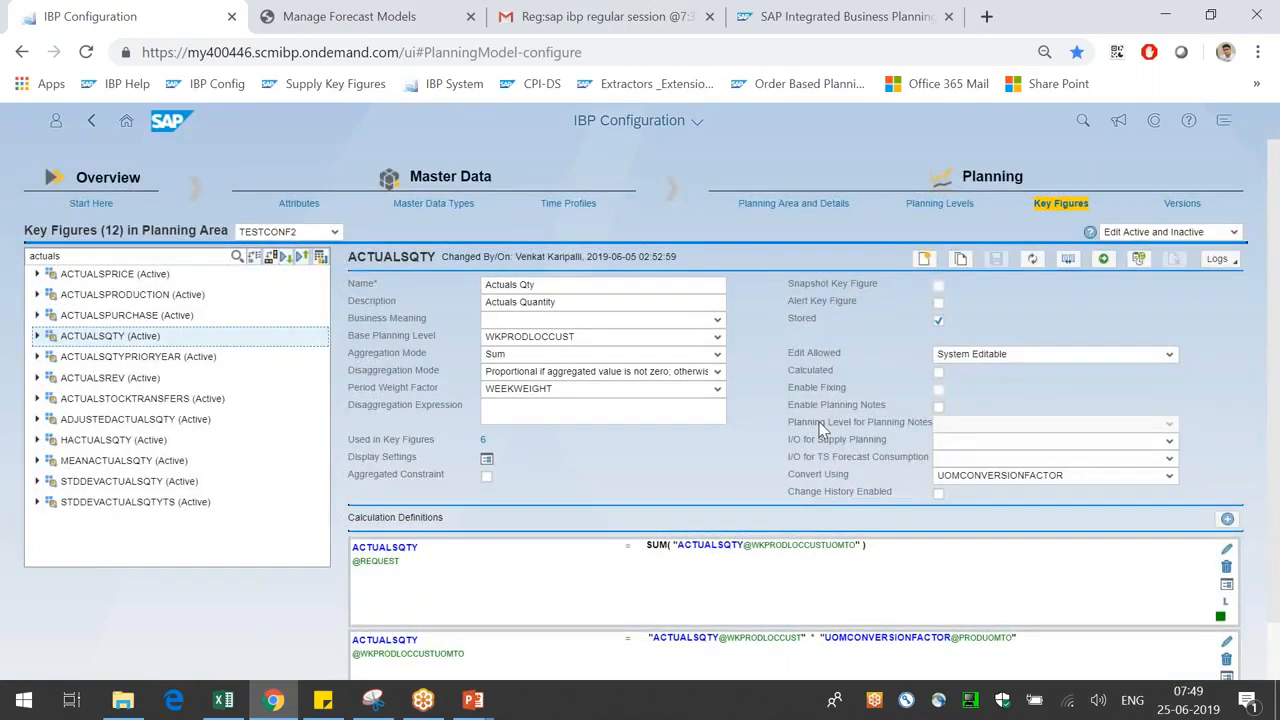
- Switch to Excel and disconnect the workbook from the current IBP connection
left_click(223, 699)
left_click(370, 572)
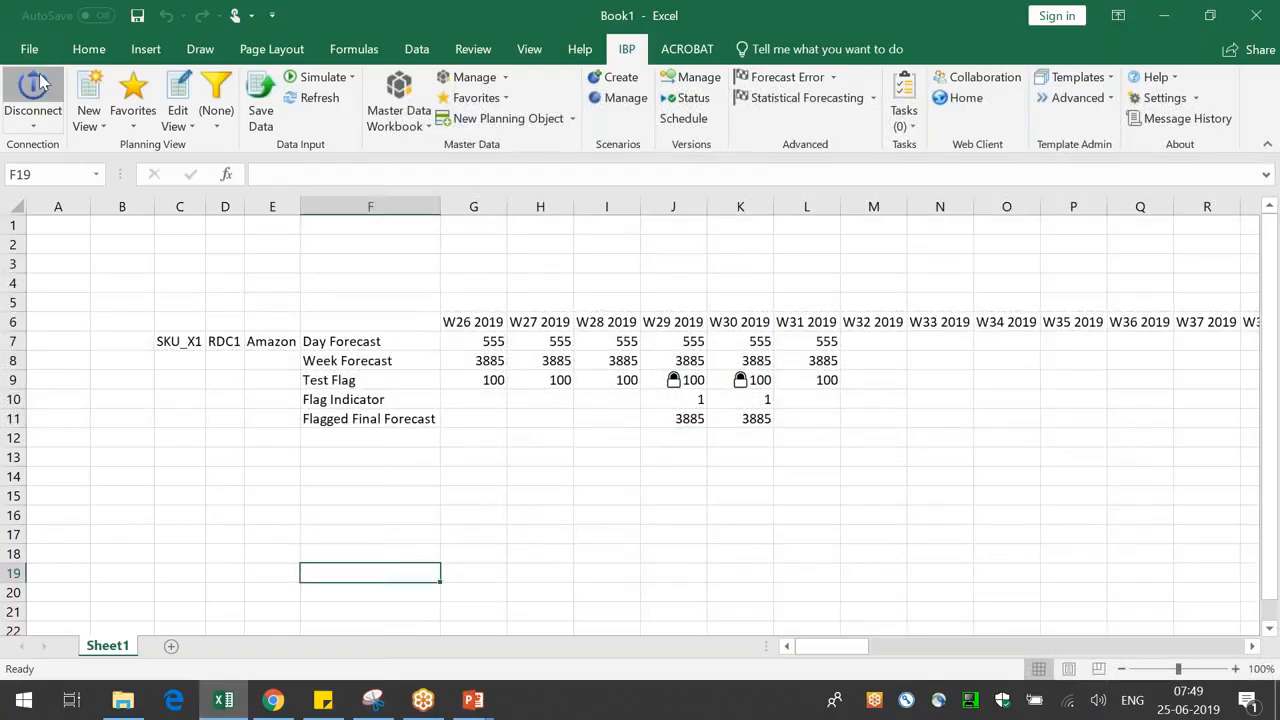
left_click(33, 90)
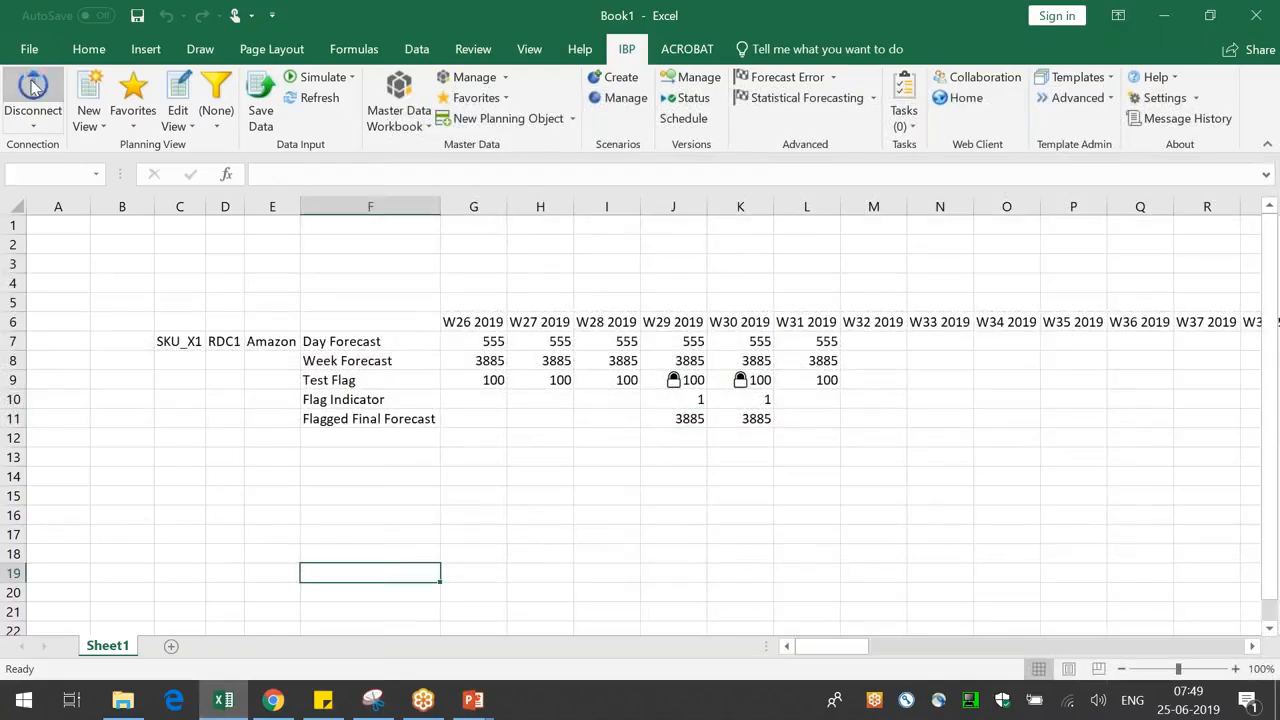
- Log on to SAP IBP with the Configuration 2 connection for the TESTCONF2 planning area
left_click(28, 95)
left_click(667, 335)
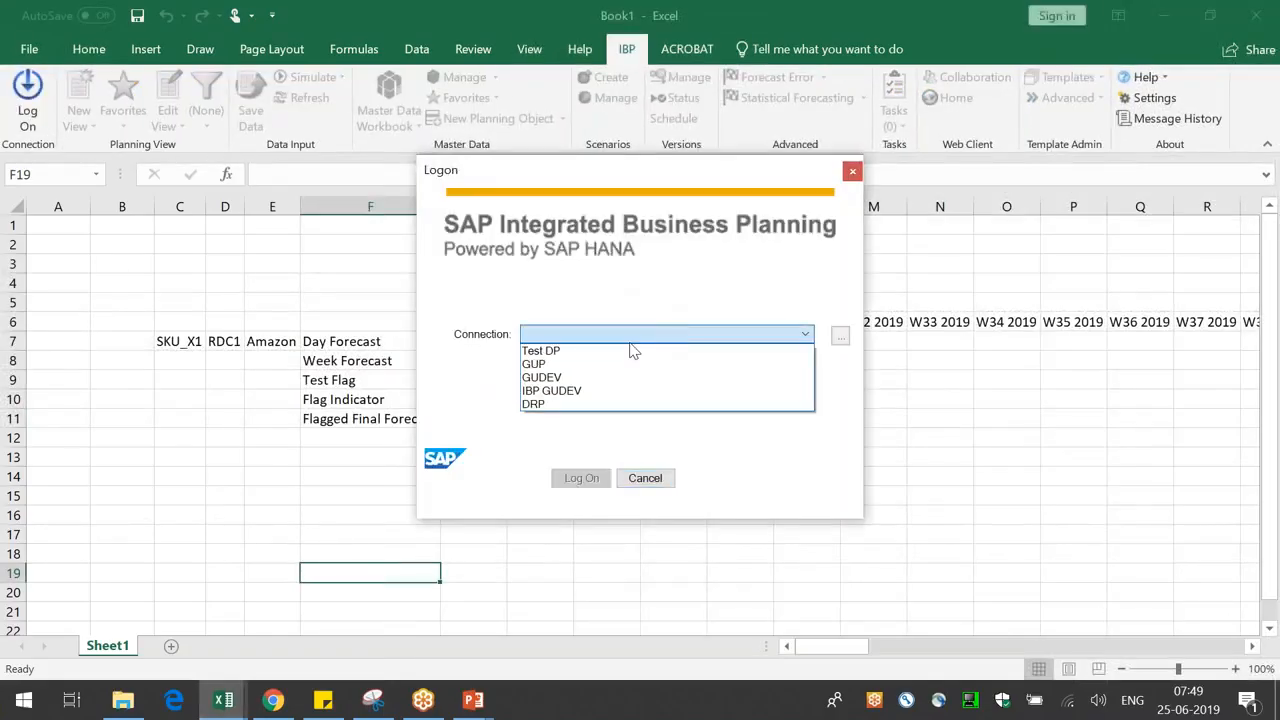
left_click(853, 343)
left_click(842, 339)
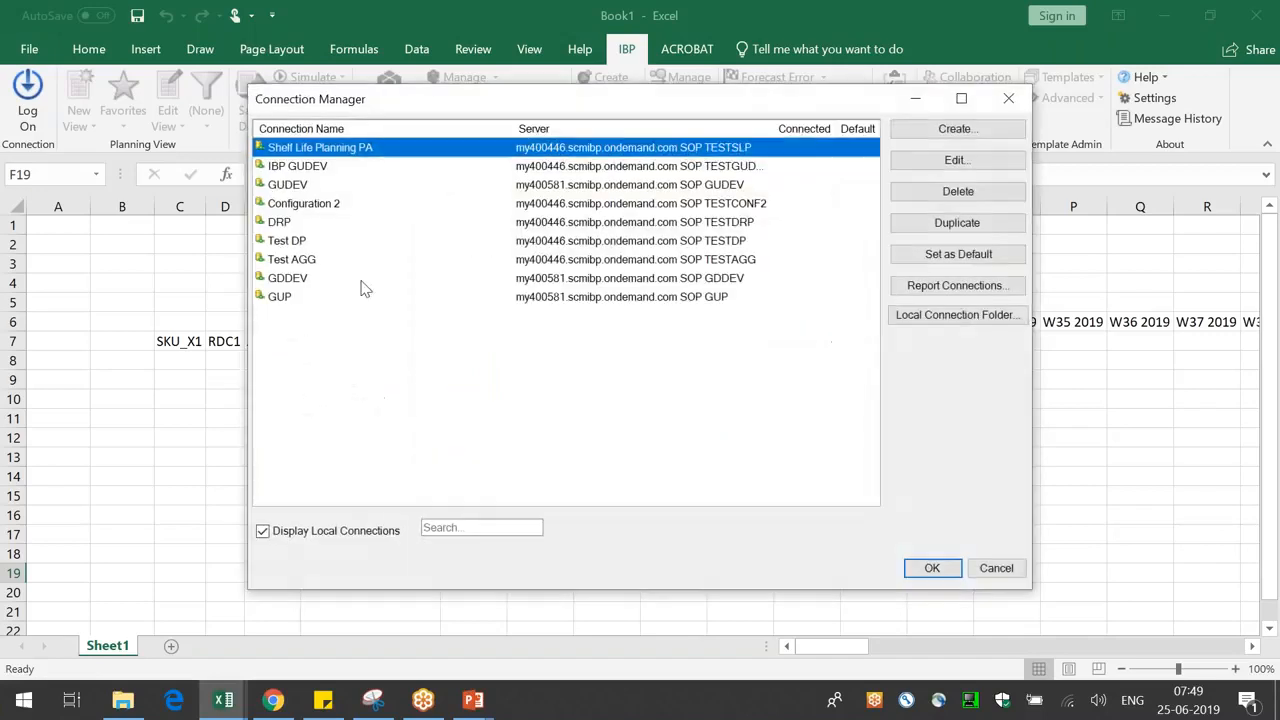
left_click(351, 209)
left_click(931, 568)
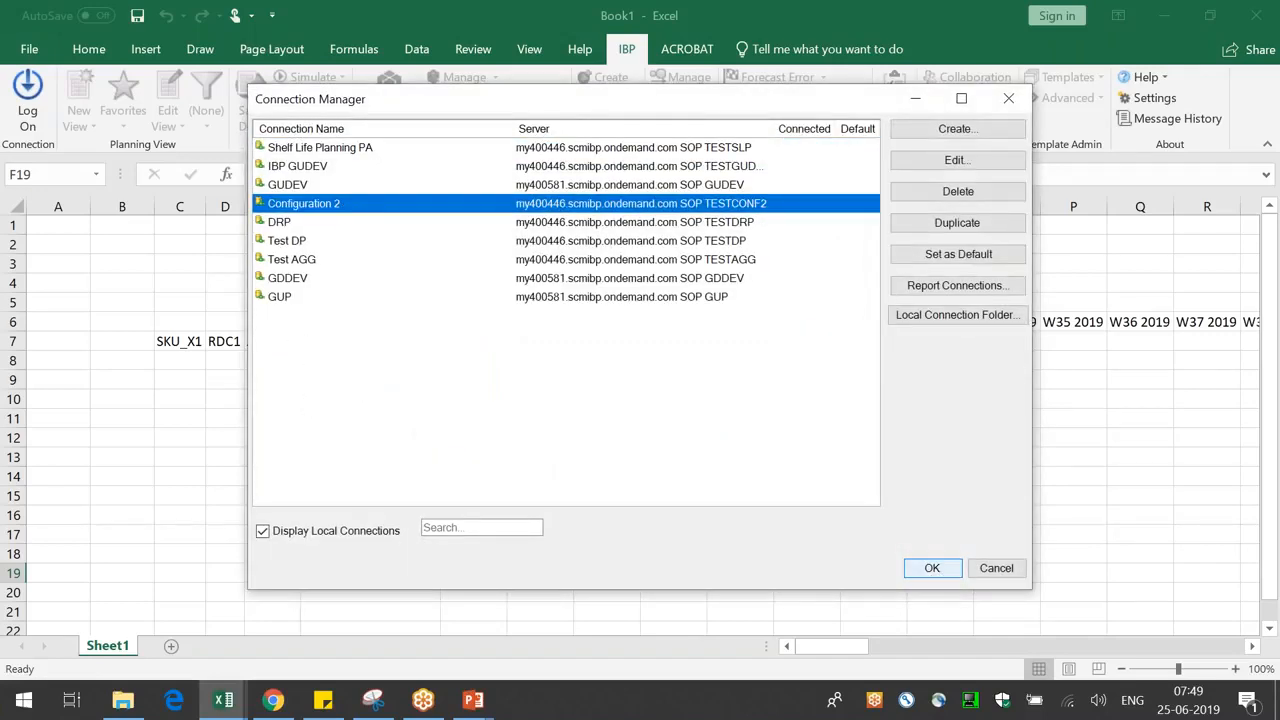
left_click(600, 478)
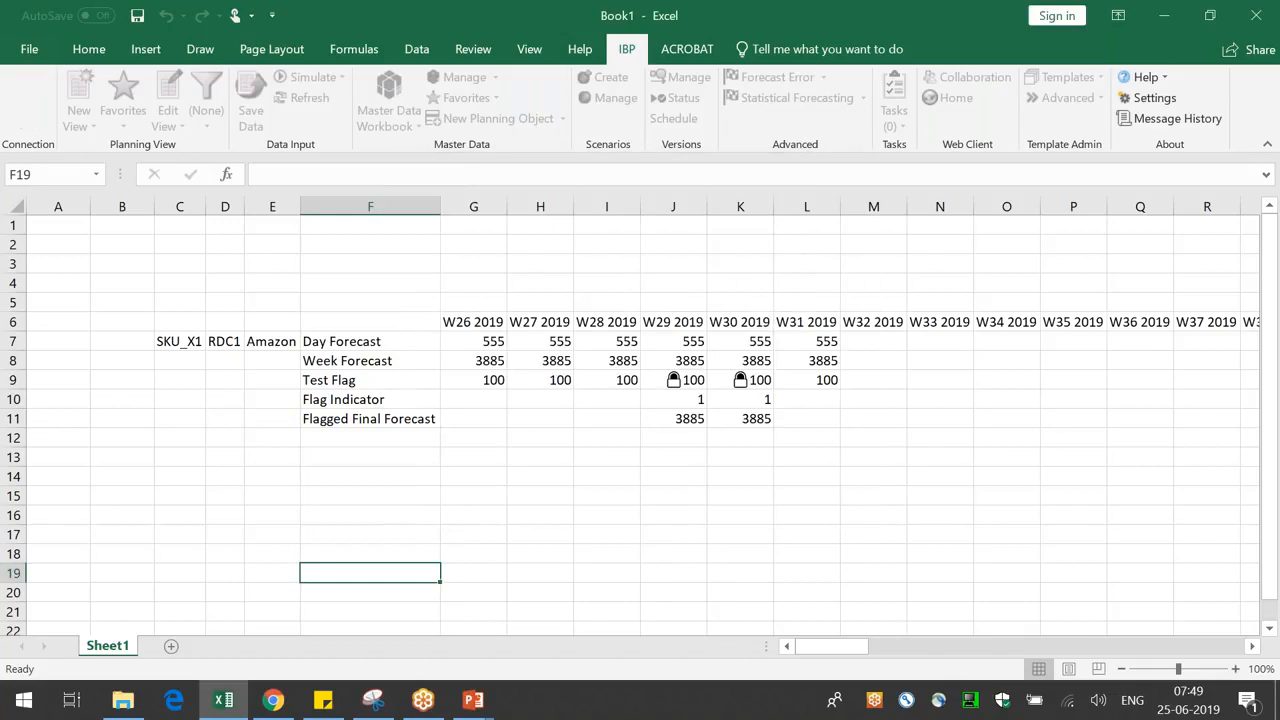
- Start a new master data workbook and set its first sheet's master data type to Product
left_click(467, 110)
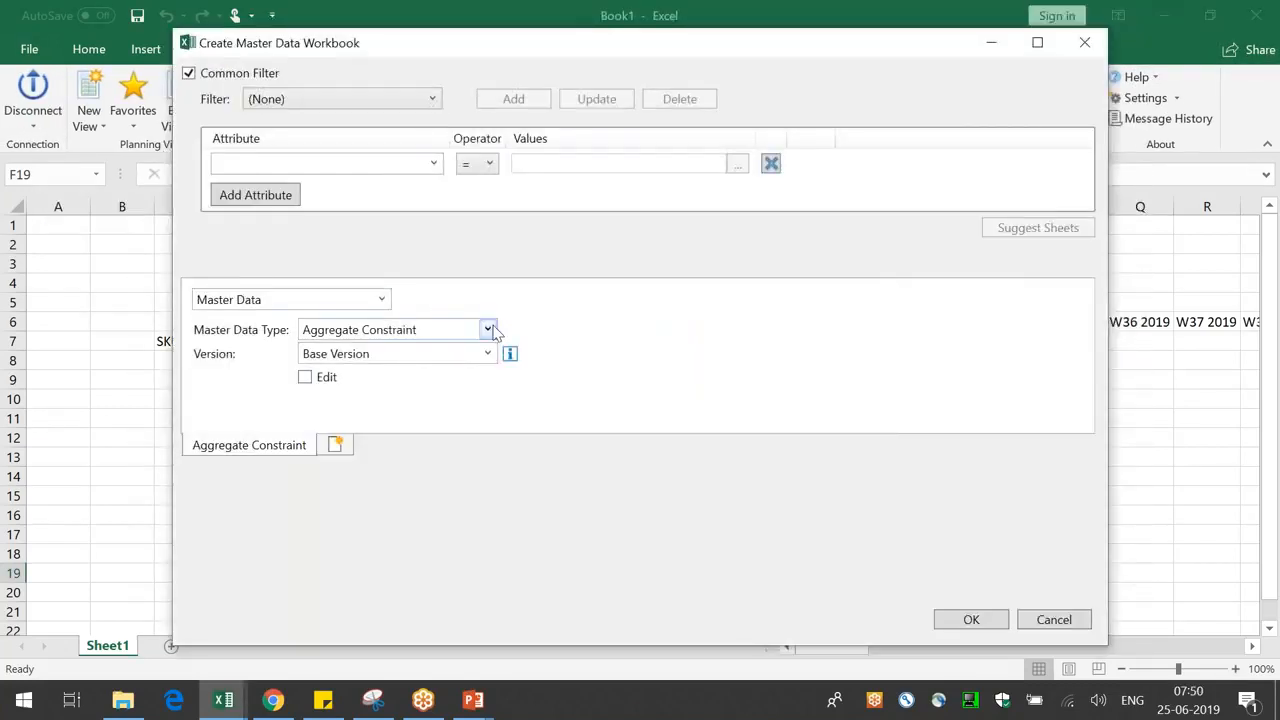
left_click(488, 330)
type("Product")
key("Return")
- Switch to the IBP configuration in the browser and examine the base planning level of the ACTUALSQTY key figure
left_click(273, 700)
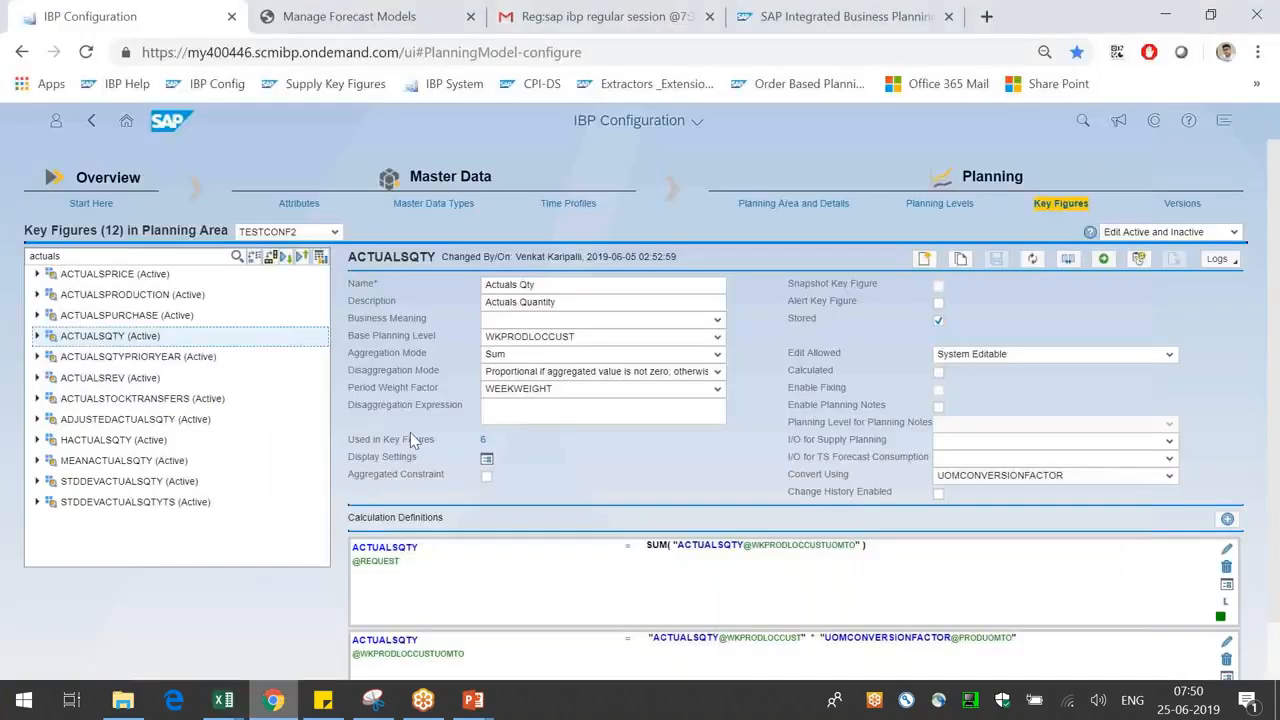
left_click_drag(346, 327, 361, 335)
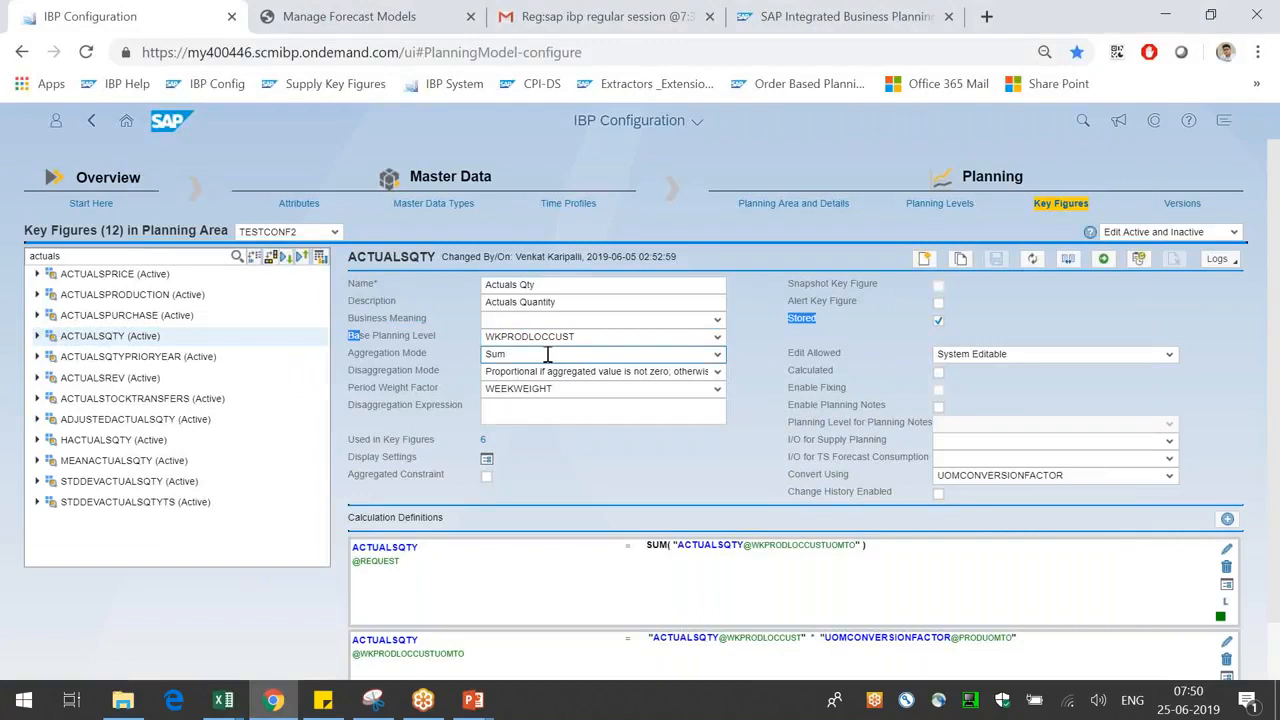
left_click(376, 335)
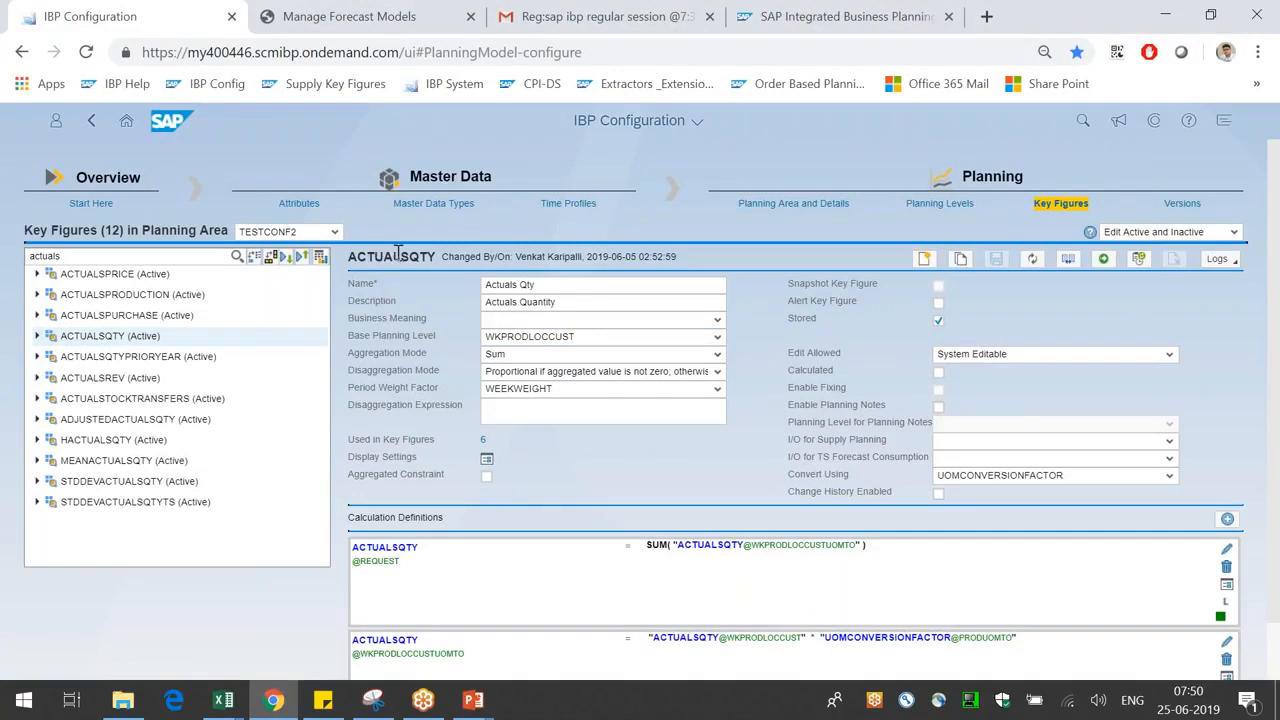
left_click_drag(360, 338, 392, 353)
left_click(354, 260)
mouse_move(389, 318)
left_mouse_down()
mouse_move(369, 344)
mouse_move(401, 338)
left_mouse_up()
left_click(403, 337)
left_click(376, 410)
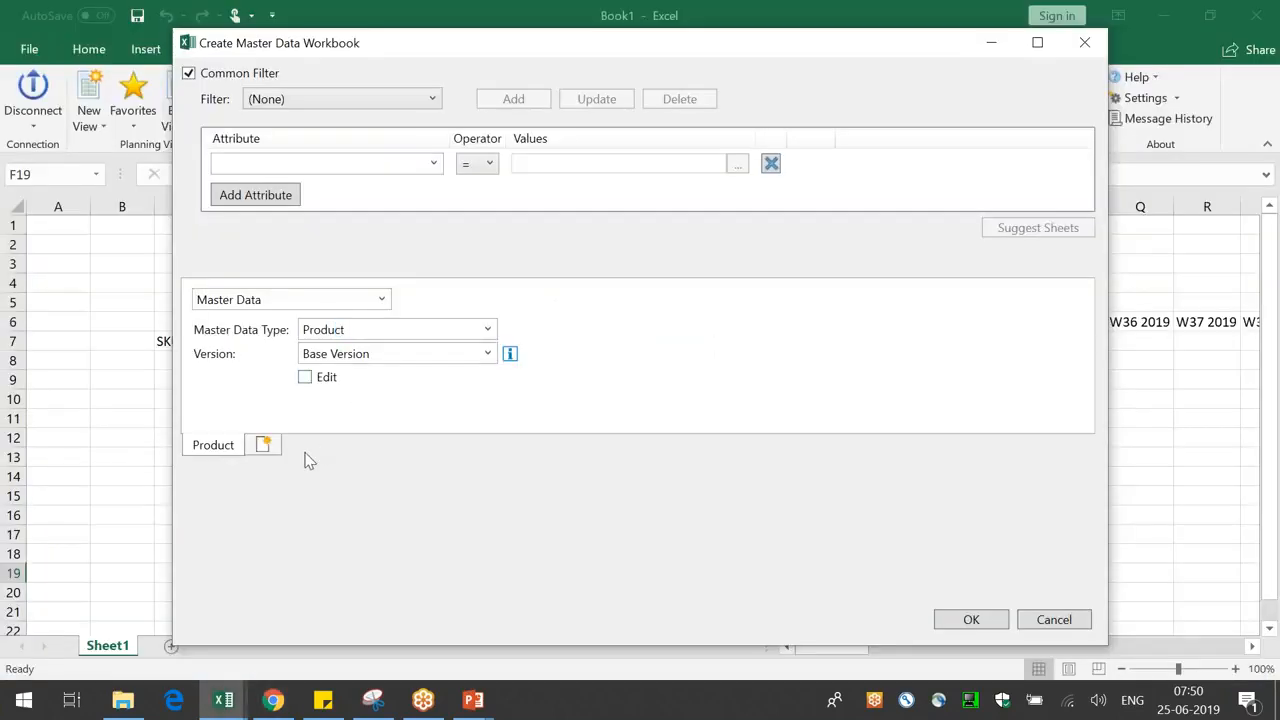
- Add a second sheet with the master data type Customer to the master data workbook
left_click(265, 446)
left_click(393, 343)
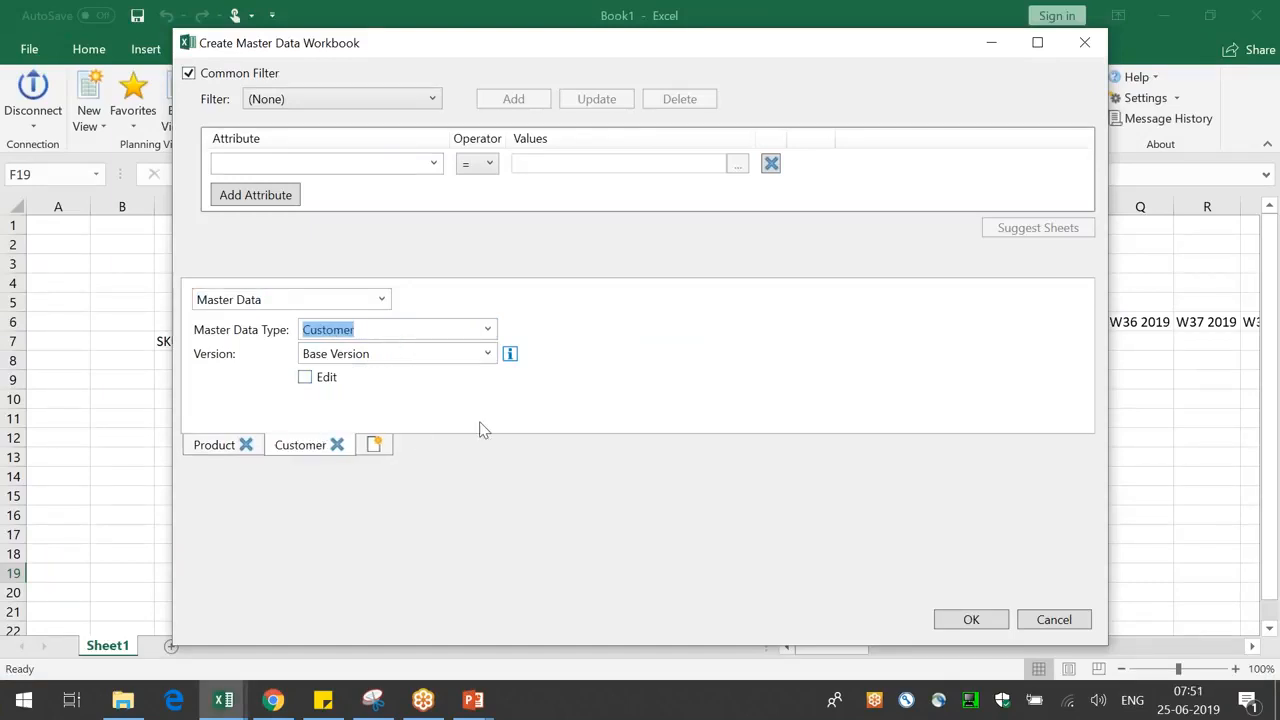
- Add a third sheet with the master data type Location and create the master data workbook
left_click(388, 447)
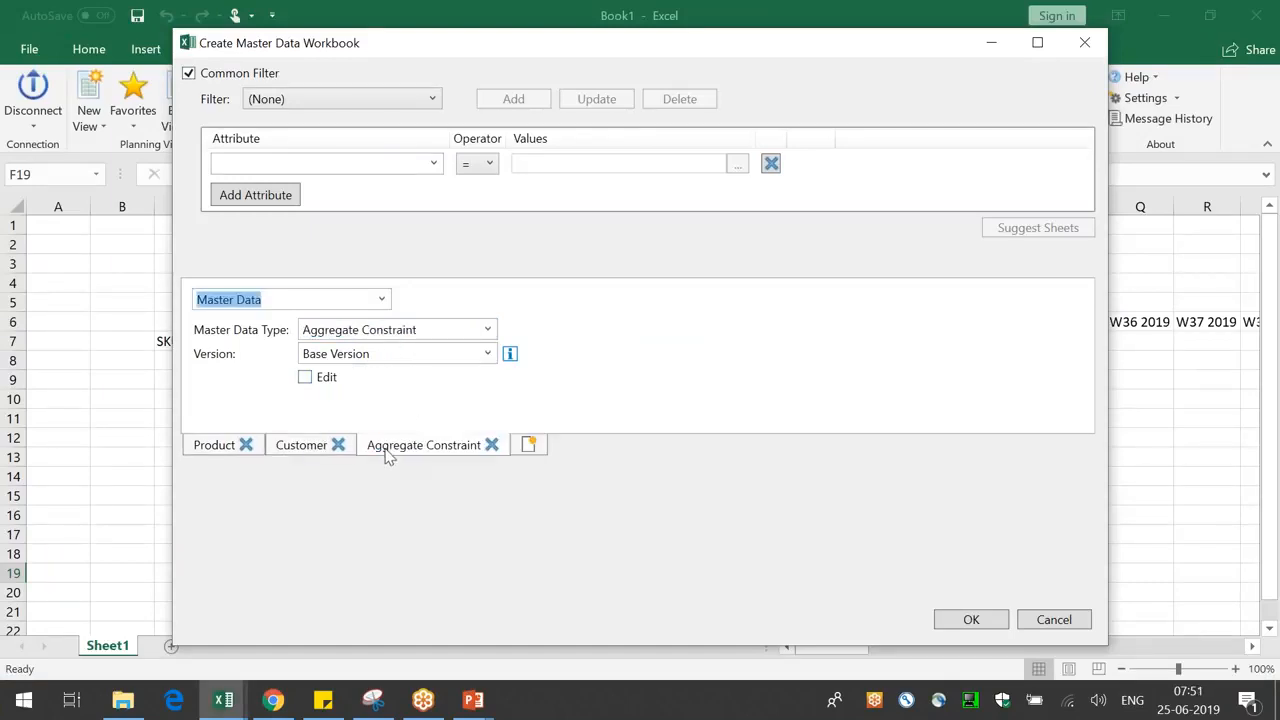
left_click(428, 329)
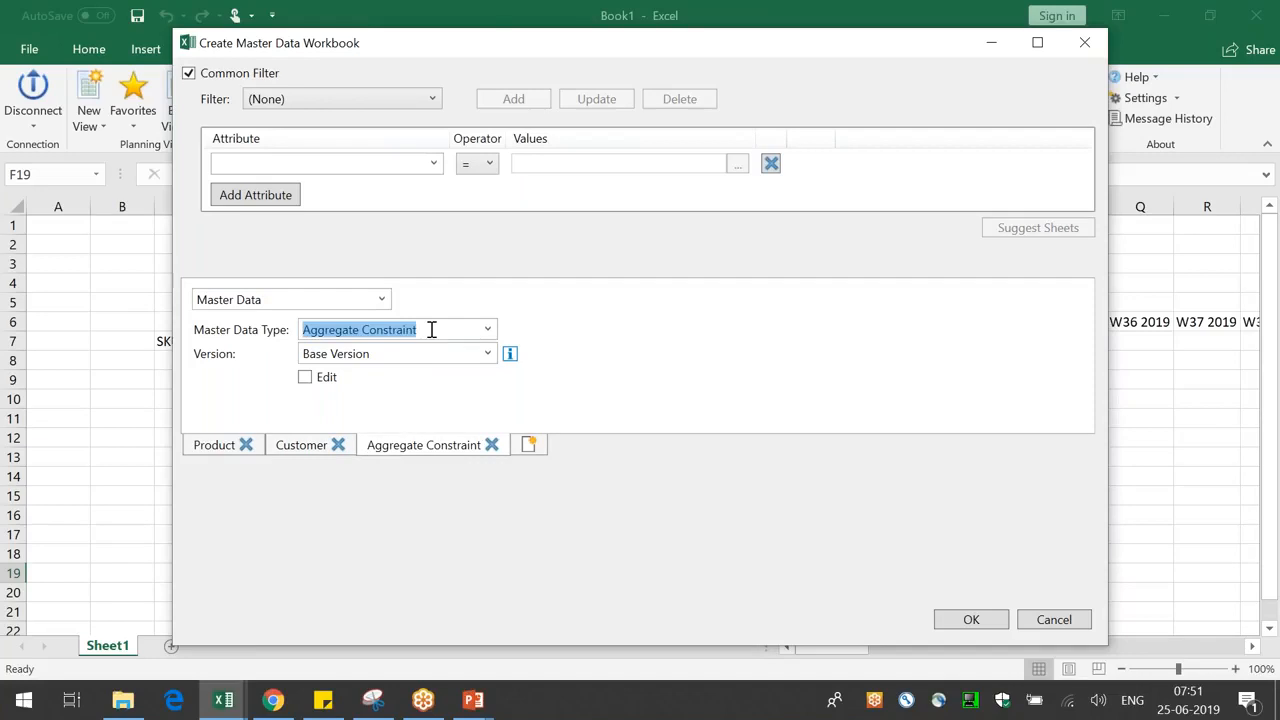
type("Location")
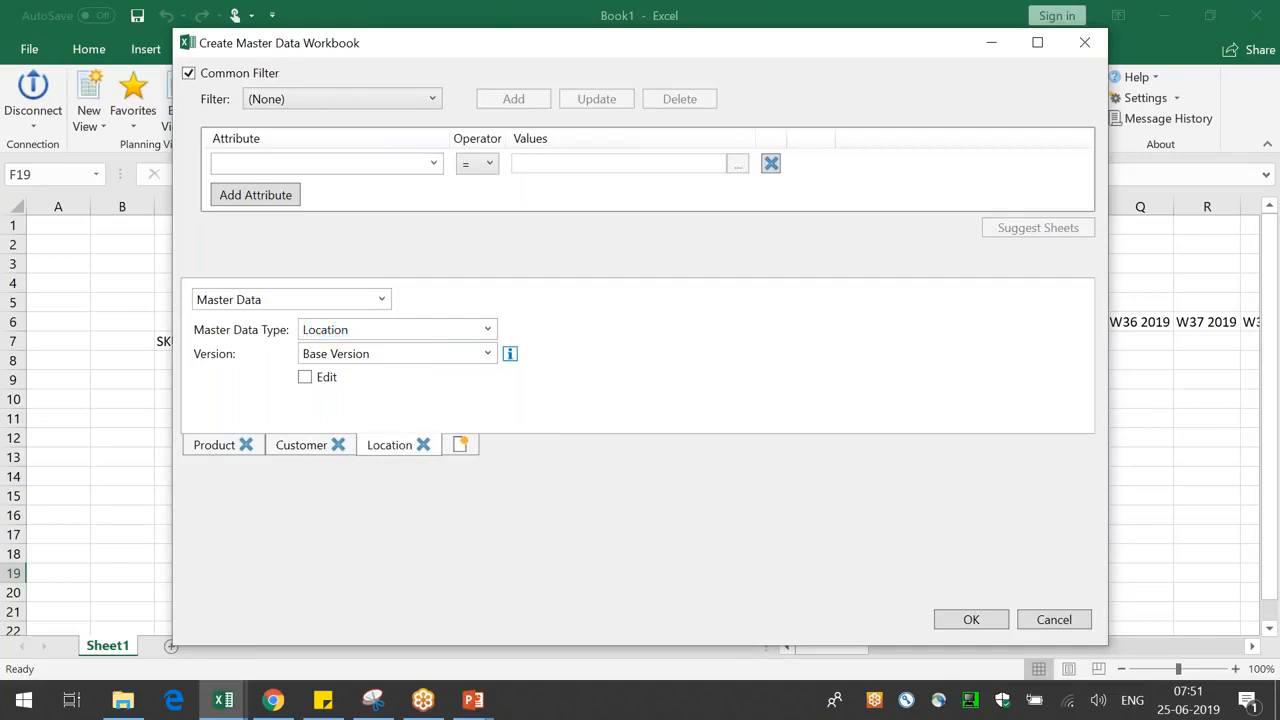
left_click(967, 621)
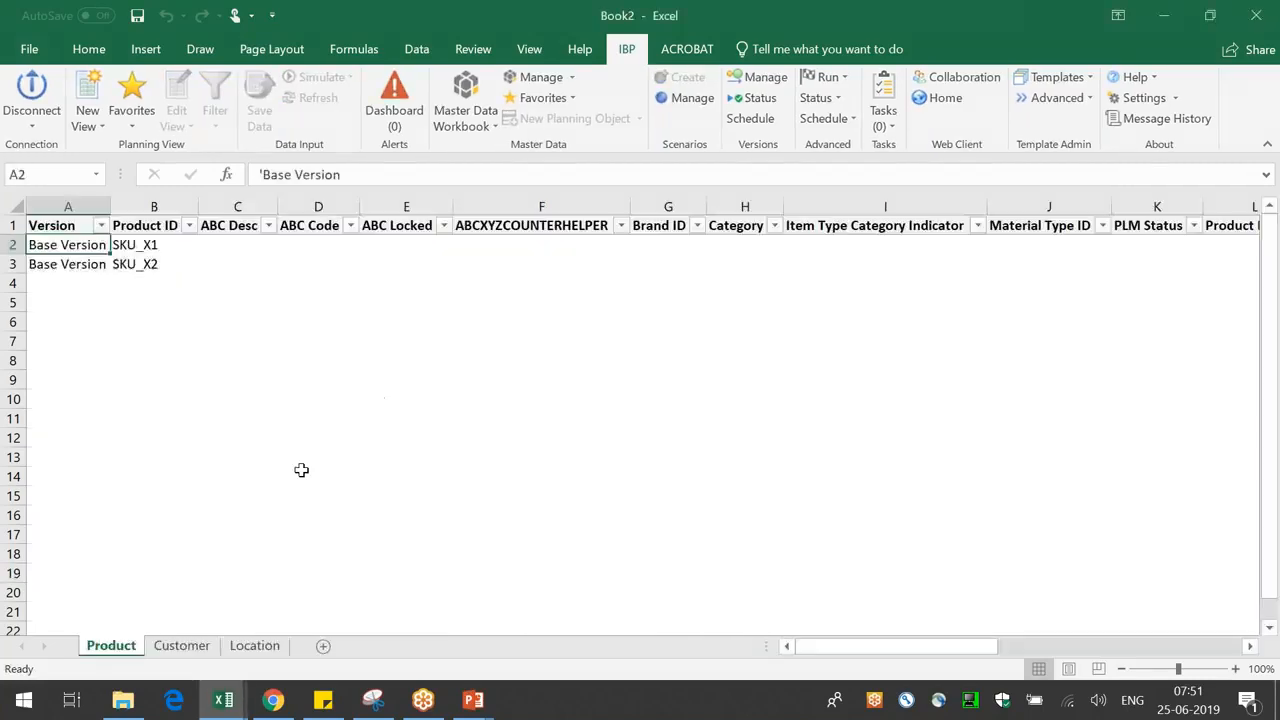
- Examine the product, customer and location IDs on the Product, Customer and Location sheets of the new workbook
left_click_drag(163, 250, 160, 265)
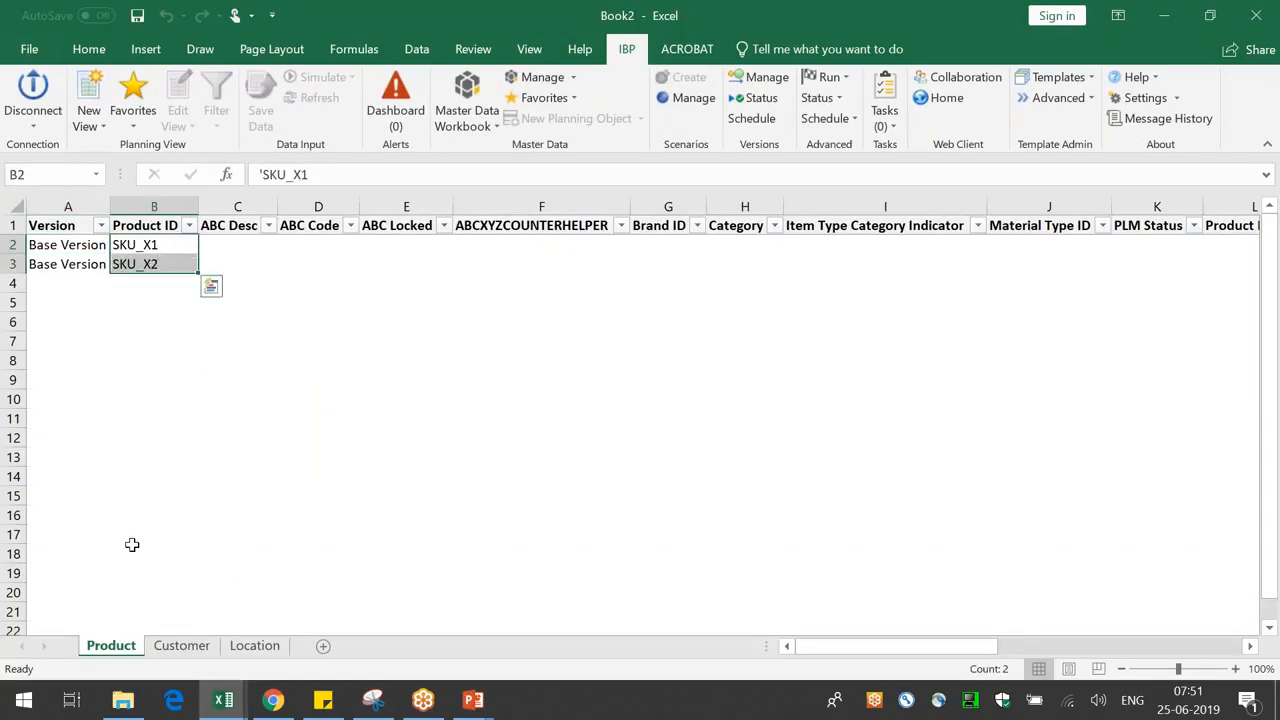
left_click(182, 645)
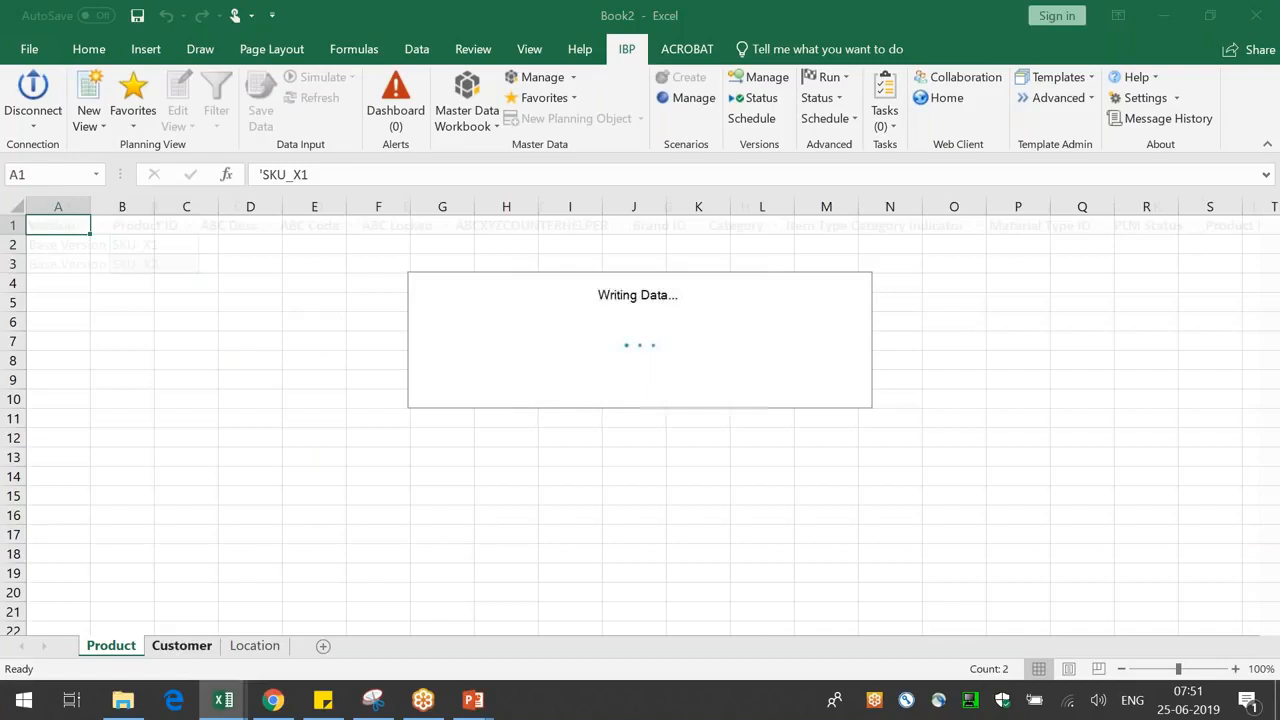
left_click(157, 252)
left_click_drag(157, 252, 152, 284)
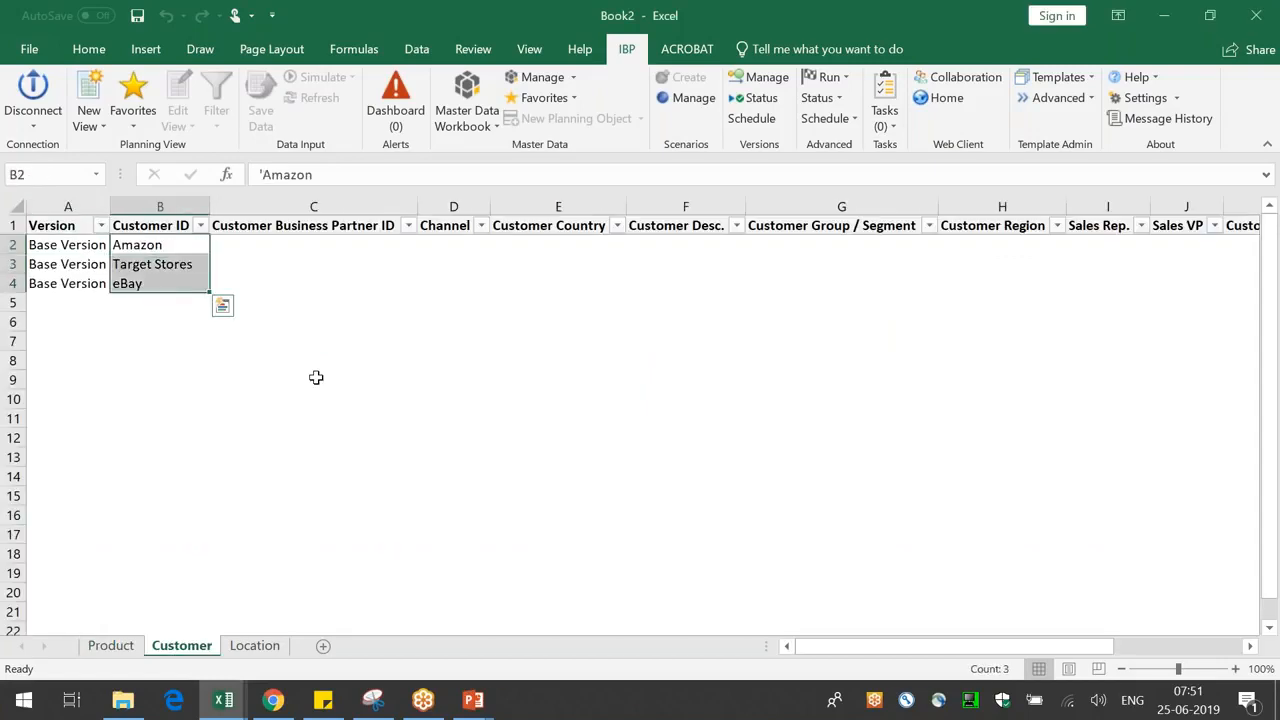
left_click(258, 647)
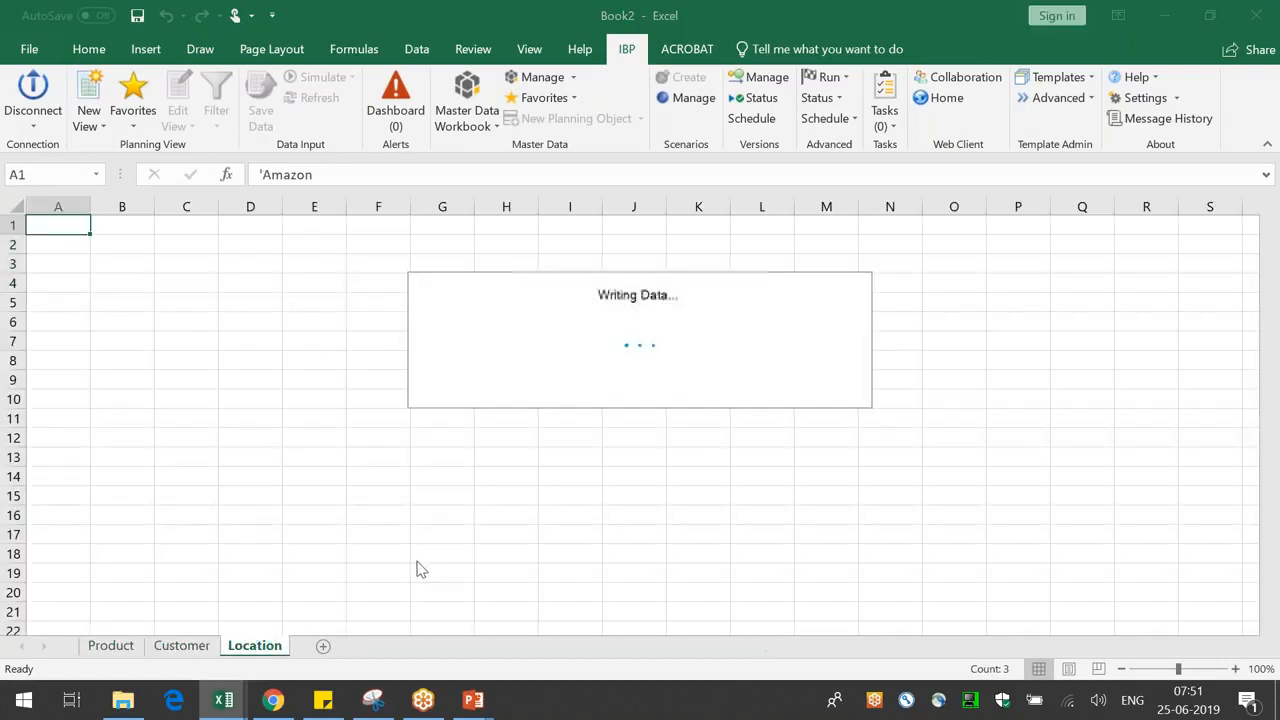
left_click_drag(172, 243, 176, 335)
left_click(500, 398)
- Return to Book1, start another master data workbook and set its sheet to Planning Objects with Key Figure Data
left_click(223, 700)
left_click(114, 640)
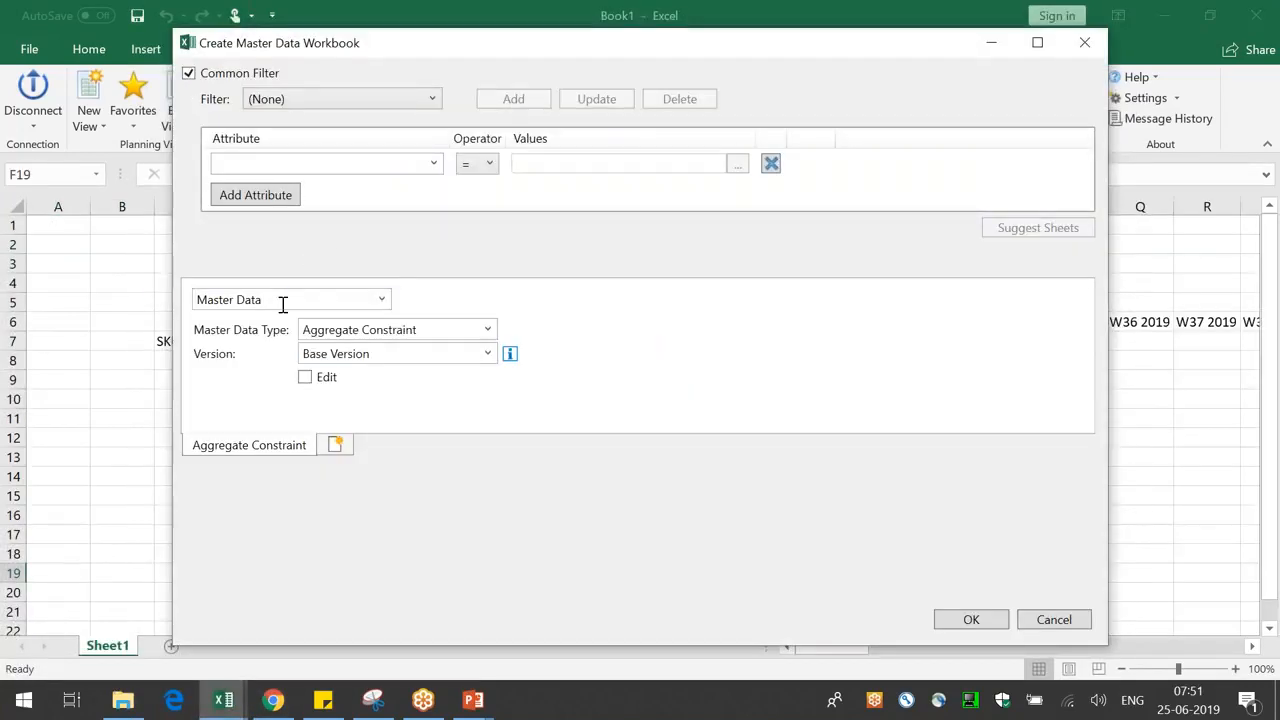
left_click(382, 300)
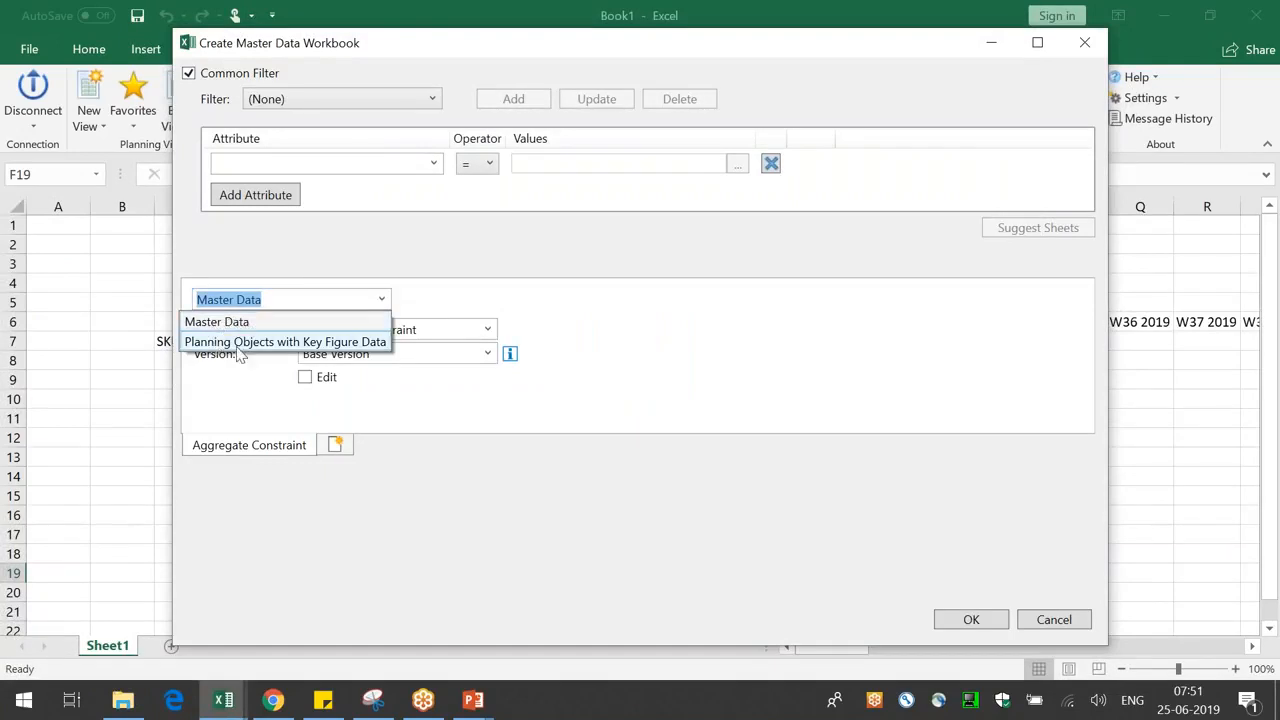
left_click(326, 342)
left_click(208, 188)
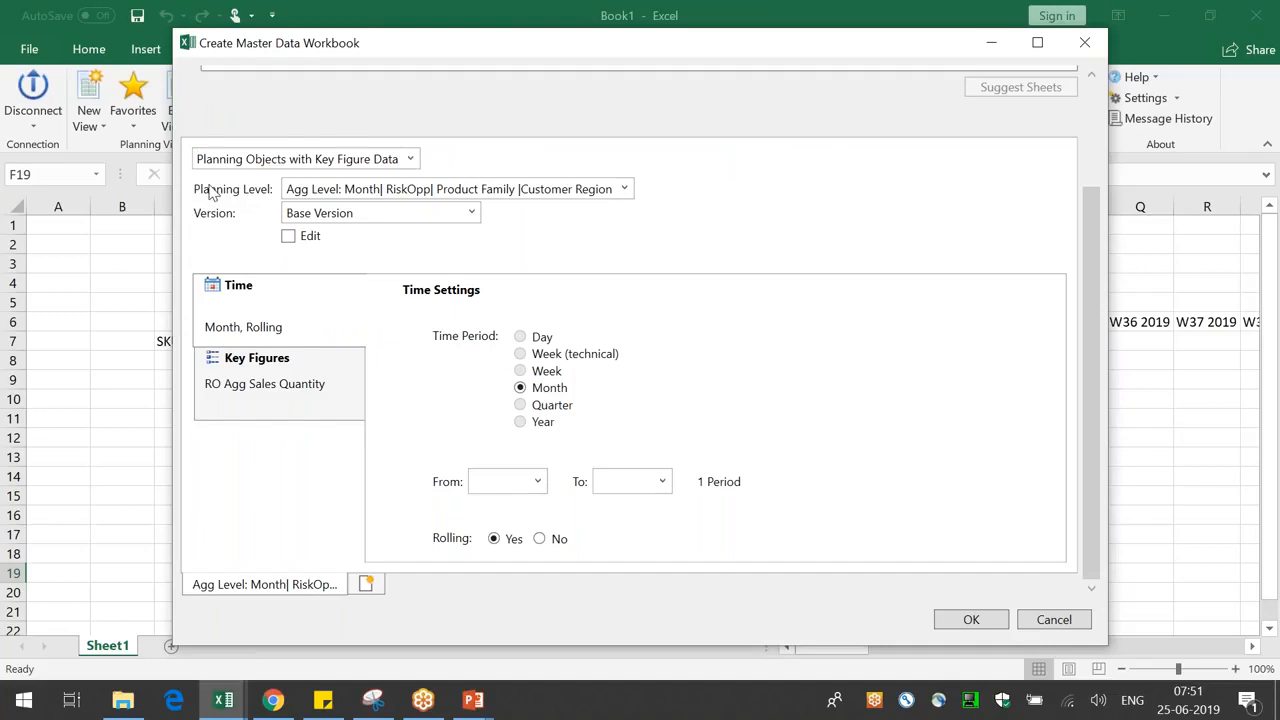
- Set the planning level to Weekly | Product | Location | Customer and make the sheet editable
left_click(626, 189)
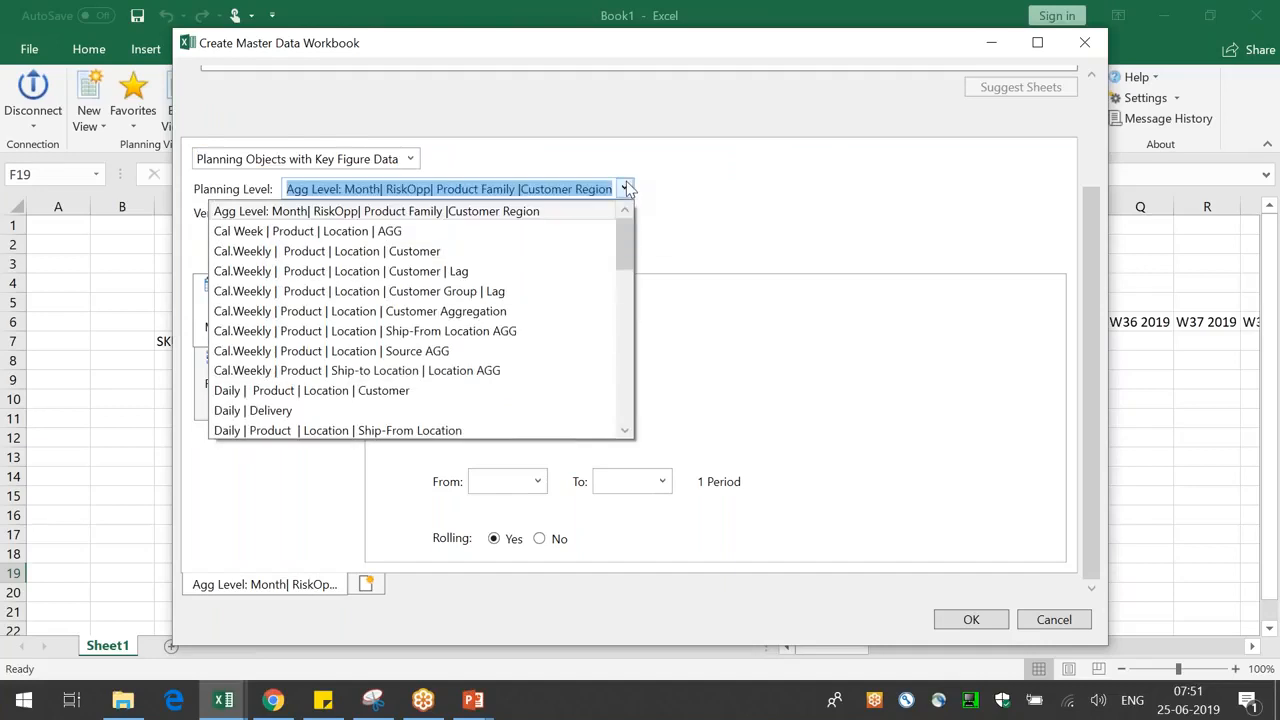
left_click_drag(623, 234, 623, 326)
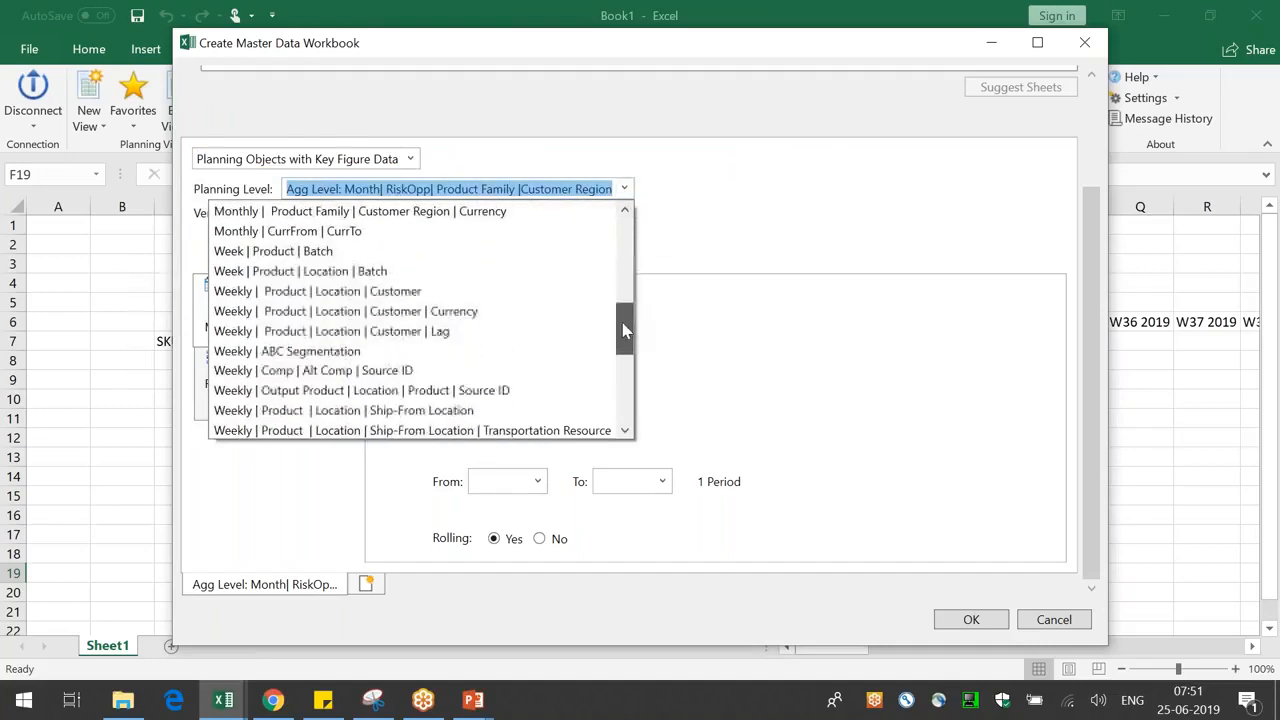
left_click(323, 291)
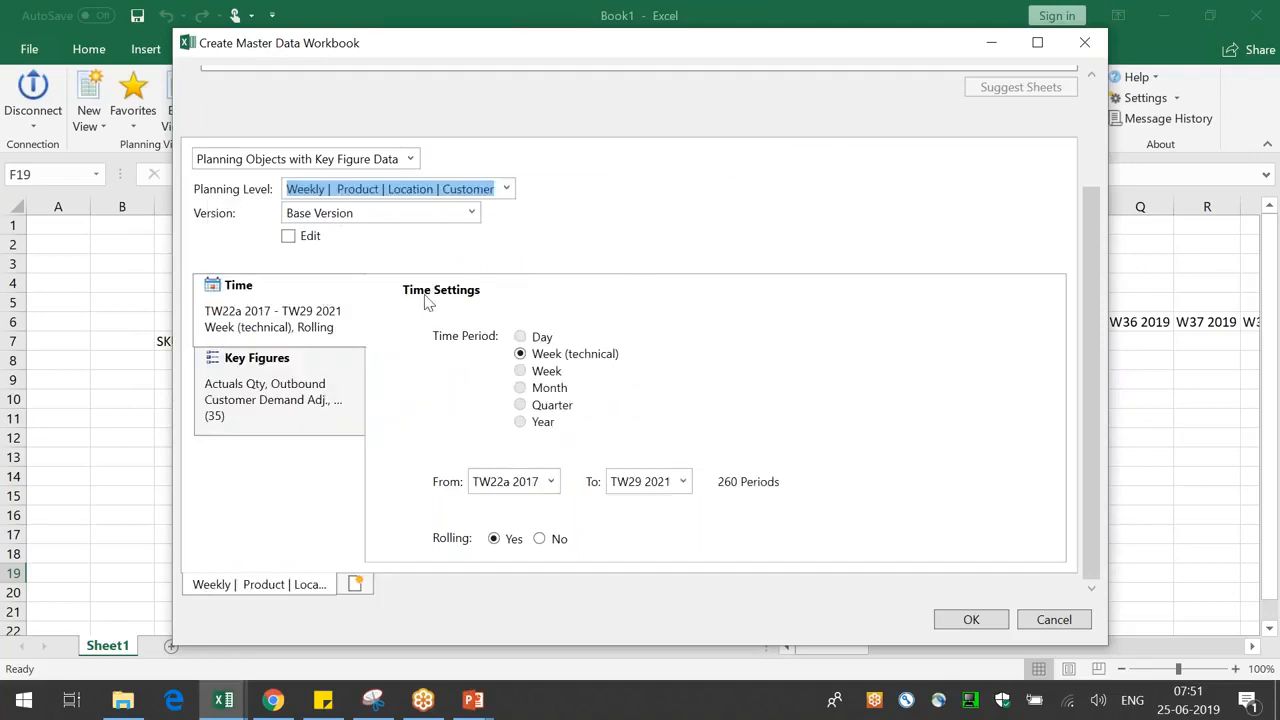
left_click(218, 210)
left_click(299, 242)
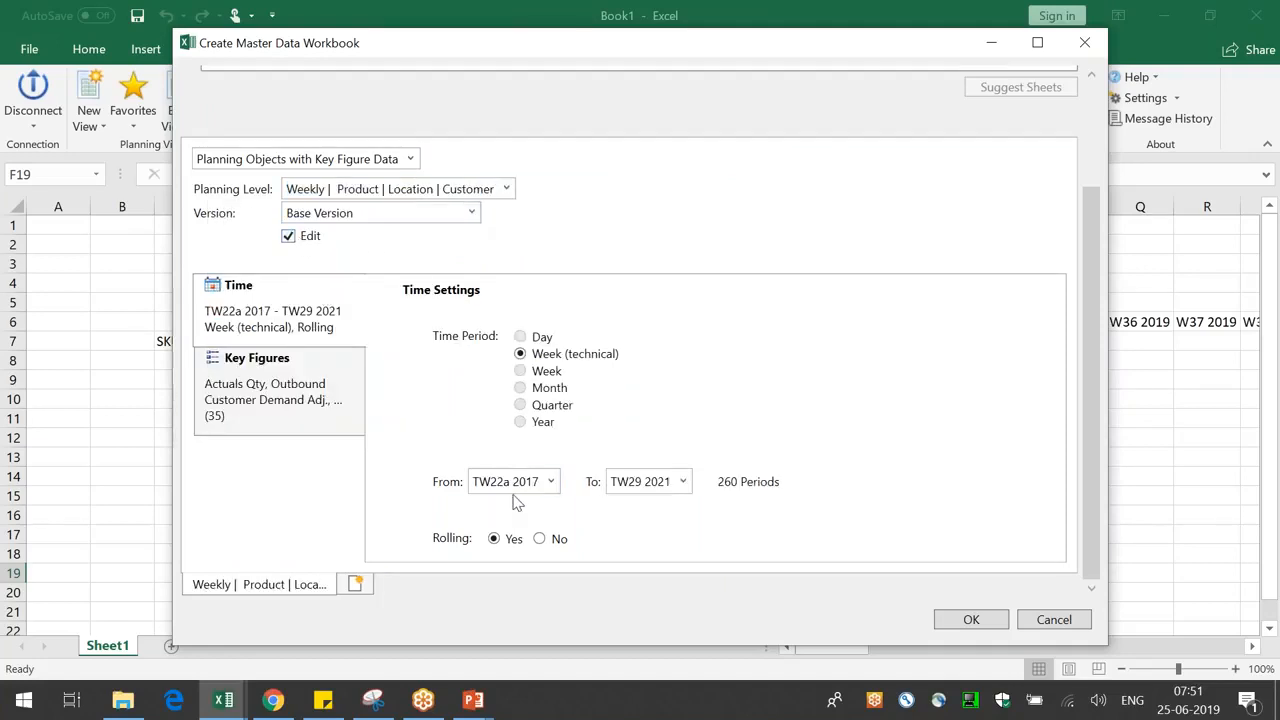
- Set the start of the sheet's time range to TW26a 2018
left_click(551, 482)
left_click_drag(552, 289, 549, 332)
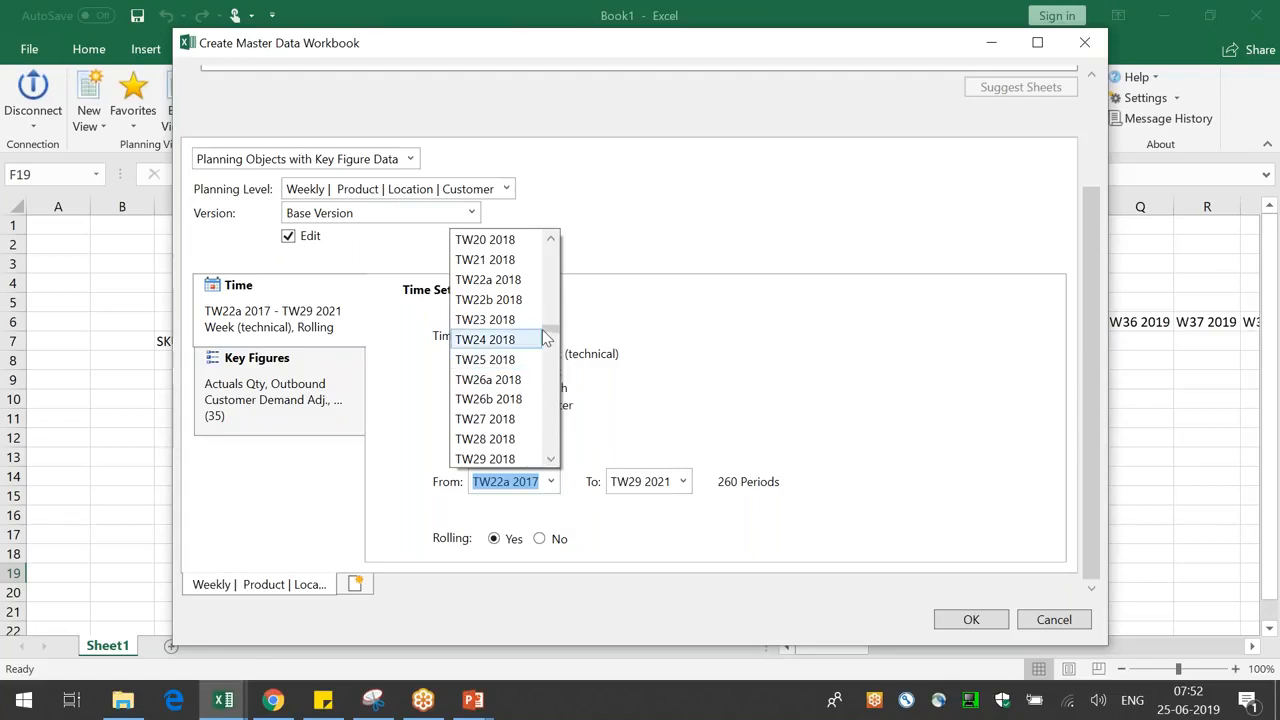
left_click(538, 339)
left_click(544, 481)
left_click_drag(545, 340, 545, 376)
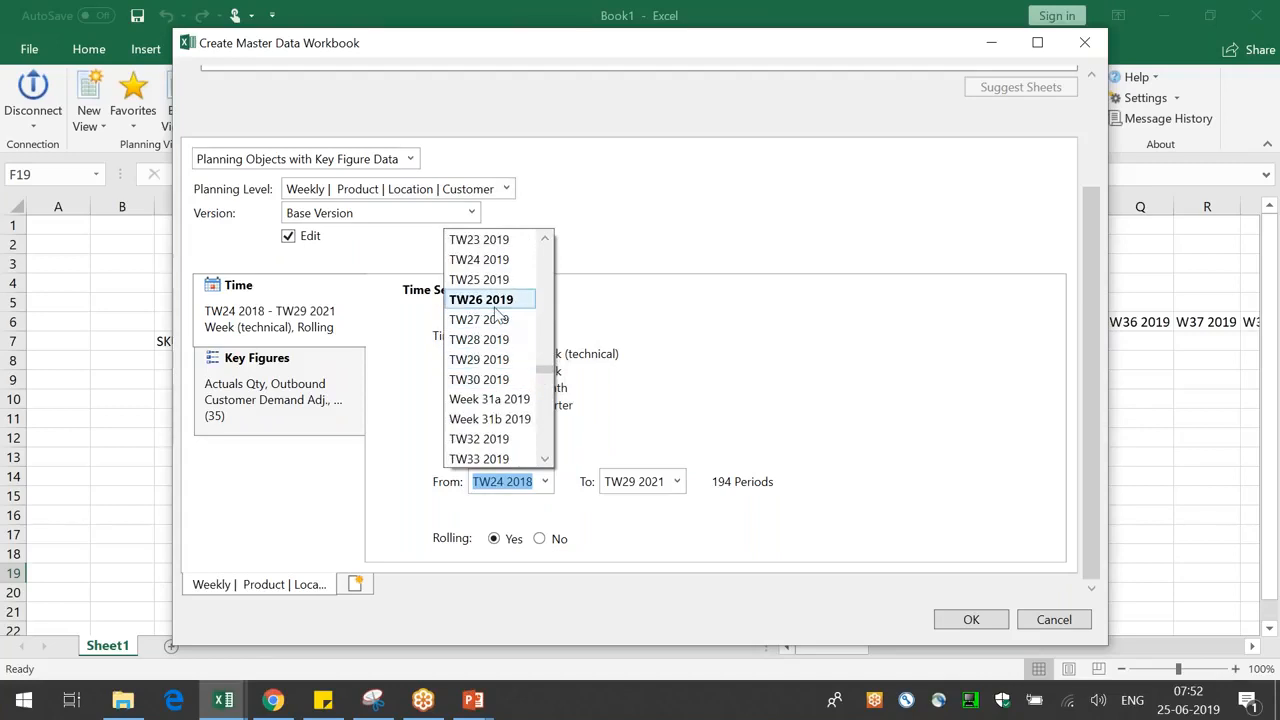
scroll(497, 315, "up", 9)
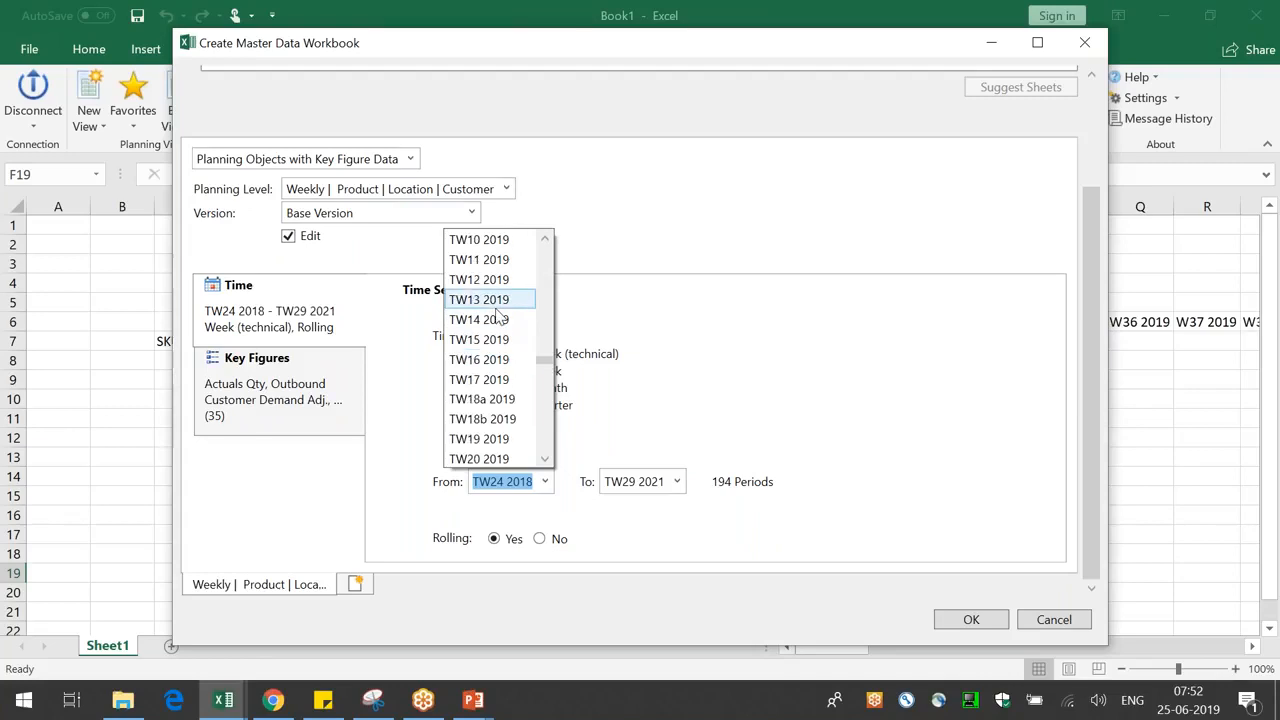
scroll(497, 318, "up", 6)
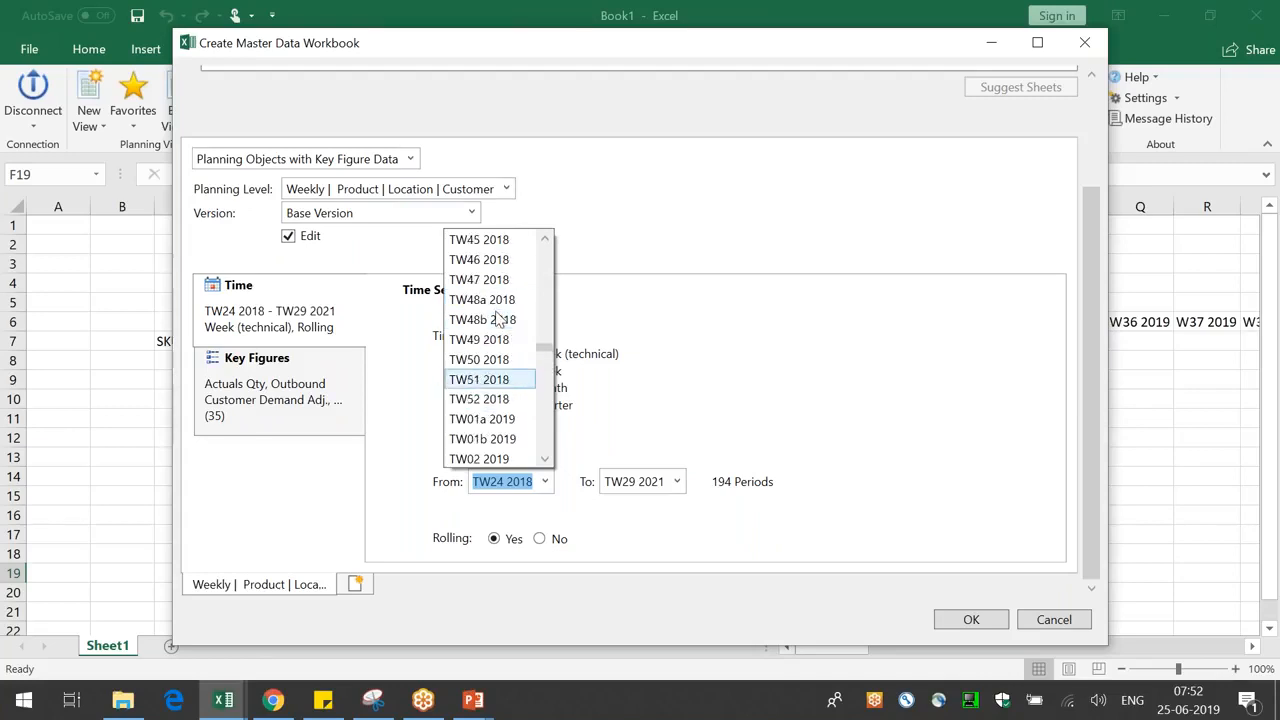
scroll(497, 318, "up", 3)
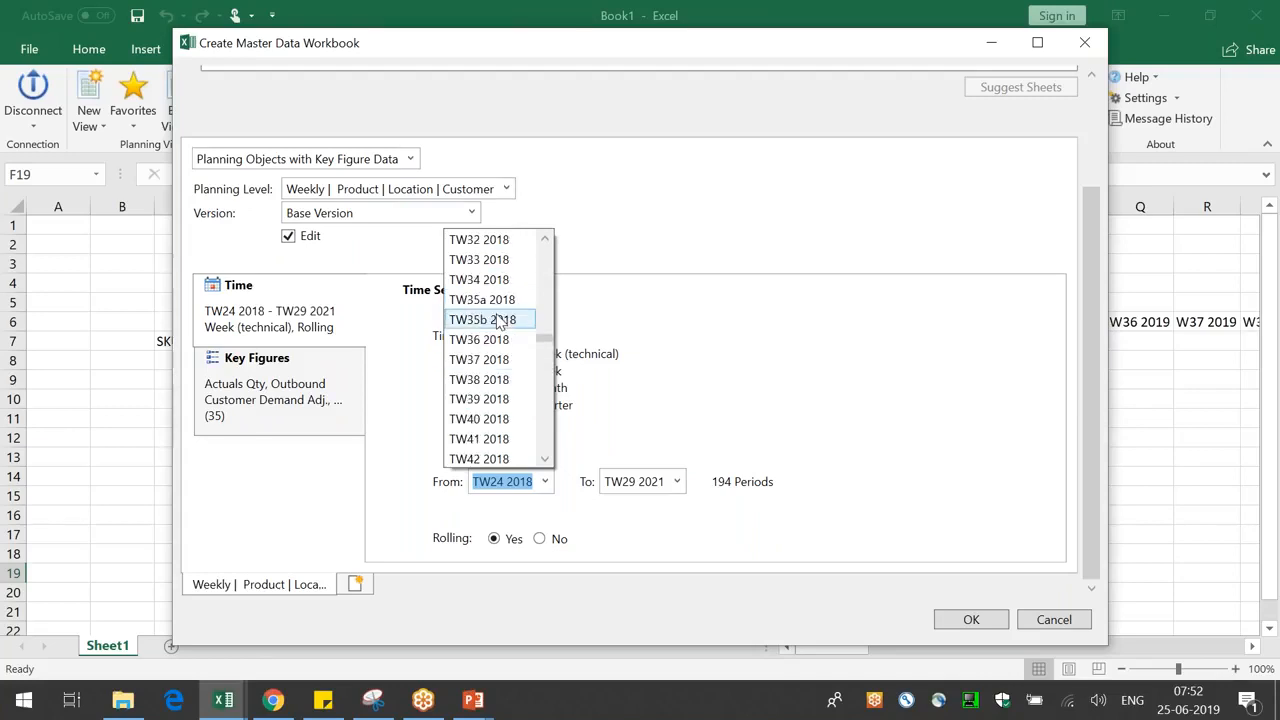
scroll(497, 318, "up", 3)
left_click(497, 281)
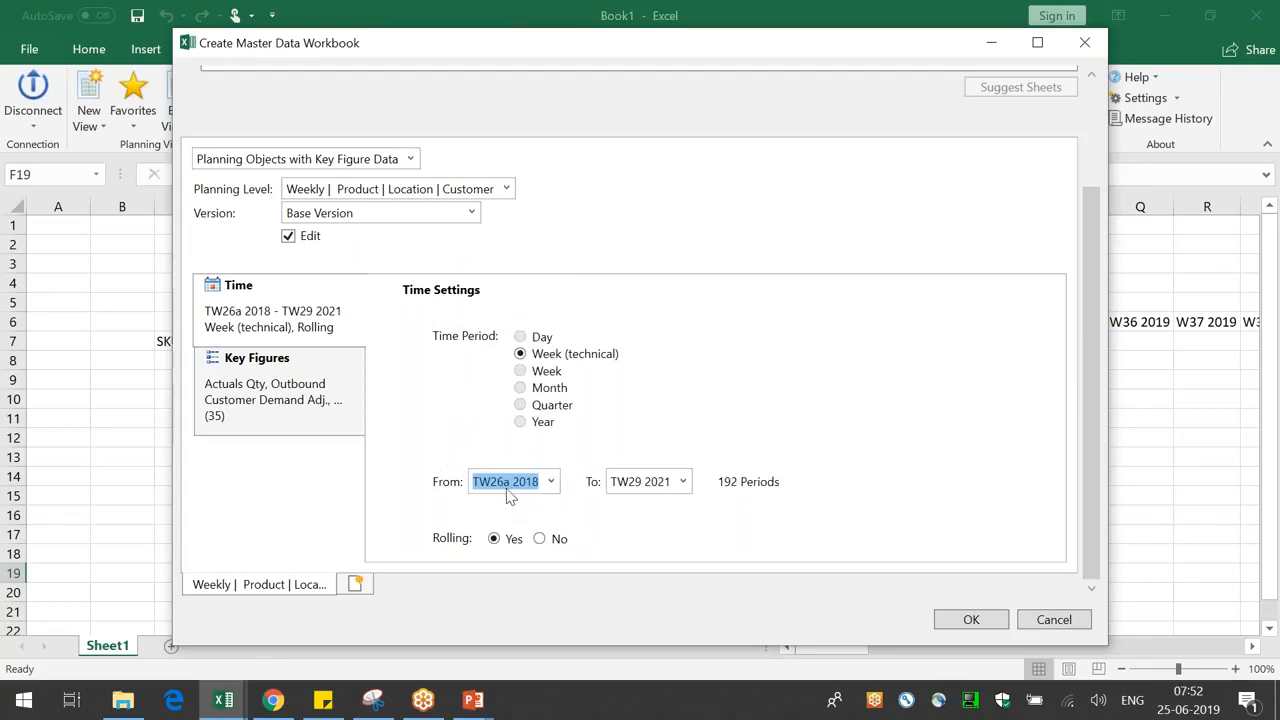
- Set the end of the sheet's time range to TW25 2019
left_click(685, 487)
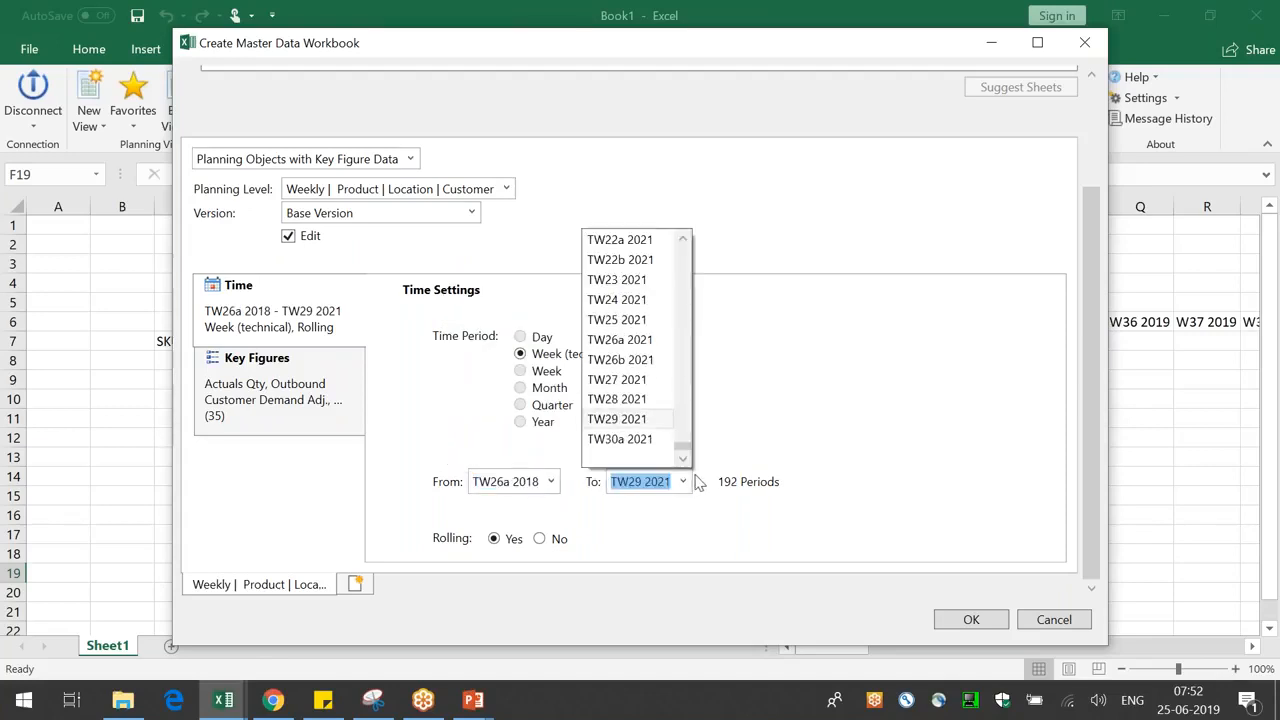
left_click_drag(681, 446, 678, 367)
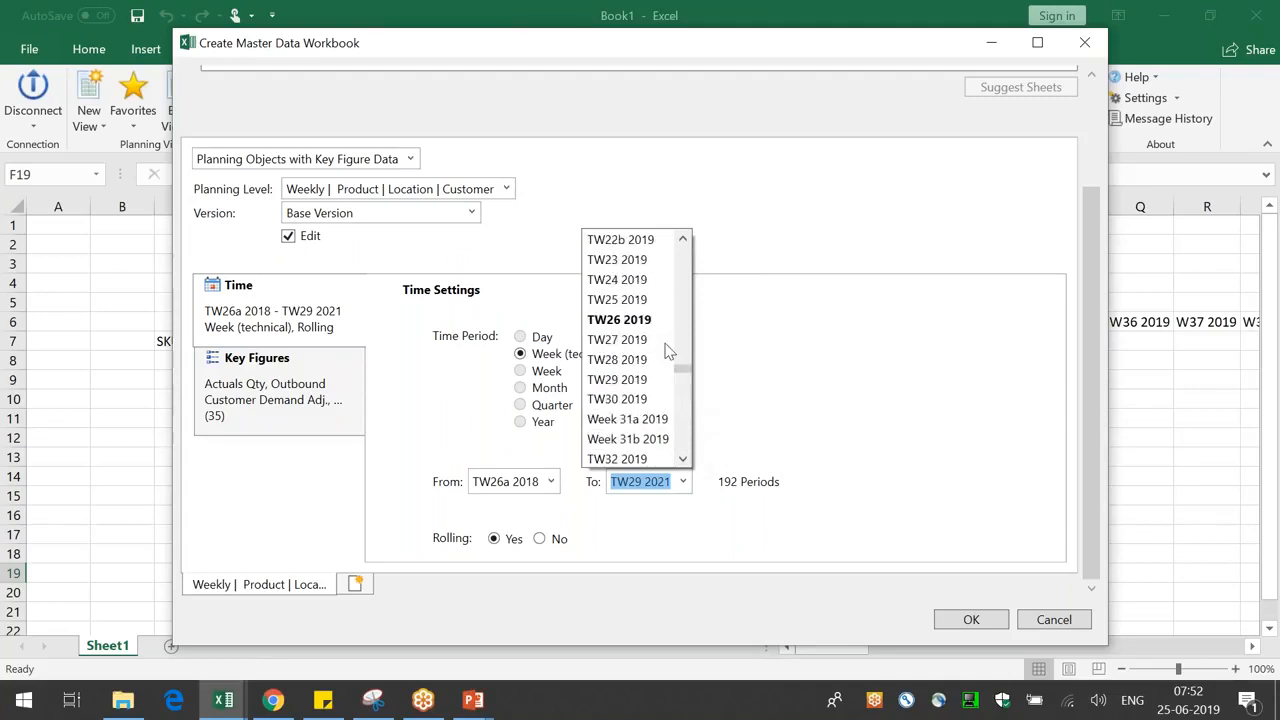
left_click(658, 339)
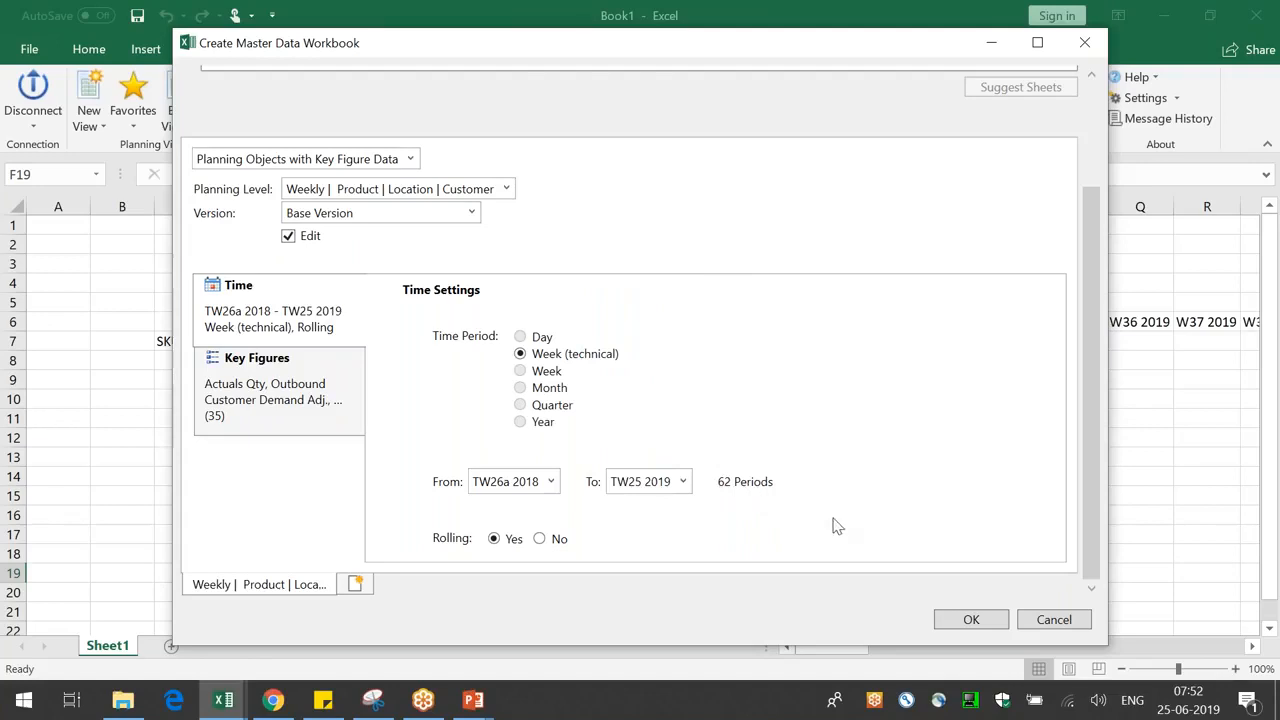
- Limit the selected key figures to Actuals Qty only and create the workbook
left_click(308, 398)
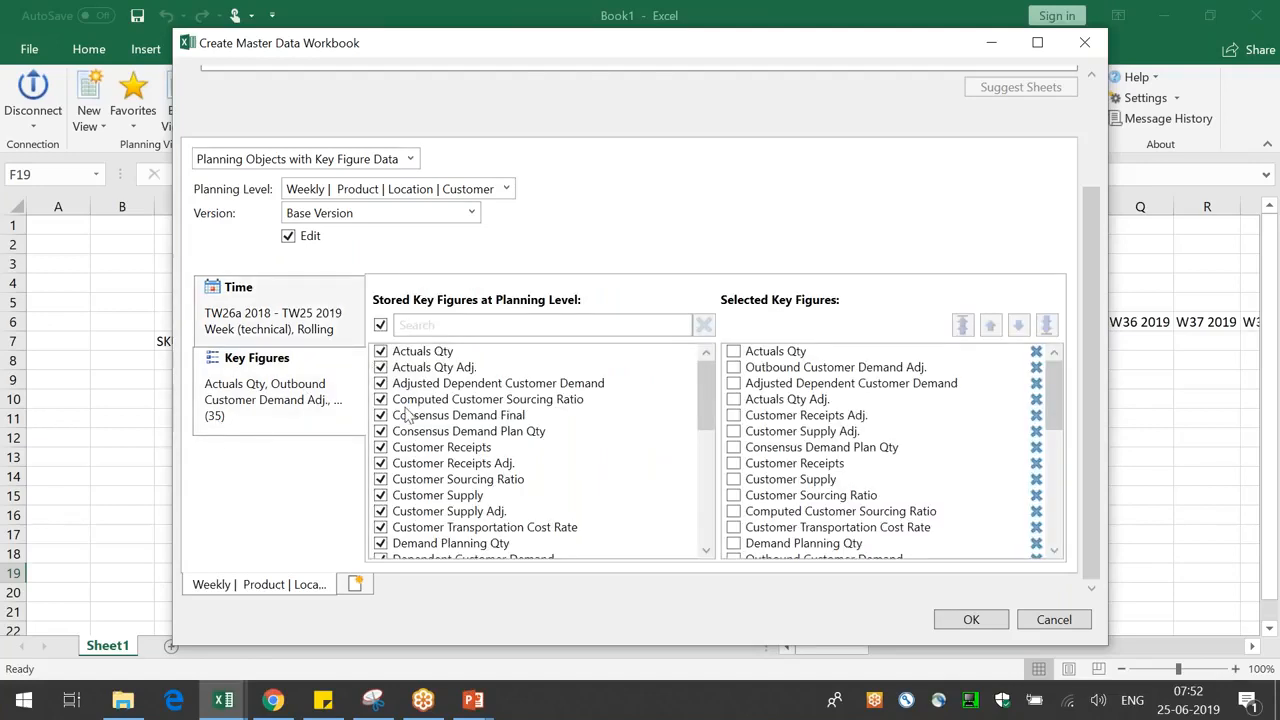
left_click(380, 325)
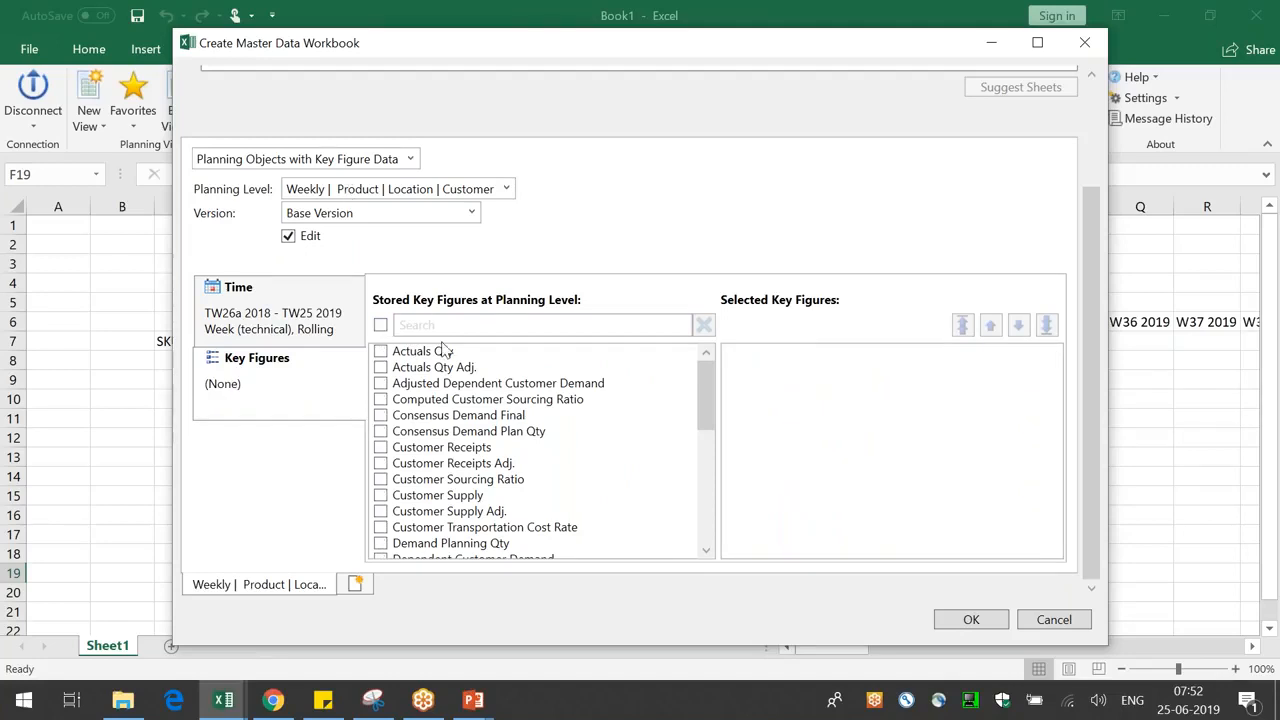
left_click(380, 351)
left_click(968, 619)
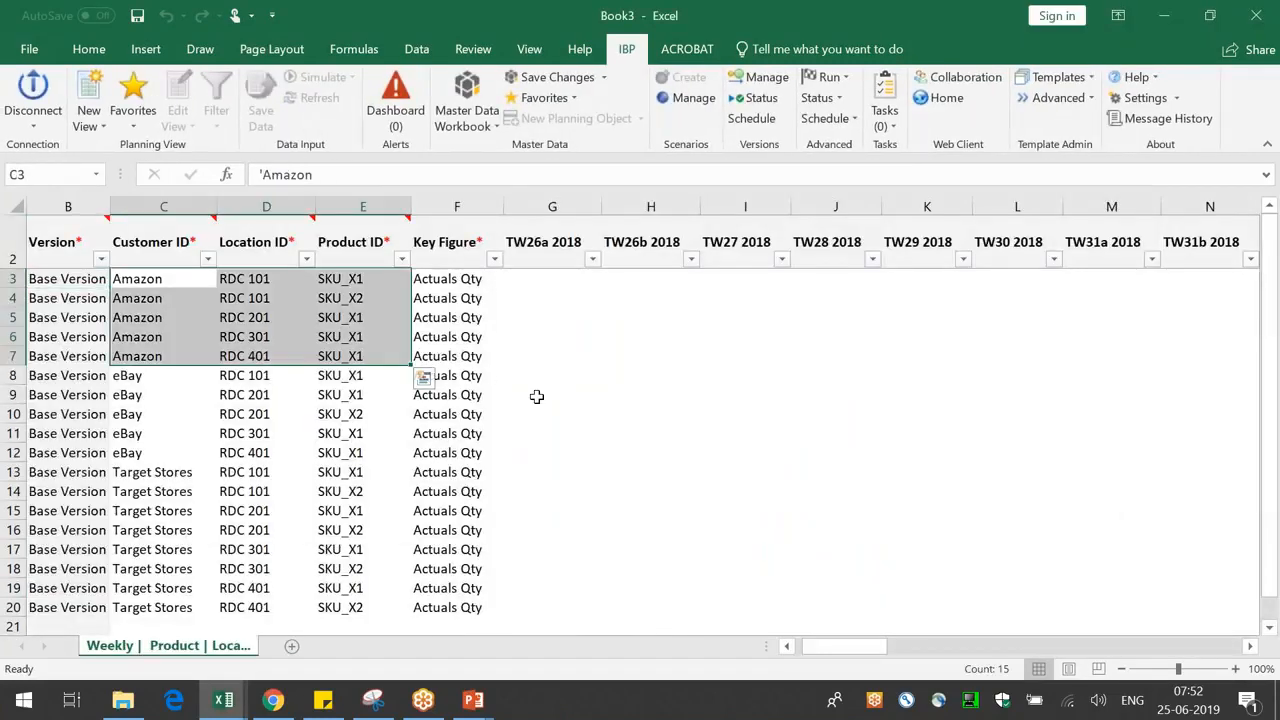
- Examine the customer, location, product and key figure combinations in the Amazon rows of the generated sheet
left_click(460, 283)
left_click_drag(460, 283, 470, 366)
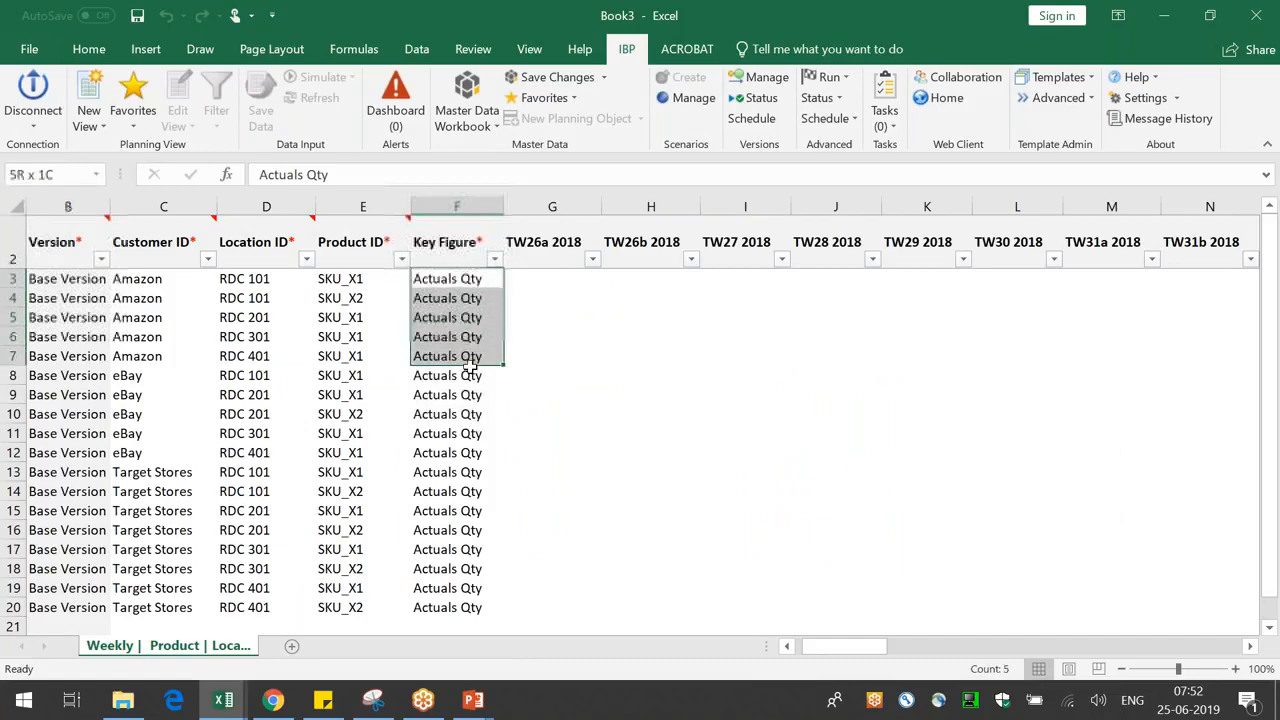
key("shift+Left")
key("shift+Left")
key("shift+Left")
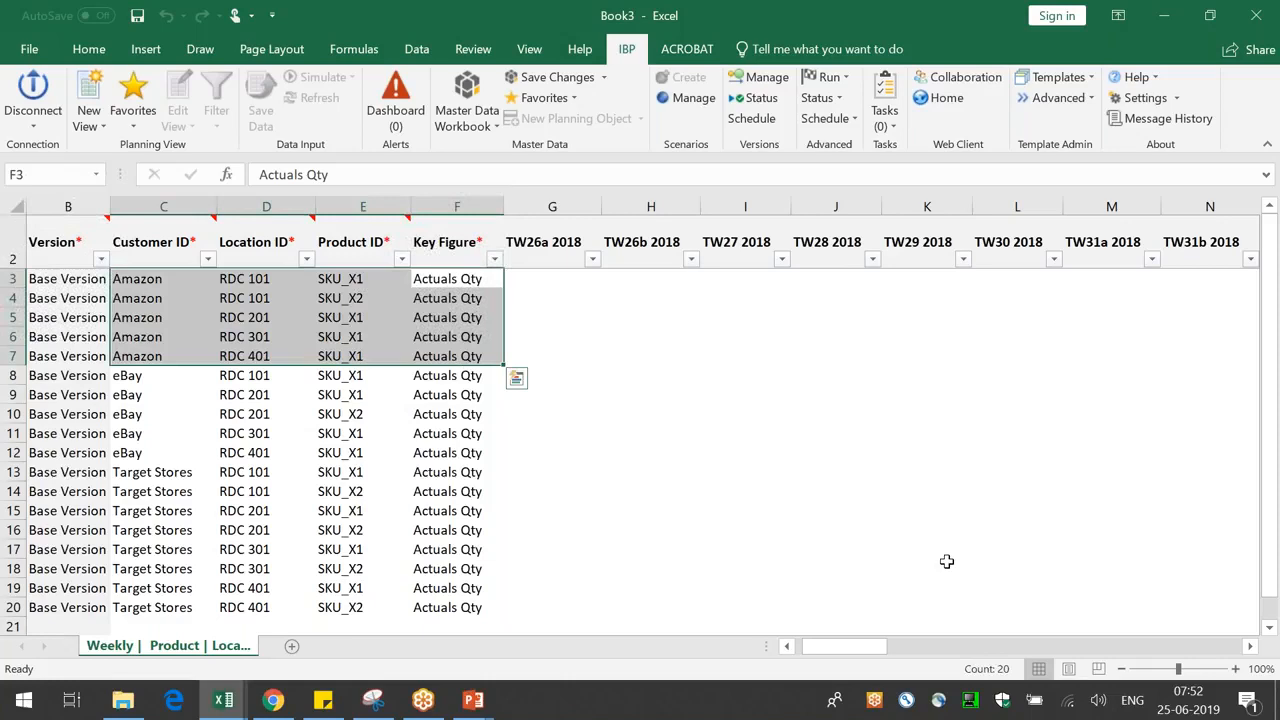
left_click(786, 566)
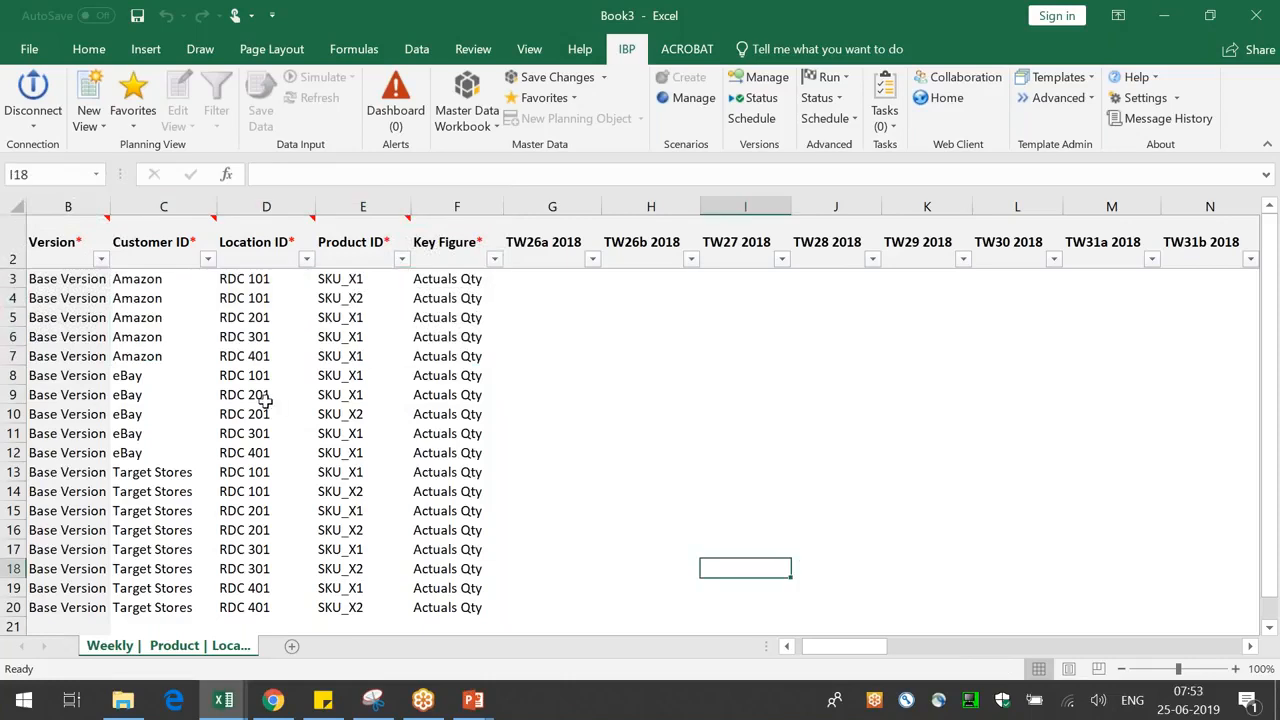
- Filter the Product ID column to SKU_X1 and enter TW26a 2018 actuals of 100, 150, 175 and 200 in the four Amazon rows
left_click(403, 262)
left_click(575, 386)
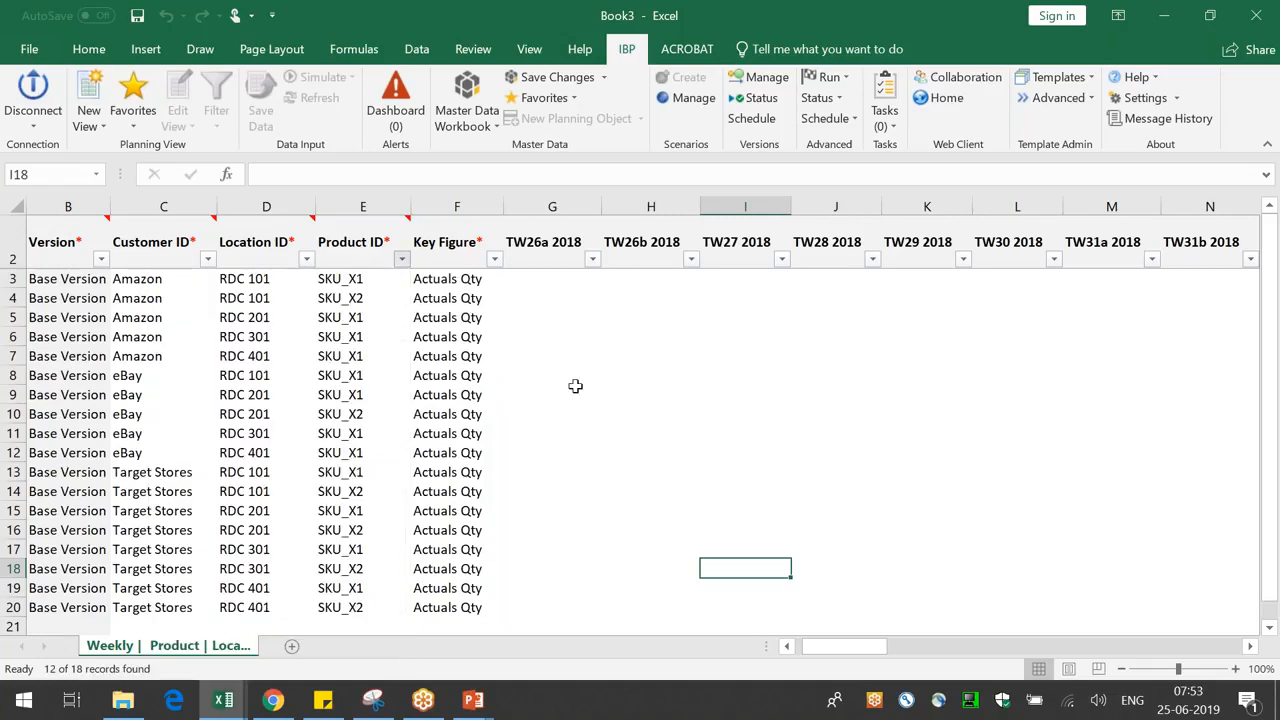
type("100")
key("Return")
type("1")
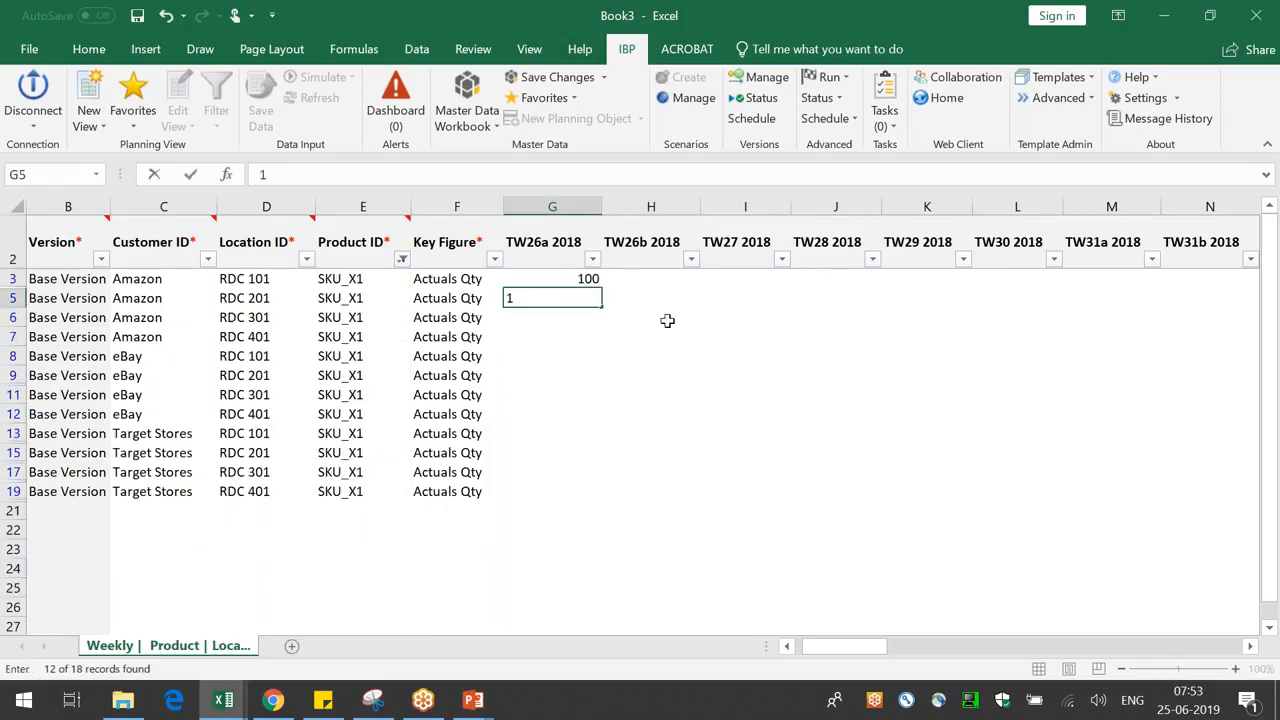
type("50")
key("Return")
type("175")
key("Return")
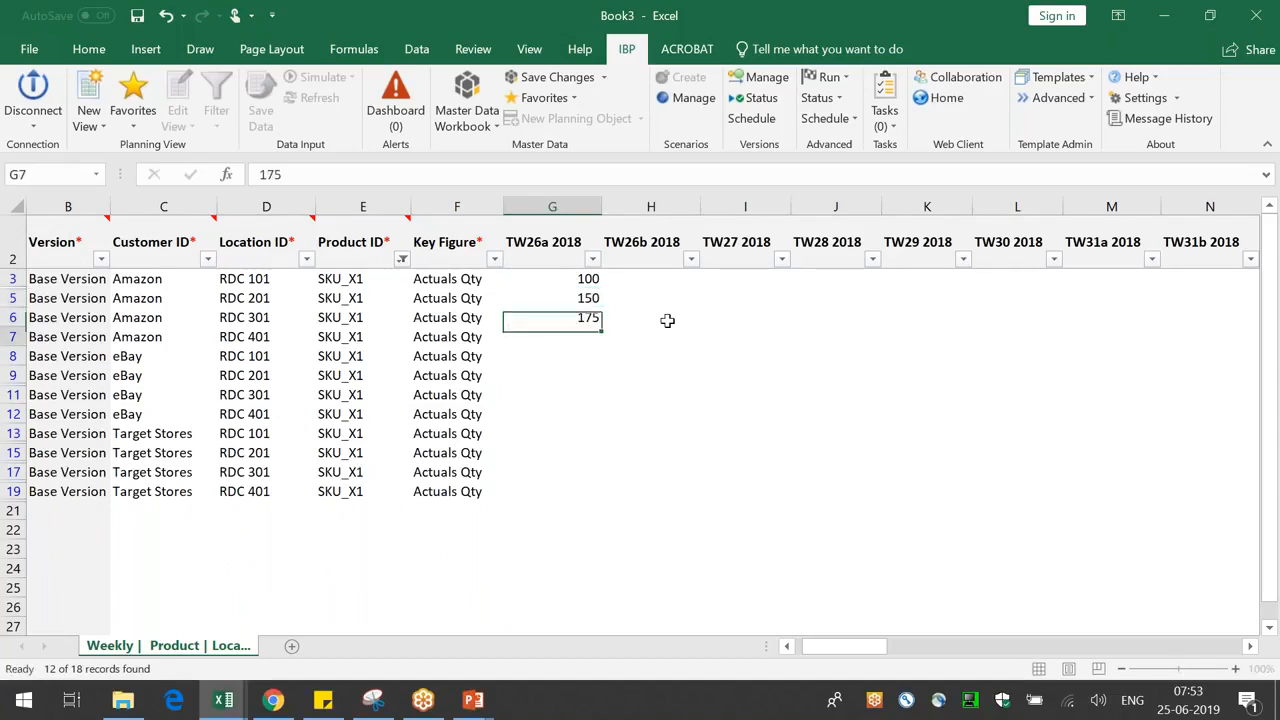
type("200")
key("Return")
- Copy the four Amazon TW26a 2018 values and paste them starting at the first eBay row, cell G8
left_click_drag(572, 280, 580, 317)
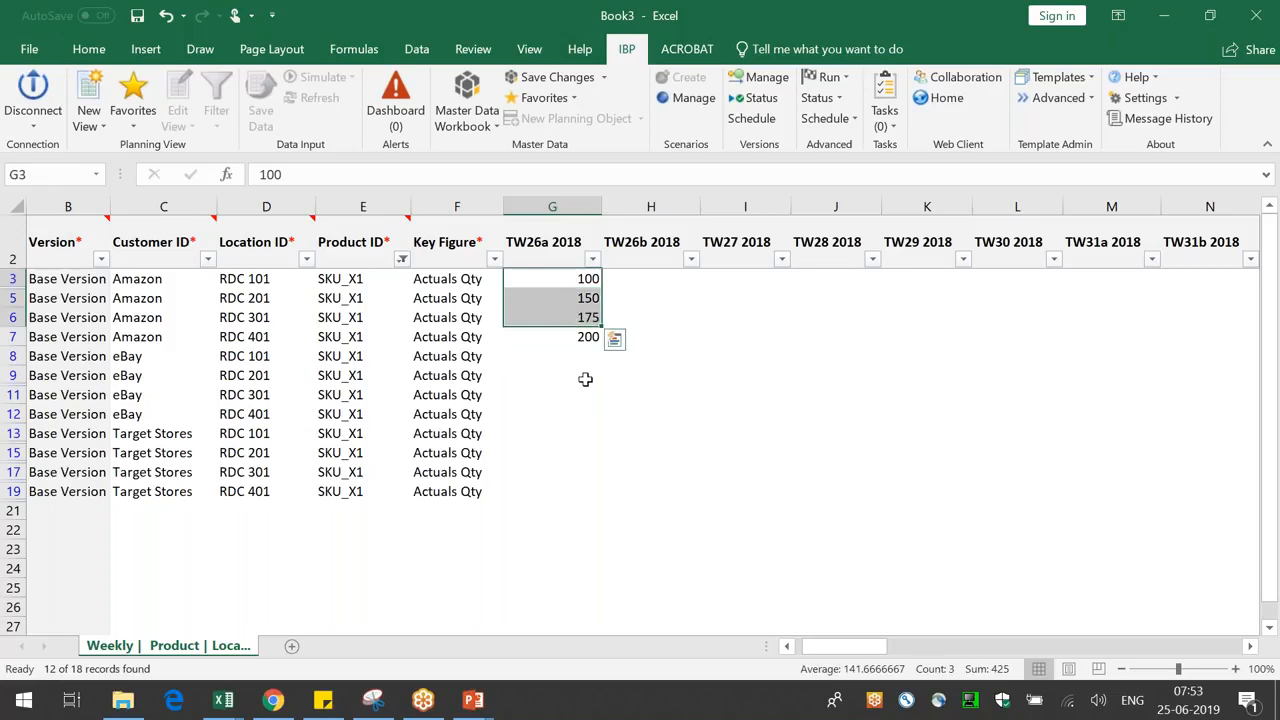
key("shift+Down")
key("ctrl+c")
left_click(560, 356)
key("ctrl+v")
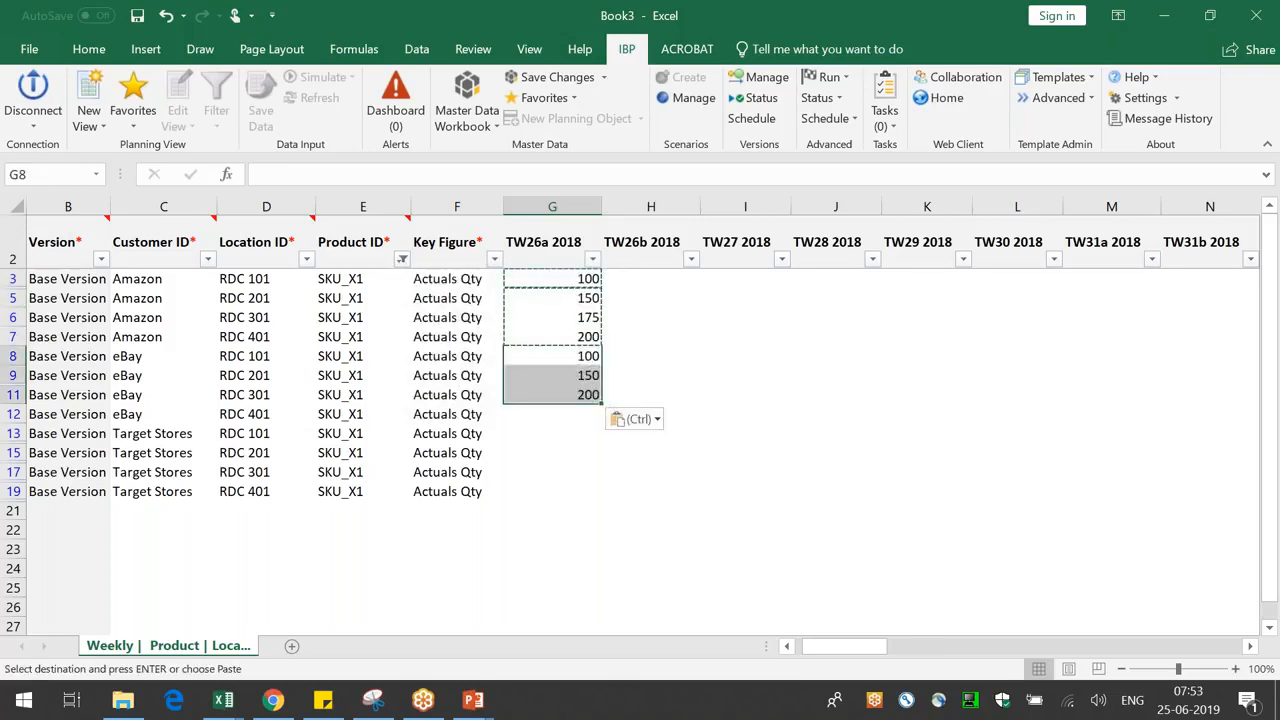
- Enter TW26a 2018 actuals of 100 for eBay RDC 401 and 150, 125, 150, 125 for the four Target Stores SKU_X1 rows
key("Down")
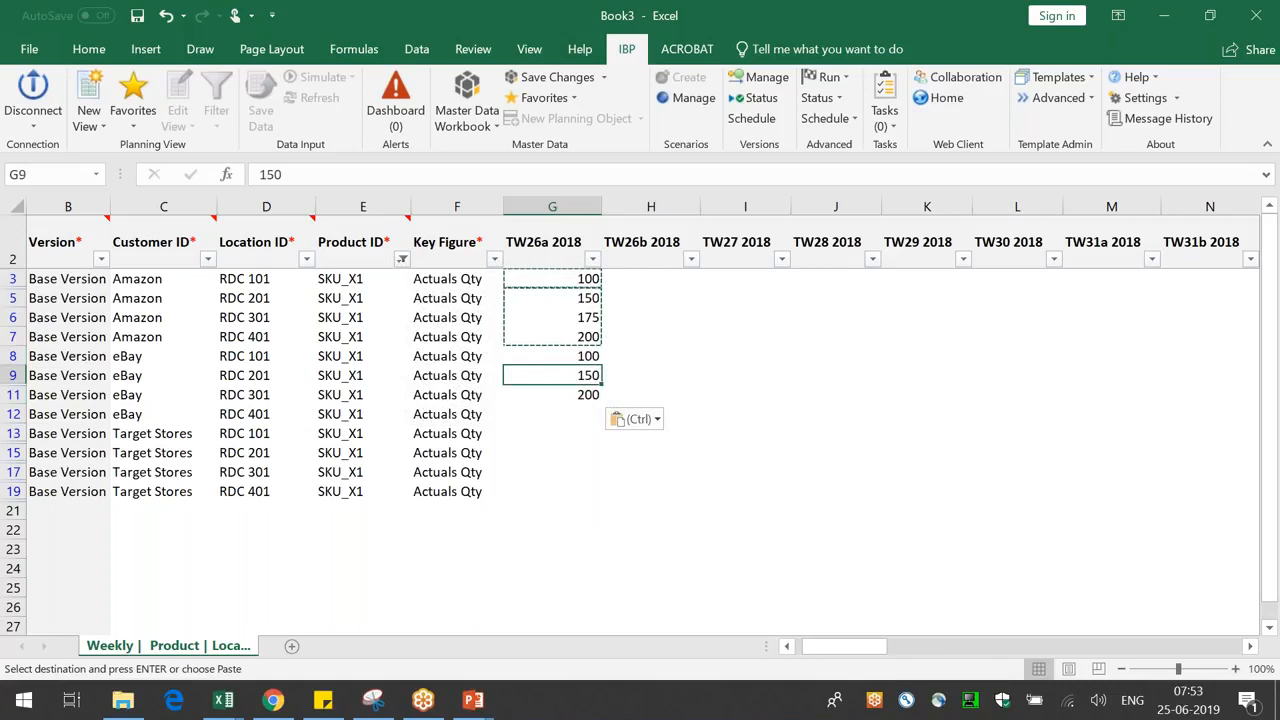
key("Down")
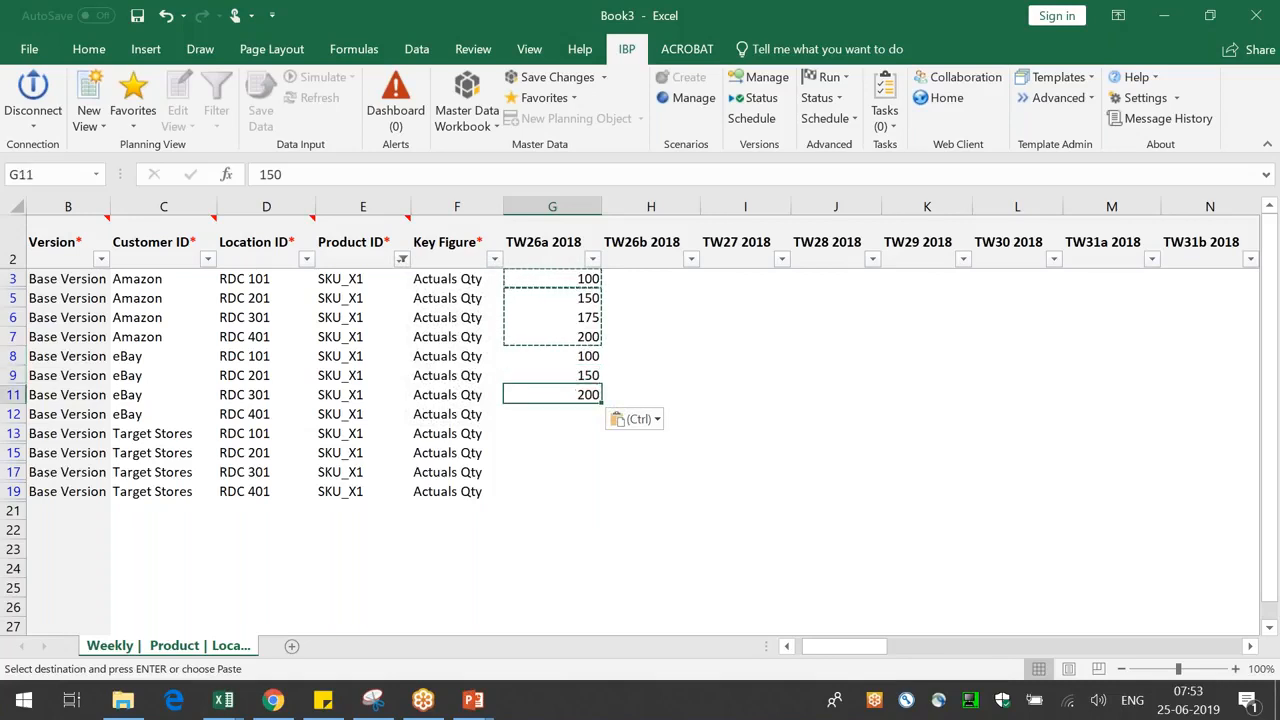
key("Down")
type("100")
key("Return")
type("150")
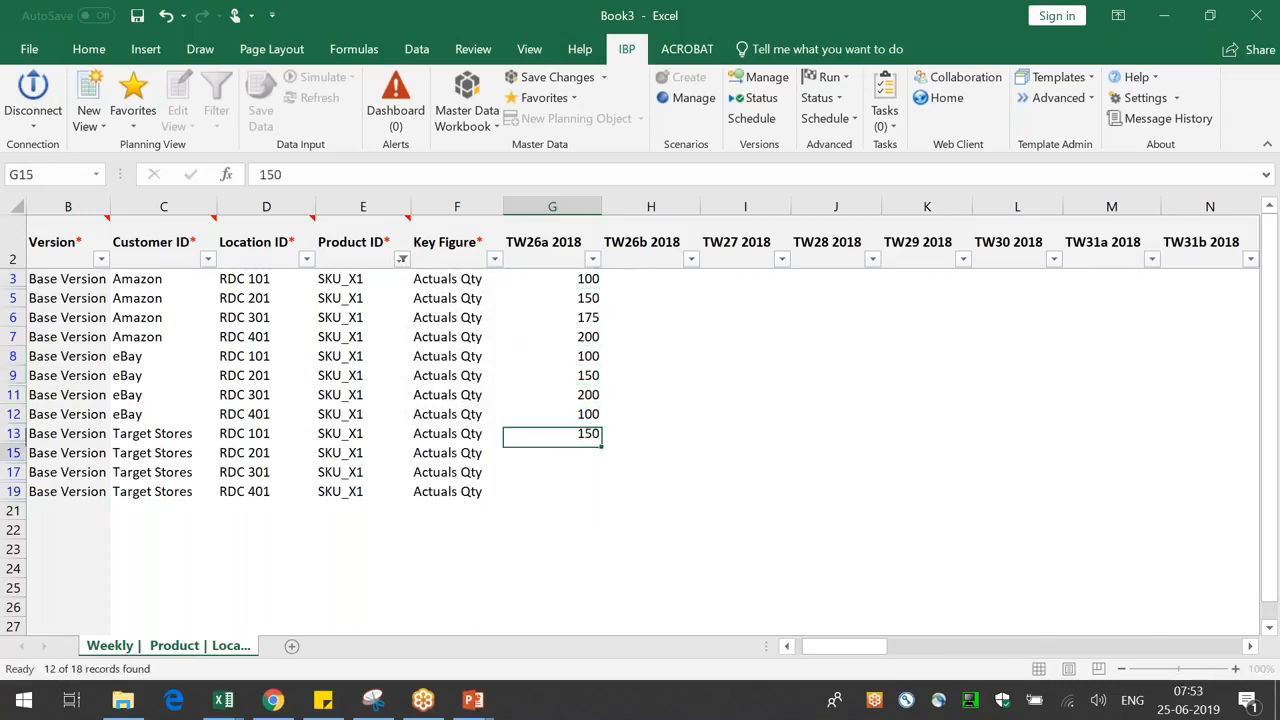
key("Return")
type("125")
key("Return")
type("15")
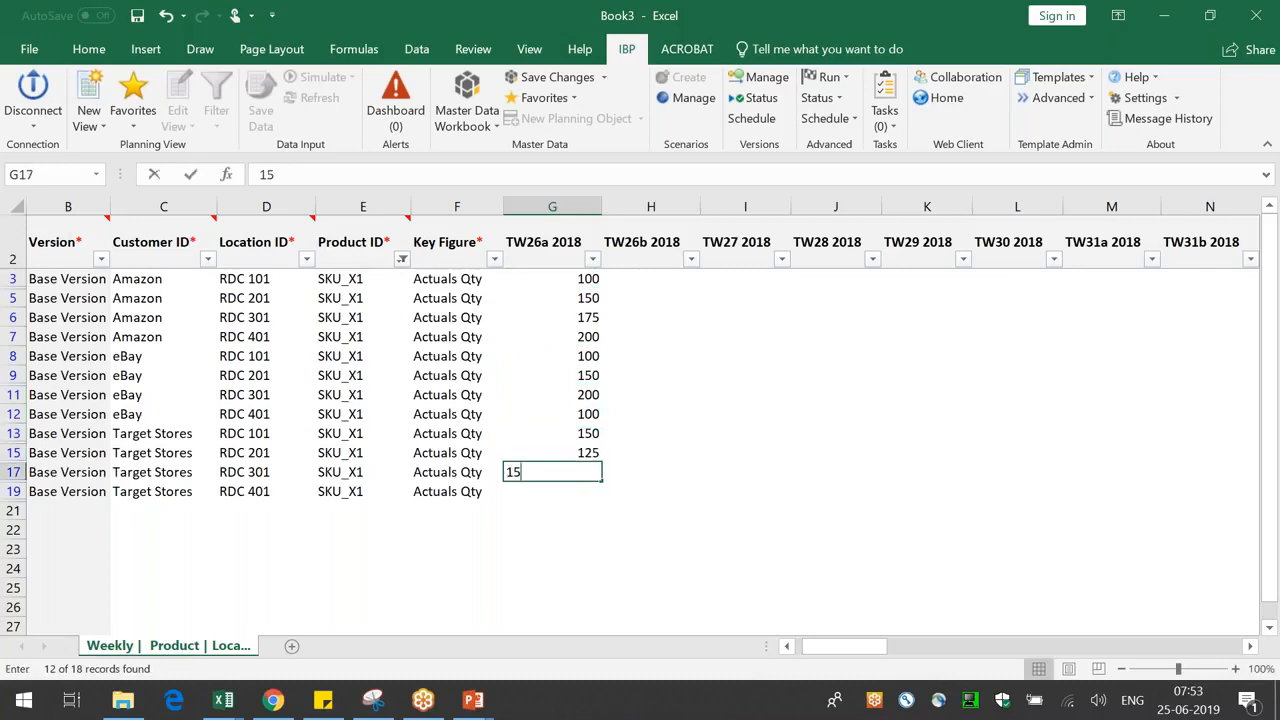
type("0")
key("Return")
type("125")
key("Return")
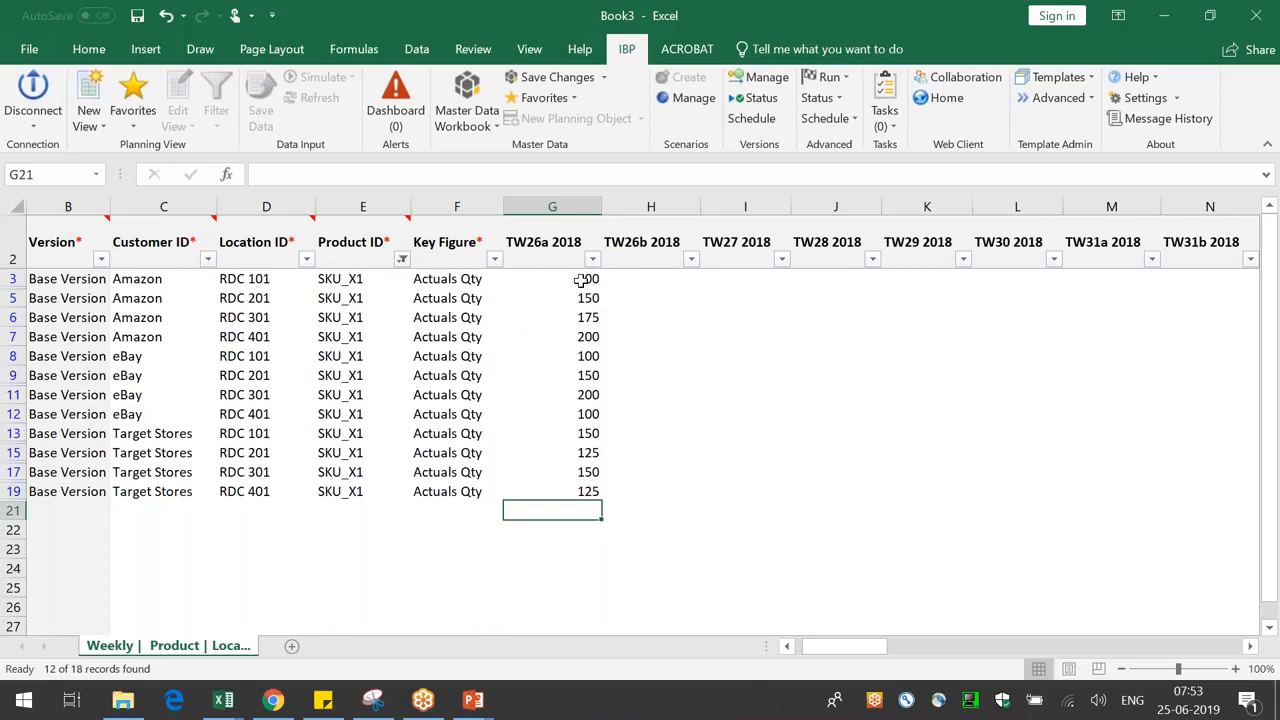
- Copy the SKU_X1 TW26a 2018 values into the TW26b 2018 column from H3 and clear the Product ID filter
left_click(580, 281)
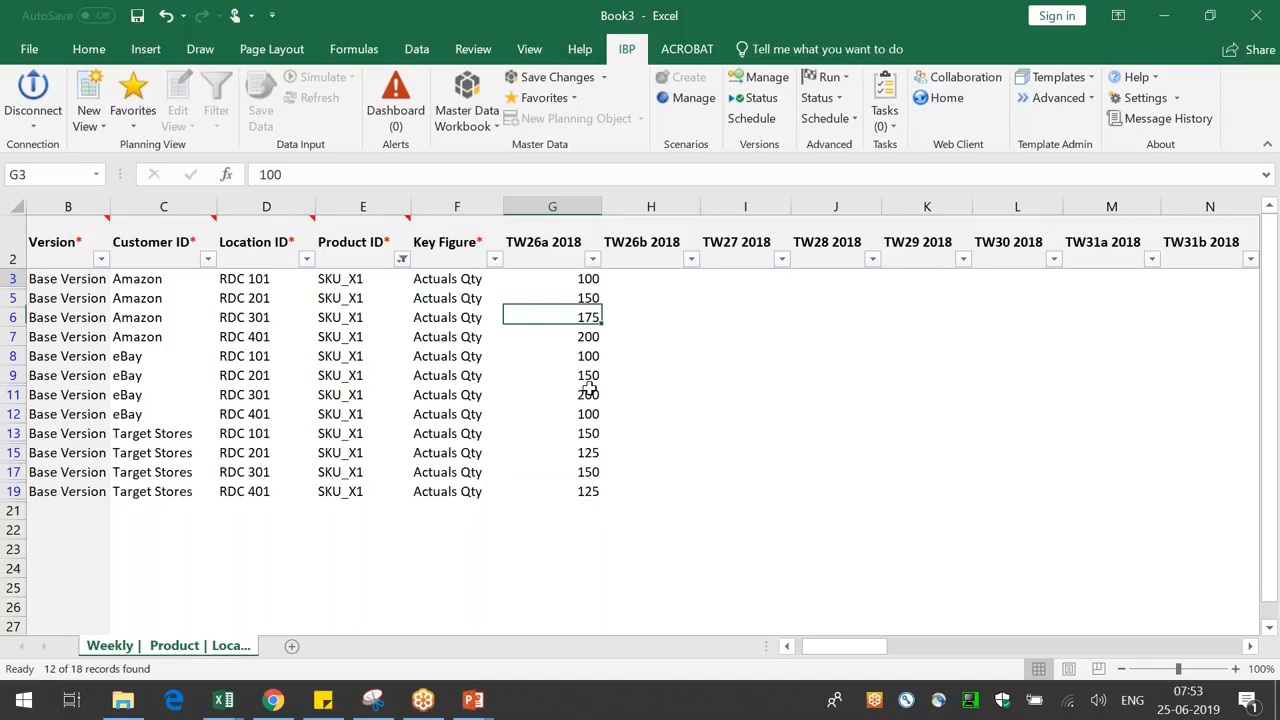
left_click_drag(589, 389, 594, 451)
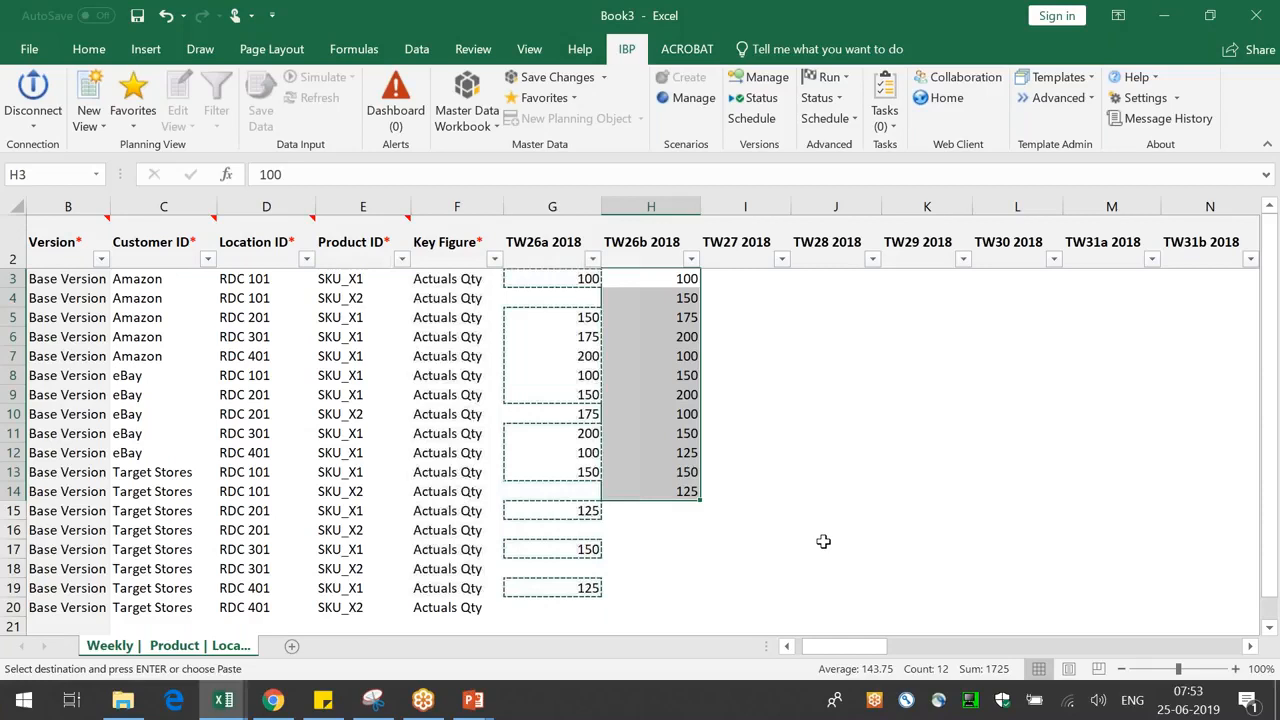
key("Escape")
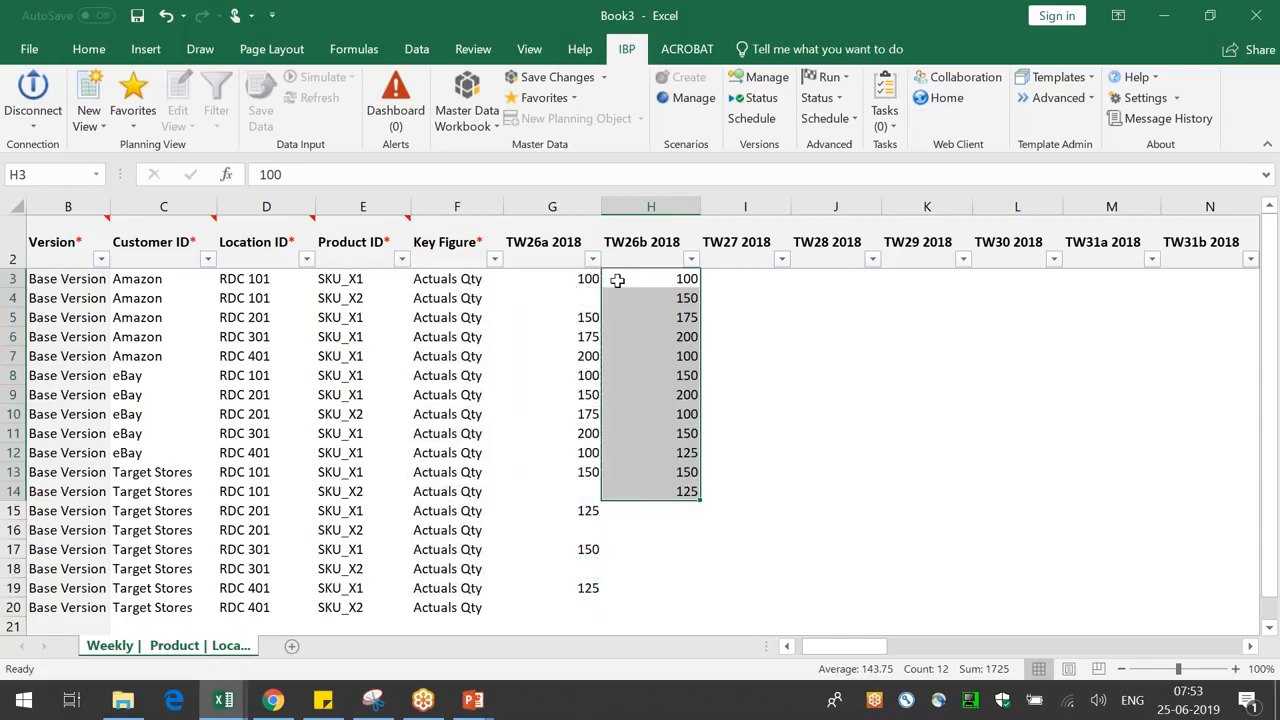
- Set the SKU_X2 actuals for TW26a 2018 to 2000 for Amazon RDC 101 and 2500 for eBay RDC 201
left_click(577, 299)
type("2000")
key("Return")
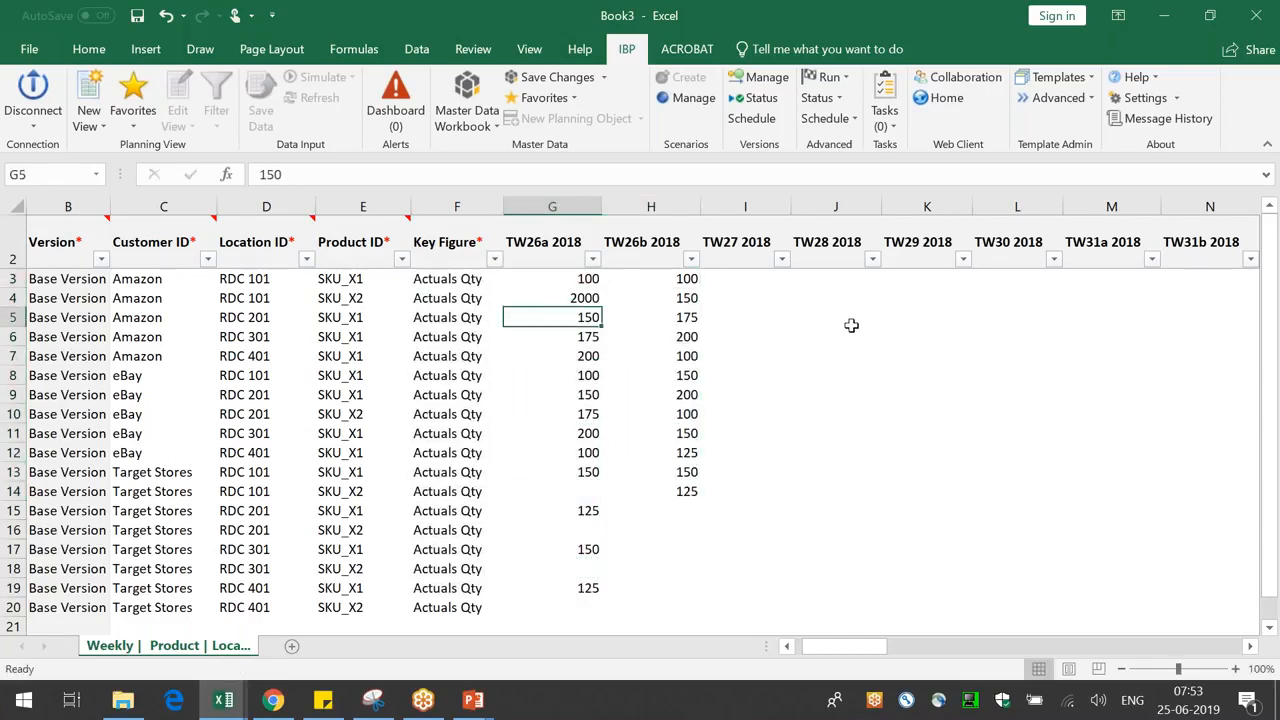
key("Down")
key("Down")
key("Down")
key("Down")
key("Down")
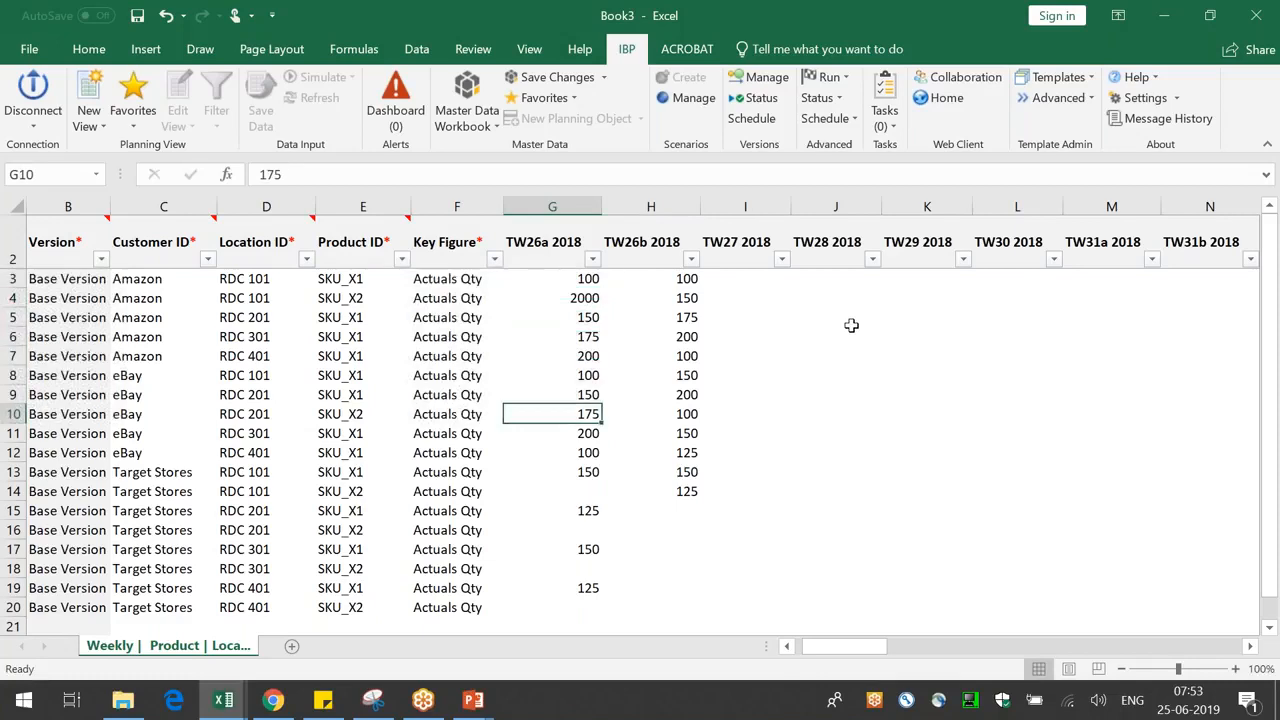
key("Left")
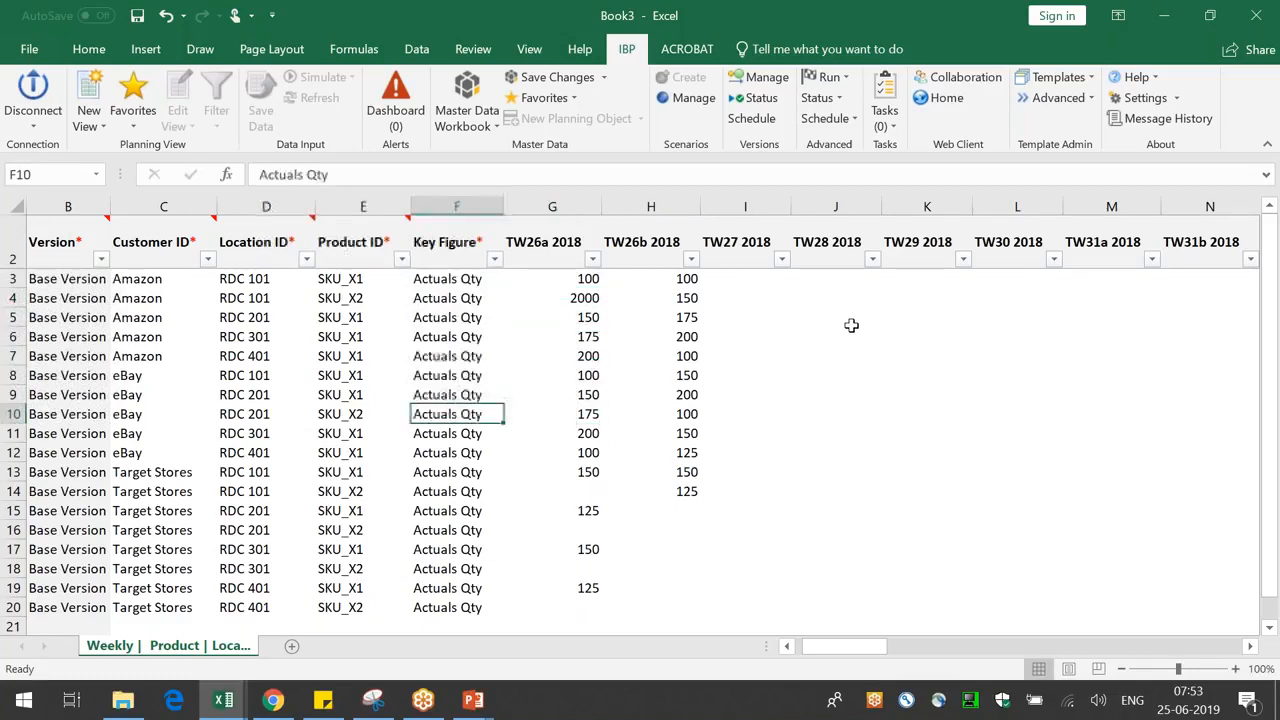
key("Right")
type("2500")
key("Return")
- Enter TW26a 2018 actuals of 3000, 3500, 2000 and 2500 in the Target Stores SKU_X2 rows for RDC 101 to RDC 401
key("Down")
key("Down")
key("Down")
type("3000")
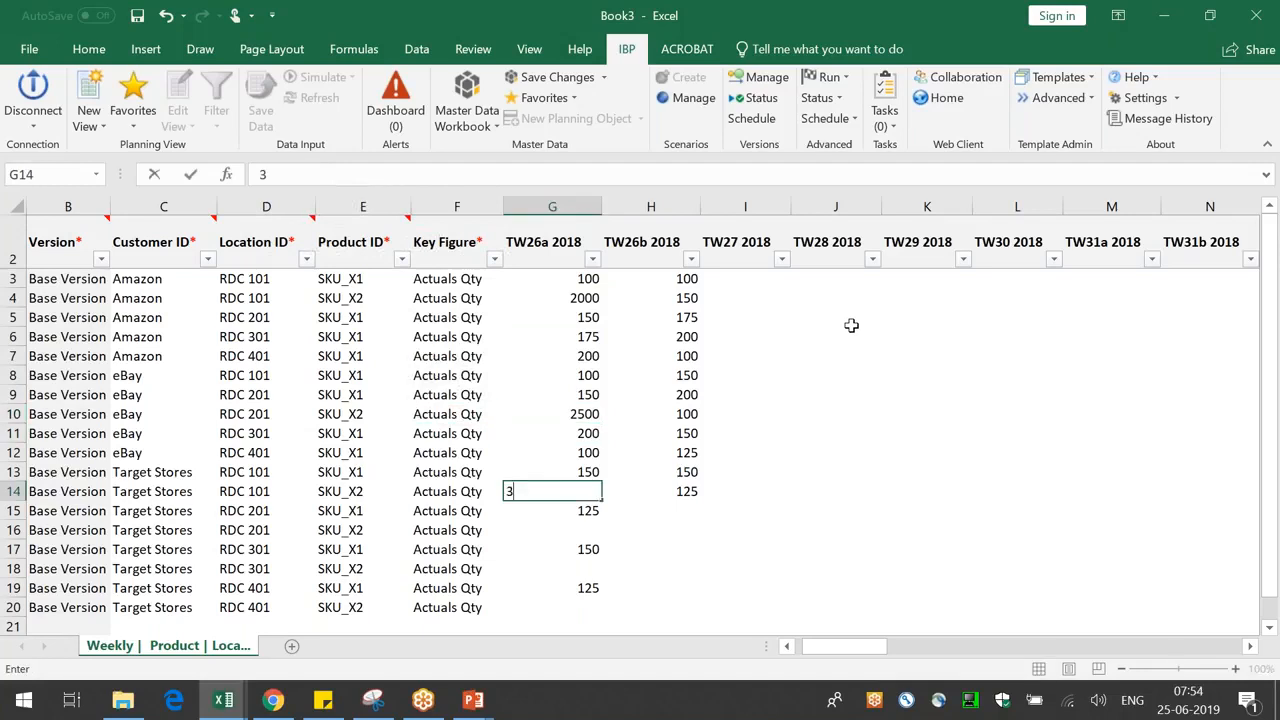
key("ctrl+Return")
key("Down")
key("Down")
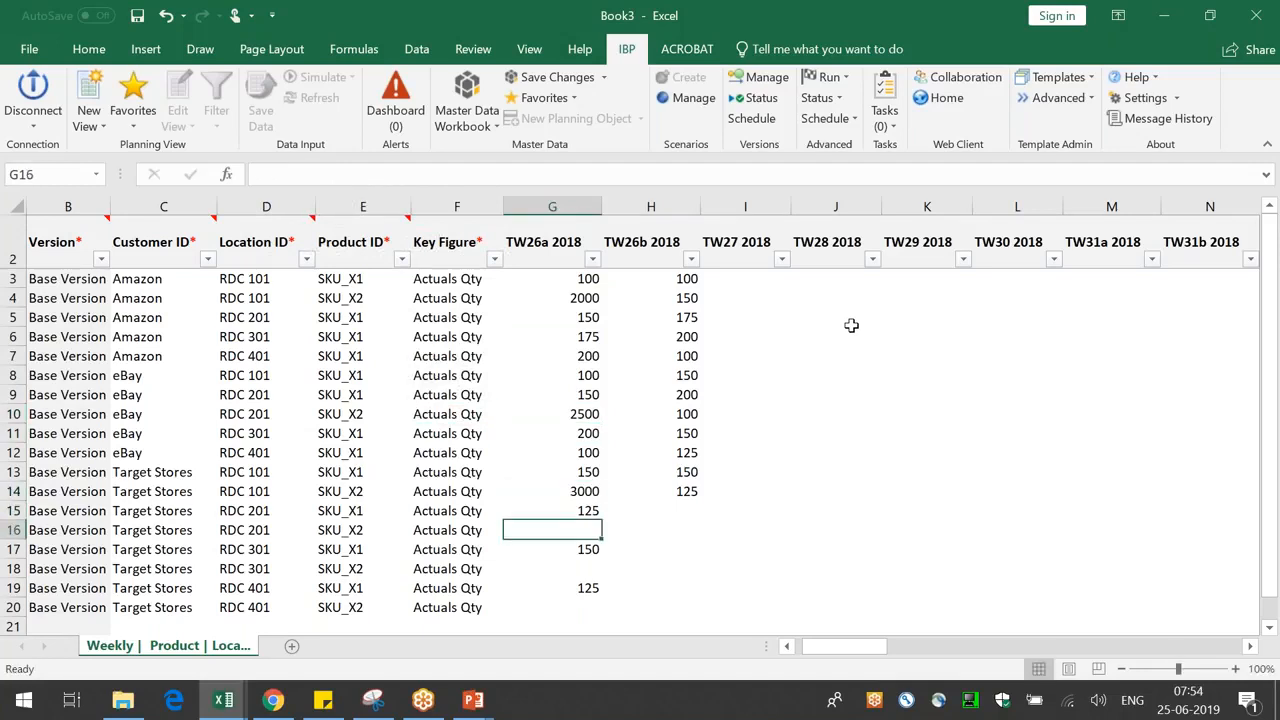
type("3500")
key("Return")
key("Down")
type("20")
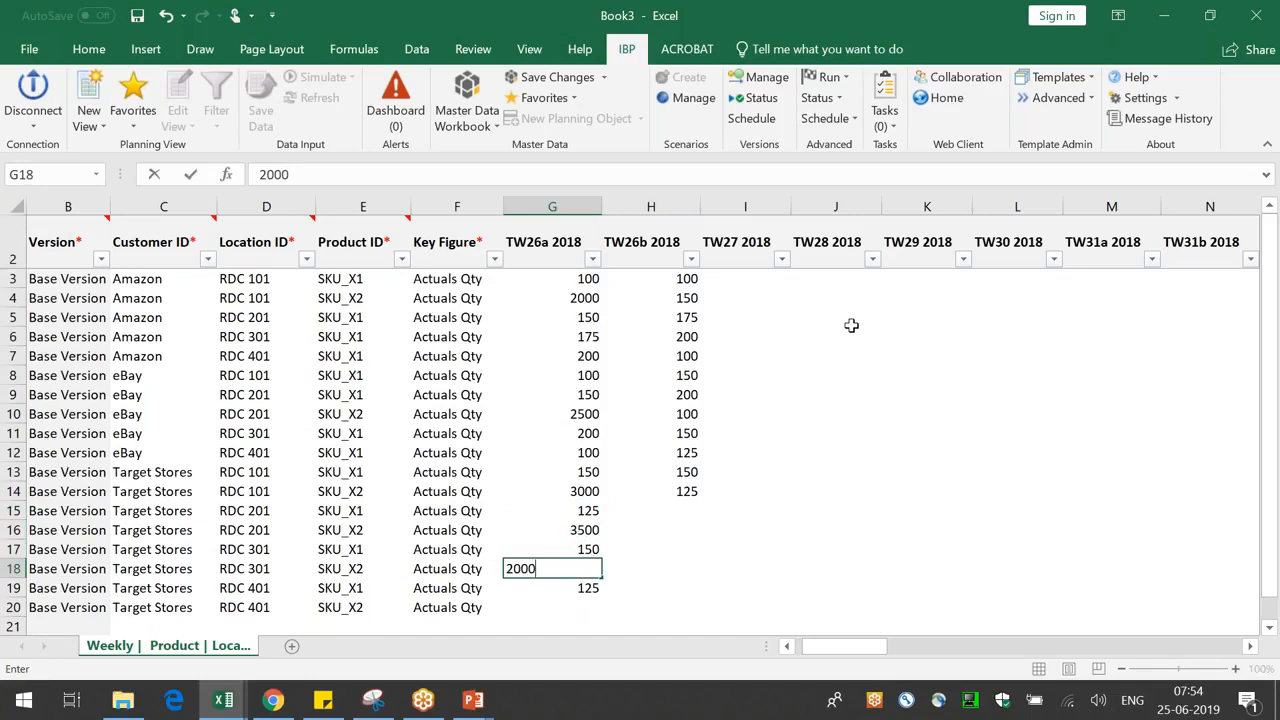
key("Return")
key("Down")
type("25")
key("Return")
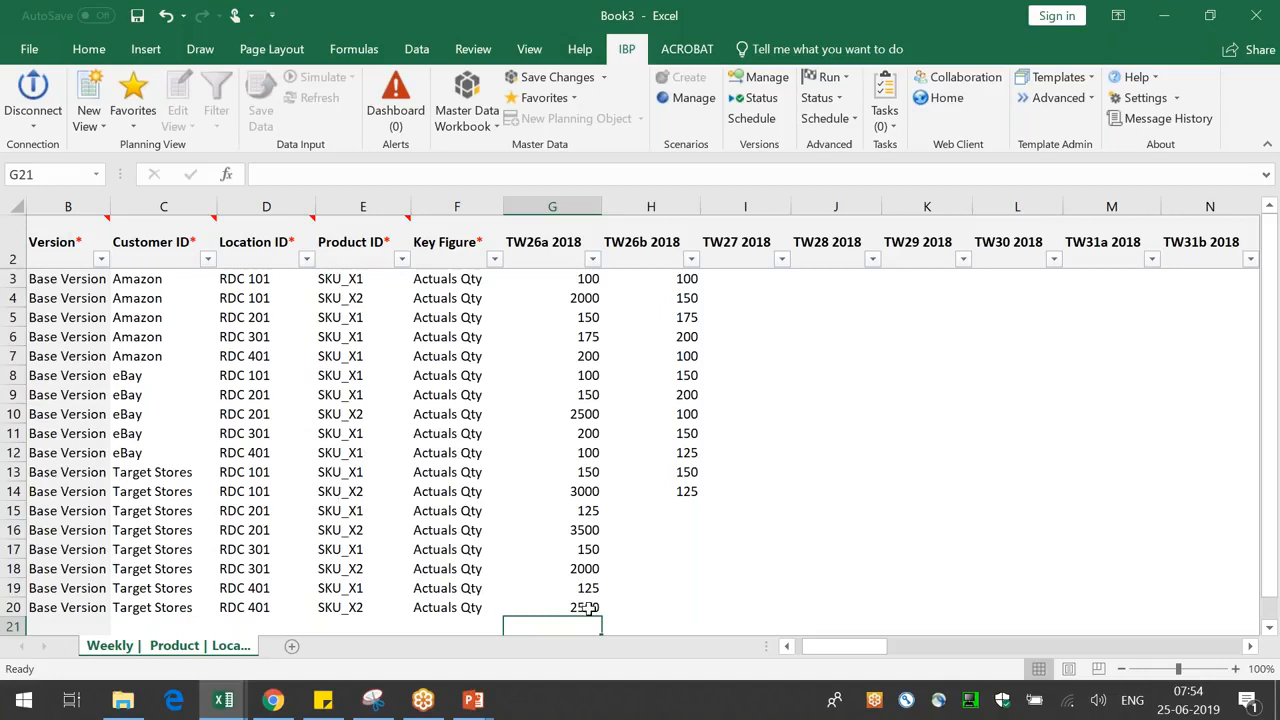
- Copy all TW26a 2018 values in rows 3 to 20 into the TW26b 2018 column
left_click_drag(588, 279, 585, 568)
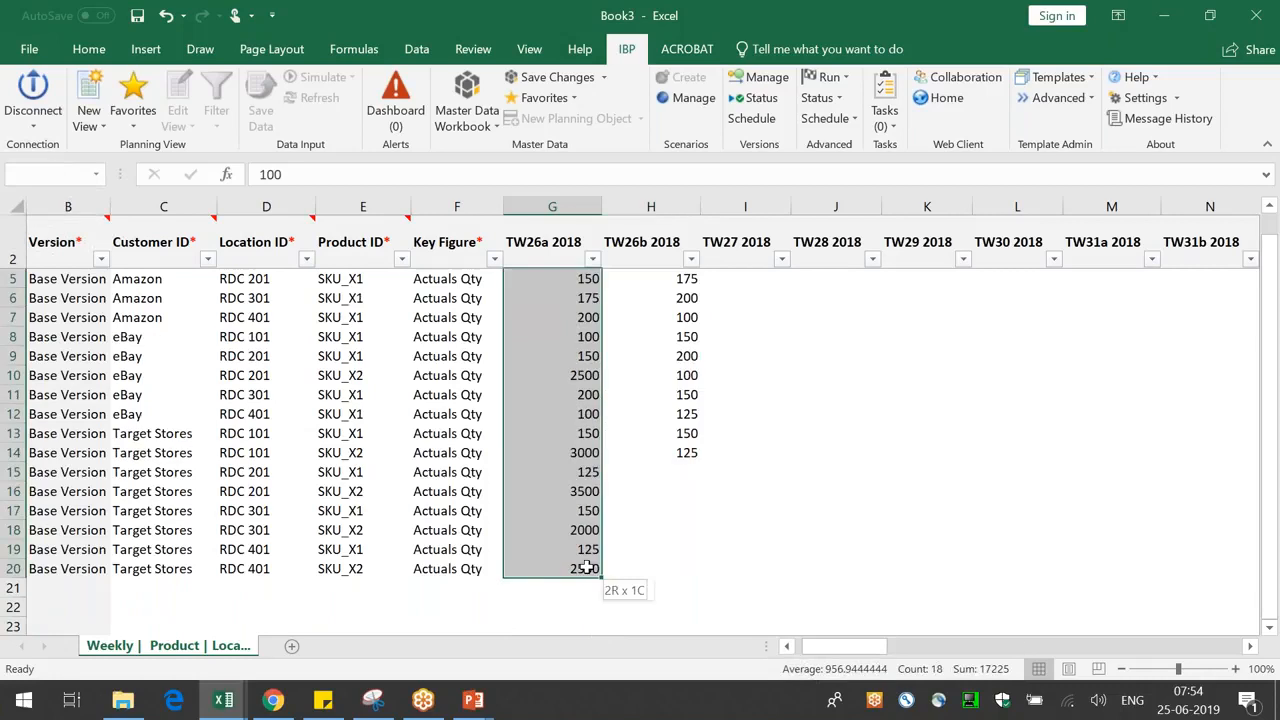
key("ctrl+c")
scroll(654, 549, "up", 1)
left_click(654, 280)
key("ctrl+v")
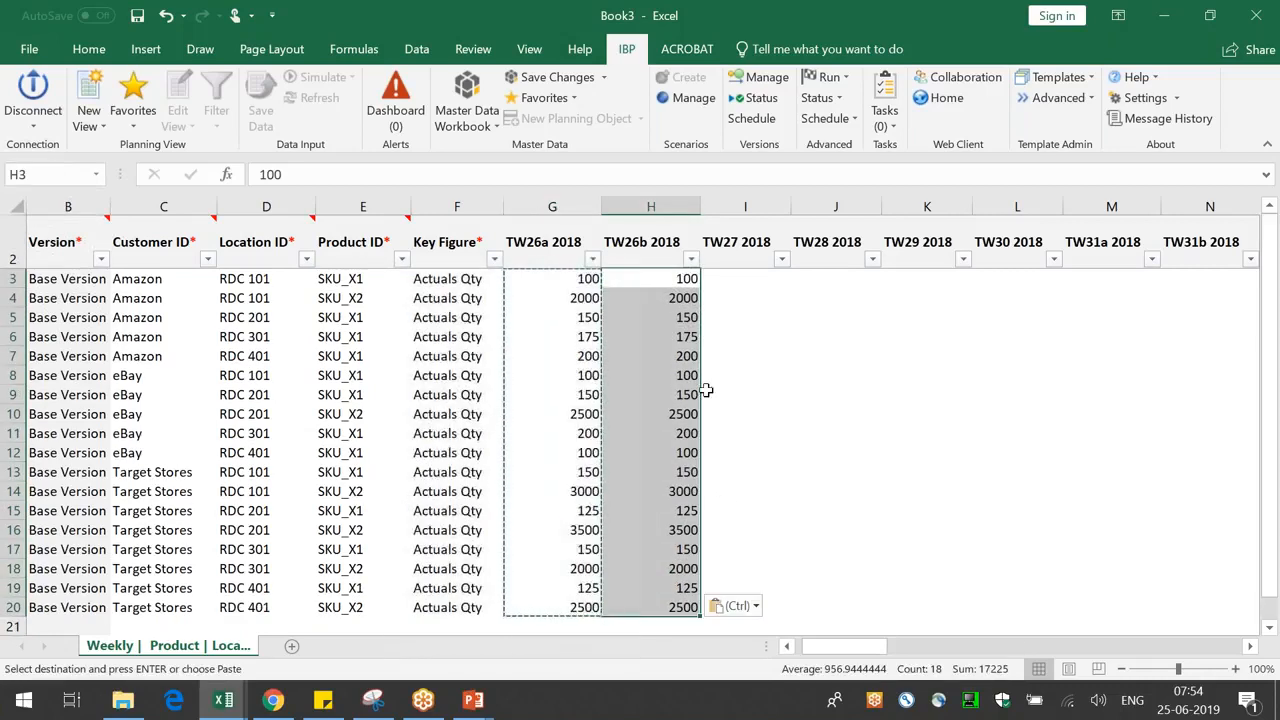
- Fill the actuals in rows 3 to 20 across all remaining weekly columns through TW25 2019
left_click_drag(566, 279, 676, 573)
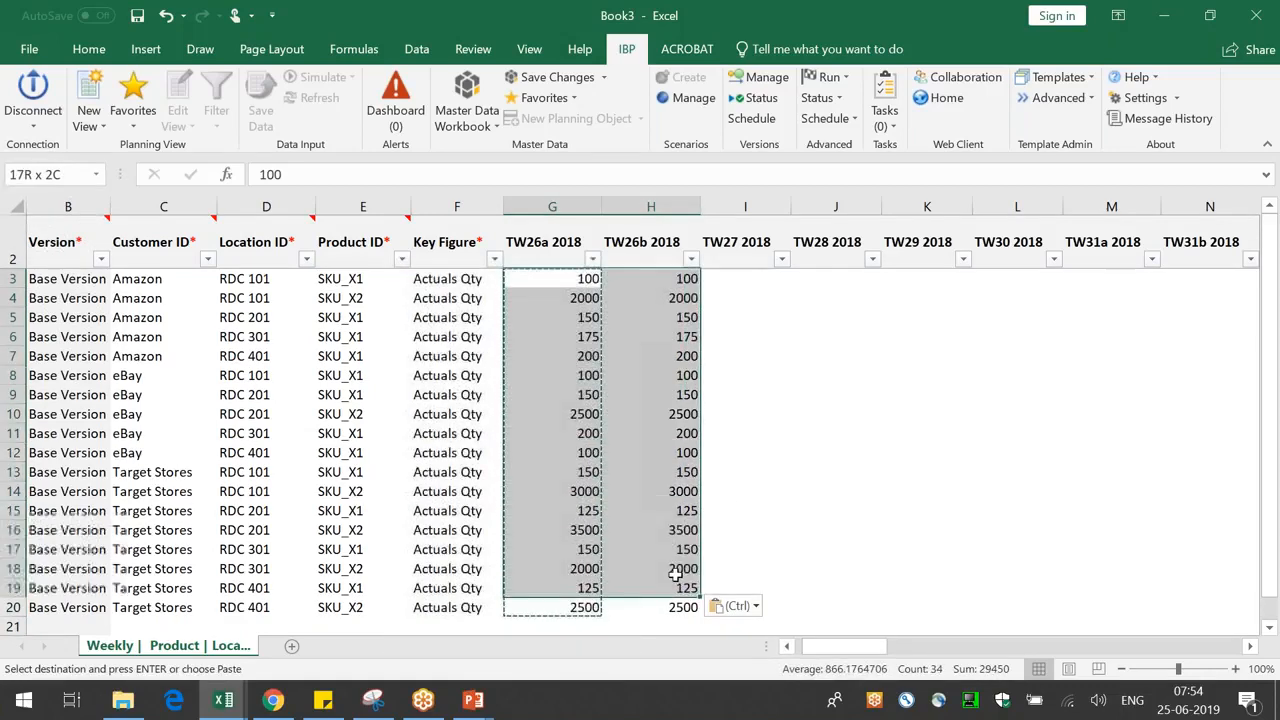
left_click(735, 279)
left_click_drag(566, 279, 1145, 598)
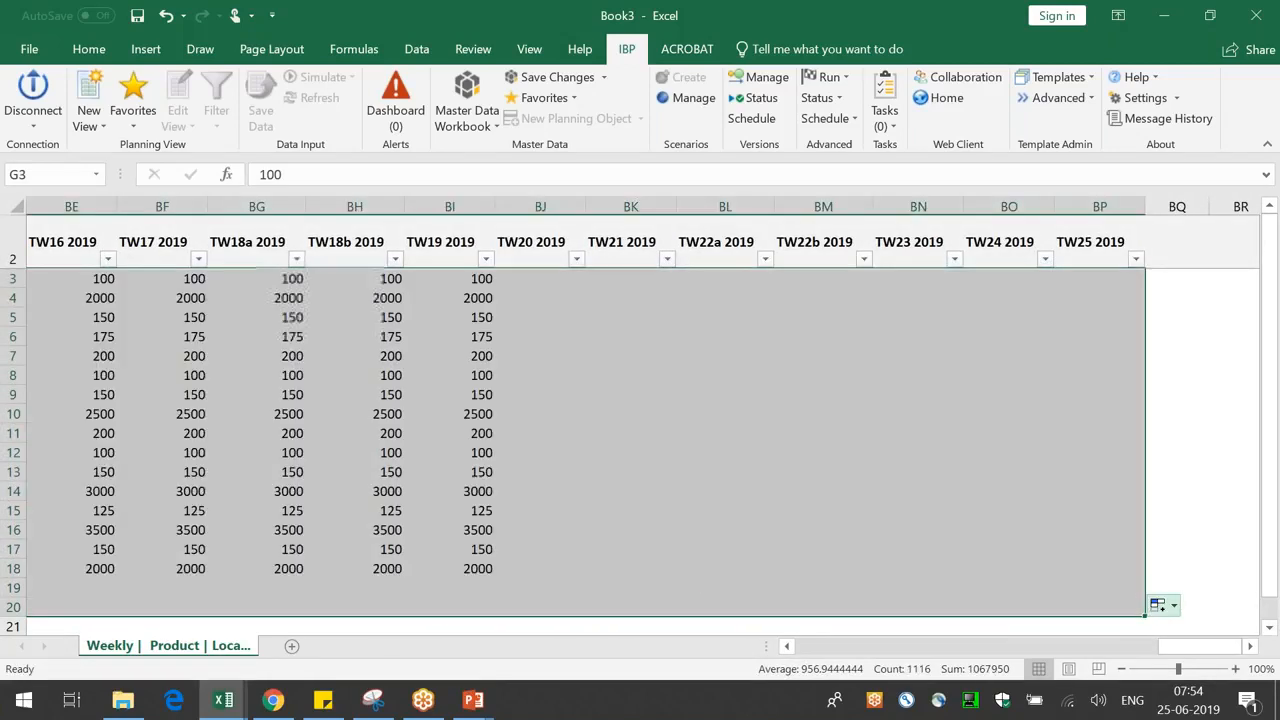
key("ctrl+Home")
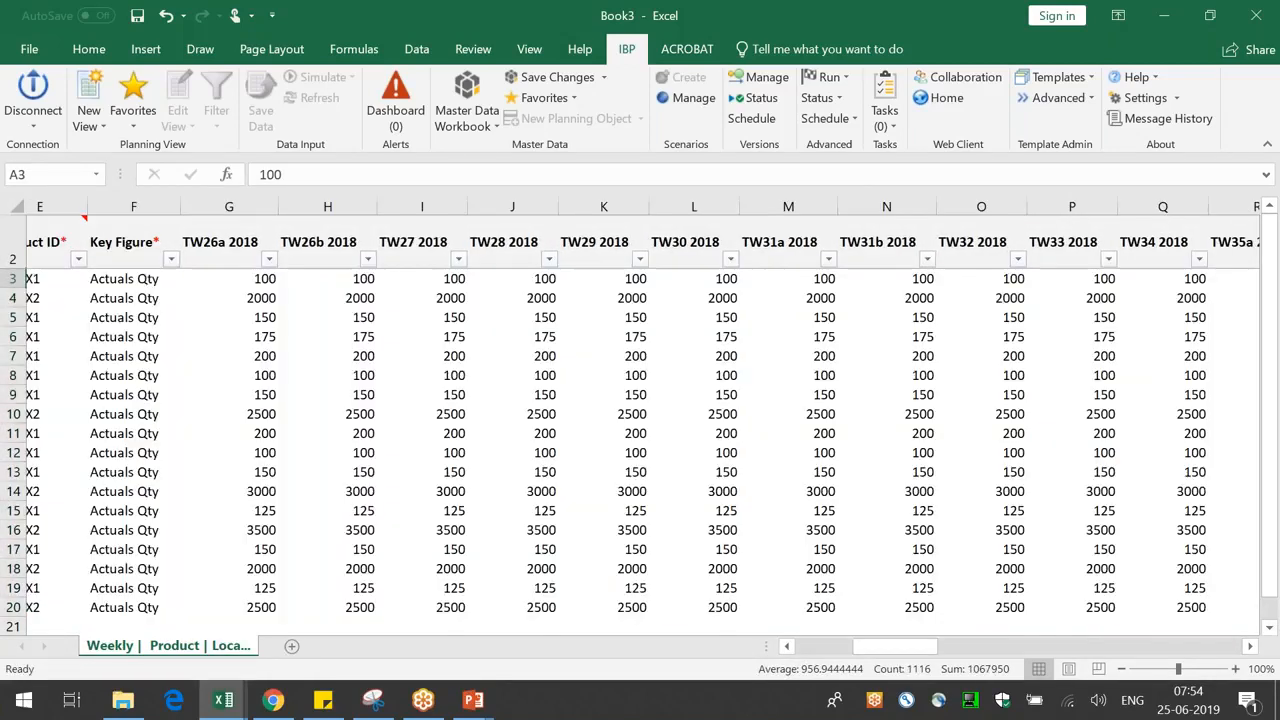
- Clear all actuals in the TW28 2018 column
left_click(873, 276)
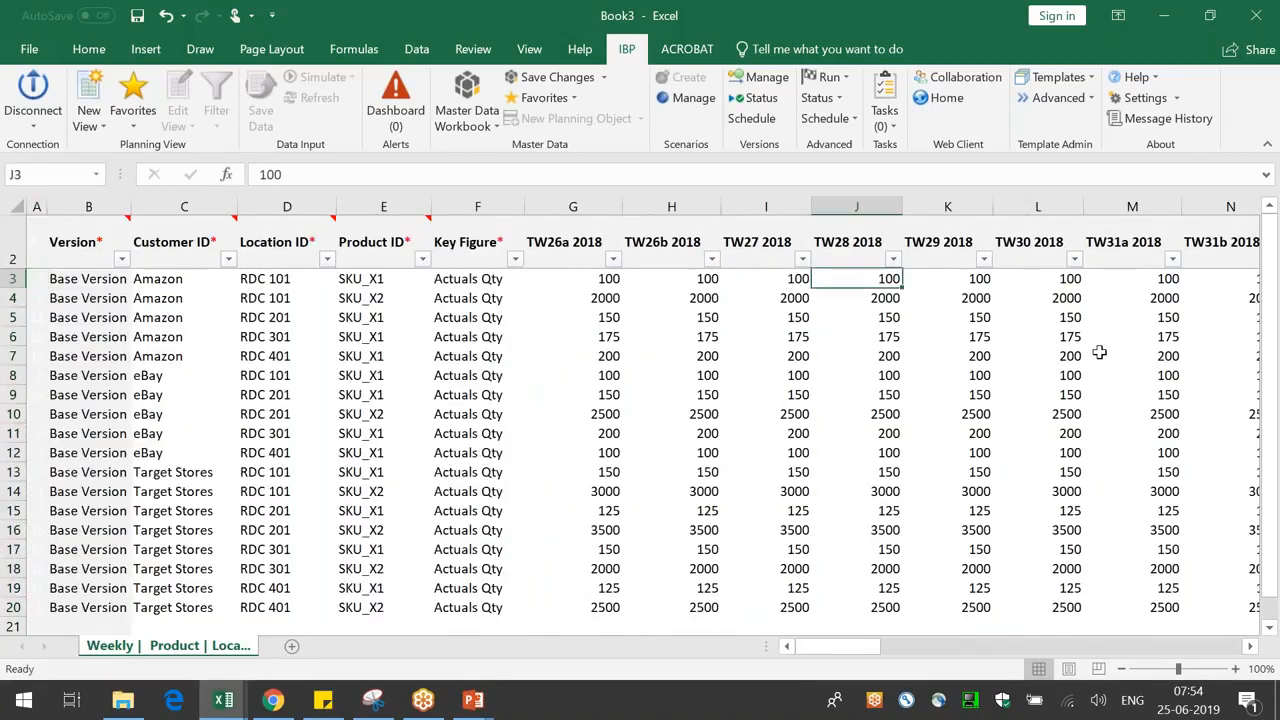
key("ctrl+shift+Down")
key("Delete")
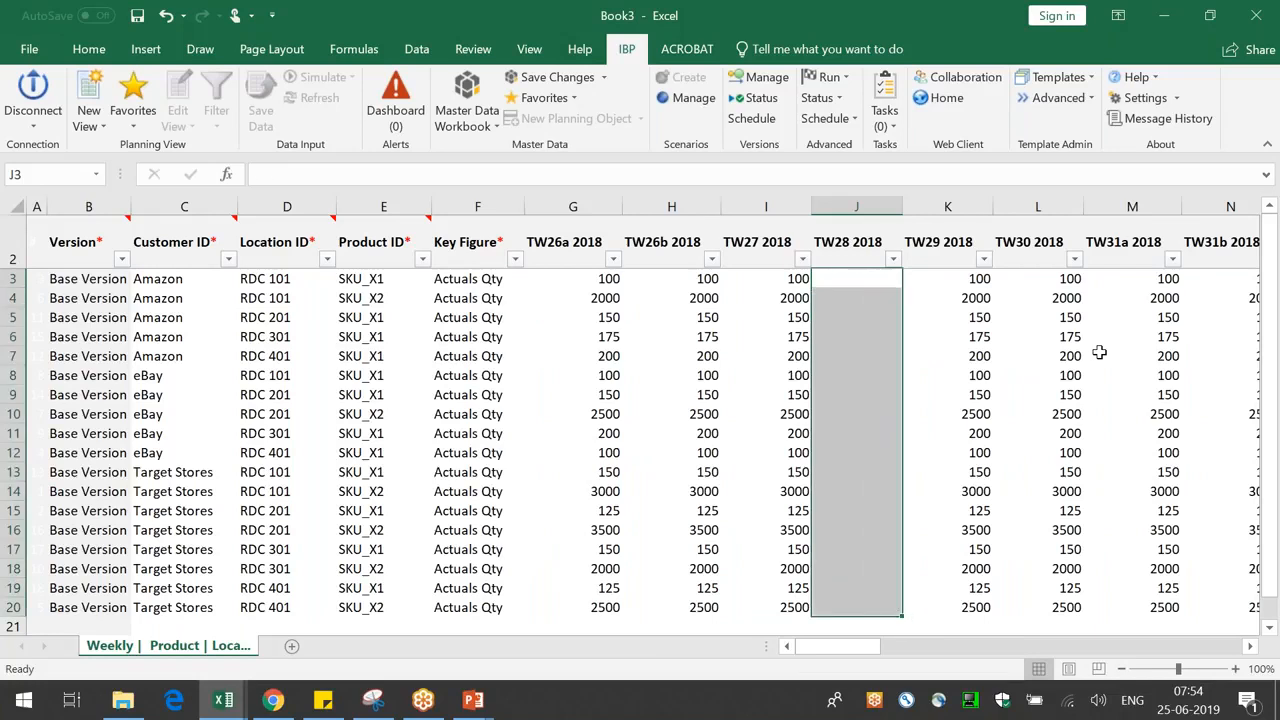
- Clear all actuals in the TW36 2018 column
key("Right")
key("Right")
key("Right")
key("Right")
key("Right")
key("Right")
key("Right")
key("Right")
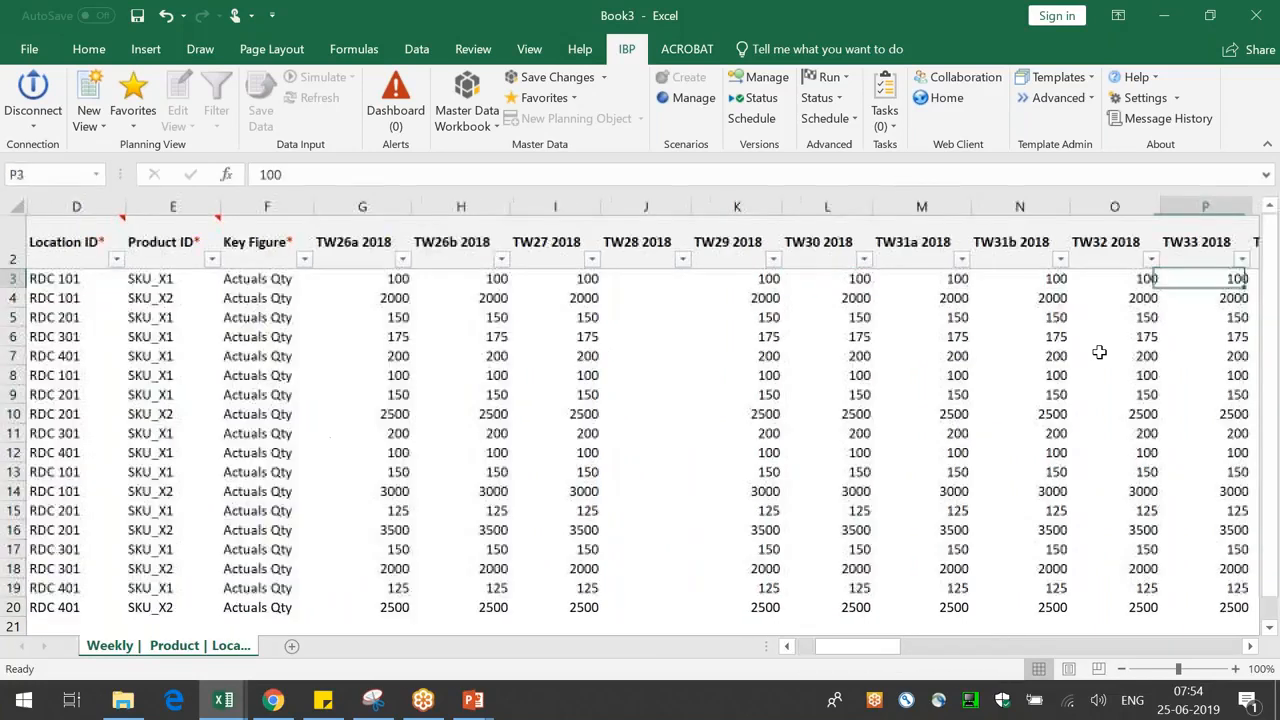
key("Left")
key("Left")
key("Right")
key("Right")
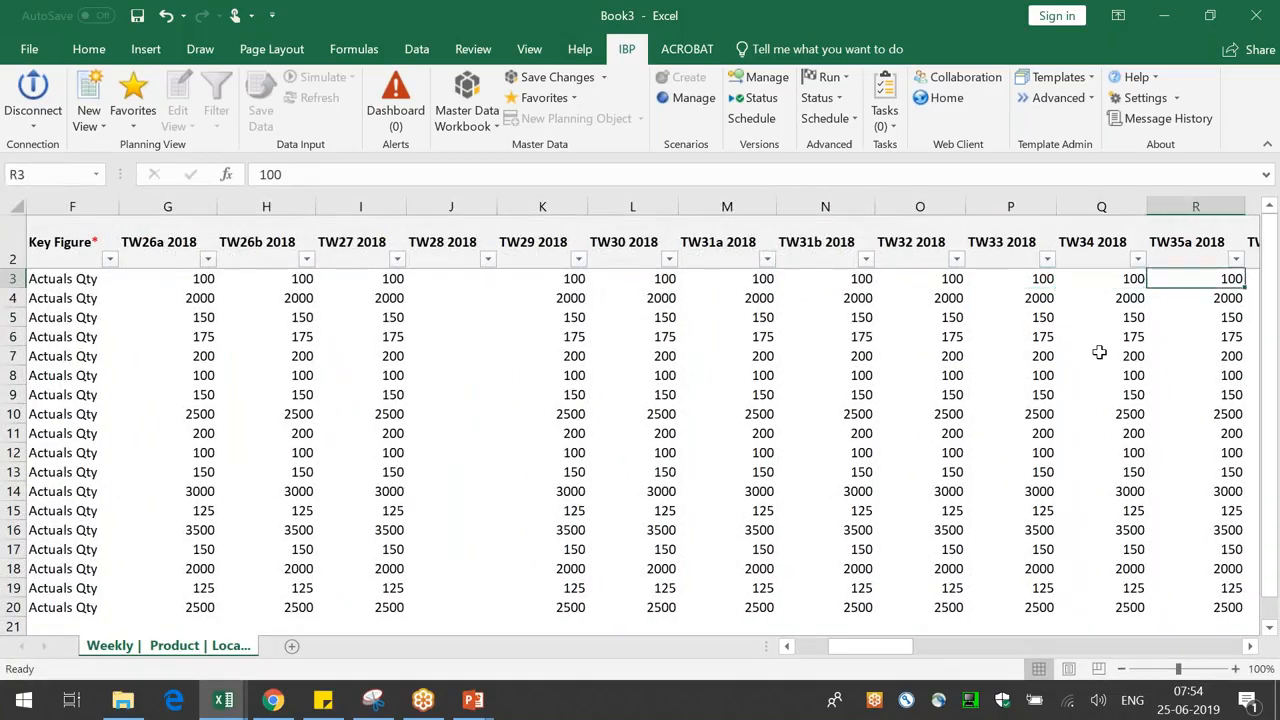
key("Right")
key("Right")
key("Right")
key("Left")
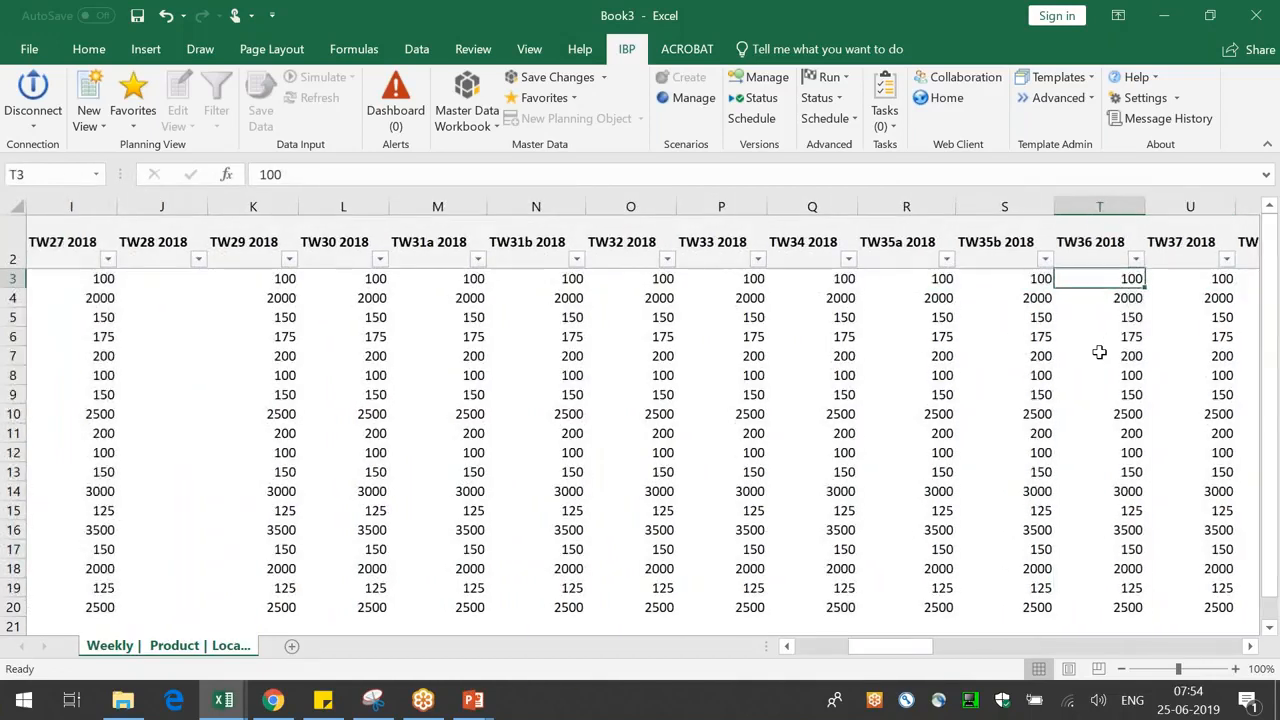
key("ctrl+shift+Down")
key("Delete")
- Clear all actuals in the TW49 2018 column
key("Right")
key("Right")
key("Right")
key("Right")
key("Right")
key("Right")
key("Right")
key("Right")
key("Right")
key("Right")
key("Right")
key("Right")
key("Right")
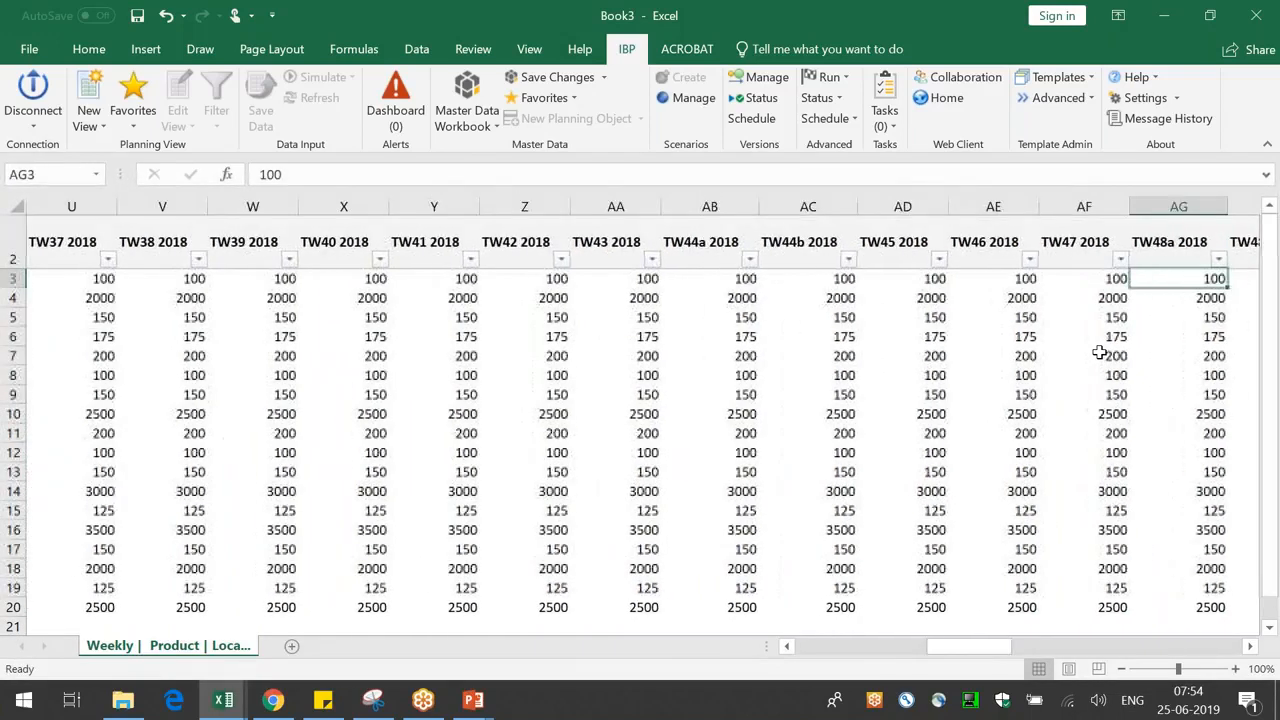
key("Right")
key("Right")
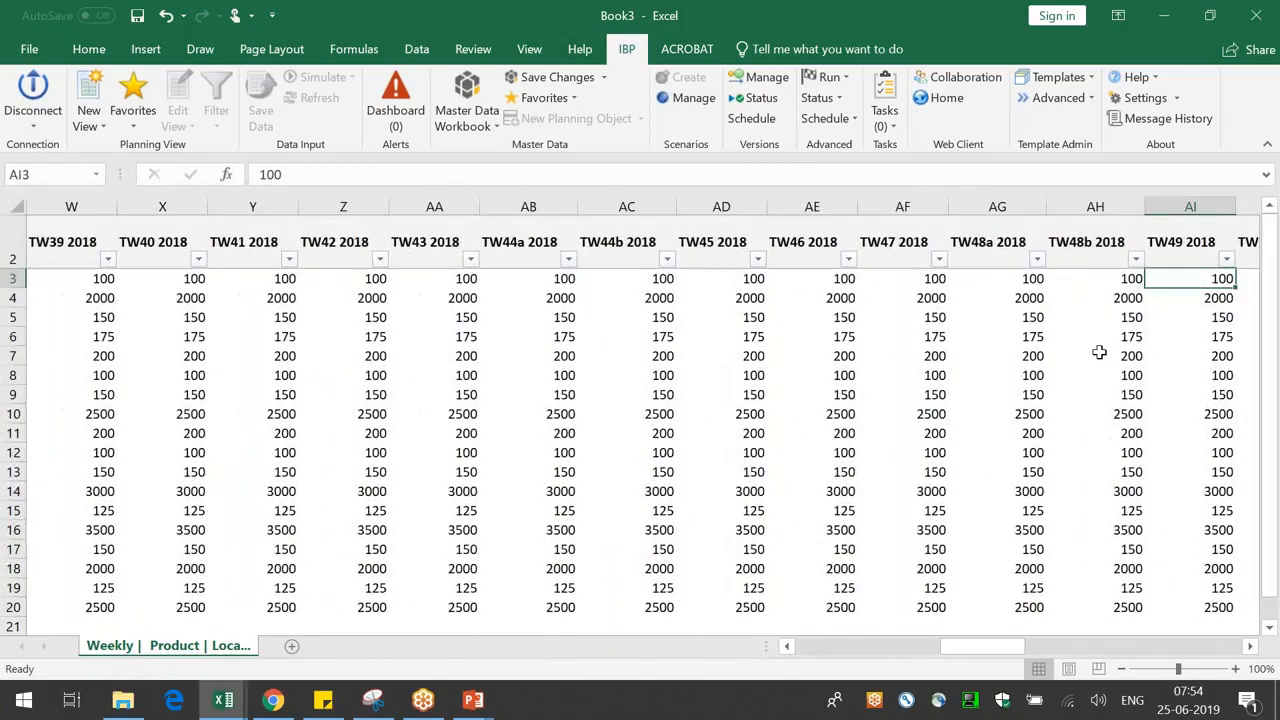
key("ctrl+shift+Down")
key("Delete")
- Clear all actuals in the TW04 2019 column
key("Right")
key("Right")
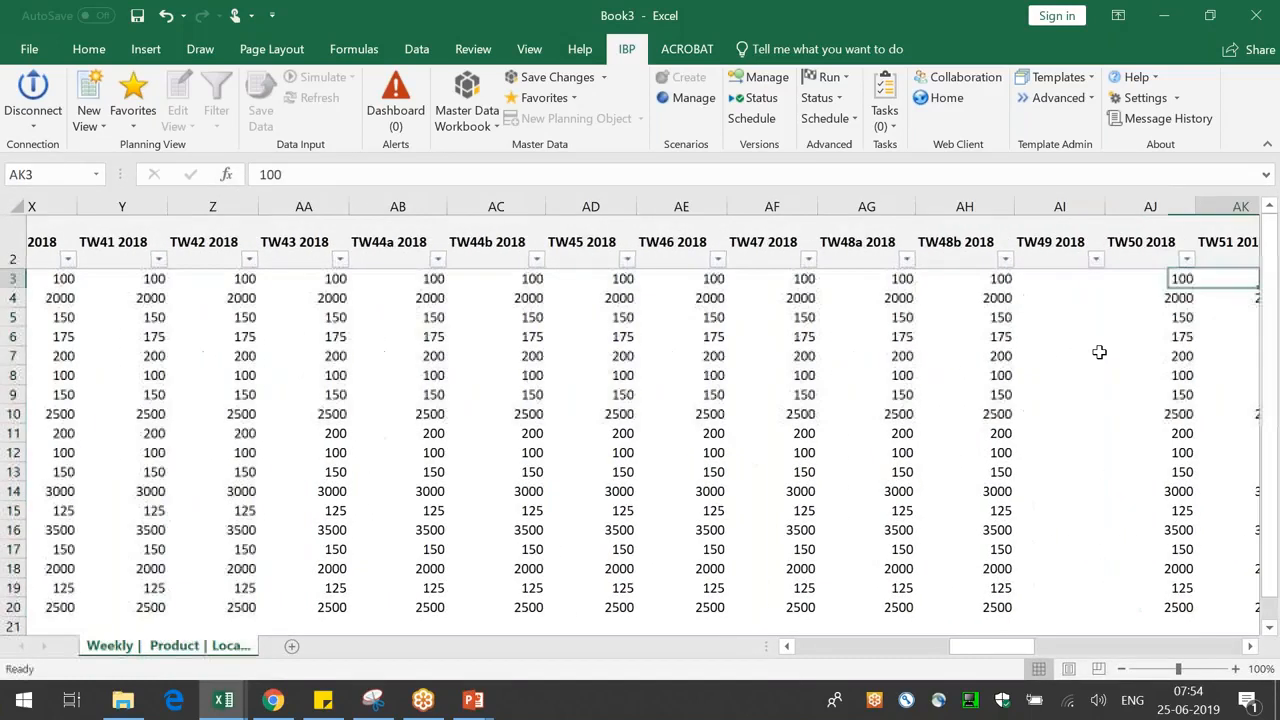
key("Right")
key("Right")
key("Right")
key("Right")
key("Right")
key("Right")
key("ctrl+shift+Down")
key("Delete")
- Clear all actuals in the TW15 2019 column
key("Right")
key("Right")
key("Right")
key("Right")
key("Right")
key("Right")
key("Right")
key("Right")
key("Right")
key("Right")
key("Right")
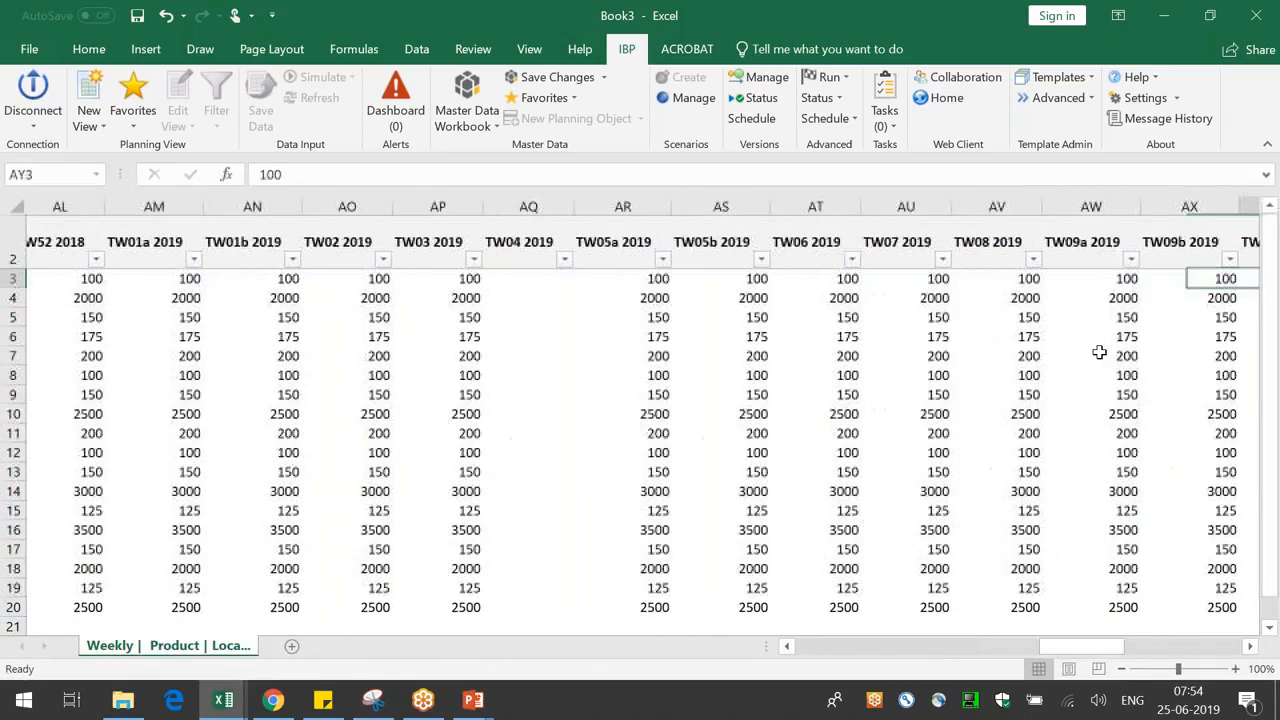
key("Right")
key("Right")
key("ctrl+shift+Down")
key("Delete")
- Clear all actuals in the TW23 2019 column
key("Right")
key("Right")
key("Right")
key("Right")
key("Right")
key("Right")
key("Right")
key("Right")
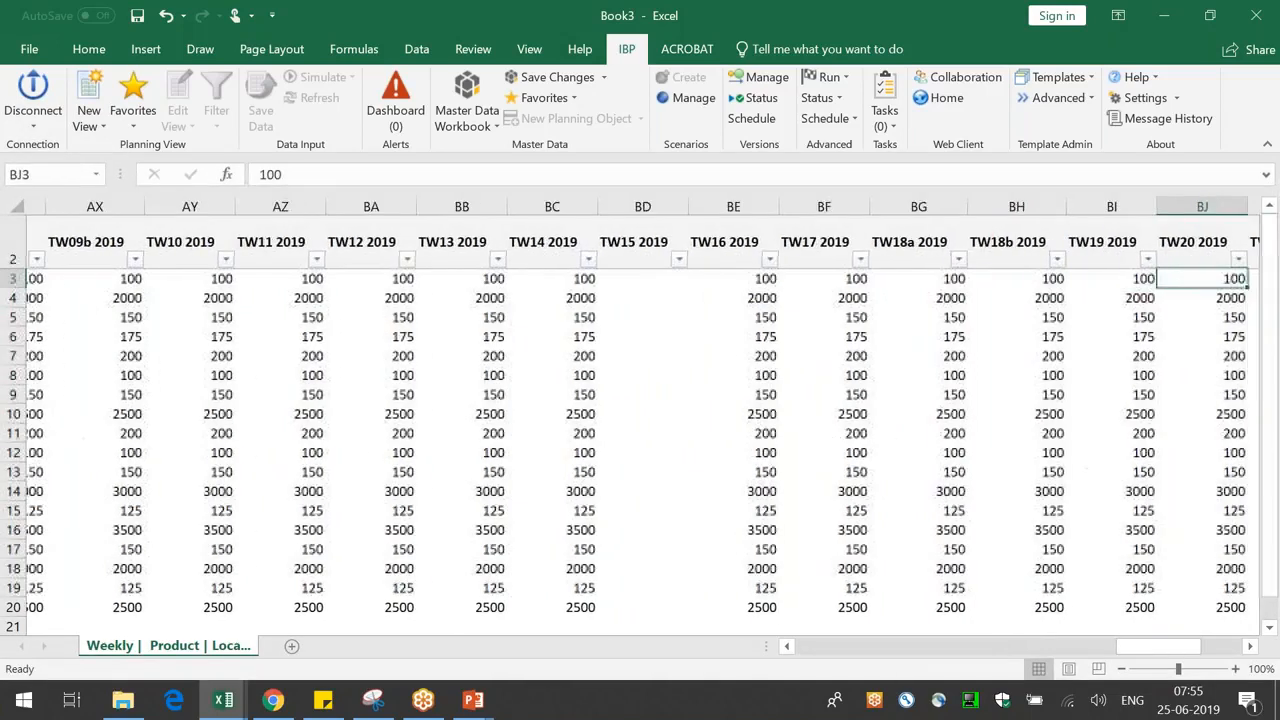
key("Right")
key("Right")
key("Right")
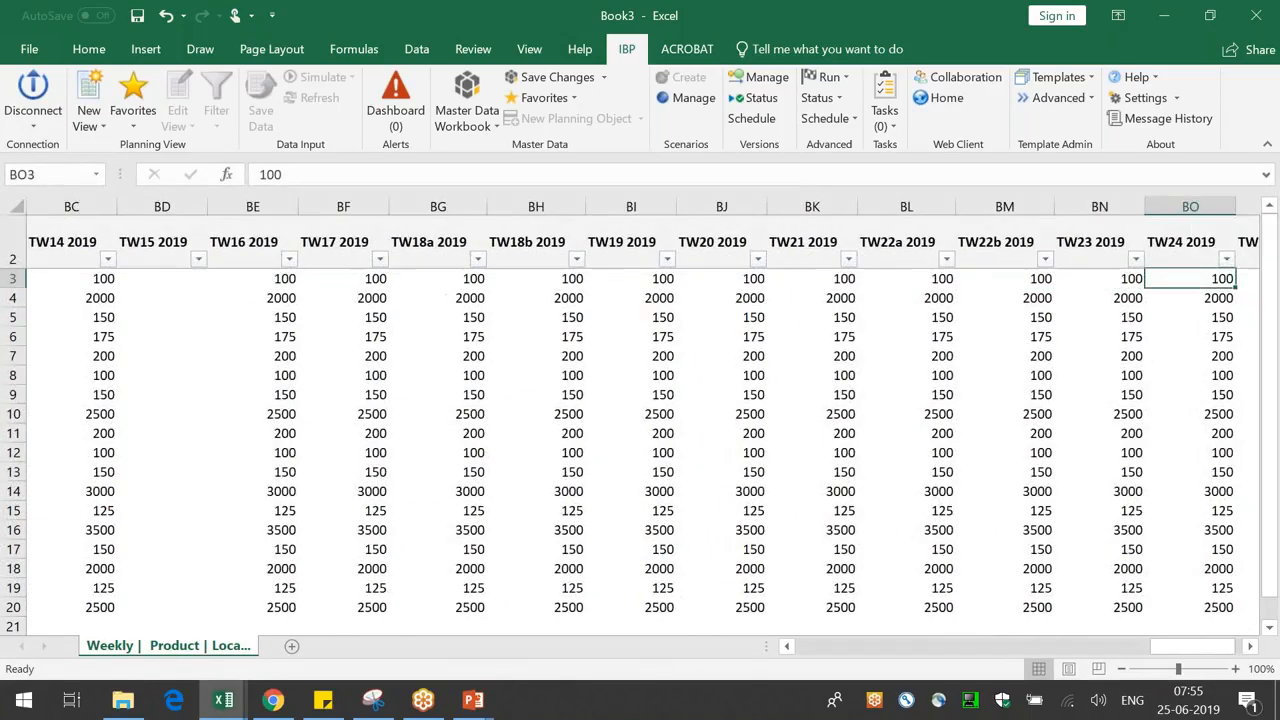
key("Left")
key("ctrl+shift+Down")
key("Delete")
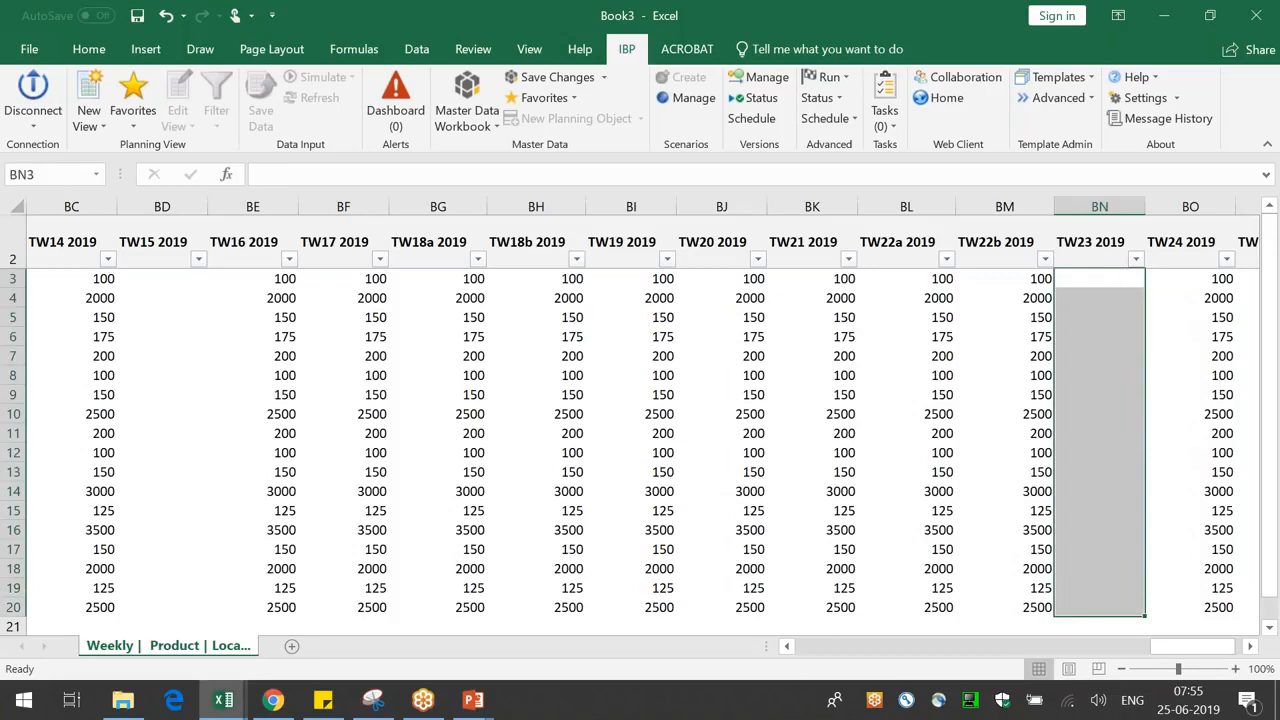
- Go back to the start of the sheet and clear all actuals in the TW26b 2018 column
key("Home")
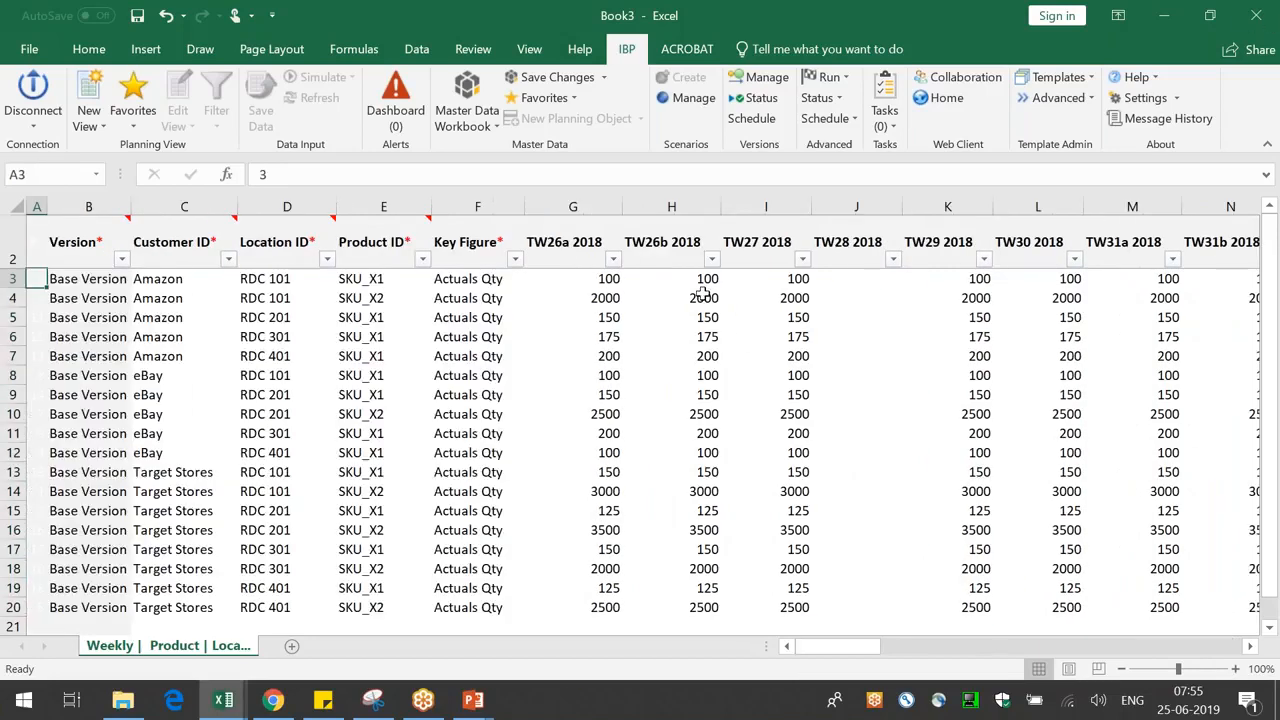
left_click(700, 281)
key("ctrl+shift+Down")
key("Delete")
- Examine the filled and emptied weekly columns from TW27 2018 onward
key("Right")
key("Right")
key("Right")
key("Right")
key("Right")
key("Right")
key("Right")
key("Right")
key("Right")
key("Right")
key("Right")
key("Right")
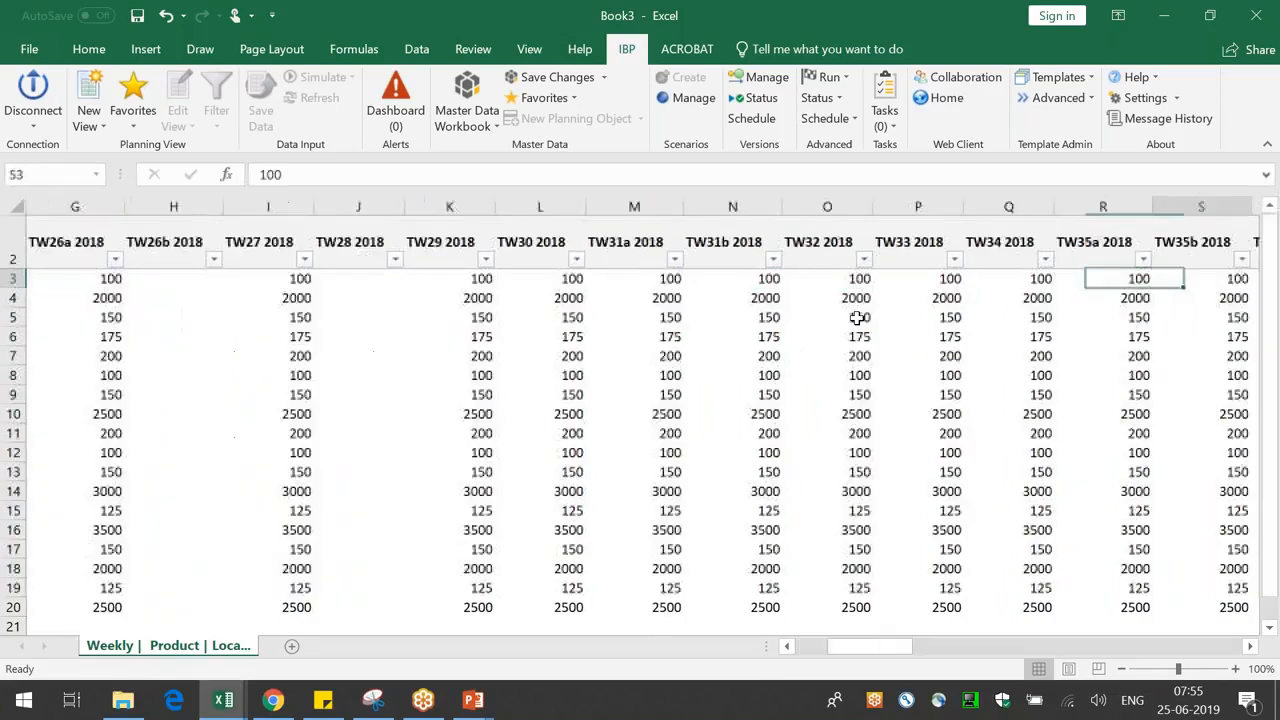
- Return to the start of the sheet and save the actuals changes to IBP without downloading the change report
key("Home")
left_click(550, 77)
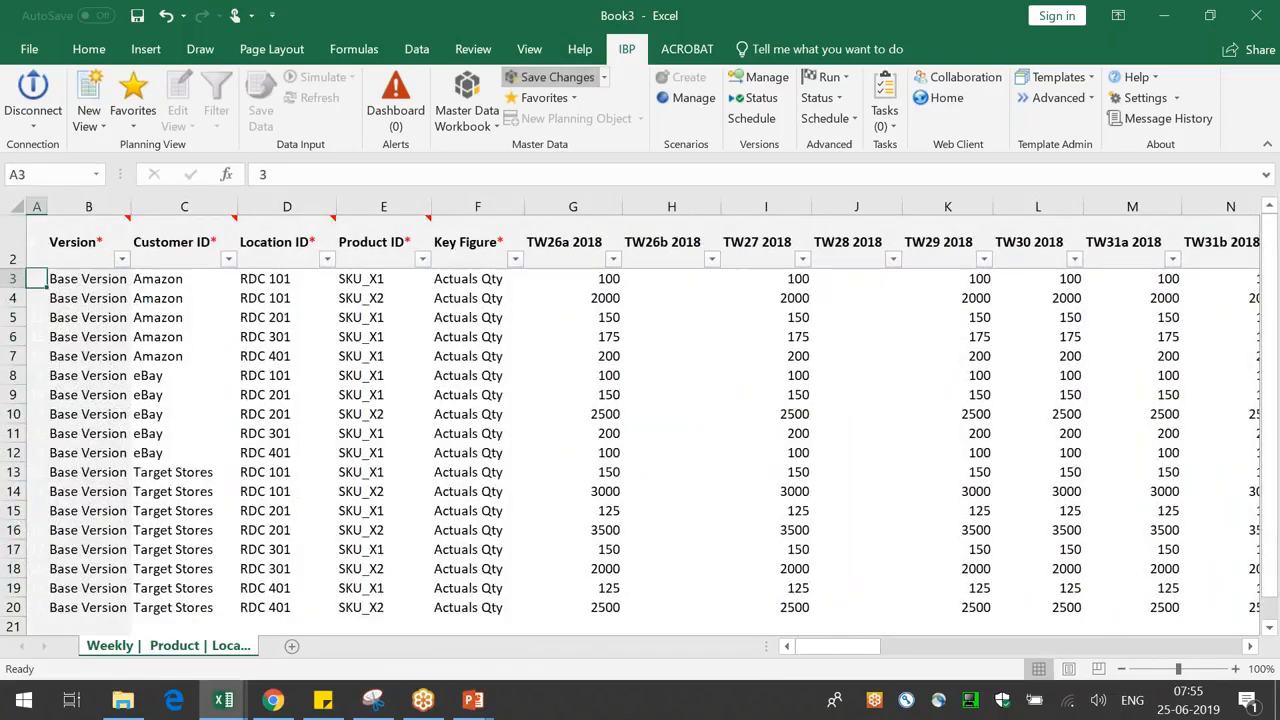
left_click(754, 466)
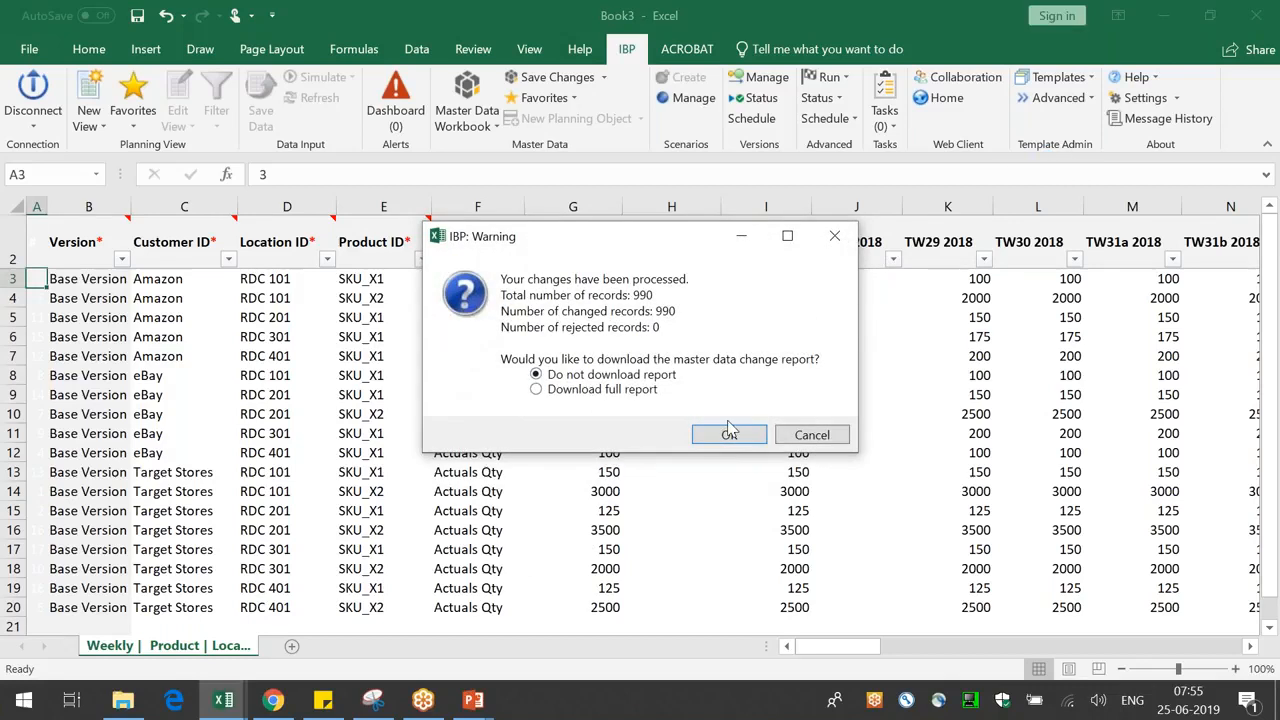
left_click(729, 434)
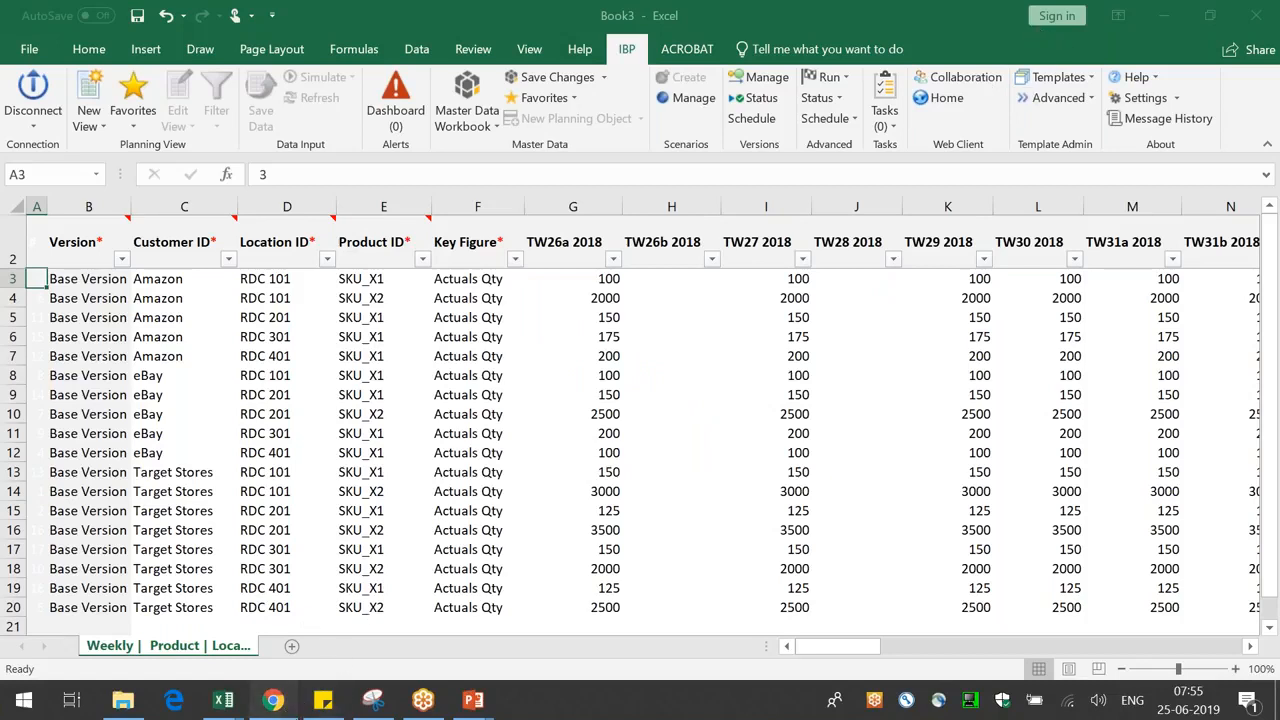
- Switch to IBP Configuration in Chrome, search the key figures for "stat" and examine the STATISTICALFORECASTQTY definition
left_click(273, 700)
left_click_drag(88, 257, 10, 251)
type("stat")
key("Return")
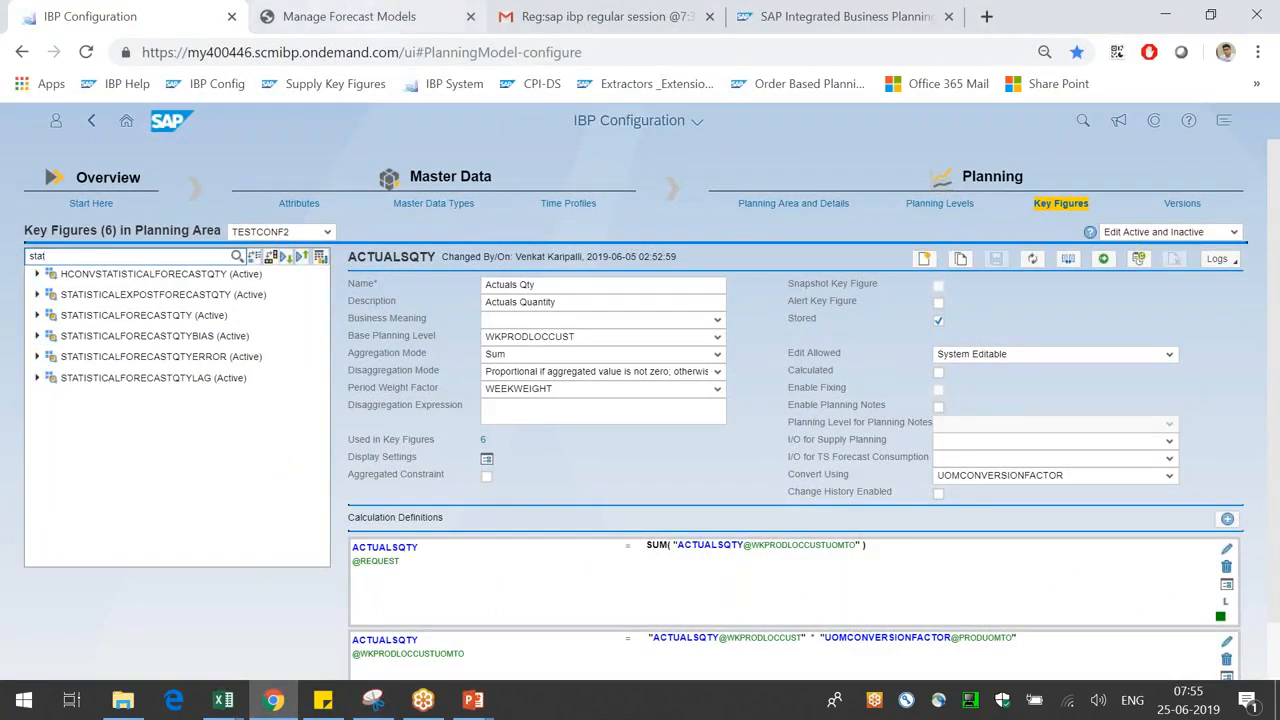
left_click(162, 318)
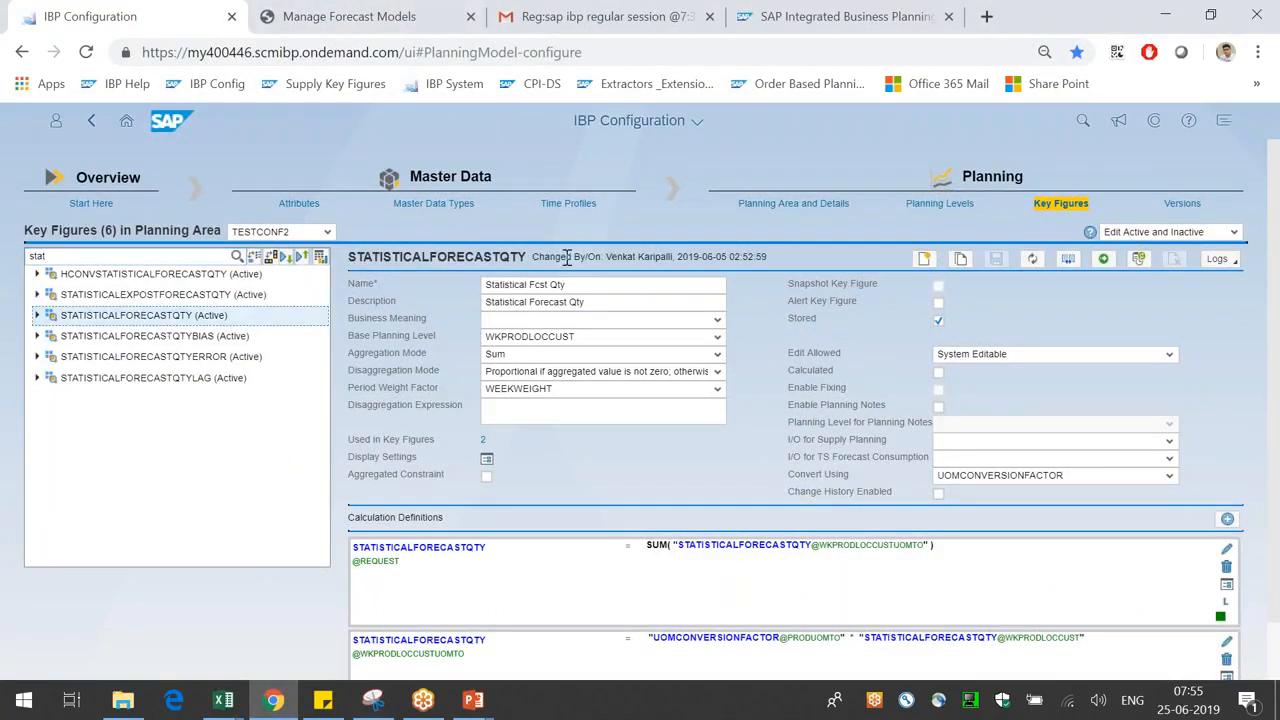
scroll(823, 347, "down", 1)
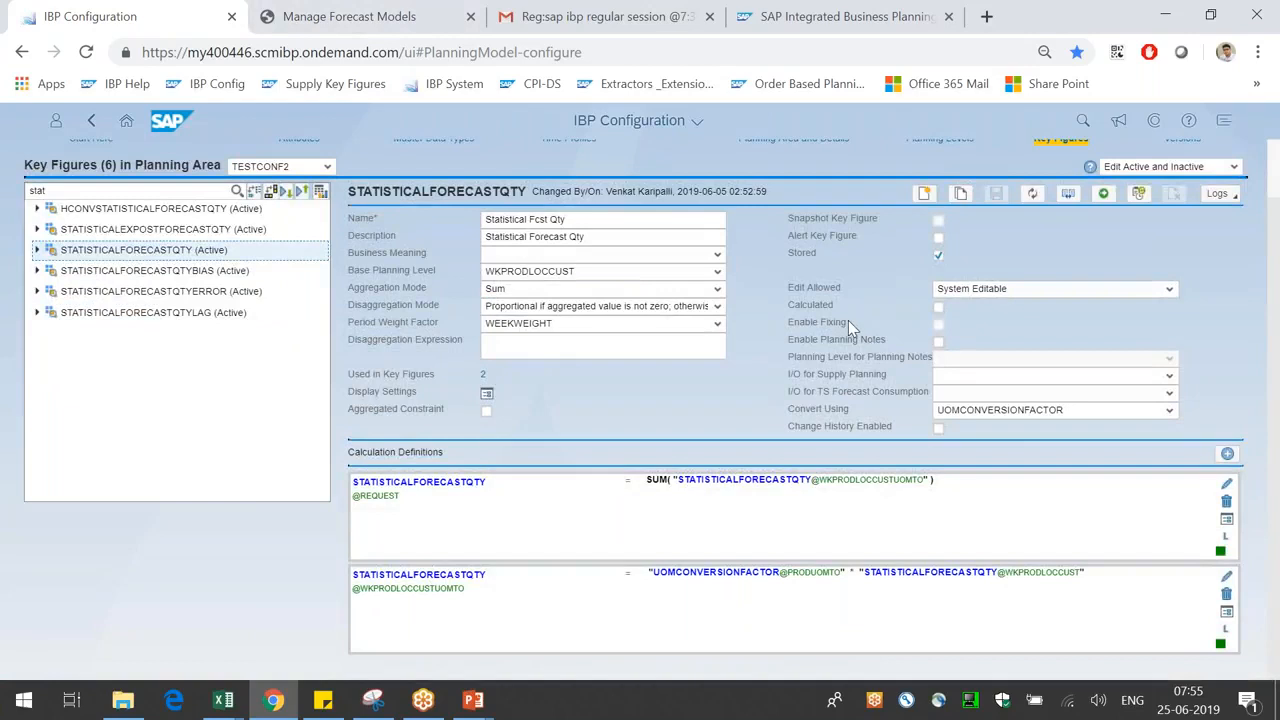
scroll(856, 324, "up", 1)
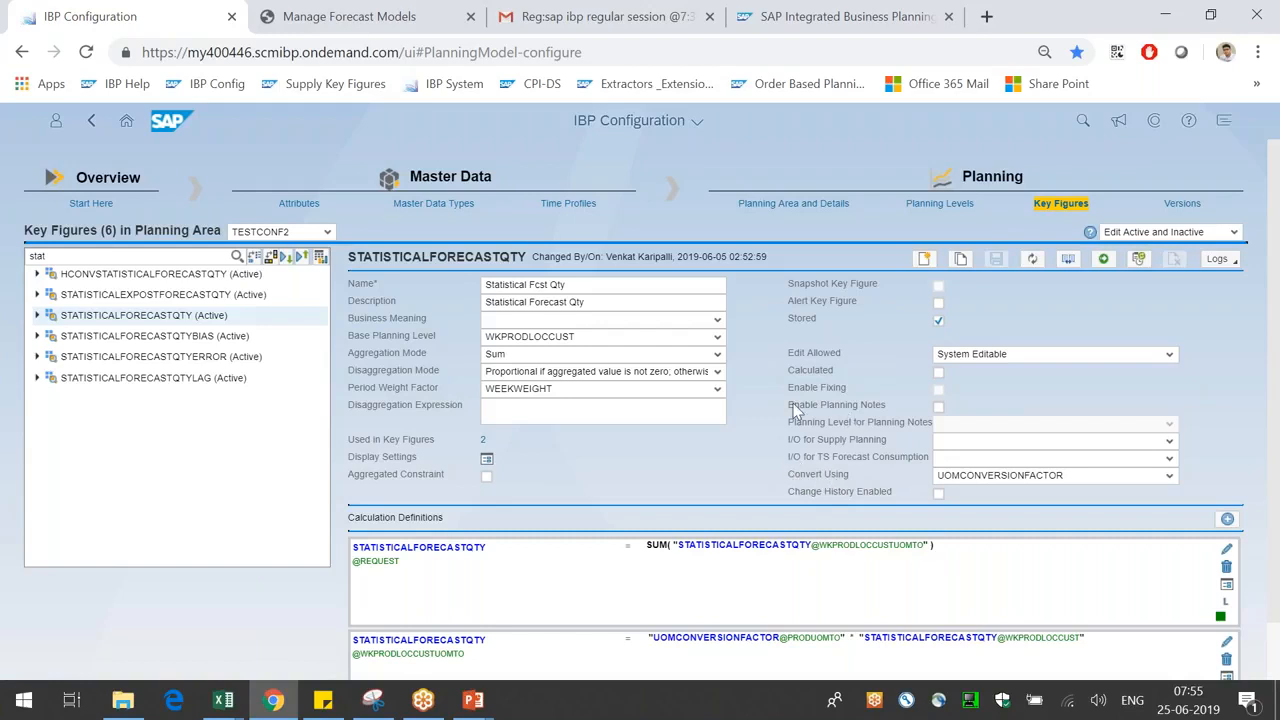
- Go to Manage Forecast Models and start a new forecast model for planning area TESTCONF2
left_click(342, 14)
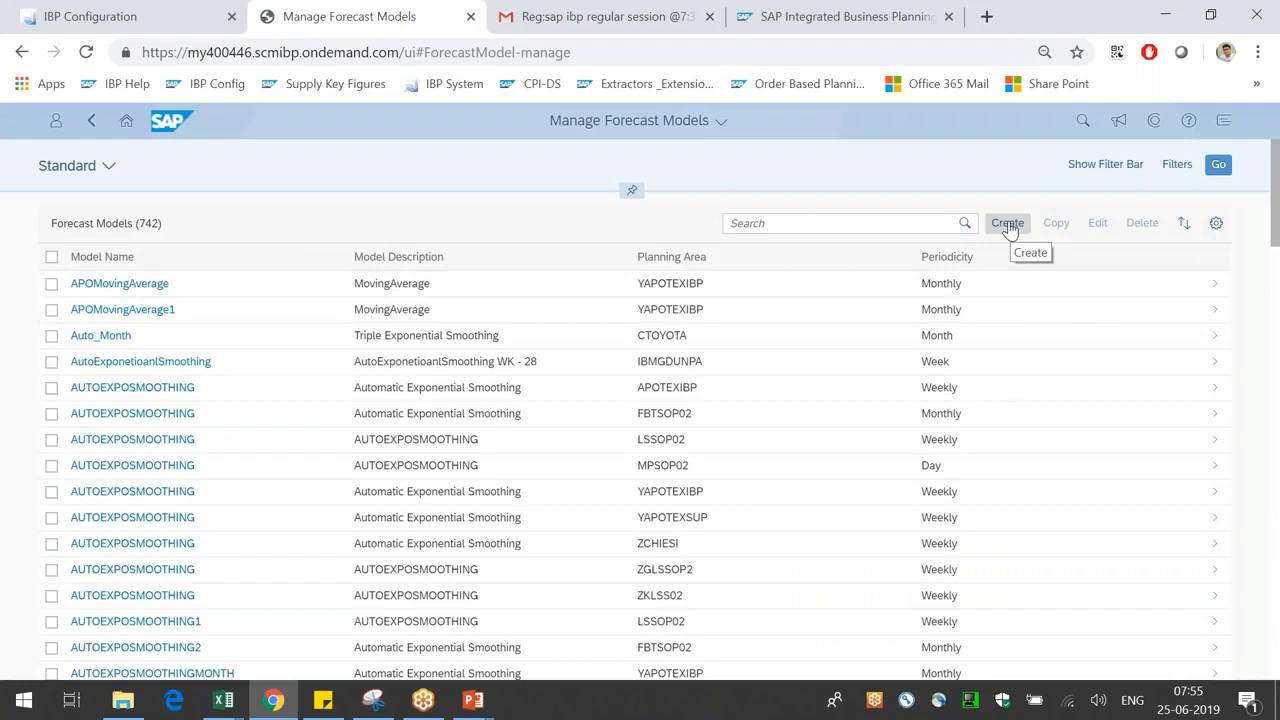
left_click(168, 14)
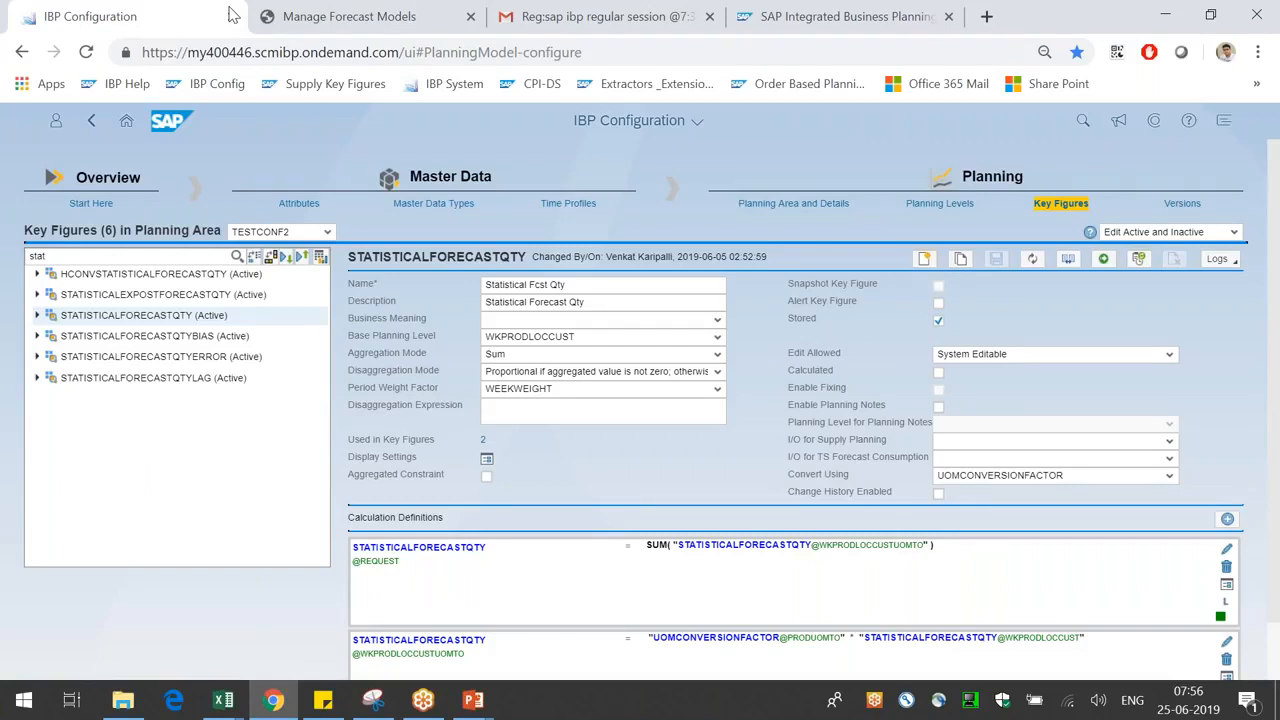
left_click(322, 12)
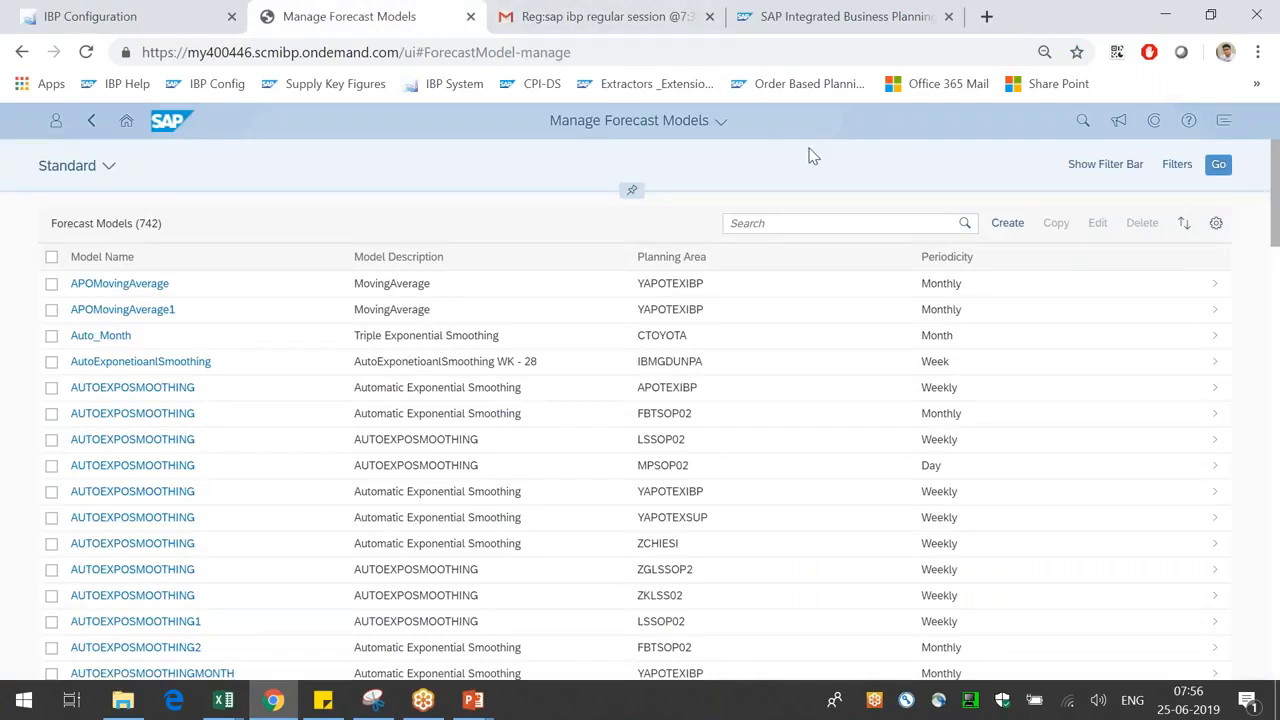
left_click(1020, 230)
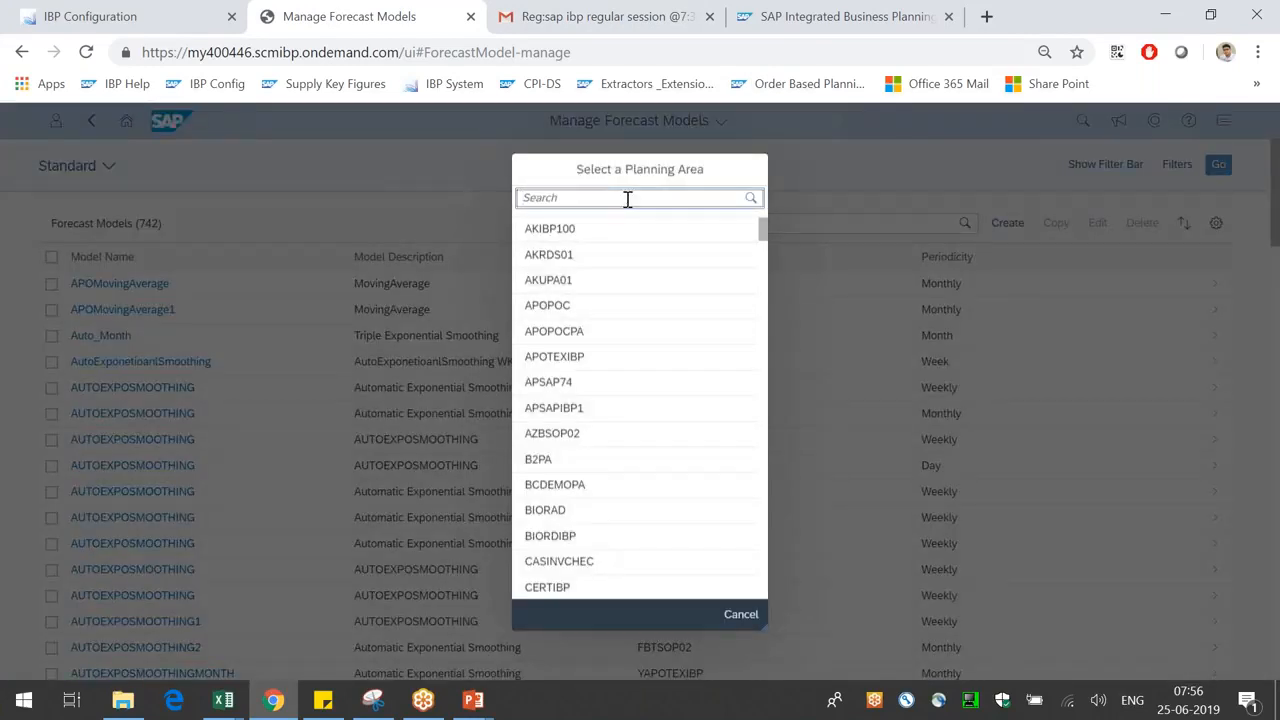
type("conf2")
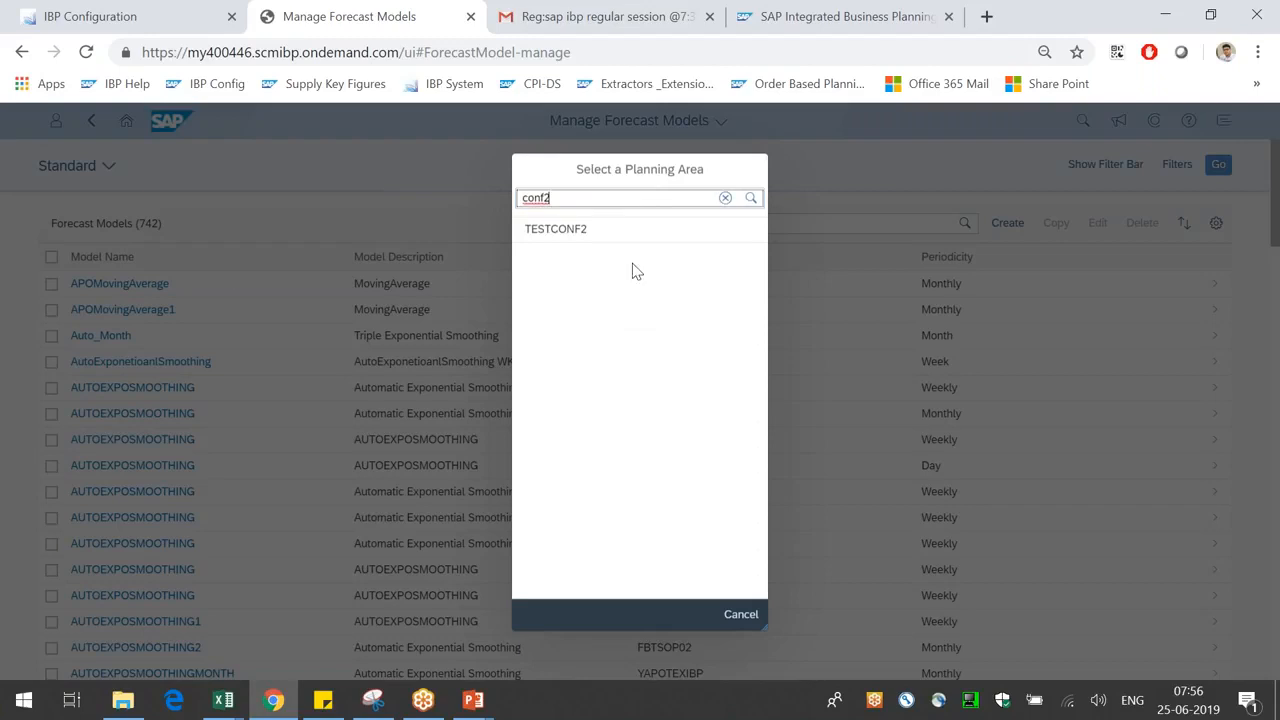
left_click(651, 229)
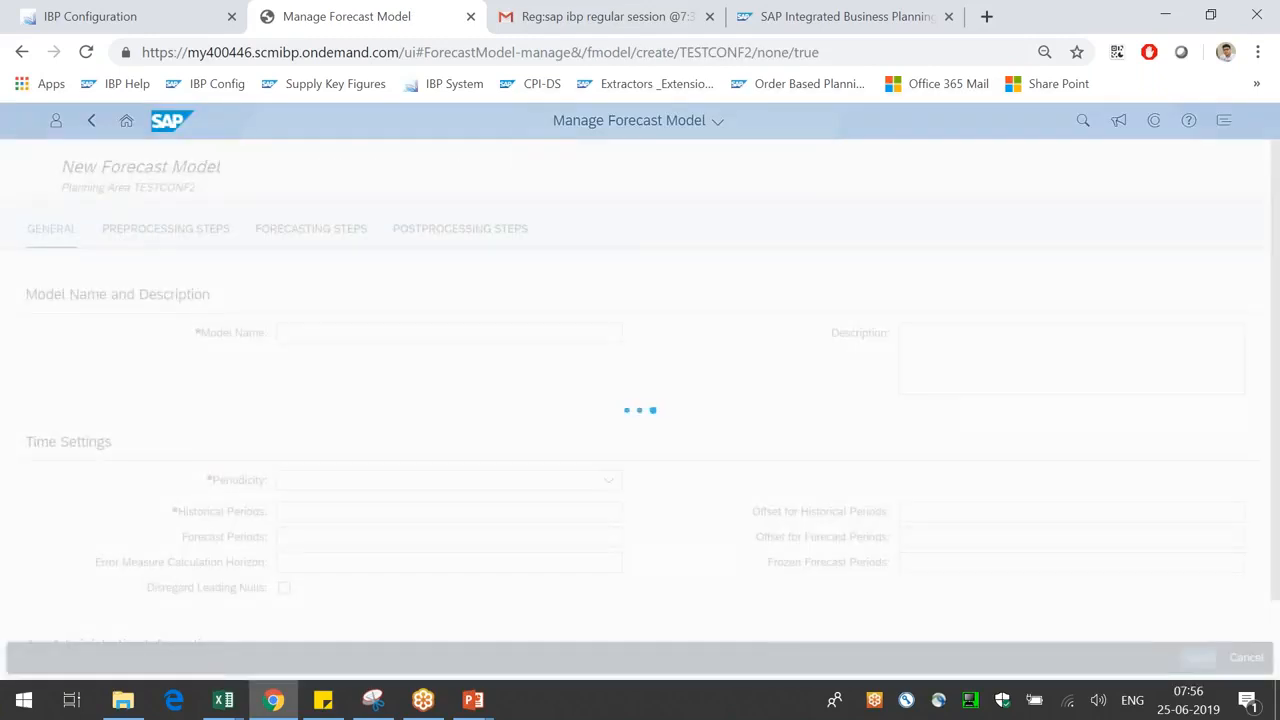
- Name the new forecast model TestConf2_Forecast
left_click(412, 338)
type("C")
key("BackSpace")
type("TestConf2")
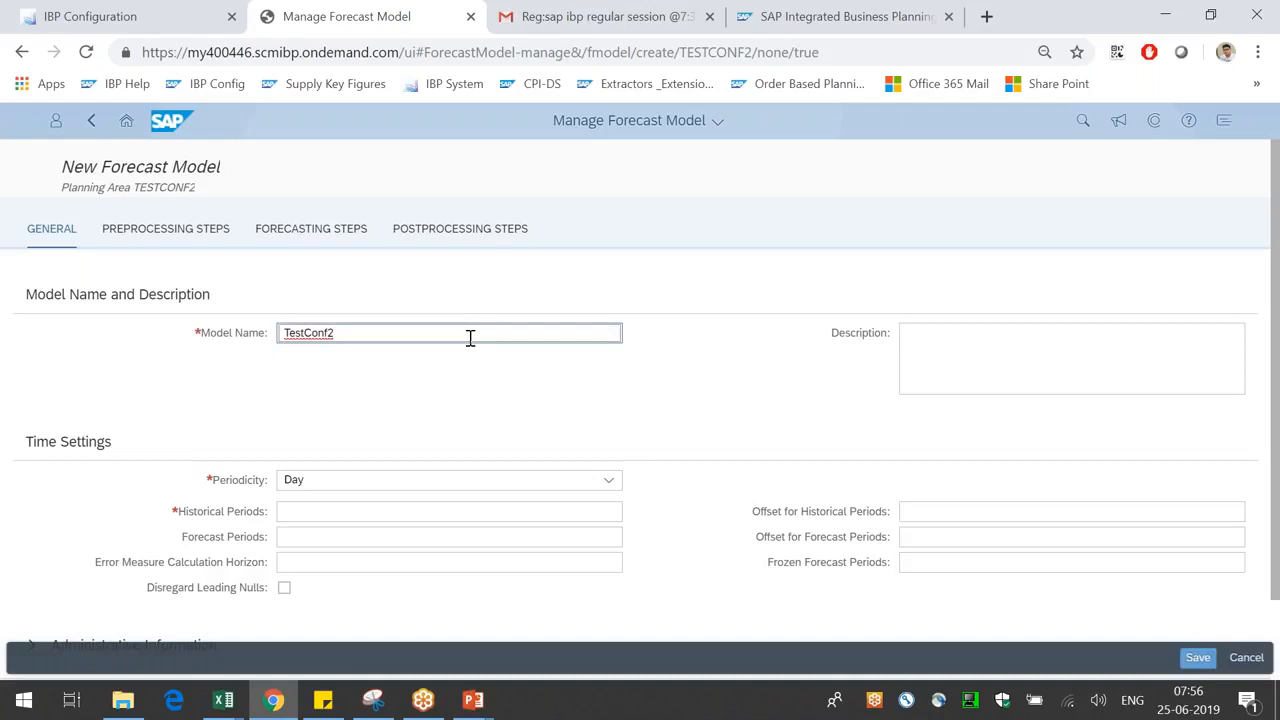
type("_Forecast")
left_click(414, 386)
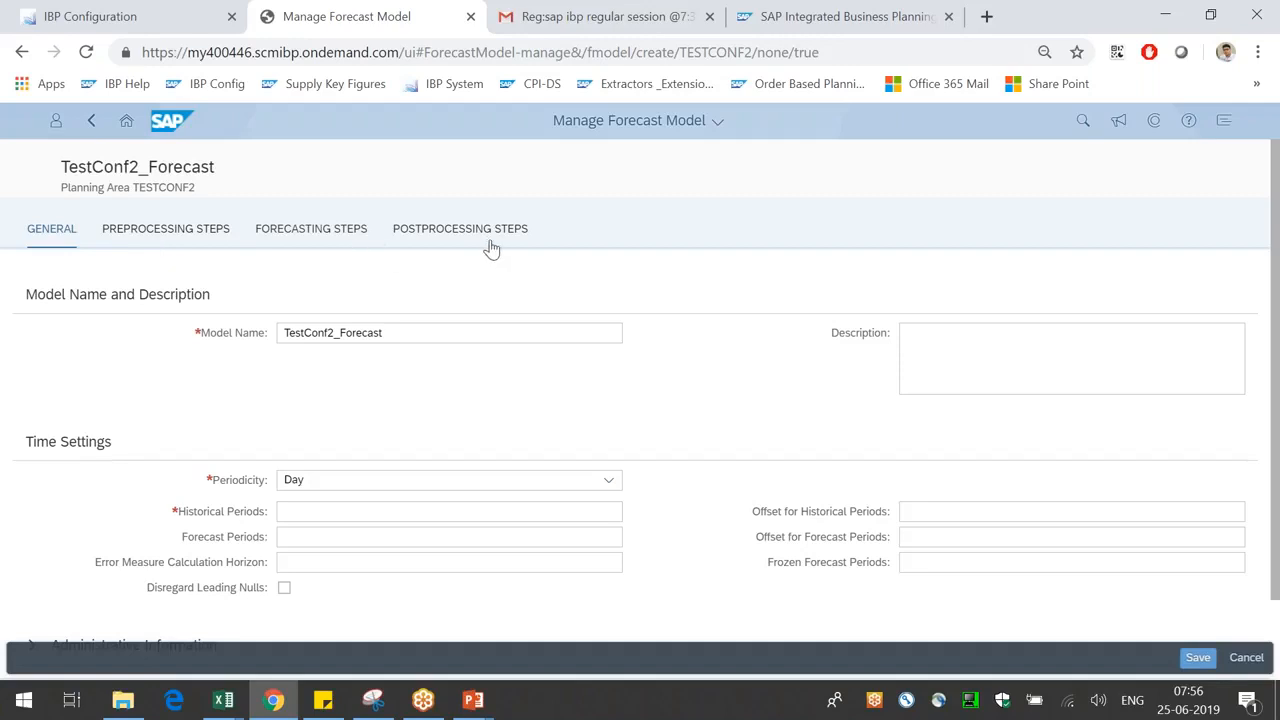
- Enter "Forecast Model for TestConf2 Planning Area" as the model's description
left_click(1036, 345)
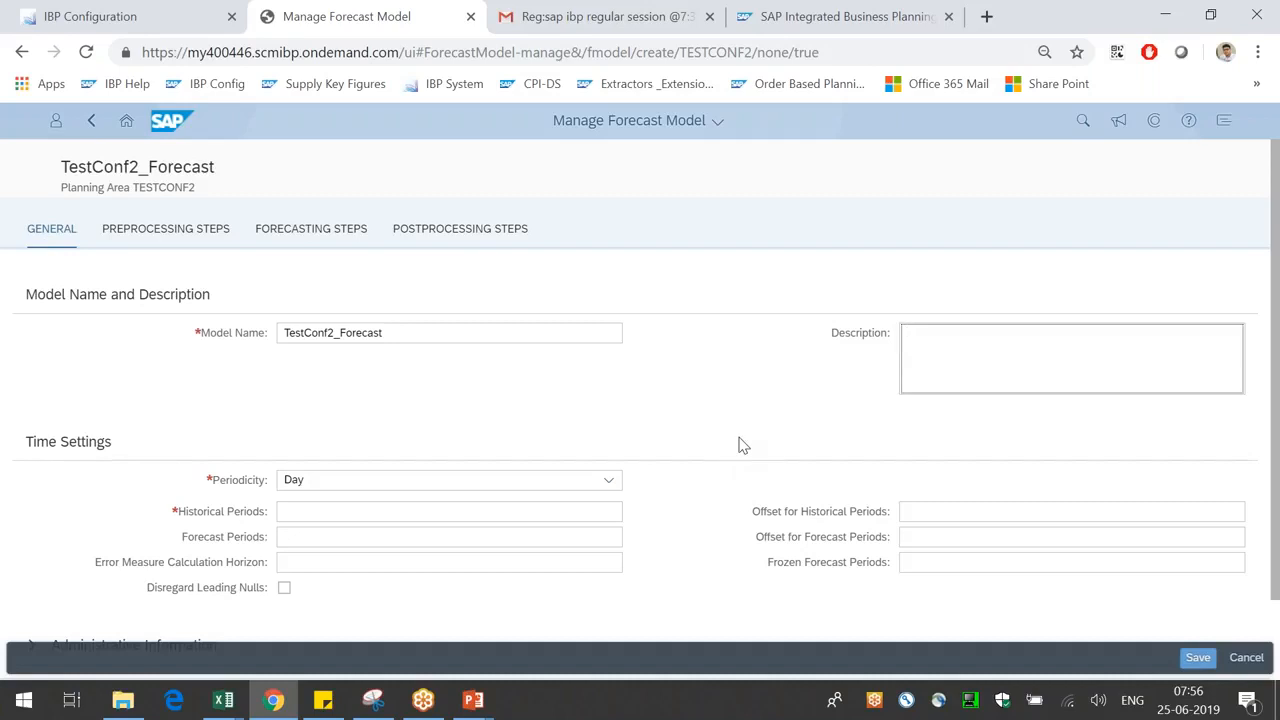
scroll(740, 440, "down", 1)
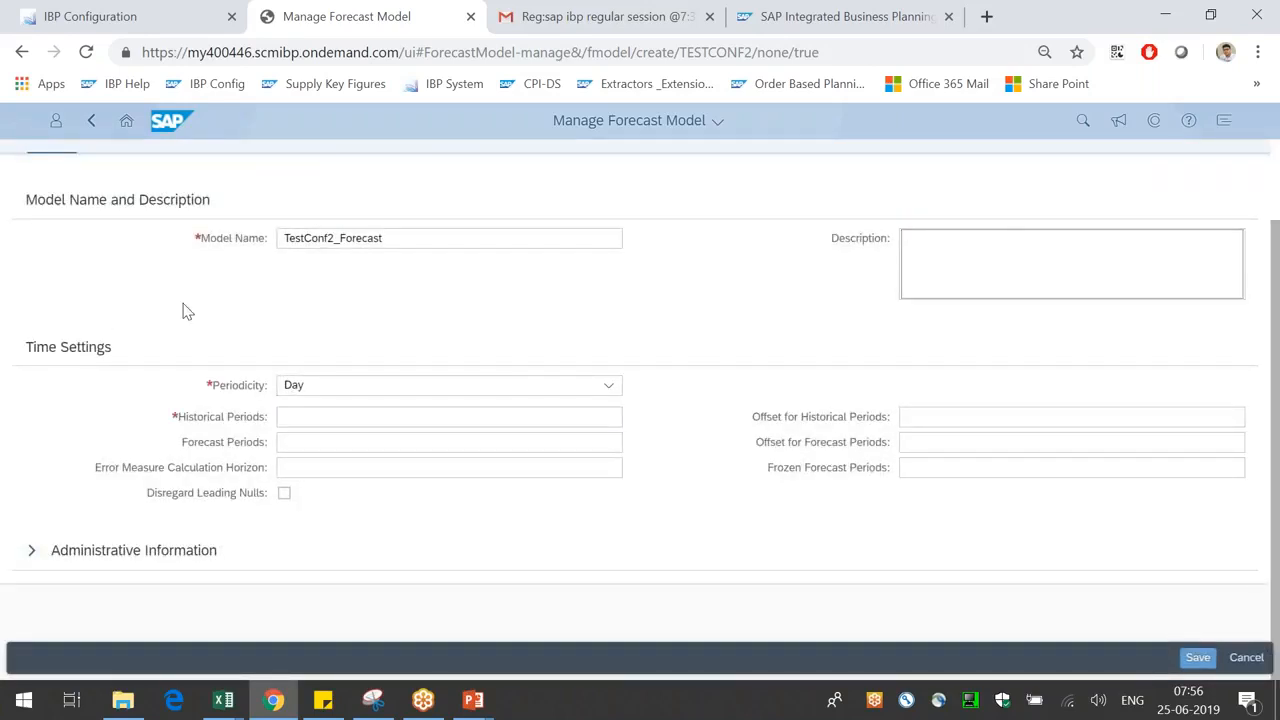
scroll(760, 360, "up", 1)
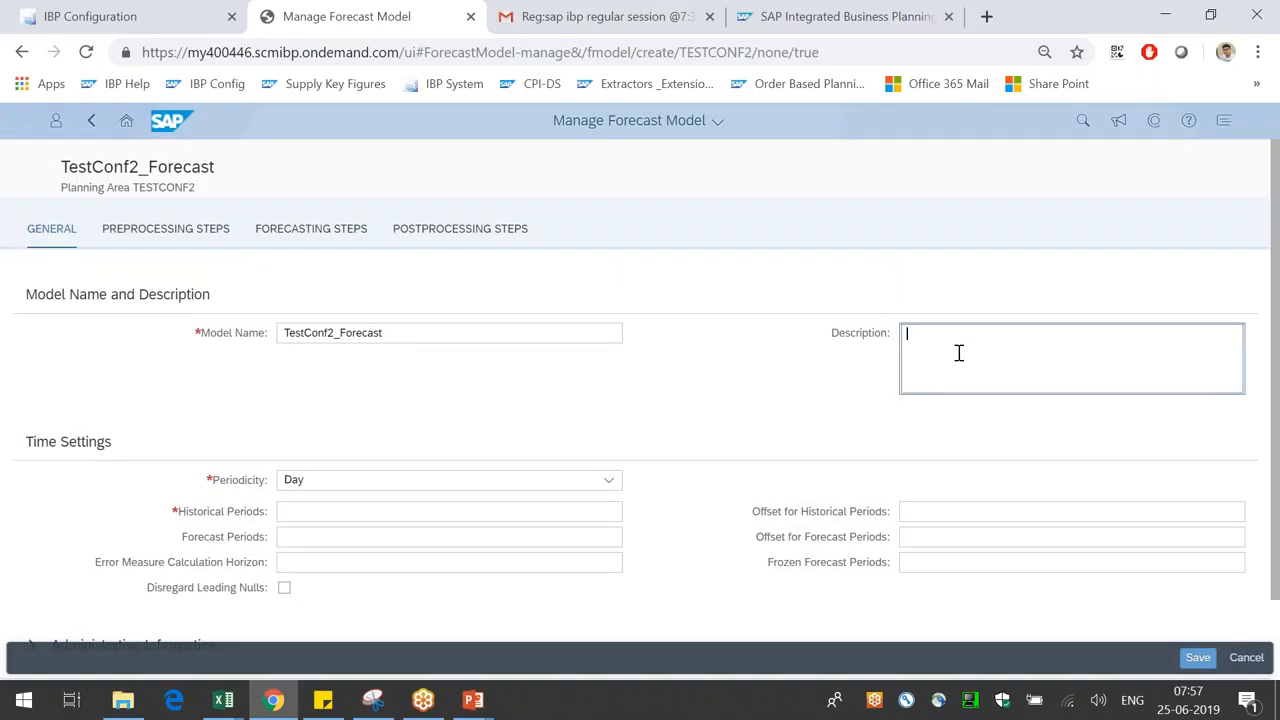
type("Forecast Model for TestConf 2")
key("BackSpace")
key("BackSpace")
type("2 Pl")
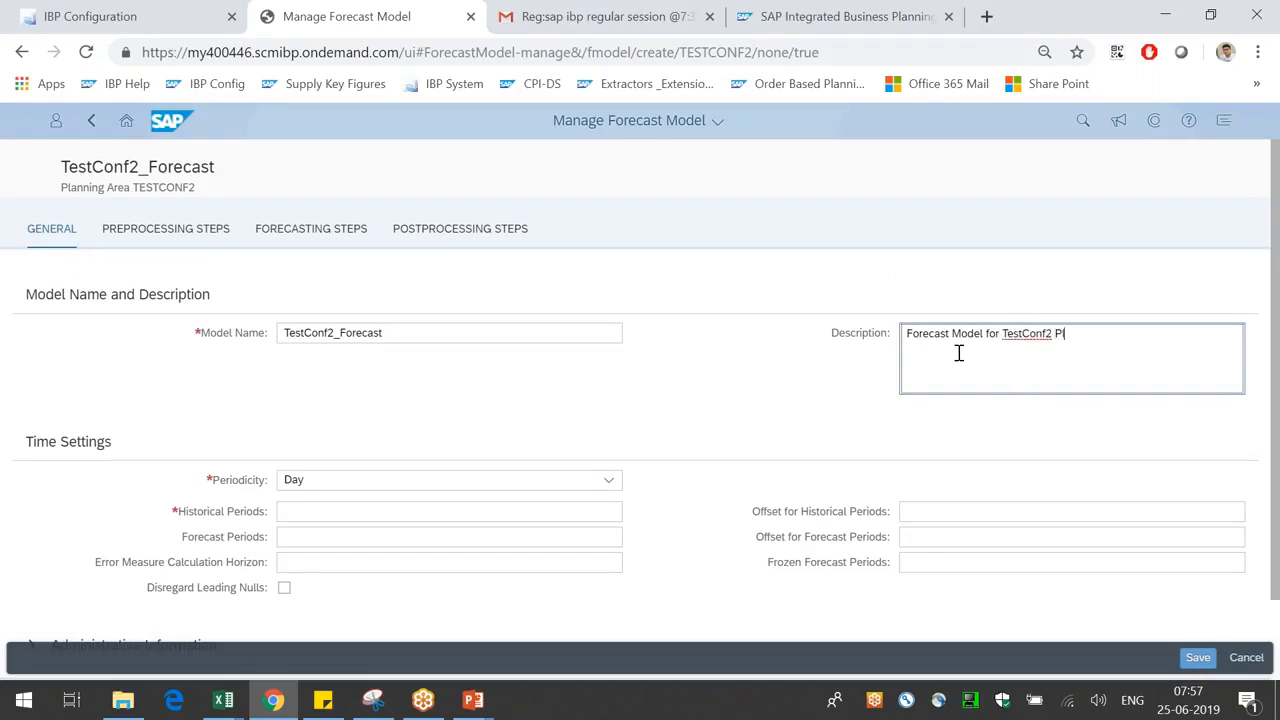
type("anning Area")
- Extend the model name to TestConf2_Forecast_WithoutPrePro and append "without Pre-Processing Steps" to the description
left_click(512, 334)
type("_")
type("W")
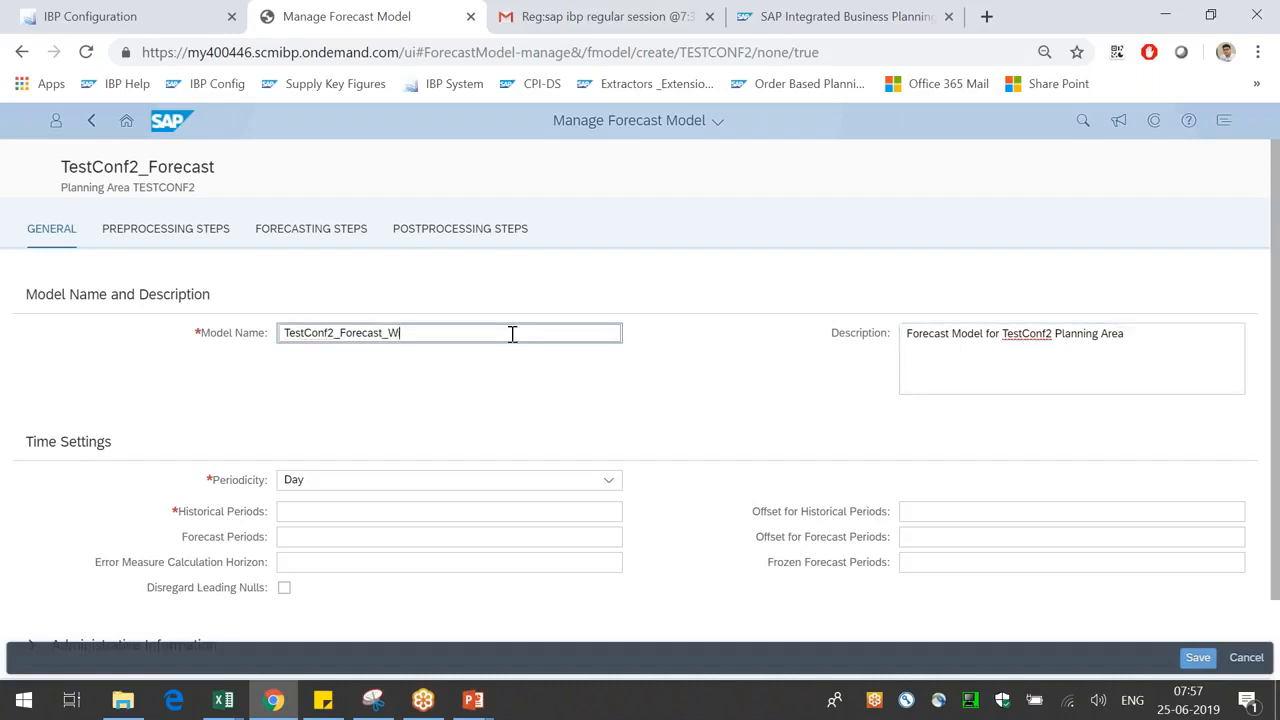
type("ithoutPreP")
key("Right")
key("Right")
key("Right")
key("Right")
key("Right")
key("Right")
key("Right")
key("Right")
key("Right")
type("P")
left_click(603, 396)
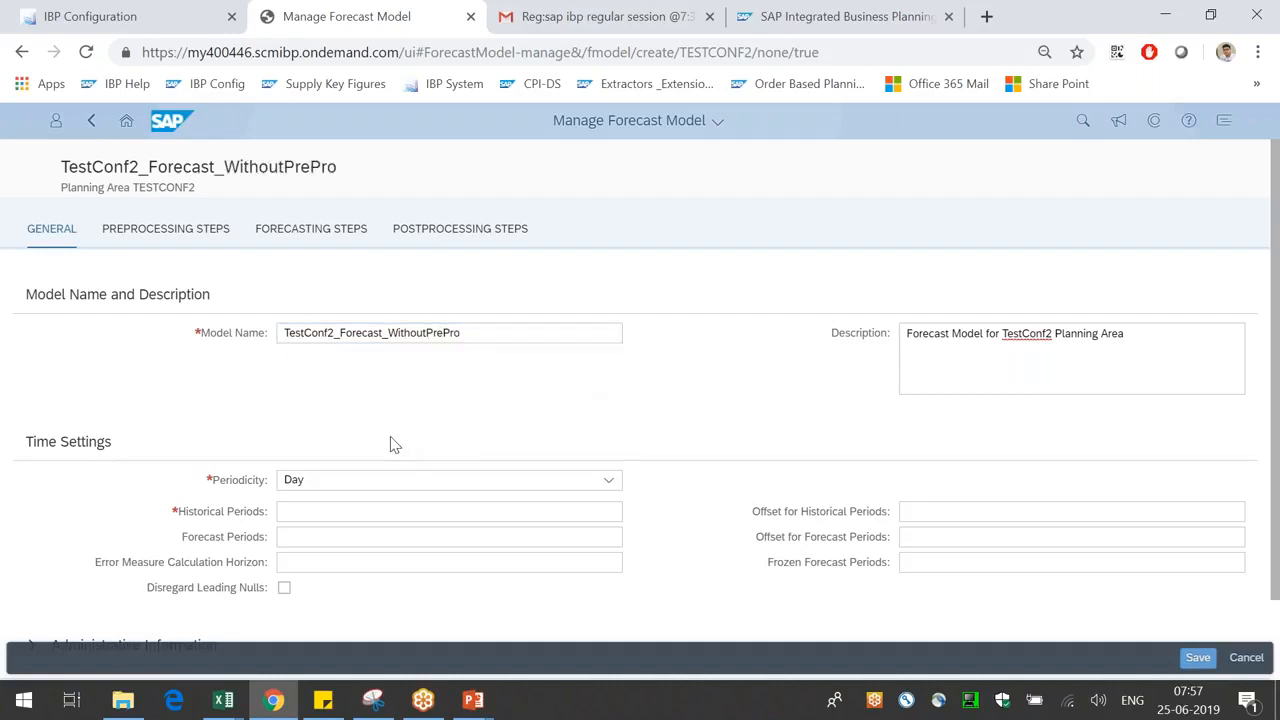
left_click(1193, 373)
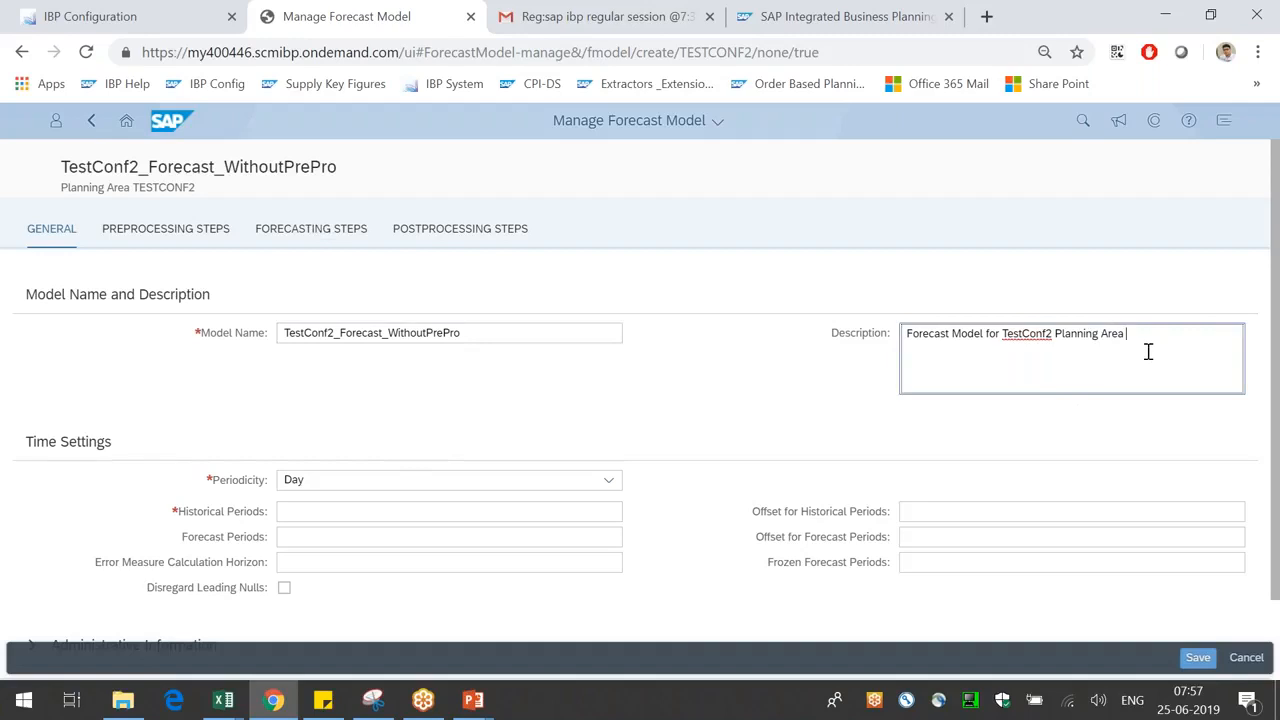
type("without Pre-Processing Steps")
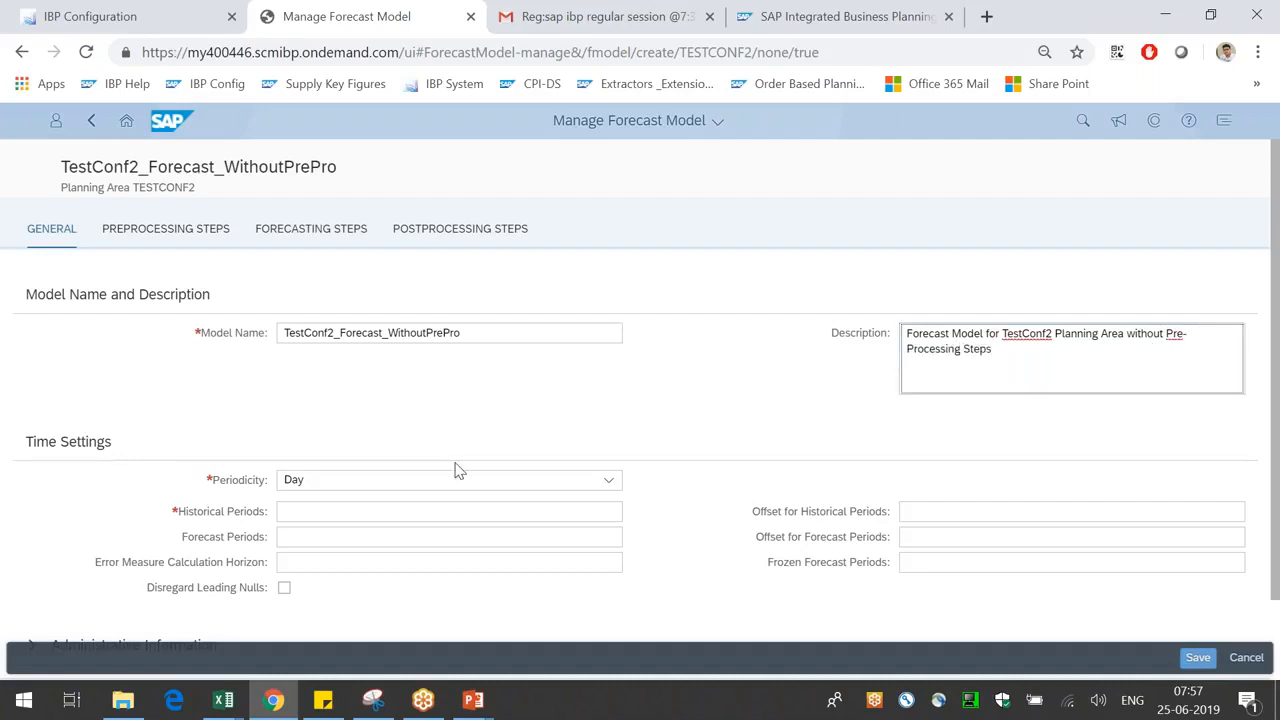
- Set the model's periodicity to Week, with 62 historical periods and 62 forecast periods
left_click_drag(224, 481, 250, 481)
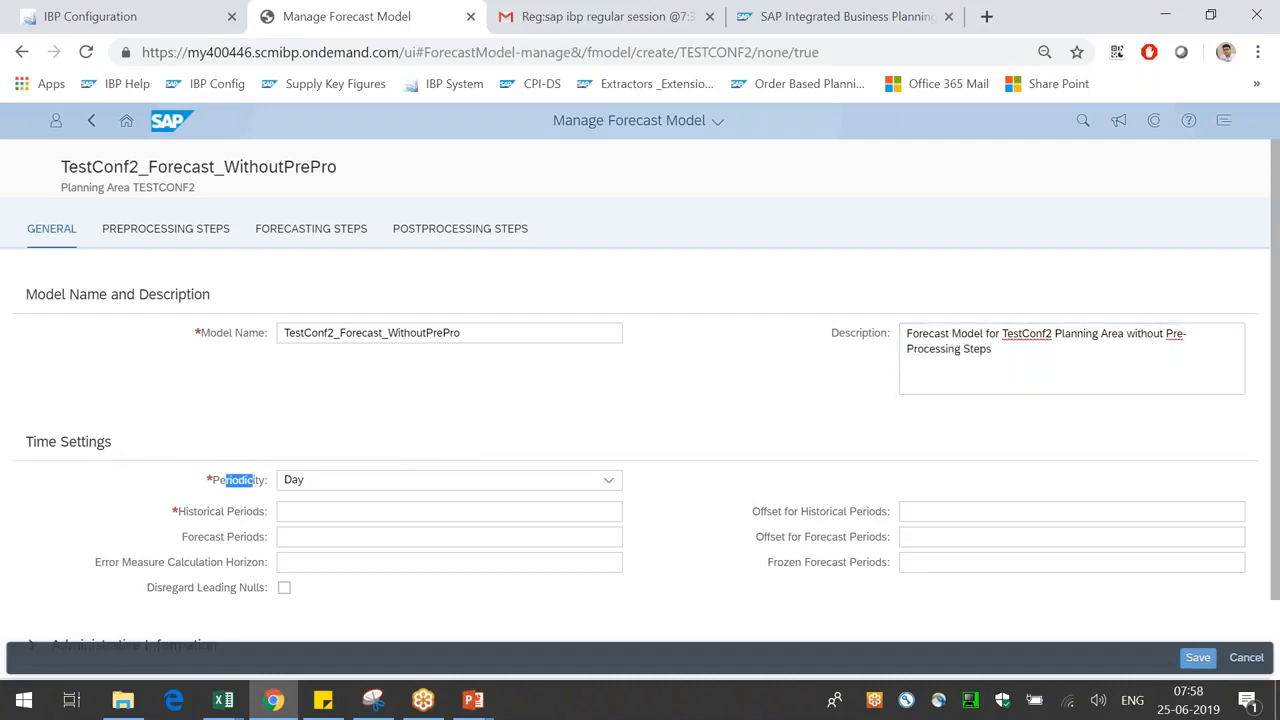
left_click(608, 481)
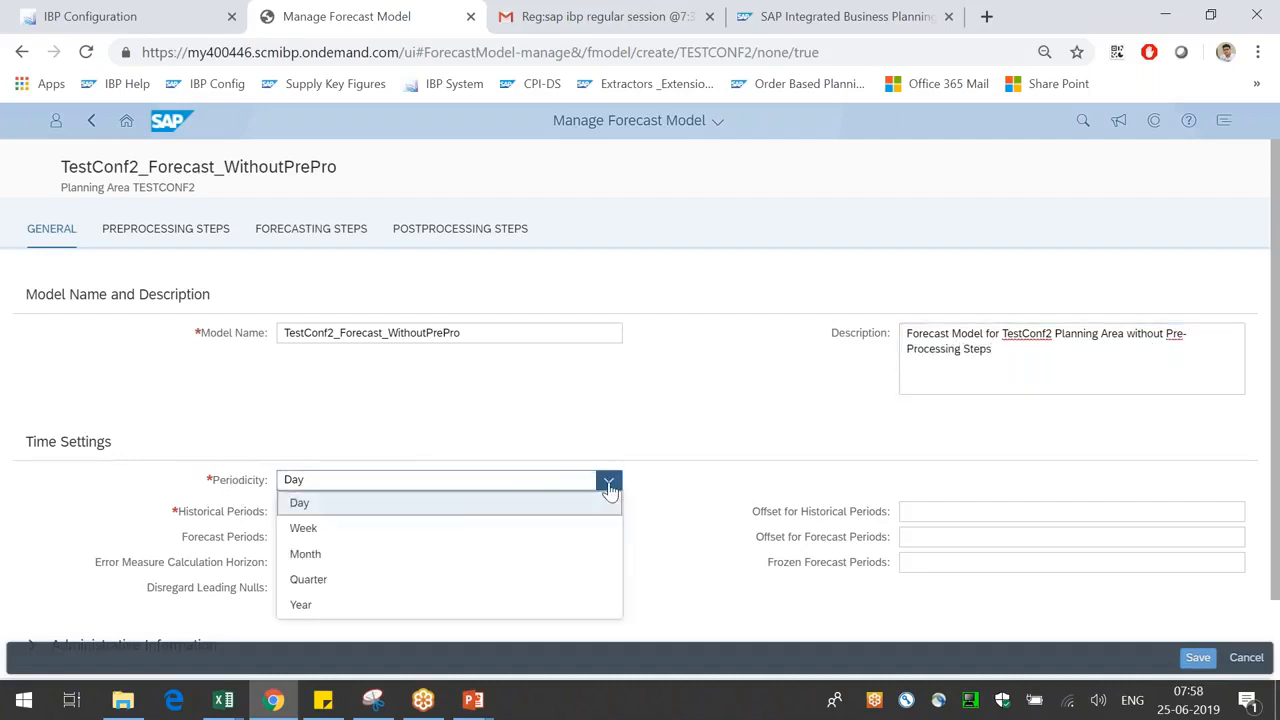
left_click(303, 533)
left_click_drag(214, 512, 346, 529)
left_click(343, 512)
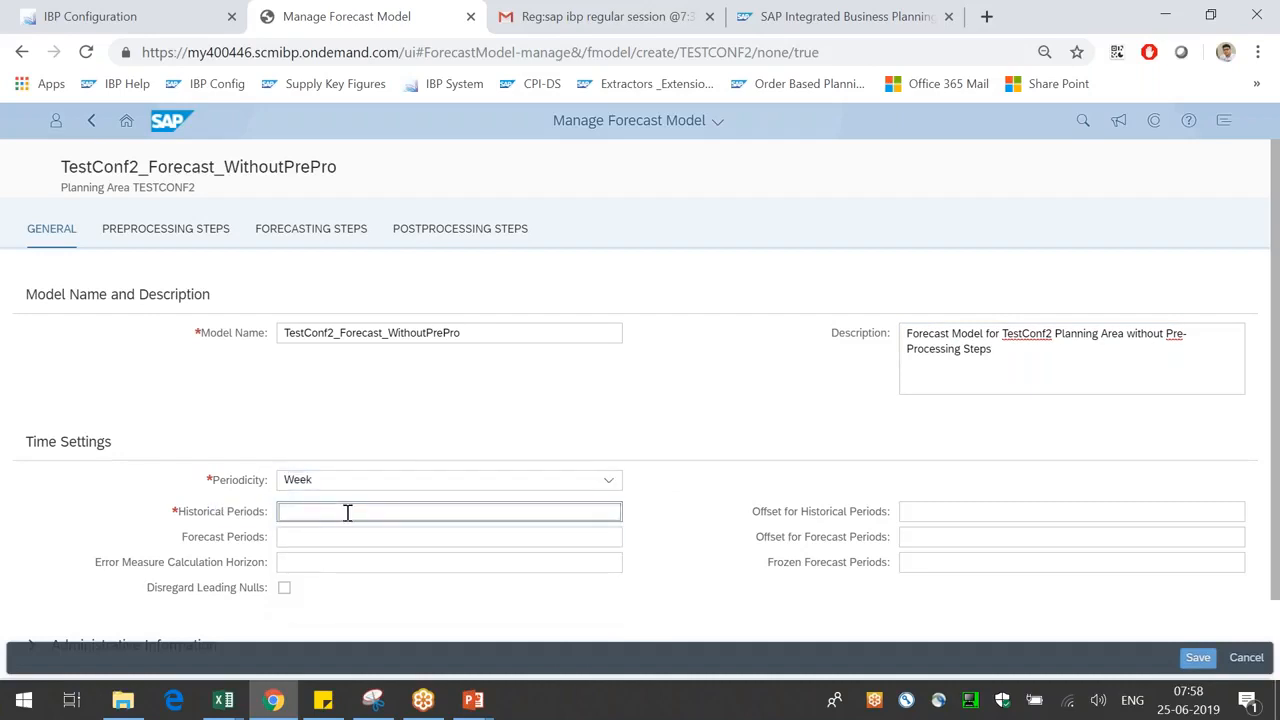
type("62")
left_click(711, 534)
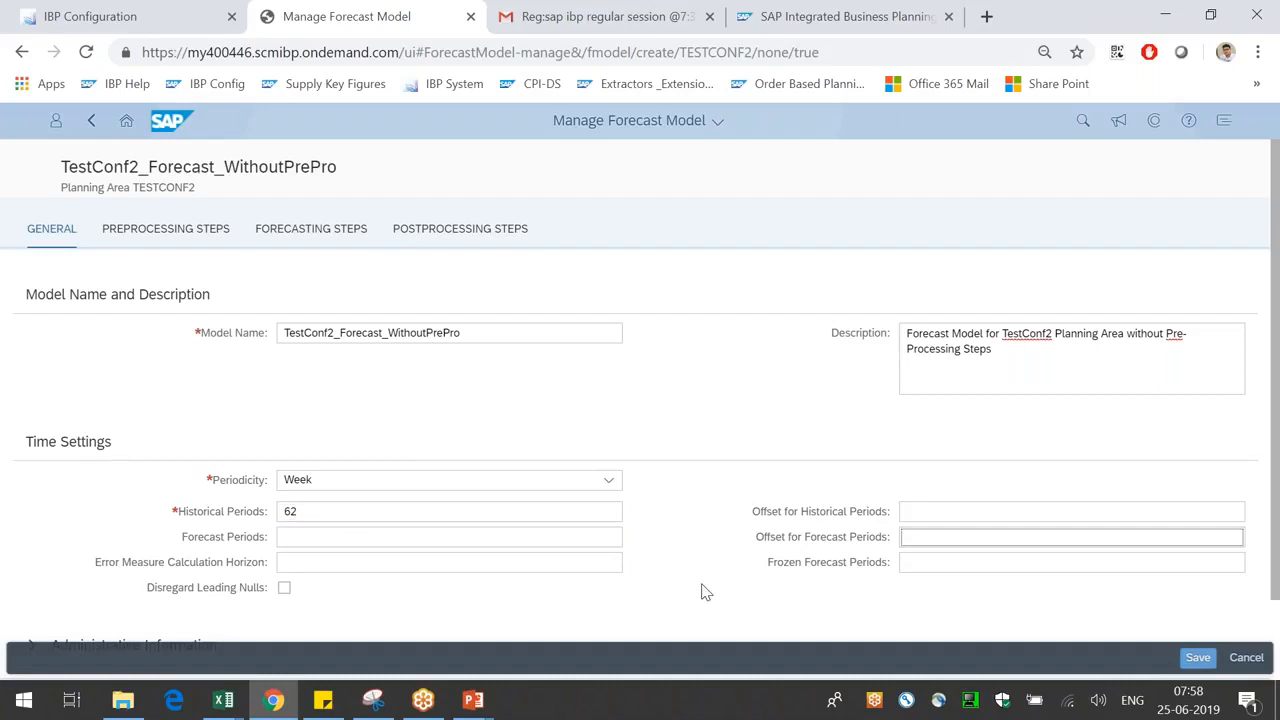
scroll(705, 592, "down", 2)
left_click(322, 437)
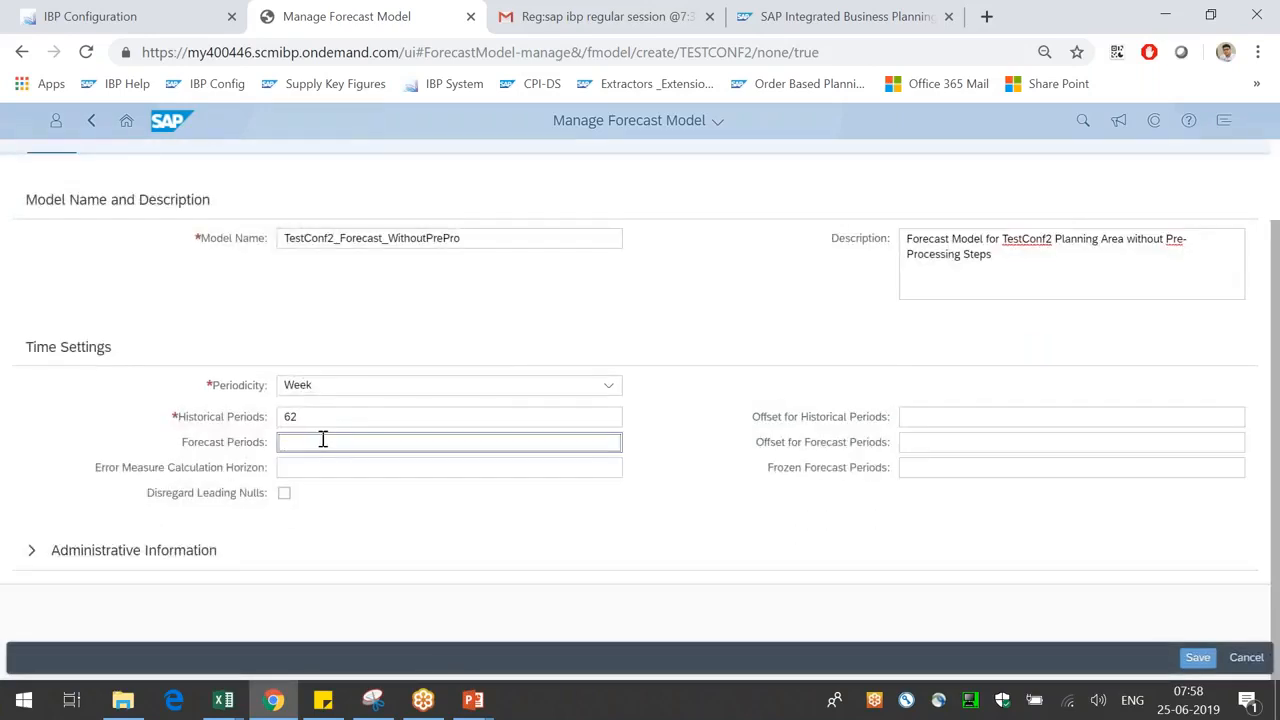
type("62")
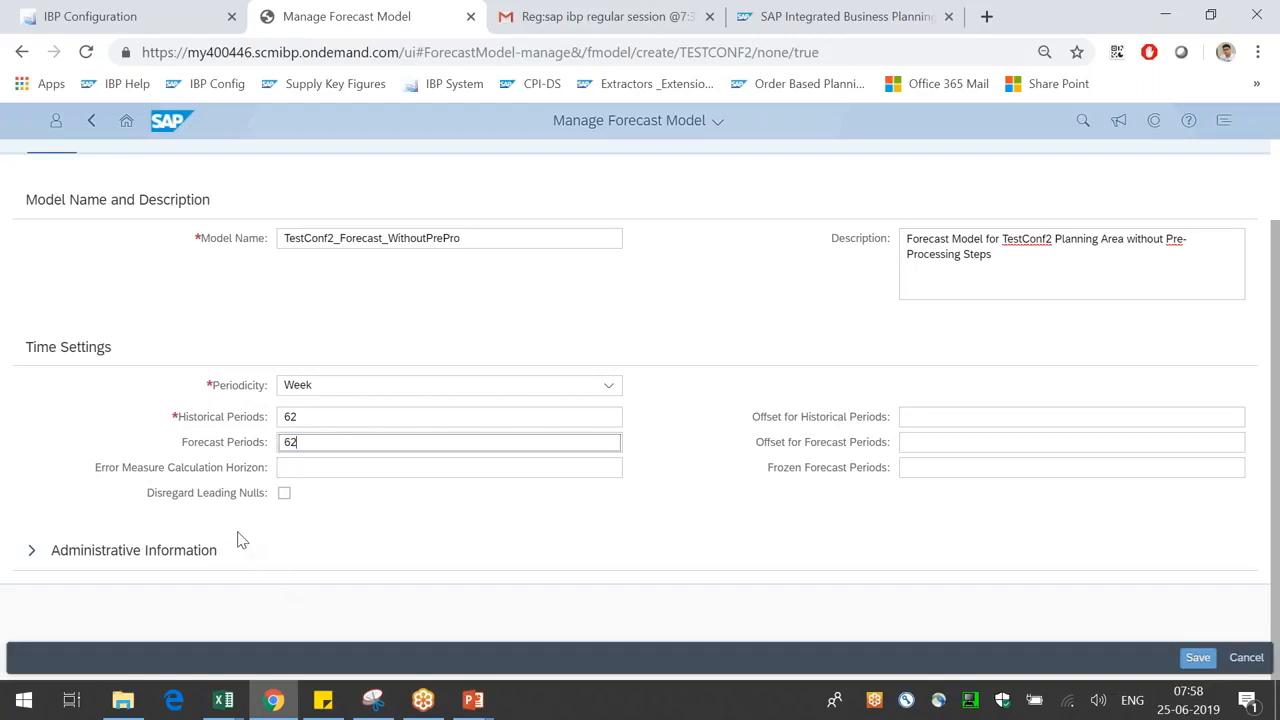
- Review the error measure horizon, leading nulls, period offset and frozen forecast period settings
left_click_drag(108, 467, 234, 467)
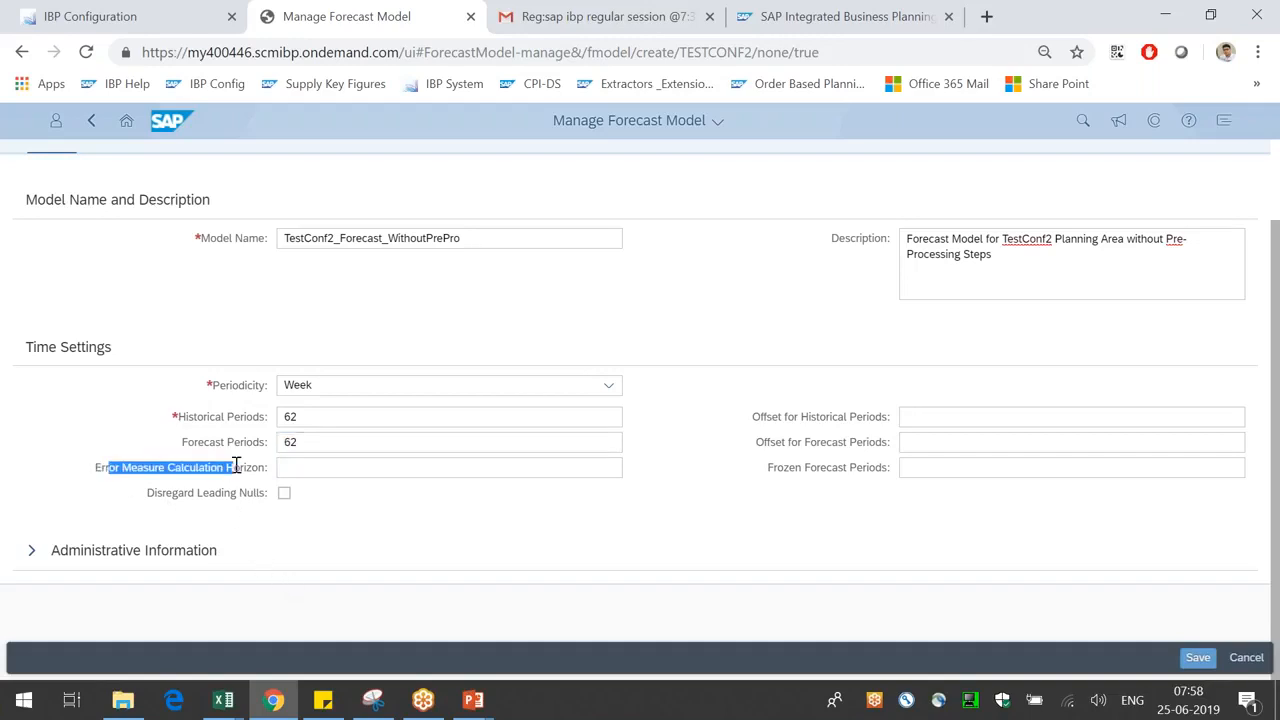
left_click(331, 469)
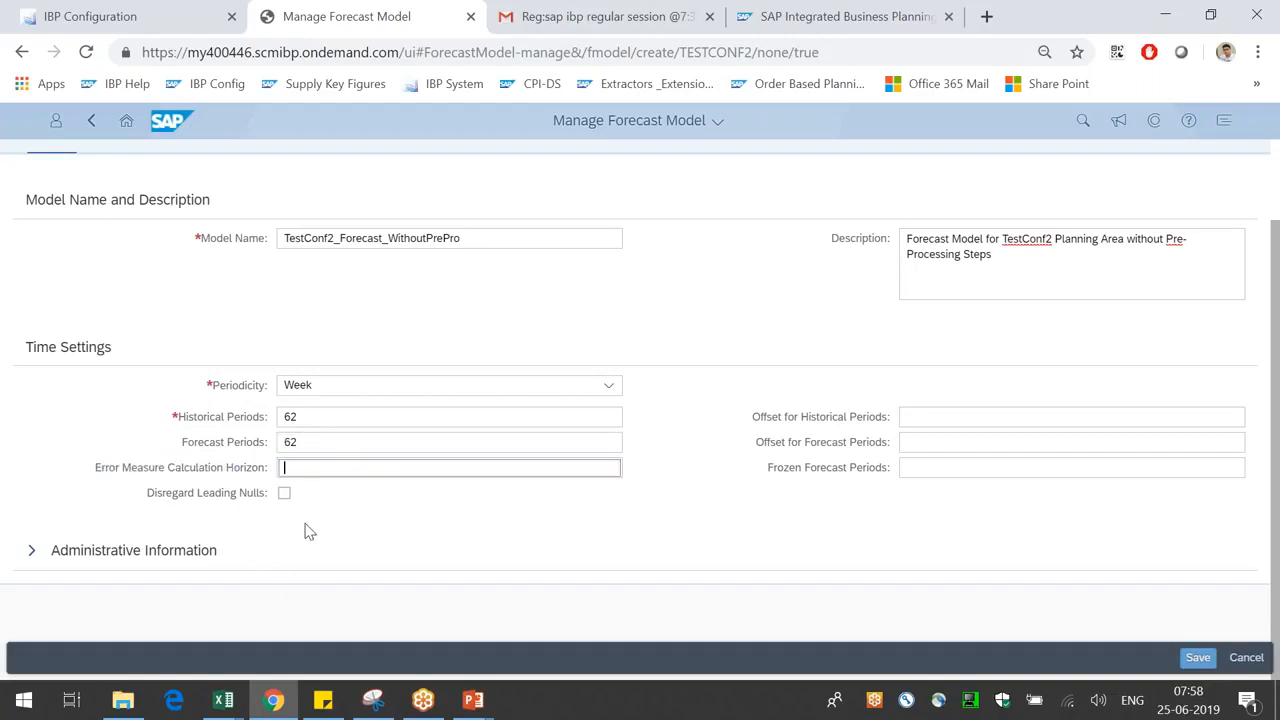
left_click_drag(165, 493, 240, 492)
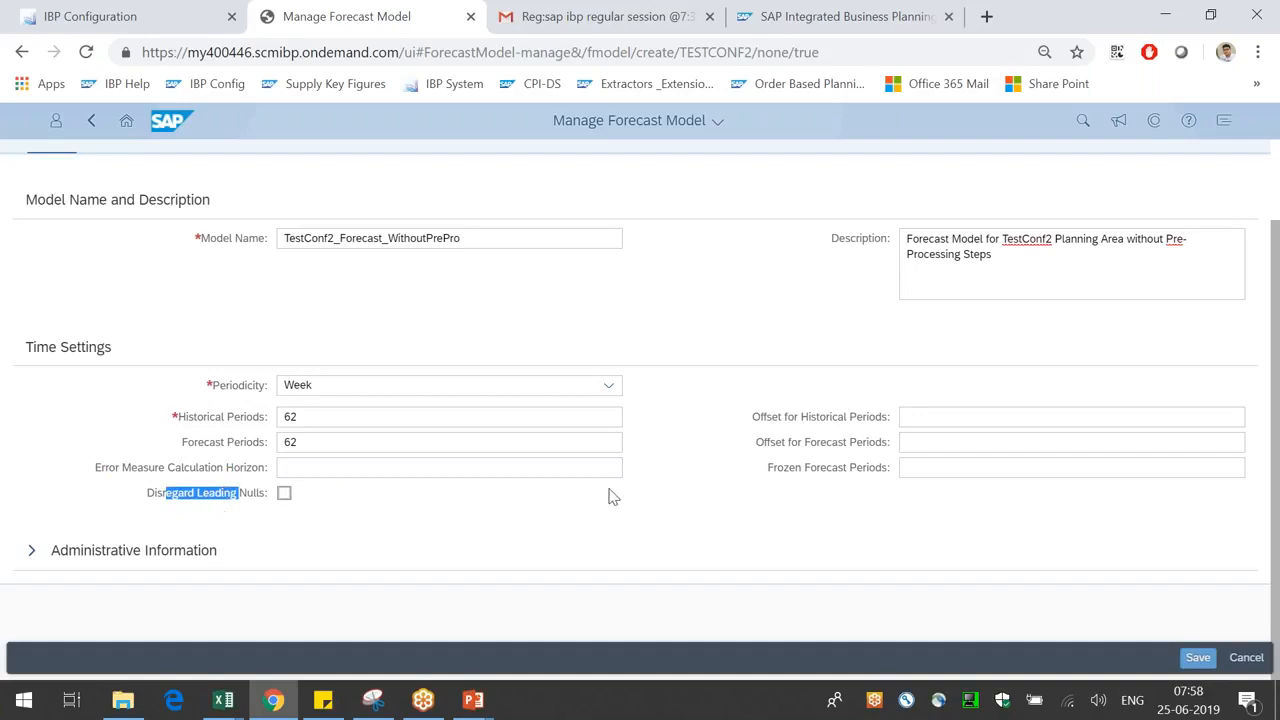
left_click_drag(772, 416, 848, 421)
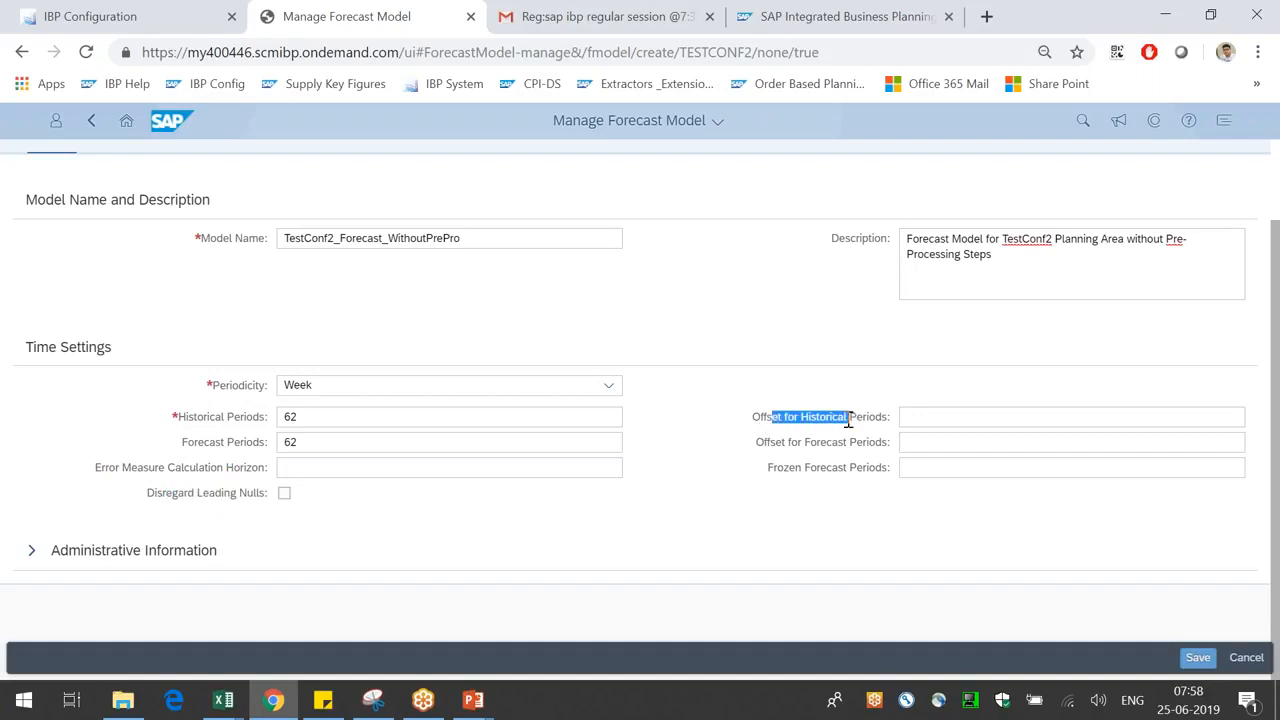
left_click_drag(768, 442, 817, 469)
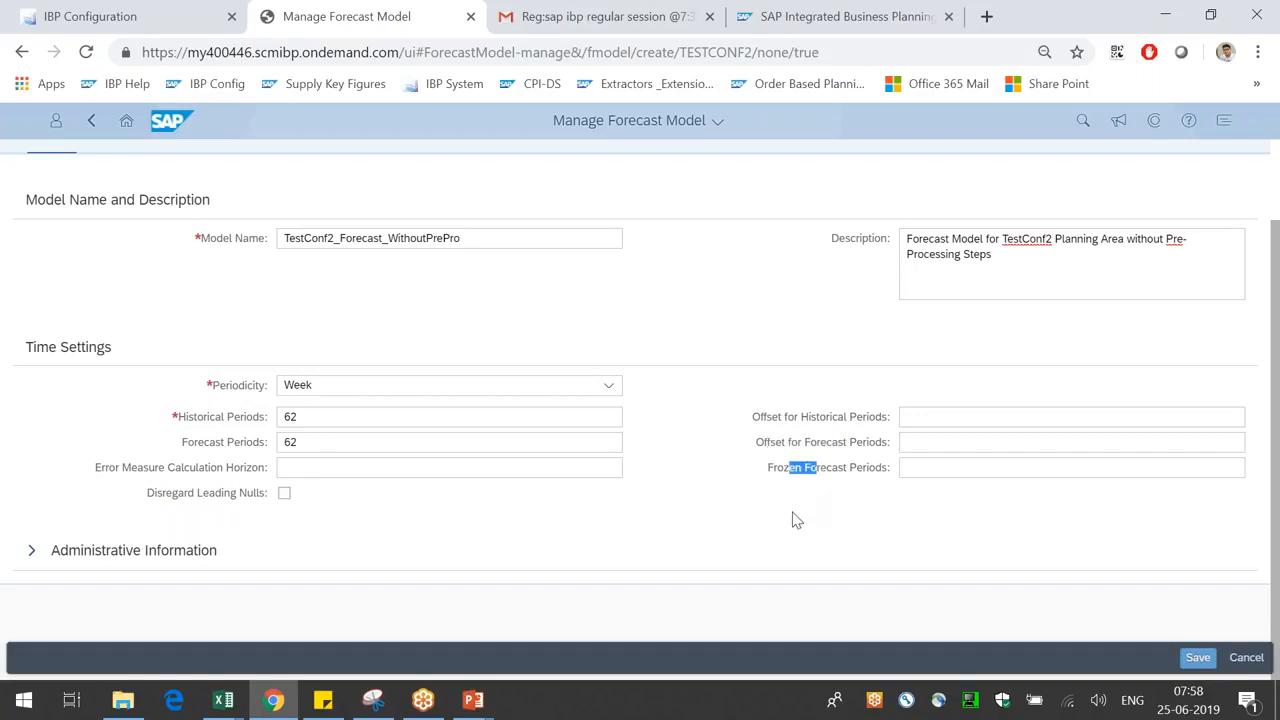
scroll(787, 527, "up", 3)
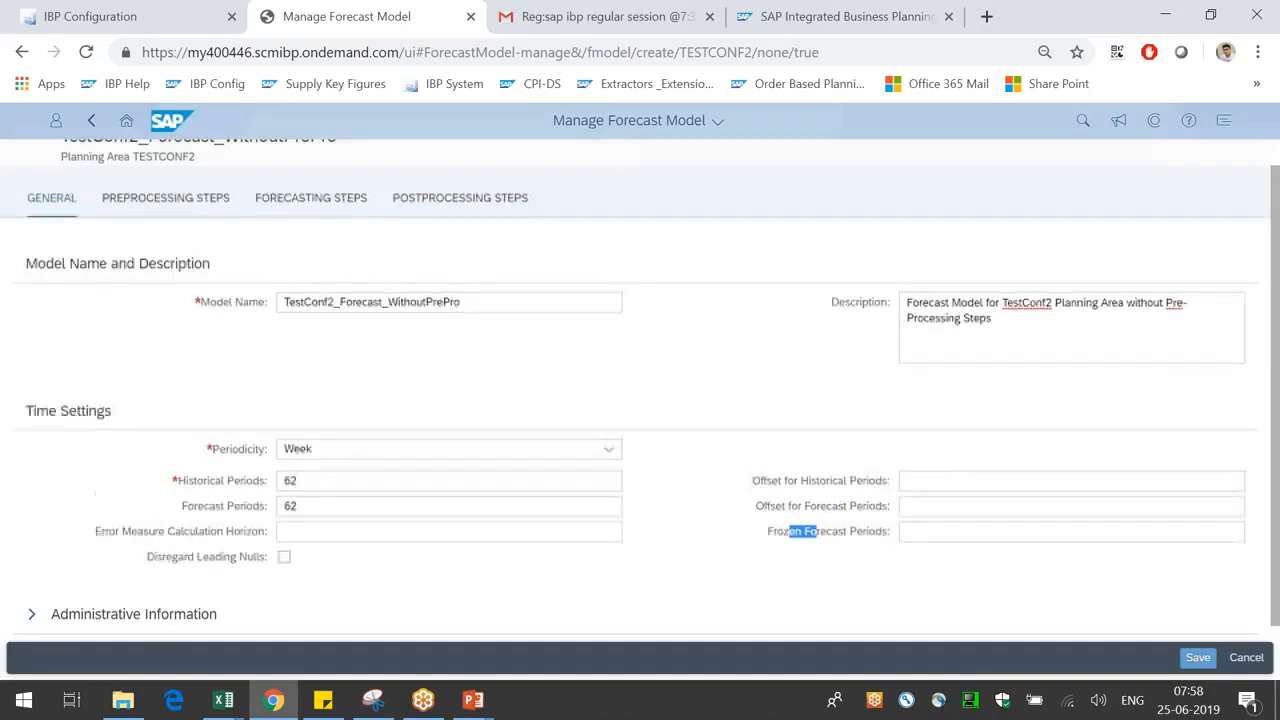
- Add the Substitute Missing Values algorithm to the model's preprocessing steps
left_click(770, 408)
left_click(112, 232)
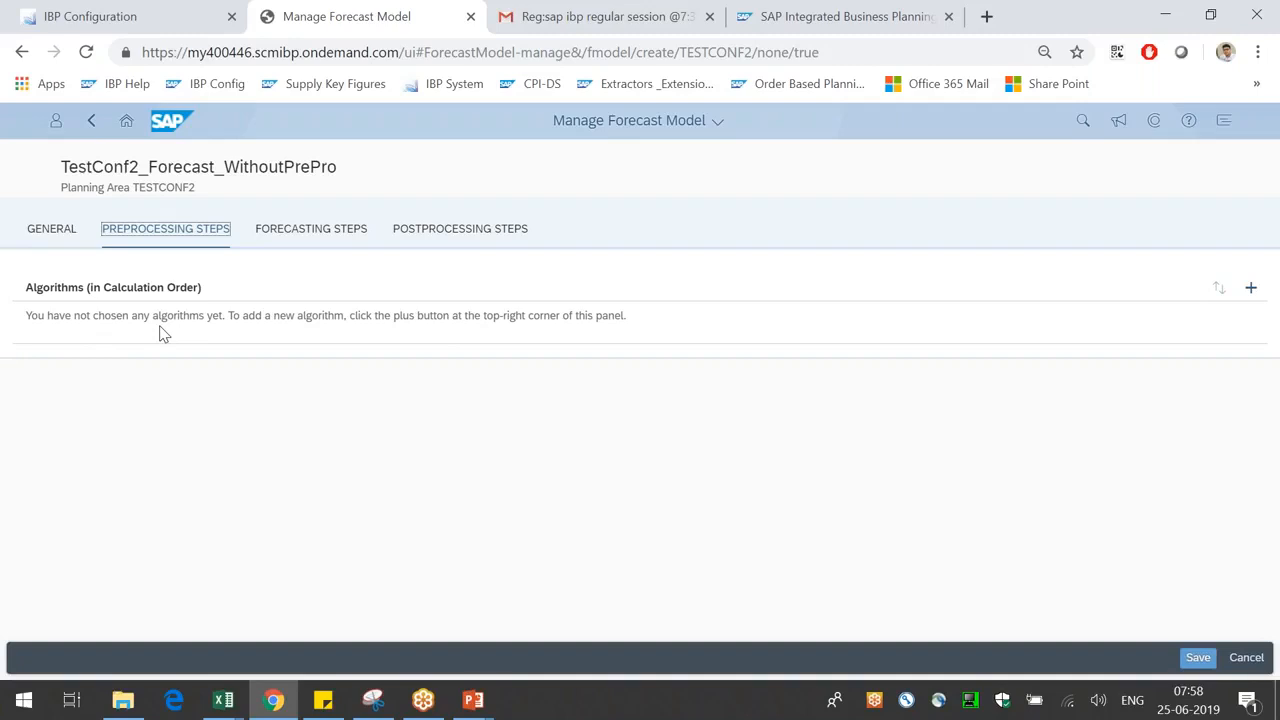
left_click(1251, 289)
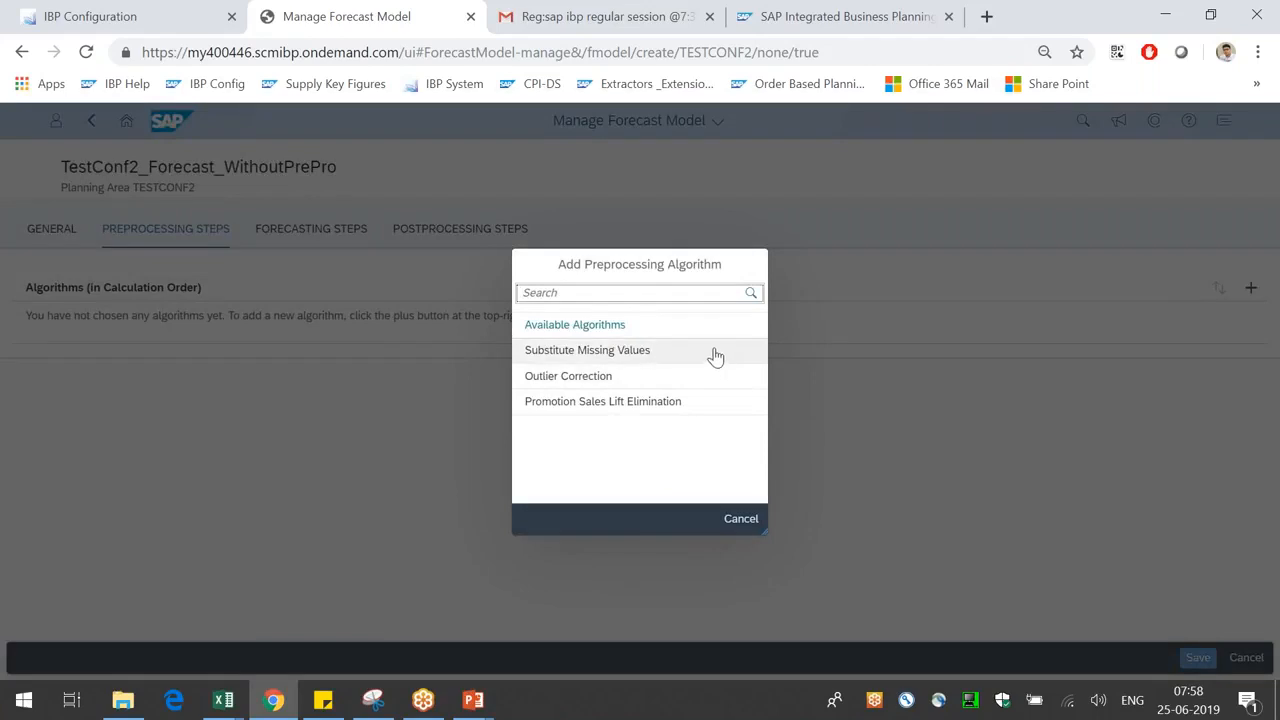
left_click(630, 357)
left_click(630, 357)
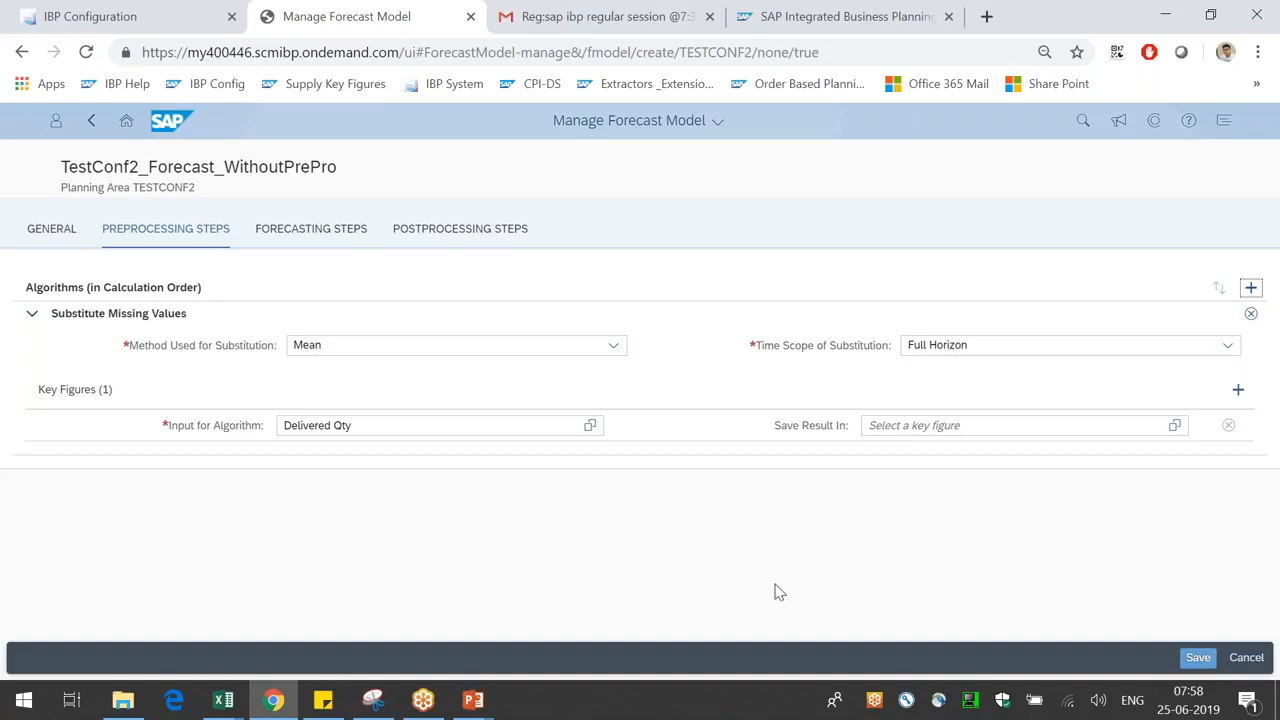
- Open the in-app help and browse its topics to display the Preprocessing Steps explanation
left_click(1186, 132)
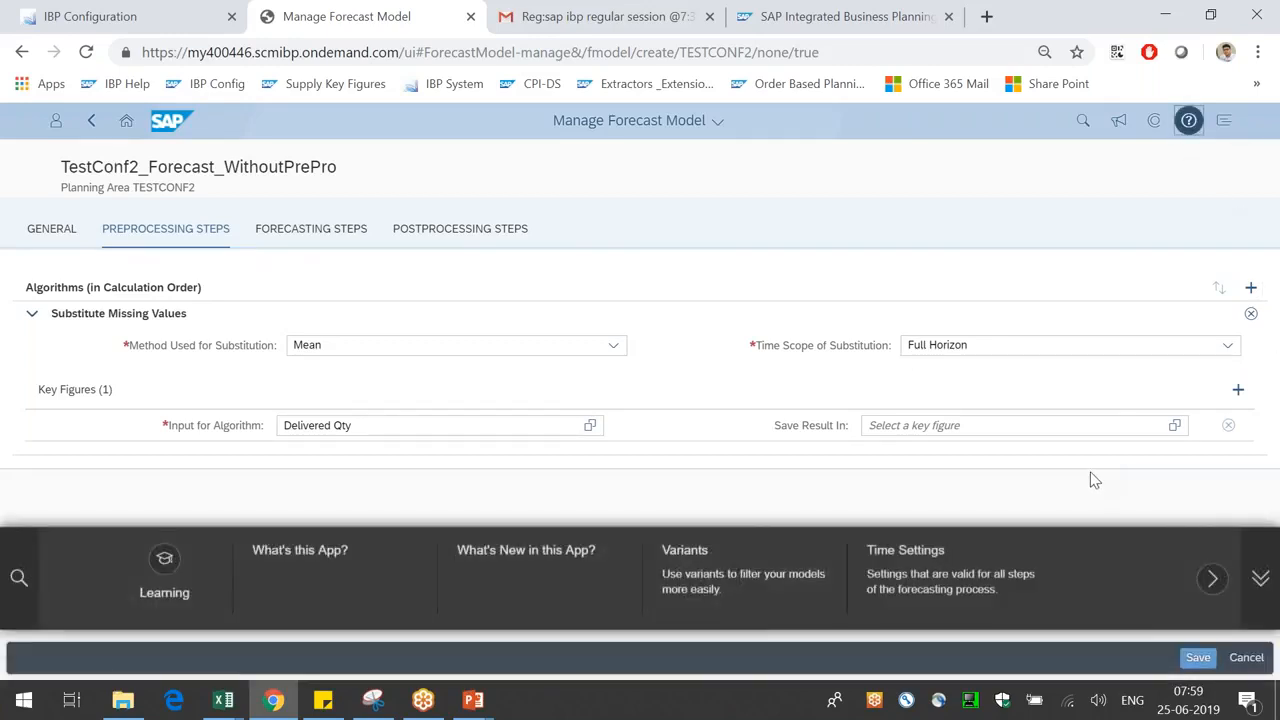
left_click(1034, 21)
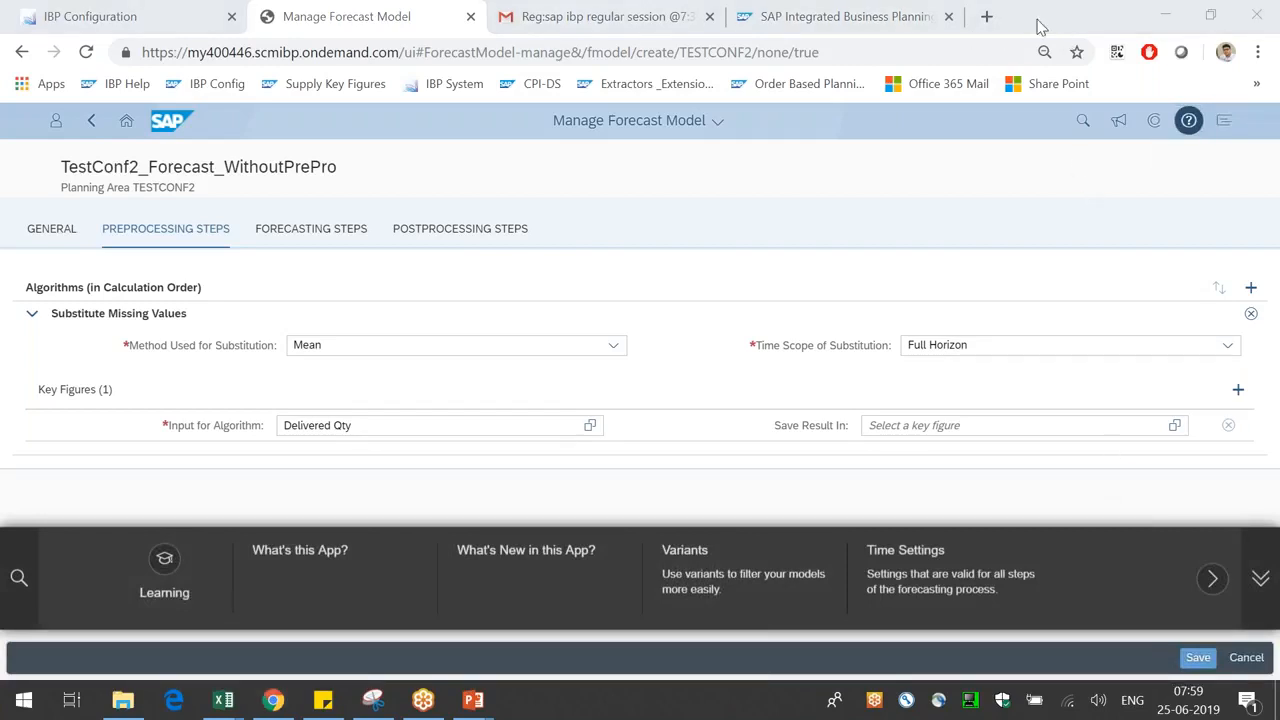
left_click(124, 289)
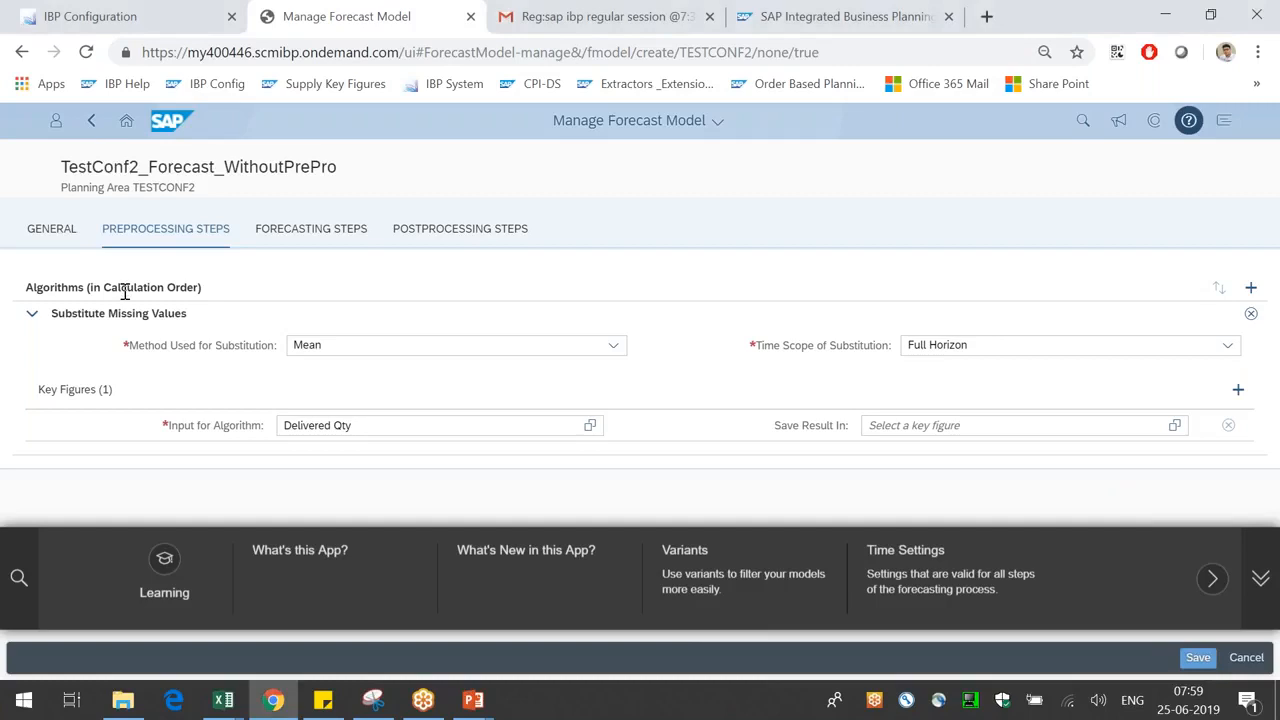
left_click(17, 590)
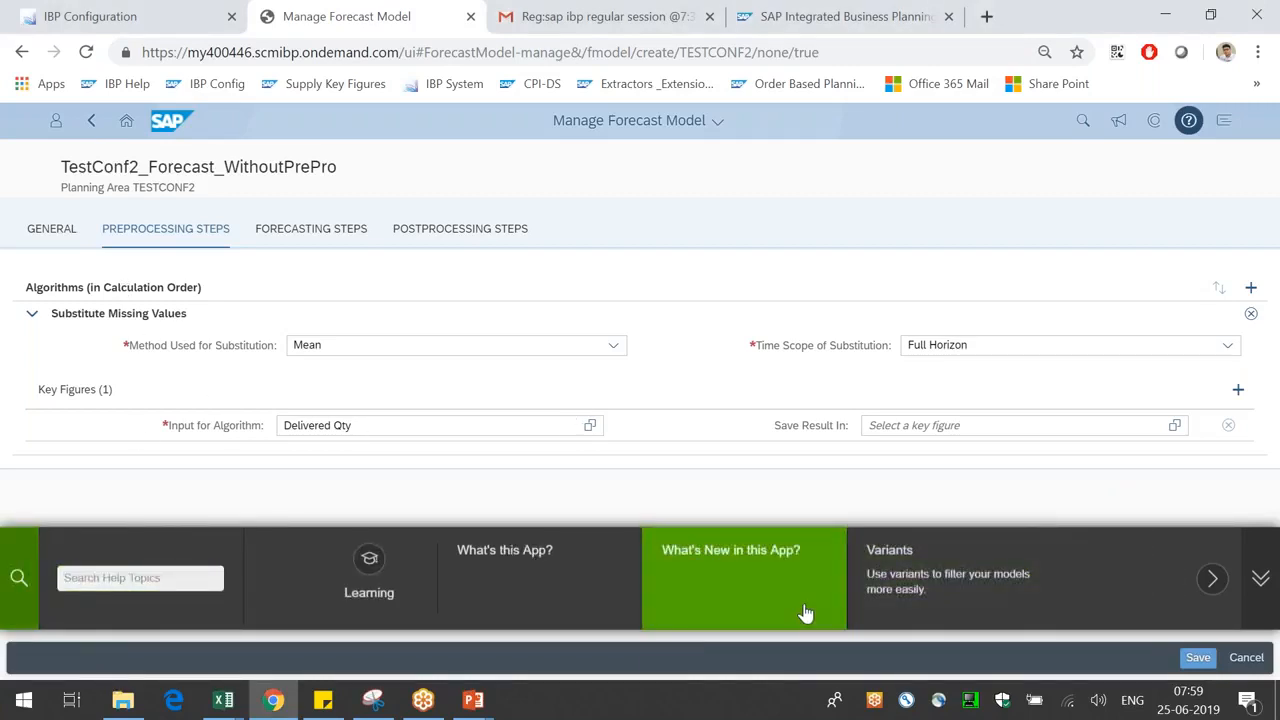
left_click(1212, 579)
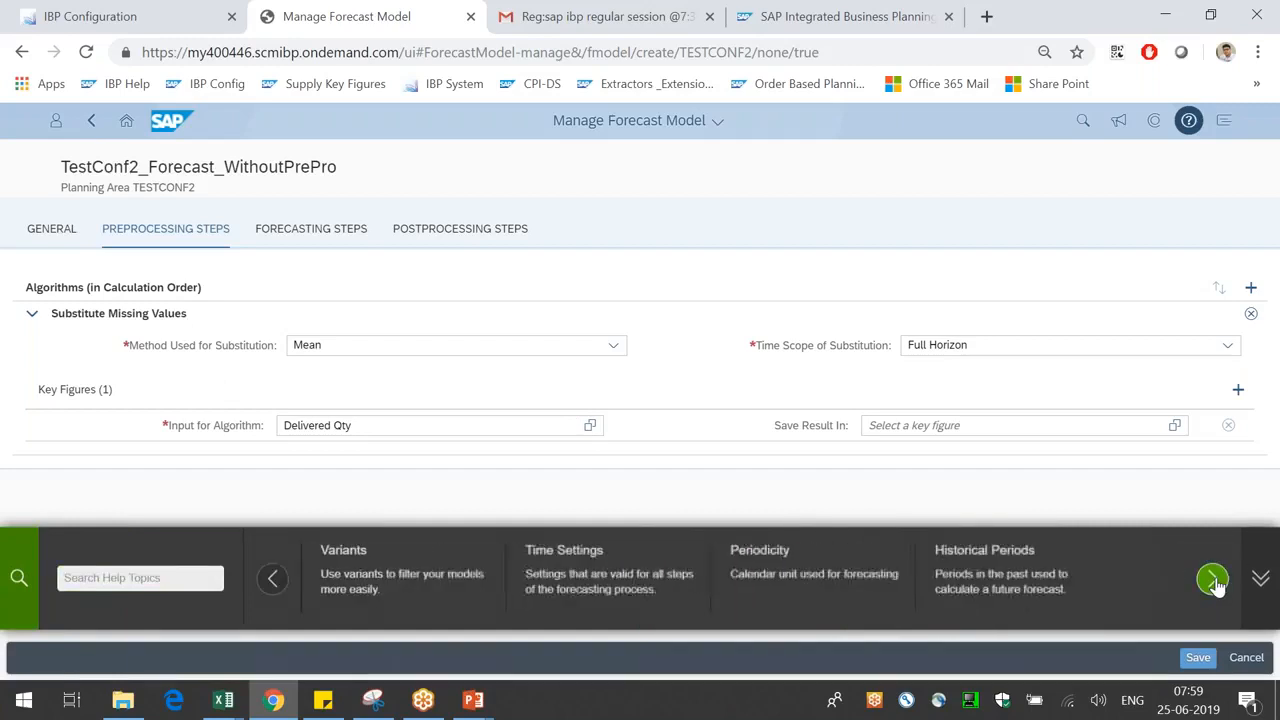
left_click(1212, 579)
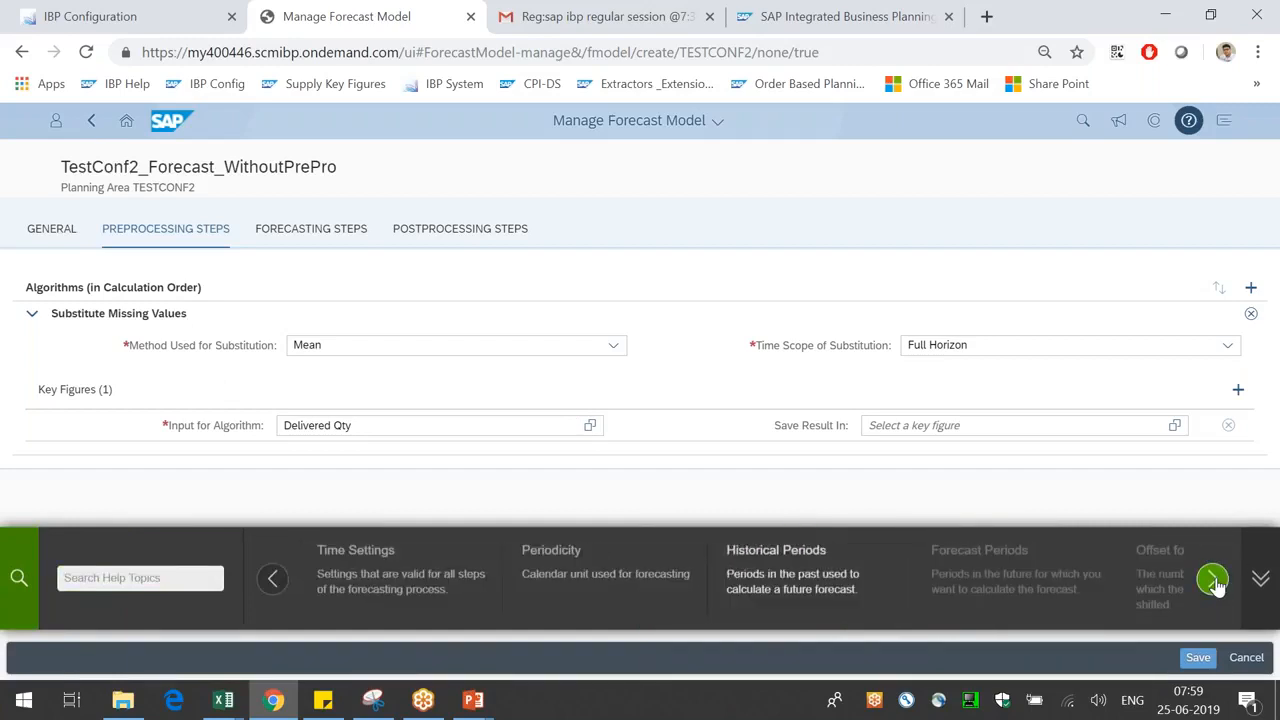
left_click(1212, 579)
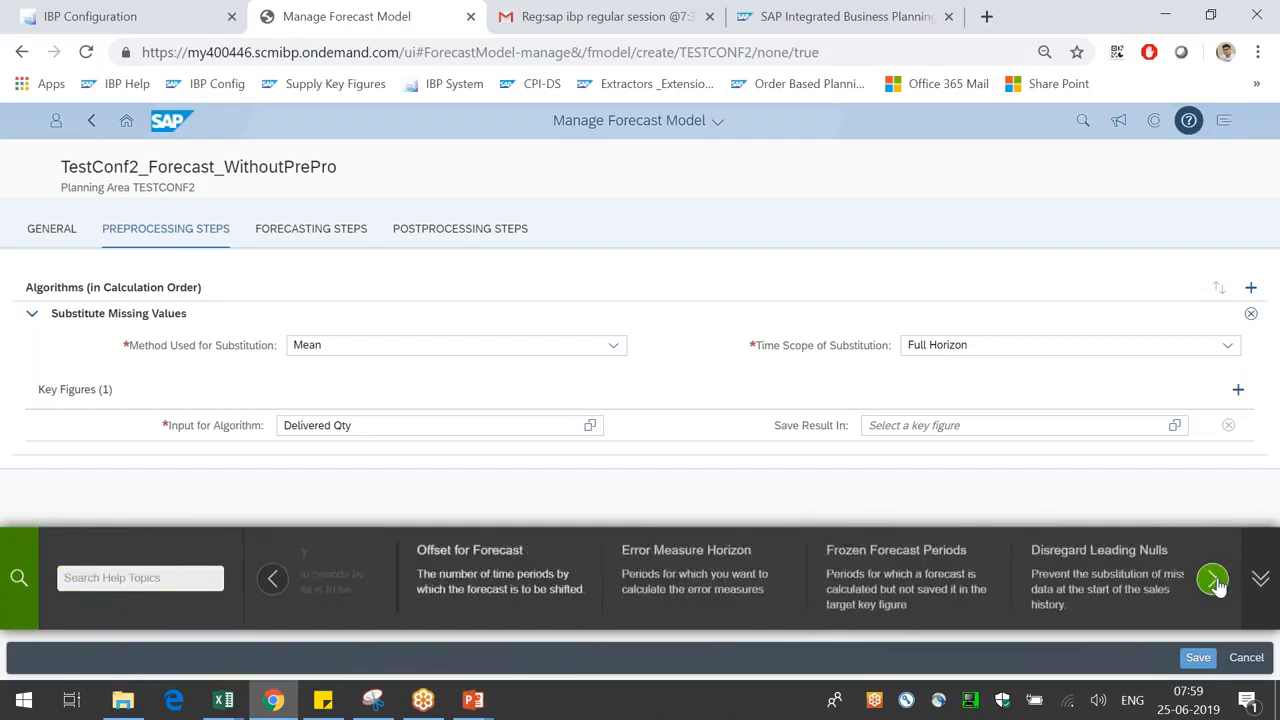
left_click(1212, 579)
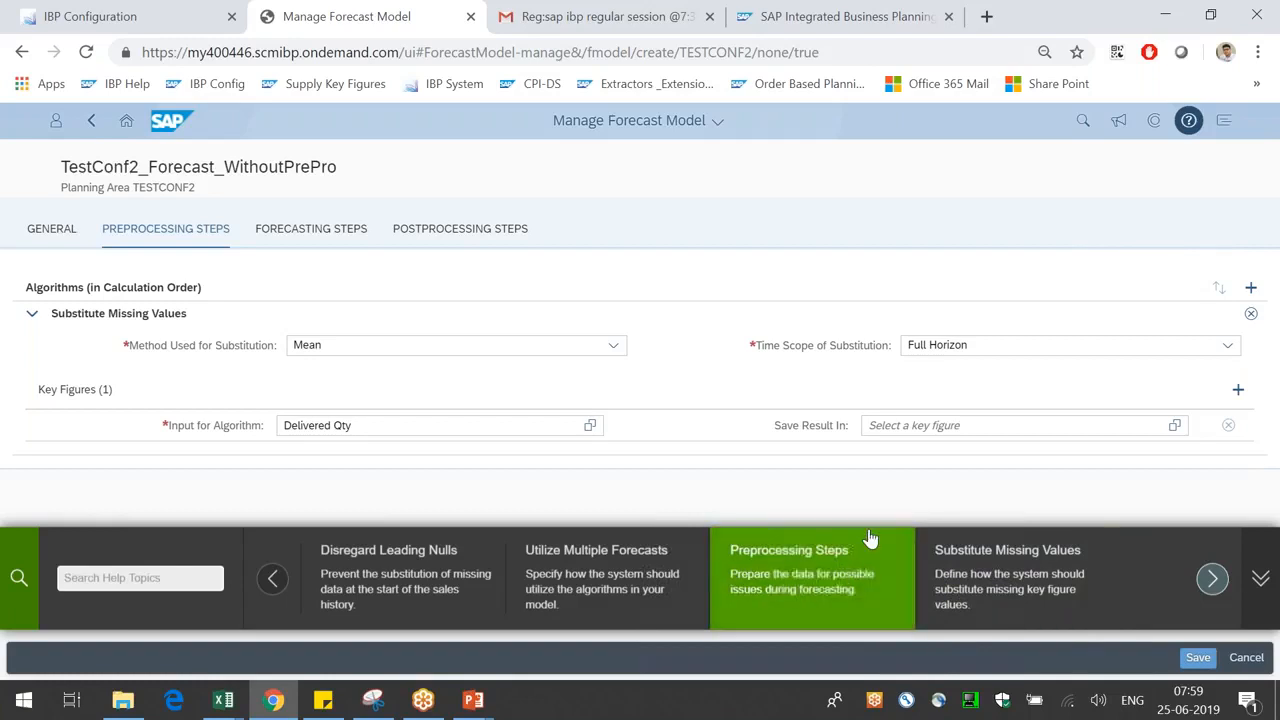
left_click(815, 587)
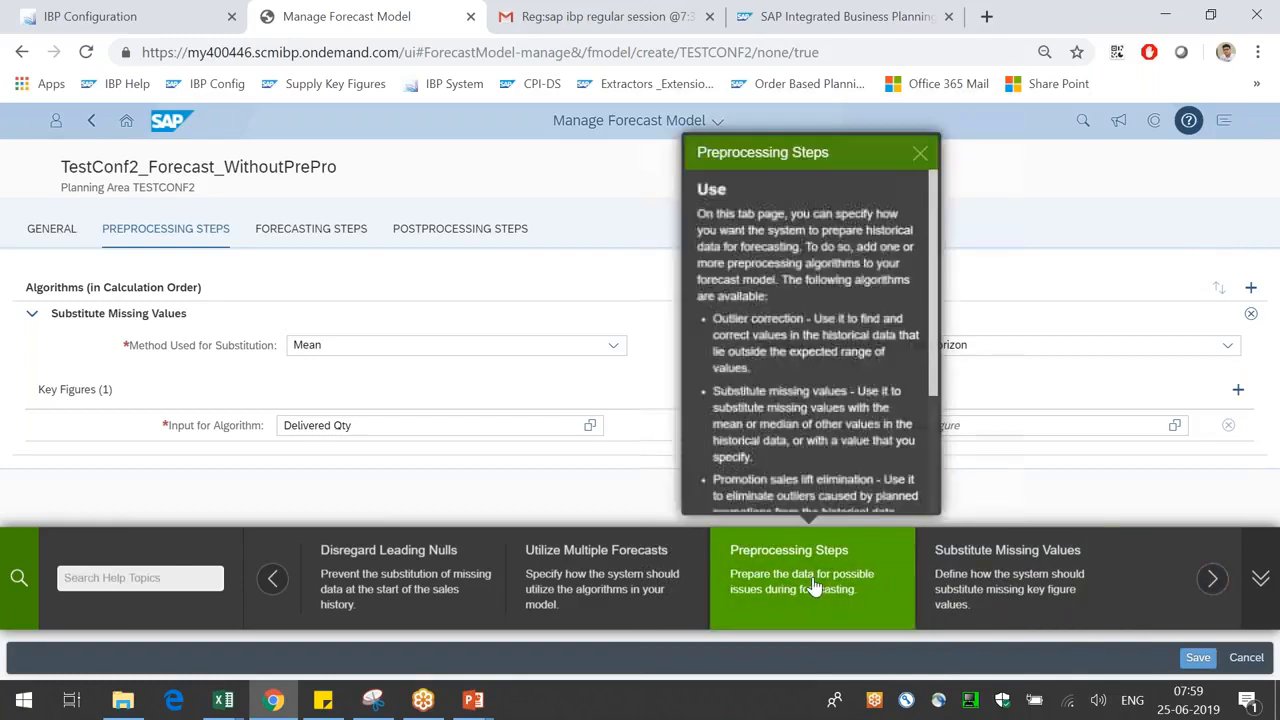
- Read the help text on how preprocessing algorithms prepare historical data for forecasting
left_click_drag(714, 213, 881, 240)
left_click(817, 219)
left_click(837, 262)
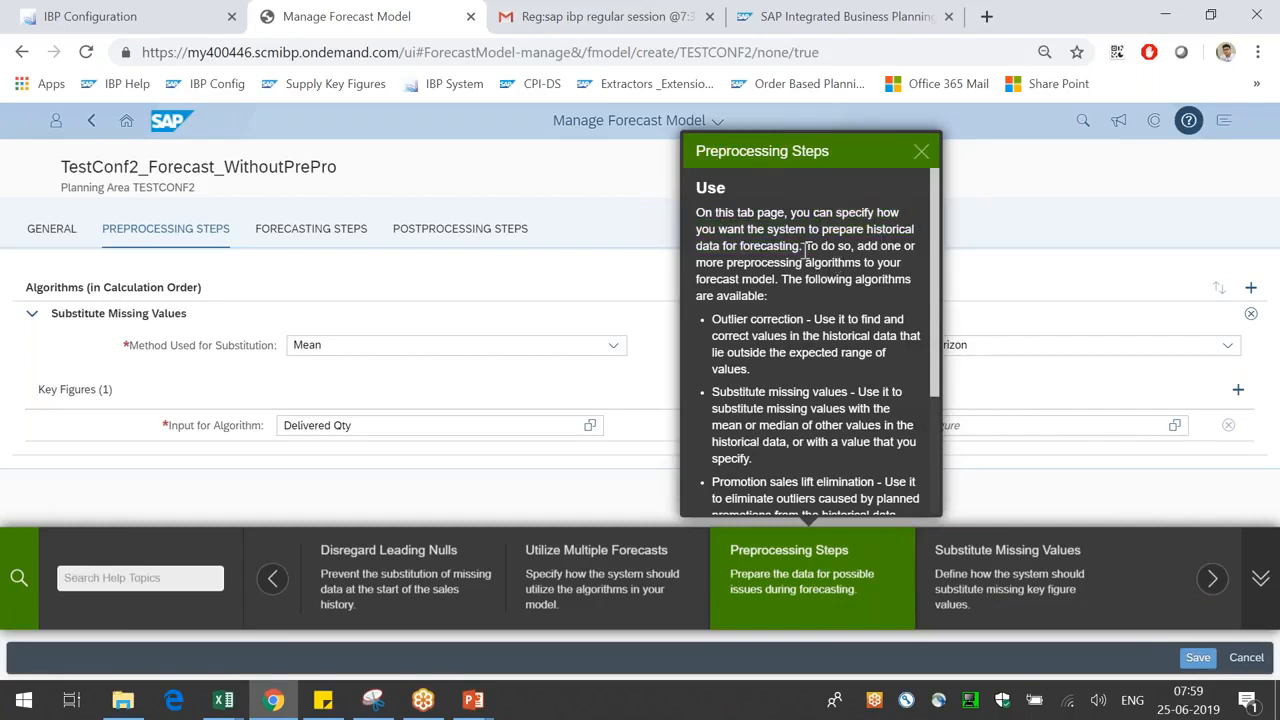
left_click_drag(800, 245, 834, 232)
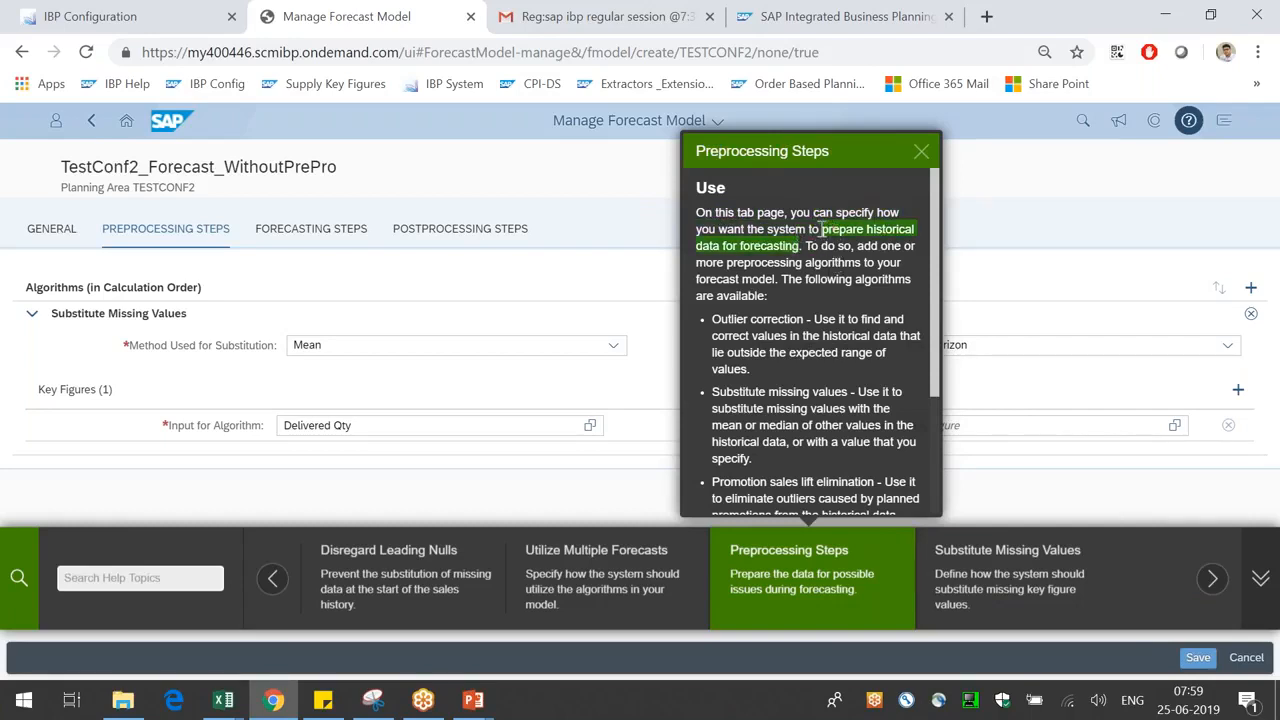
left_click(831, 282)
left_click_drag(806, 246, 878, 307)
left_click(814, 305)
- Read the help descriptions of outlier correction, missing value substitution and promotion sales lift elimination
scroll(880, 320, "down", 2)
scroll(880, 320, "up", 1)
left_click_drag(826, 241, 770, 314)
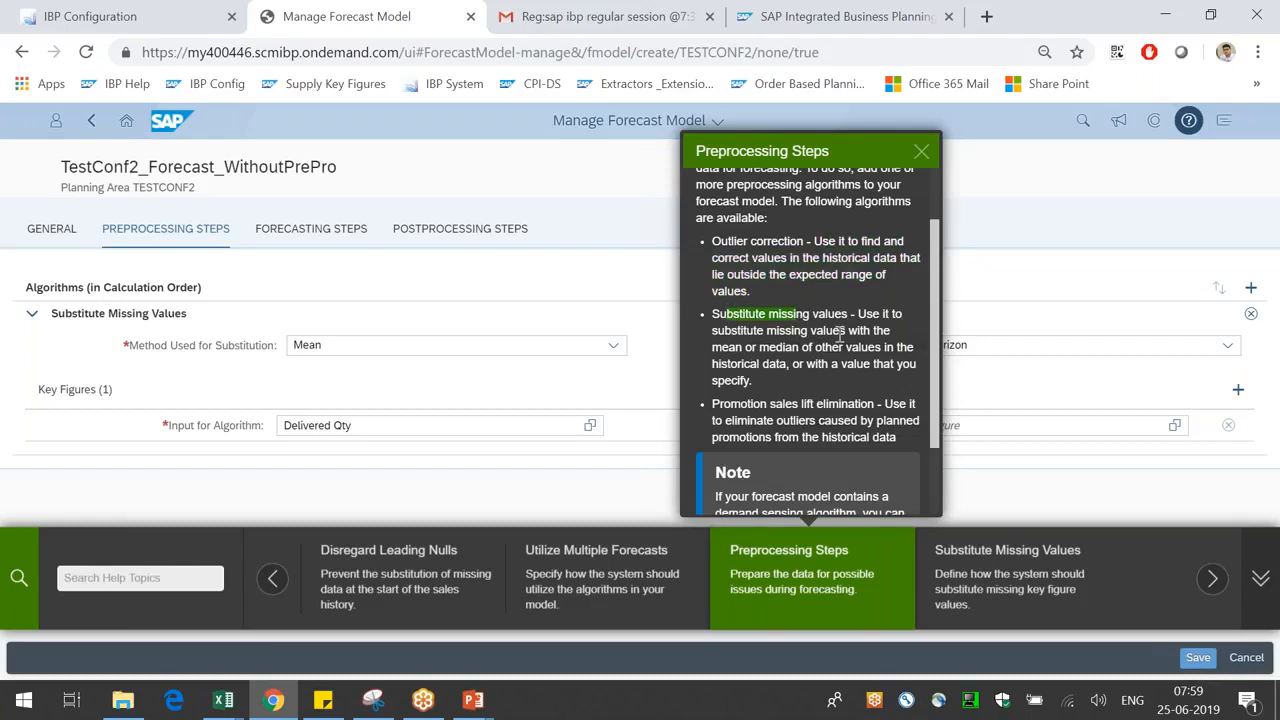
left_click_drag(858, 313, 843, 383)
left_click(756, 381)
left_click_drag(756, 381, 712, 314)
left_click(783, 331)
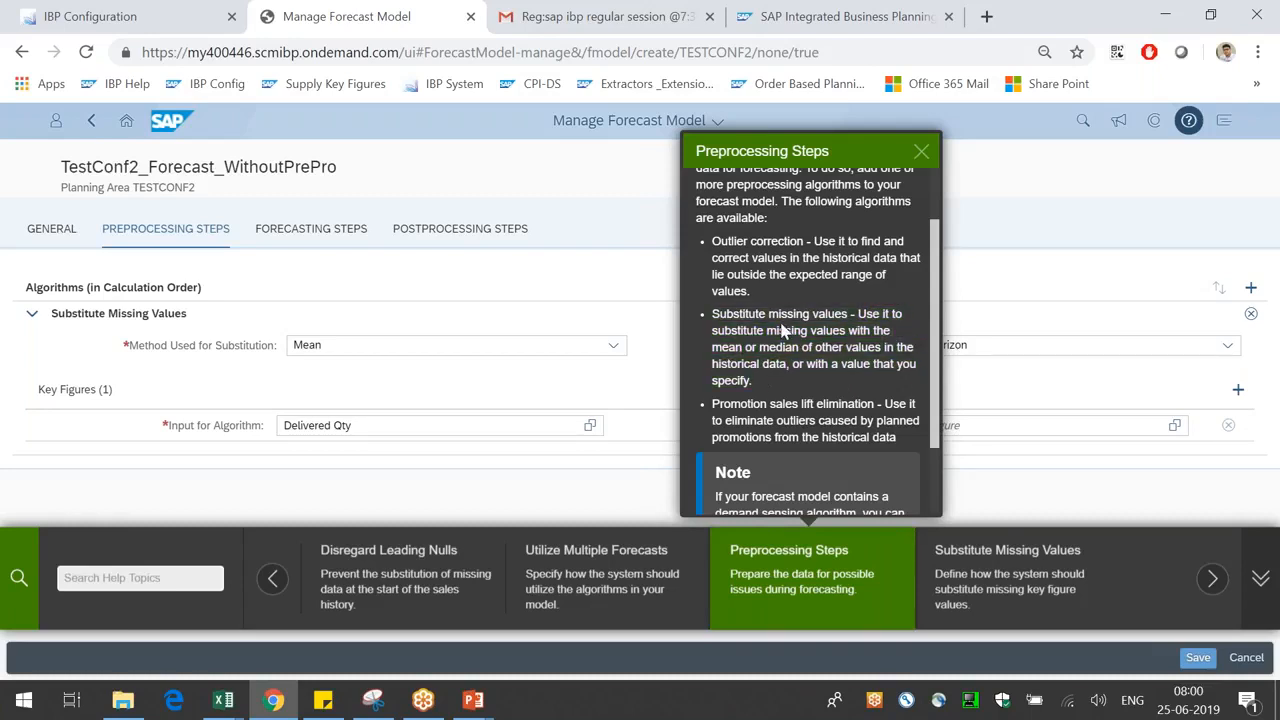
left_click_drag(719, 316, 849, 318)
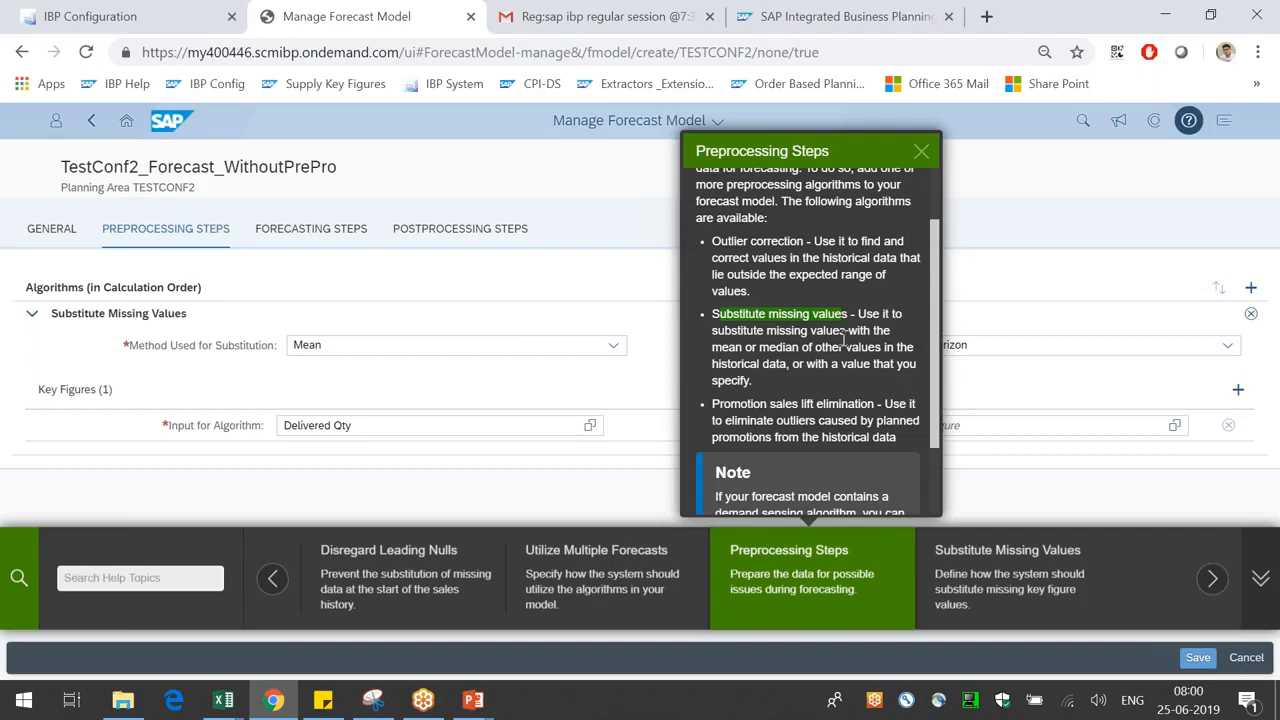
left_click(821, 352)
left_click_drag(733, 316, 802, 311)
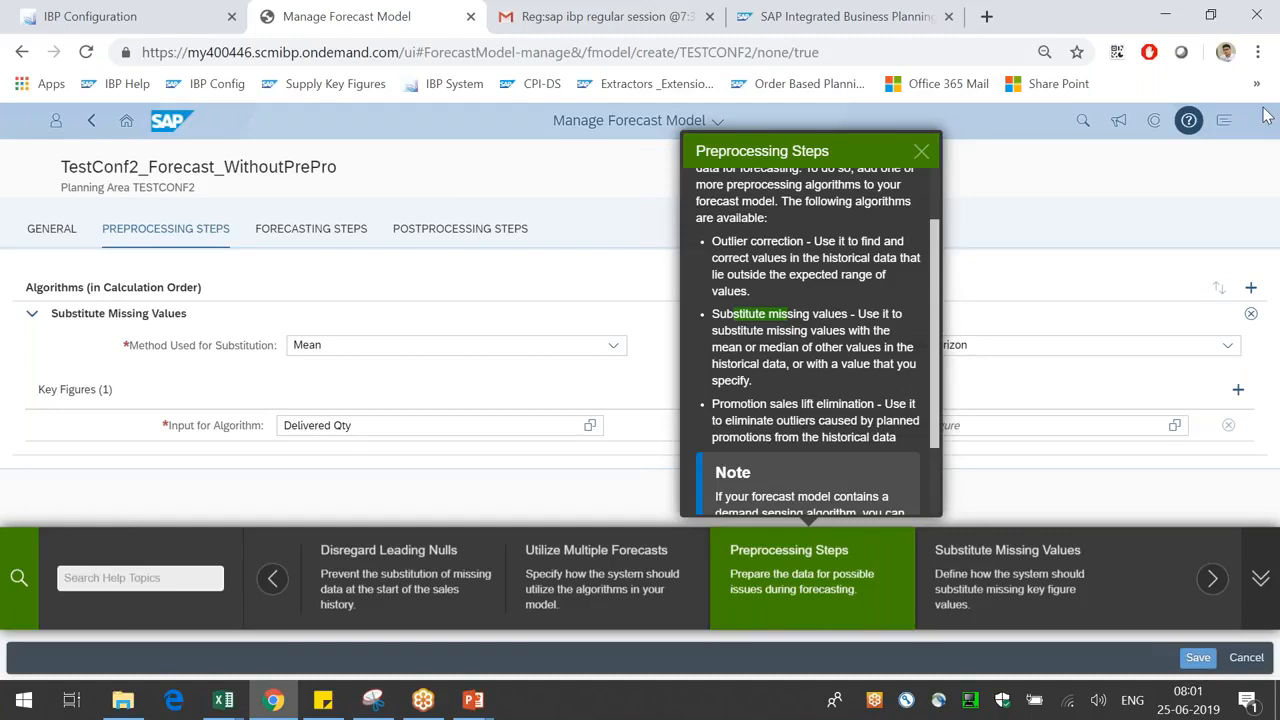
scroll(903, 372, "down", 2)
left_click_drag(885, 304, 899, 342)
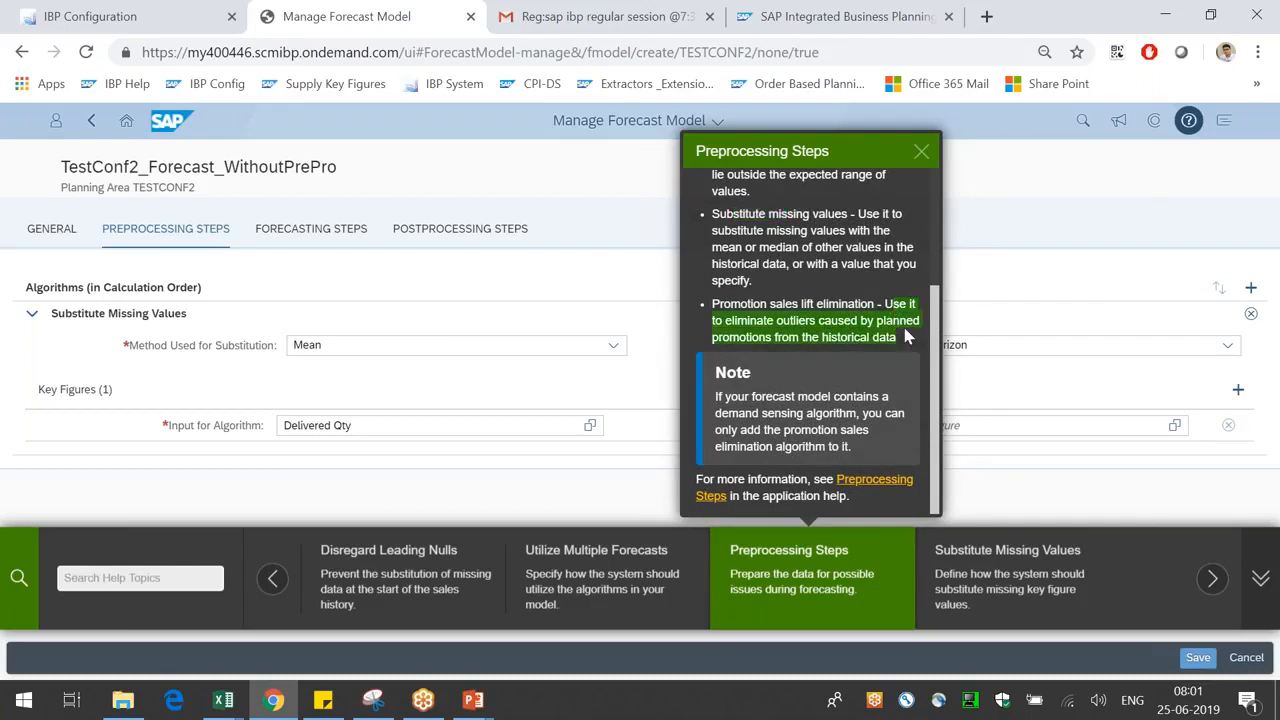
- Read the Substitute Missing Values help topic through its Key Figures section, and close the help
left_click(921, 151)
left_click(1036, 580)
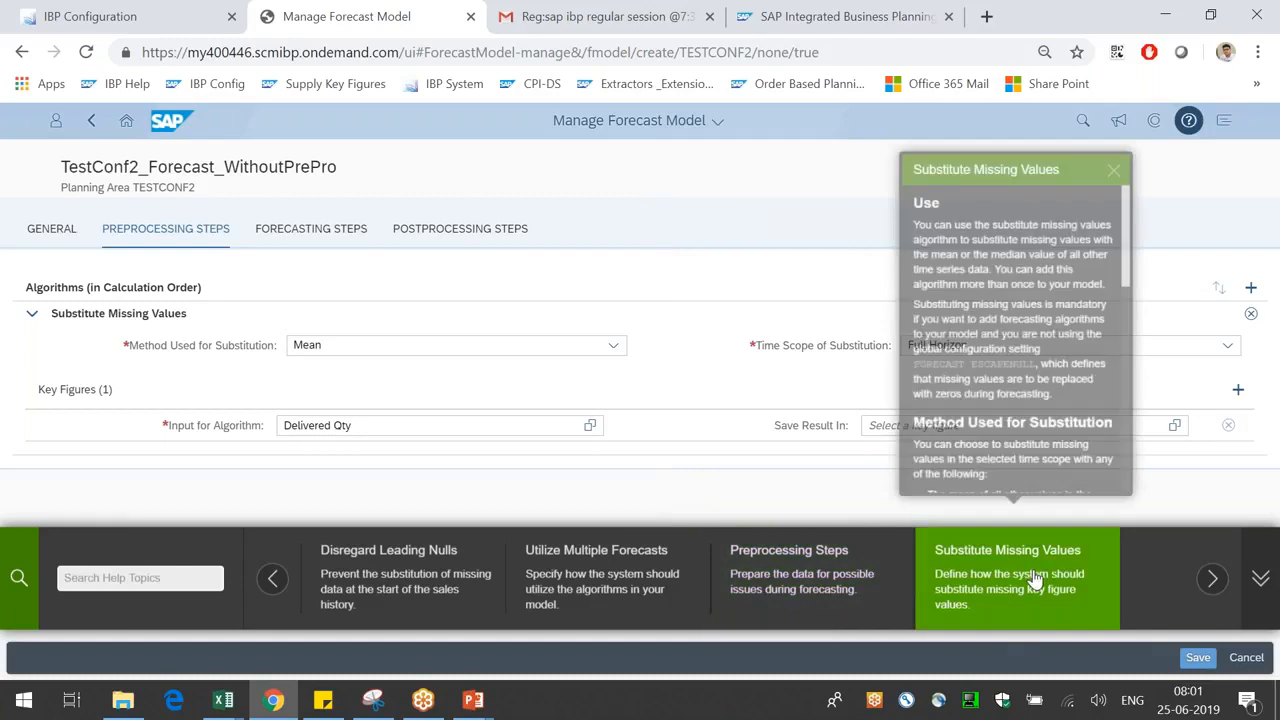
scroll(1040, 455, "down", 6)
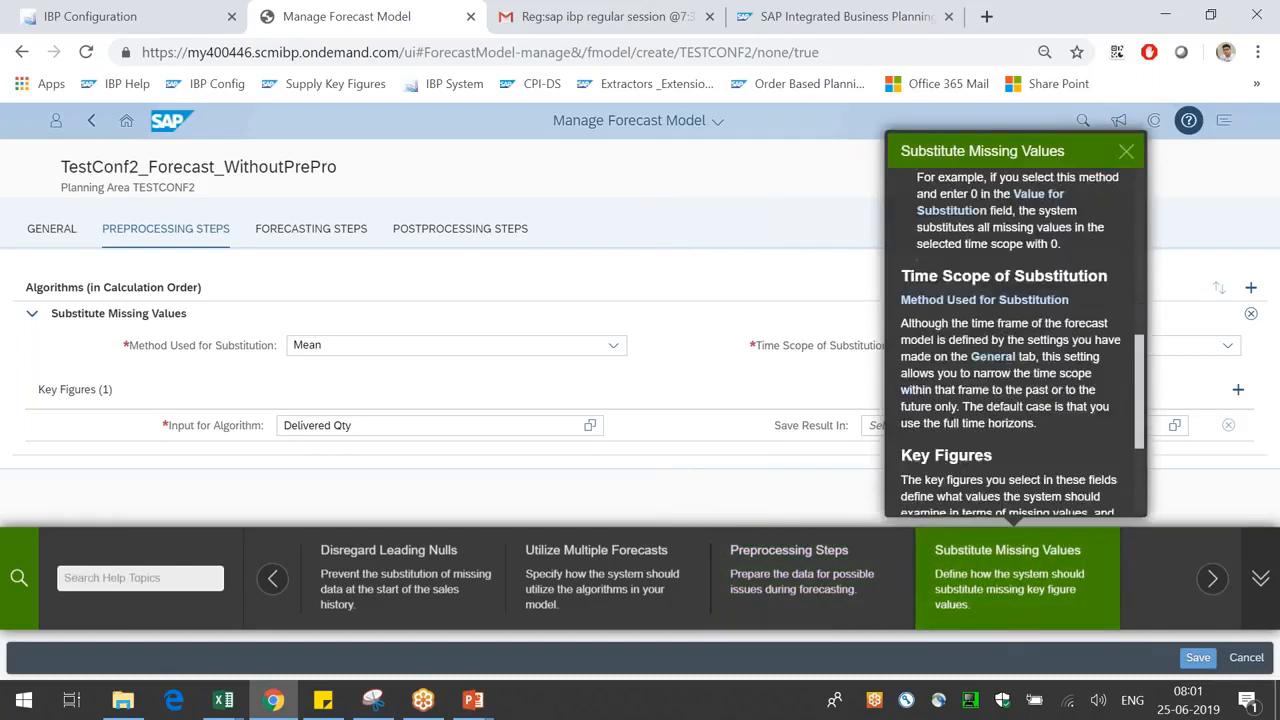
scroll(1110, 233, "down", 2)
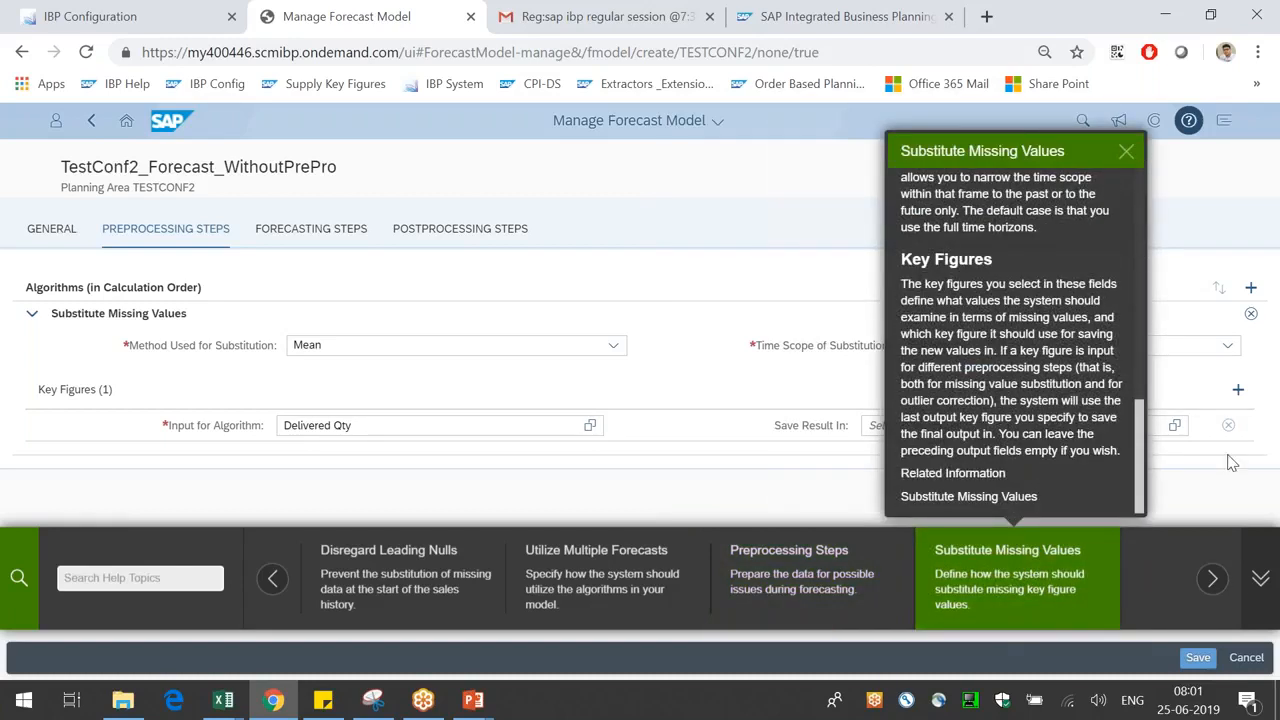
left_click(1126, 151)
left_click(1210, 582)
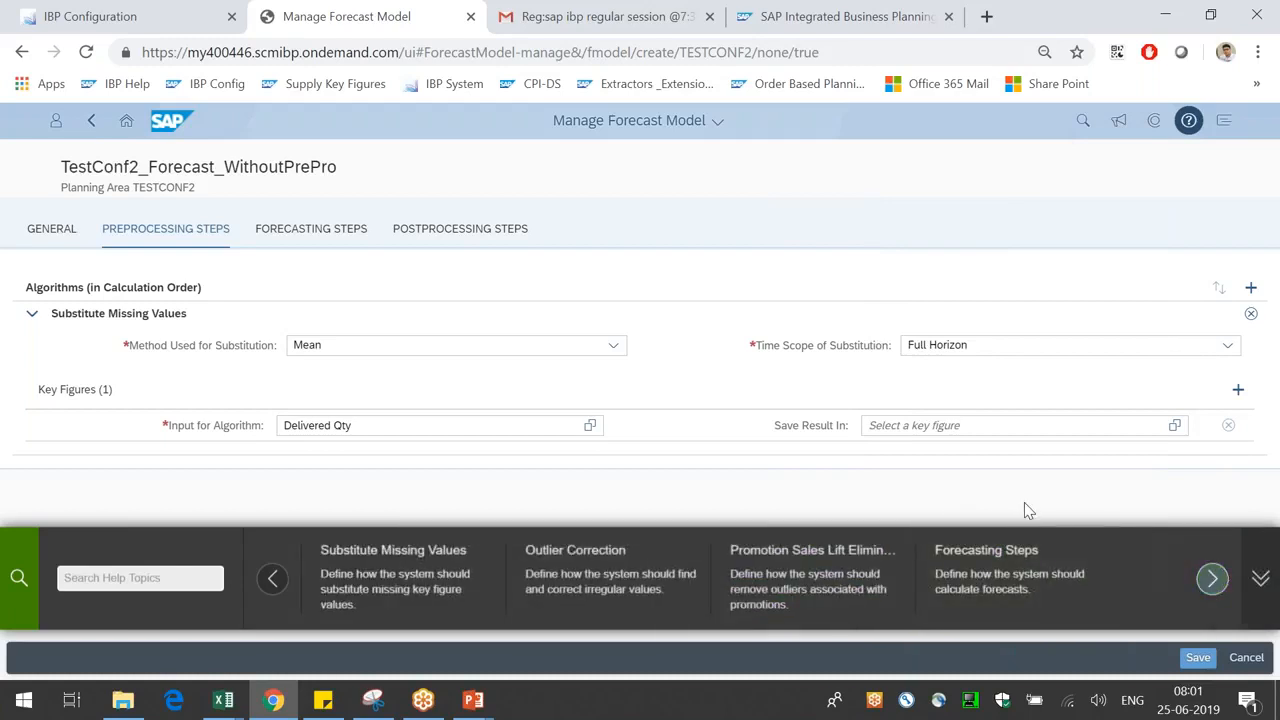
left_click(1260, 582)
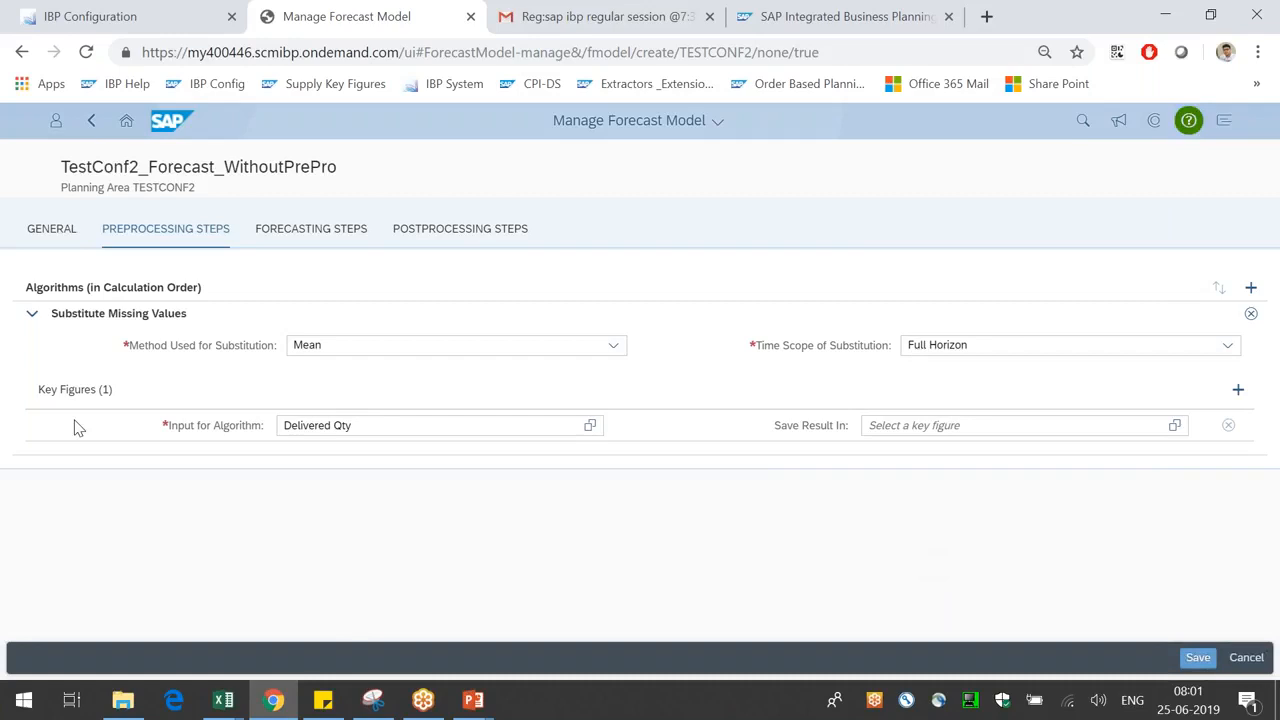
- Remove the Substitute Missing Values algorithm from the preprocessing steps and confirm the deletion
left_click(1252, 315)
left_click(745, 429)
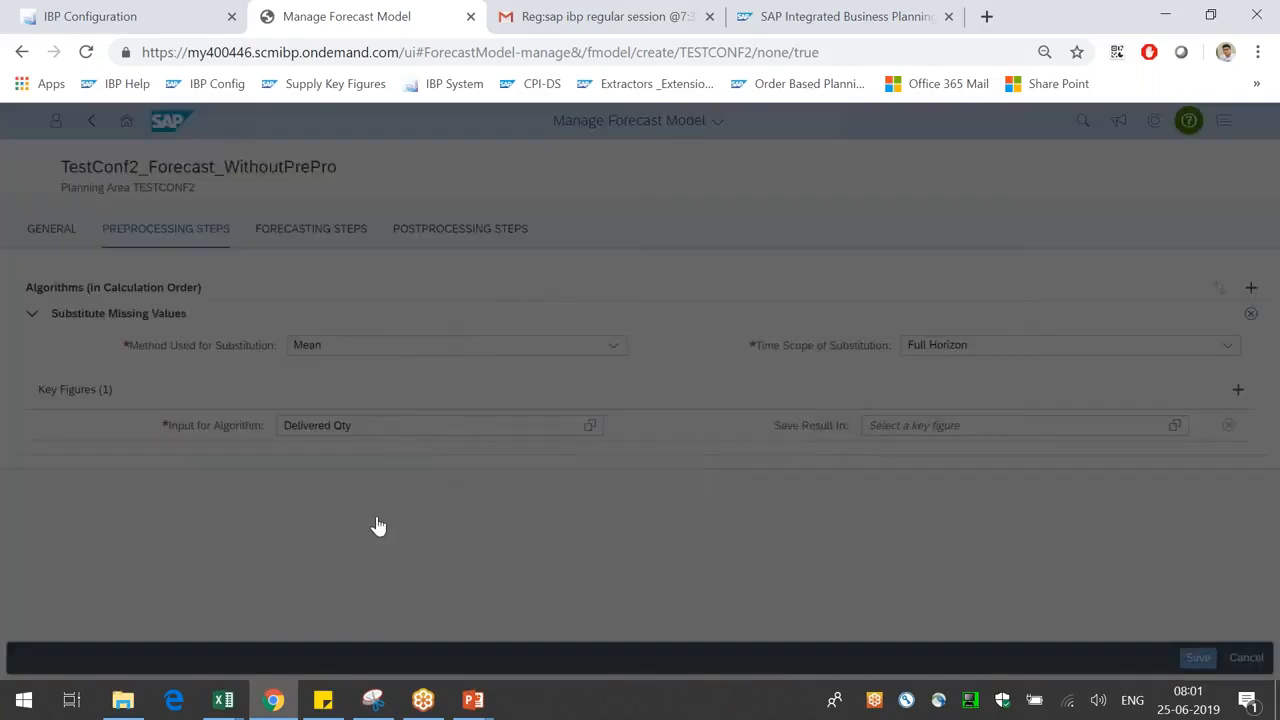
left_click_drag(240, 169, 326, 169)
left_click(328, 170)
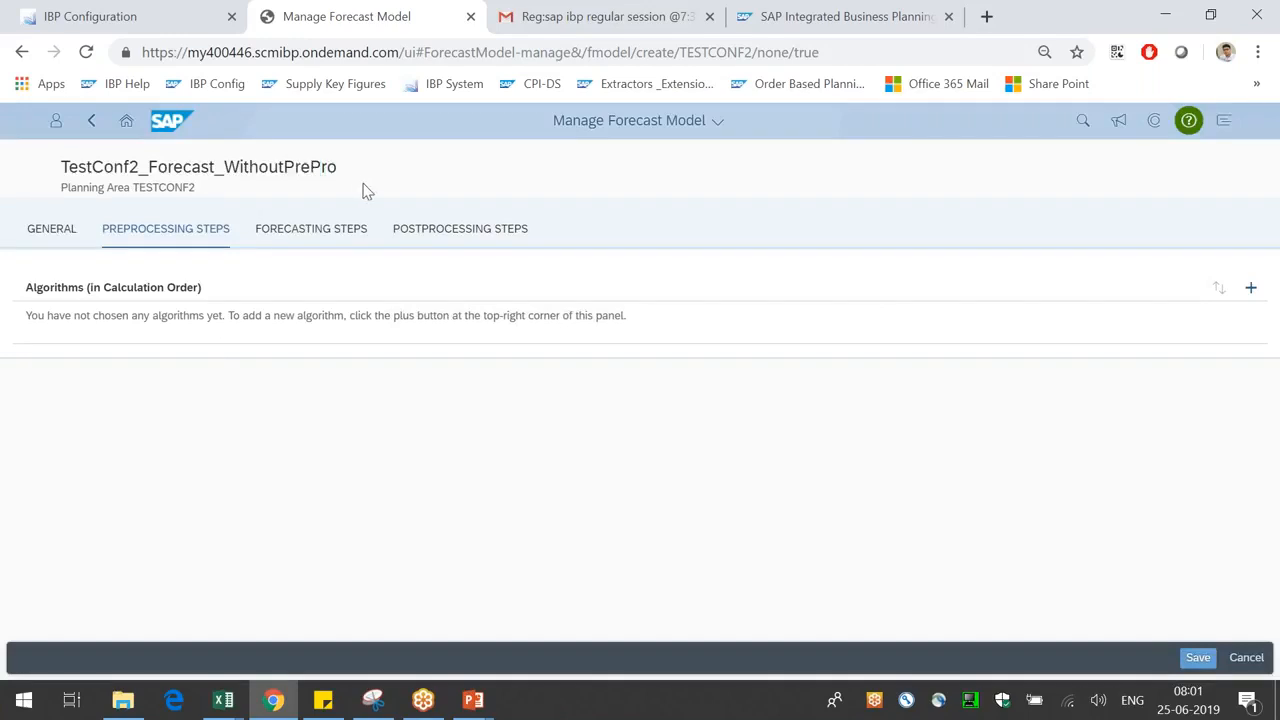
- Set Actuals Qty as the main input for the model's forecasting steps
left_click(284, 243)
left_click_drag(38, 296, 209, 332)
left_click_drag(121, 377, 179, 377)
left_click(343, 332)
type("actuals Price")
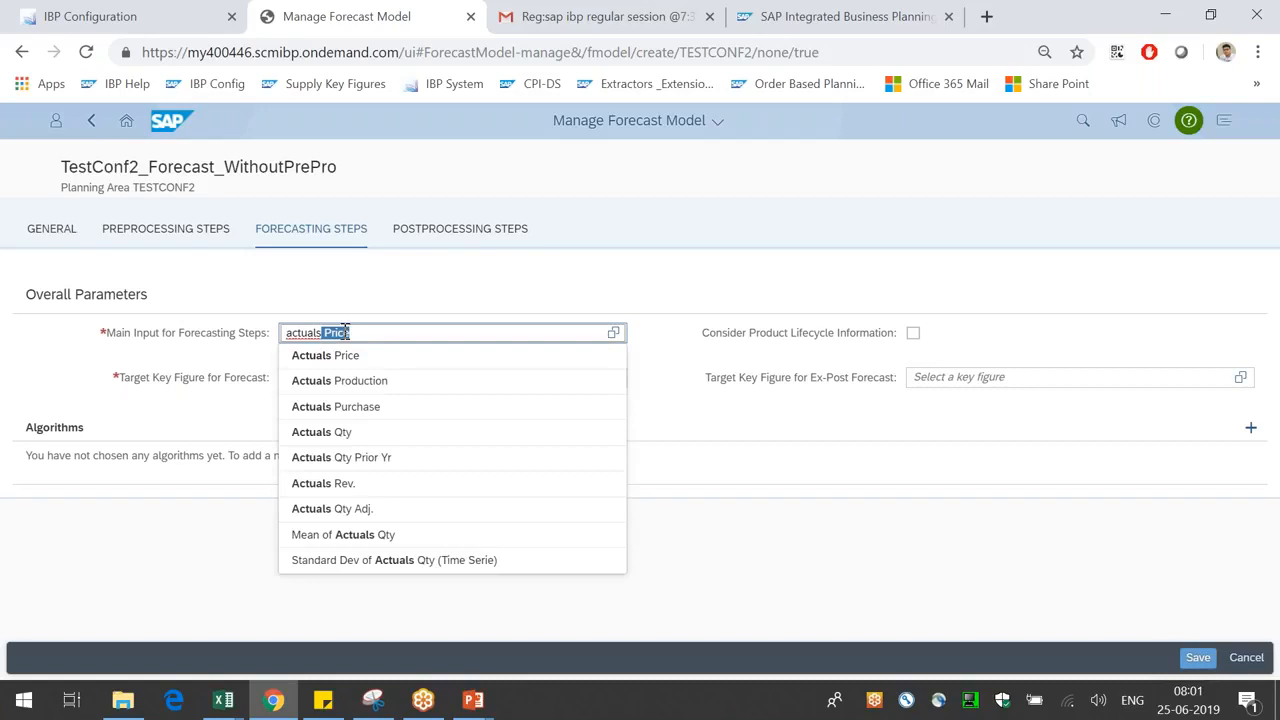
left_click(412, 434)
- Set Statistical Fcst Qty as the target key figure for the forecast
left_click(396, 381)
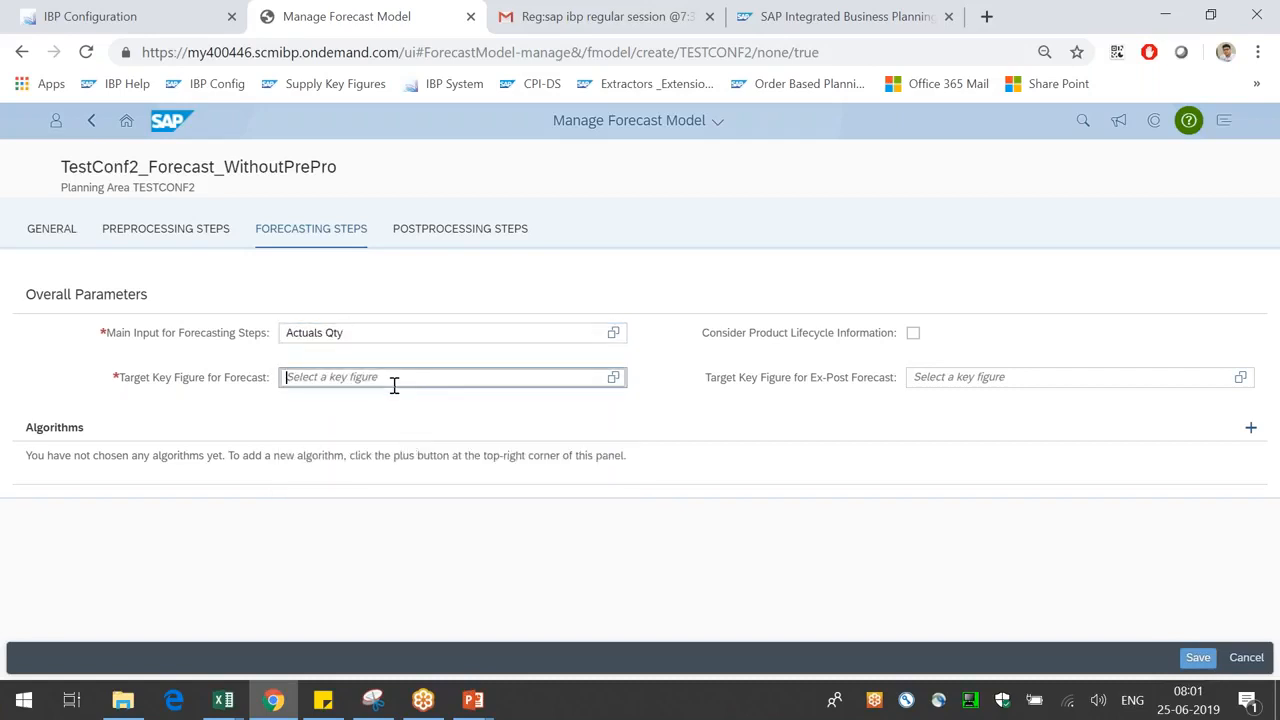
type("statistical Fcst Qty")
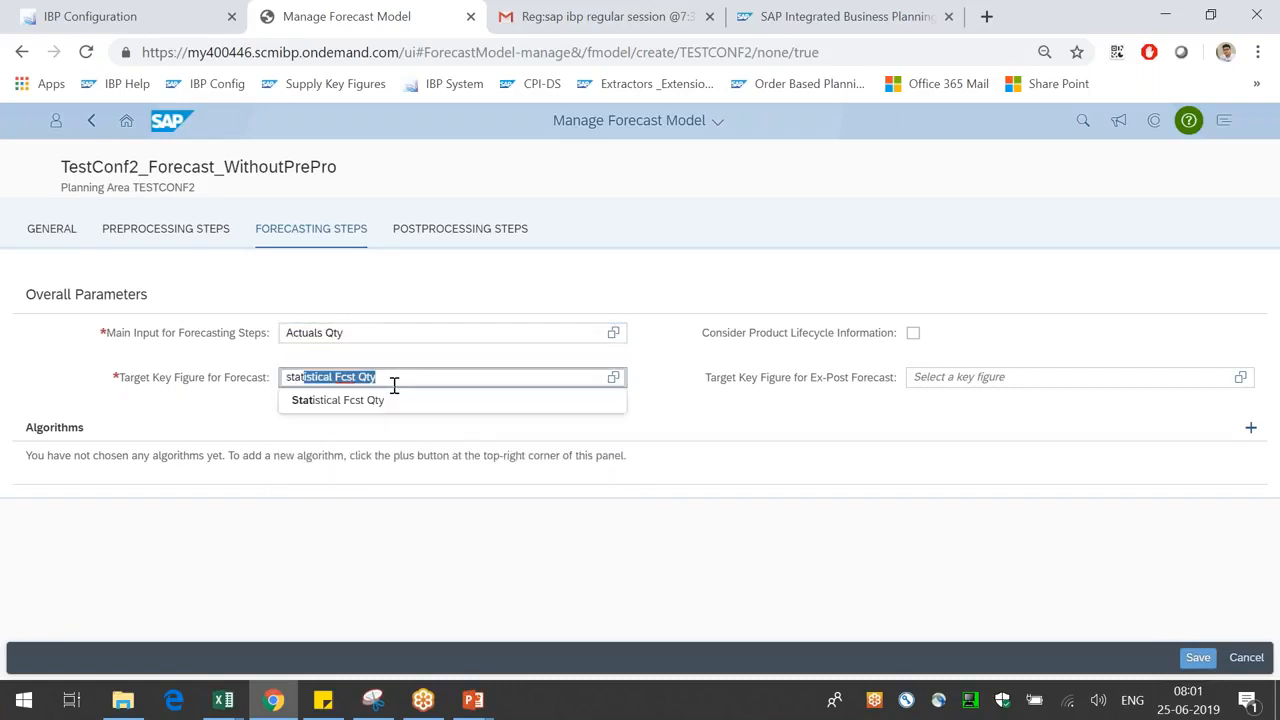
left_click(371, 401)
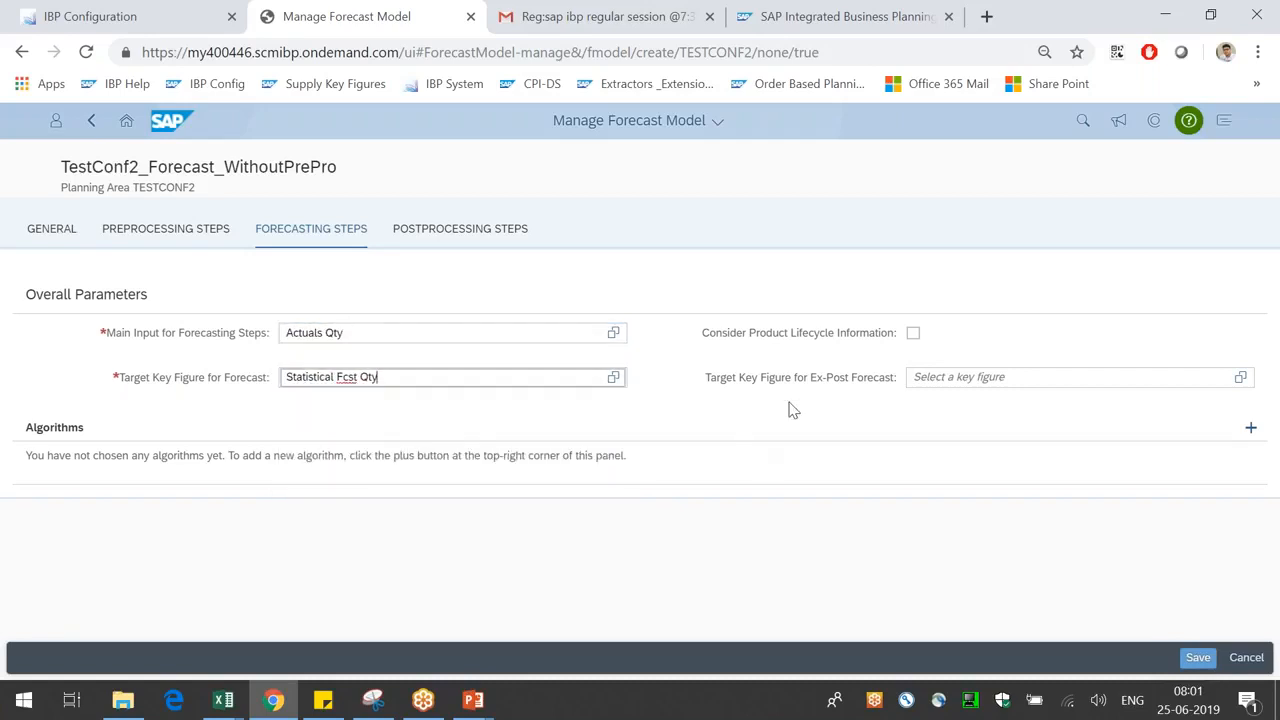
- Review the product lifecycle option, the ex-post forecast target field and the instructions for adding forecasting algorithms
left_click_drag(752, 333, 876, 334)
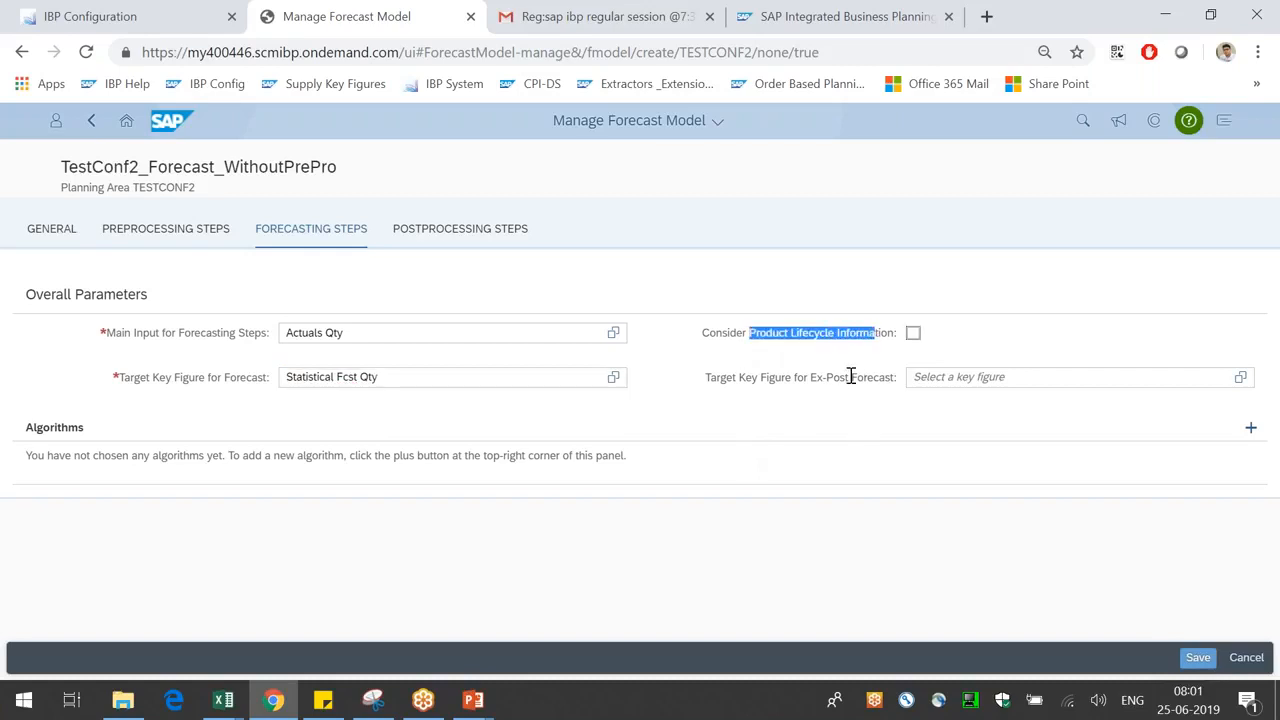
left_click_drag(740, 377, 827, 377)
left_click(874, 379)
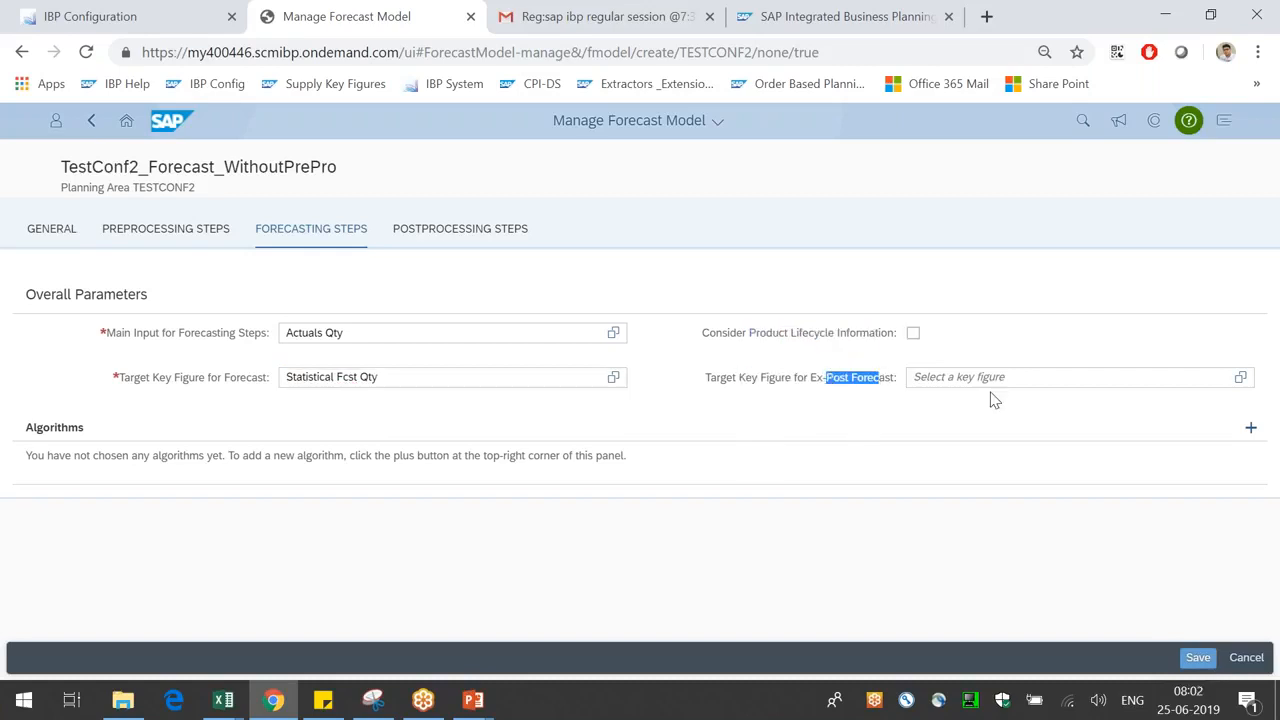
left_click(1017, 376)
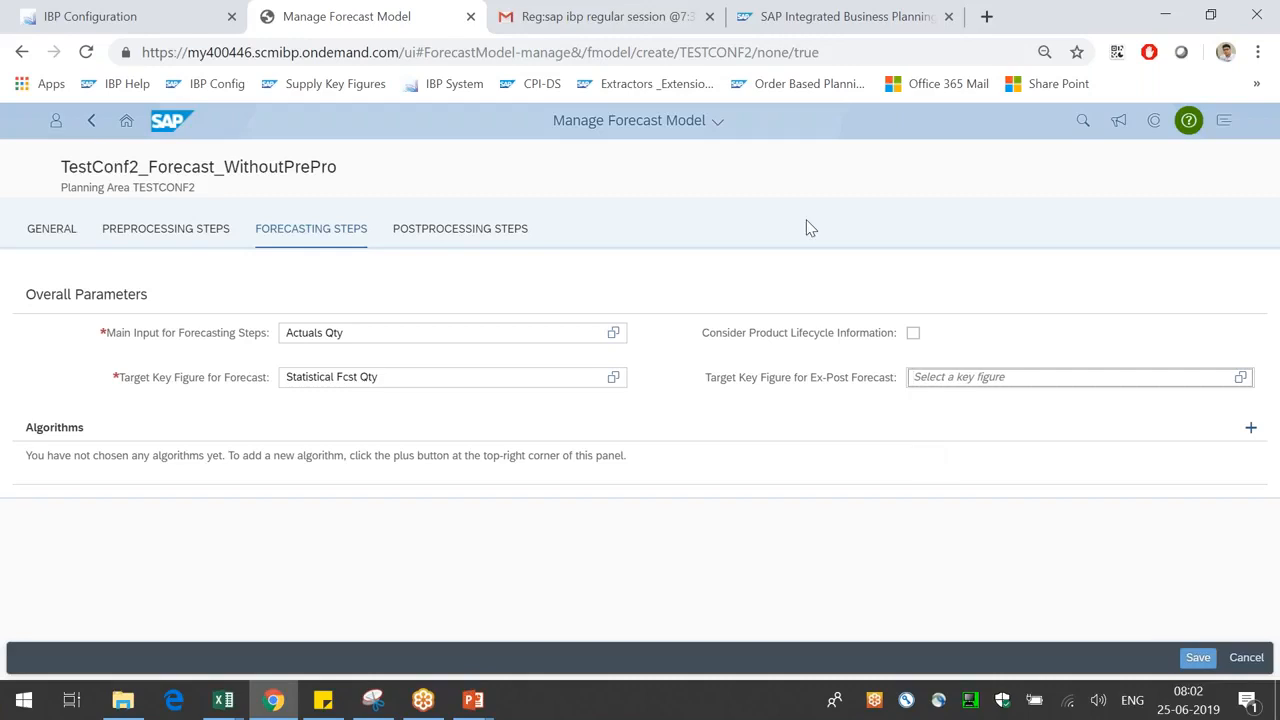
left_click_drag(52, 296, 108, 300)
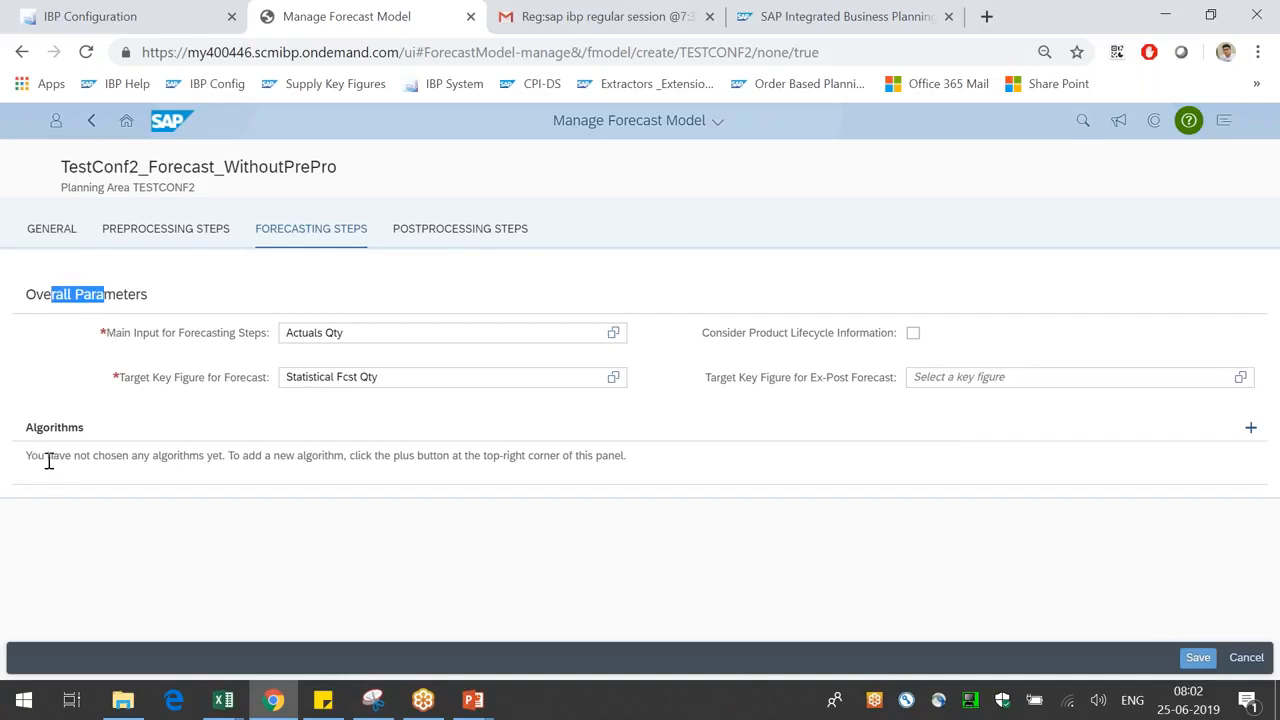
left_click_drag(30, 456, 300, 457)
left_click(241, 456)
left_click_drag(384, 457, 423, 457)
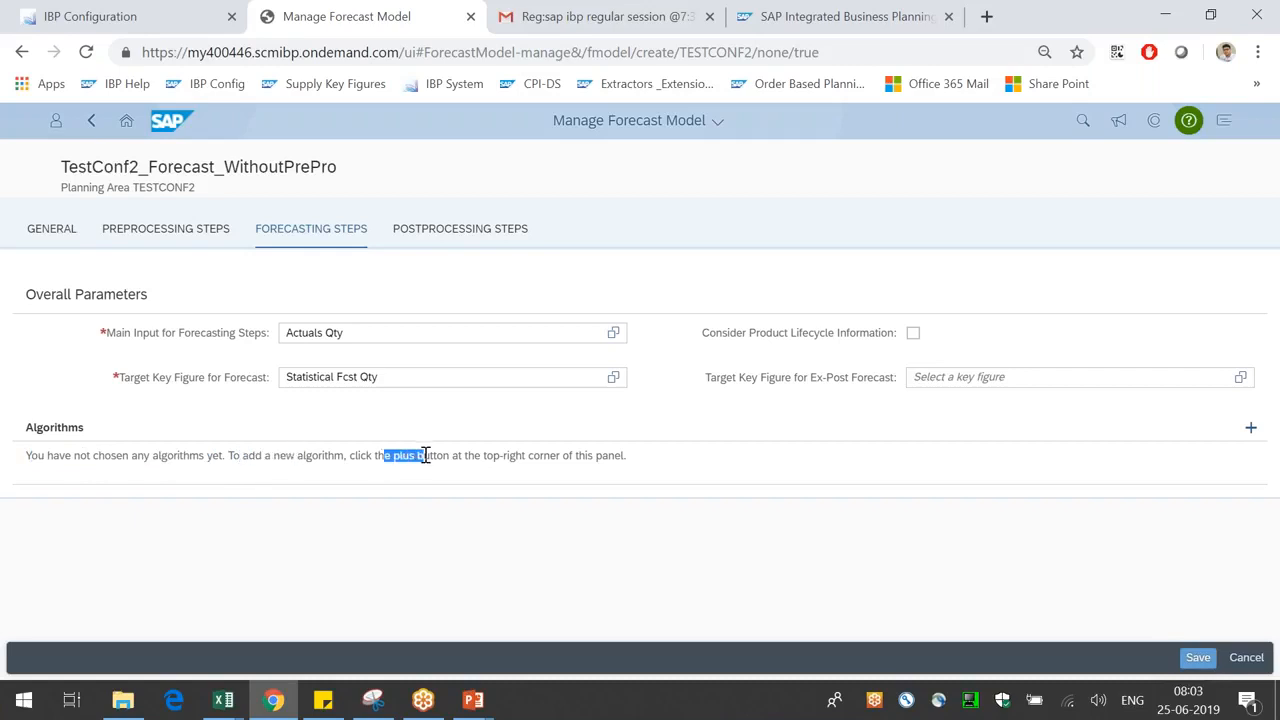
- Add the Auto-ARIMA/SARIMA algorithm to the model's forecasting steps
left_click(461, 459)
left_click(1251, 428)
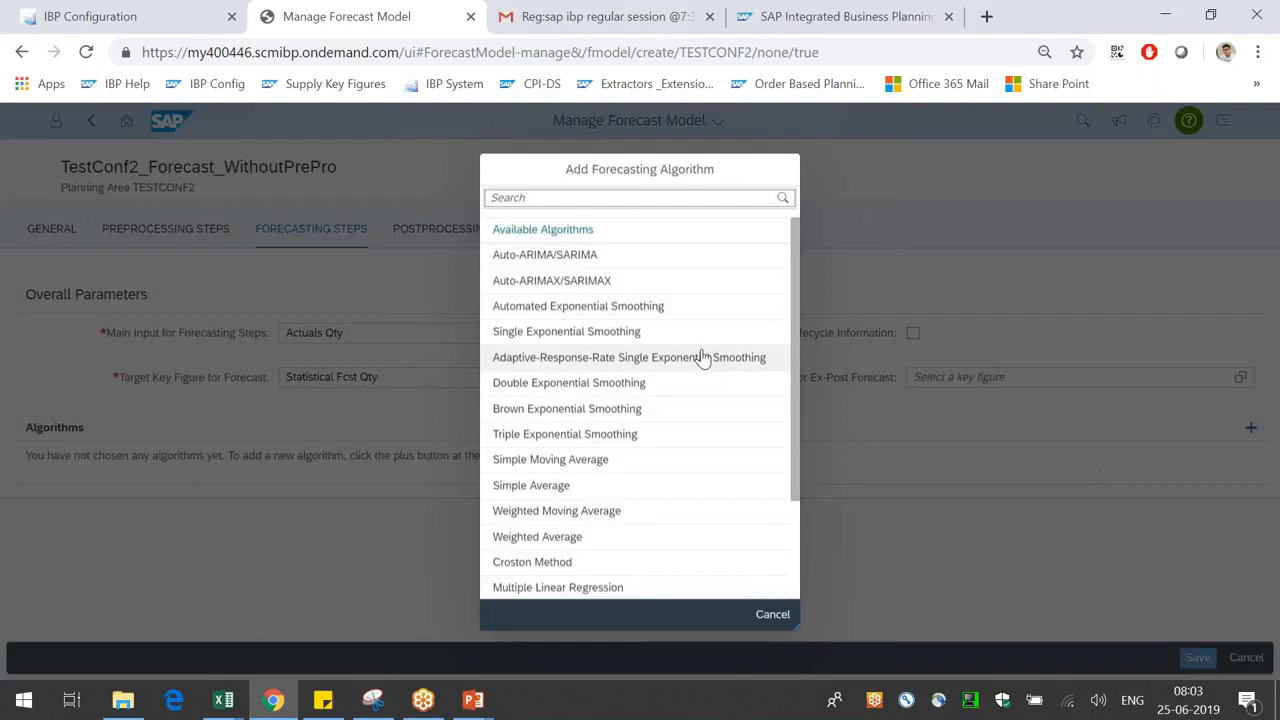
scroll(733, 400, "down", 3)
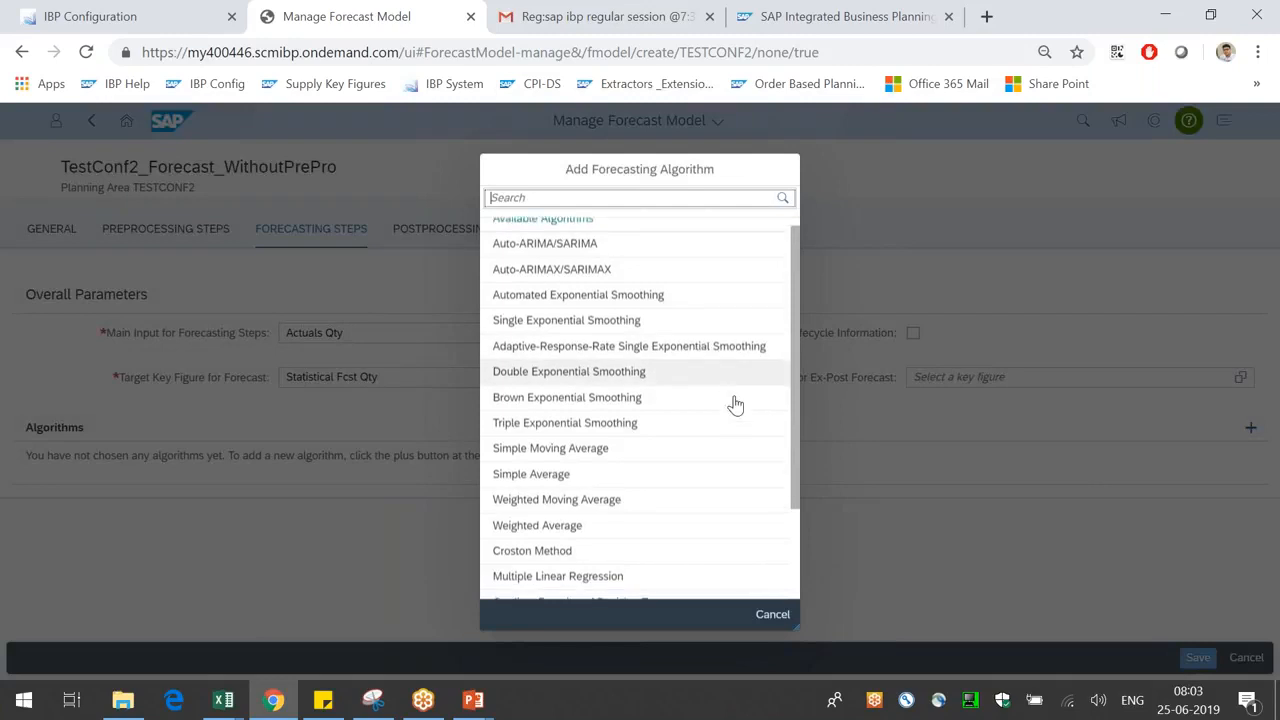
scroll(735, 404, "up", 3)
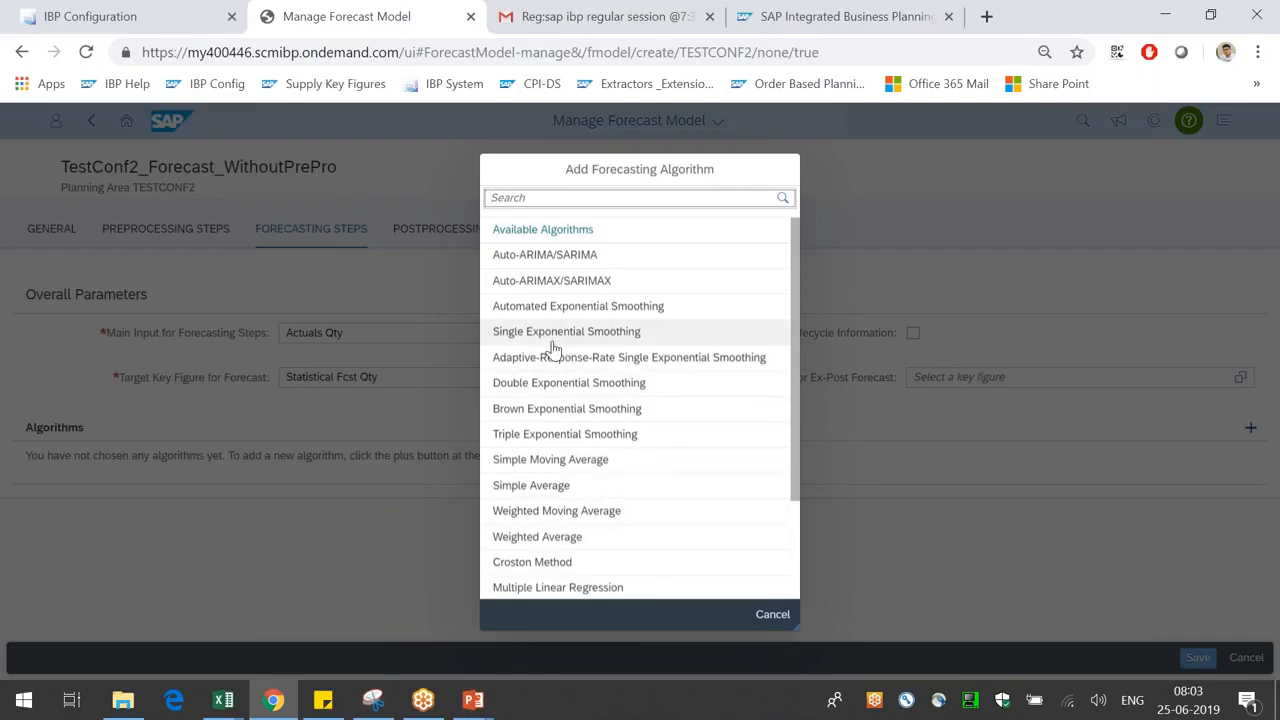
left_click(590, 257)
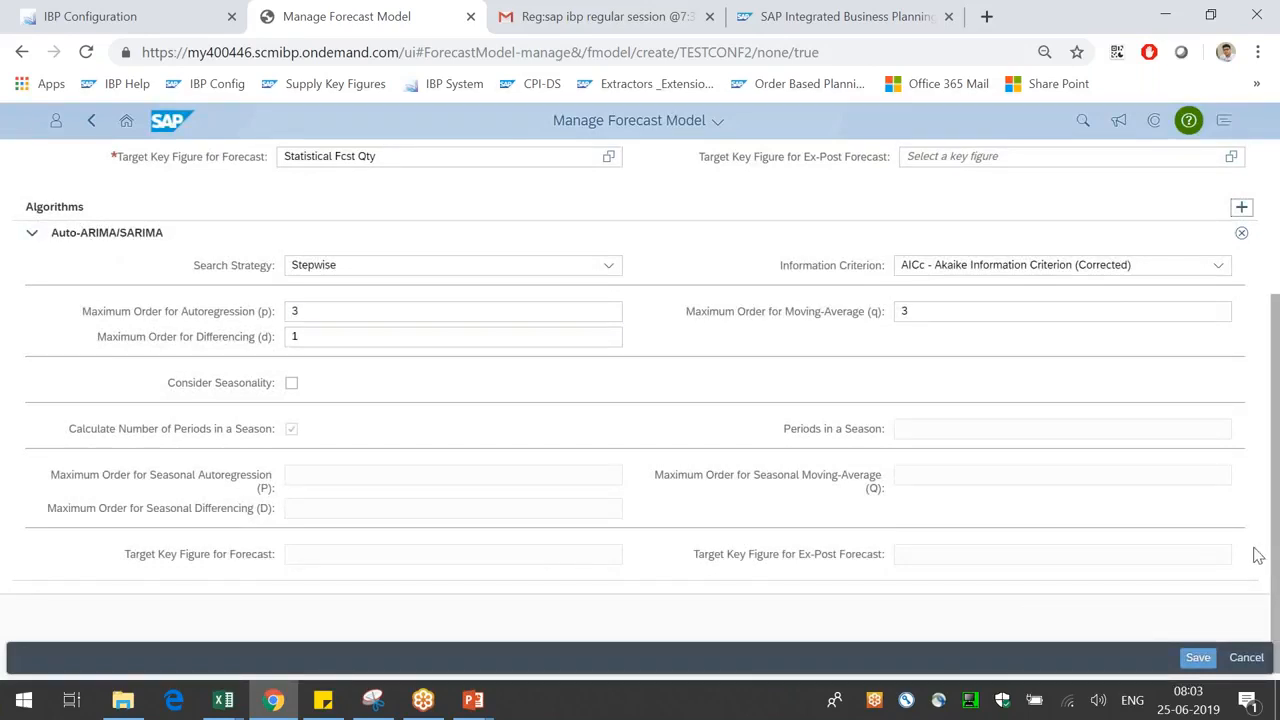
- Set the Auto-ARIMA/SARIMA search strategy to Exhaustive and keep AICc - Akaike Information Criterion (Corrected) as the information criterion
left_click_drag(68, 232, 131, 229)
left_click_drag(220, 269, 241, 269)
left_click(203, 267)
left_click(603, 265)
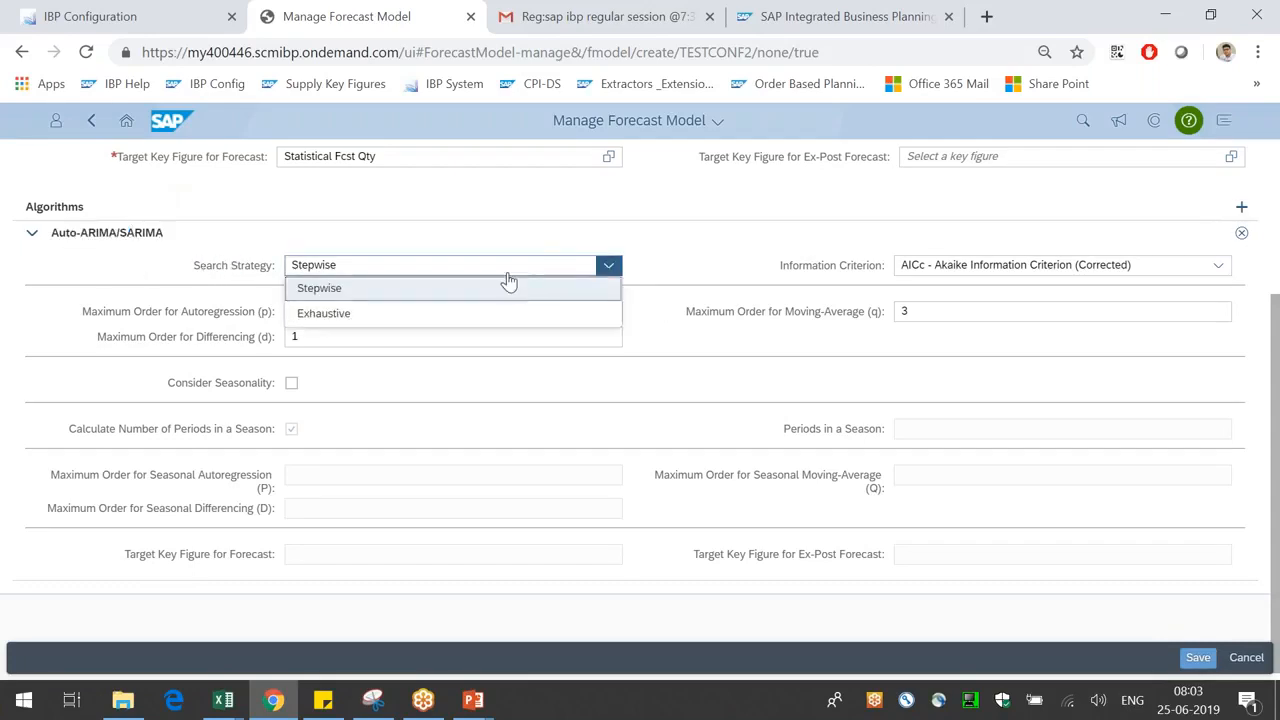
left_click(404, 314)
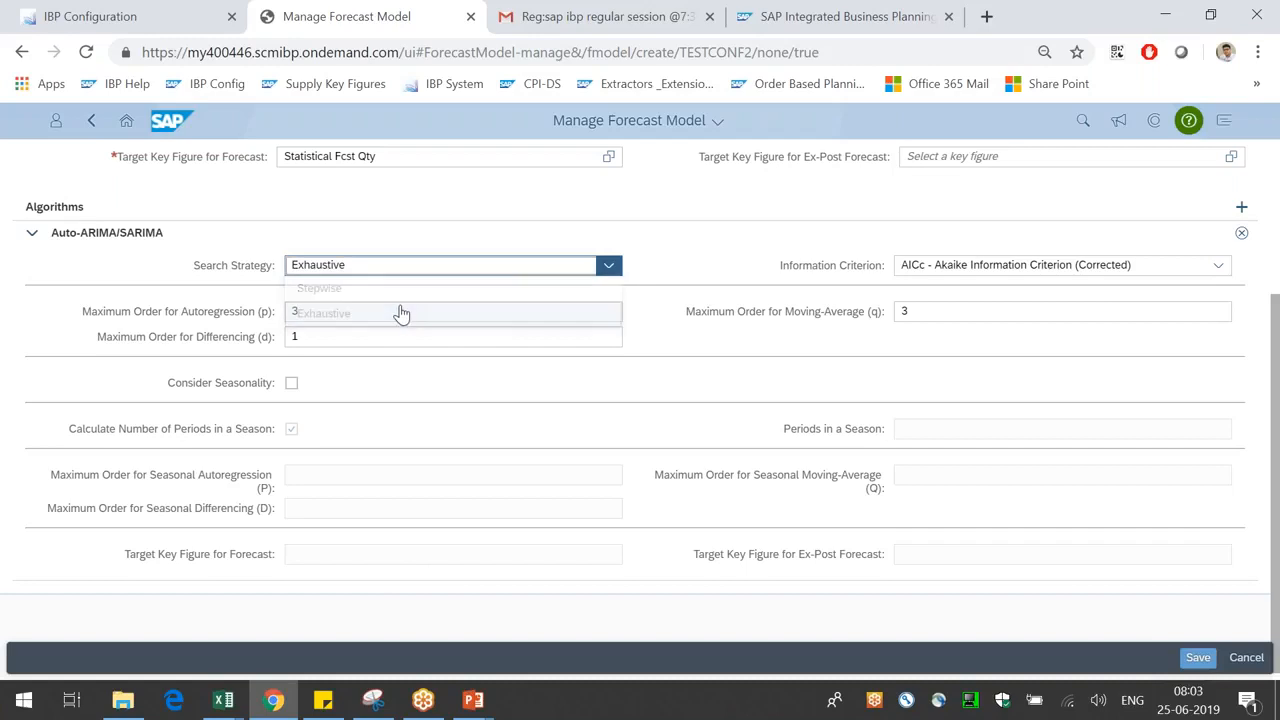
left_click(1126, 270)
left_click(960, 292)
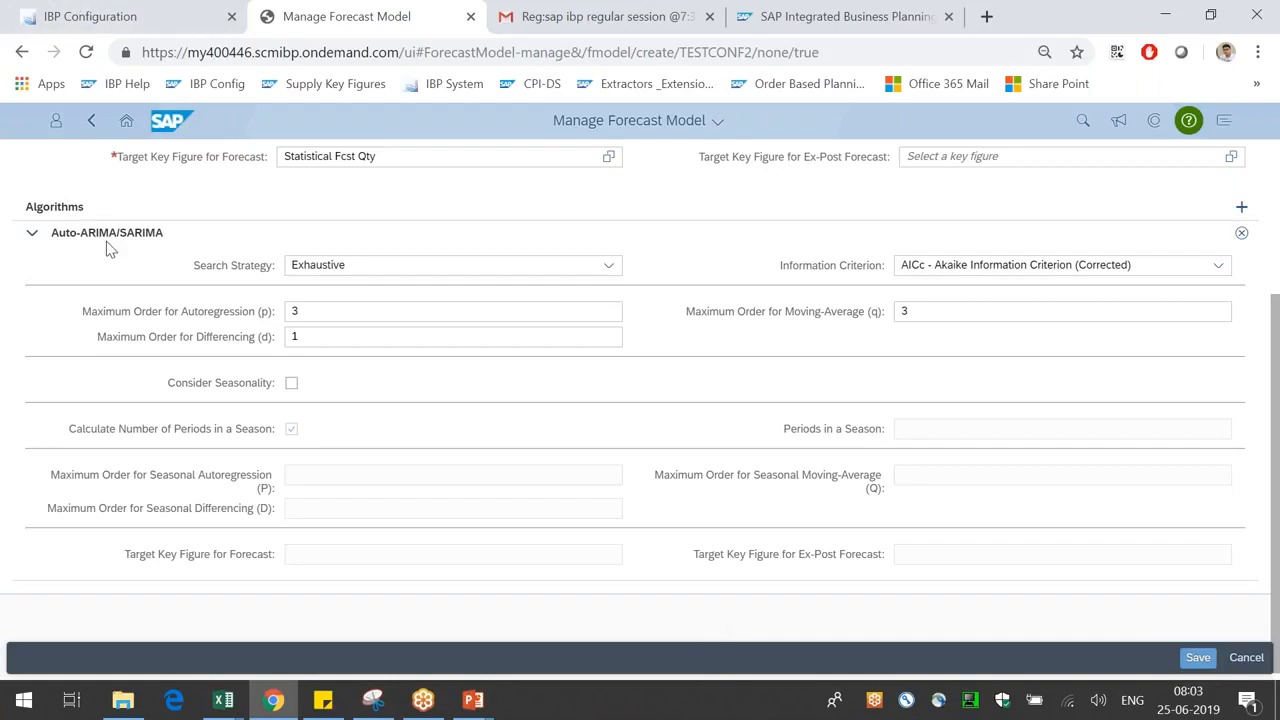
left_click_drag(99, 232, 192, 236)
left_click(207, 244)
scroll(724, 302, "up", 3)
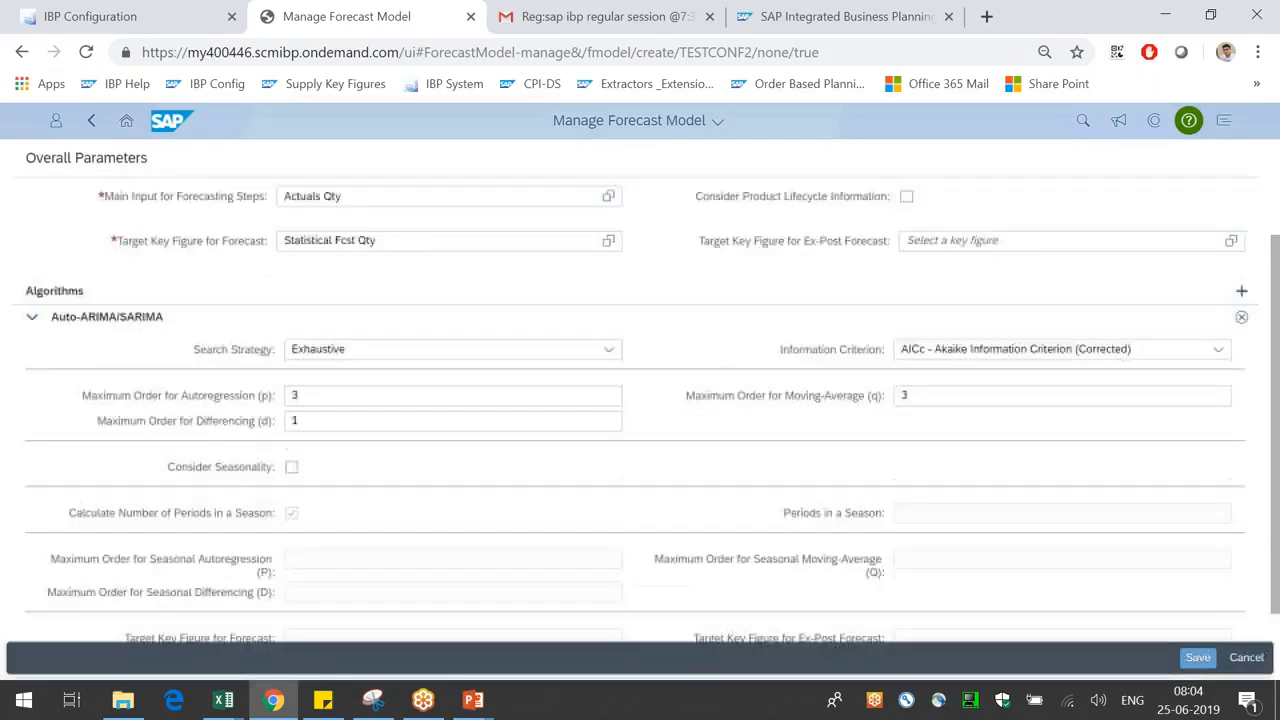
- Examine the help topics on the automated exponential smoothing (AES) and adaptive-response-rate single exponential smoothing (ARRSES) algorithms
left_click(1189, 120)
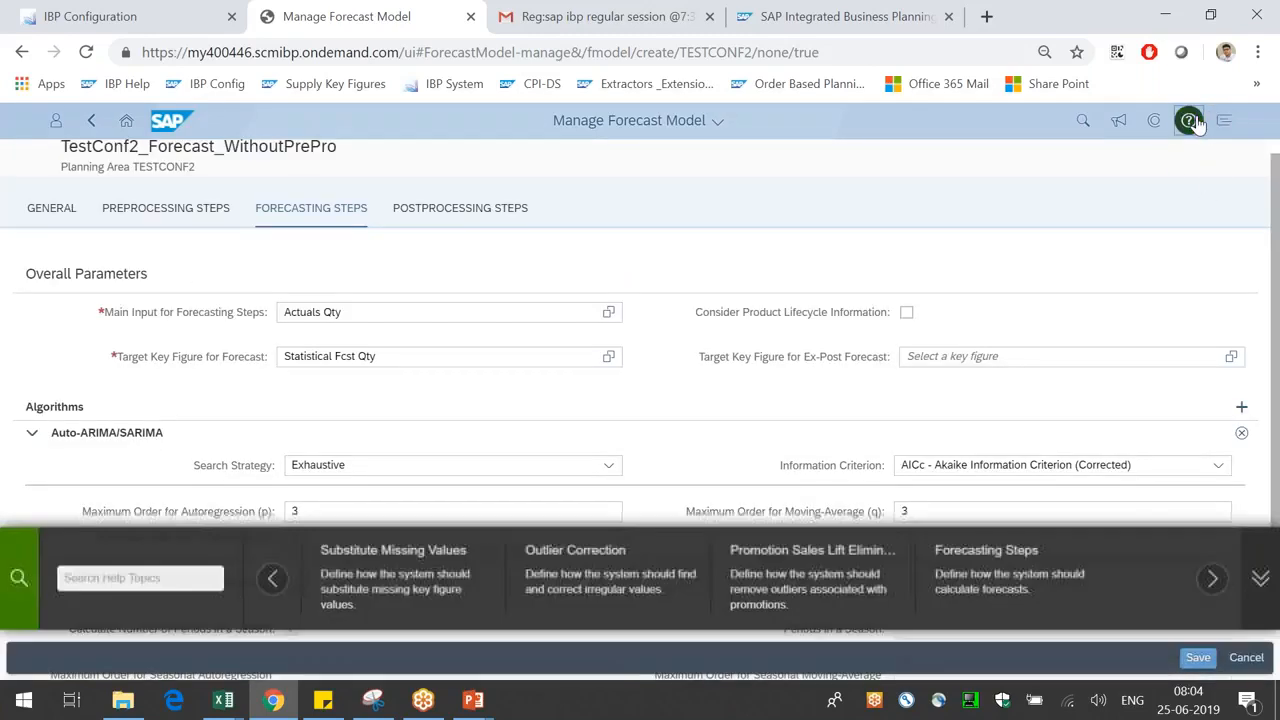
left_click(1211, 580)
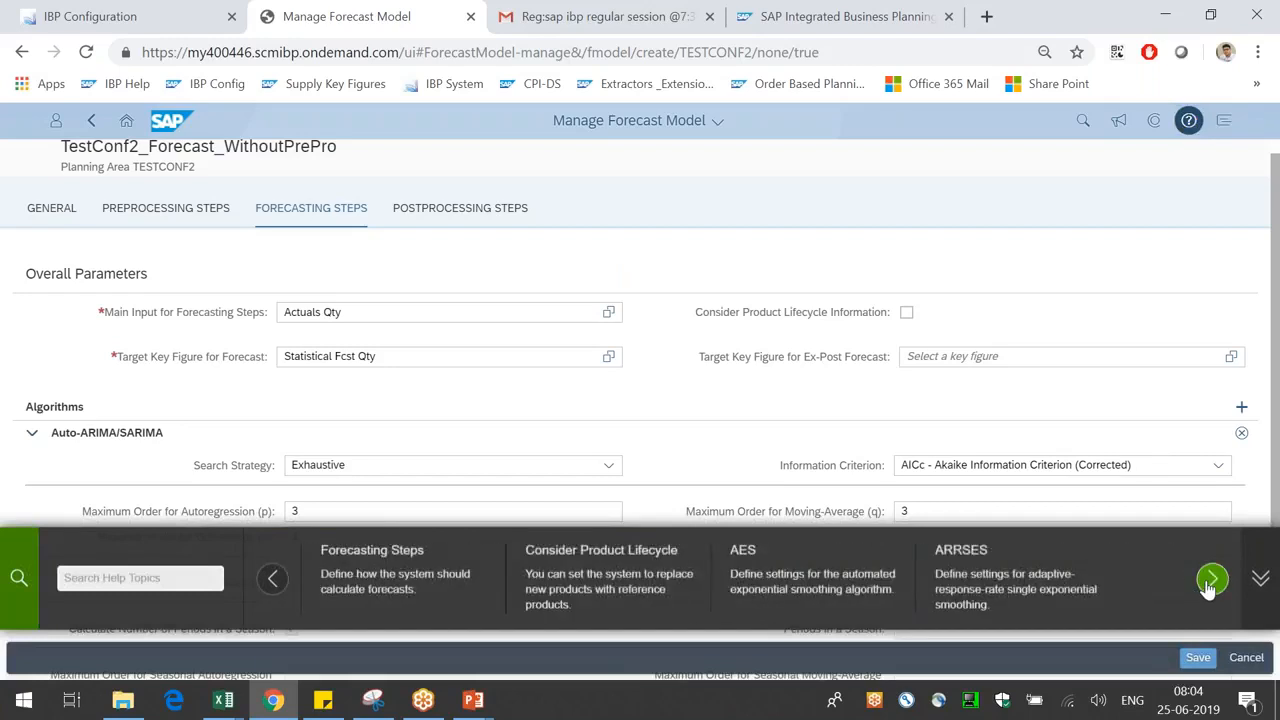
left_click(1211, 580)
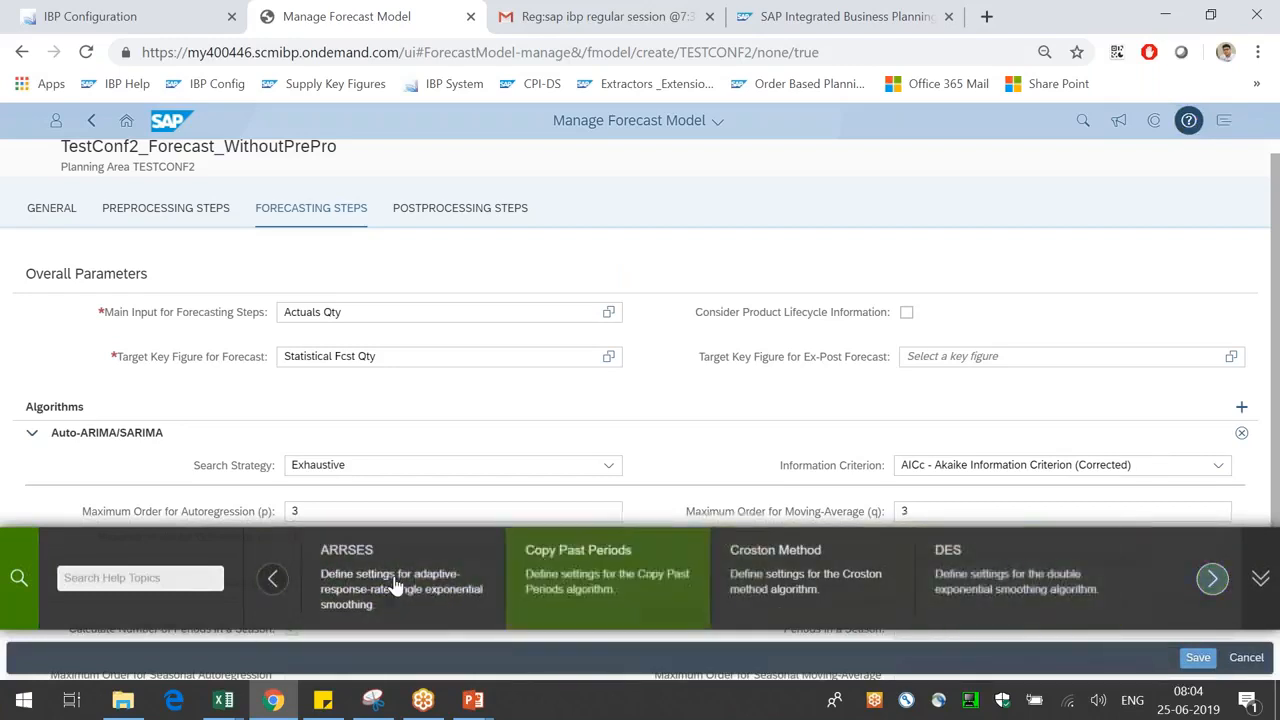
left_click(281, 590)
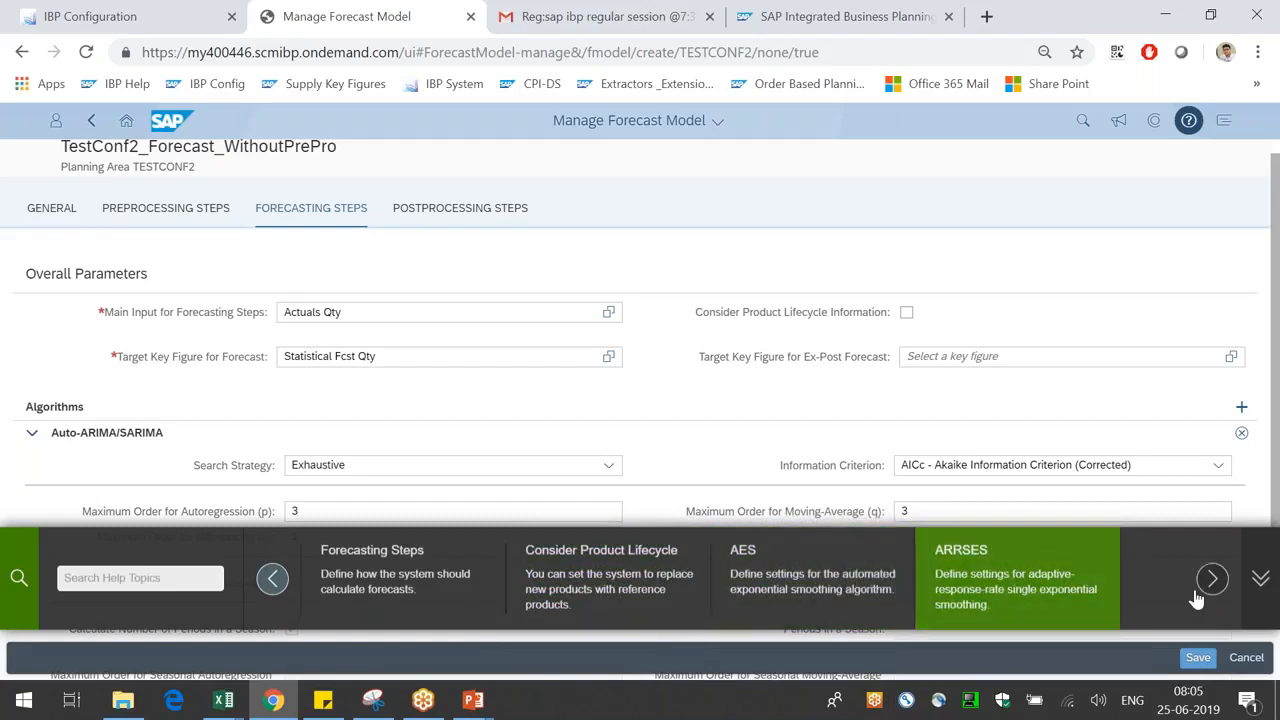
left_click(850, 588)
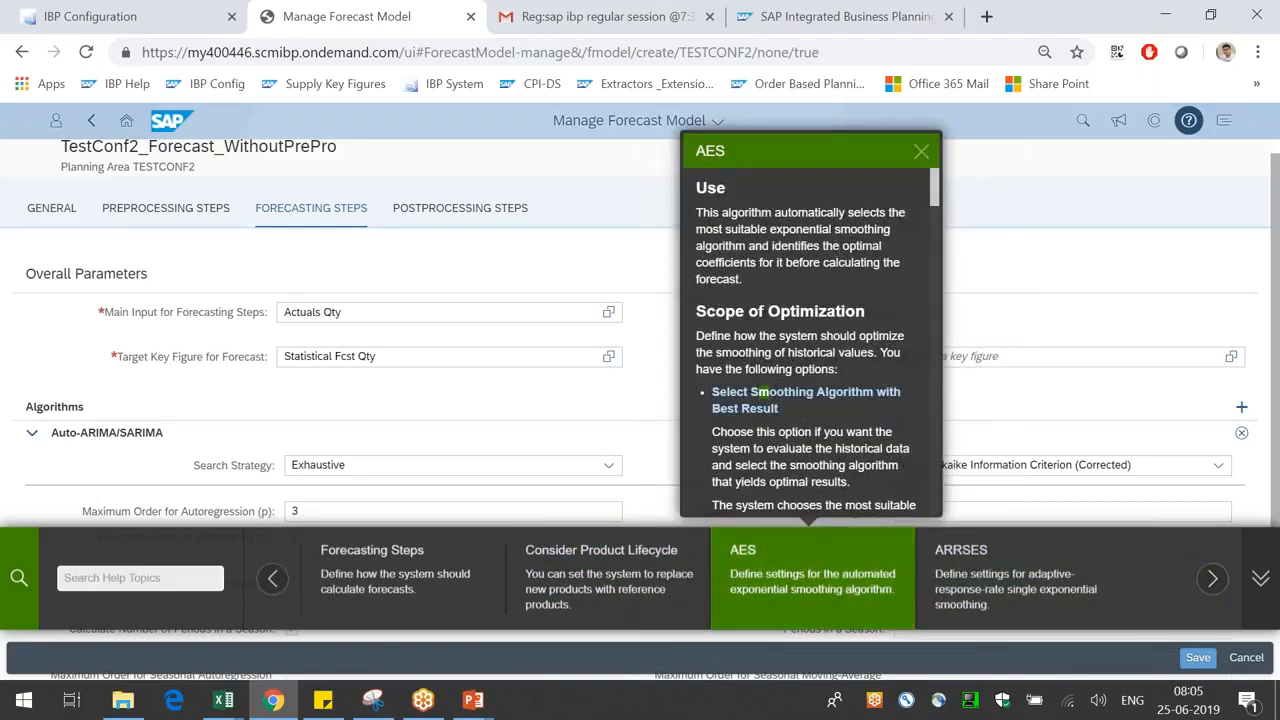
left_click_drag(760, 391, 817, 428)
scroll(843, 472, "down", 2)
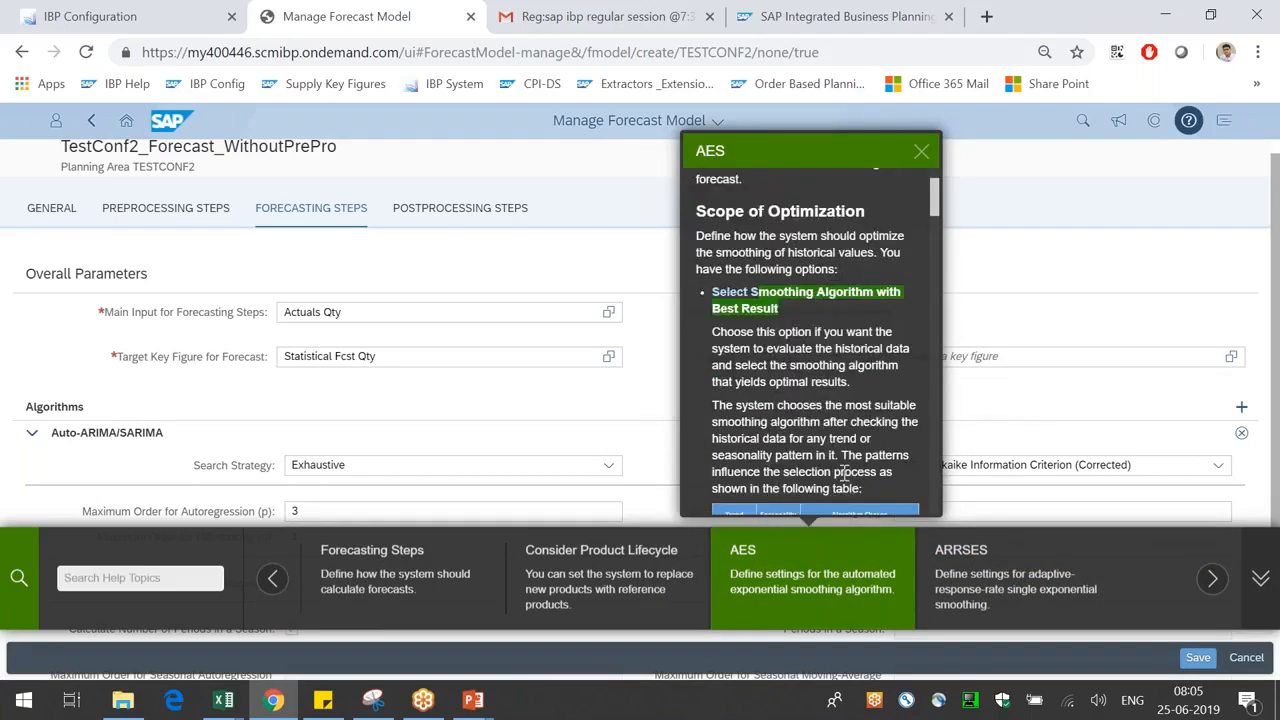
scroll(843, 472, "down", 5)
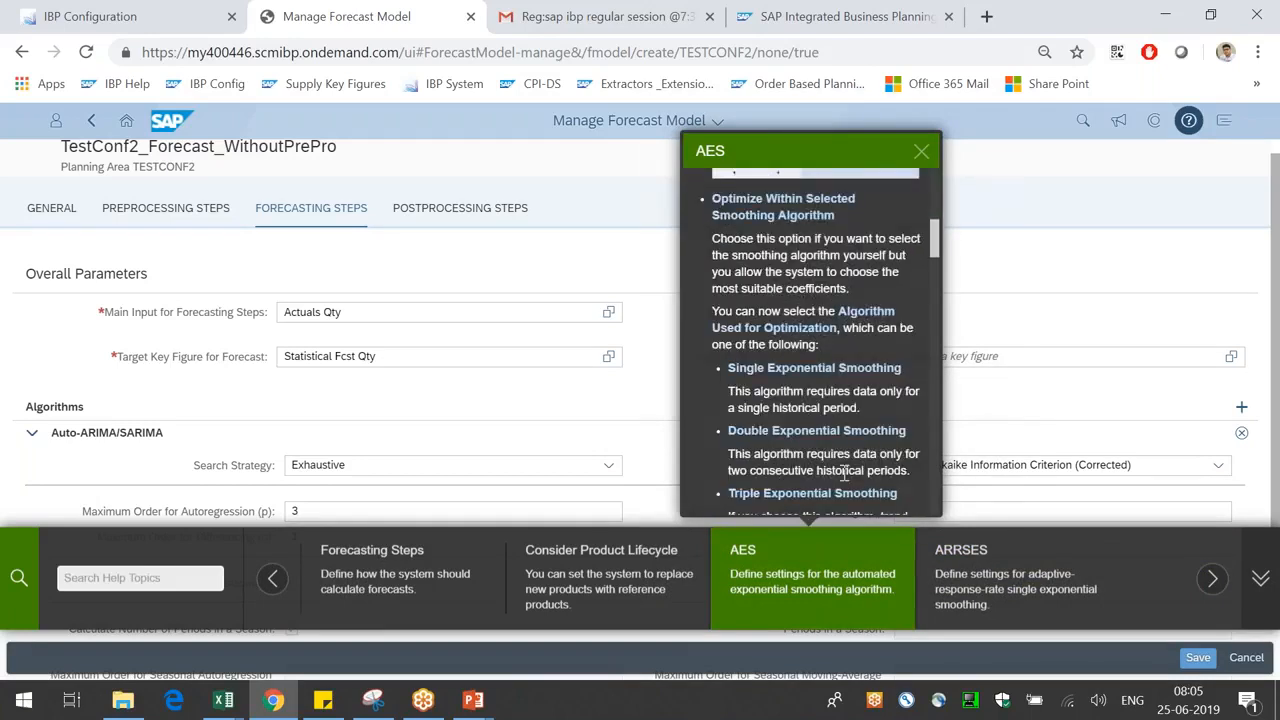
left_click_drag(739, 366, 811, 364)
scroll(808, 430, "down", 2)
scroll(808, 430, "down", 6)
scroll(808, 430, "down", 5)
left_click(987, 595)
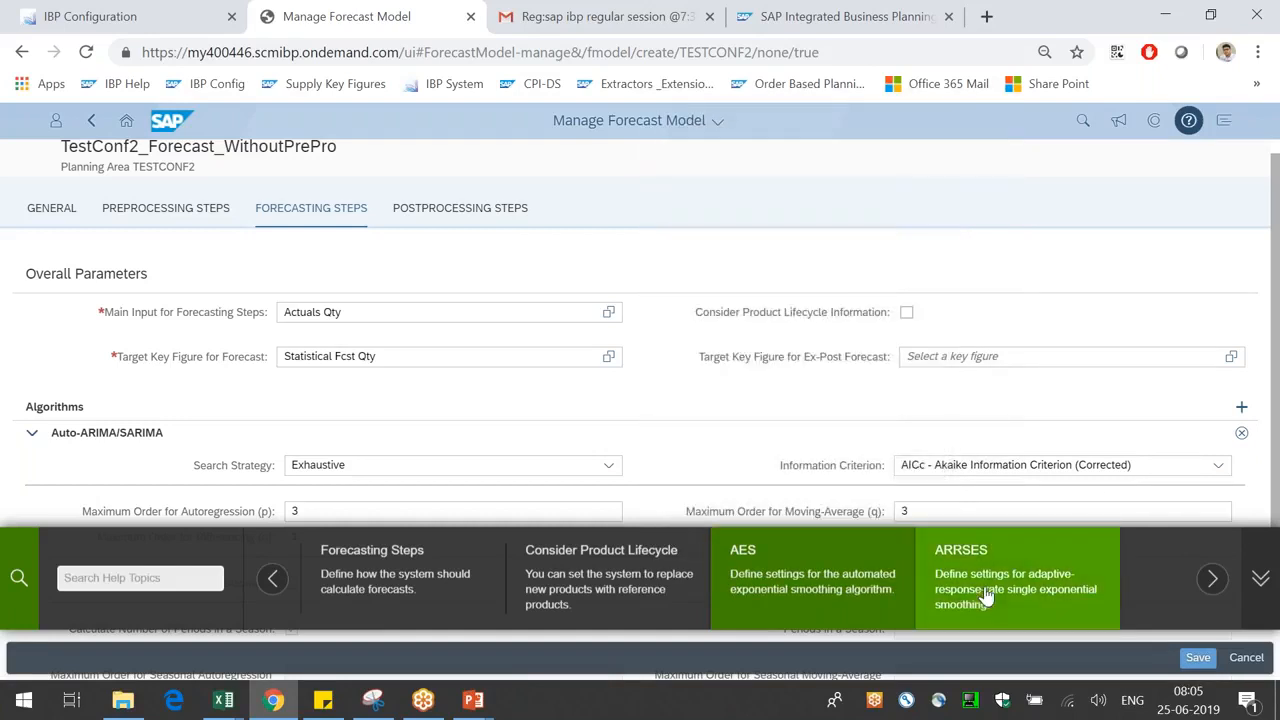
left_click_drag(936, 207, 1024, 228)
- Find the multiple linear regression (MLR) help topic and read its variable selection, key figure and system-generated feature options
left_click(1213, 580)
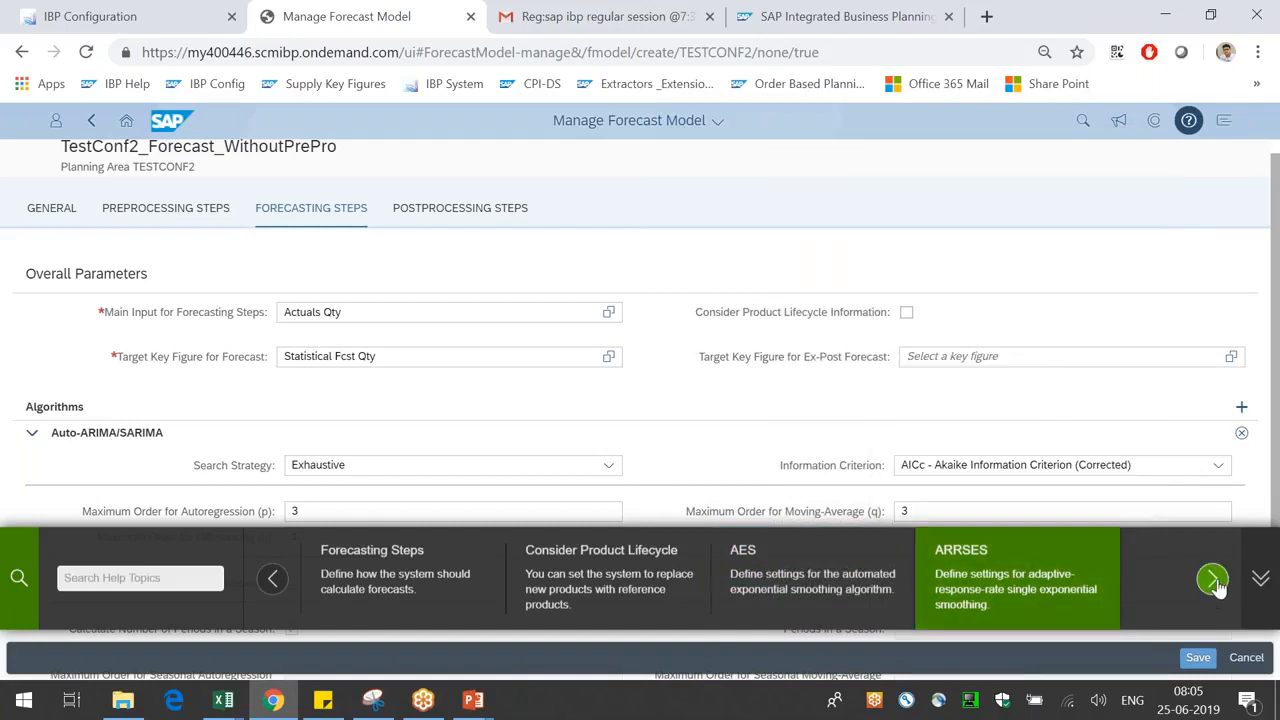
left_click(1213, 580)
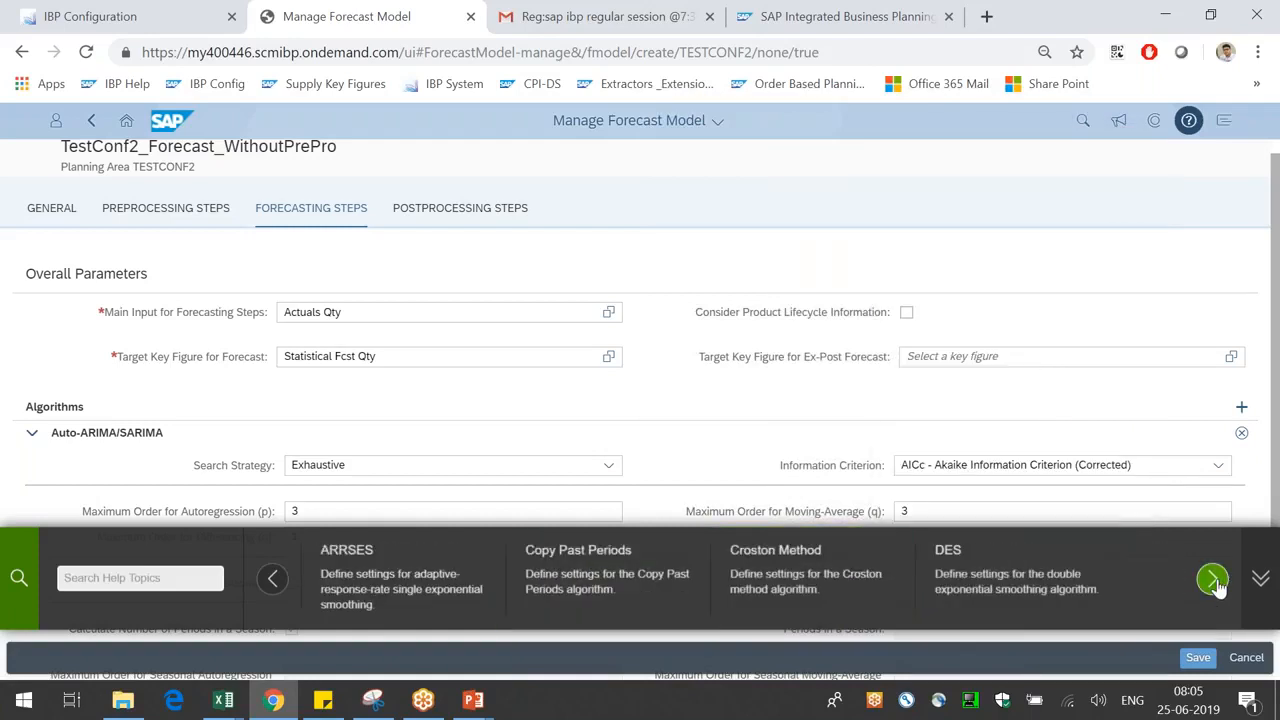
left_click(1213, 580)
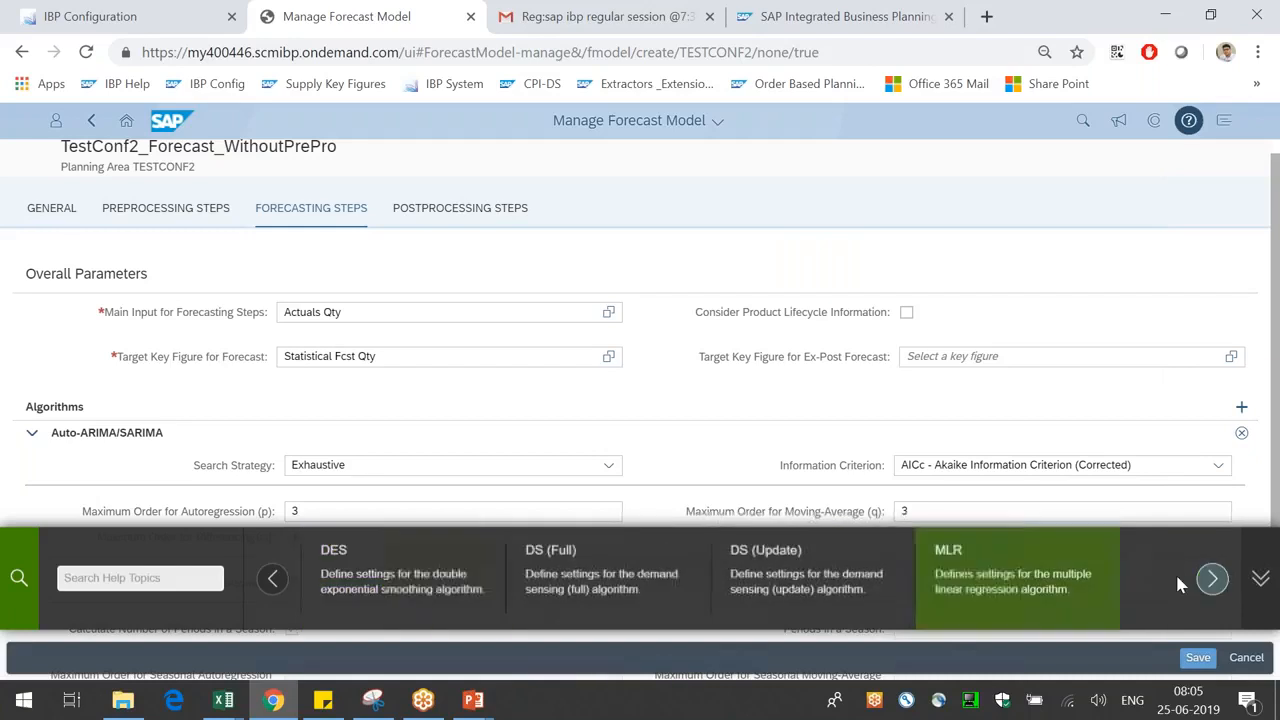
left_click(1213, 580)
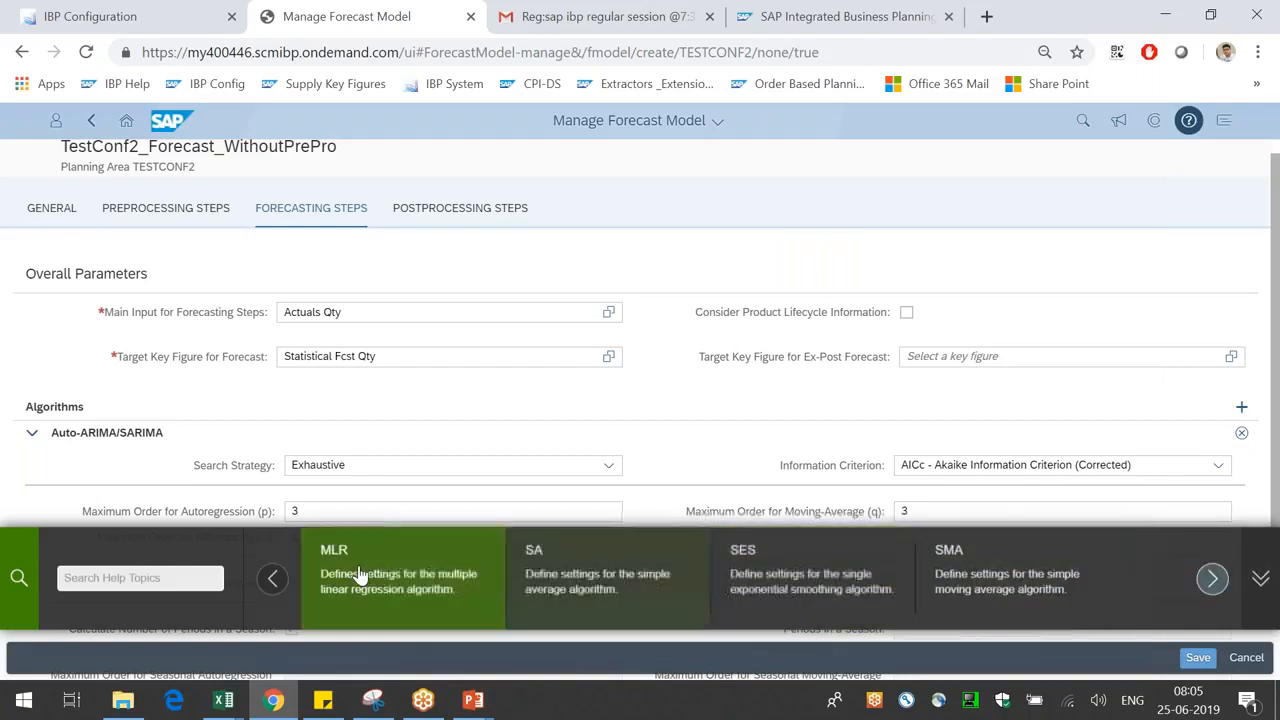
mouse_move(423, 574)
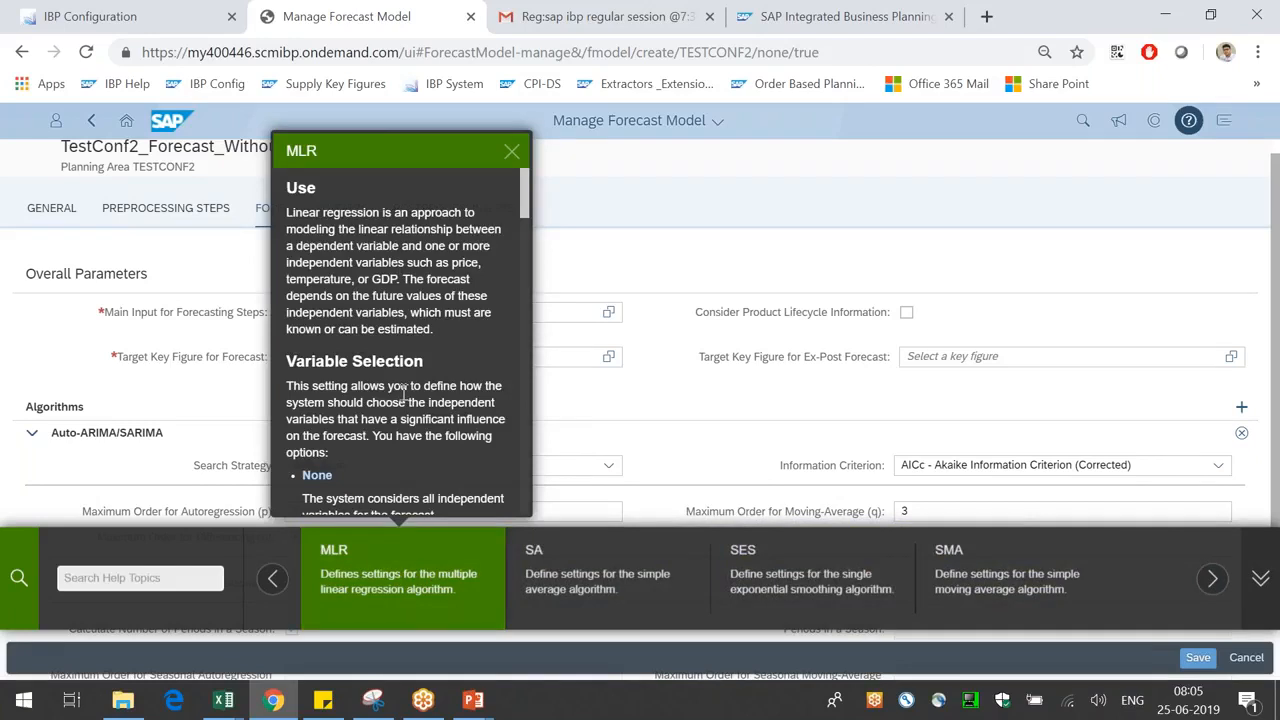
scroll(404, 392, "down", 6)
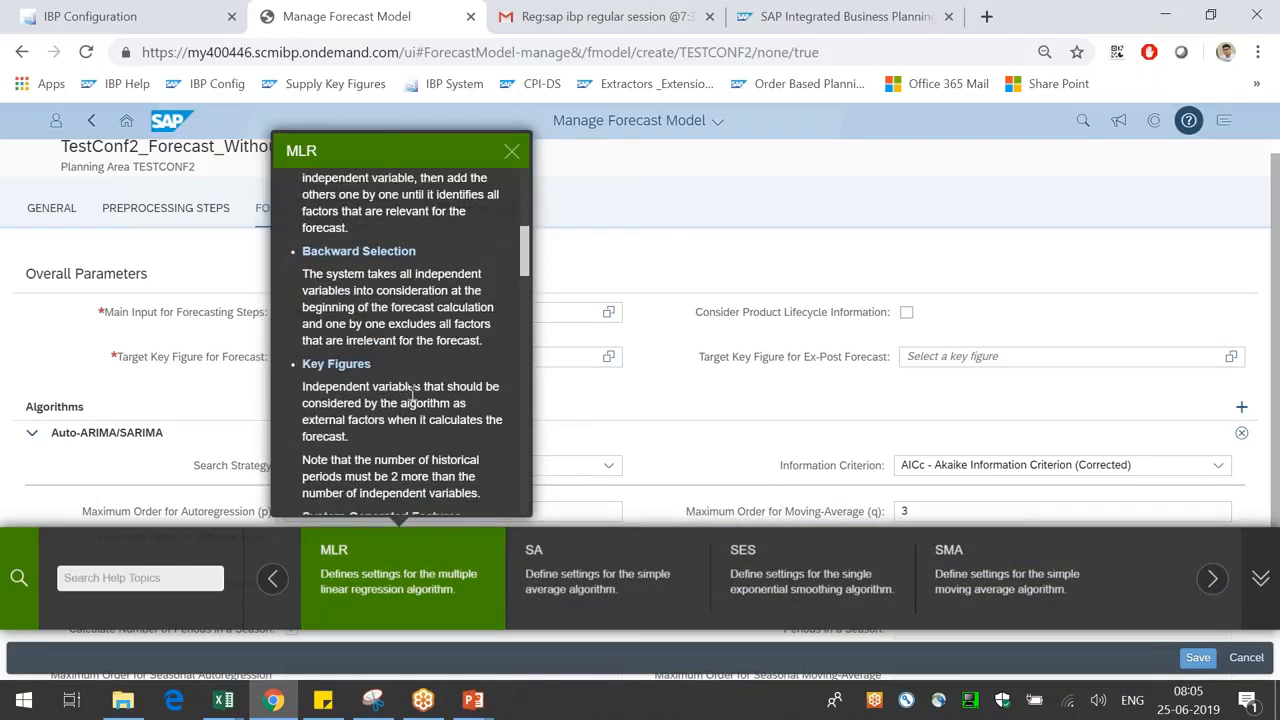
scroll(466, 425, "down", 5)
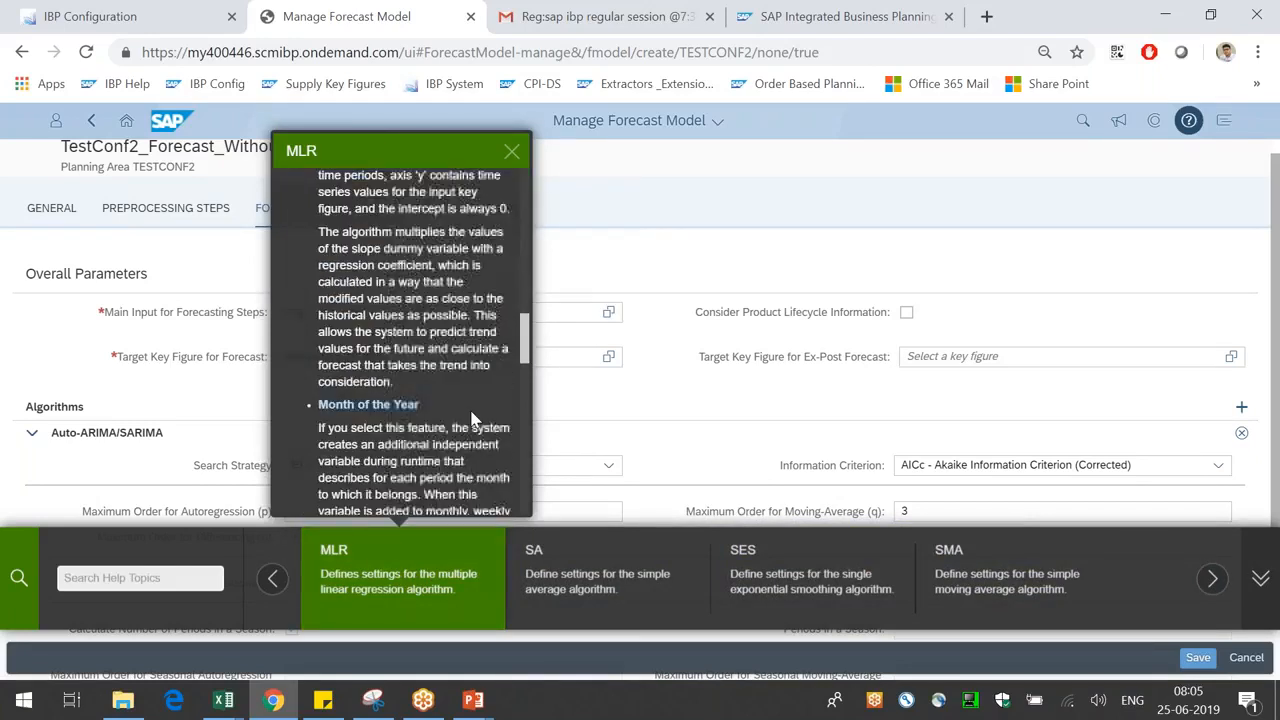
left_click(468, 411)
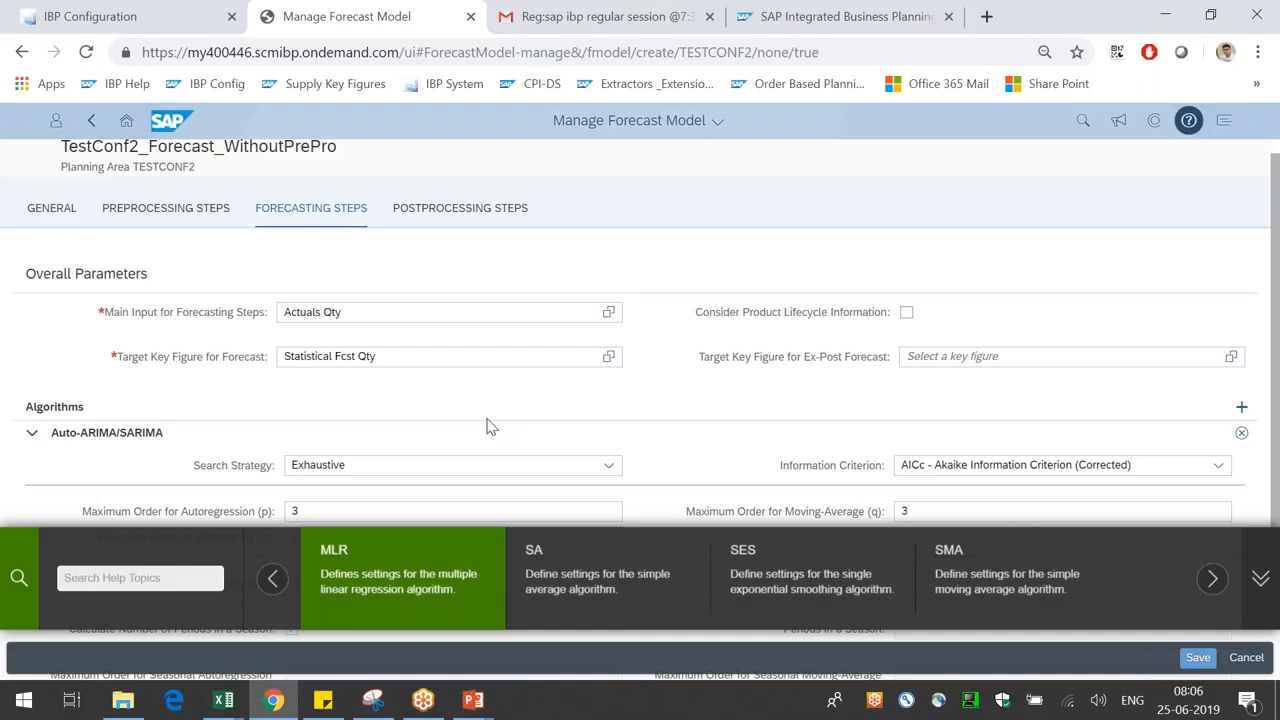
- Look at the simple average and single exponential smoothing help topics and close the help
left_click(668, 606)
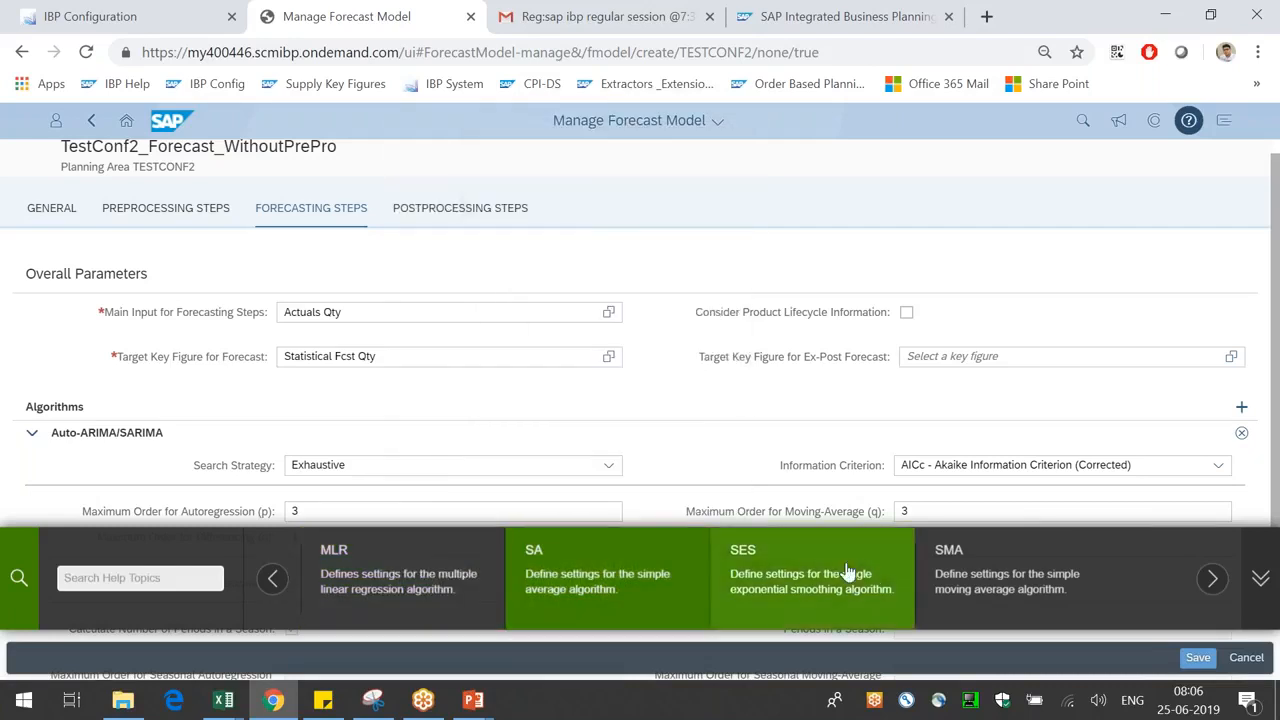
left_click(775, 568)
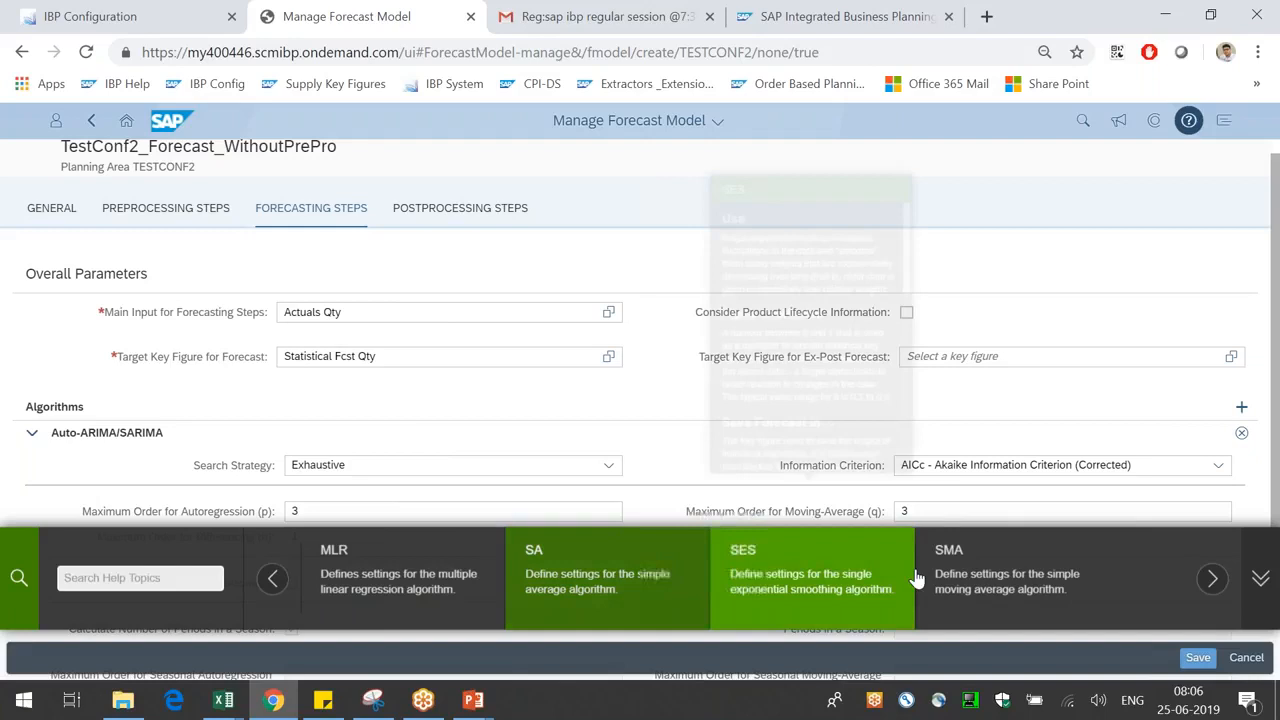
left_click(1260, 578)
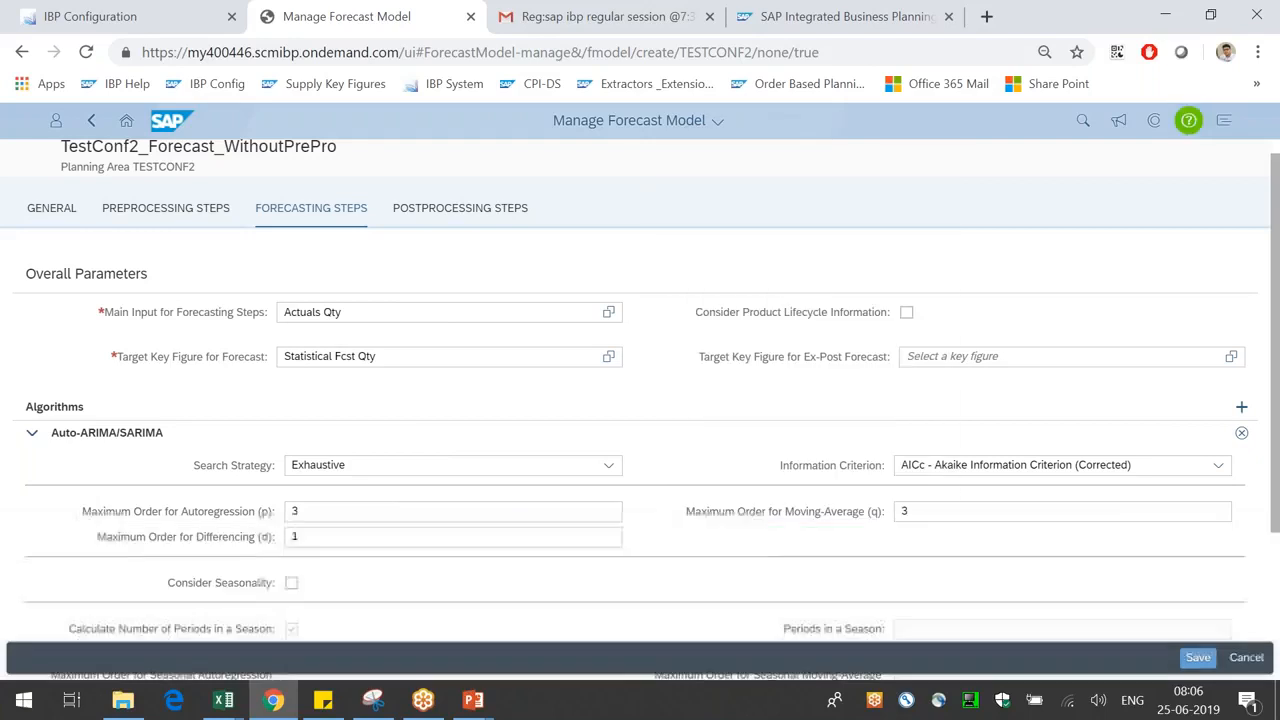
- Delete the Auto-ARIMA/SARIMA algorithm from the forecasting steps and confirm the deletion
left_click(1241, 436)
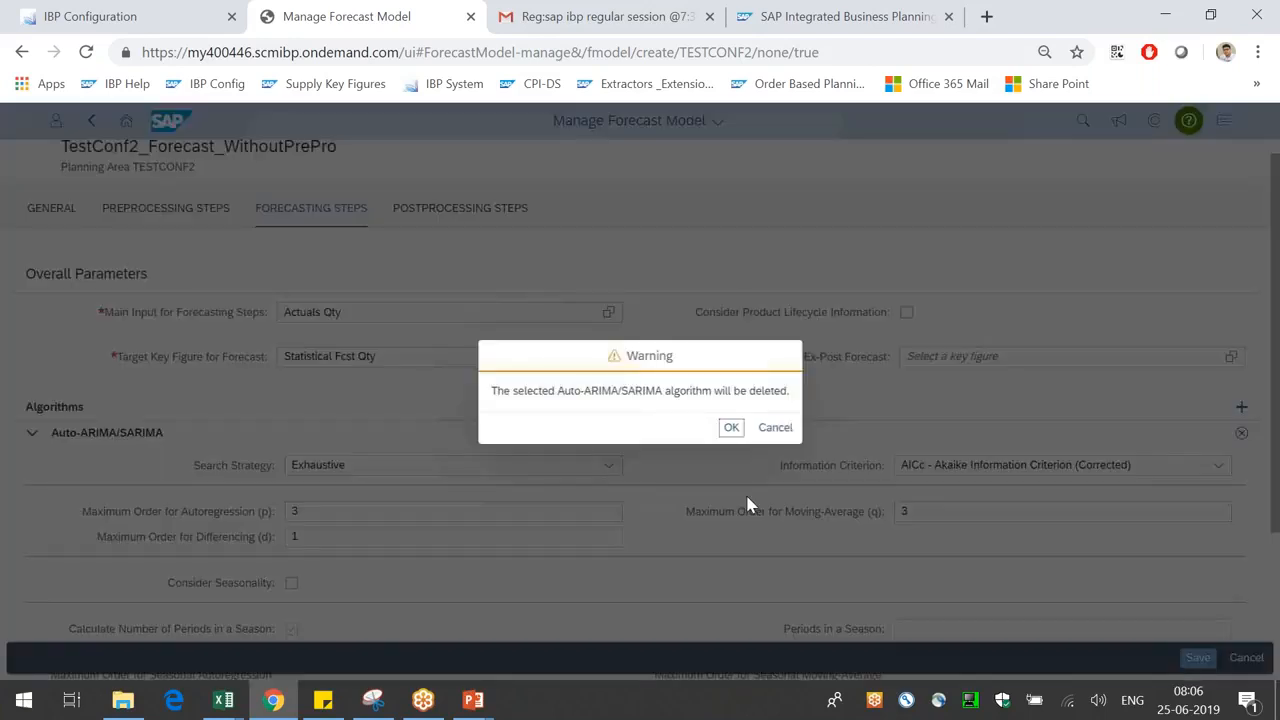
left_click(731, 427)
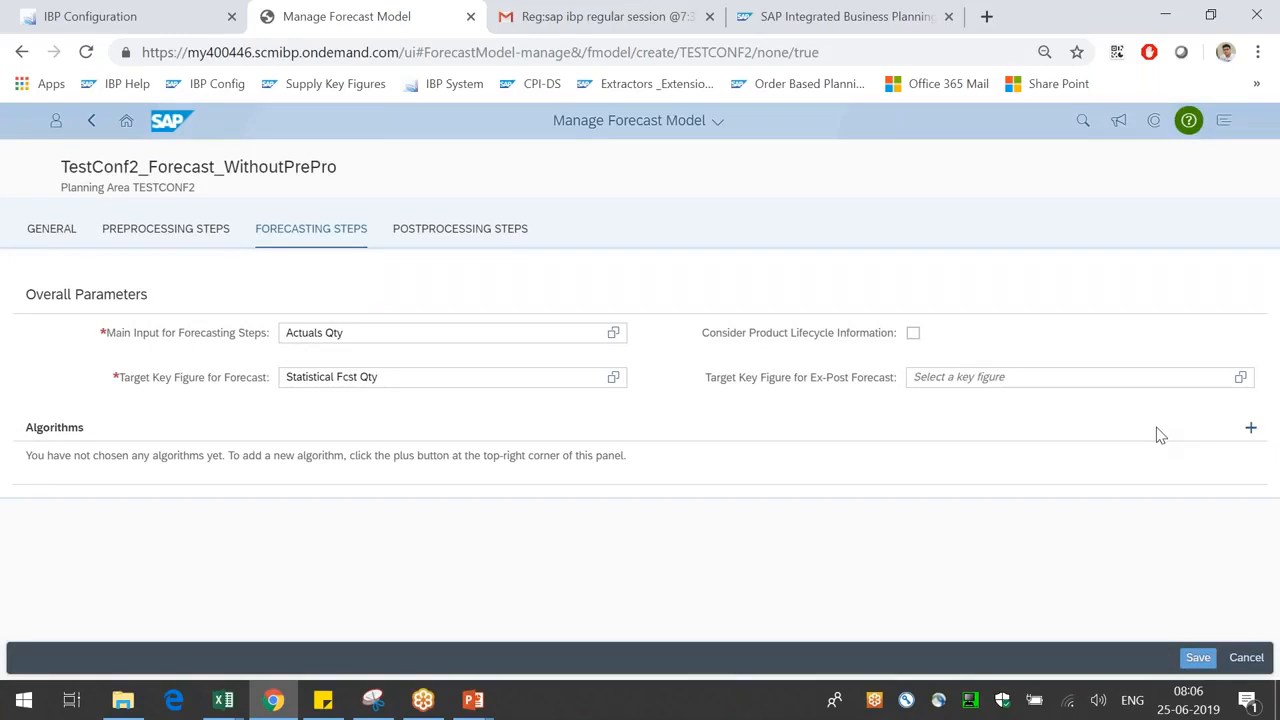
- Add the Single Exponential Smoothing algorithm to the model's forecasting steps
left_click(1250, 428)
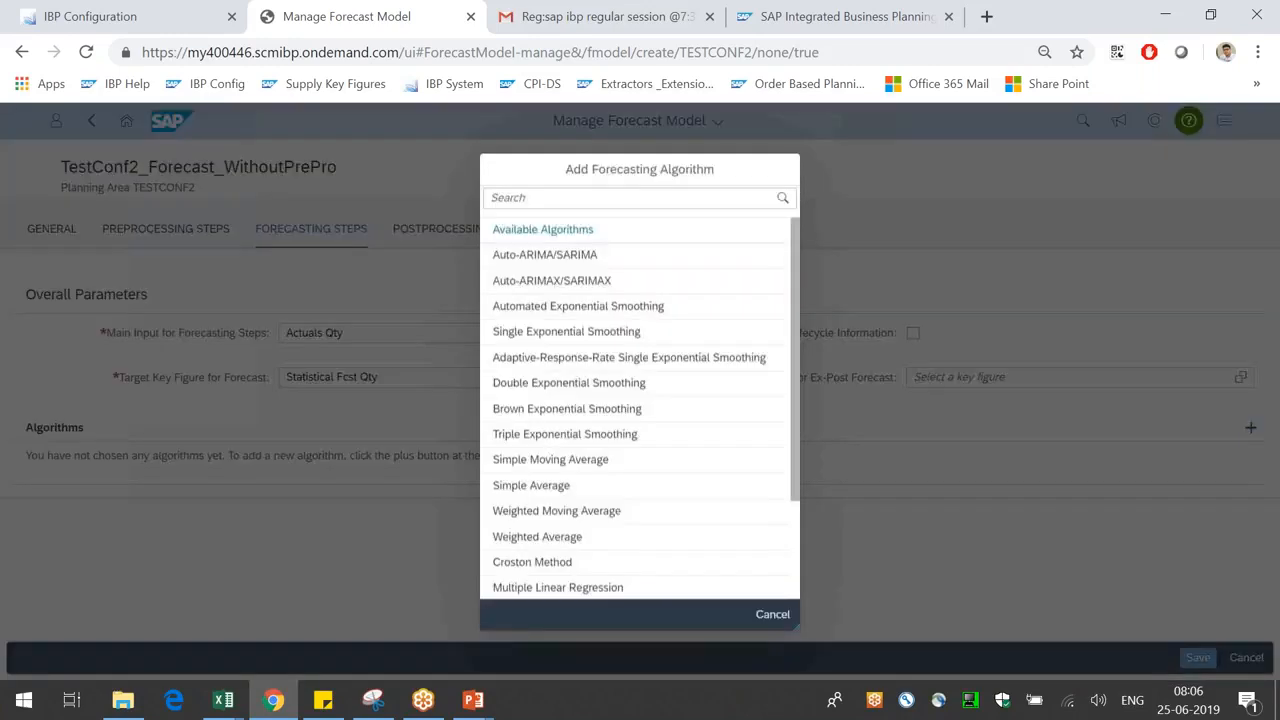
scroll(736, 578, "down", 3)
scroll(736, 575, "down", 2)
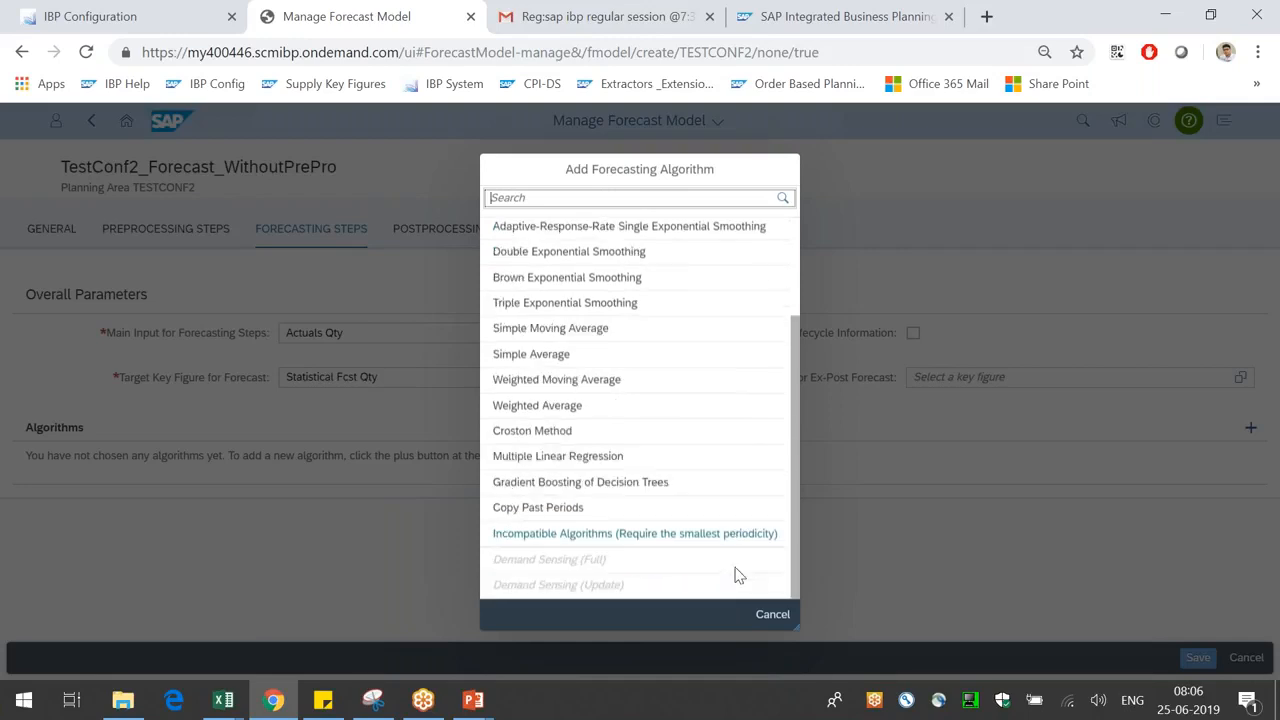
scroll(736, 560, "up", 5)
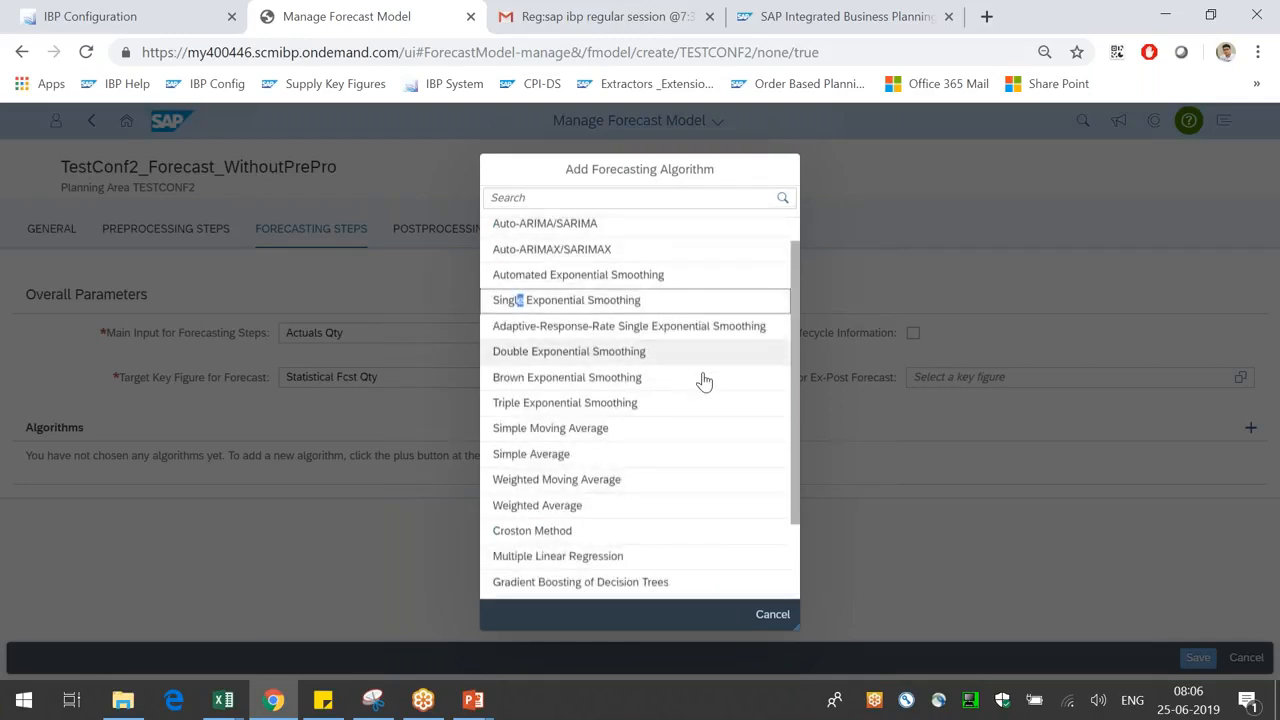
left_click(620, 303)
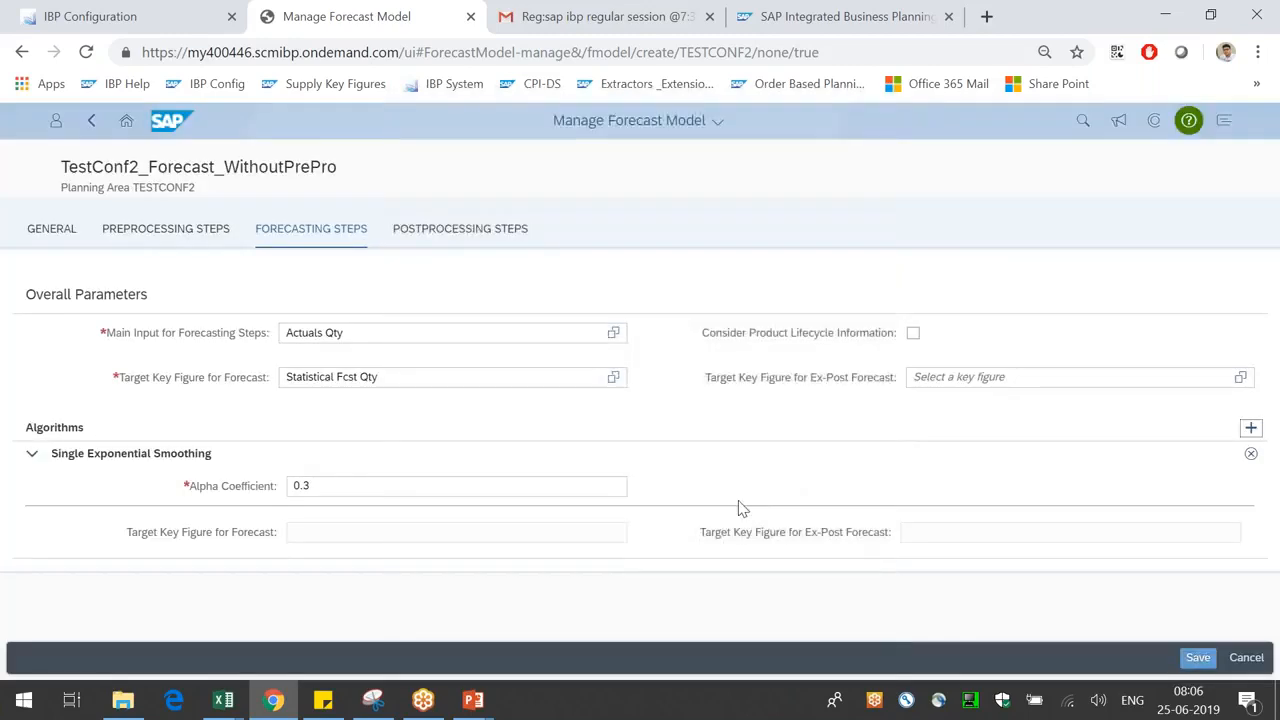
- Find the automated exponential smoothing (AES) help topic and read its scope of optimization and the data requirements of each smoothing algorithm
left_click(320, 489)
left_click(226, 490)
left_click(1186, 122)
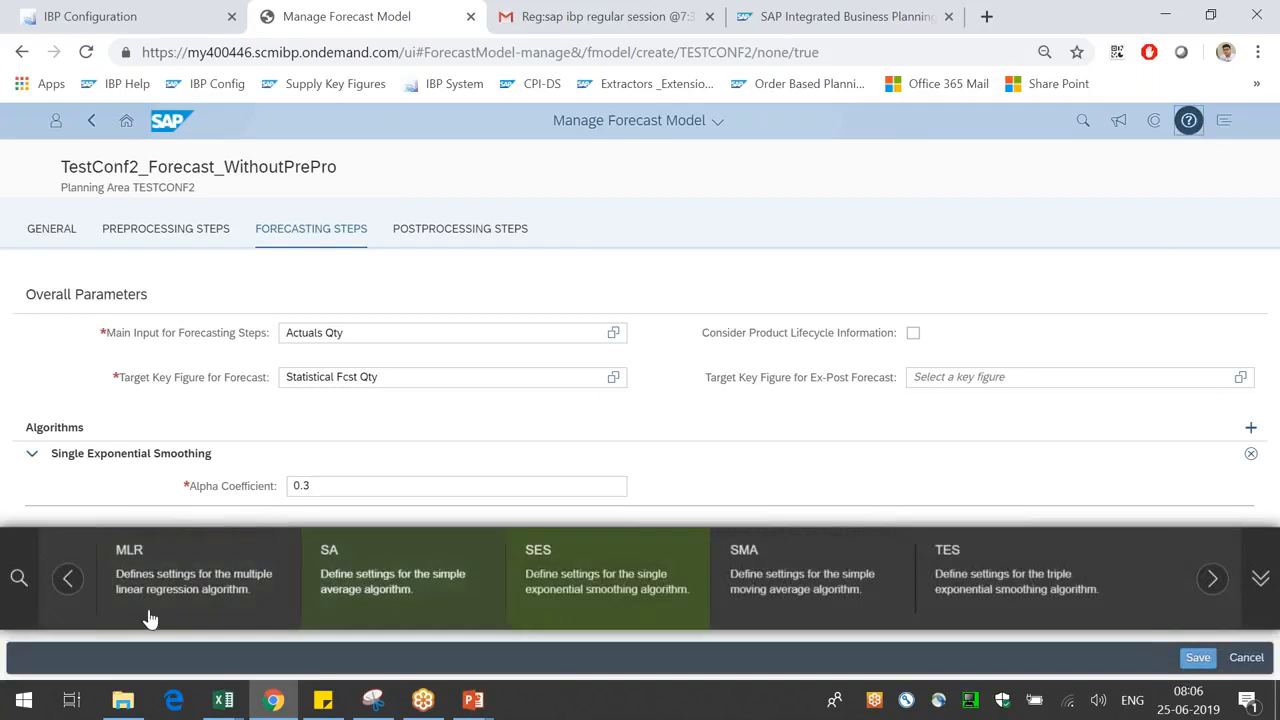
left_click(67, 578)
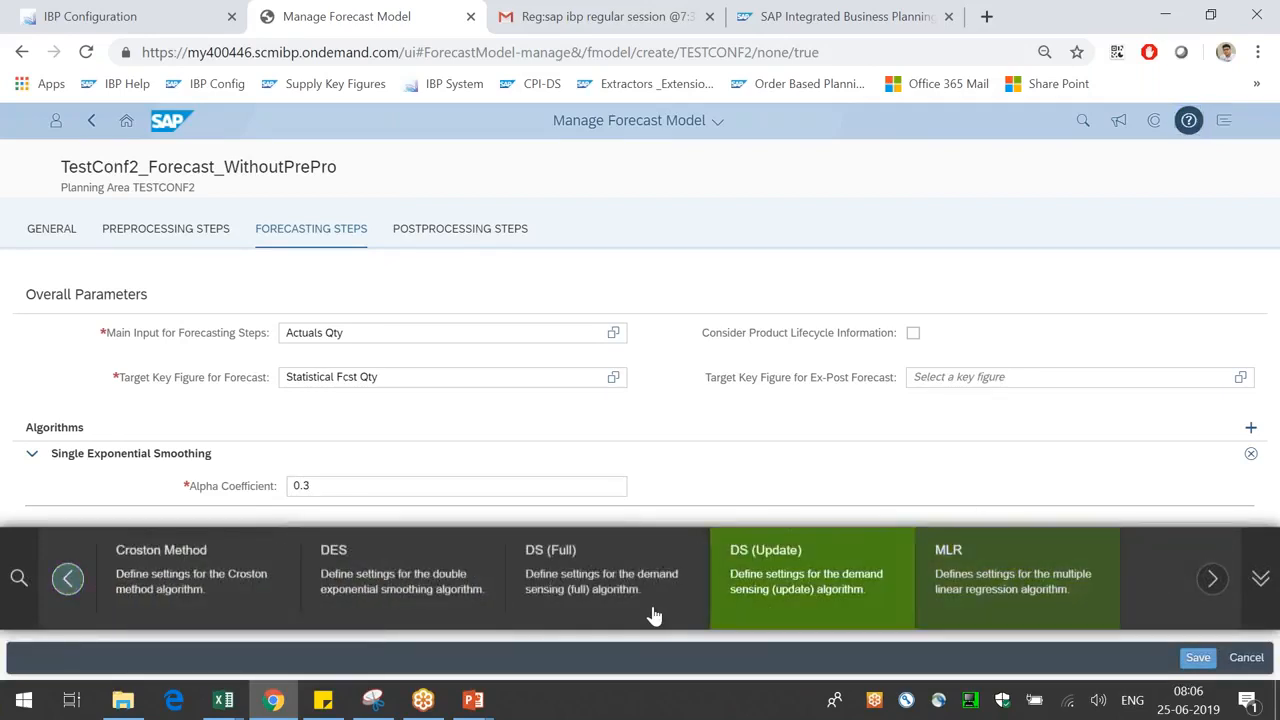
left_click(66, 579)
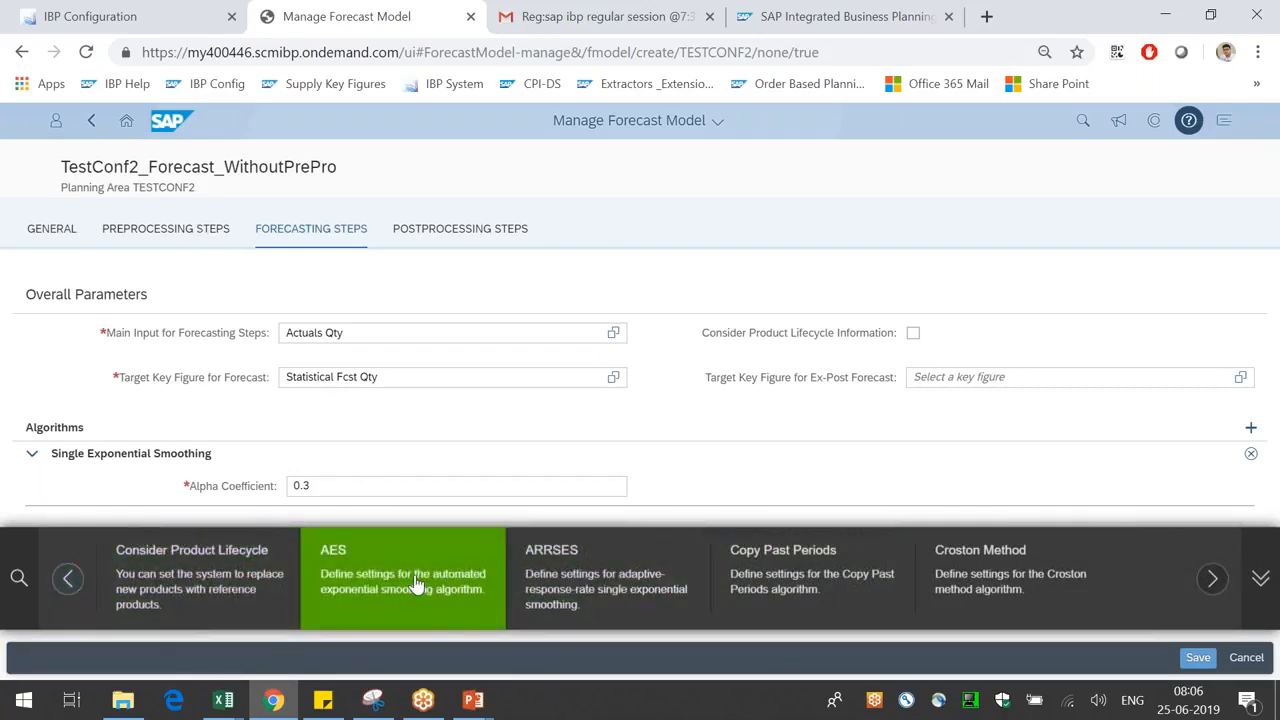
mouse_move(427, 587)
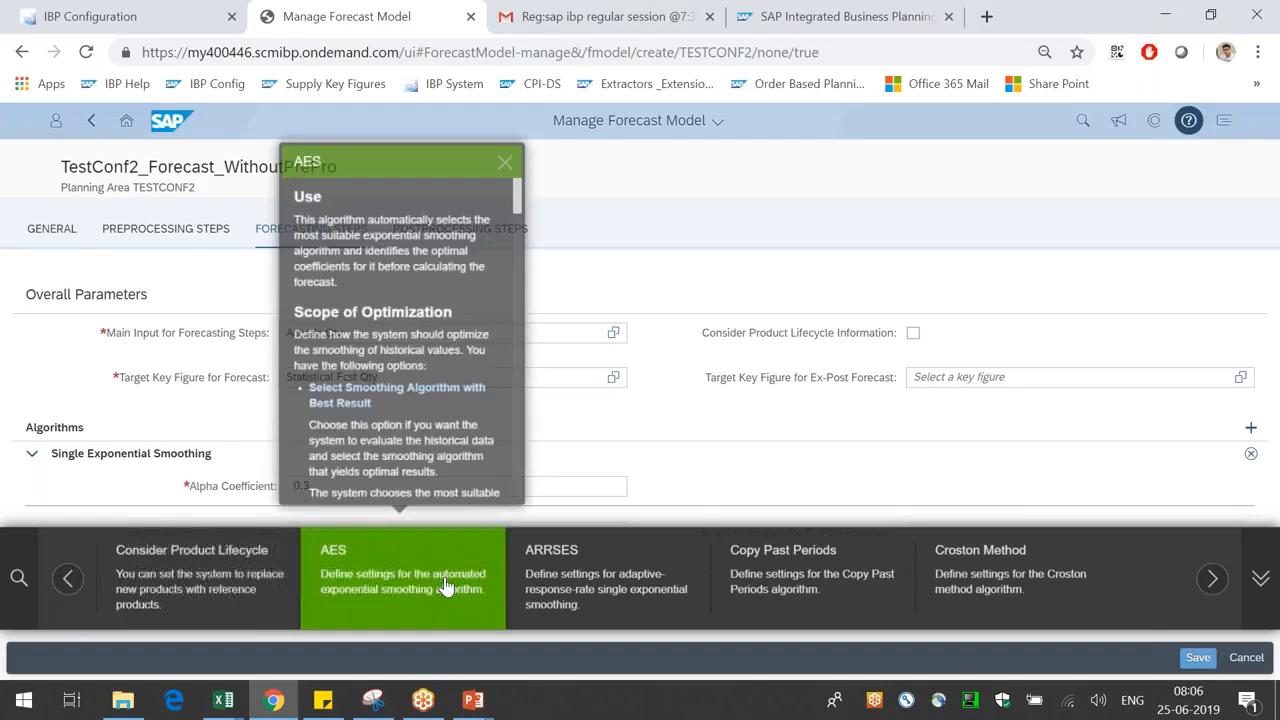
scroll(438, 430, "down", 5)
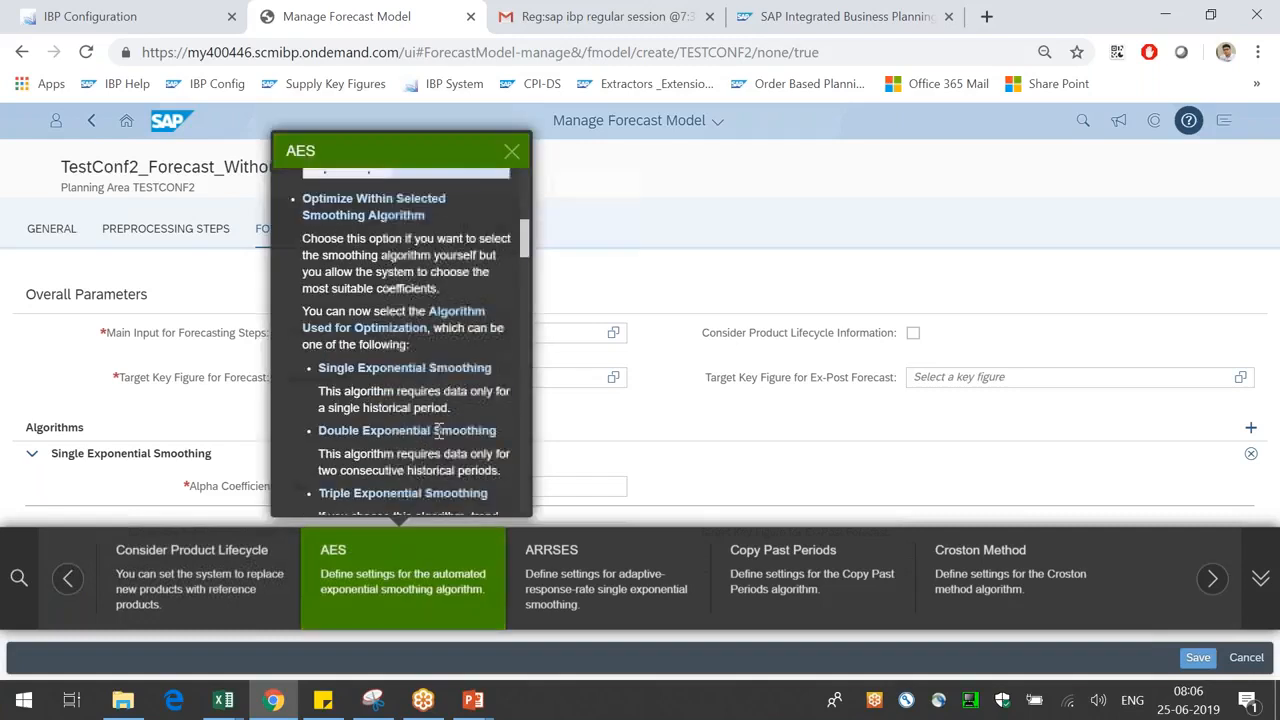
left_click_drag(344, 391, 448, 407)
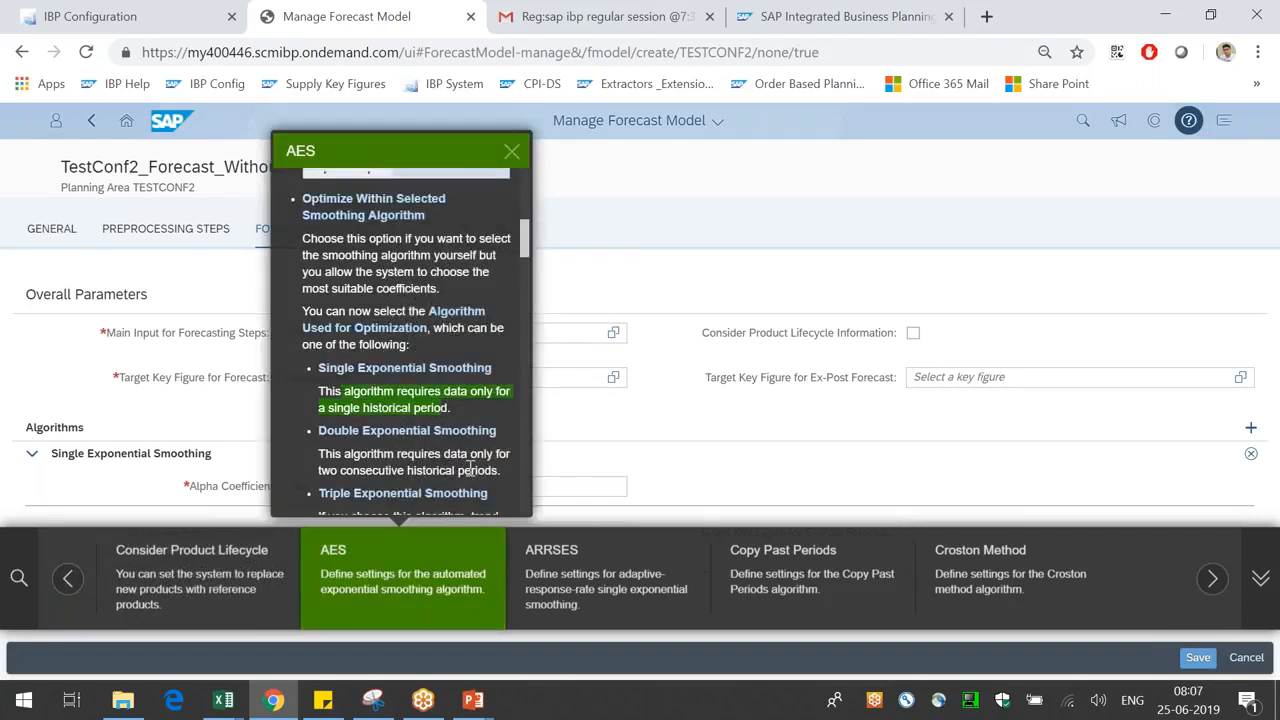
scroll(468, 465, "down", 3)
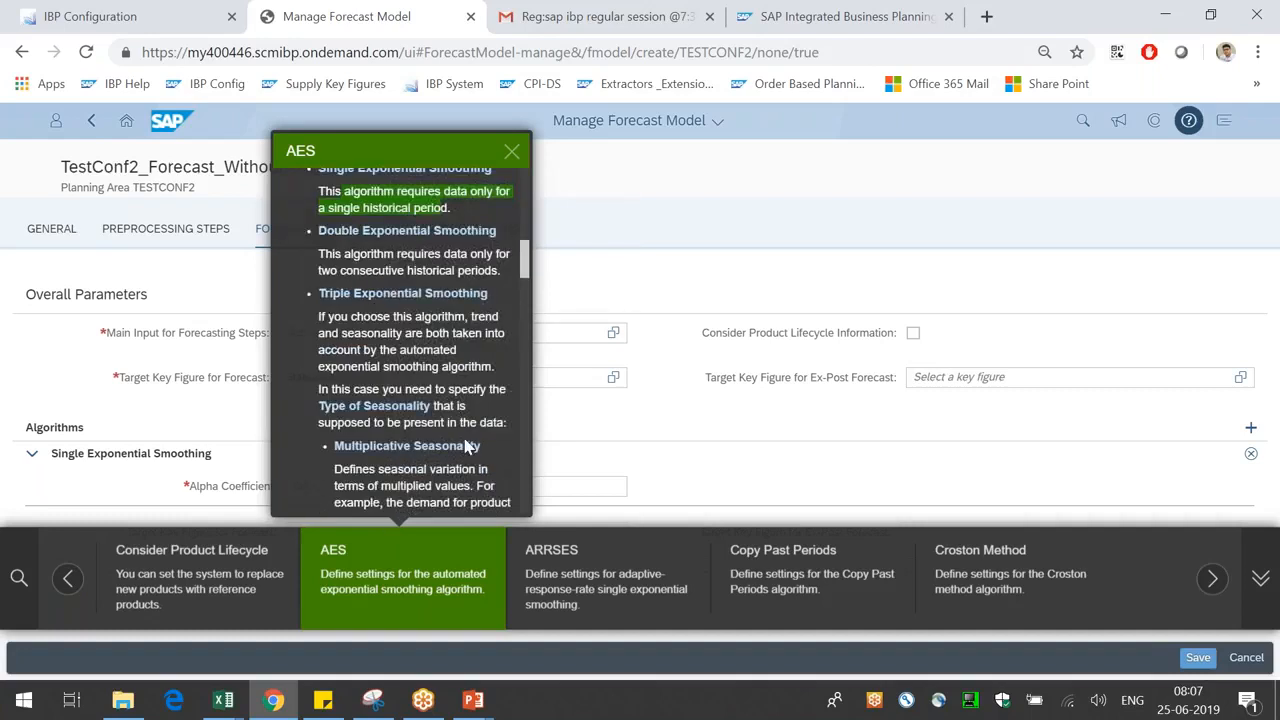
left_click_drag(442, 254, 469, 257)
mouse_move(469, 366)
left_mouse_down()
mouse_move(425, 333)
mouse_move(469, 357)
left_mouse_up()
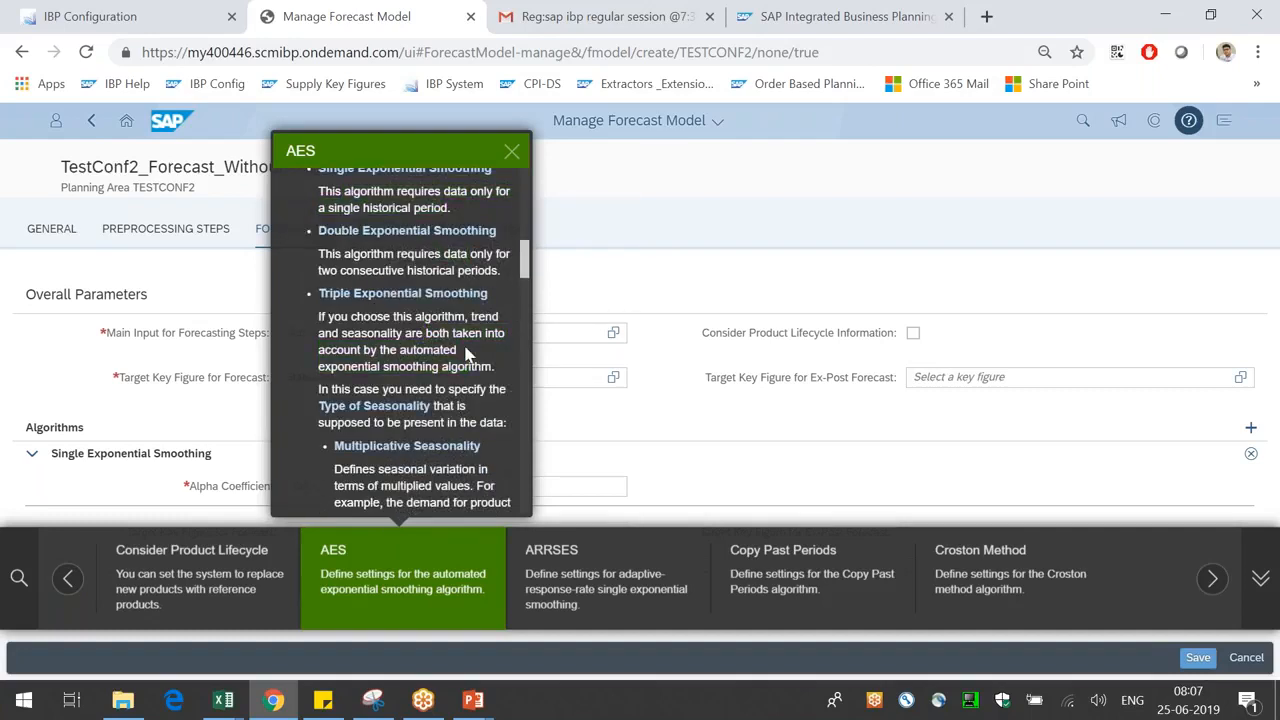
- Read the measure used for optimization and periods in a season sections of the AES help topic, and close the topic and help
scroll(466, 360, "down", 2)
scroll(466, 360, "down", 4)
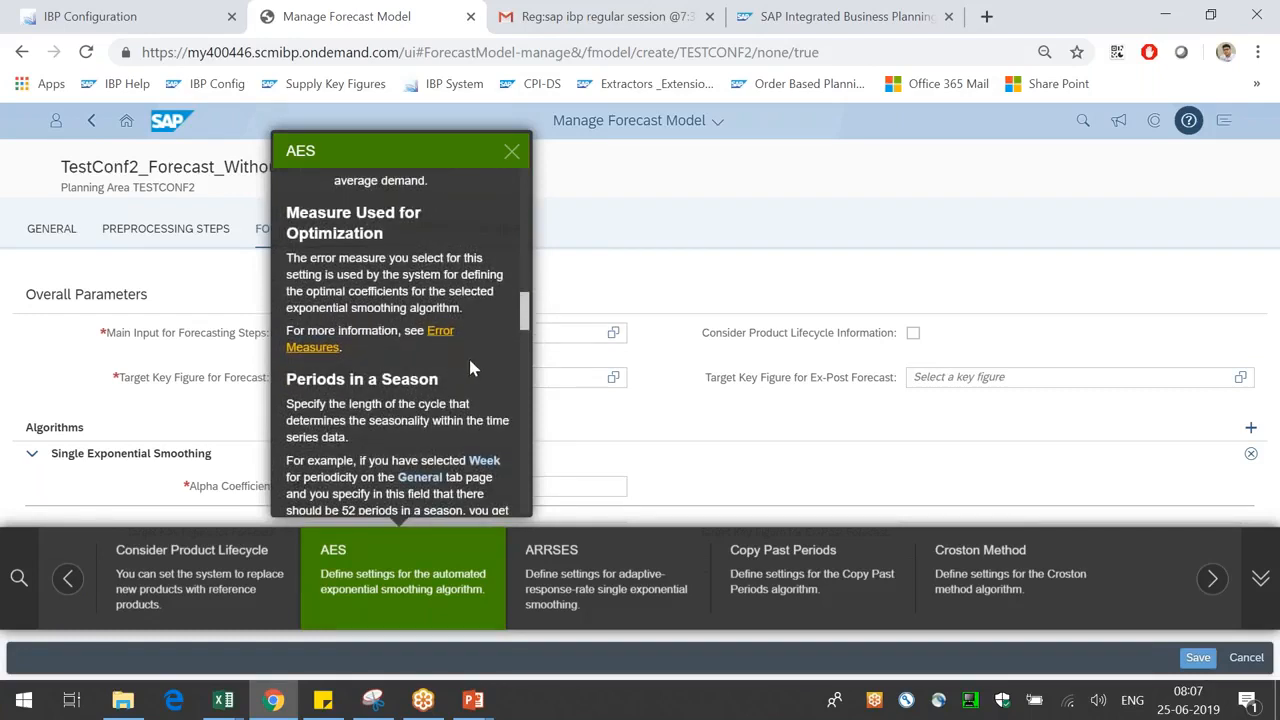
scroll(468, 367, "down", 1)
scroll(473, 368, "down", 1)
left_click(1261, 578)
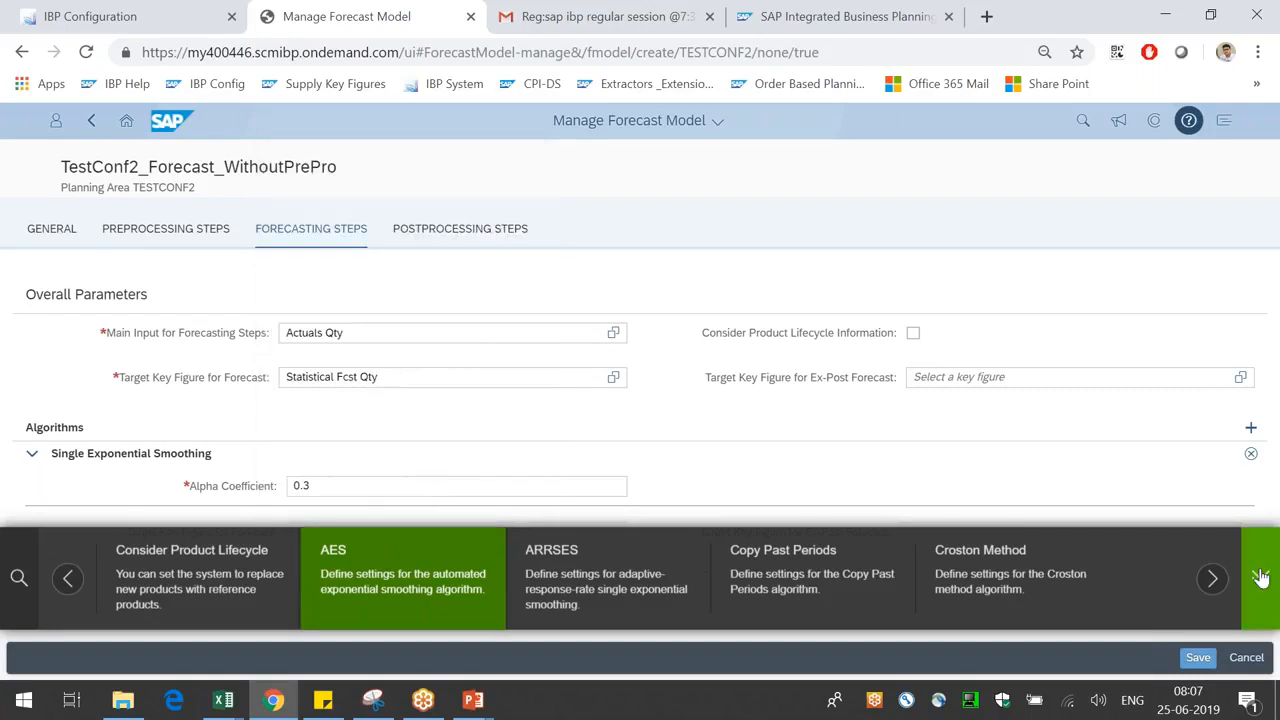
- Replace the Single Exponential Smoothing algorithm with Automated Exponential Smoothing in the forecasting steps
left_click(1250, 453)
left_click(796, 428)
left_click(1250, 427)
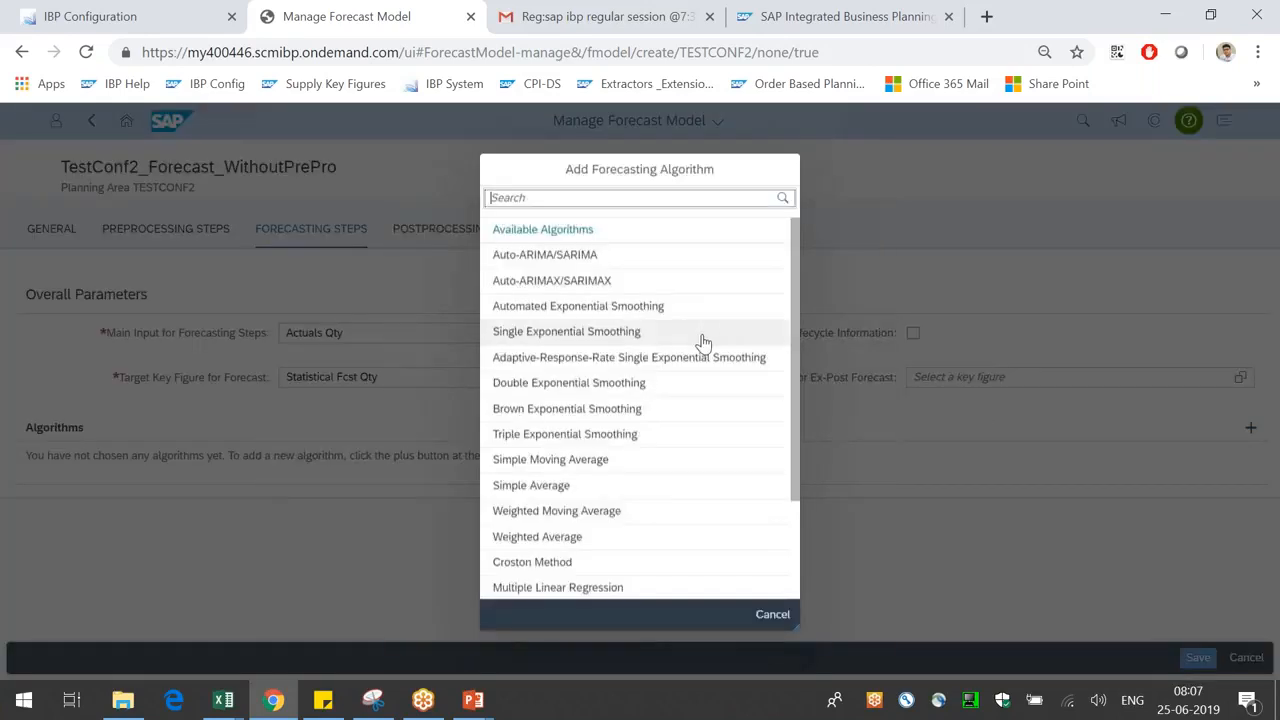
scroll(680, 440, "down", 1)
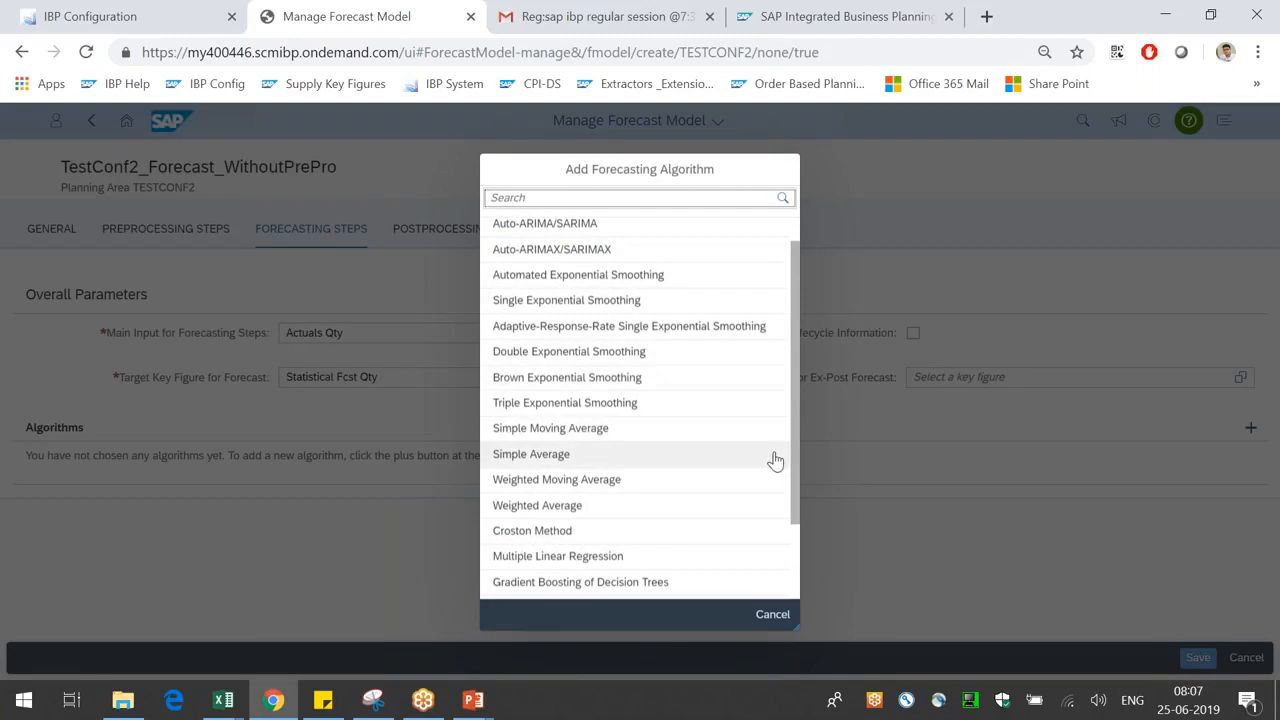
left_click(660, 273)
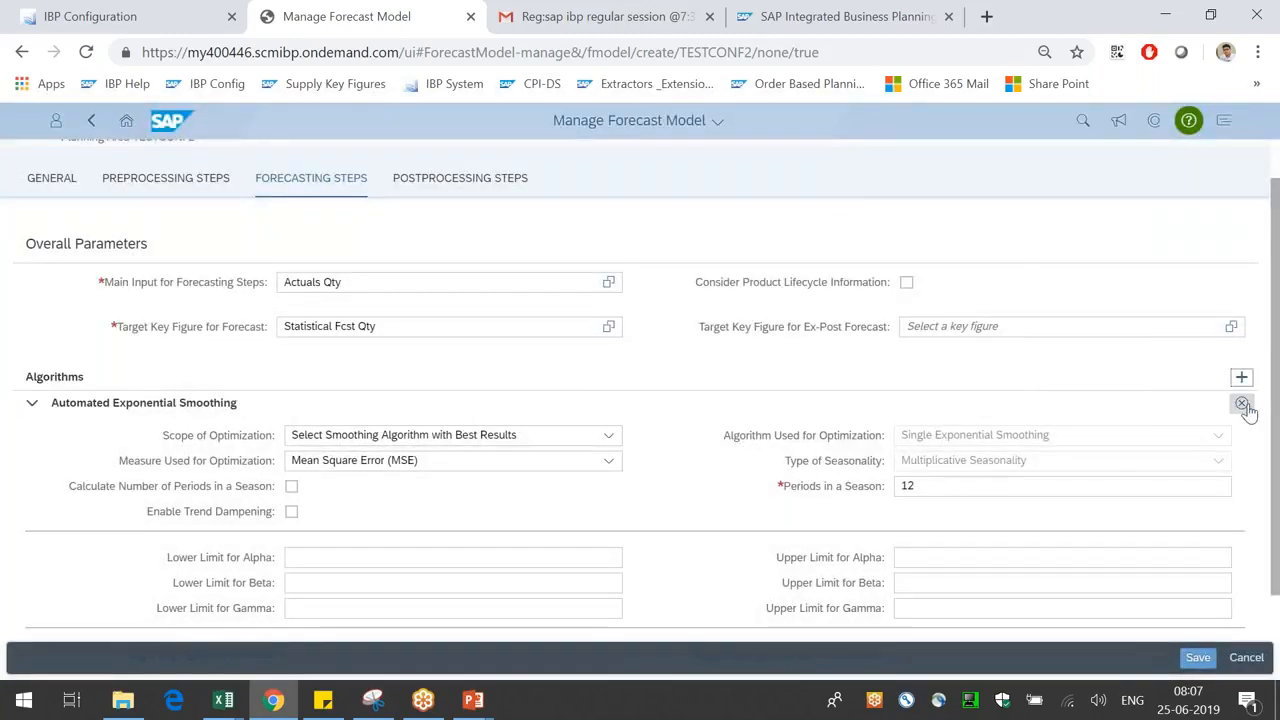
- Delete the Automated Exponential Smoothing algorithm and add Simple Moving Average in its place
left_click(1241, 403)
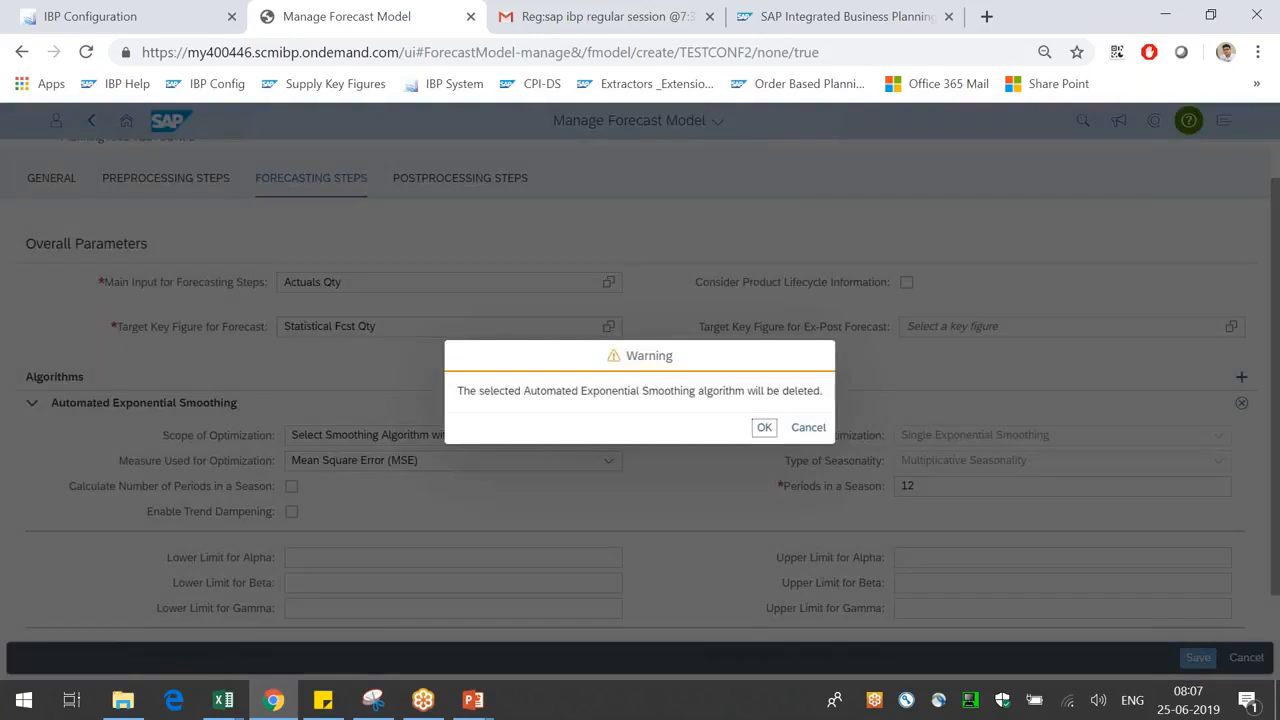
left_click(752, 428)
left_click(1250, 427)
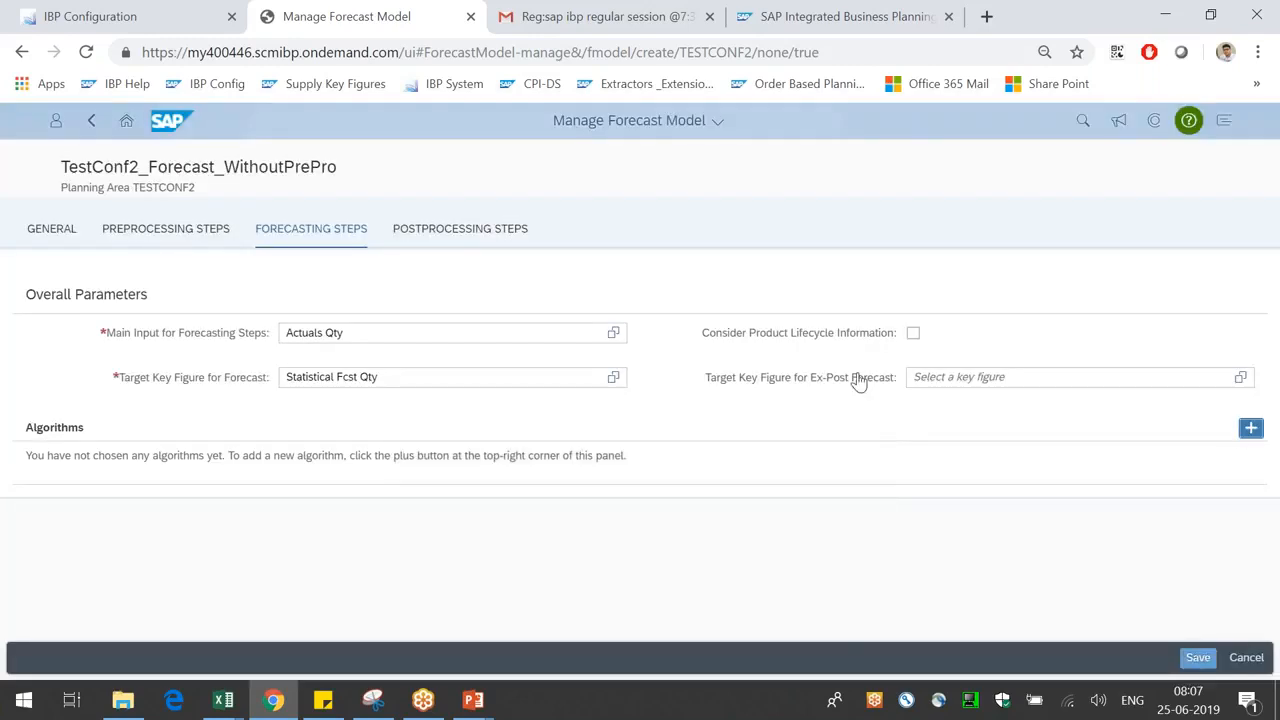
scroll(620, 394, "down", 3)
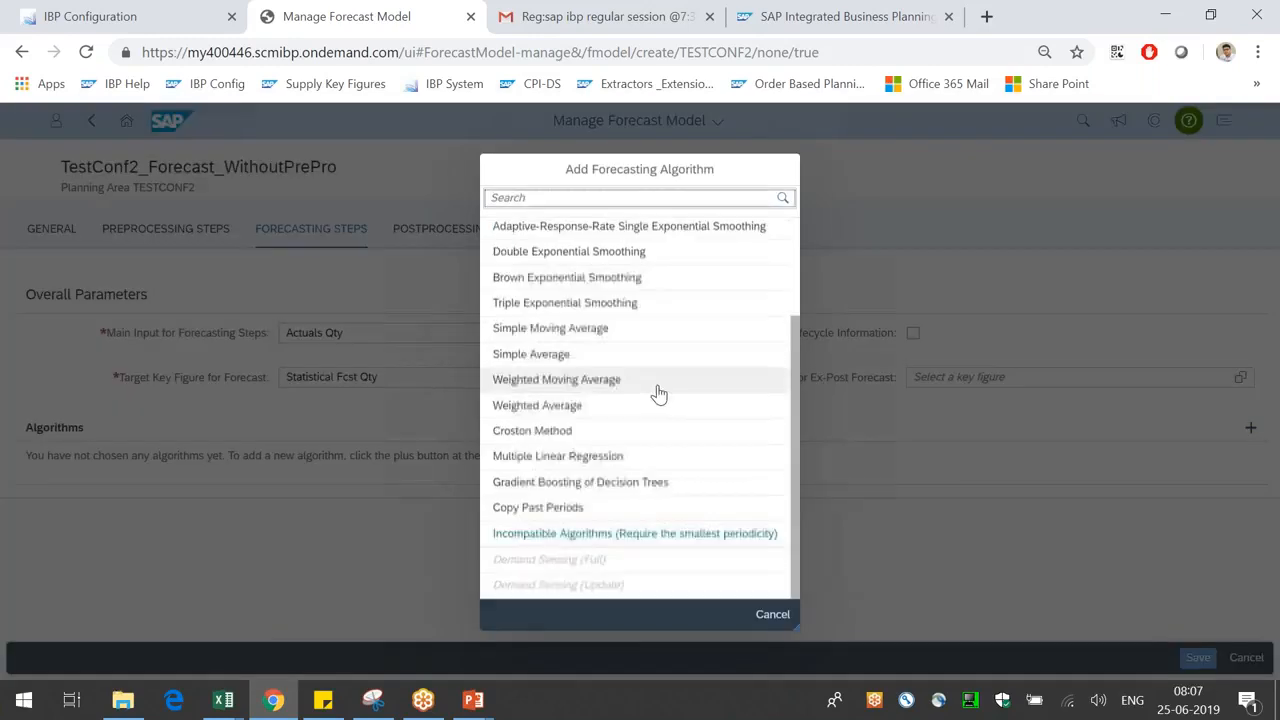
left_click(600, 332)
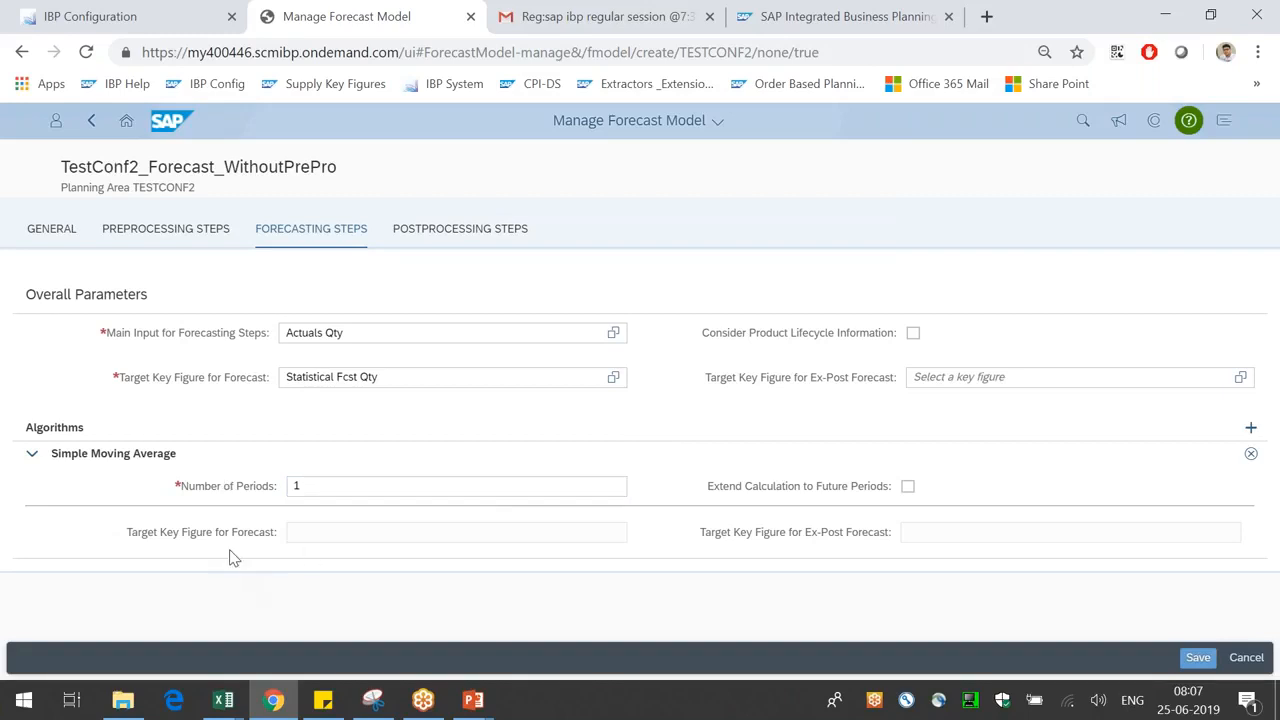
- Examine the Simple Moving Average settings for target key figures and extending the calculation to future periods, and the model name
left_click_drag(216, 532, 293, 531)
left_click(296, 532)
left_click_drag(709, 486, 838, 486)
left_click_drag(762, 532, 840, 531)
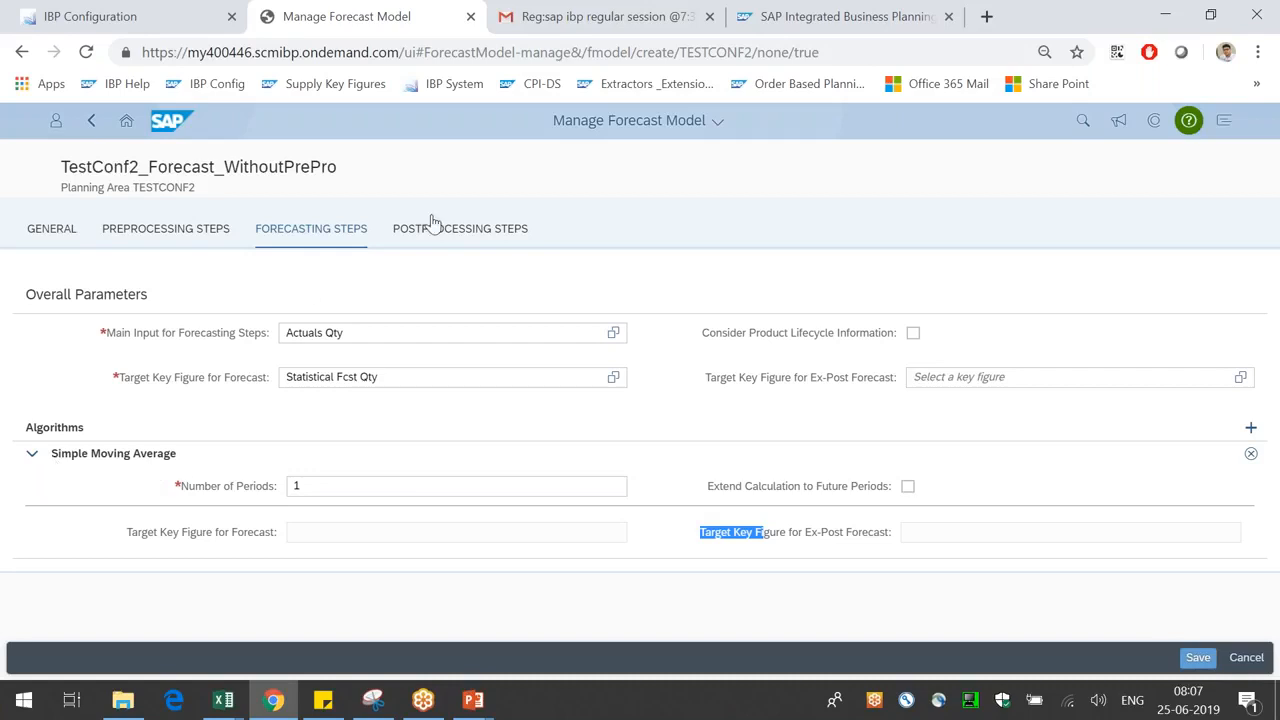
left_click_drag(209, 176, 338, 169)
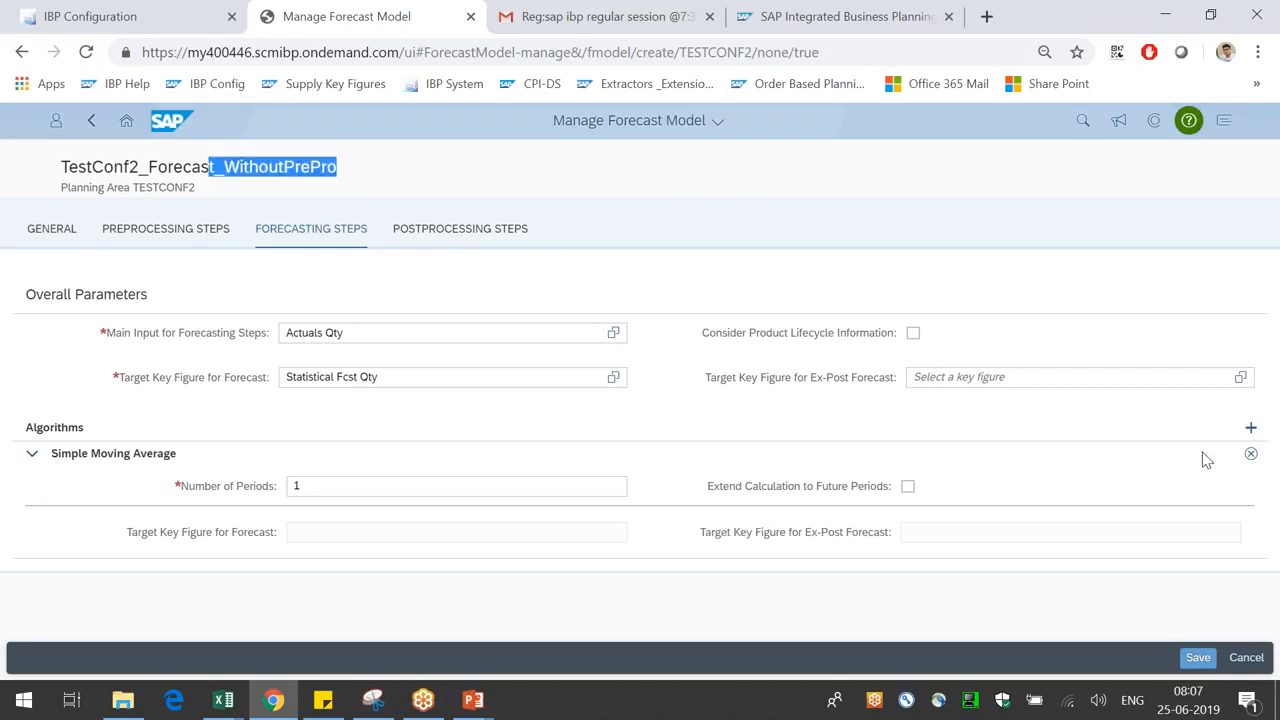
- Add the Auto-ARIMA/SARIMA and Single Exponential Smoothing algorithms to the forecasting steps and collapse the algorithm settings
left_click(1253, 428)
left_click(572, 258)
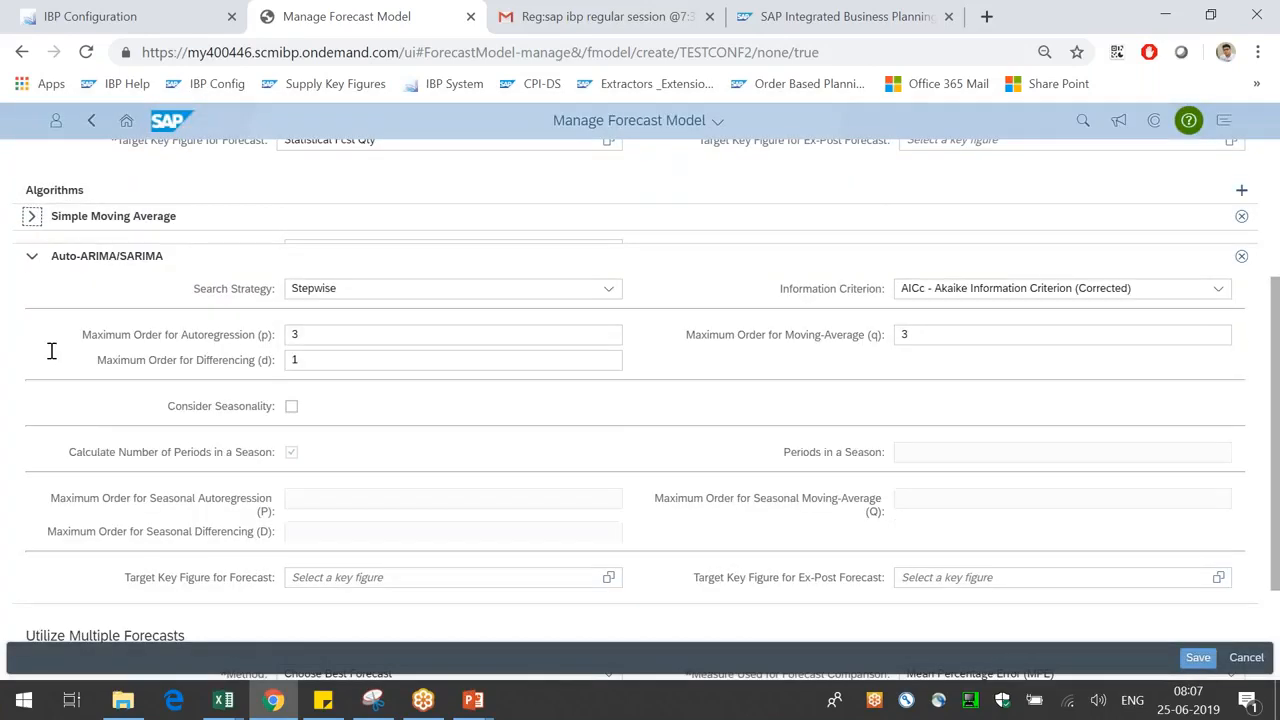
left_click(30, 244)
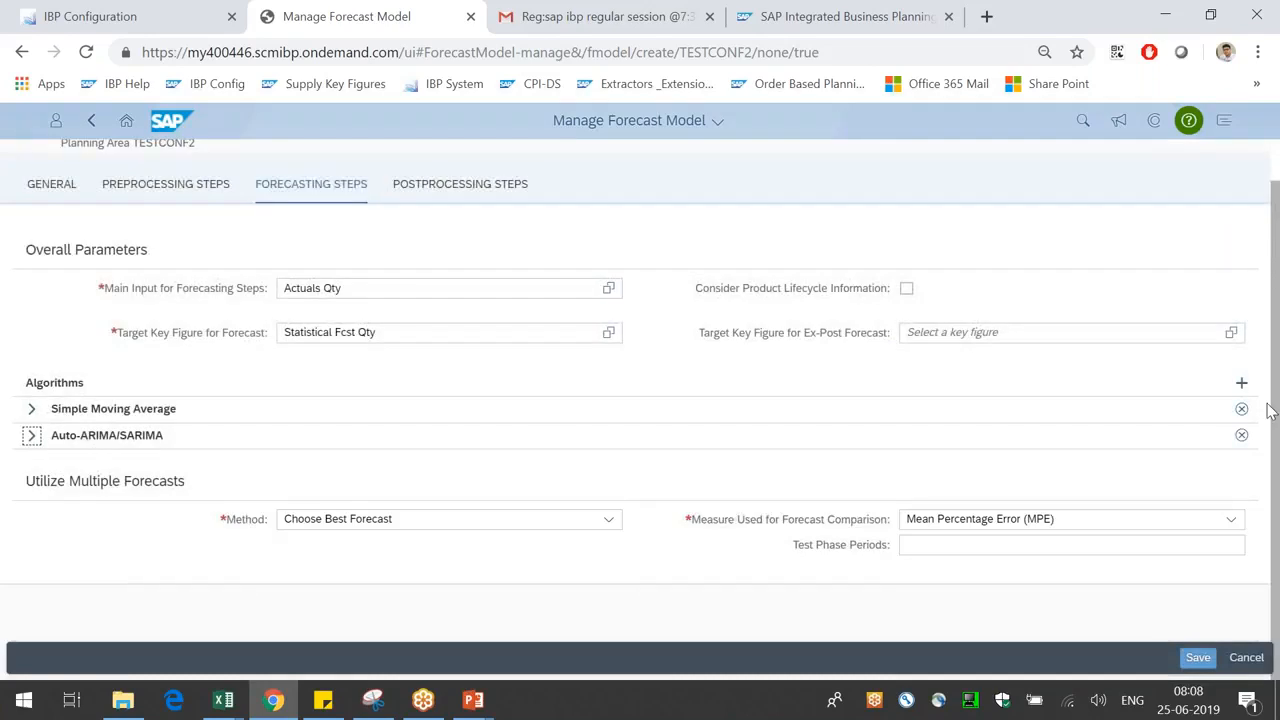
left_click(1241, 382)
left_click(570, 333)
left_click(33, 347)
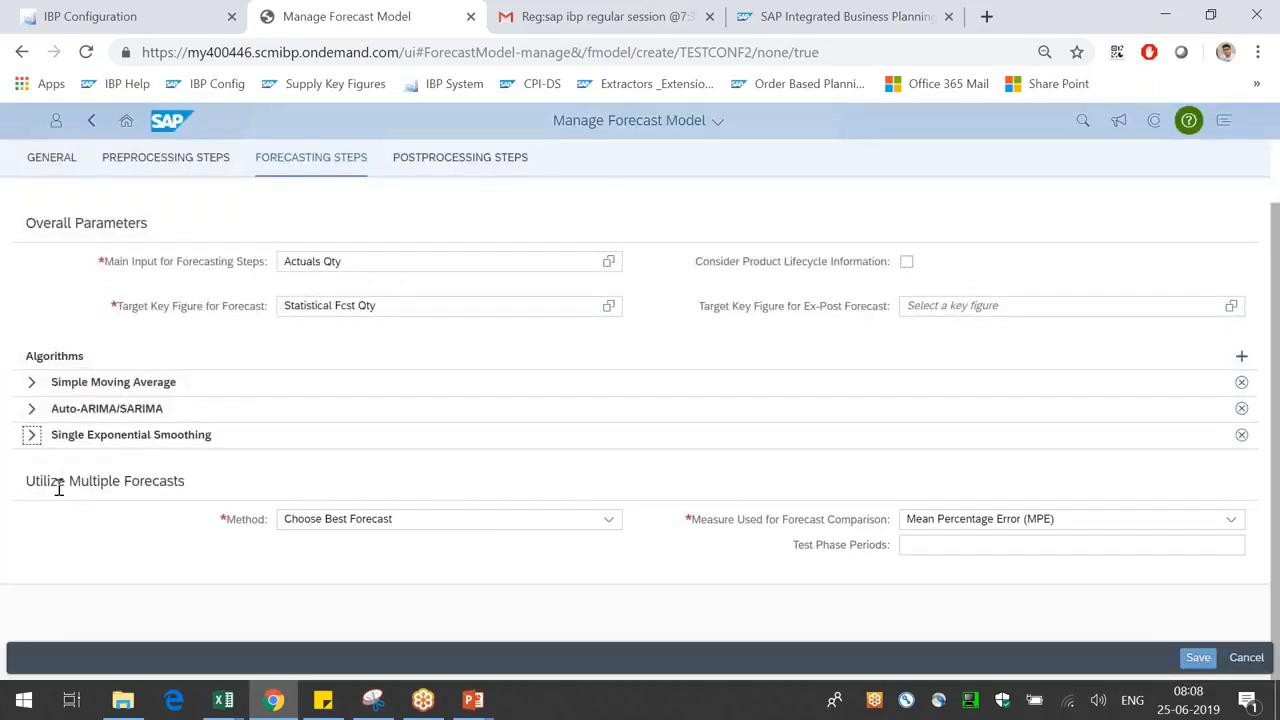
- Look at the Utilize Multiple Forecasts section and expand the settings of all three algorithms to compare them
left_click_drag(57, 481, 145, 480)
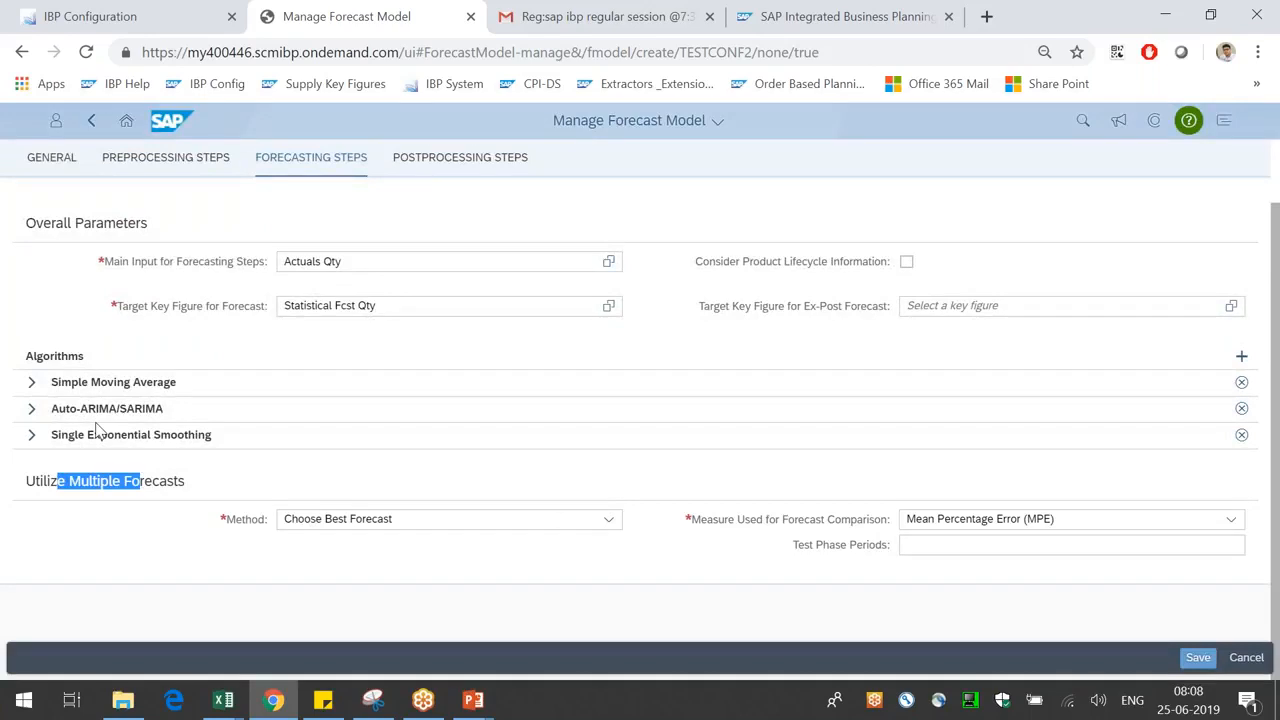
left_click(31, 435)
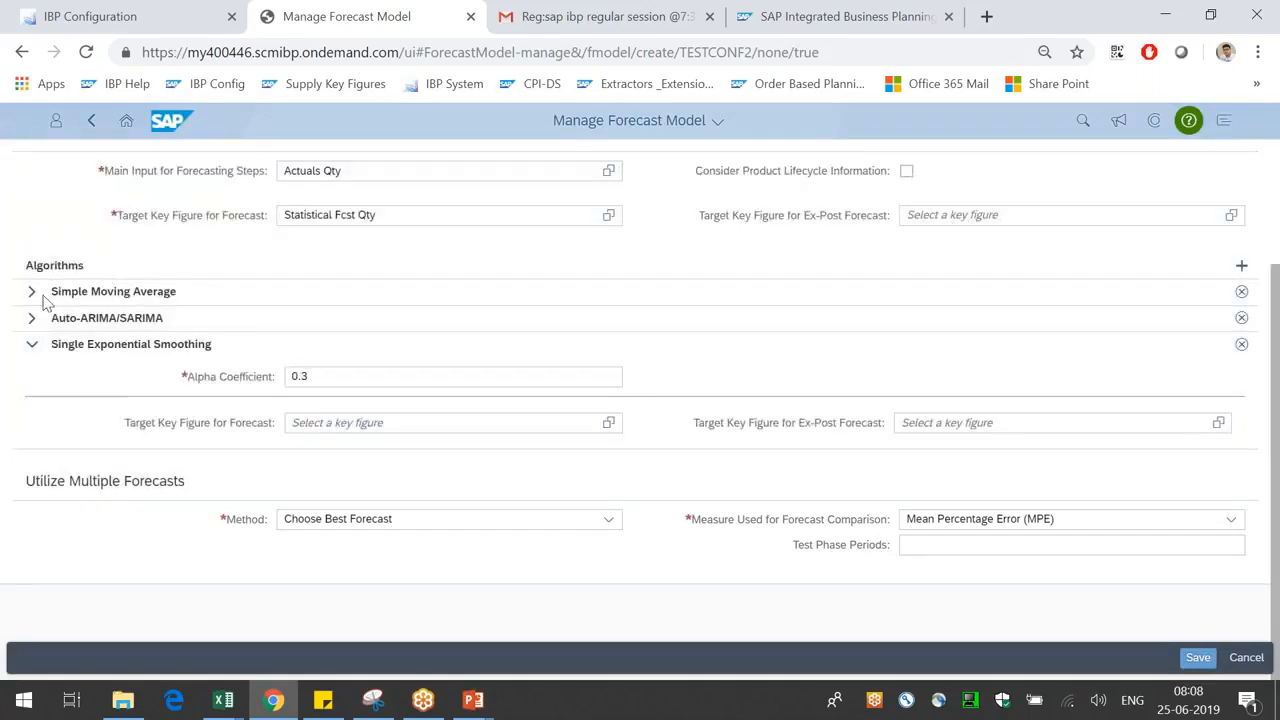
left_click(31, 292)
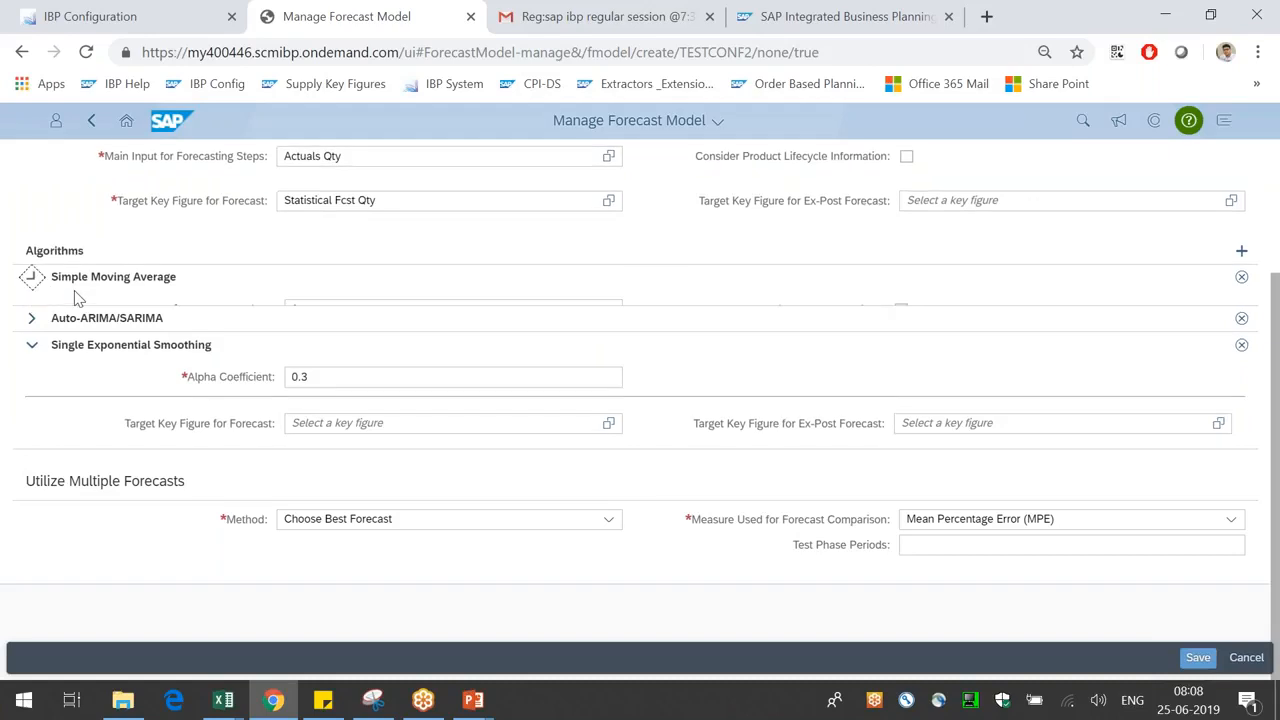
left_click(31, 332)
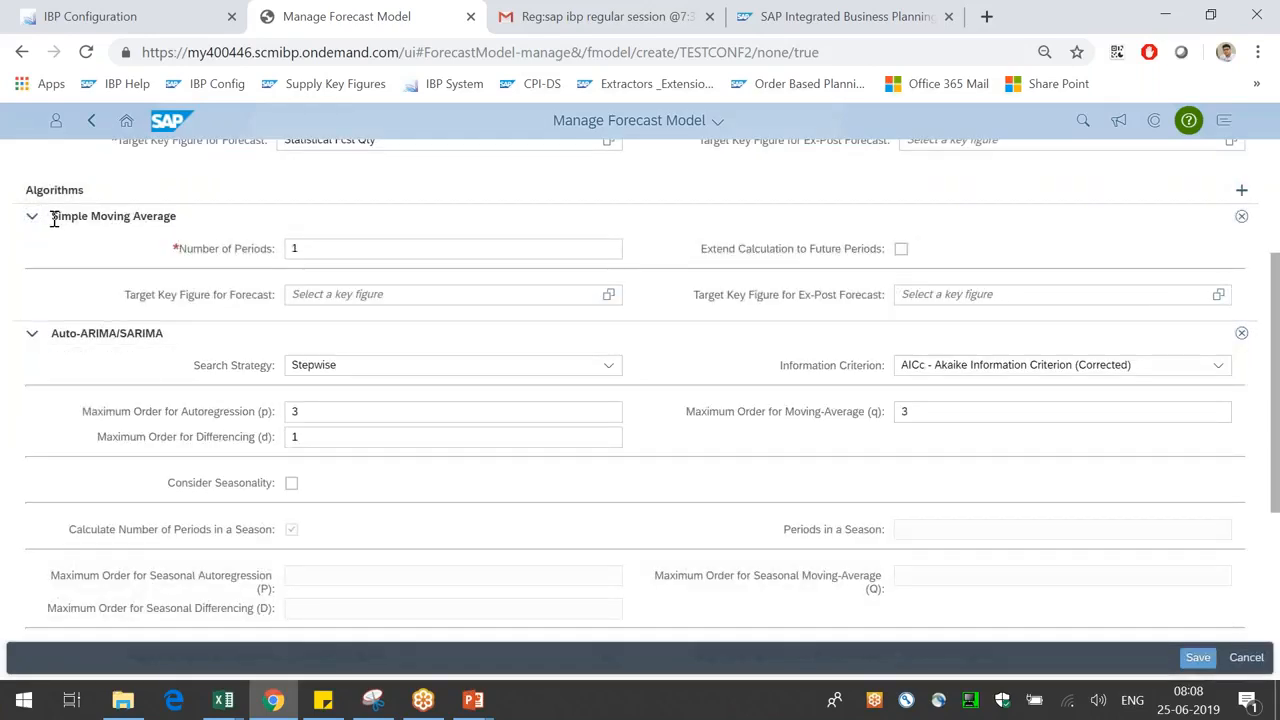
left_click_drag(51, 216, 184, 215)
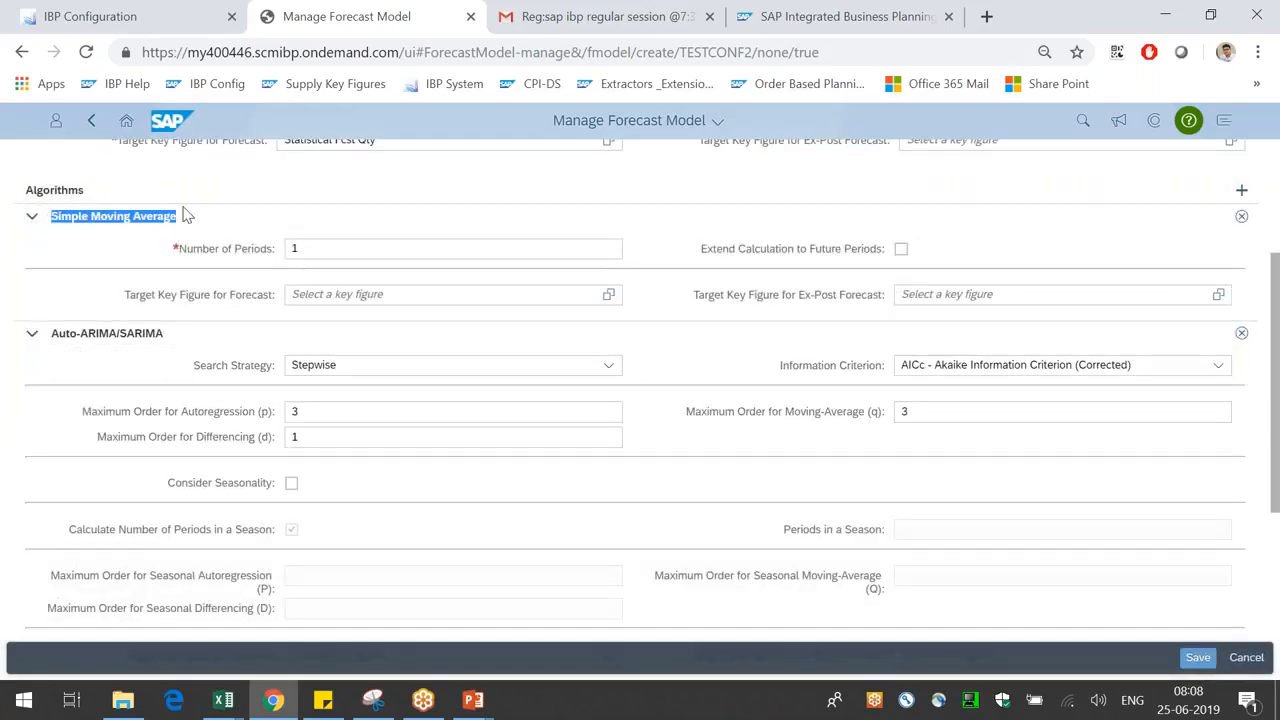
double_click(67, 216)
left_click_drag(67, 216, 170, 217)
left_click_drag(69, 333, 158, 333)
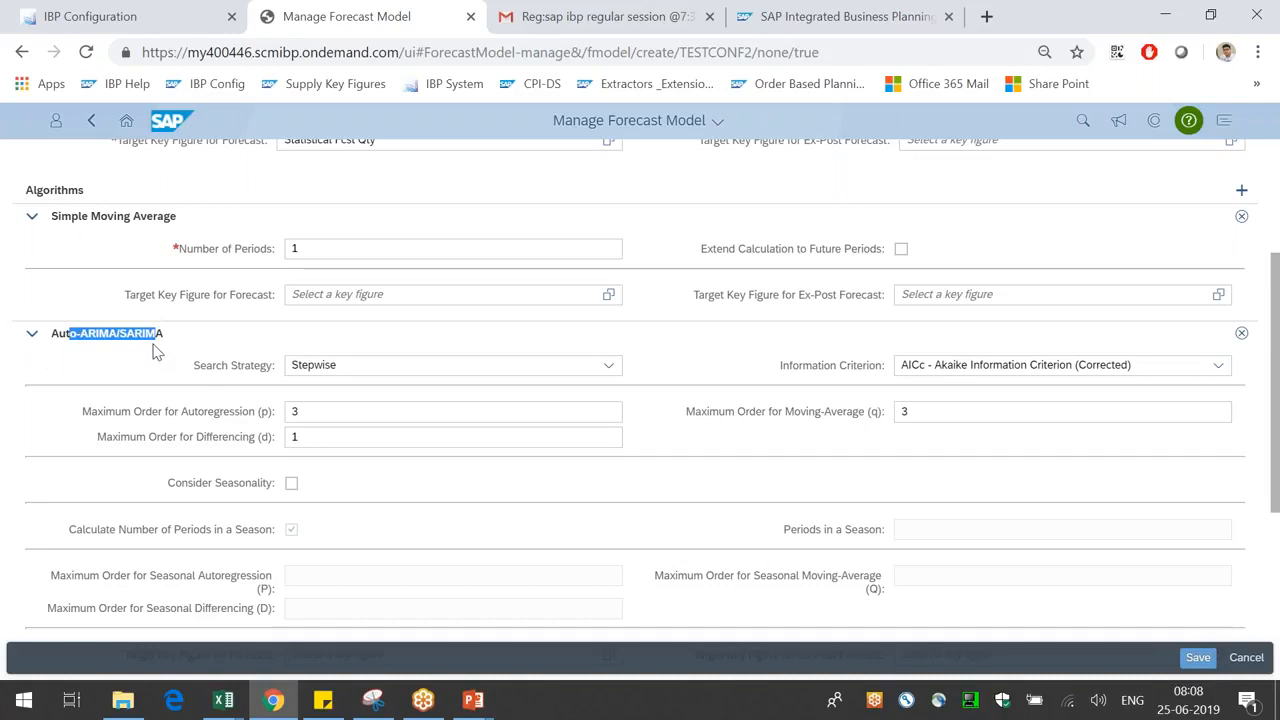
- Examine the target key figure fields and parameters of the Simple Moving Average, Auto-ARIMA/SARIMA and Single Exponential Smoothing algorithms
scroll(350, 494, "down", 1)
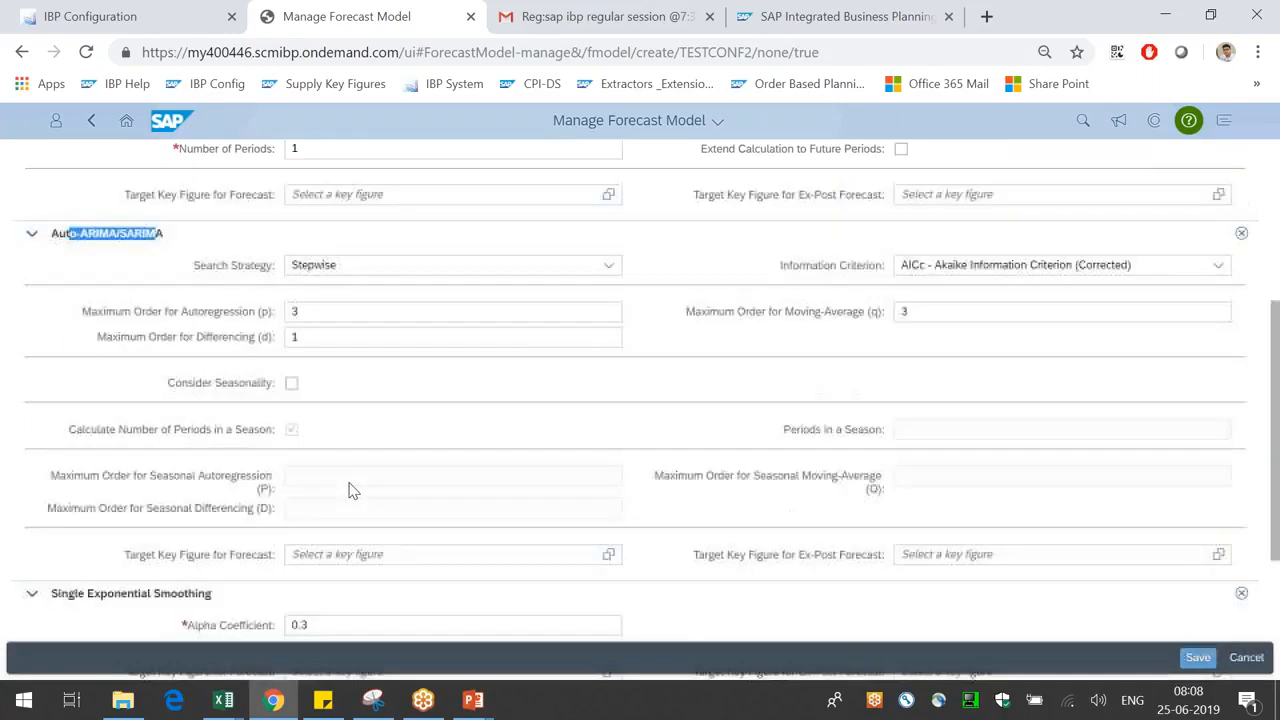
left_click_drag(142, 554, 253, 556)
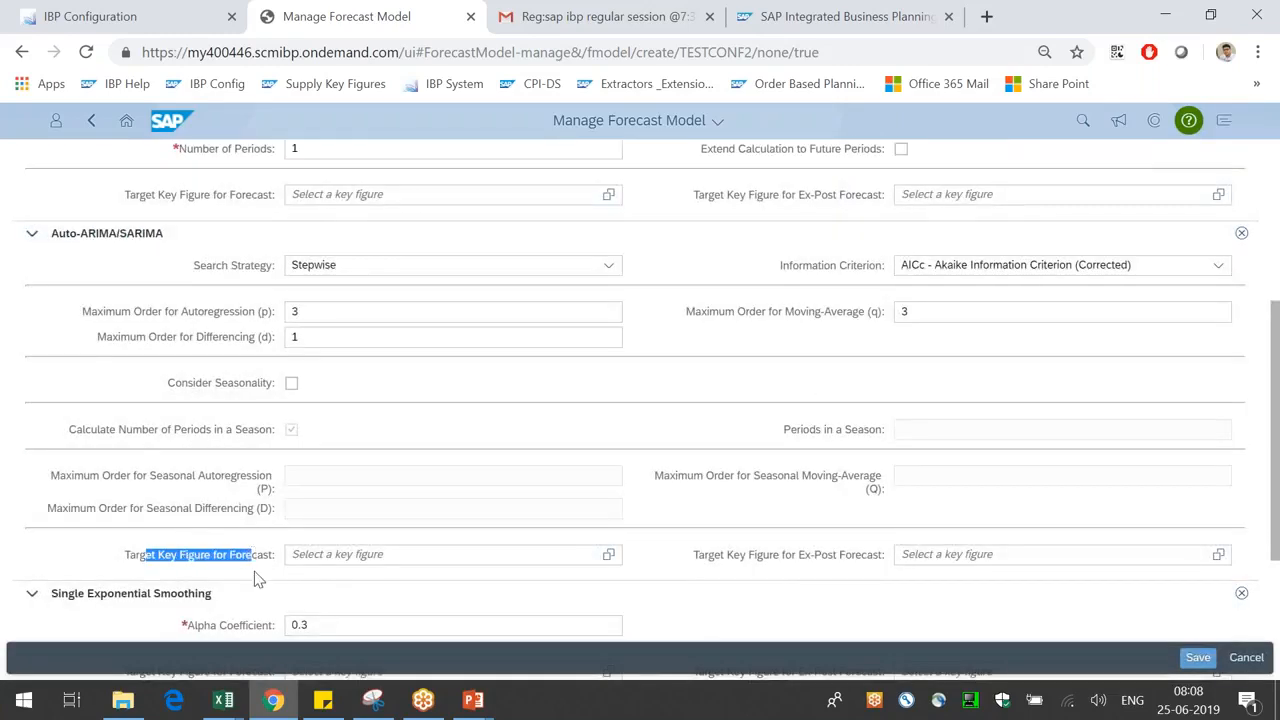
scroll(253, 578, "down", 3)
left_click_drag(74, 342, 168, 375)
left_click_drag(157, 423, 251, 423)
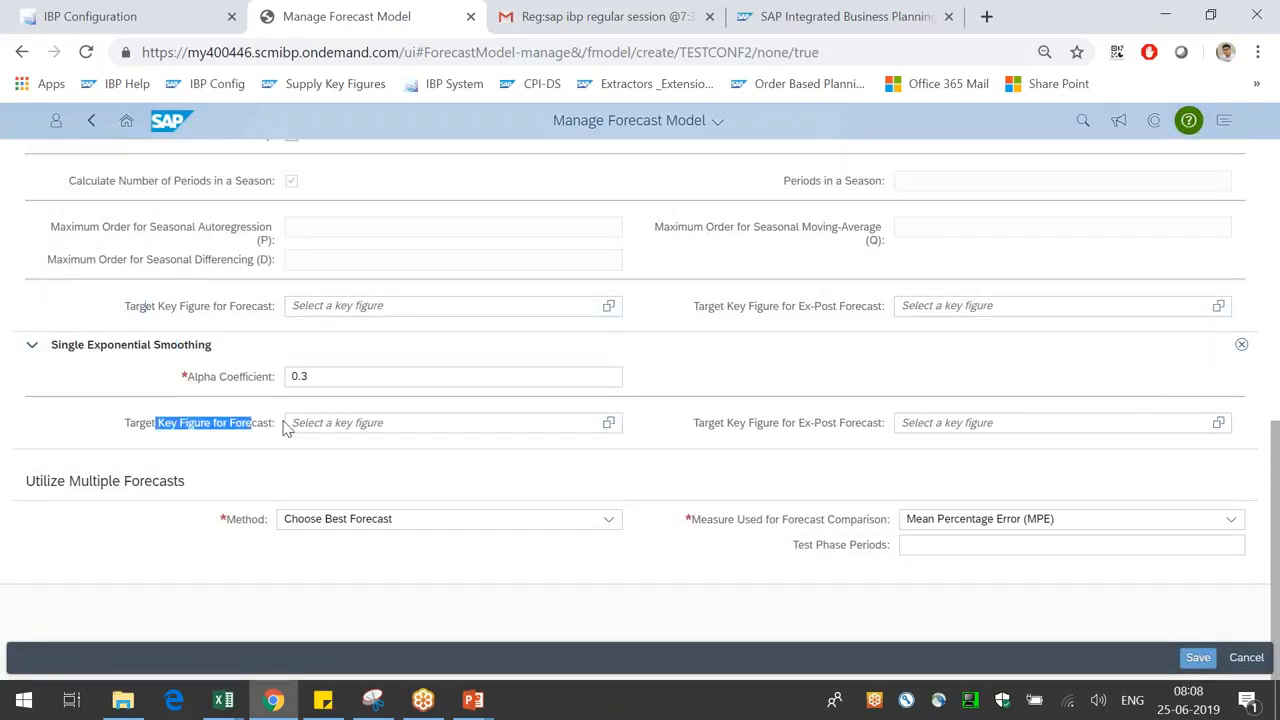
scroll(287, 421, "up", 2)
scroll(462, 313, "up", 2)
left_click(317, 299)
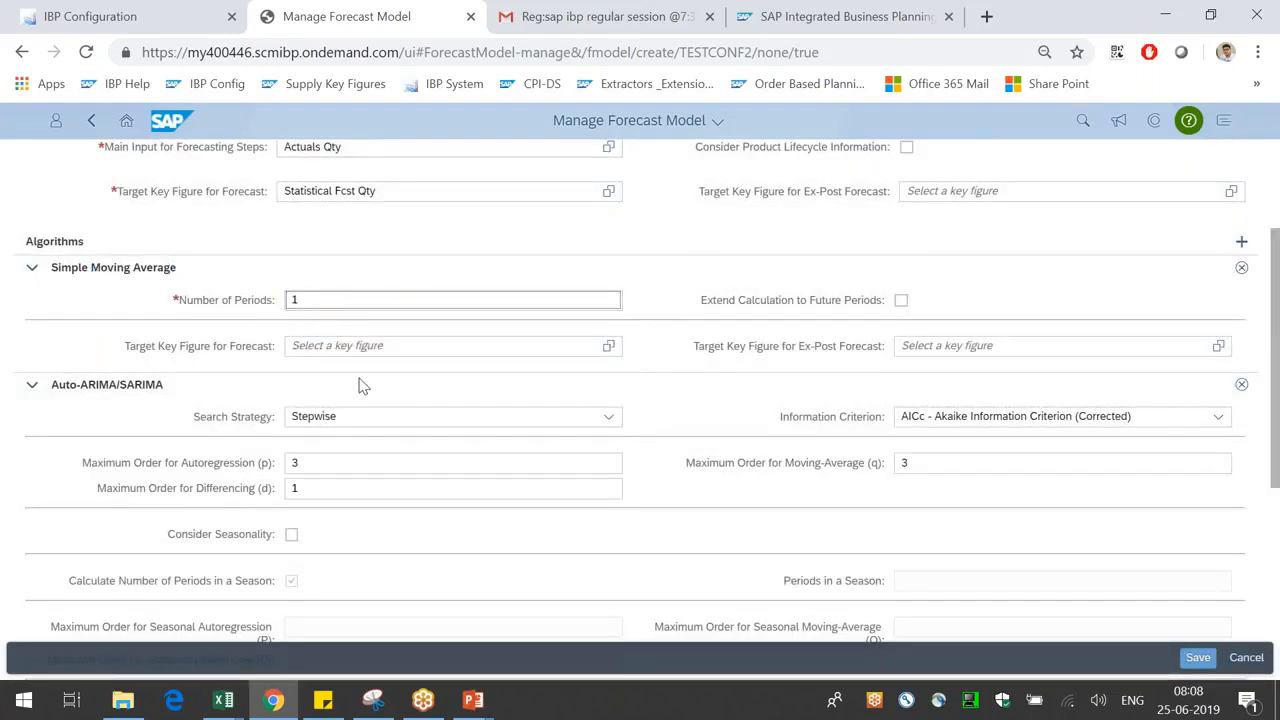
scroll(363, 388, "down", 2)
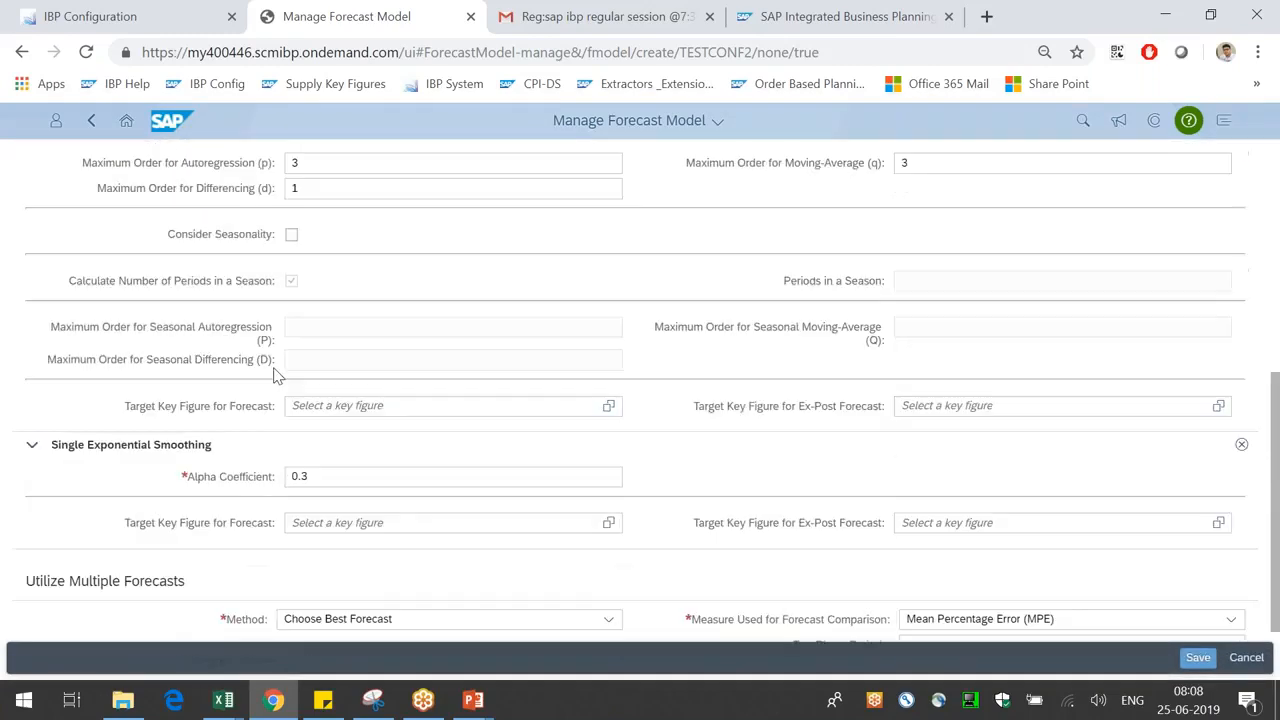
left_click_drag(223, 288, 254, 289)
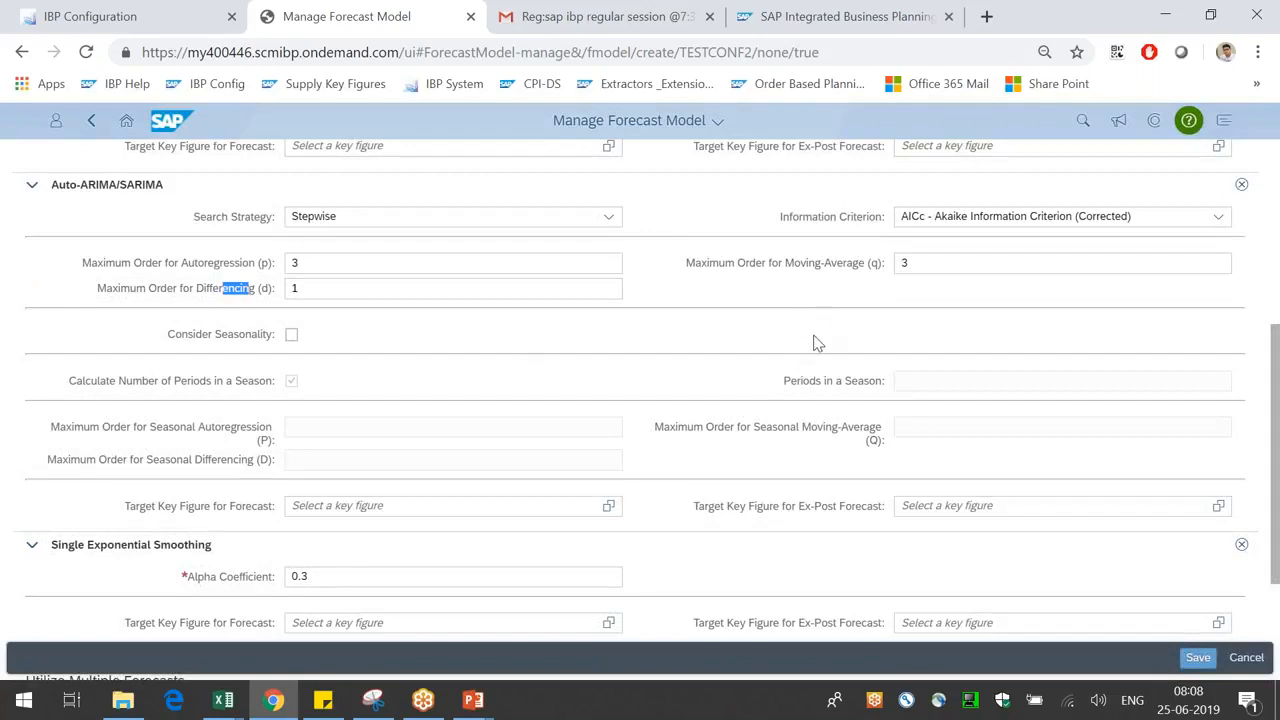
scroll(800, 357, "down", 2)
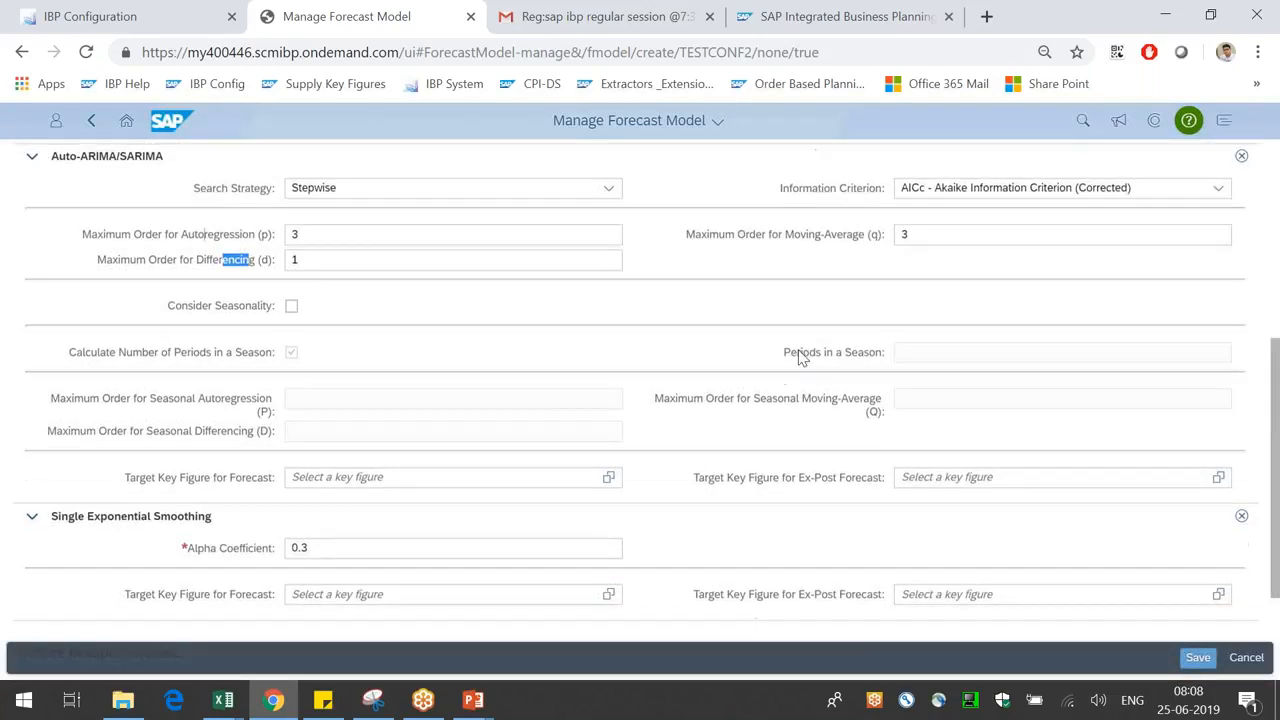
- Set the method for utilizing multiple forecasts to Calculate Weighted Average Forecast
left_click_drag(225, 477, 249, 478)
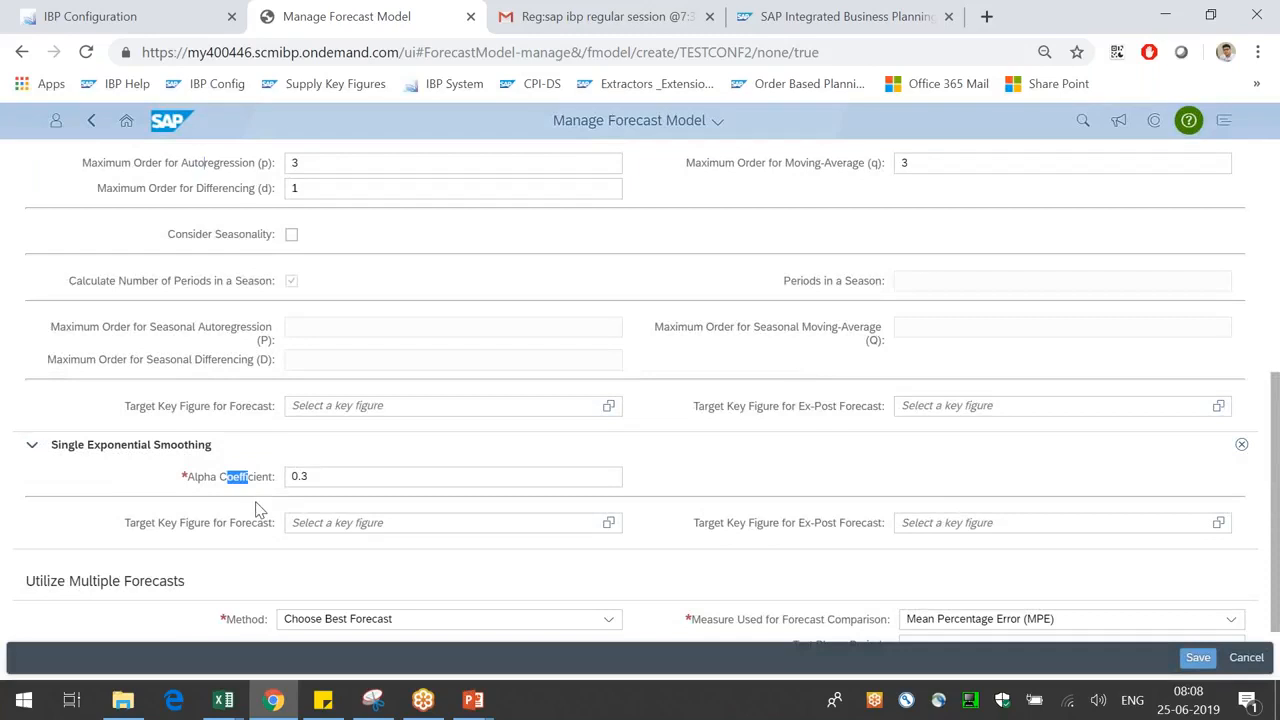
scroll(763, 485, "down", 2)
left_click(340, 522)
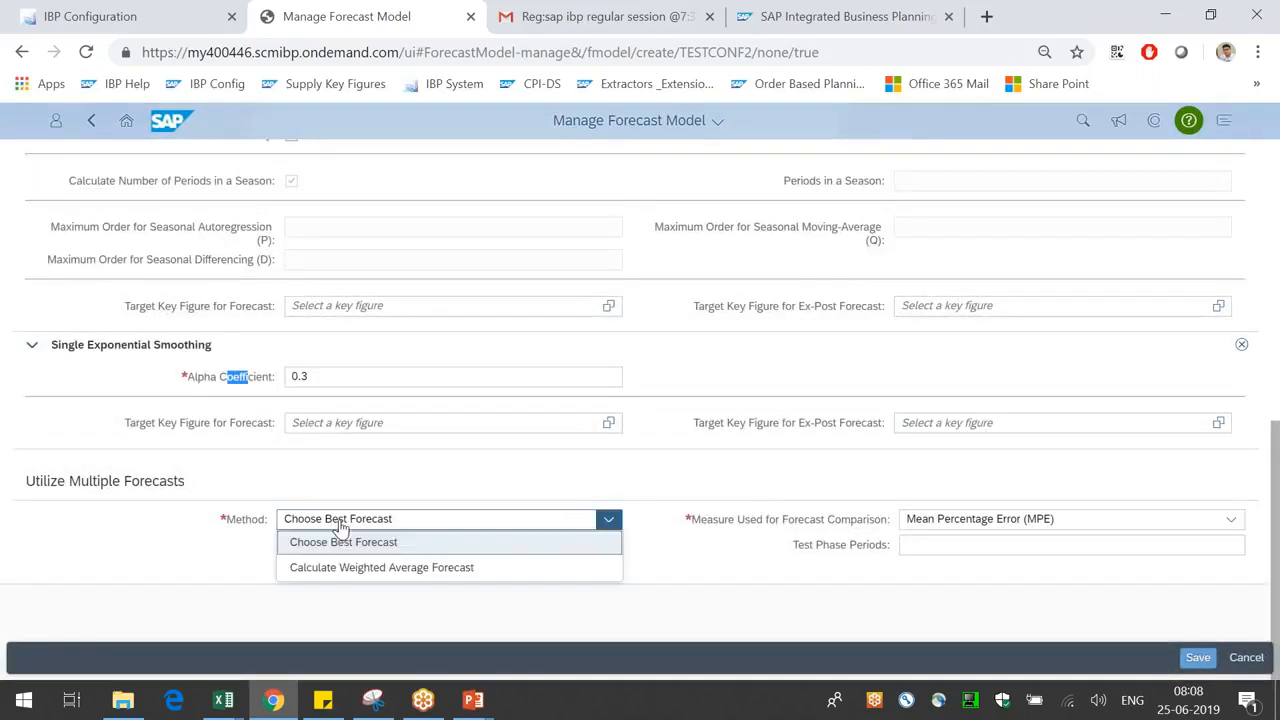
left_click(385, 552)
left_click(401, 524)
left_click(402, 576)
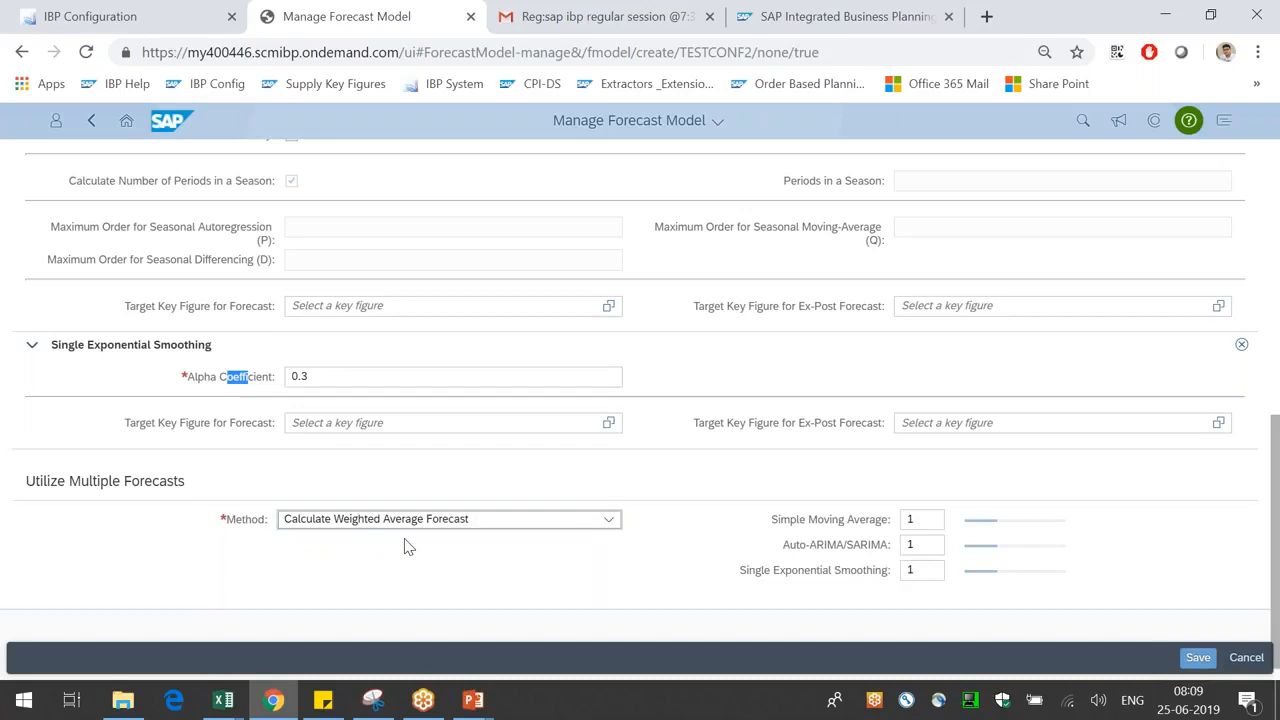
- Set the forecast weights to 30 for Simple Moving Average, 50 for Auto-ARIMA/SARIMA and 20 for Single Exponential Smoothing
left_click_drag(928, 520, 886, 522)
key("BackSpace")
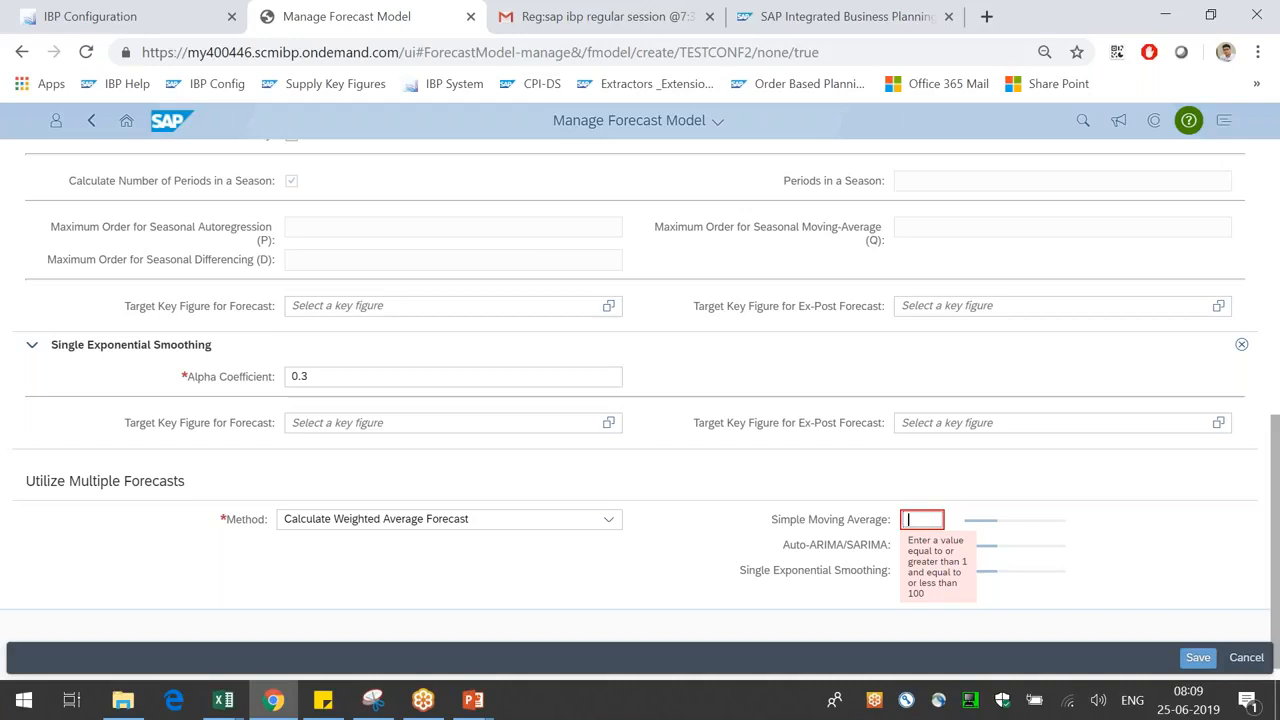
type("1")
key("Tab")
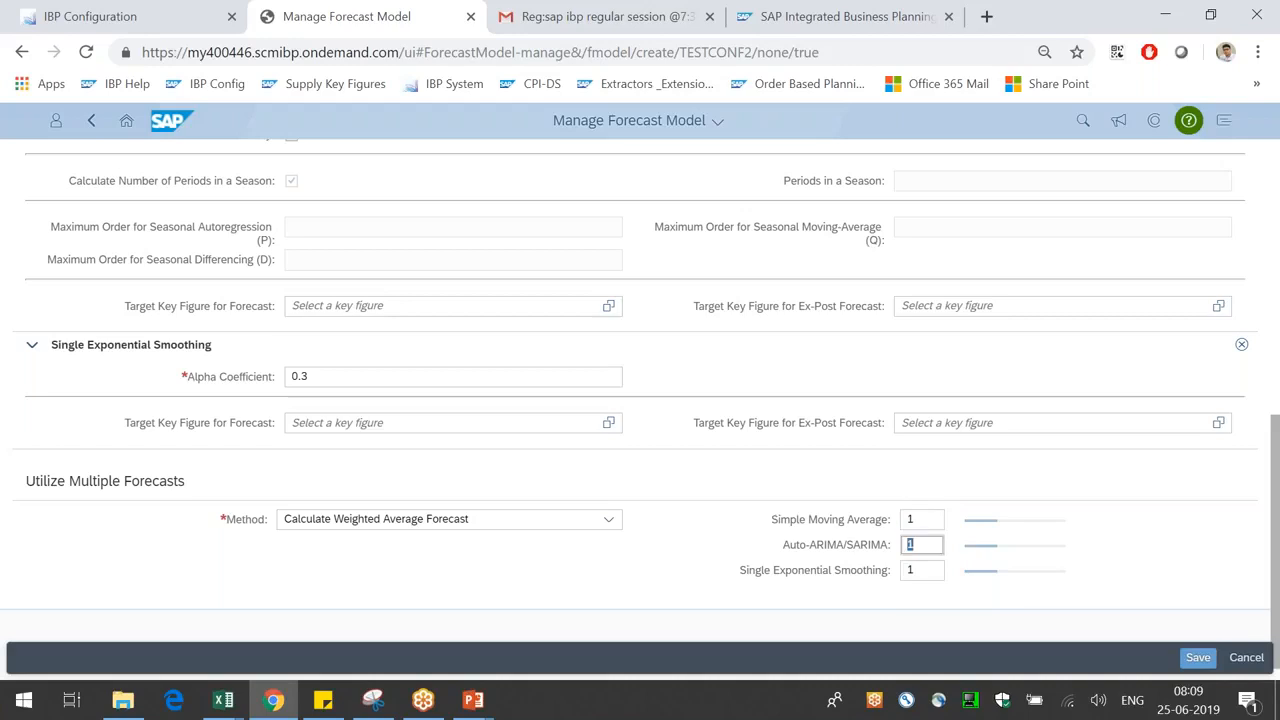
left_click_drag(937, 517, 831, 520)
type("30")
key("Tab")
key("Tab")
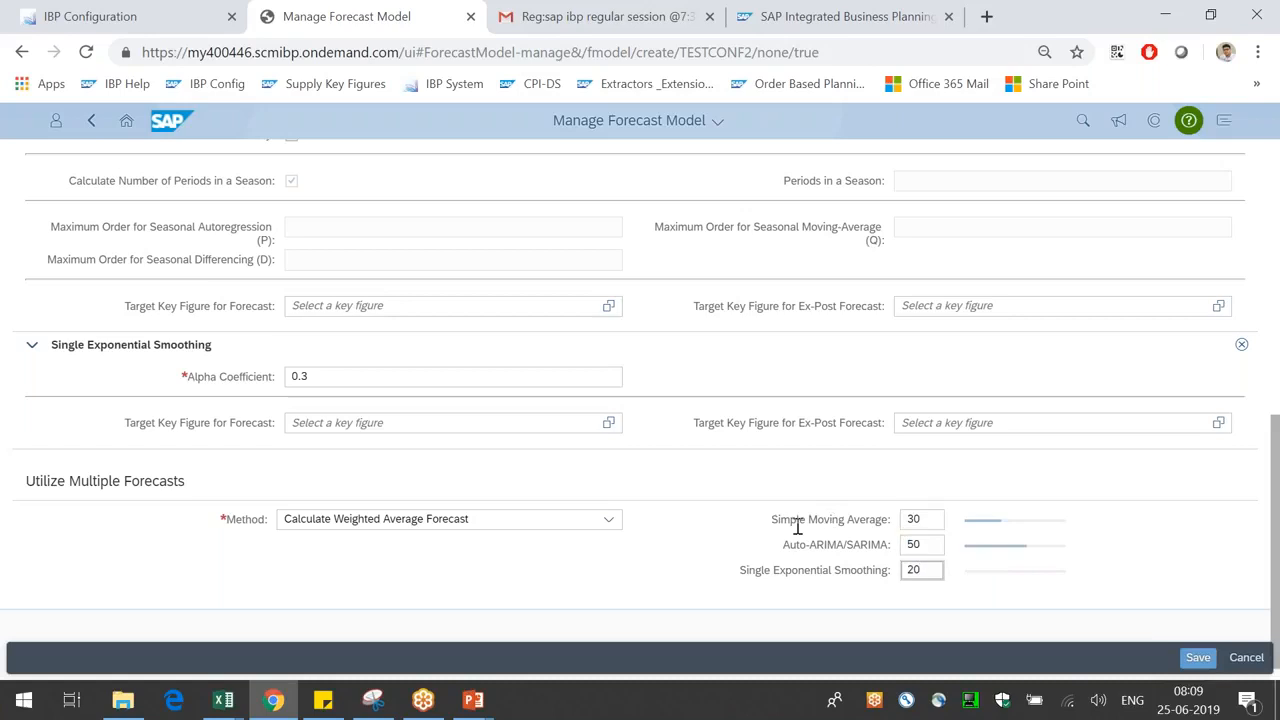
left_click(698, 592)
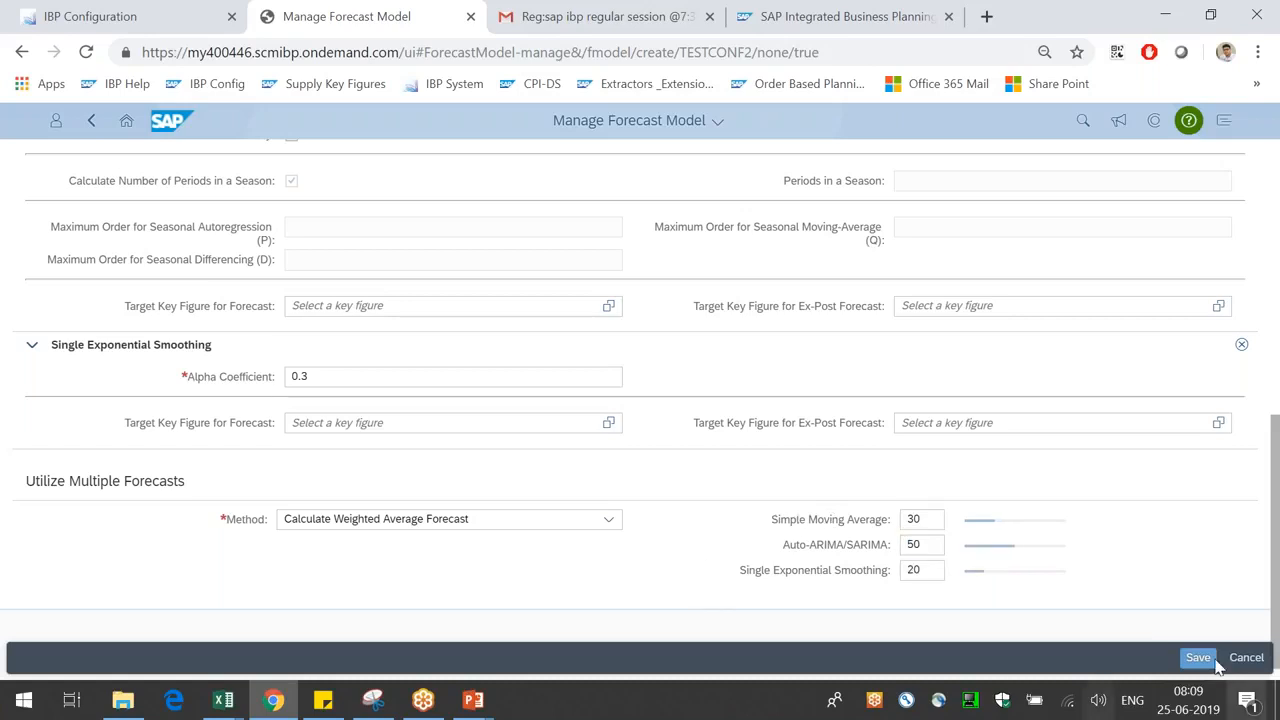
- Collapse the Simple Moving Average and Auto-ARIMA/SARIMA settings to compare the algorithm list with the weights of the multiple forecasts
scroll(842, 543, "up", 1)
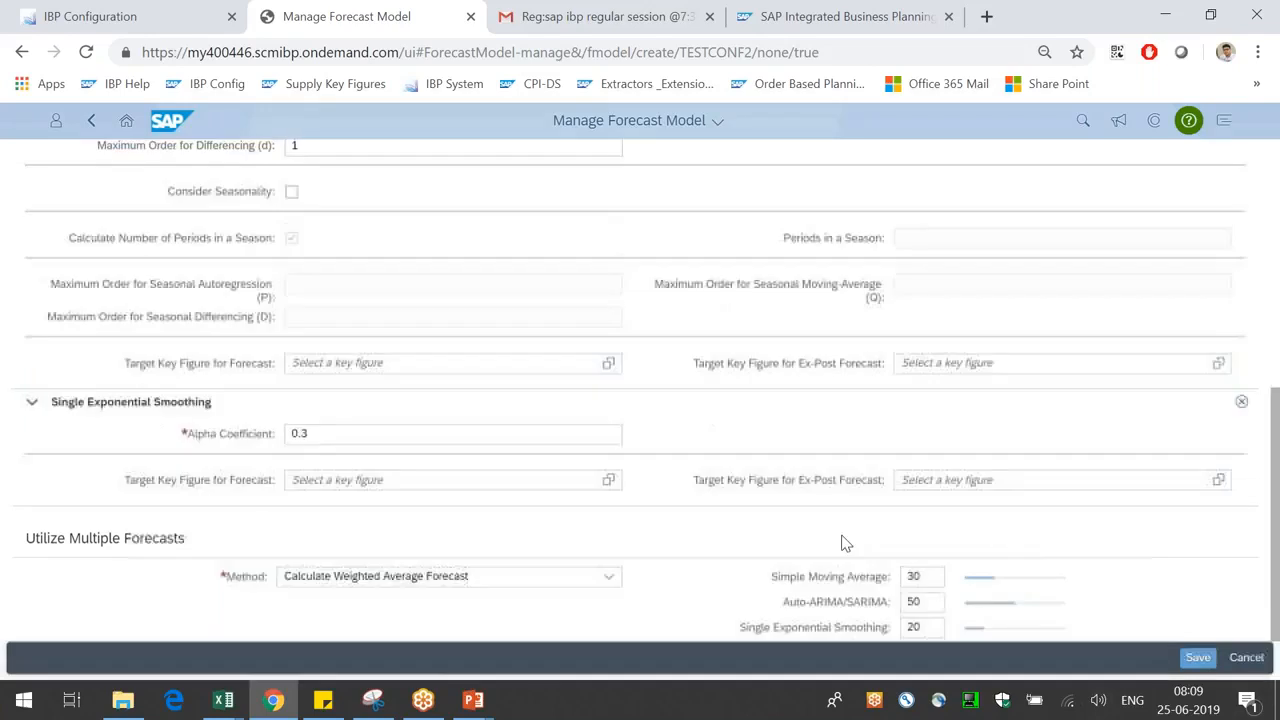
scroll(830, 535, "up", 3)
scroll(230, 373, "up", 5)
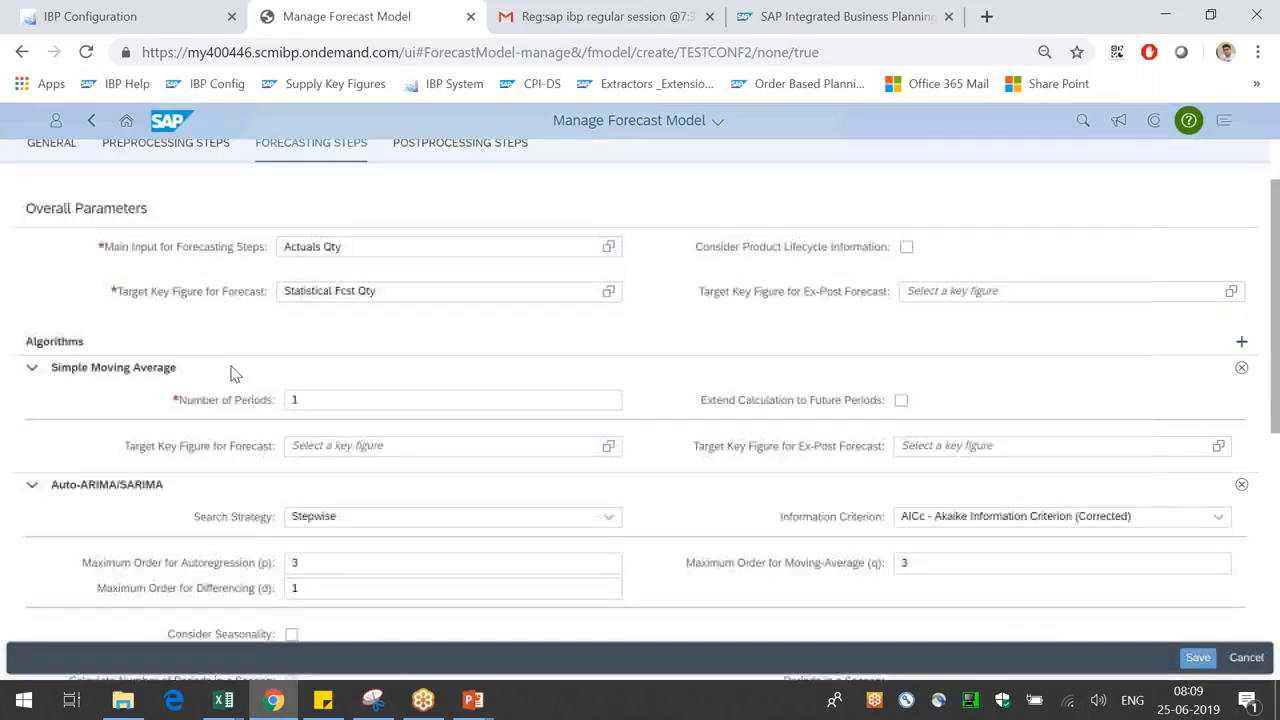
left_click(33, 368)
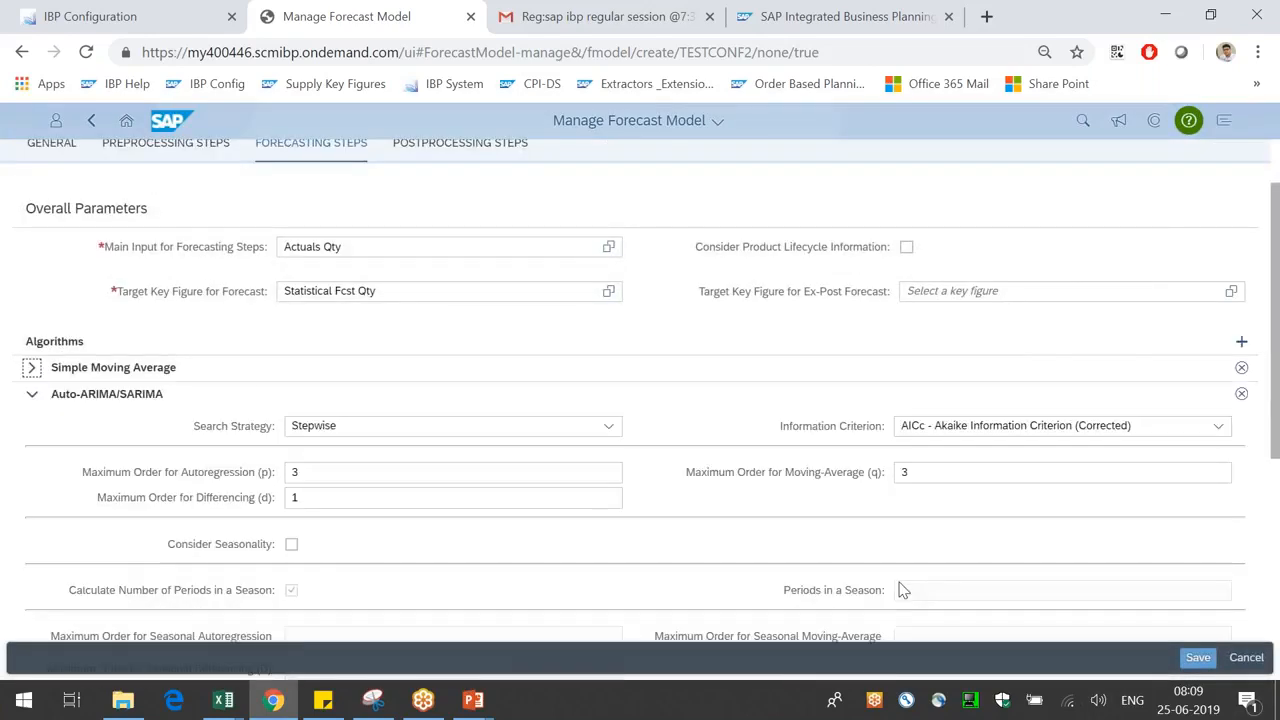
scroll(903, 590, "down", 4)
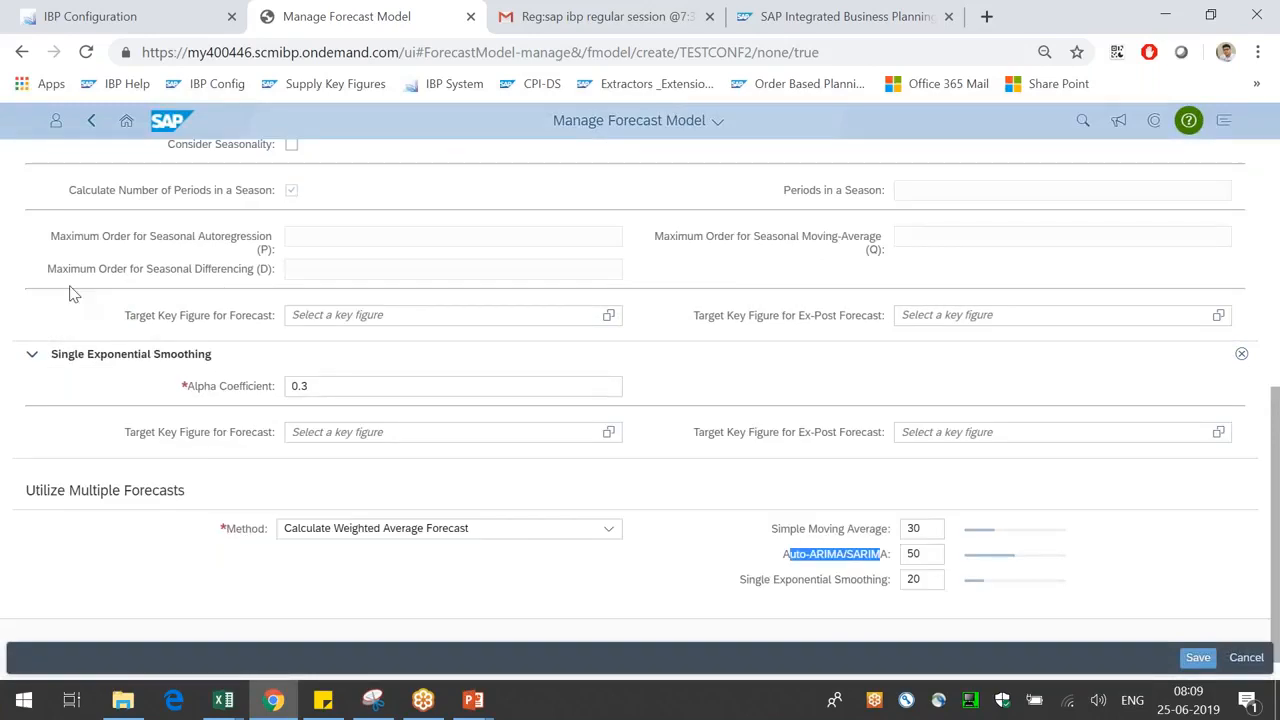
scroll(45, 280, "up", 3)
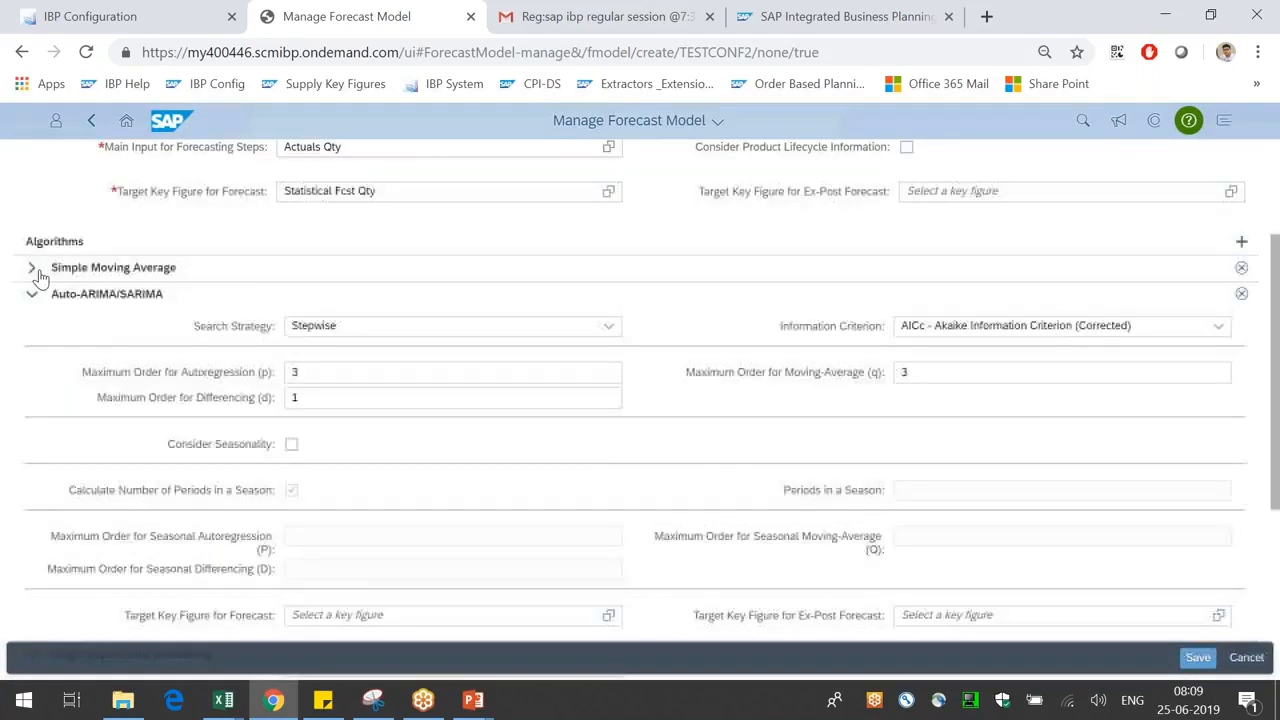
left_click(33, 293)
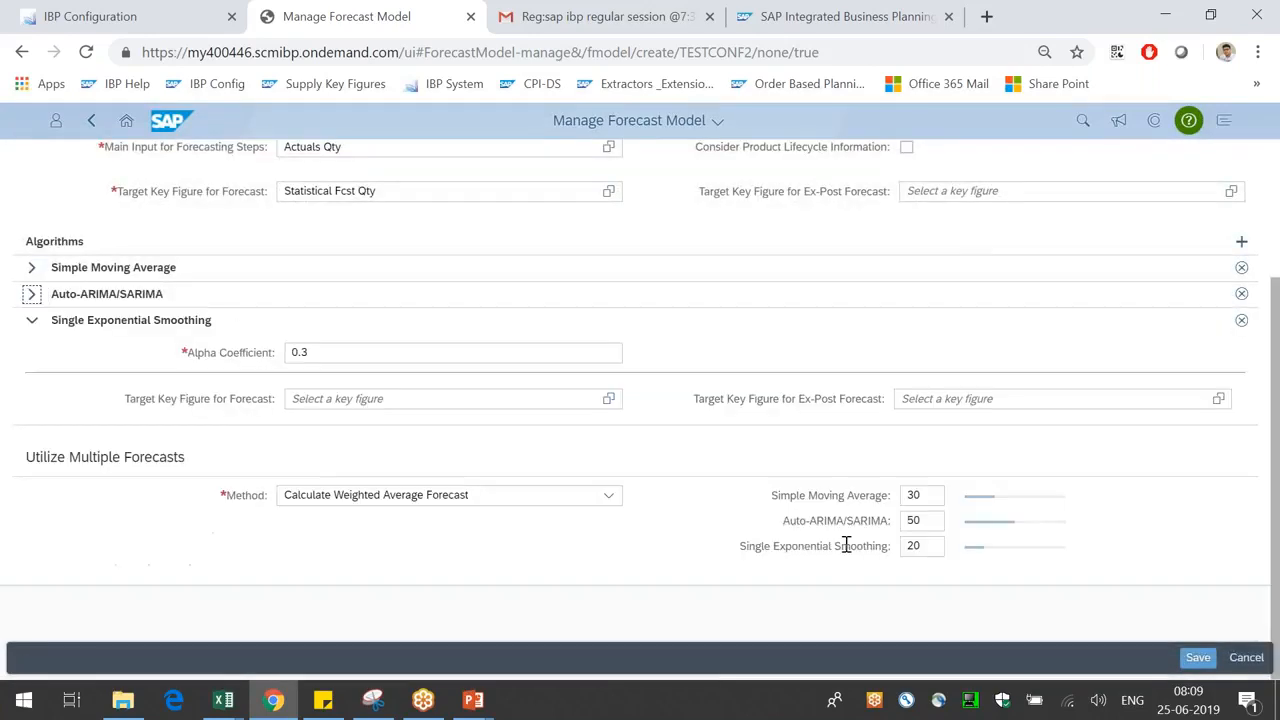
- Set the method for multiple forecasts back to Choose Best Forecast and collapse the Single Exponential Smoothing settings
left_click(609, 496)
left_click(386, 522)
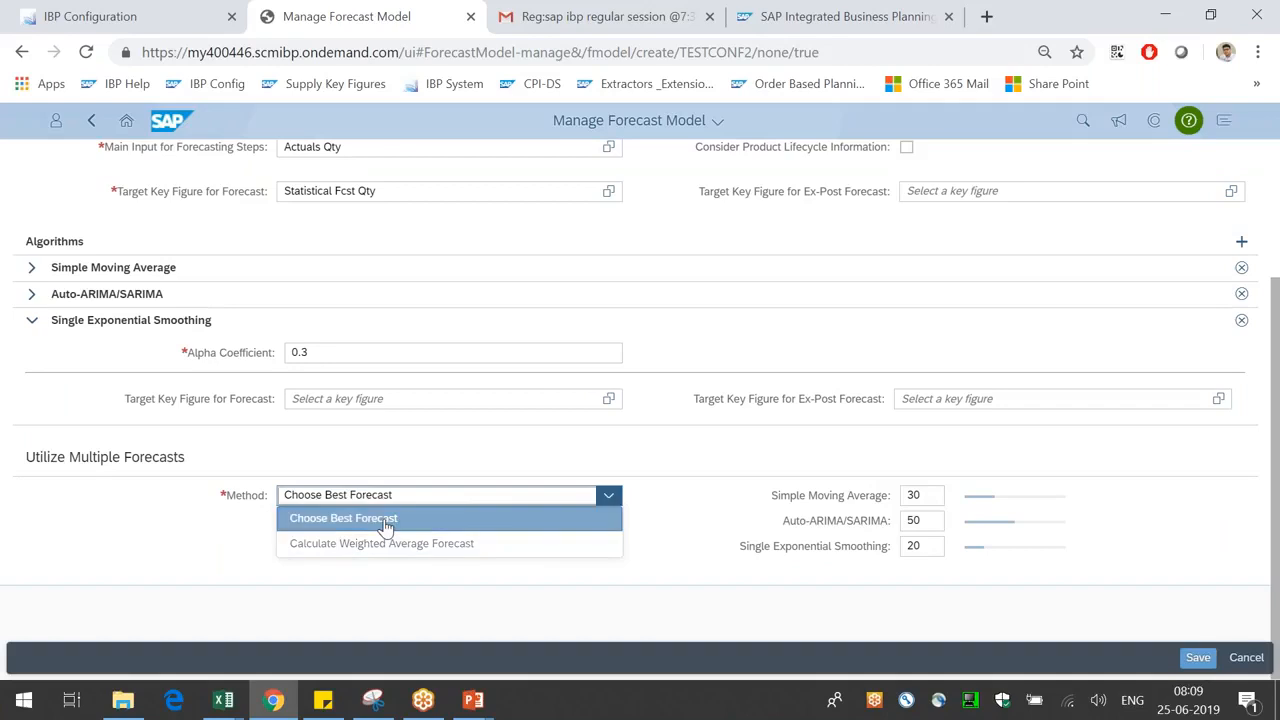
left_click_drag(868, 519, 888, 521)
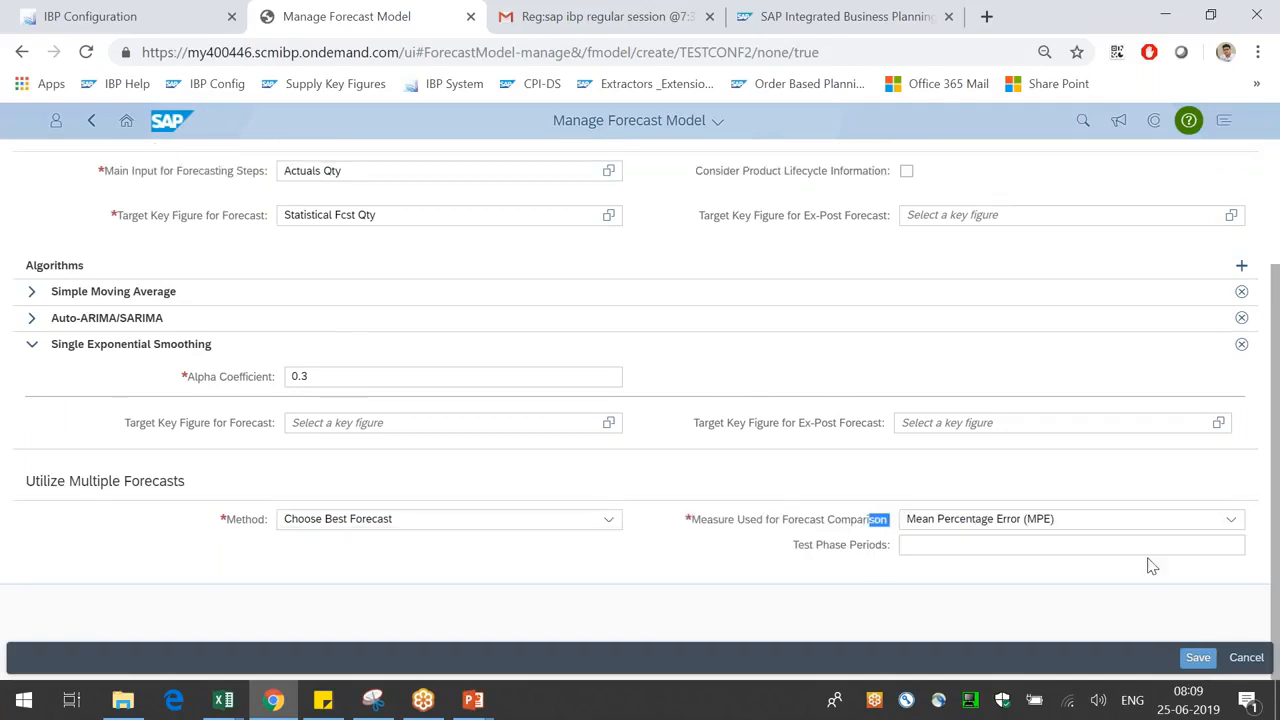
left_click(44, 355)
left_click(143, 340)
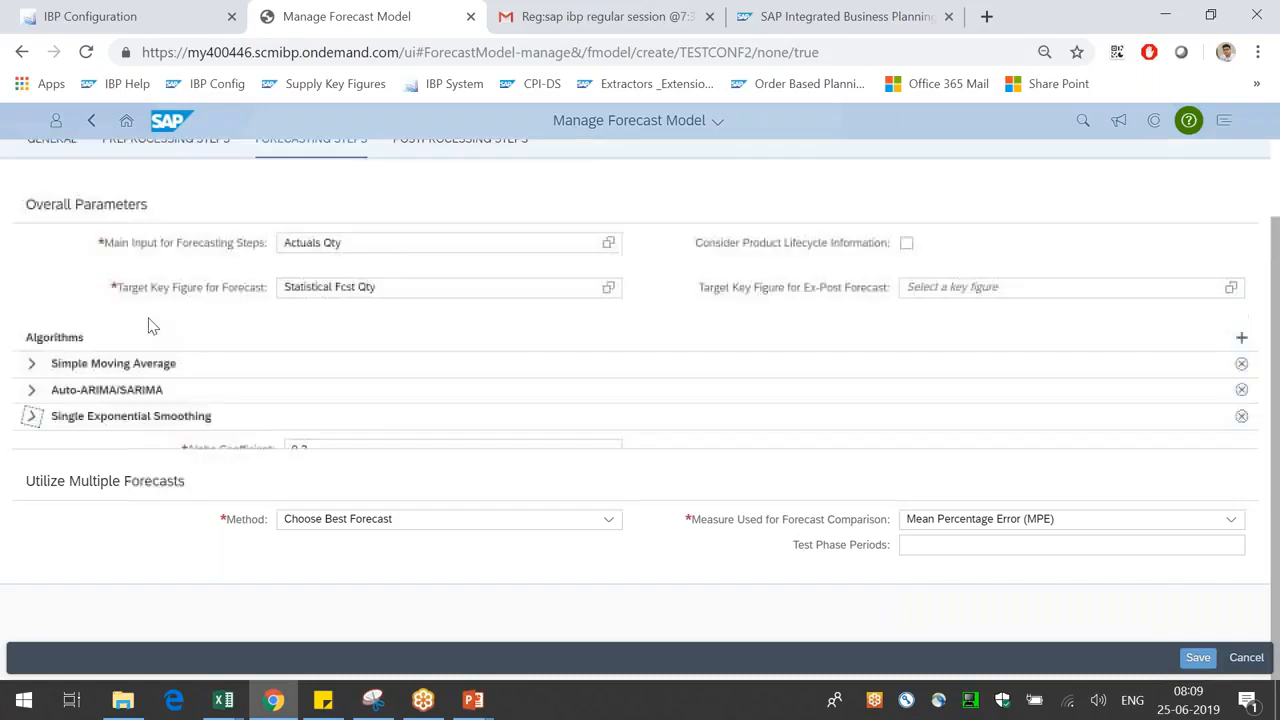
- Remove the Simple Moving Average, Auto-ARIMA/SARIMA and Single Exponential Smoothing algorithms from the forecasting steps
left_click(1241, 383)
key("Return")
left_click(1241, 408)
key("Escape")
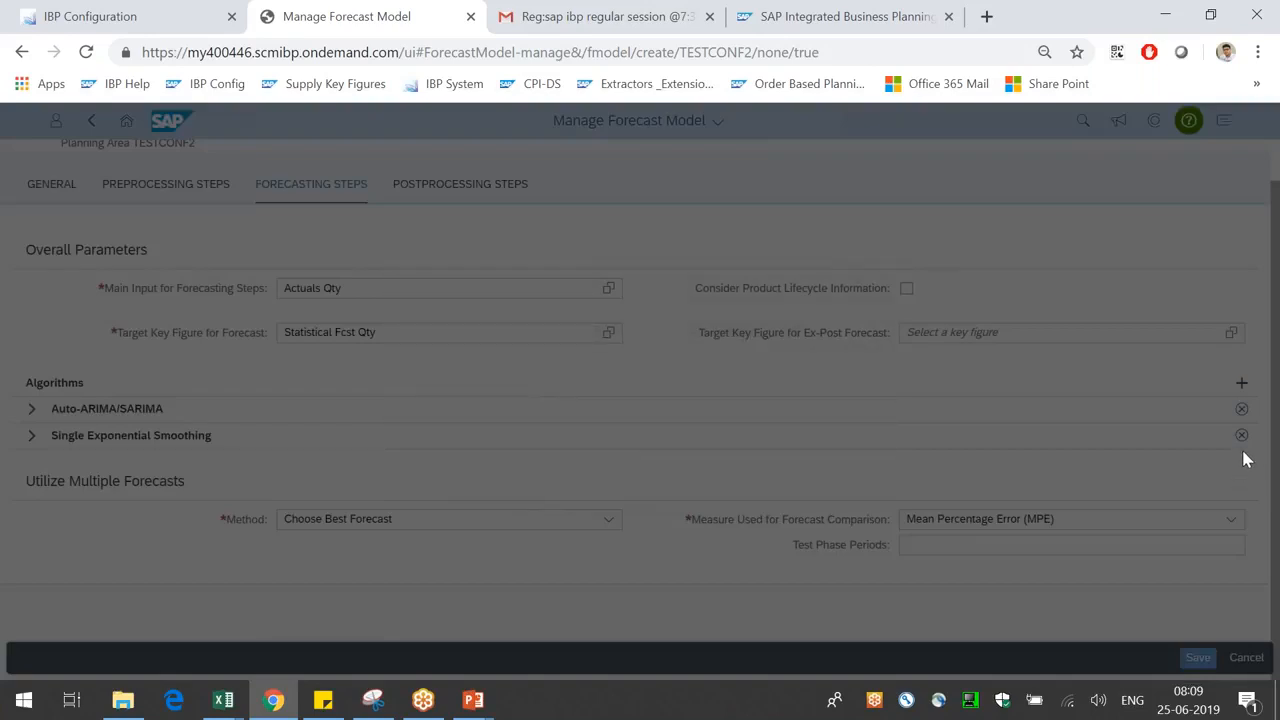
left_click(1249, 427)
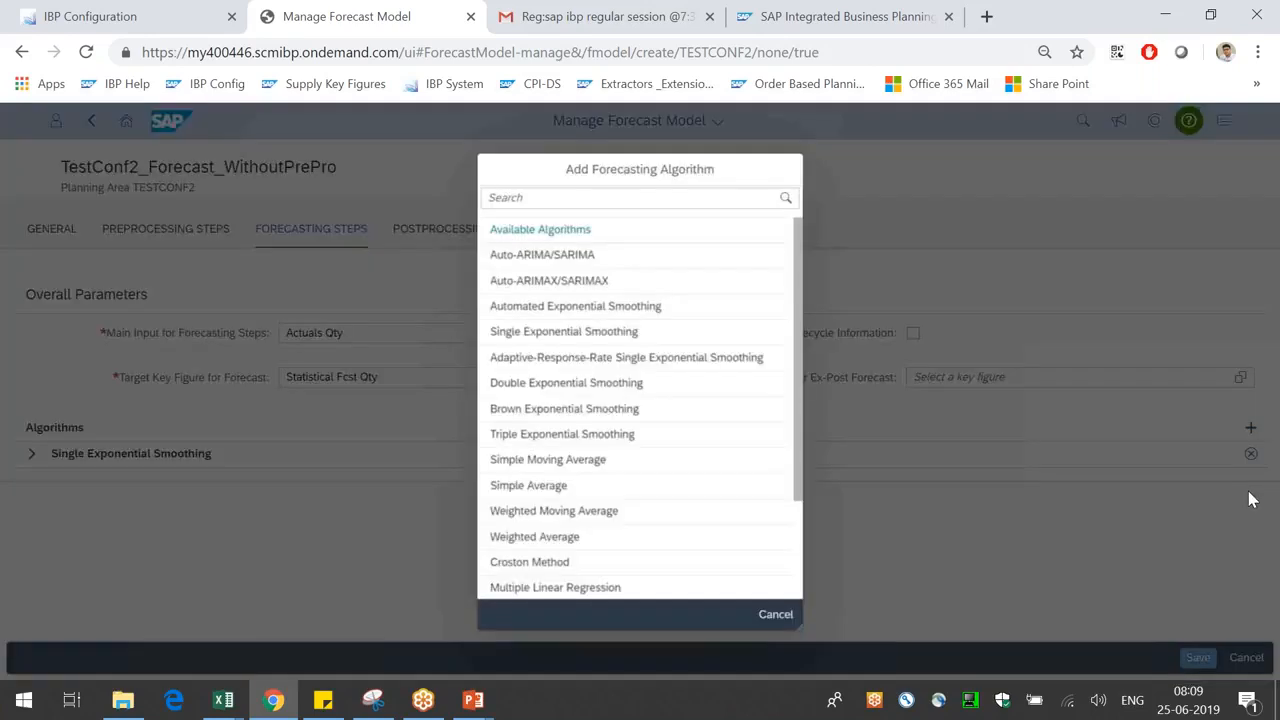
left_click(775, 615)
left_click(1250, 453)
left_click(753, 427)
- Add the Croston Method algorithm with an alpha coefficient of 0.01 and save the forecast model
left_click_drag(122, 377, 257, 380)
left_click(246, 418)
left_click_drag(133, 381, 221, 382)
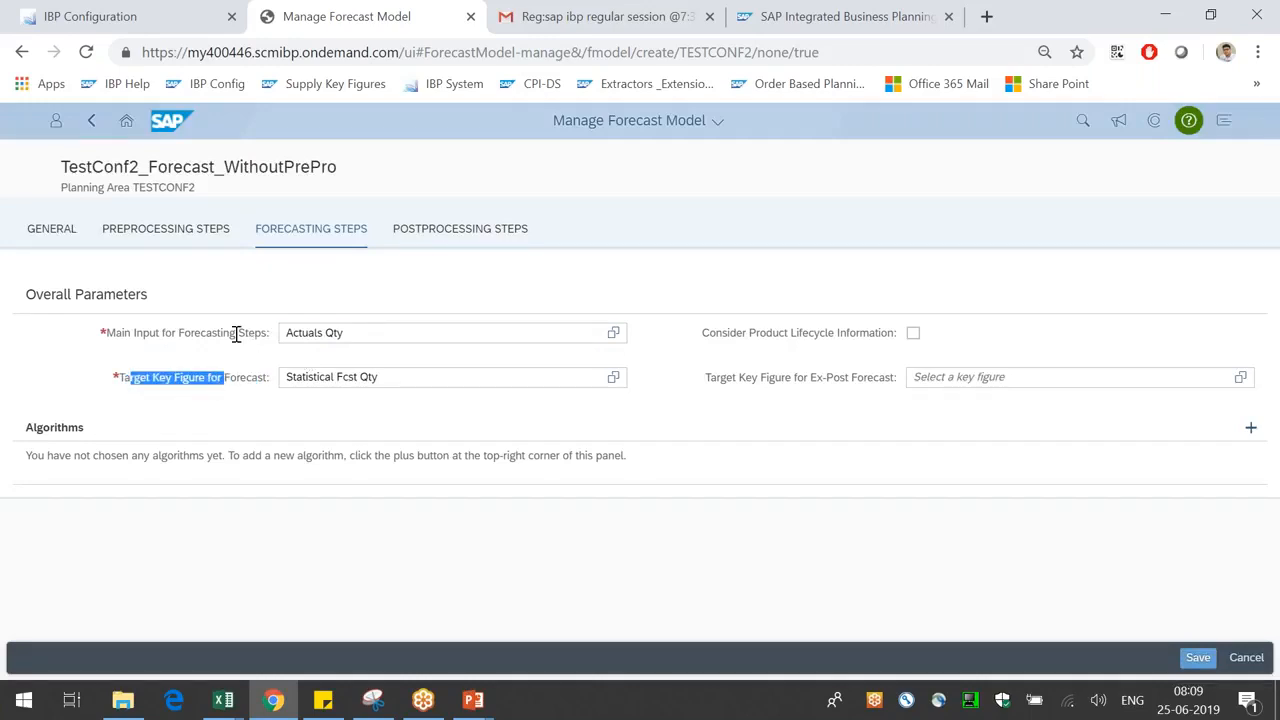
left_click(1250, 428)
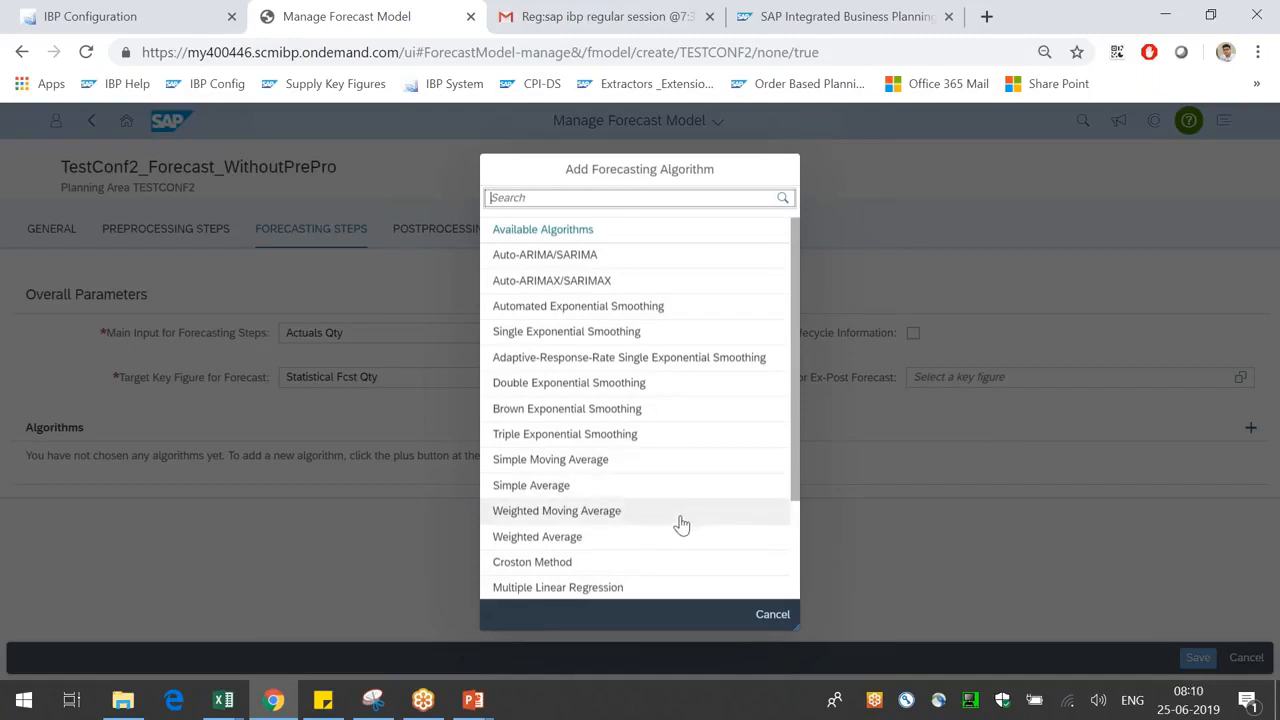
scroll(692, 522, "down", 2)
left_click(700, 466)
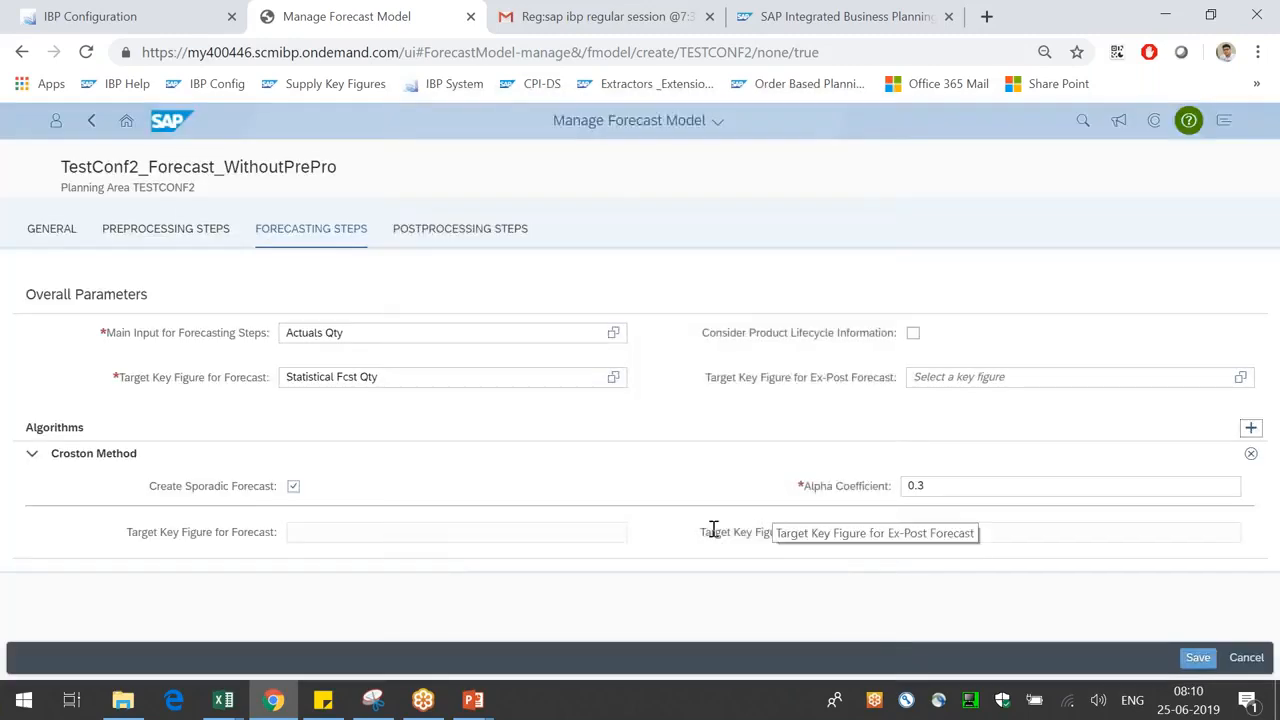
left_click(980, 490)
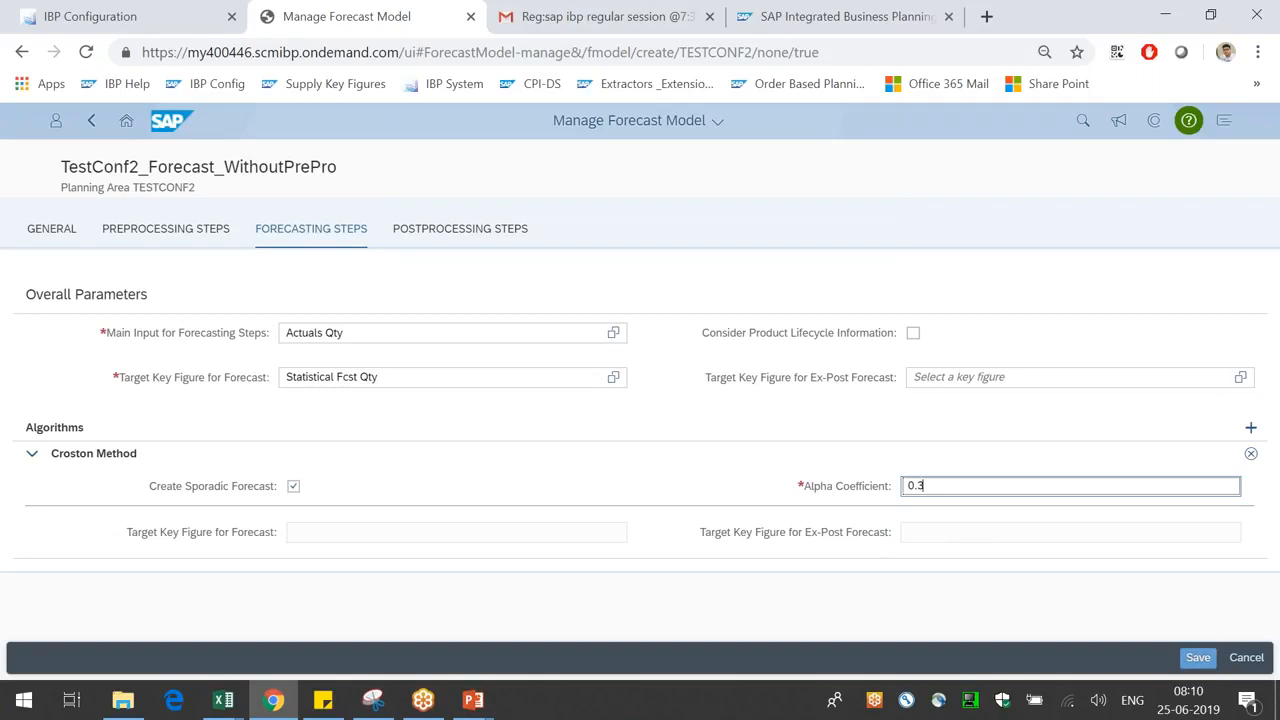
left_click(752, 534)
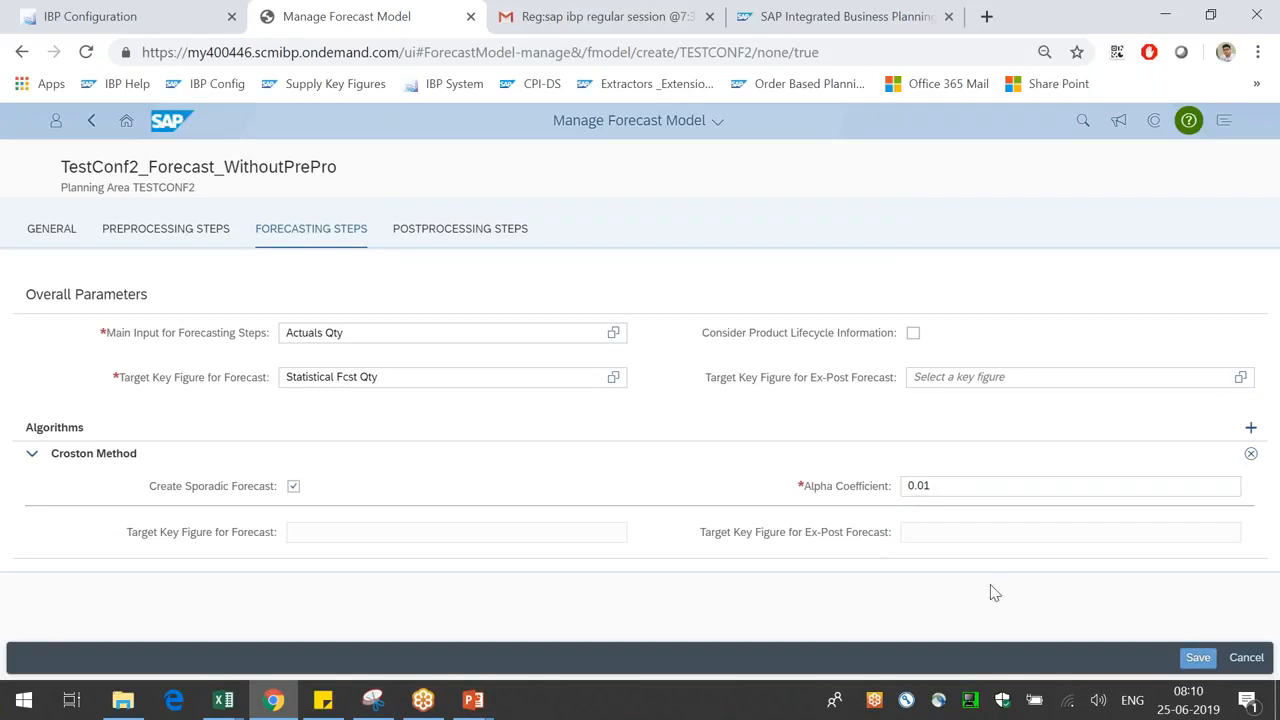
left_click(1197, 660)
- Look through the error measures in the postprocessing steps and return to the forecasting steps
left_click(483, 229)
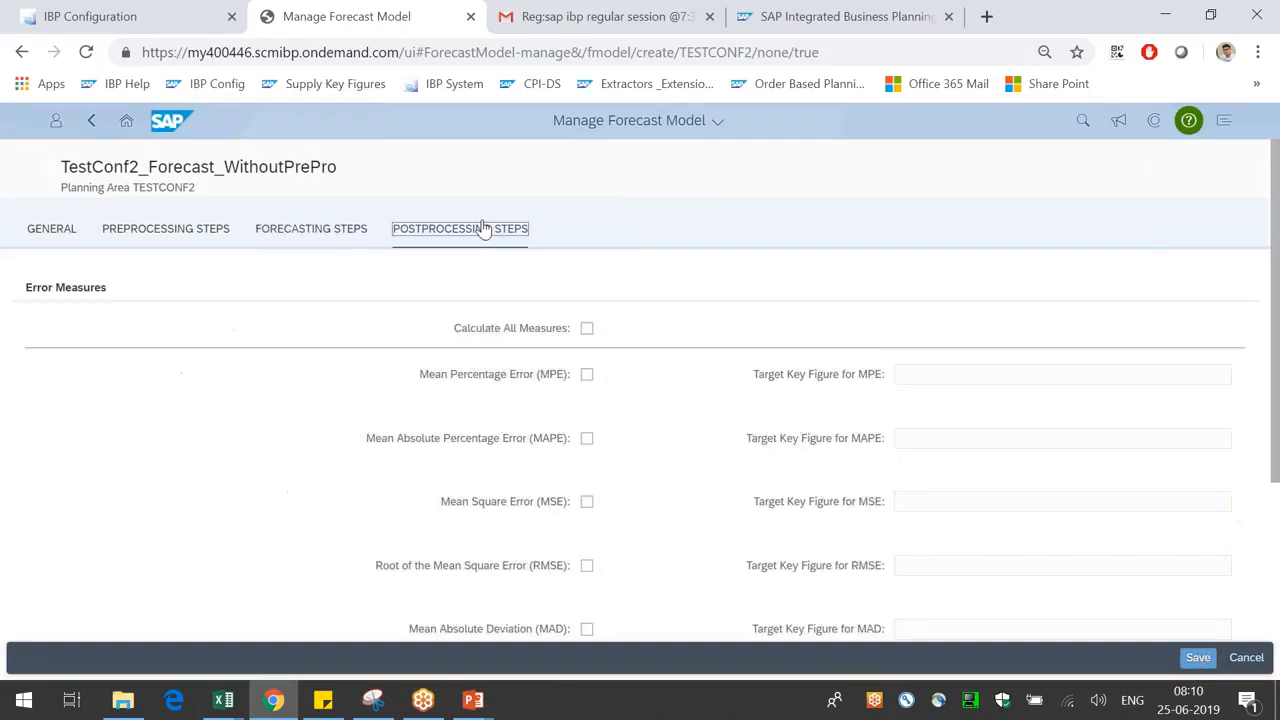
left_click_drag(54, 287, 109, 289)
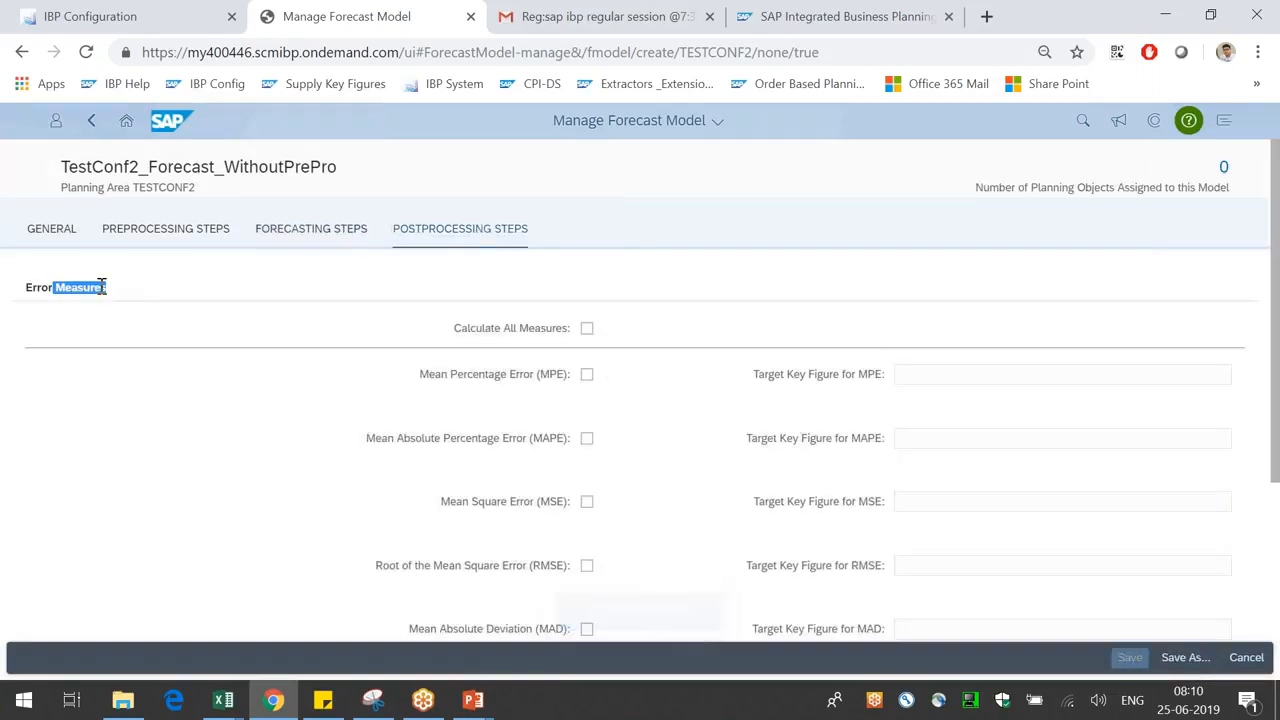
left_click(36, 287, "shift")
scroll(690, 460, "down", 3)
scroll(450, 320, "up", 3)
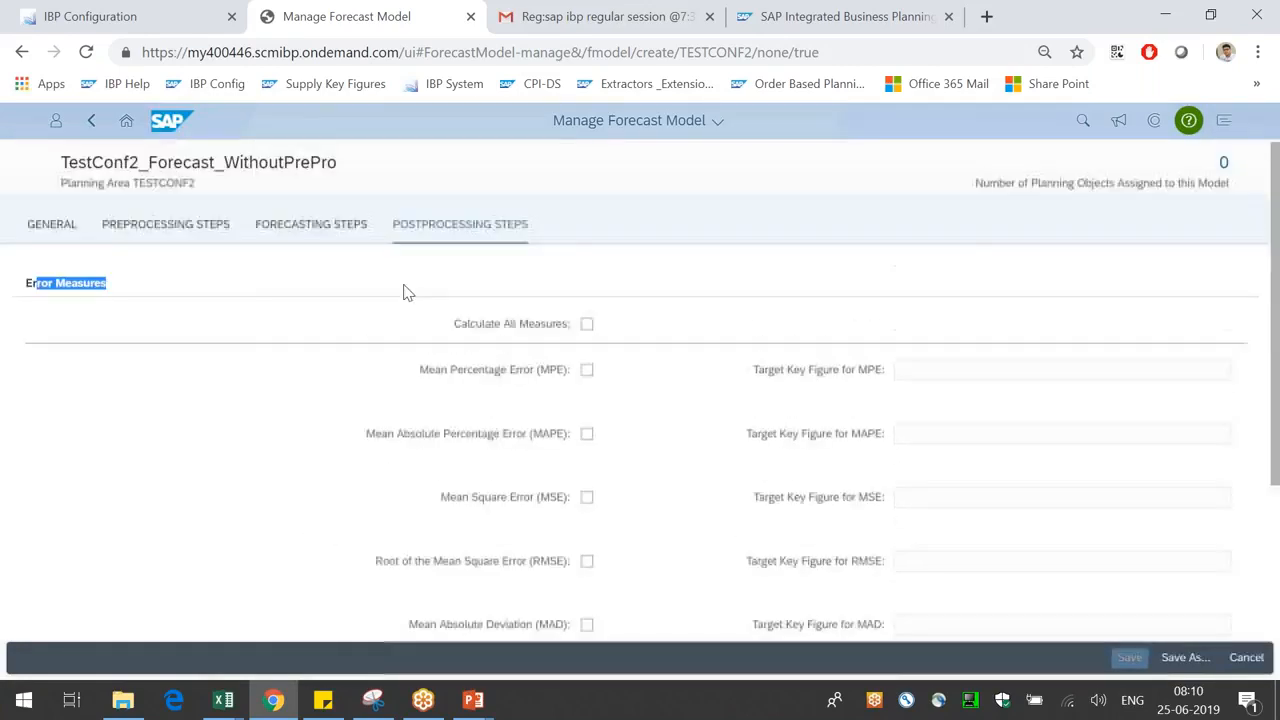
left_click(311, 224)
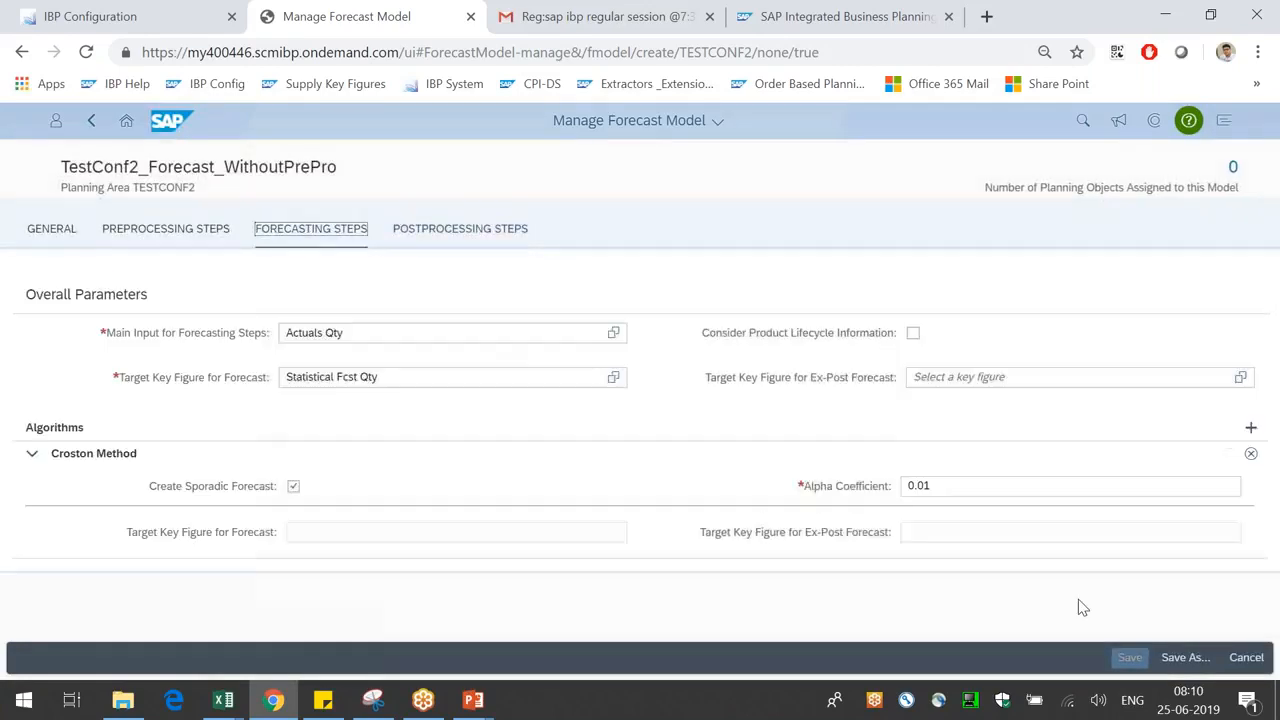
- Return to the forecast model list, browse it and look at its filter options
left_click(89, 121)
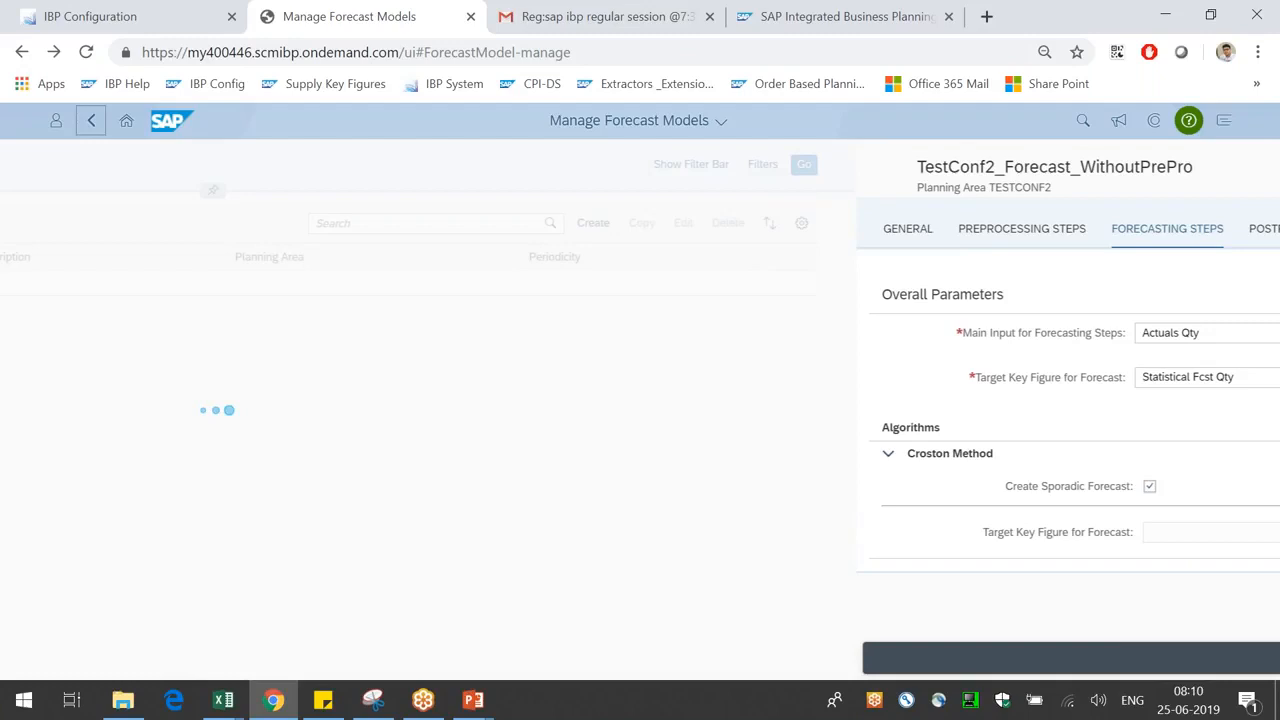
scroll(914, 520, "down", 7)
scroll(880, 517, "up", 4)
scroll(880, 517, "up", 5)
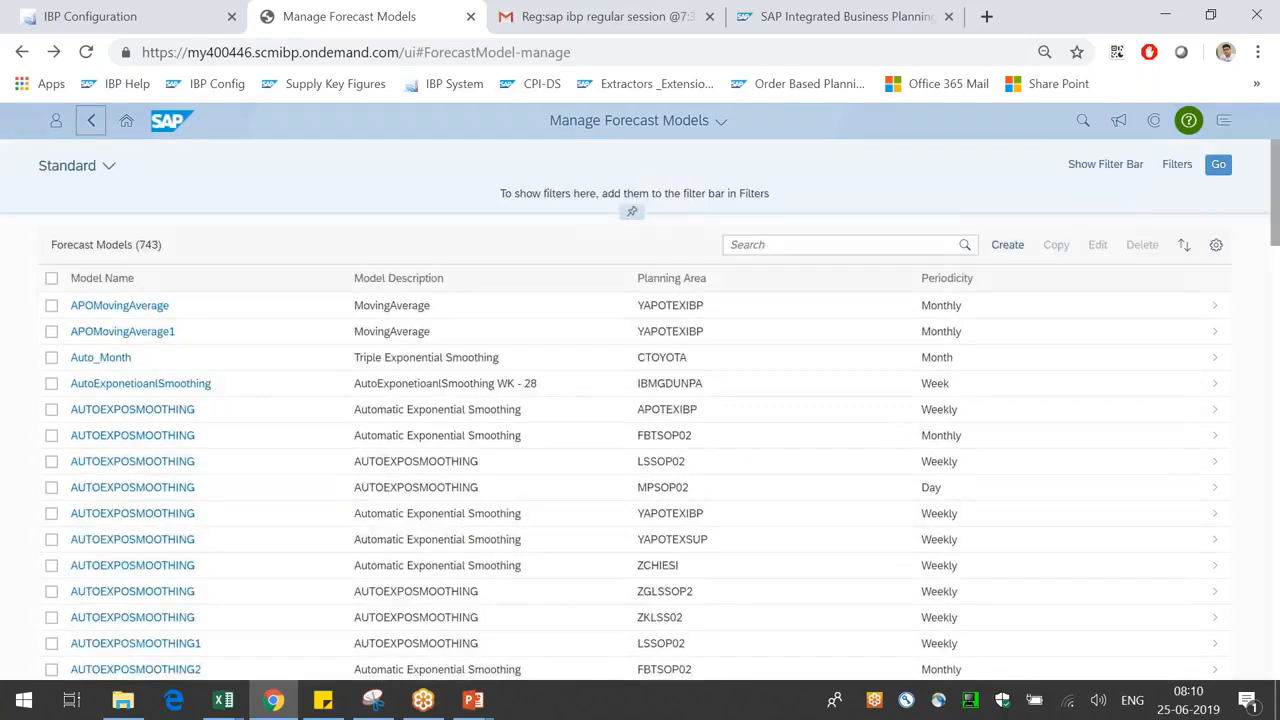
left_click(1165, 172)
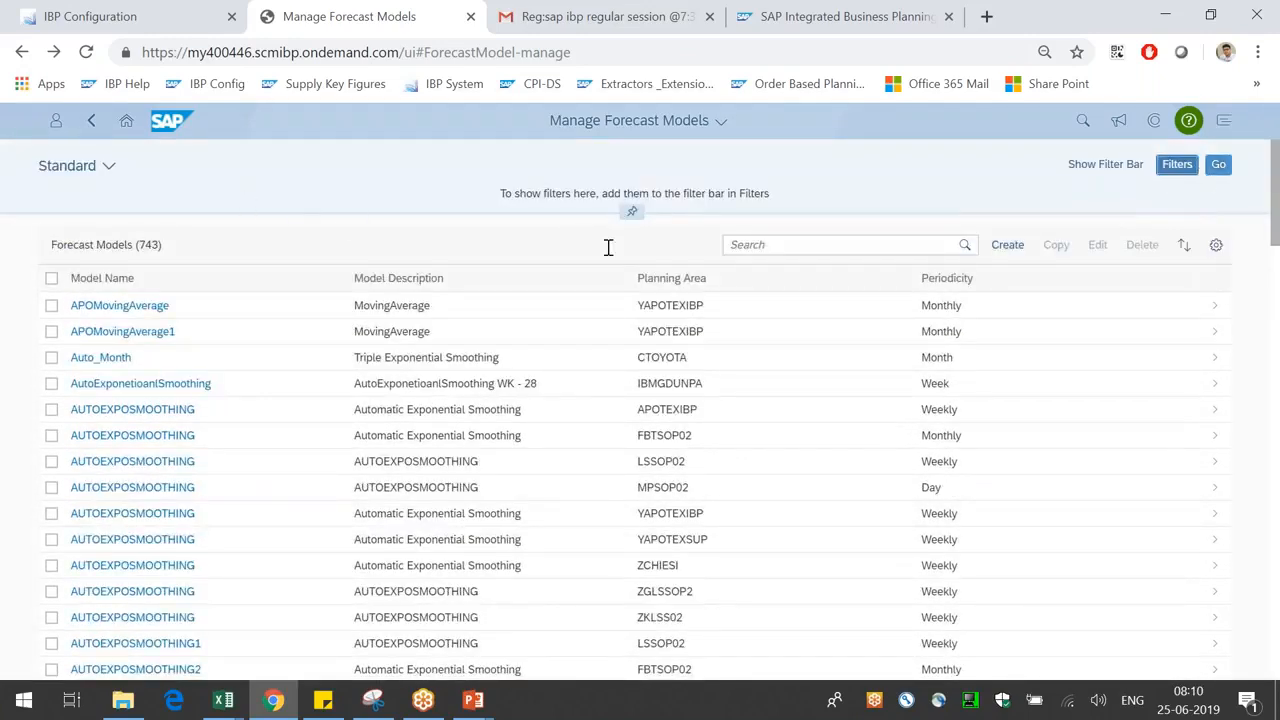
left_click(985, 578)
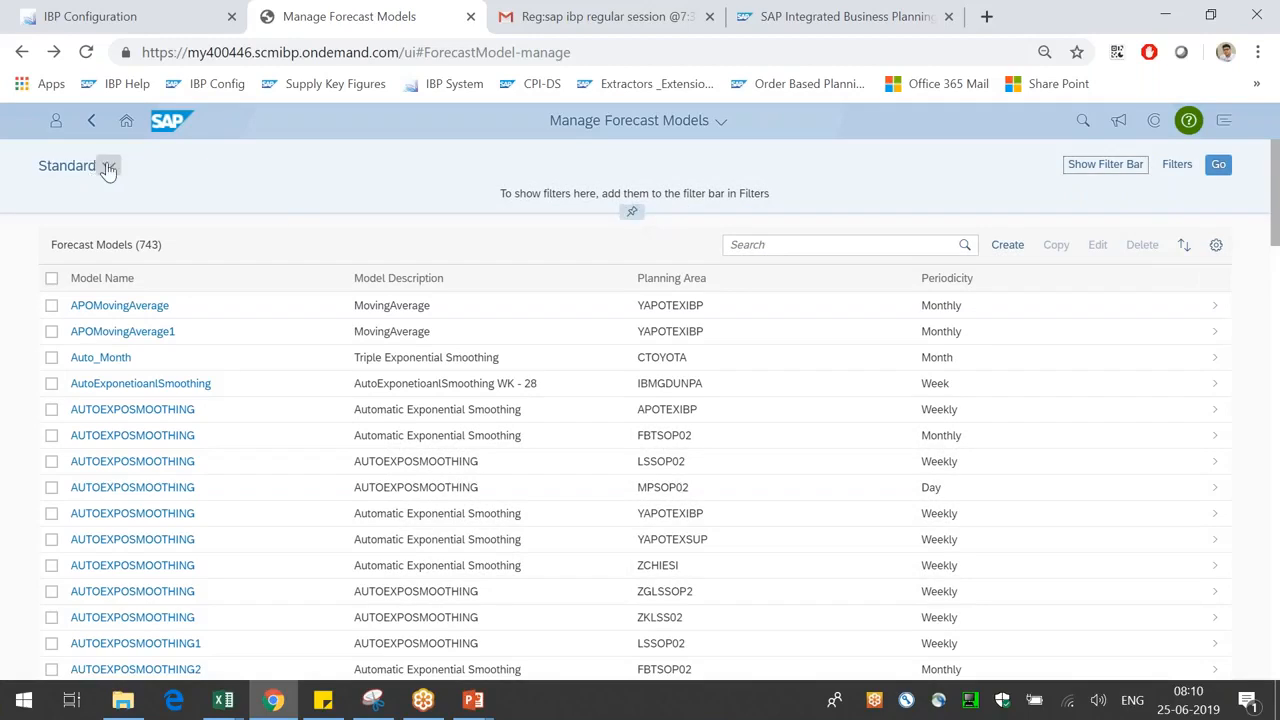
- Reopen Manage Forecast Models from the home page and filter the forecast models by planning area TESTCONF2
left_click(86, 128)
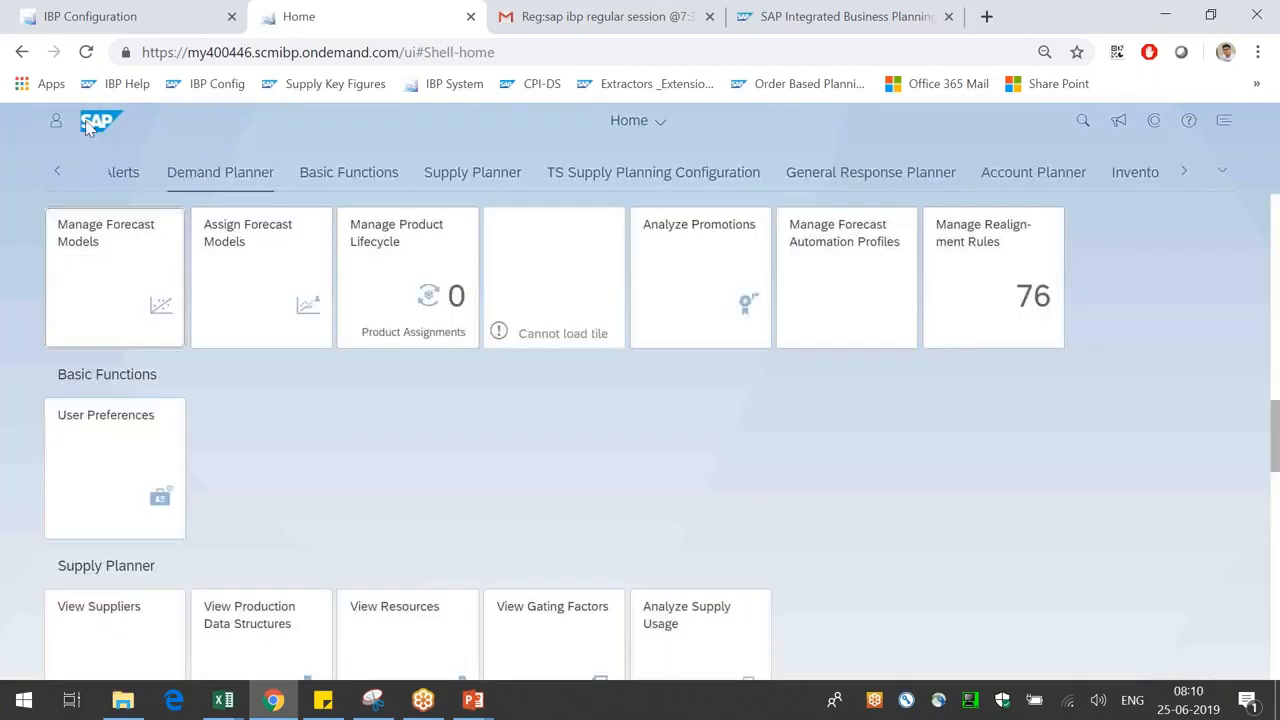
left_click(71, 234)
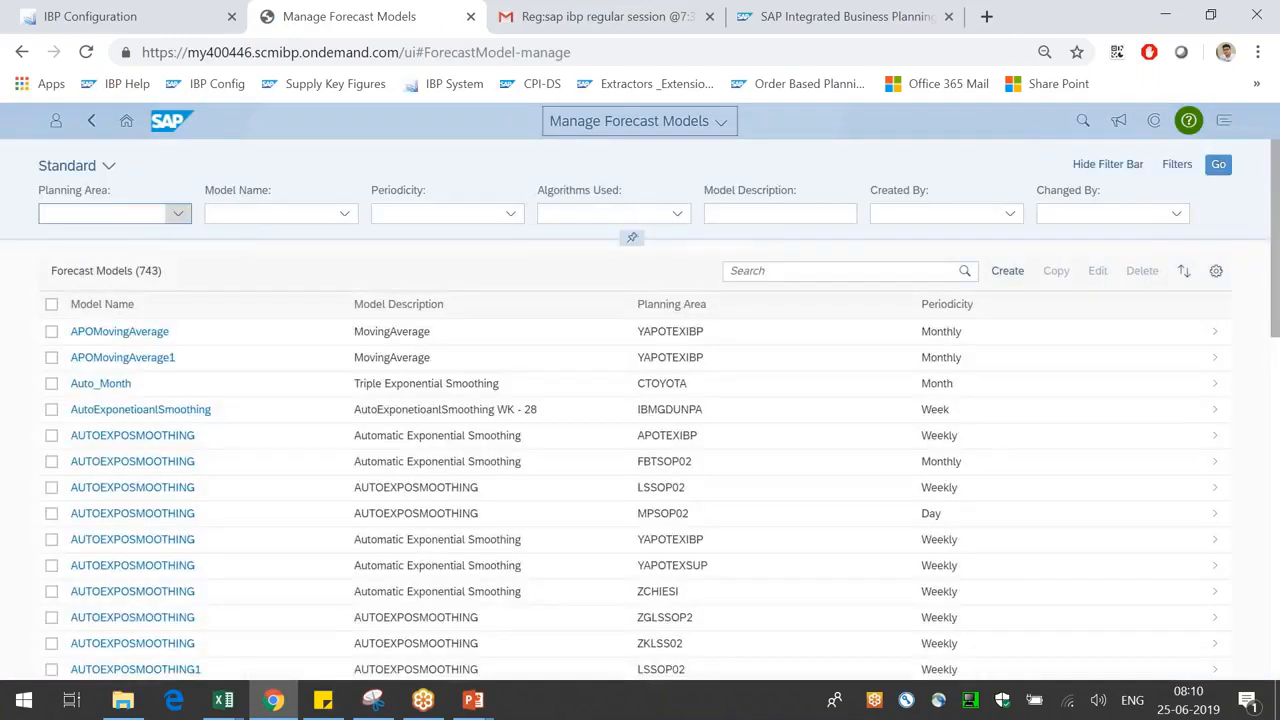
left_click(179, 215)
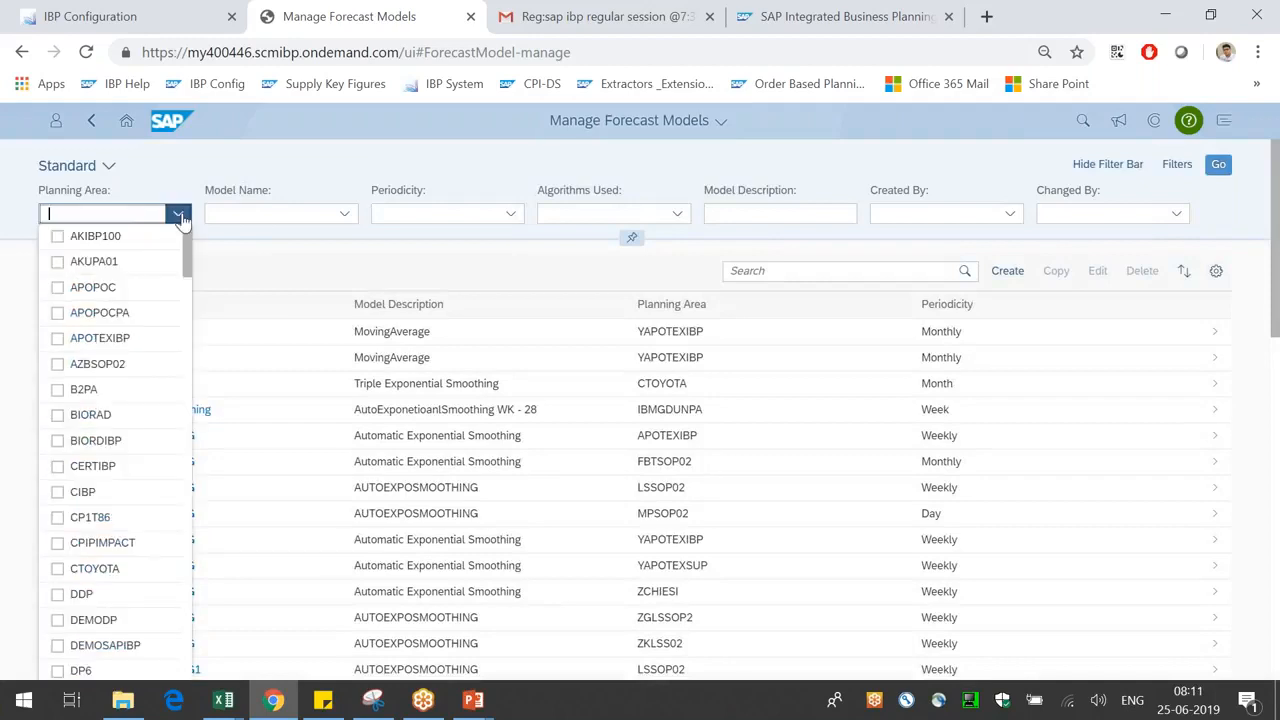
type("TESTCONF2")
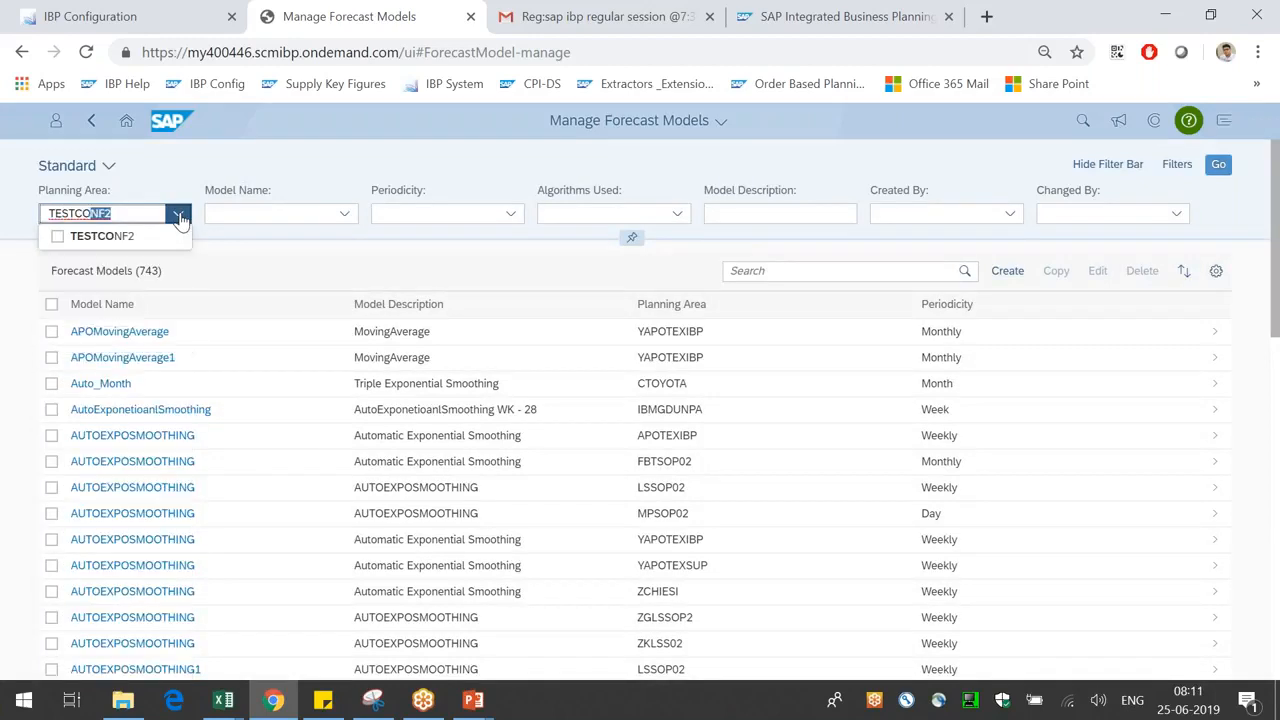
left_click(158, 244)
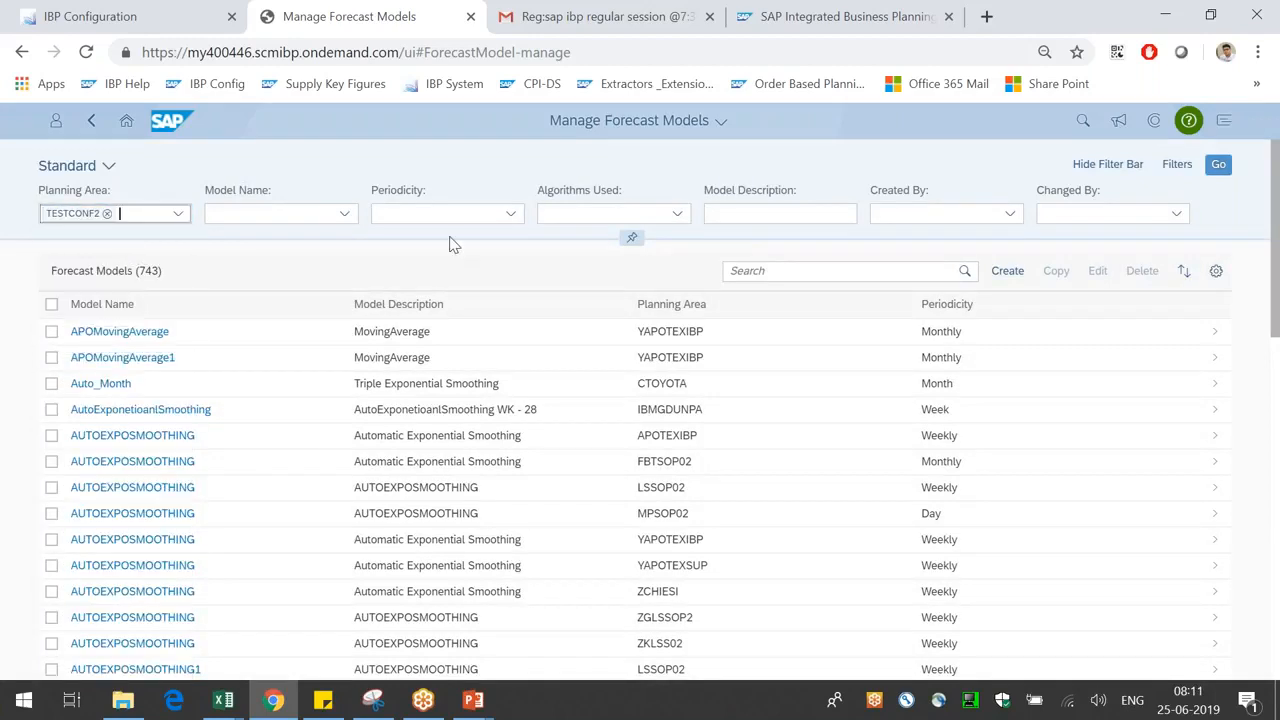
left_click(1214, 172)
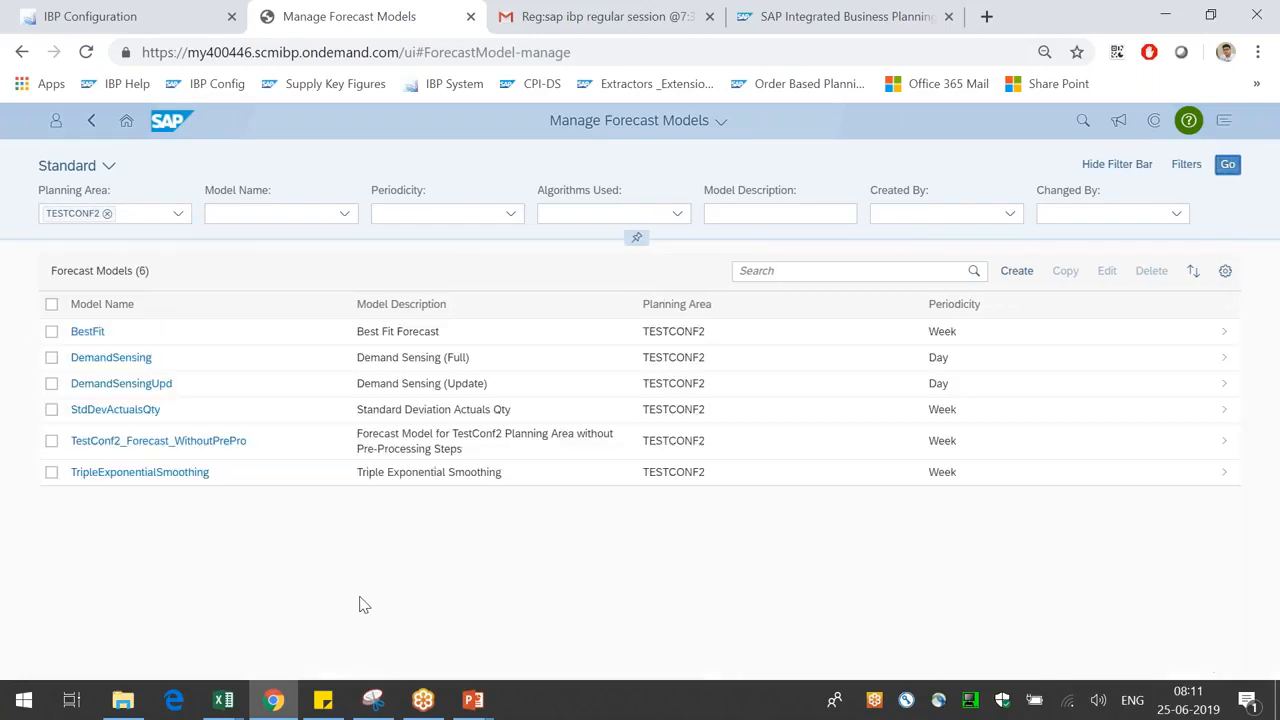
left_click_drag(71, 446, 257, 454)
left_click(620, 530)
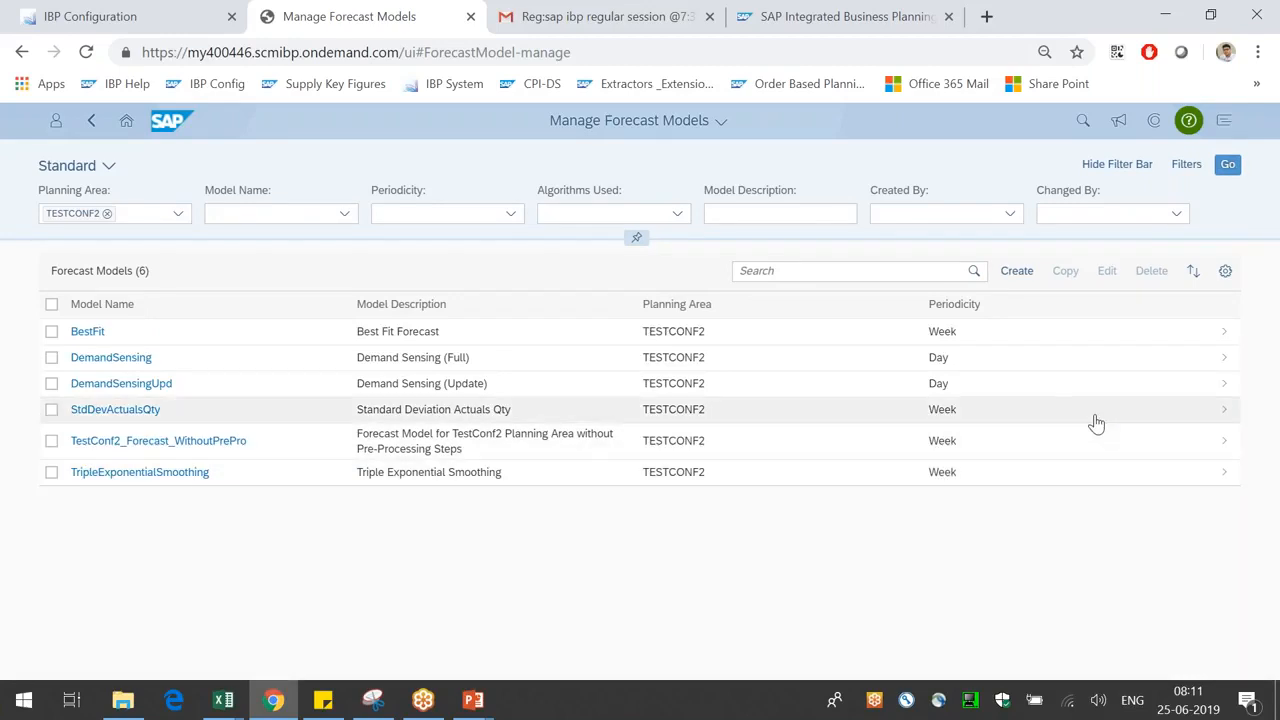
left_click(1030, 271)
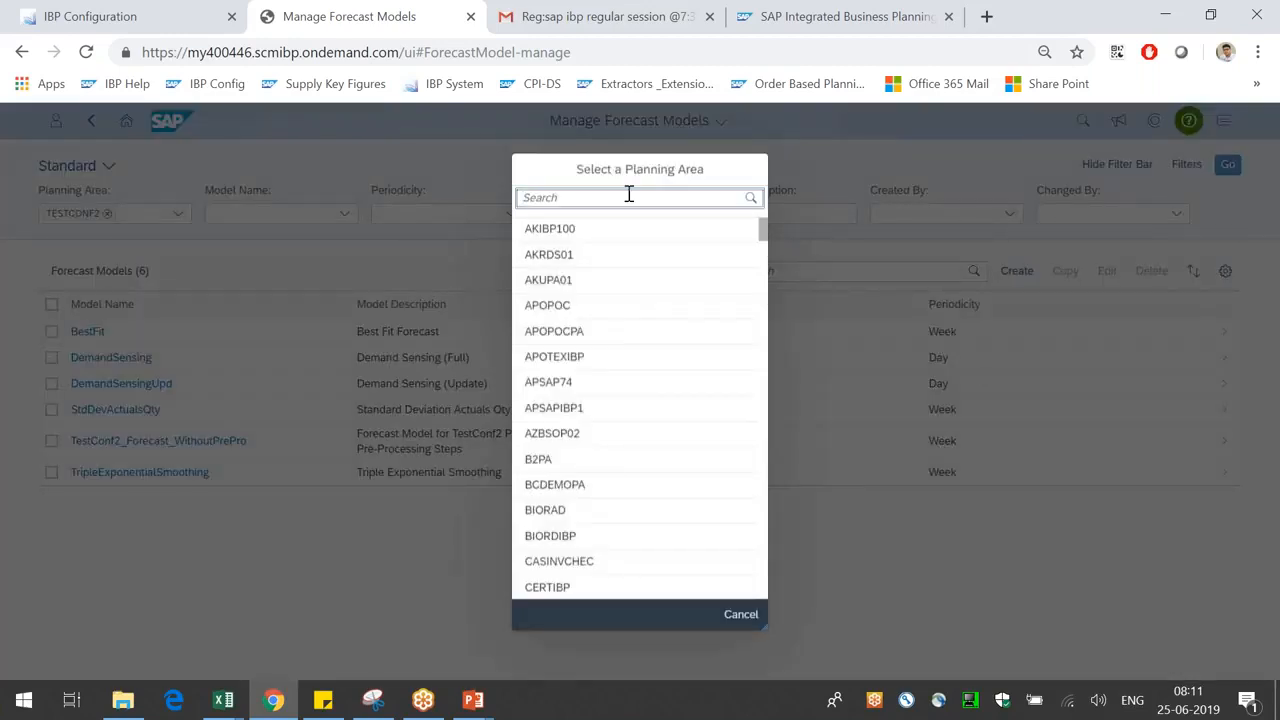
type("testco")
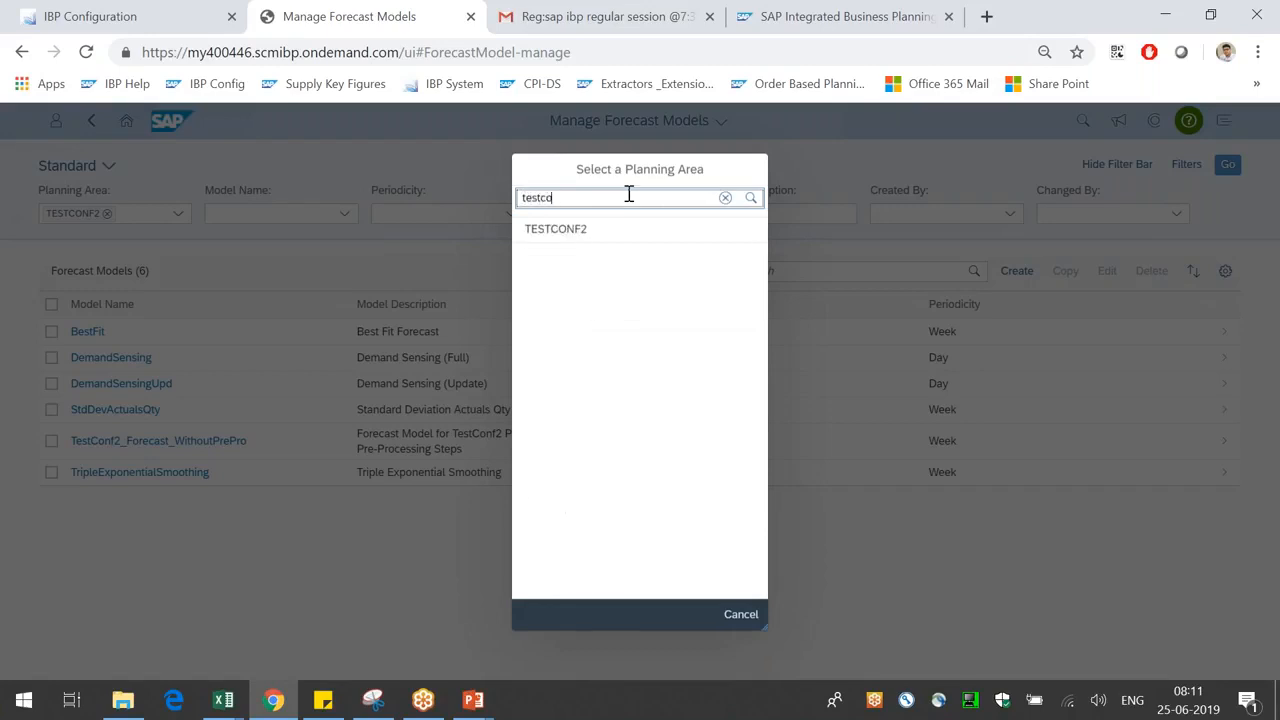
type("n")
key("Escape")
left_click(745, 616)
- Copy the TestConf2_Forecast_WithoutPrePro forecast model under the name TestConf2_Forecast_WithPrePro
left_click(51, 441)
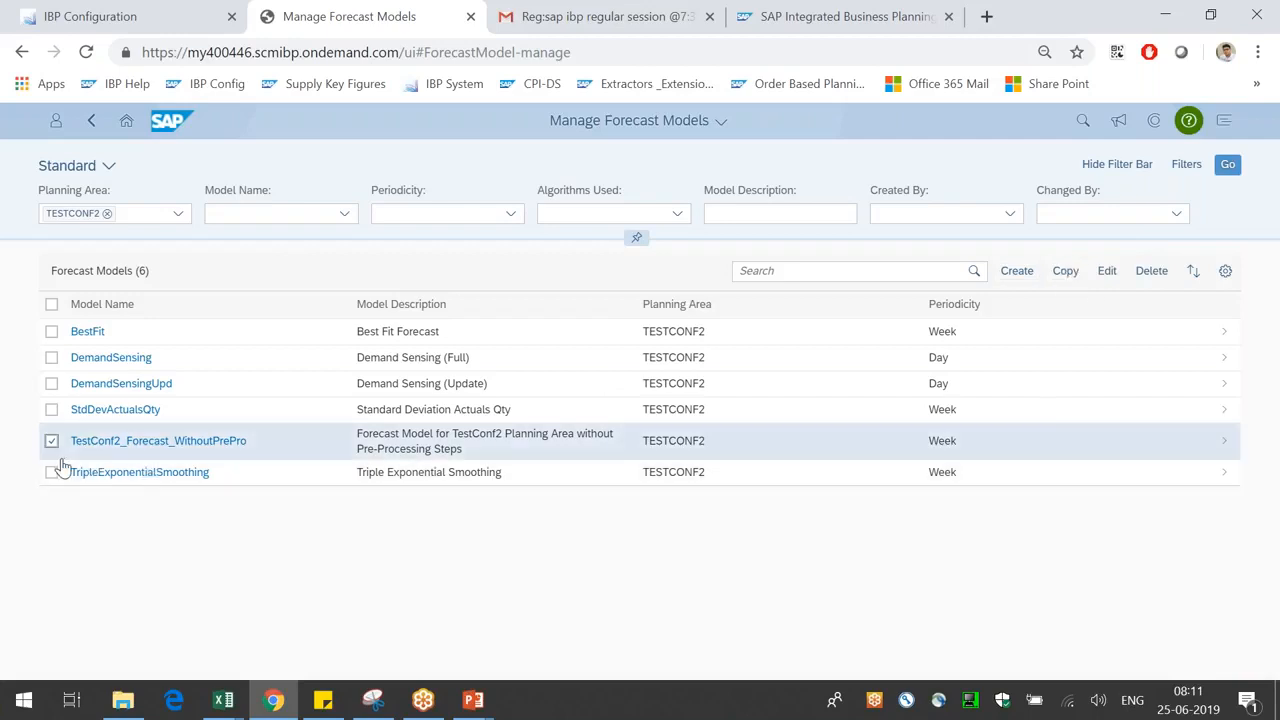
left_click(1060, 279)
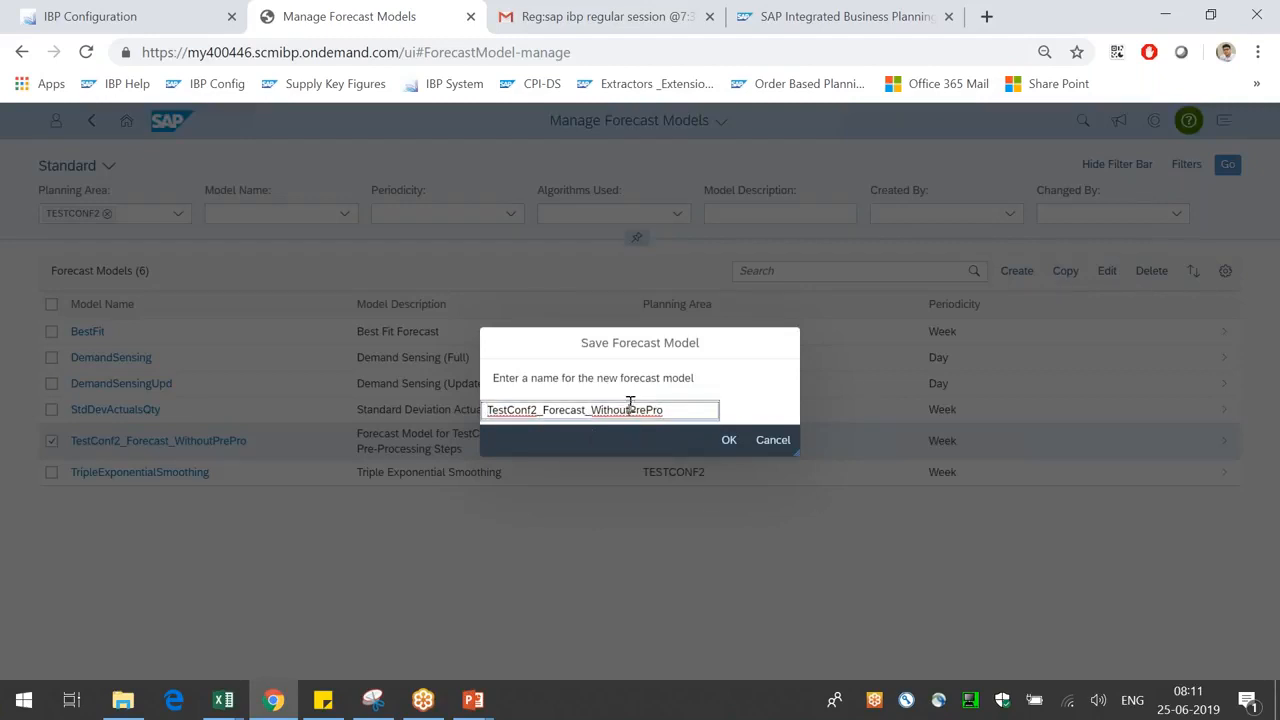
key("BackSpace")
key("BackSpace")
key("BackSpace")
left_click(728, 441)
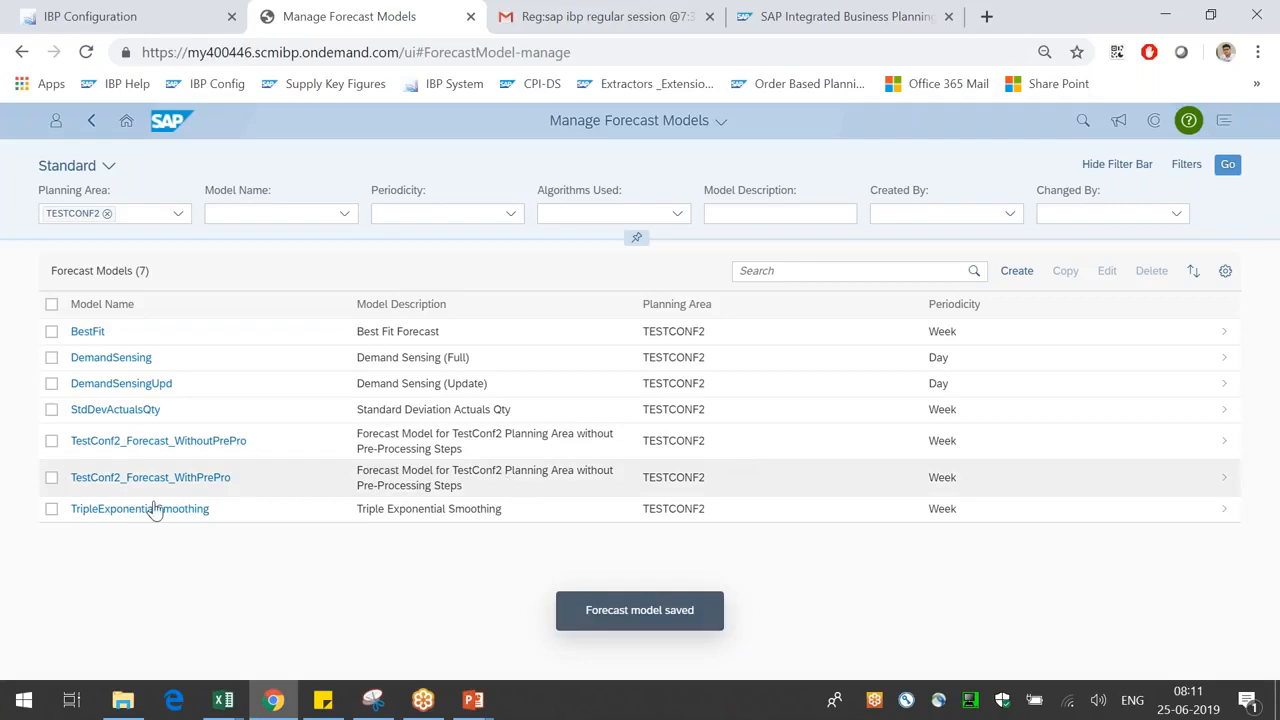
- Open the TestConf2_Forecast_WithPrePro model and add the Substitute Missing Values algorithm to its preprocessing steps
left_click(420, 482)
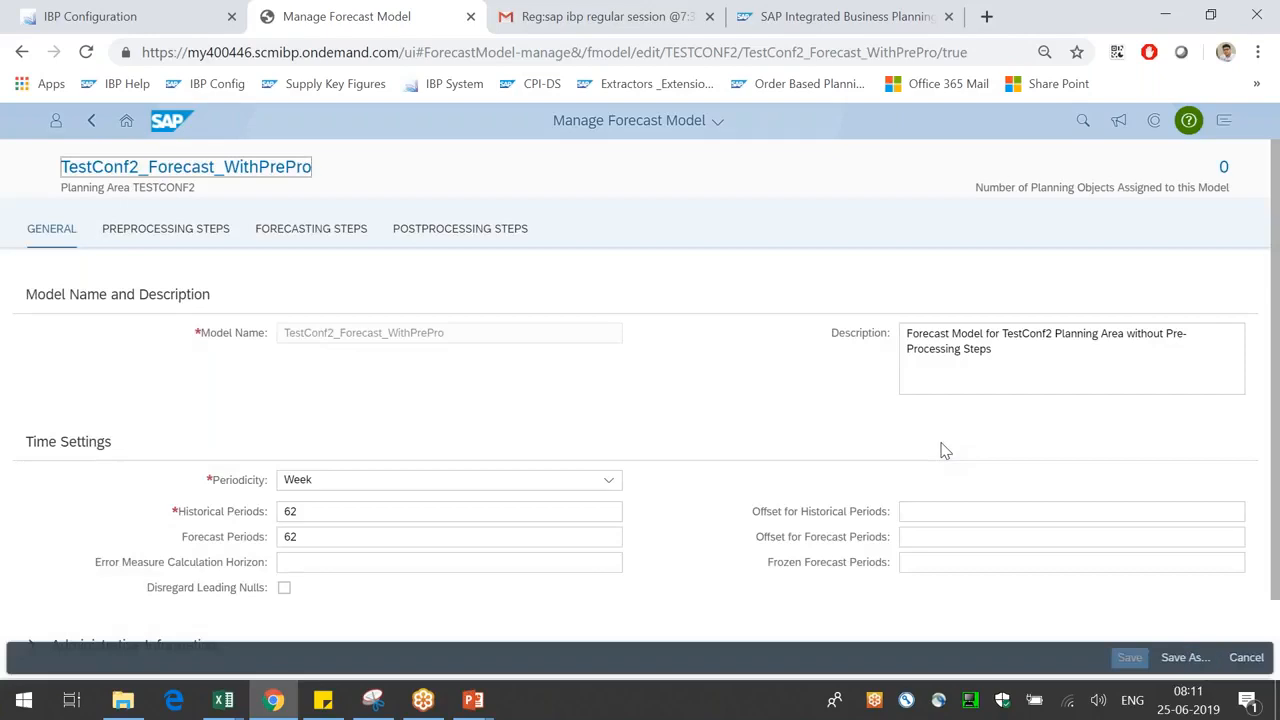
left_click(167, 232)
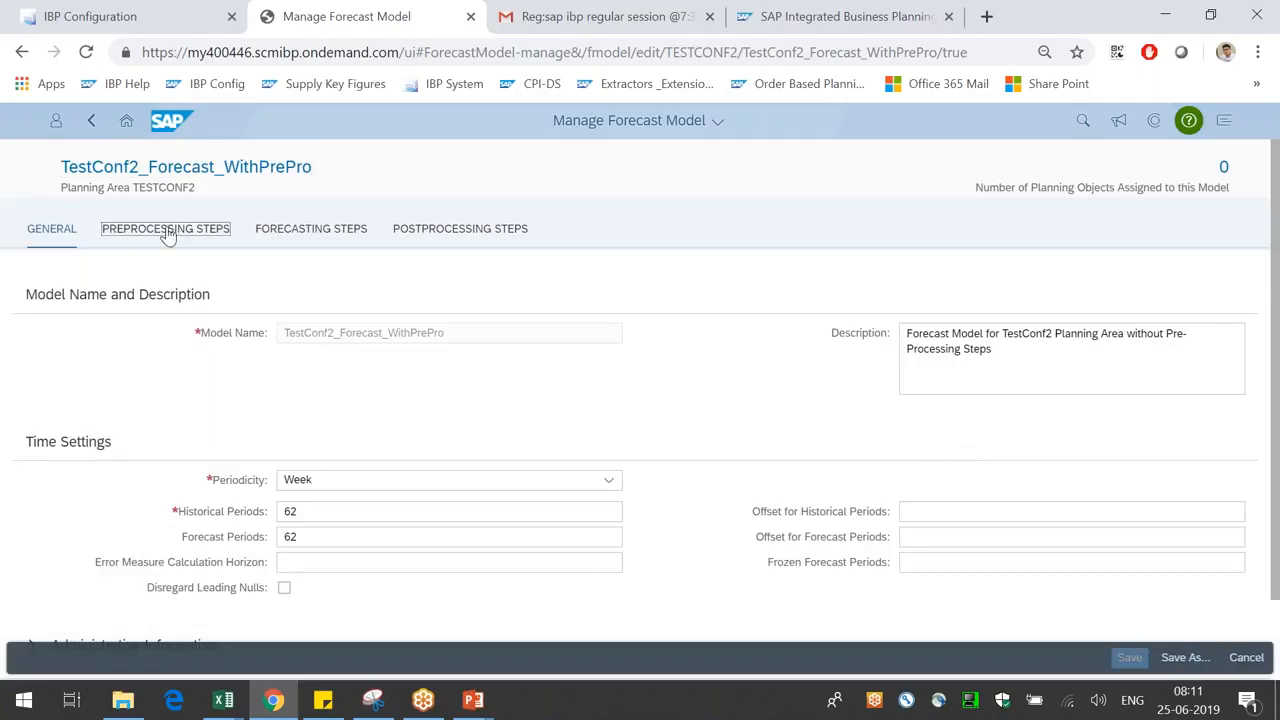
left_click(1251, 289)
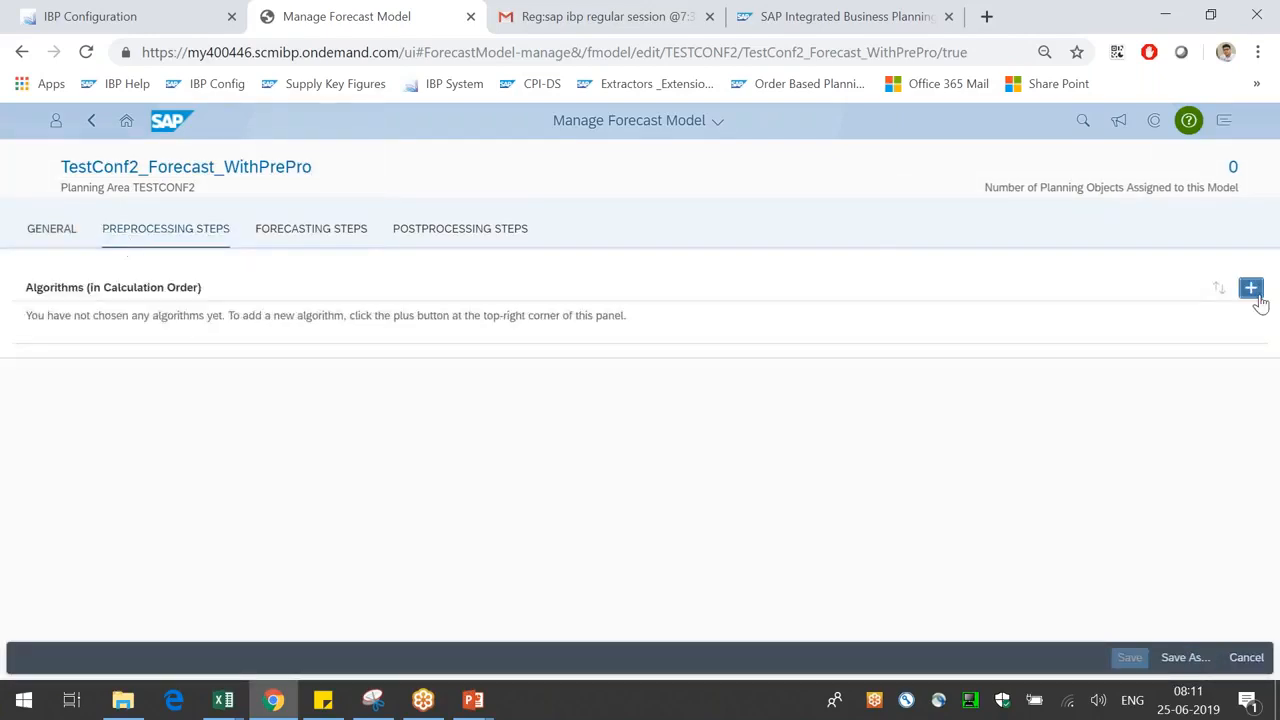
left_click(604, 358)
- Set Actuals Qty as the input key figure of the Substitute Missing Values algorithm
left_click_drag(156, 345, 233, 352)
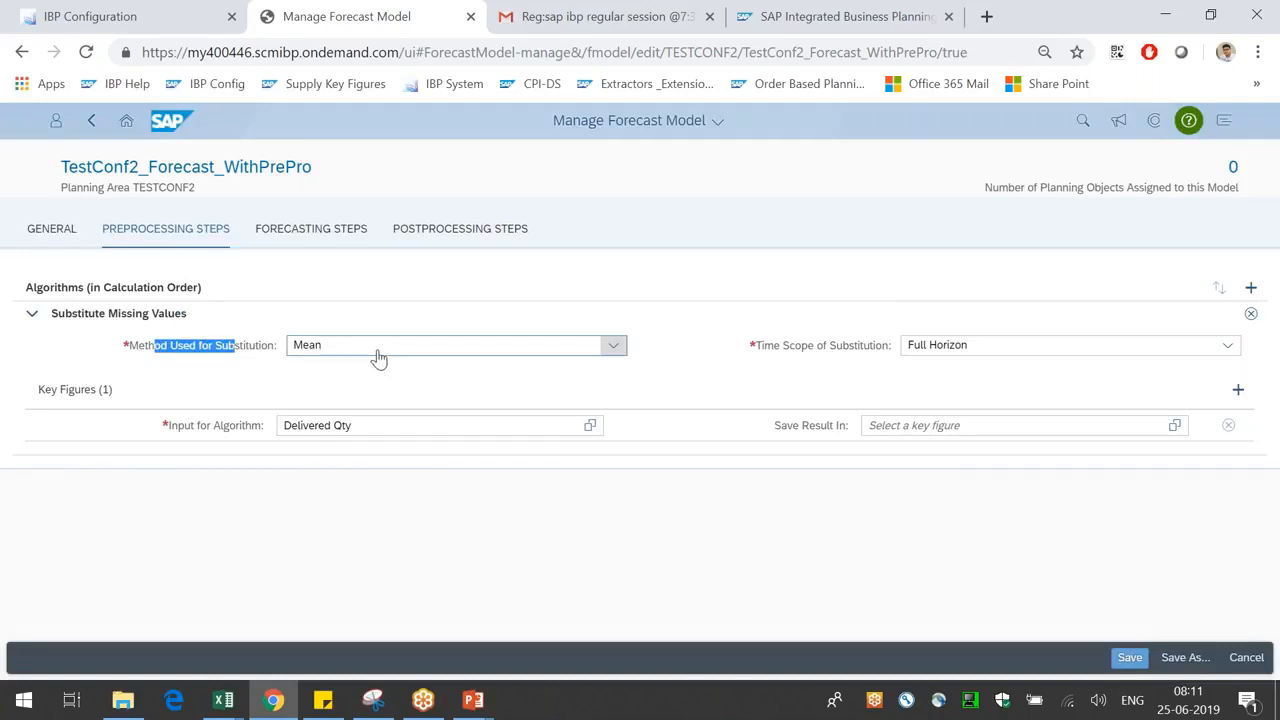
left_click_drag(208, 427, 245, 428)
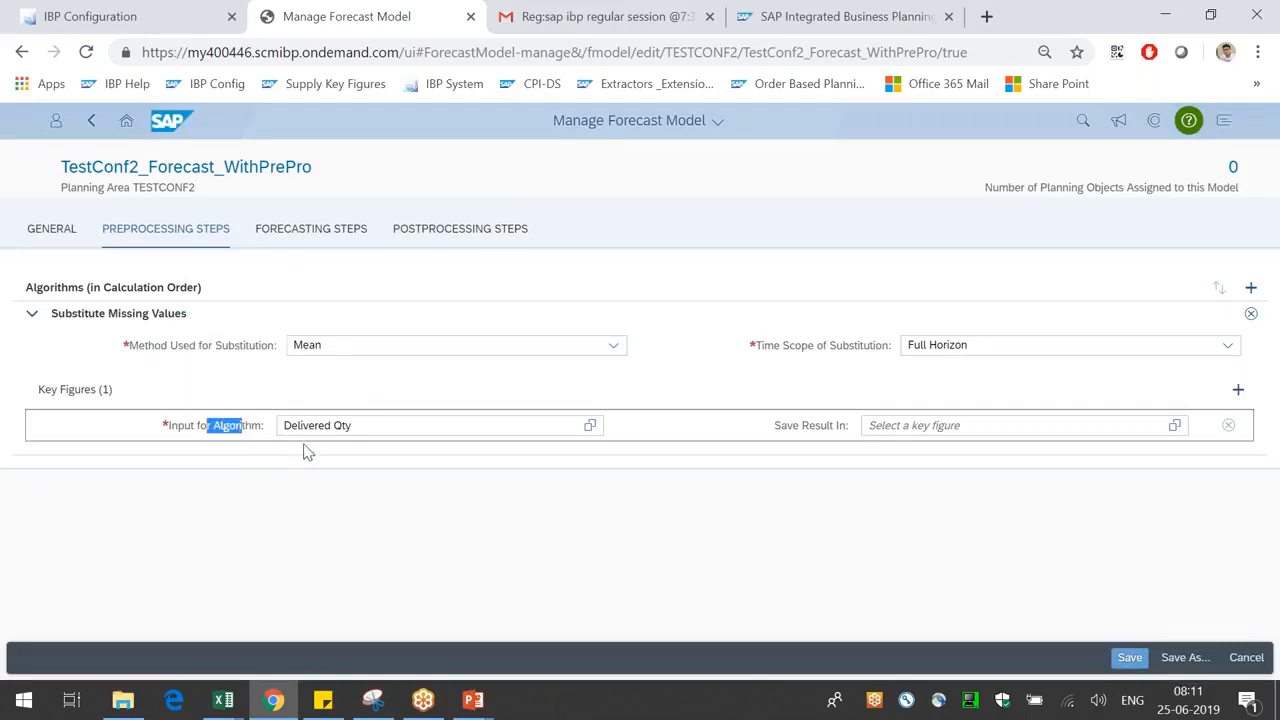
left_click_drag(518, 432, 126, 377)
type("ac")
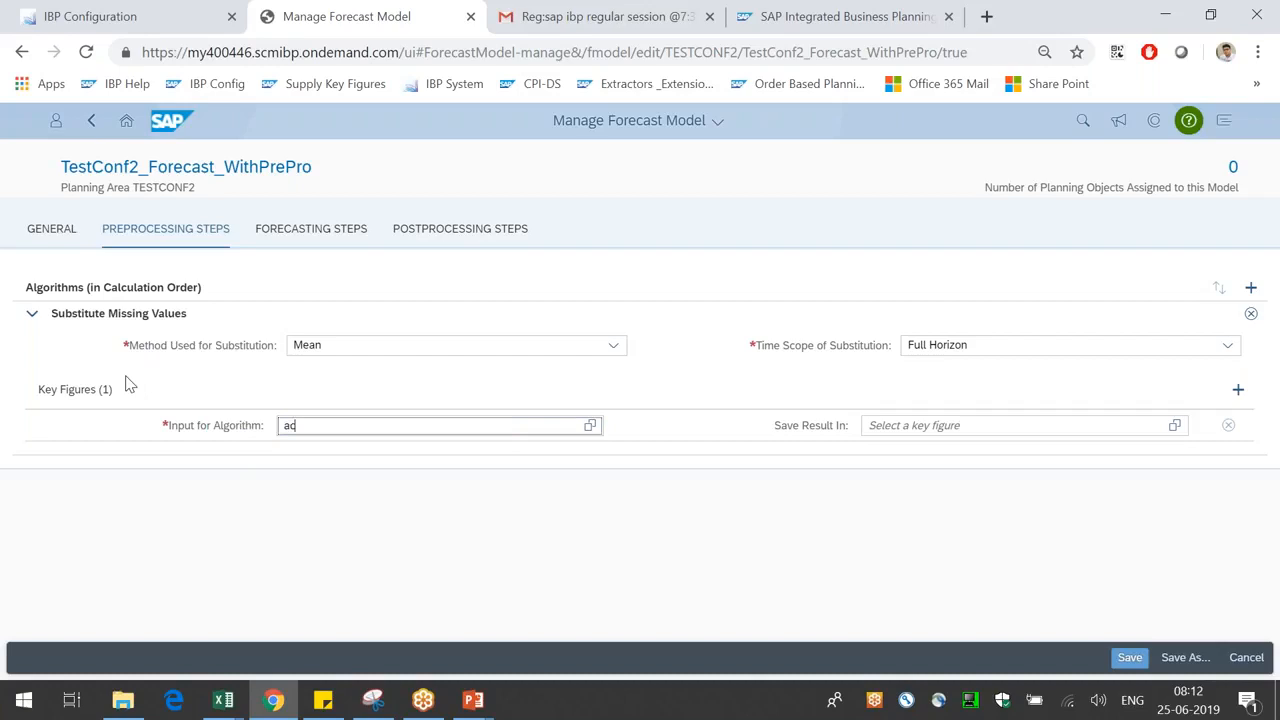
type("tua")
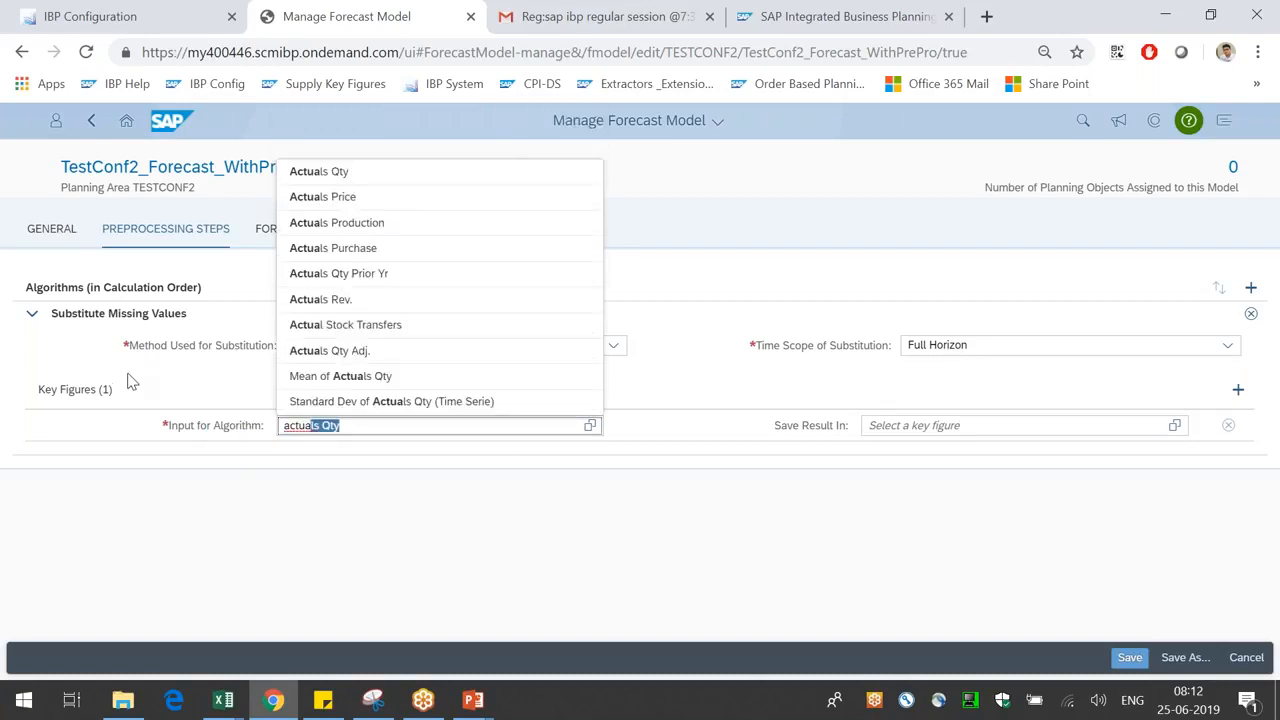
left_click(338, 177)
- Leave the key figure for saving the Substitute Missing Values result empty and save the forecast model
type("actua")
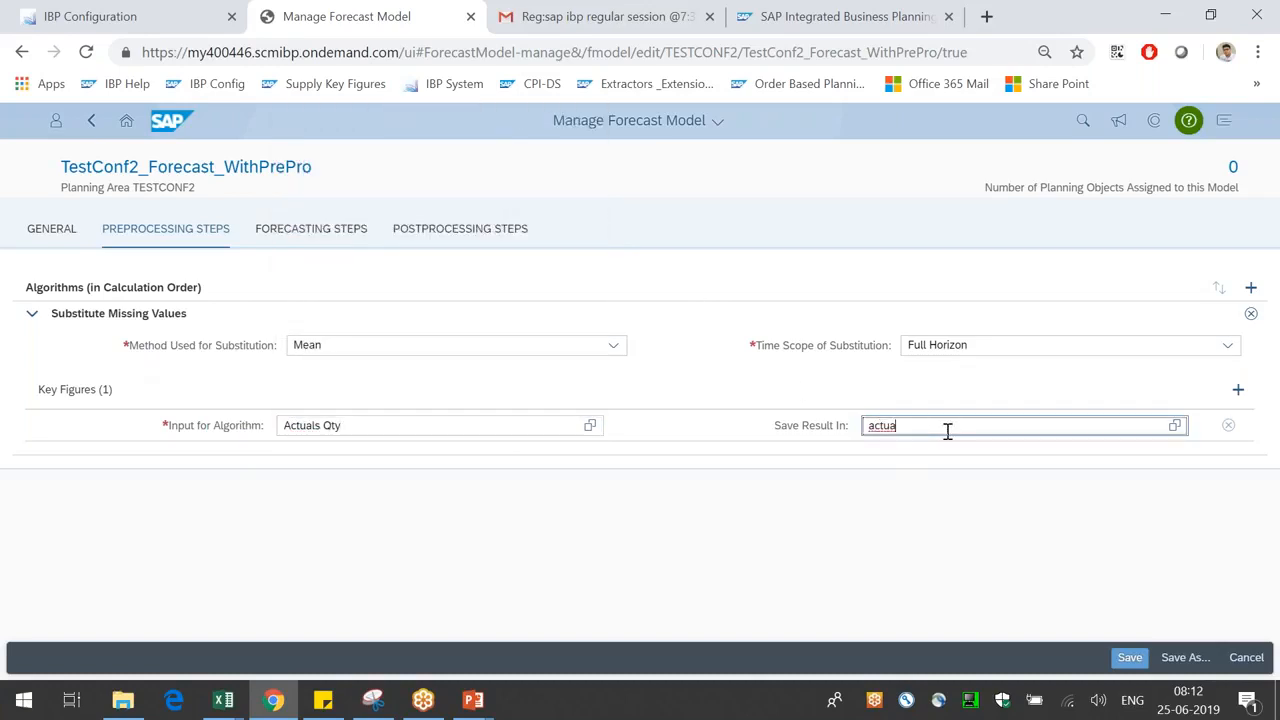
key("ctrl+a")
key("BackSpace")
left_click(898, 512)
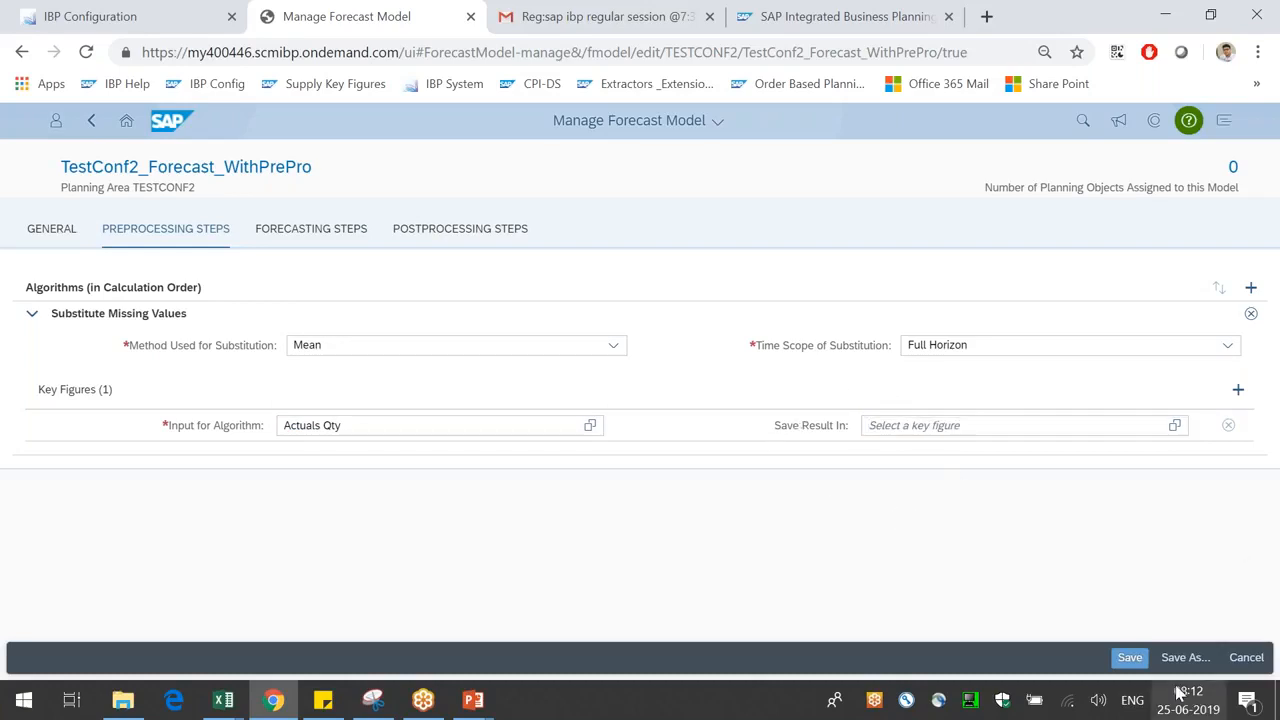
left_click(1132, 659)
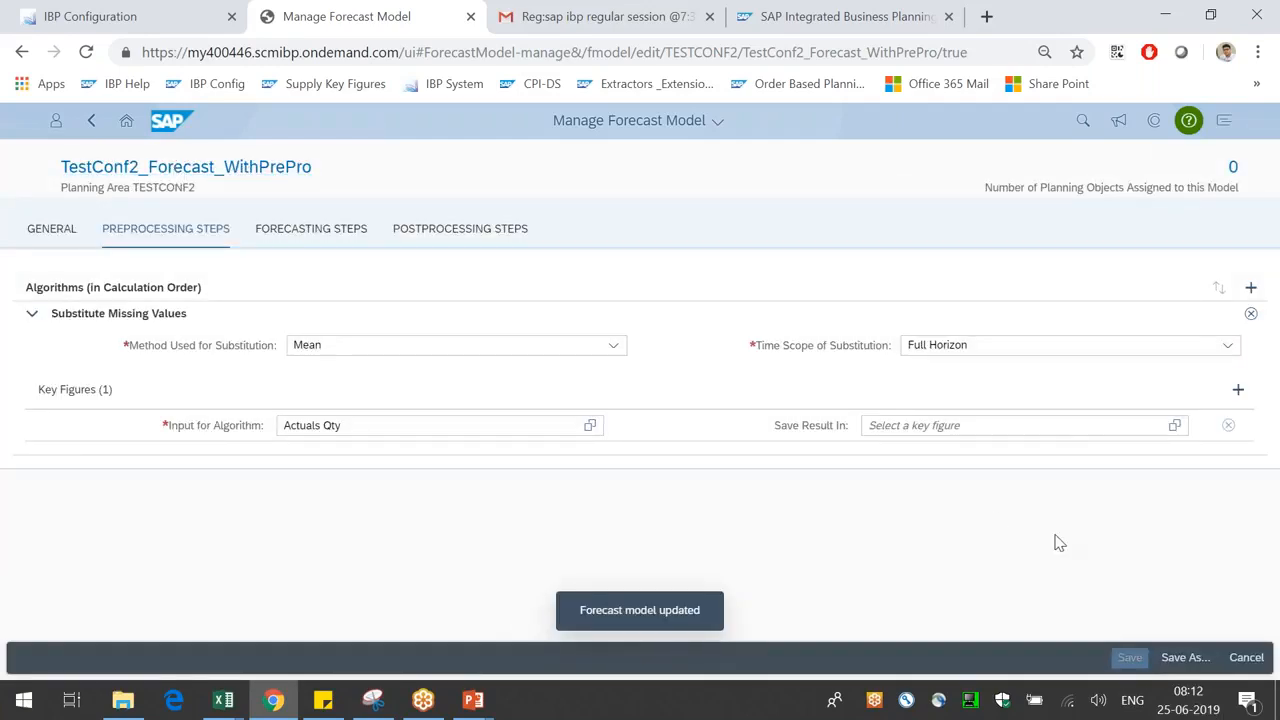
- Switch to the Book1 workbook in Excel and open the Maintenace Planning template
left_click(214, 703)
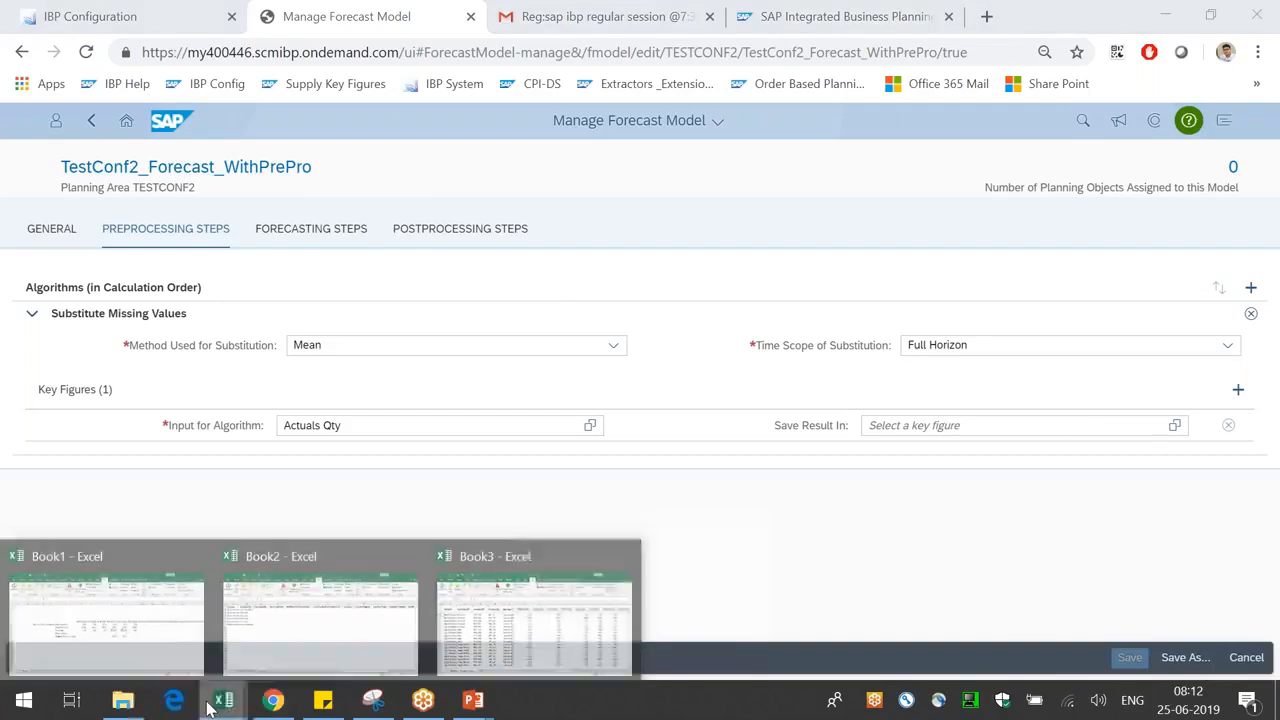
left_click(105, 615)
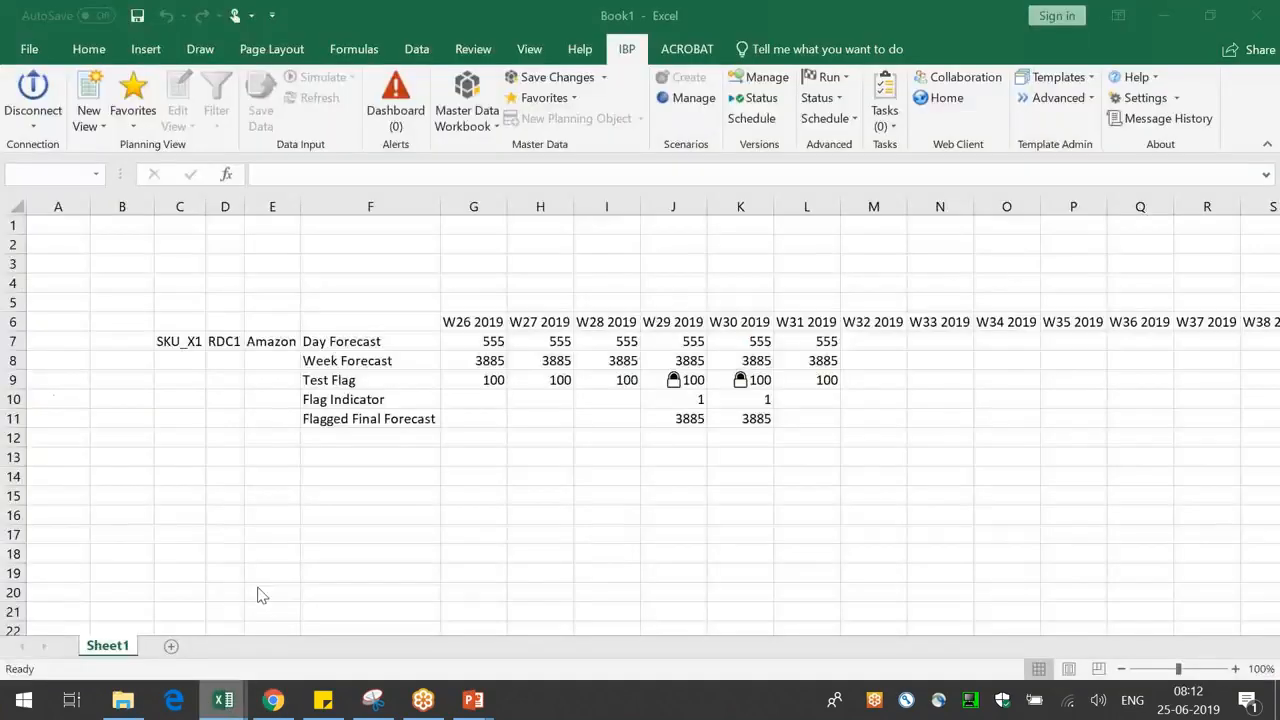
left_click(673, 553)
left_click(1058, 77)
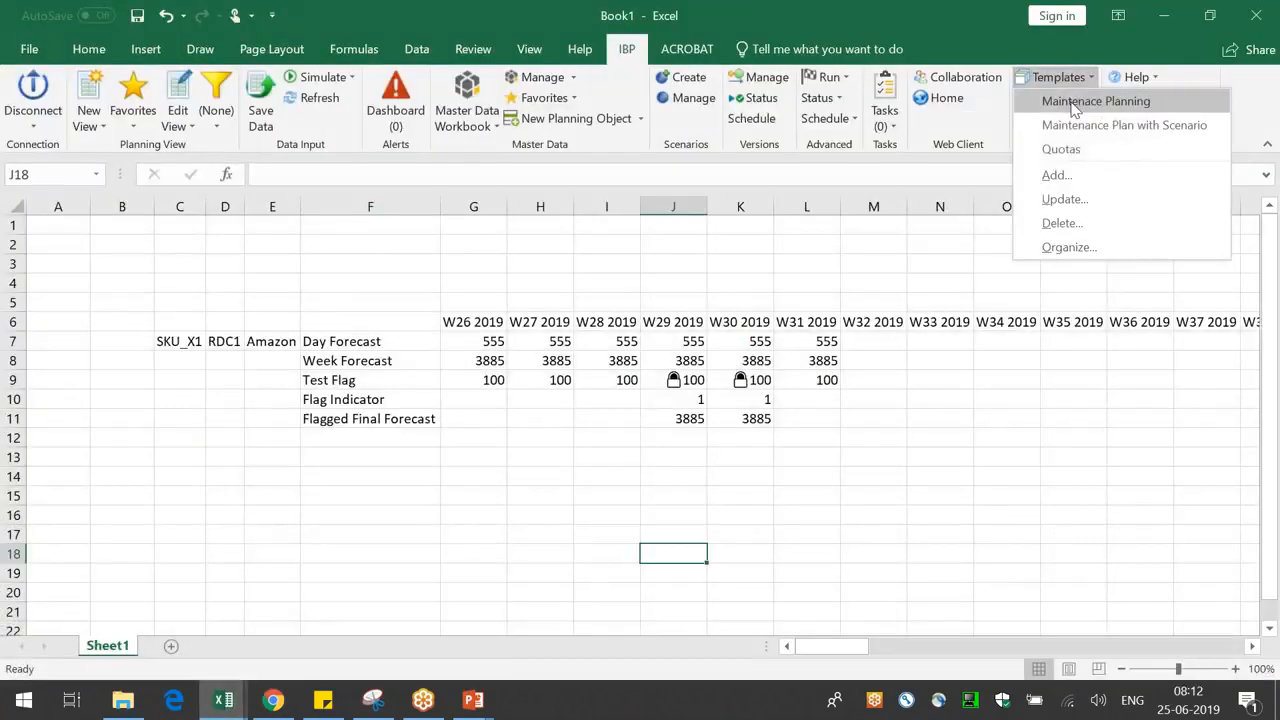
left_click(1074, 104)
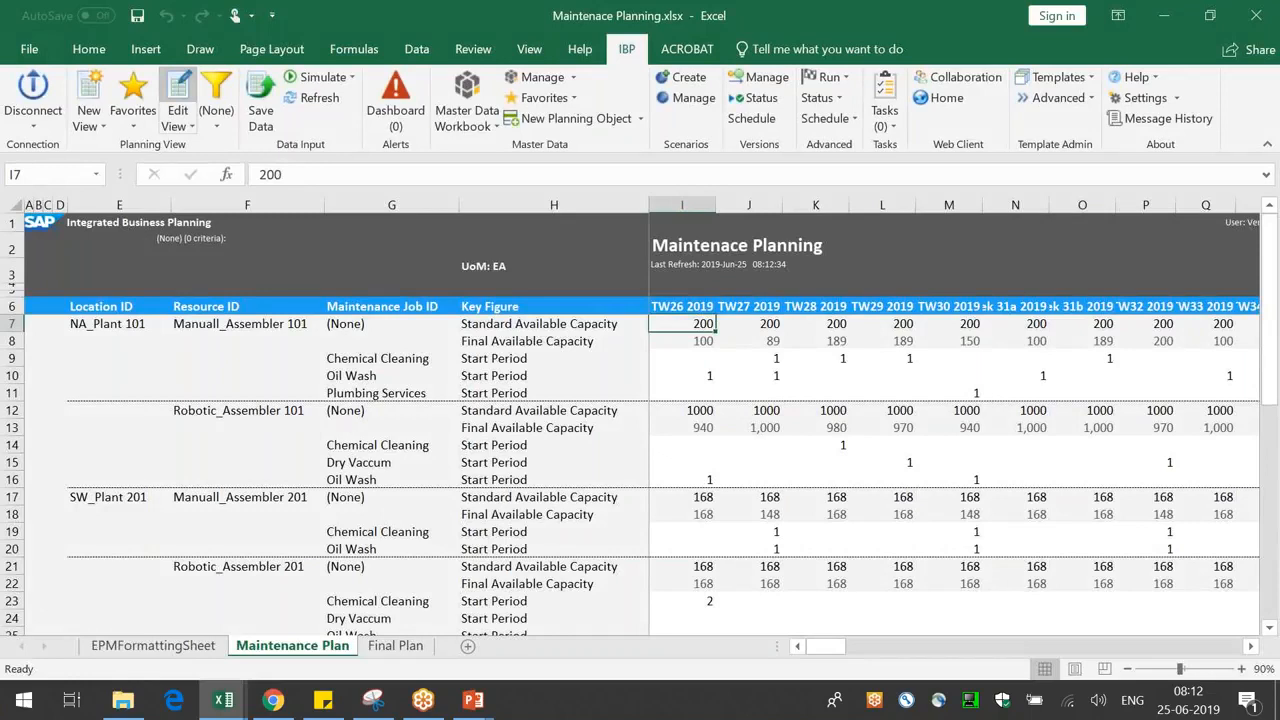
- Edit the Maintenance Plan planning view so its planning level consists of Location ID, Product ID and Customer ID
left_click(178, 88)
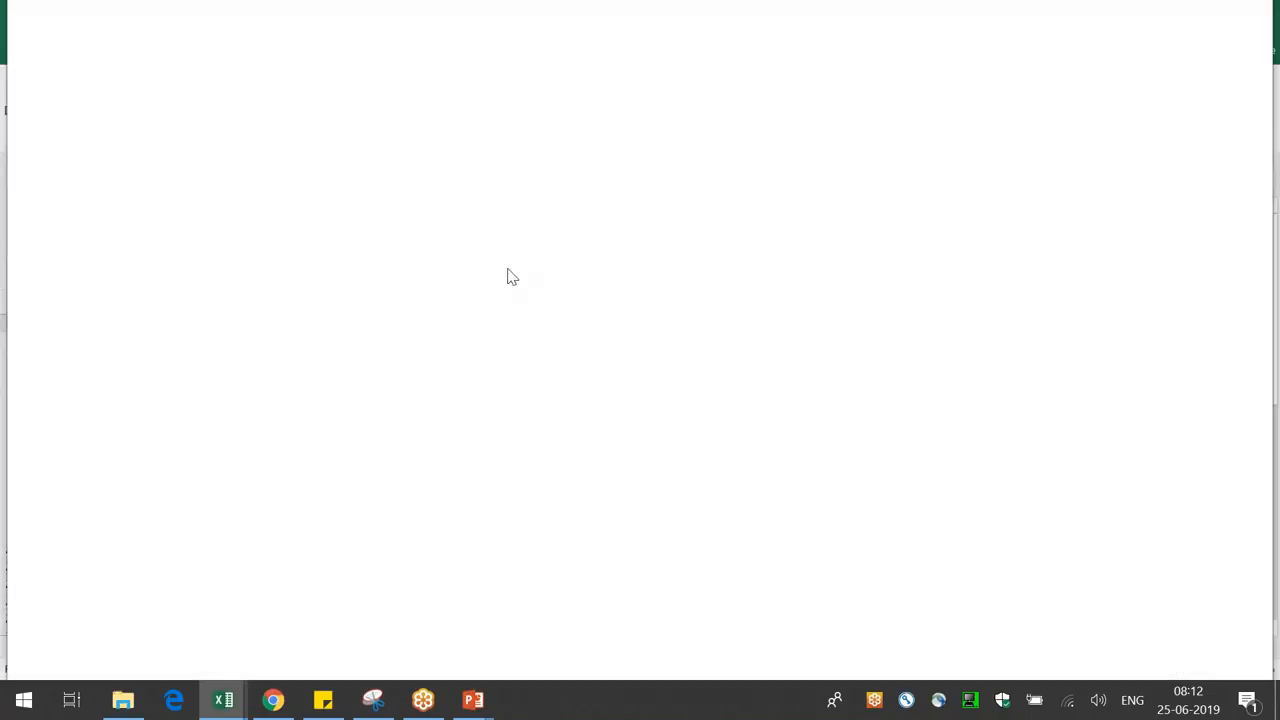
left_click(140, 232)
left_click(256, 239)
left_click(262, 223)
left_click(276, 256)
left_click(270, 271)
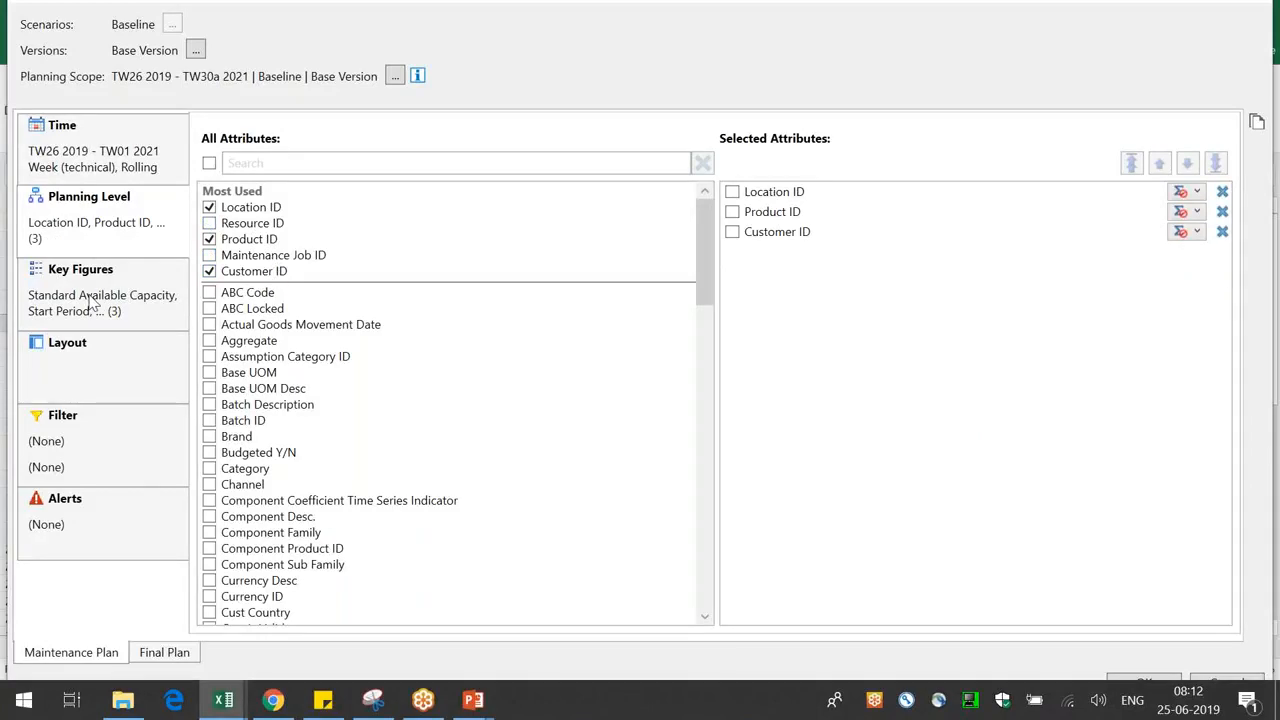
- Remove the three selected key figures from the planning view and add Actuals Qty instead
left_click(90, 303)
left_click(1222, 189)
left_click(1222, 189)
left_click(1222, 189)
left_click(452, 156)
type("actuals")
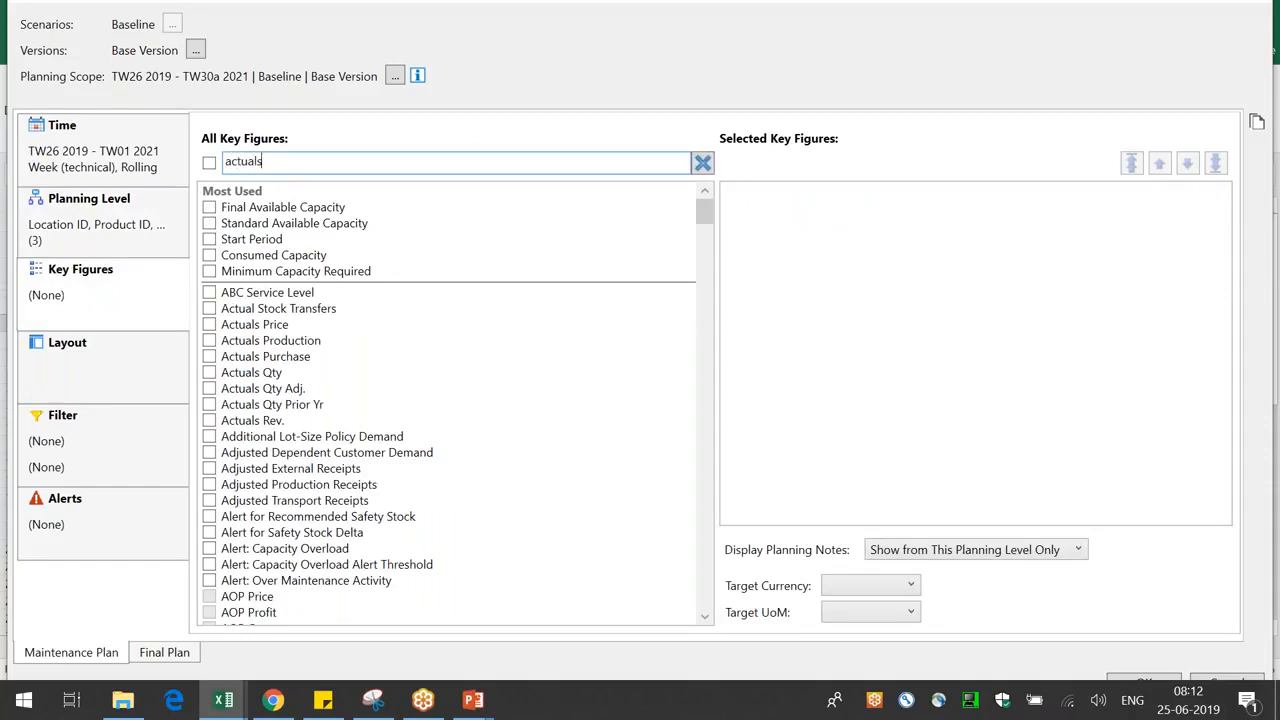
left_click(262, 240)
- Set the start period of the Maintenance Plan's weekly time settings to TW25 2018
left_click(155, 162)
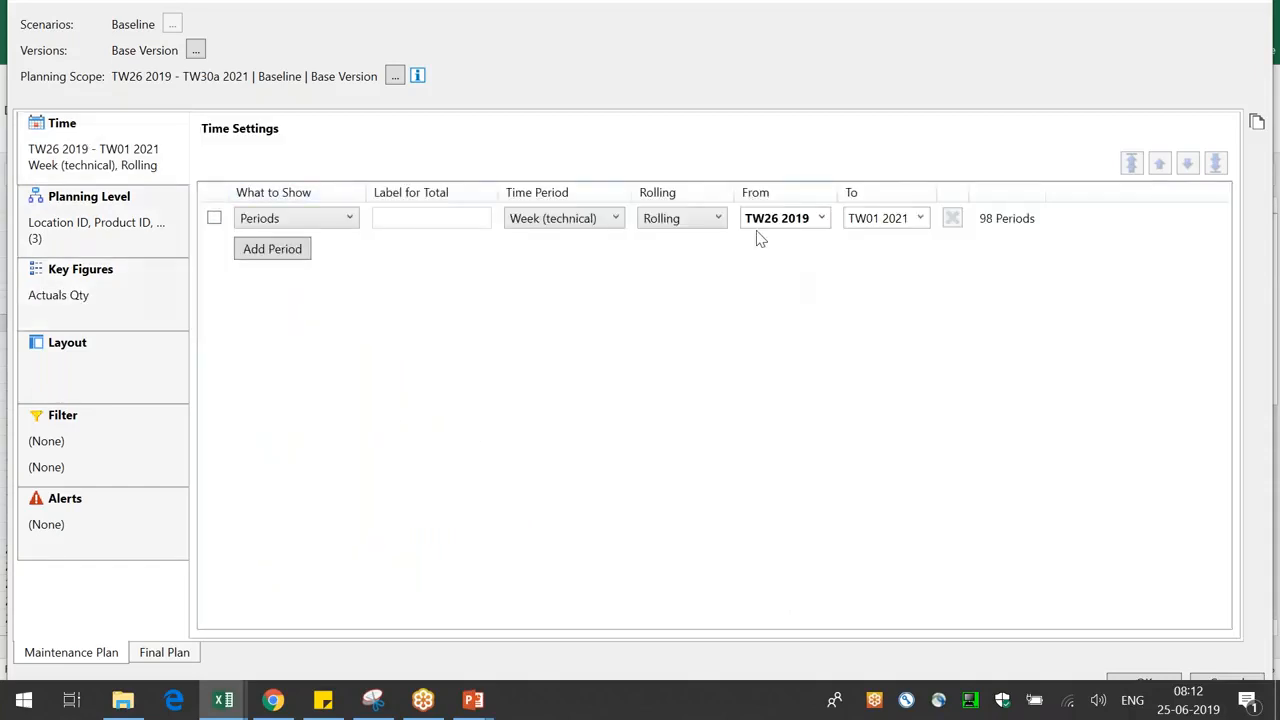
left_click(822, 218)
left_click(826, 273)
left_click(826, 273)
left_click(826, 273)
left_click(824, 272)
left_click(824, 272)
left_click(824, 272)
left_click(824, 272)
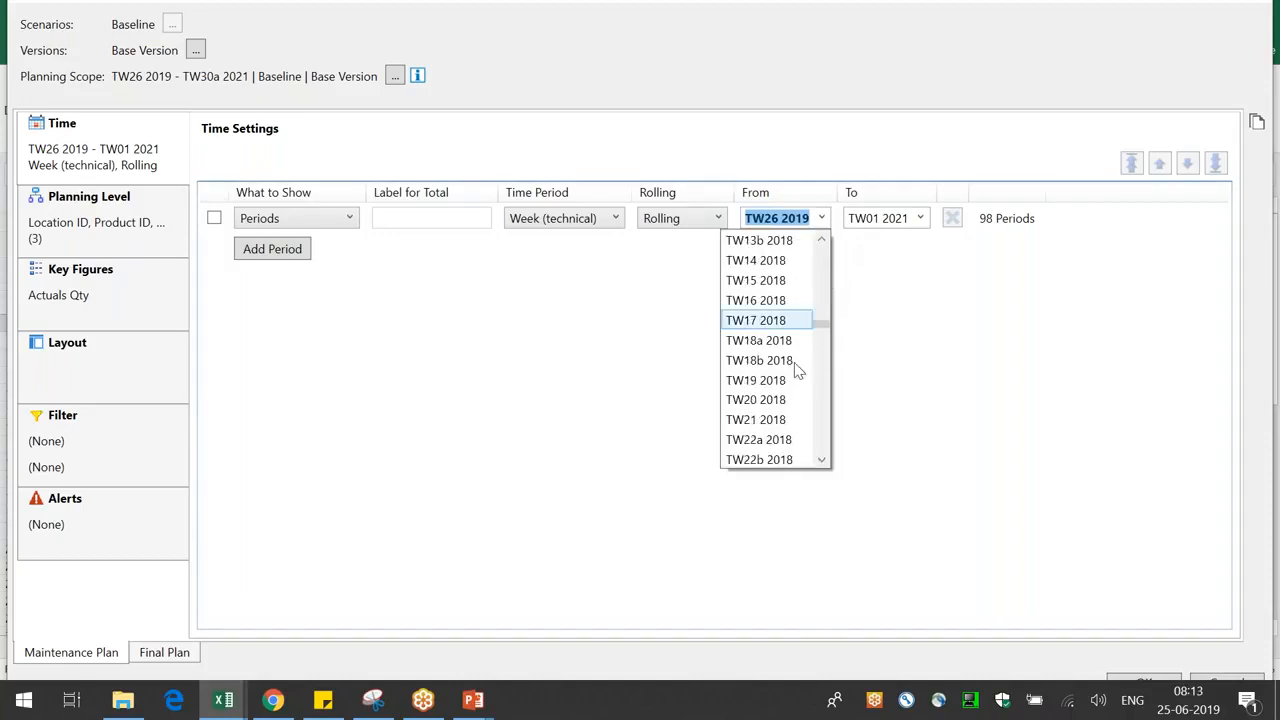
left_click(821, 460)
left_click(821, 460)
left_click(821, 460)
left_click(821, 460)
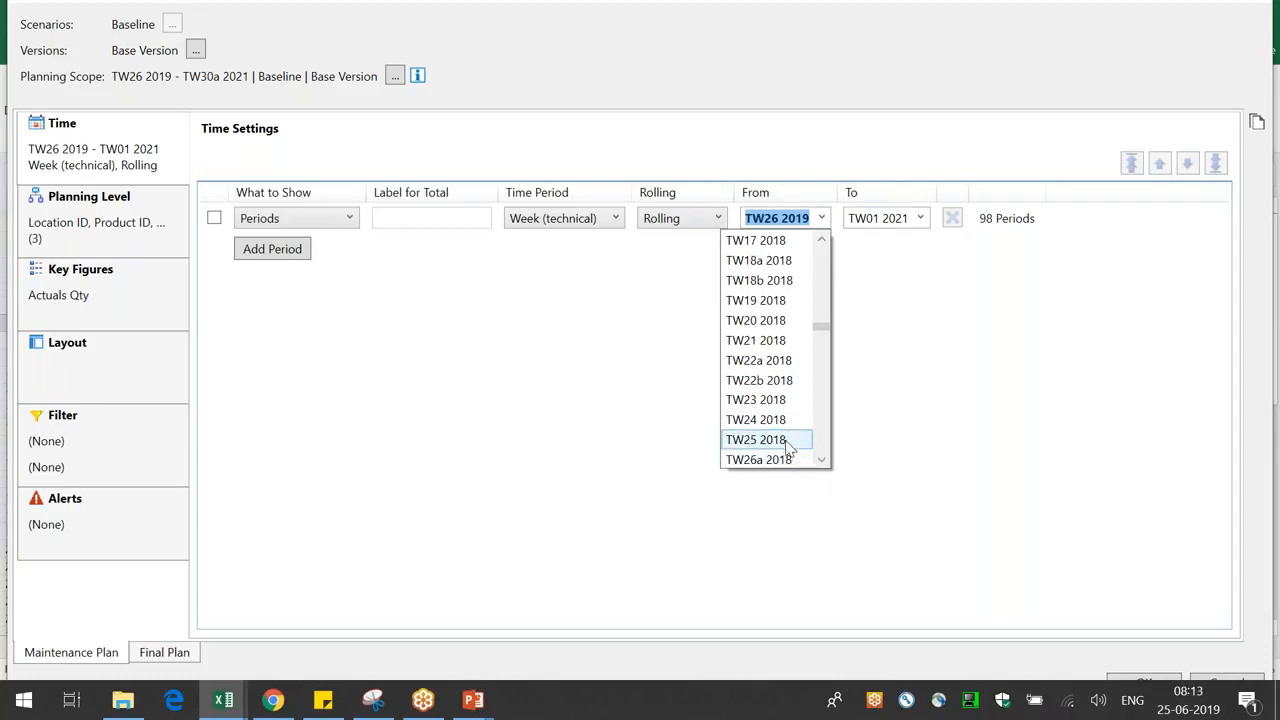
left_click(788, 446)
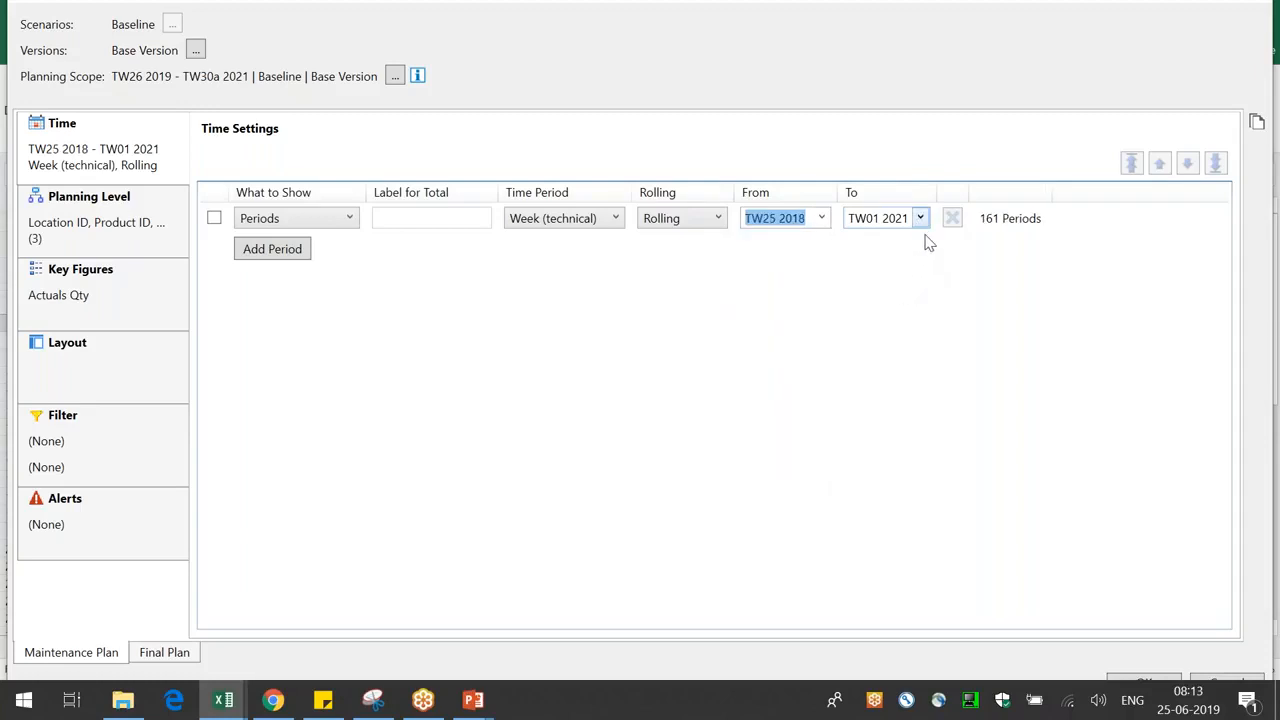
- Set the end period of the Maintenance Plan's weekly time settings to TW26 2019
left_click(920, 218)
scroll(923, 310, "up", 20)
scroll(923, 310, "up", 10)
left_click(860, 280)
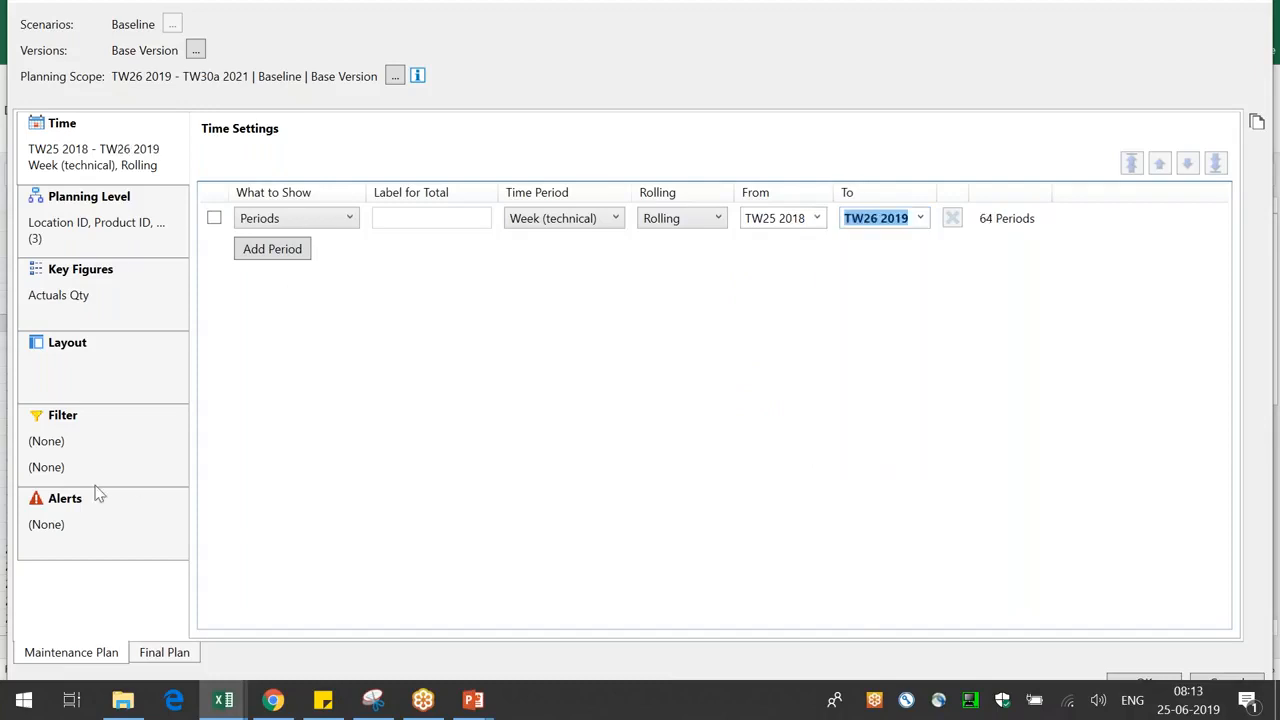
- Check the Maintenance Plan's filter settings and open the time settings of the Final Plan sheet
left_click(52, 462)
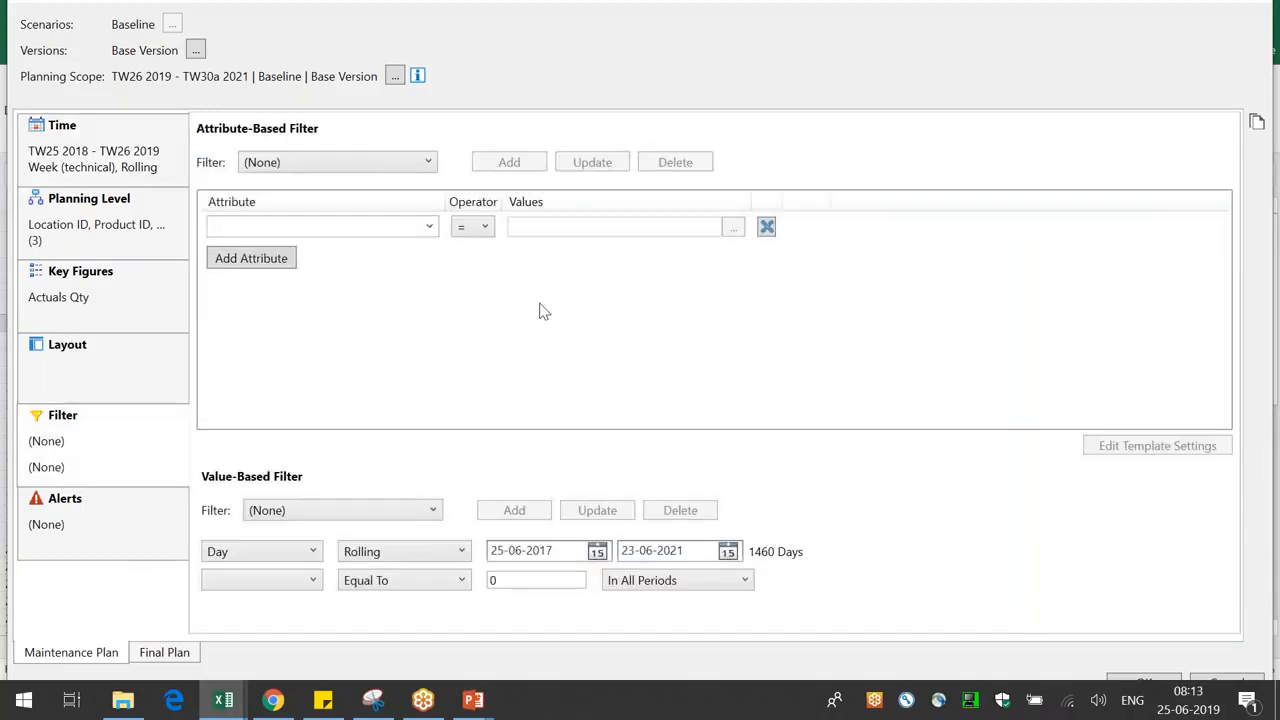
left_click(153, 657)
left_click(86, 162)
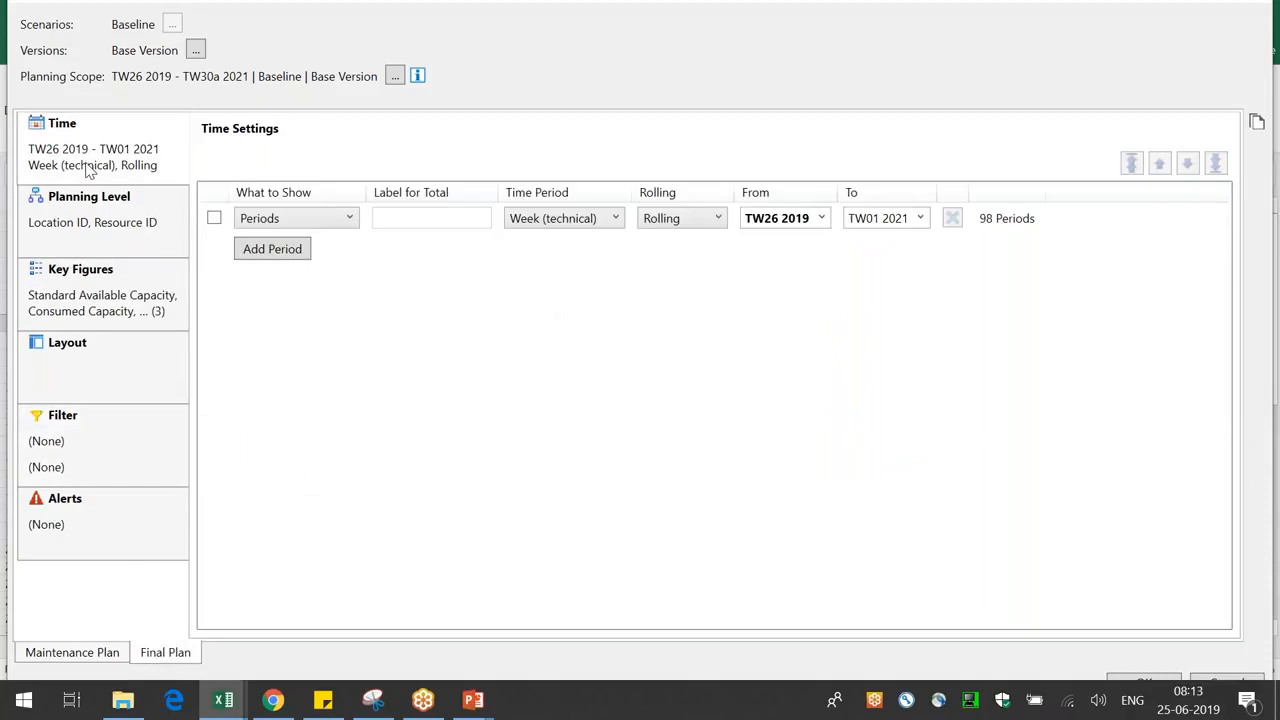
- Set the Final Plan's planning level to Location ID, Product ID and Customer ID, removing Resource ID
left_click(80, 236)
left_click(258, 224)
left_click(252, 240)
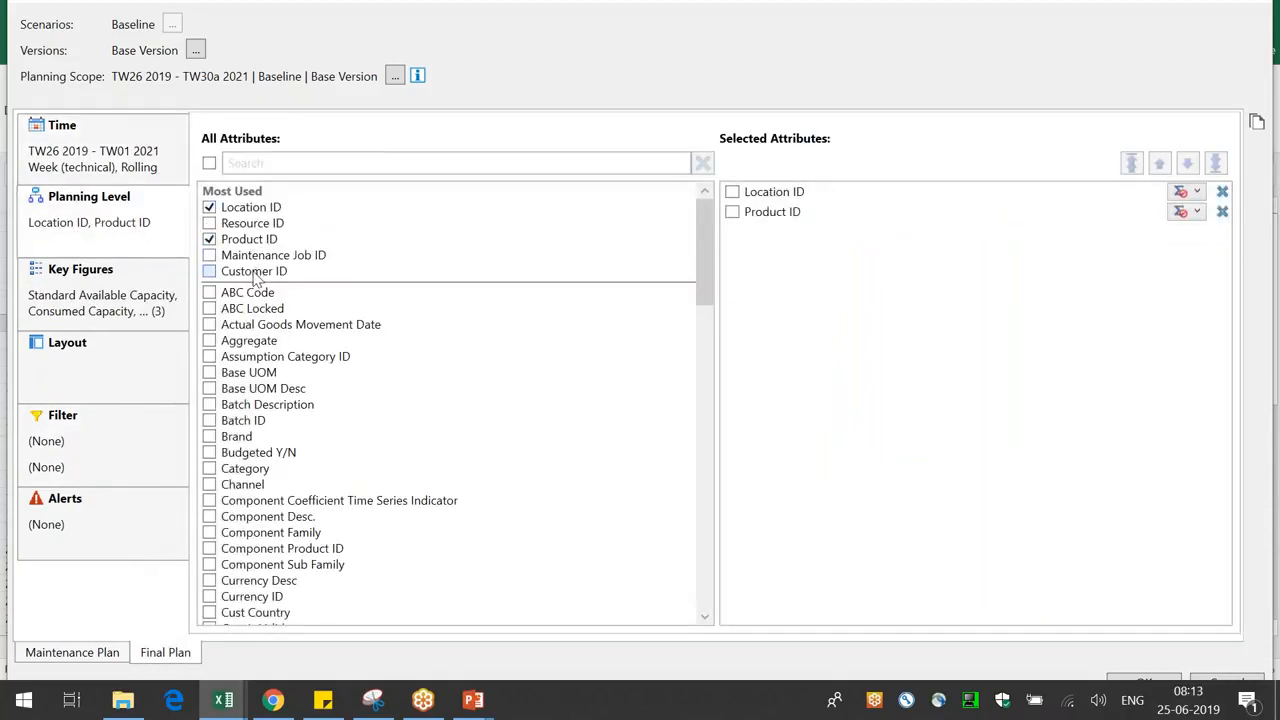
left_click(256, 271)
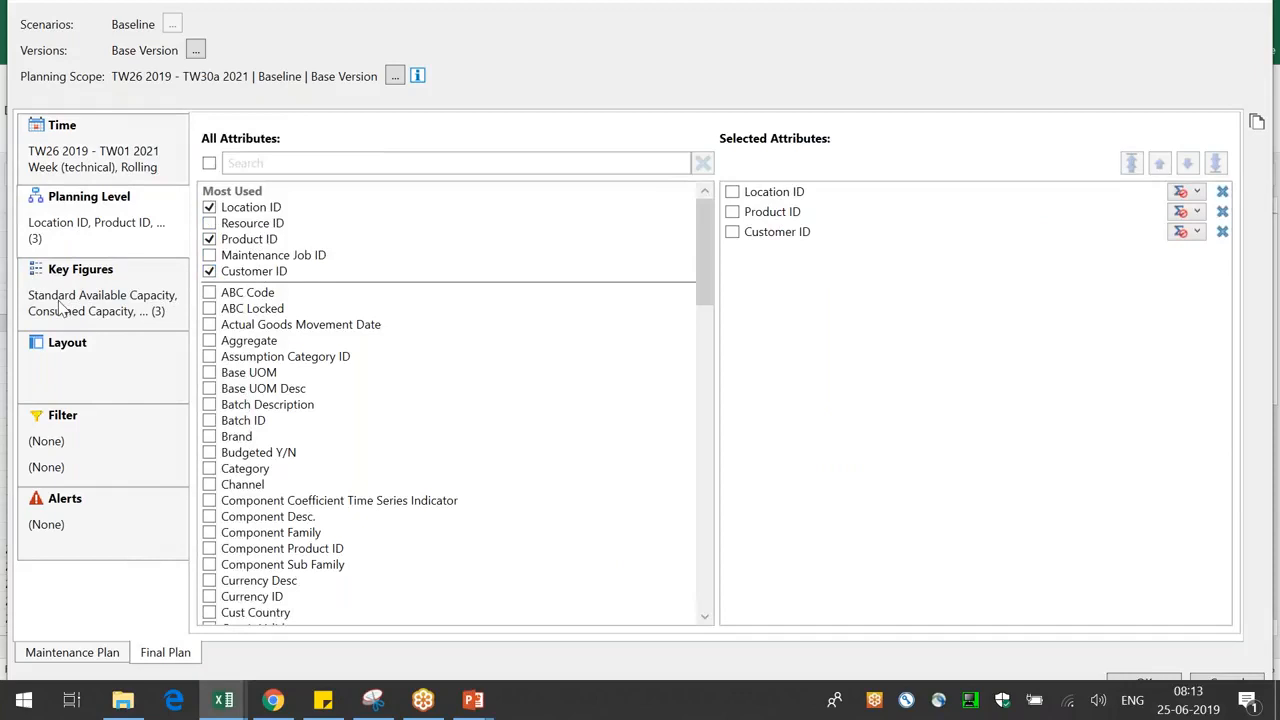
- Replace all of the Final Plan's key figures with Statistical Fcst Qty
left_click(60, 305)
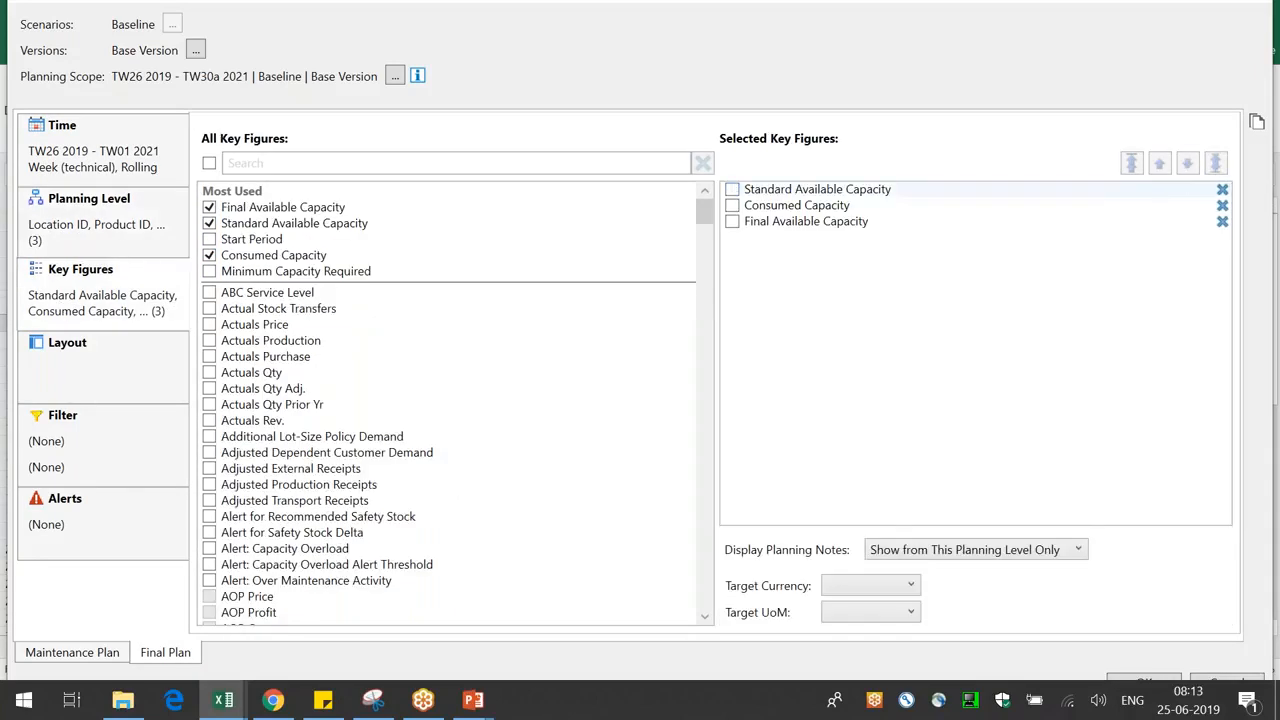
left_click(1222, 193)
left_click(557, 162)
type("stat")
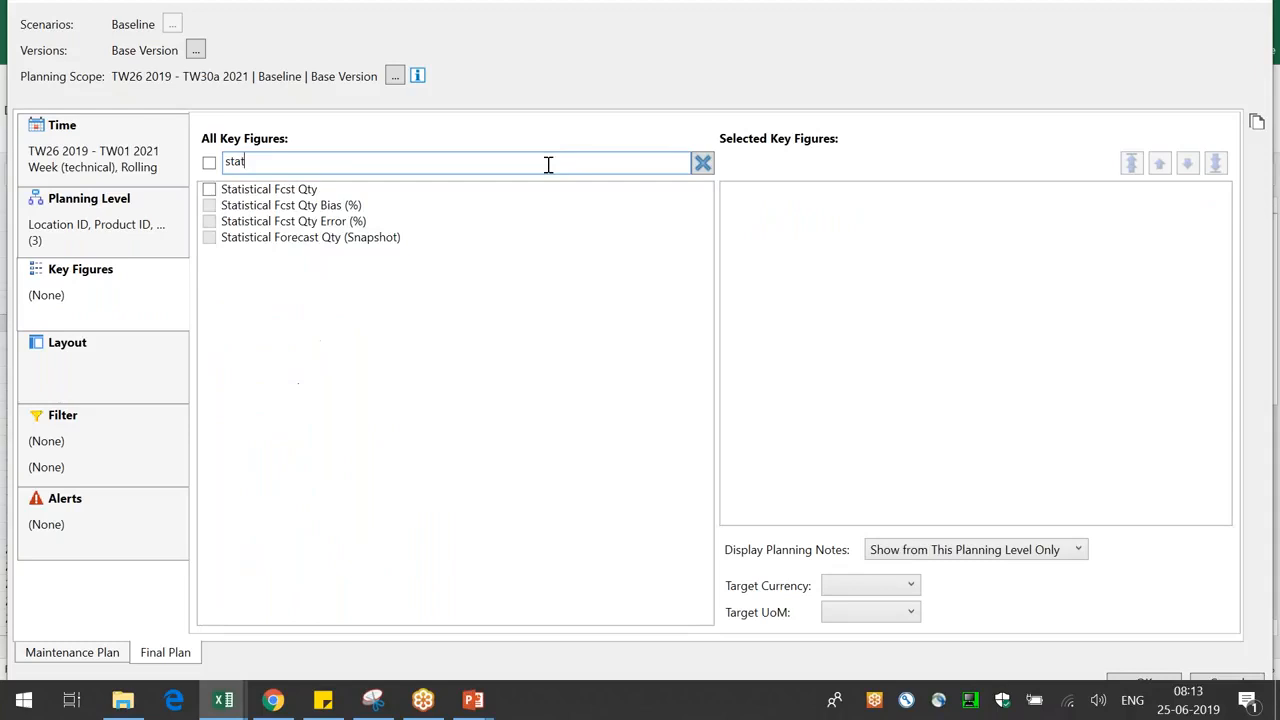
left_click(308, 190)
left_click(1143, 686)
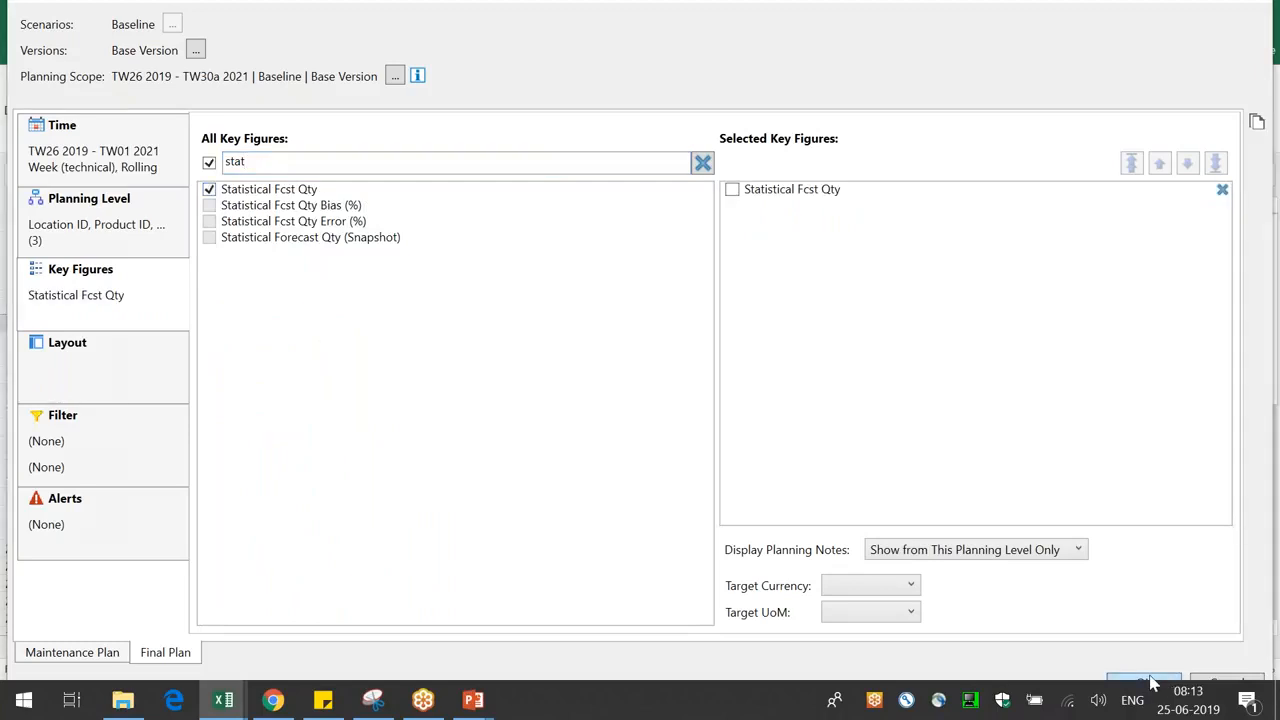
left_click(809, 394)
- Set the target UoM to CS for the Final Plan and Maintenance Plan views and apply both without a filter
left_click(893, 616)
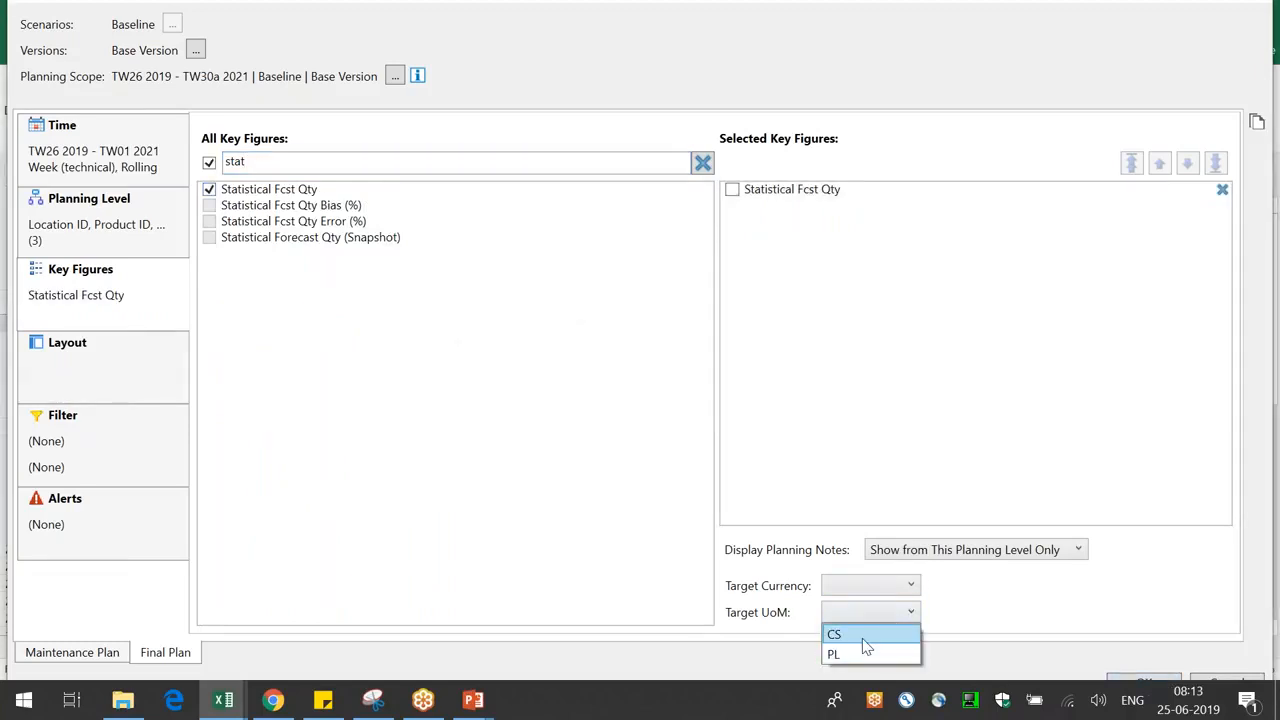
left_click(850, 635)
left_click(120, 655)
left_click(870, 612)
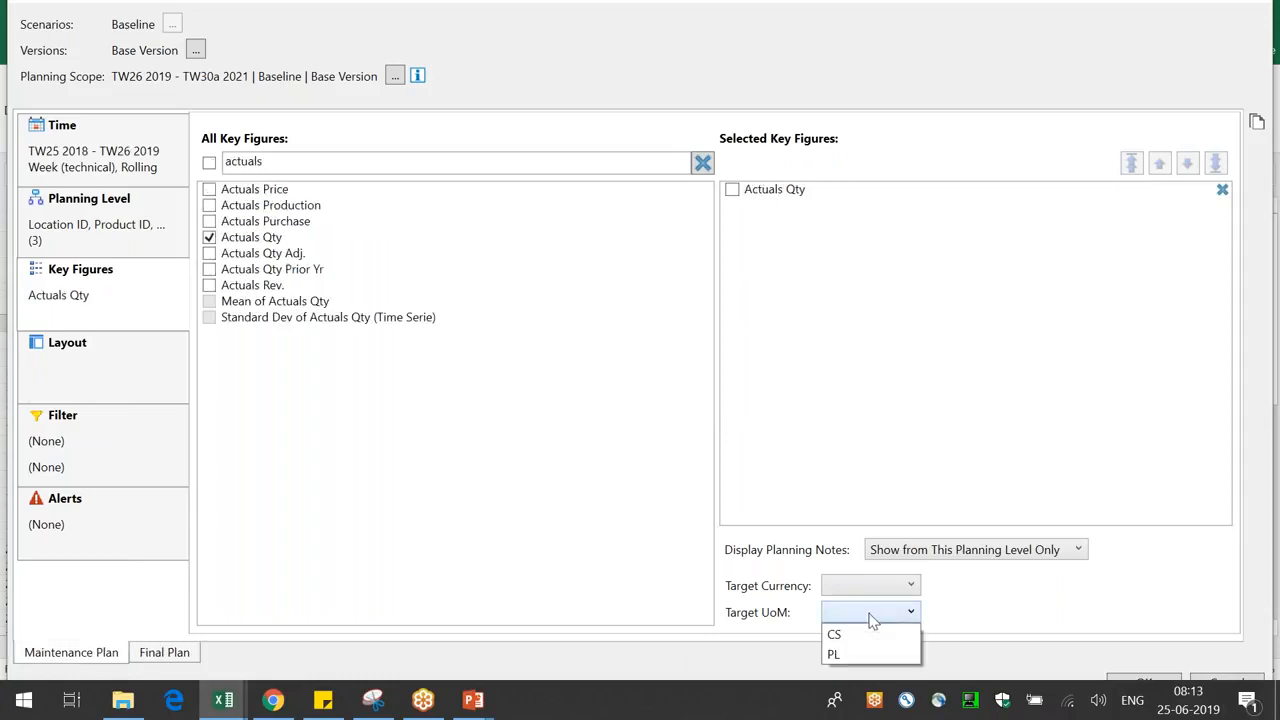
left_click(888, 636)
left_click(1150, 684)
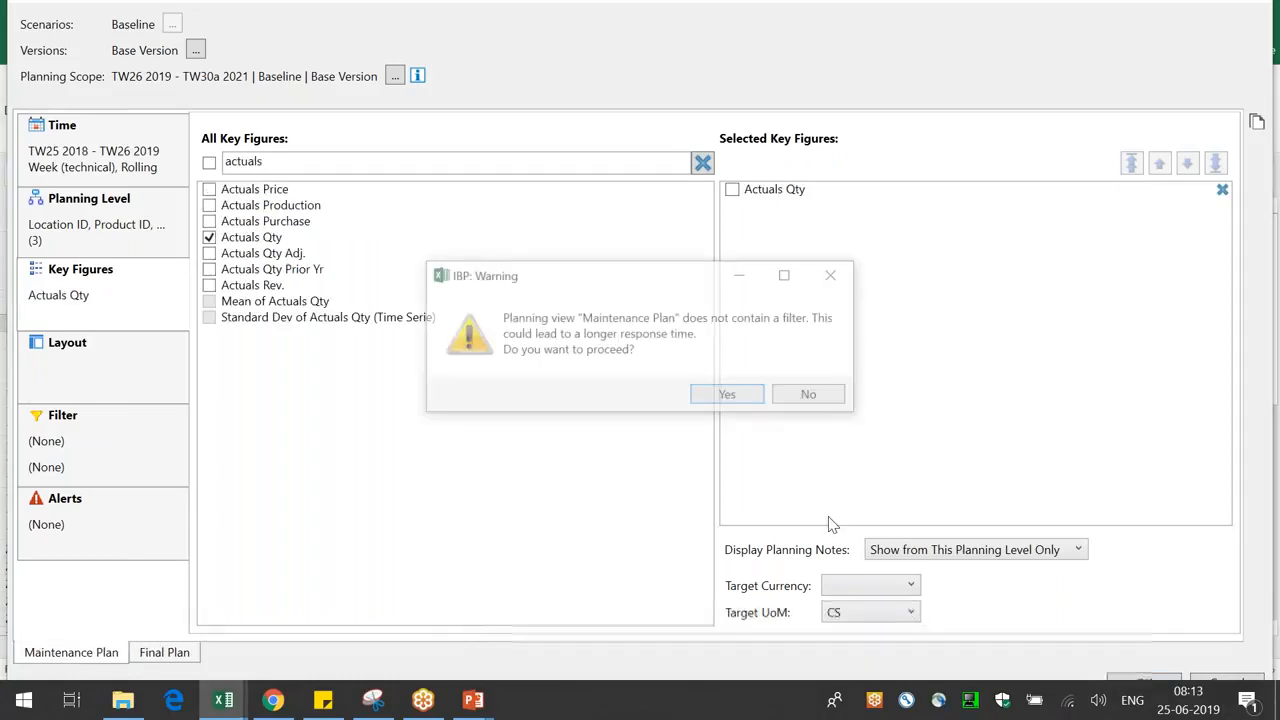
left_click(729, 398)
left_click(729, 398)
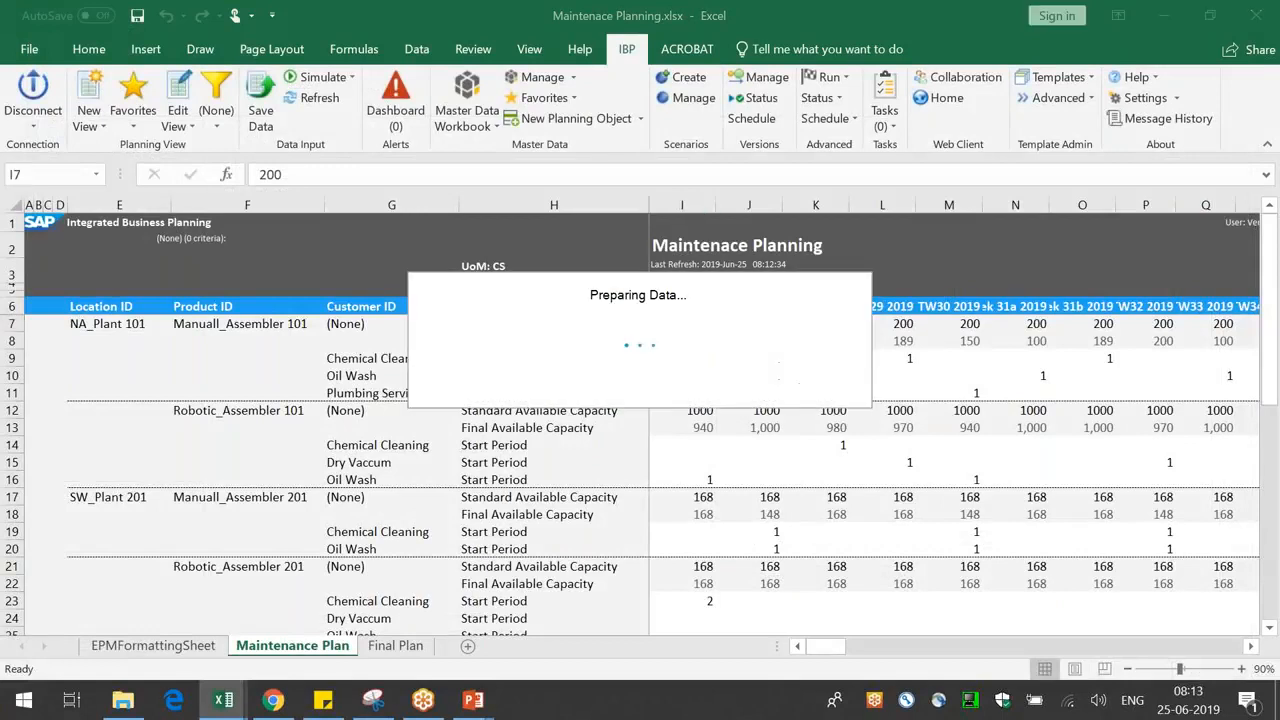
- Narrow the Location ID, Product ID and Key Figure columns and widen the TW25, TW26a and TW26b 2018 columns
left_click_drag(324, 205, 264, 205)
left_click_drag(170, 205, 143, 205)
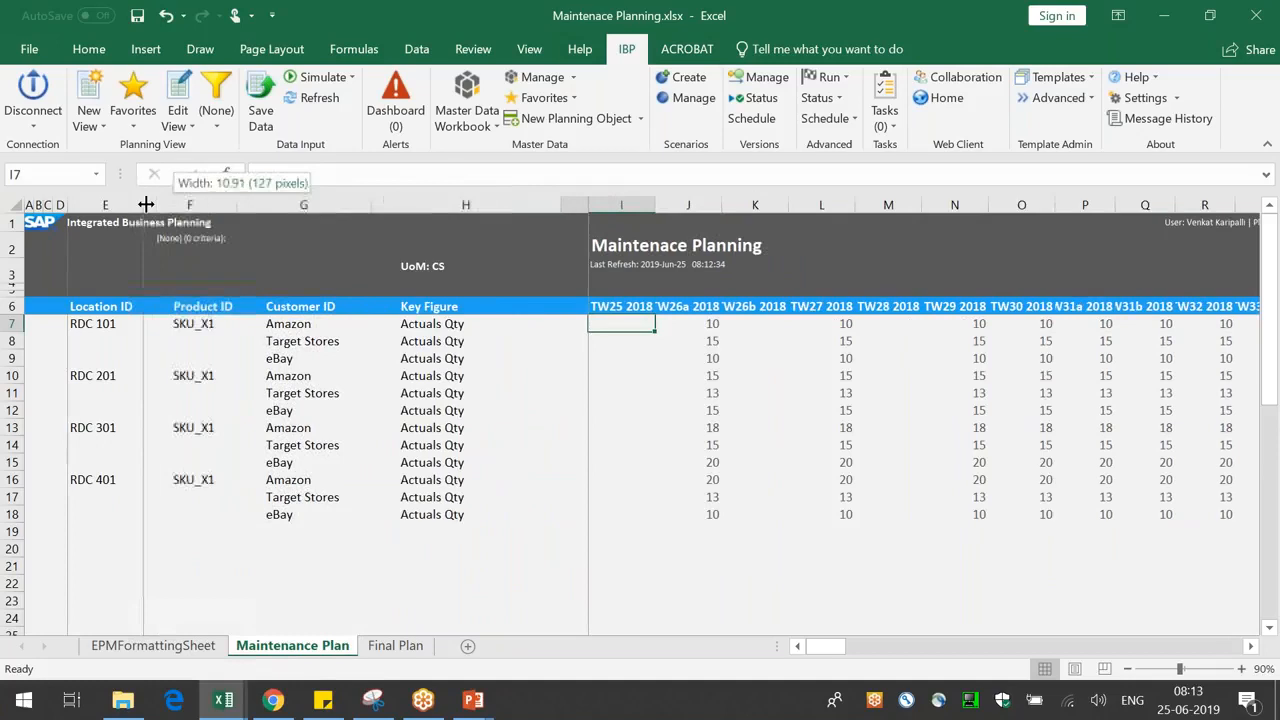
left_click_drag(560, 205, 587, 329)
left_click(541, 207)
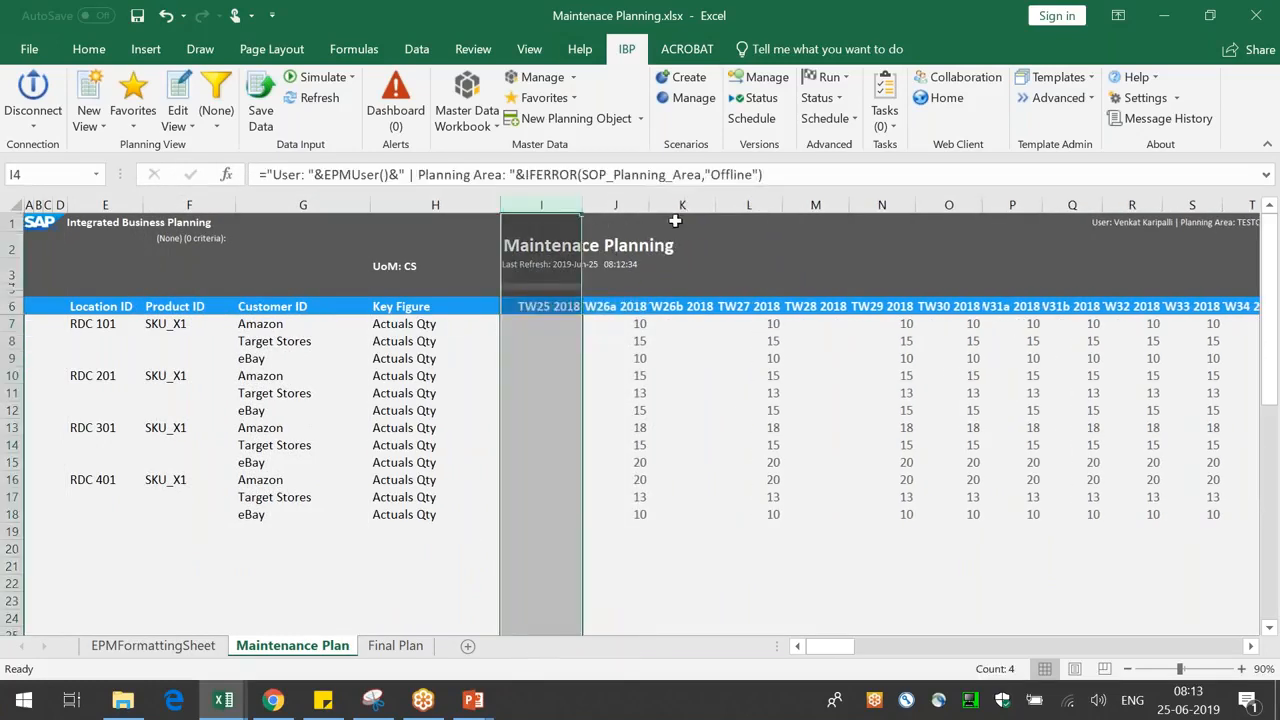
left_click_drag(647, 201, 738, 205)
- Examine the Actuals Qty history across all weekly periods for missing values and check the UoM in the header
left_click_drag(720, 324, 722, 505)
left_click_drag(838, 324, 840, 430)
left_click_drag(903, 652, 1012, 655)
left_click(1010, 655)
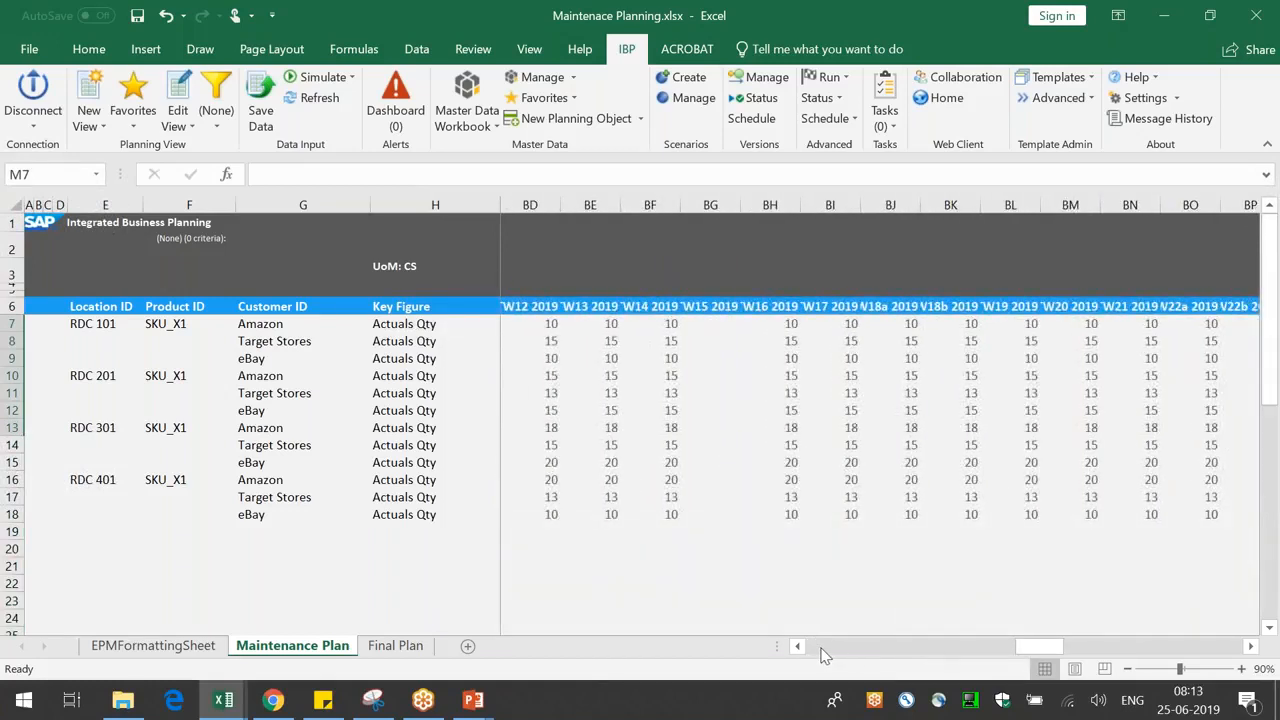
left_click(940, 651)
left_click(940, 651)
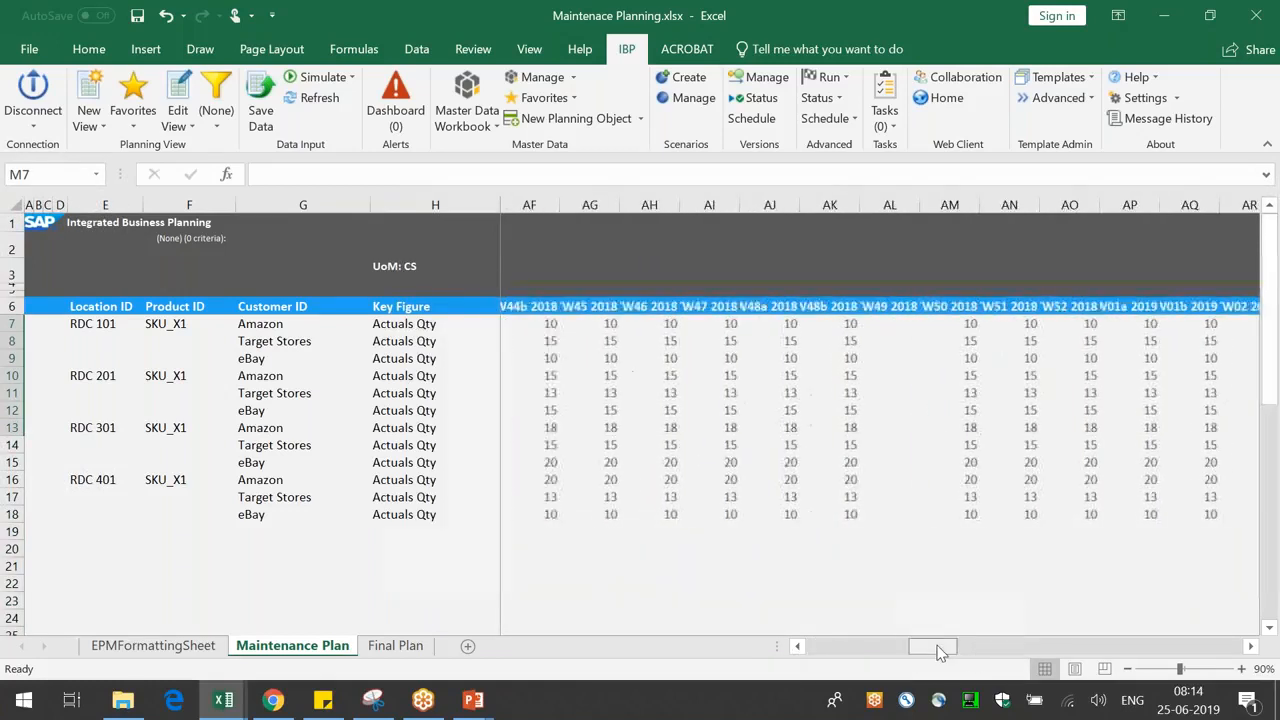
left_click(890, 650)
left_click(812, 650)
left_click(733, 552)
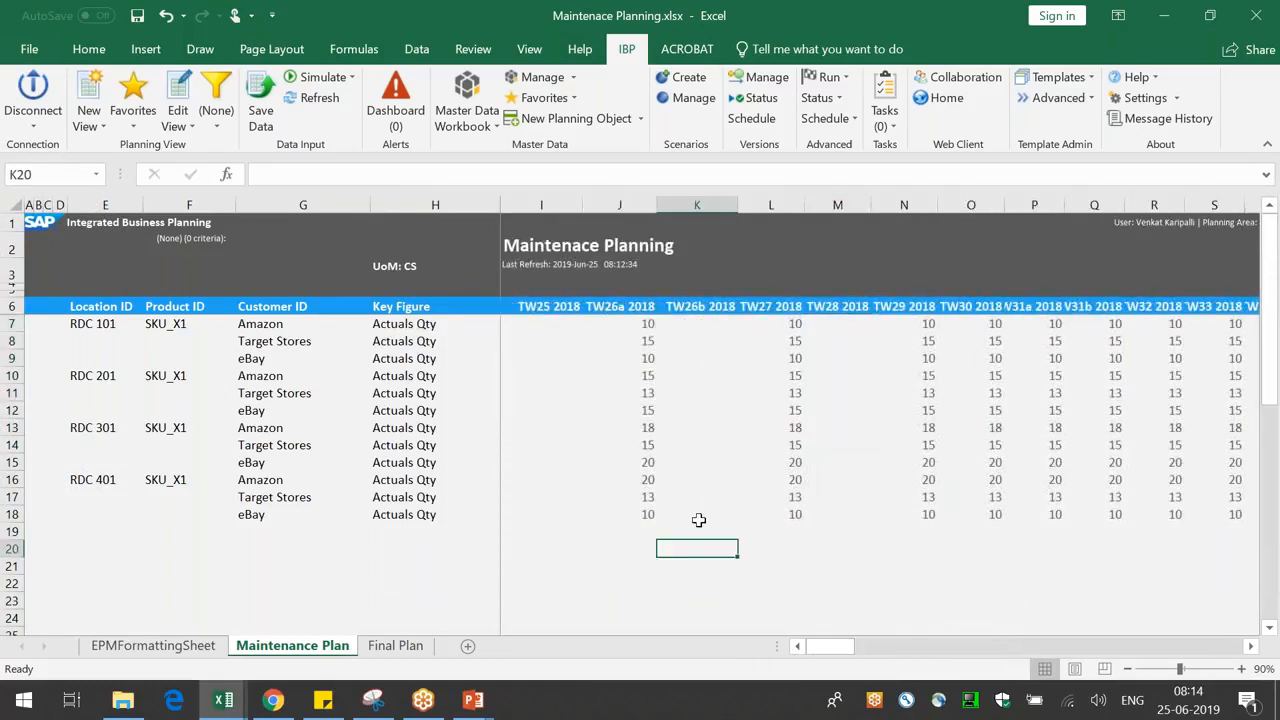
left_click(412, 279)
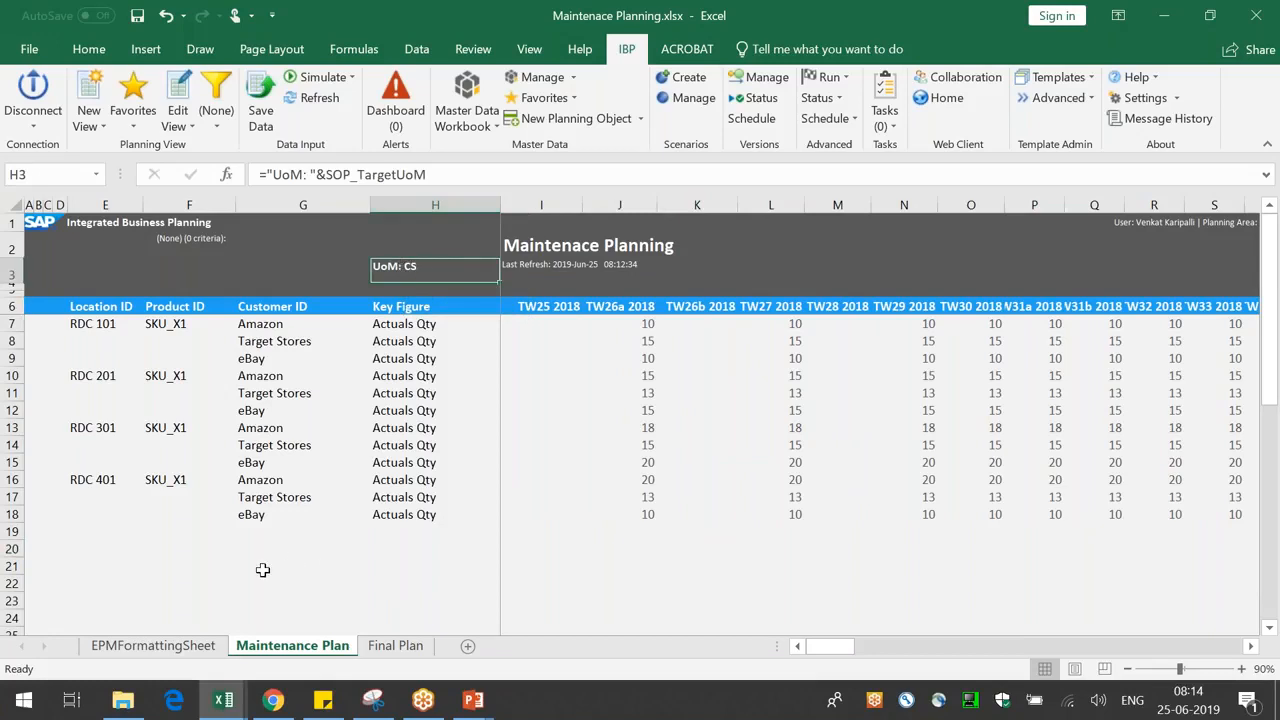
- Hide the EPMFormattingSheet from the workbook by toggling View Formats
left_click(178, 120)
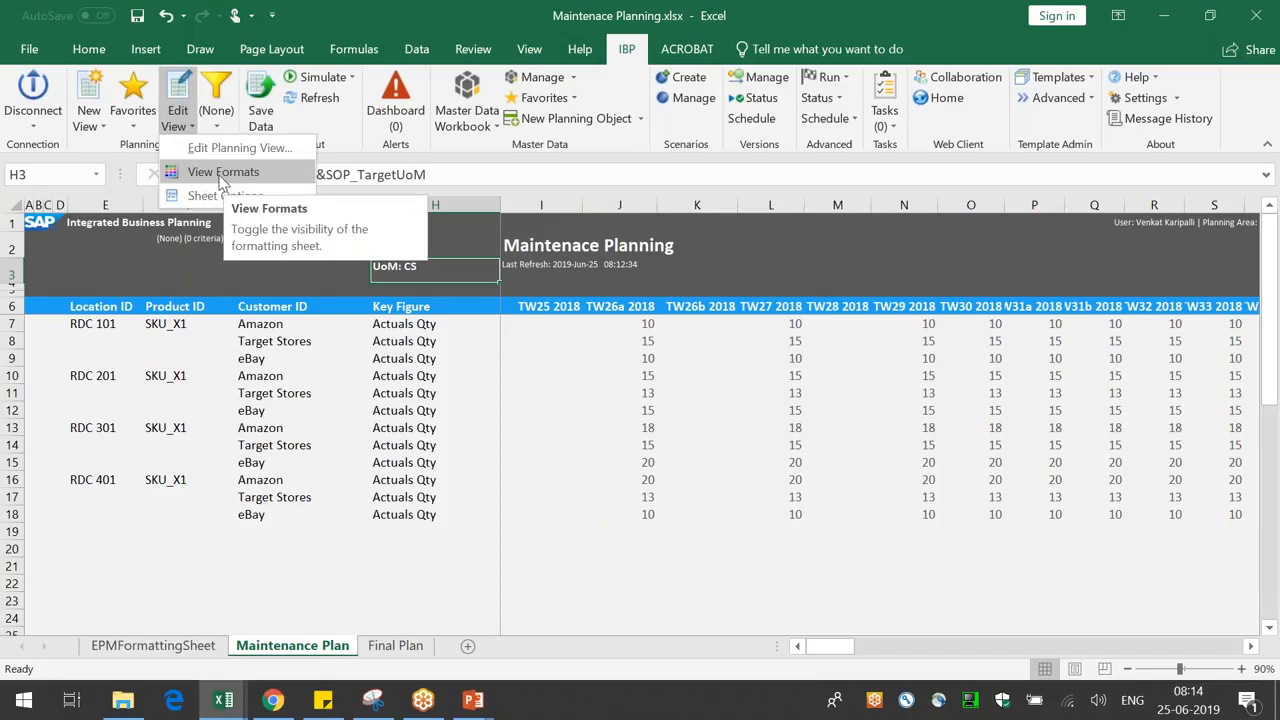
left_click(165, 672)
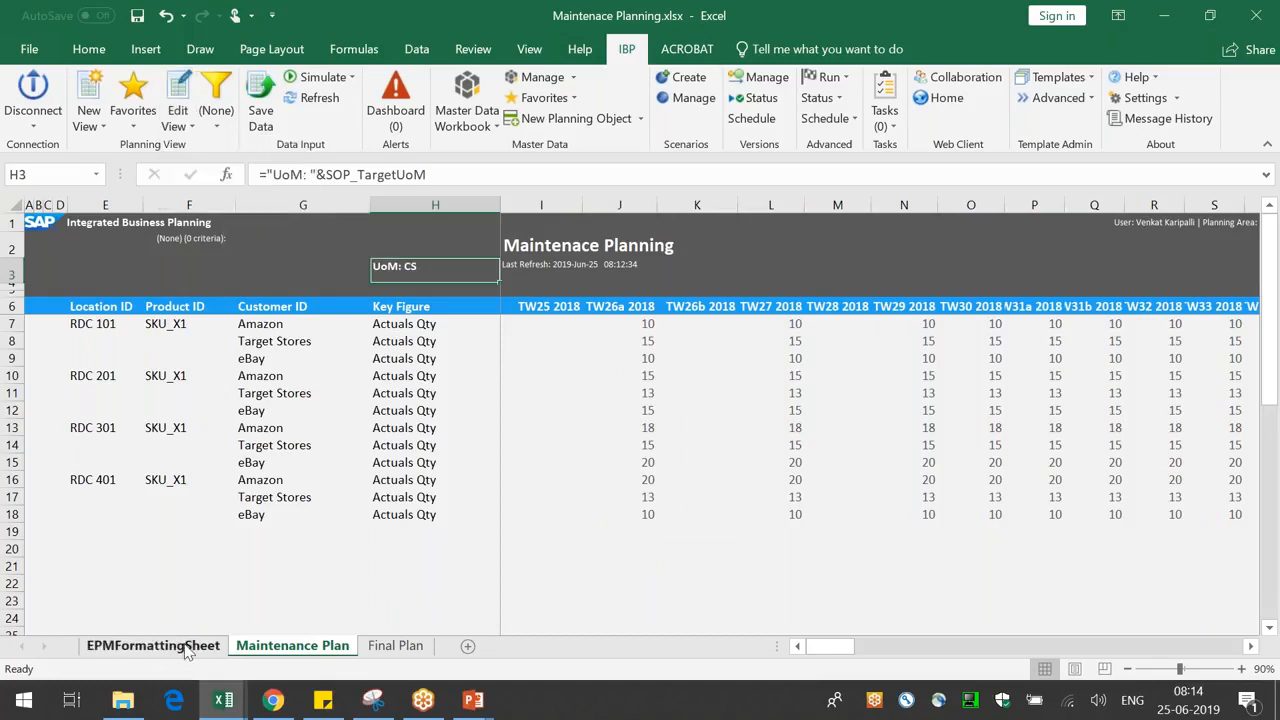
left_click(190, 126)
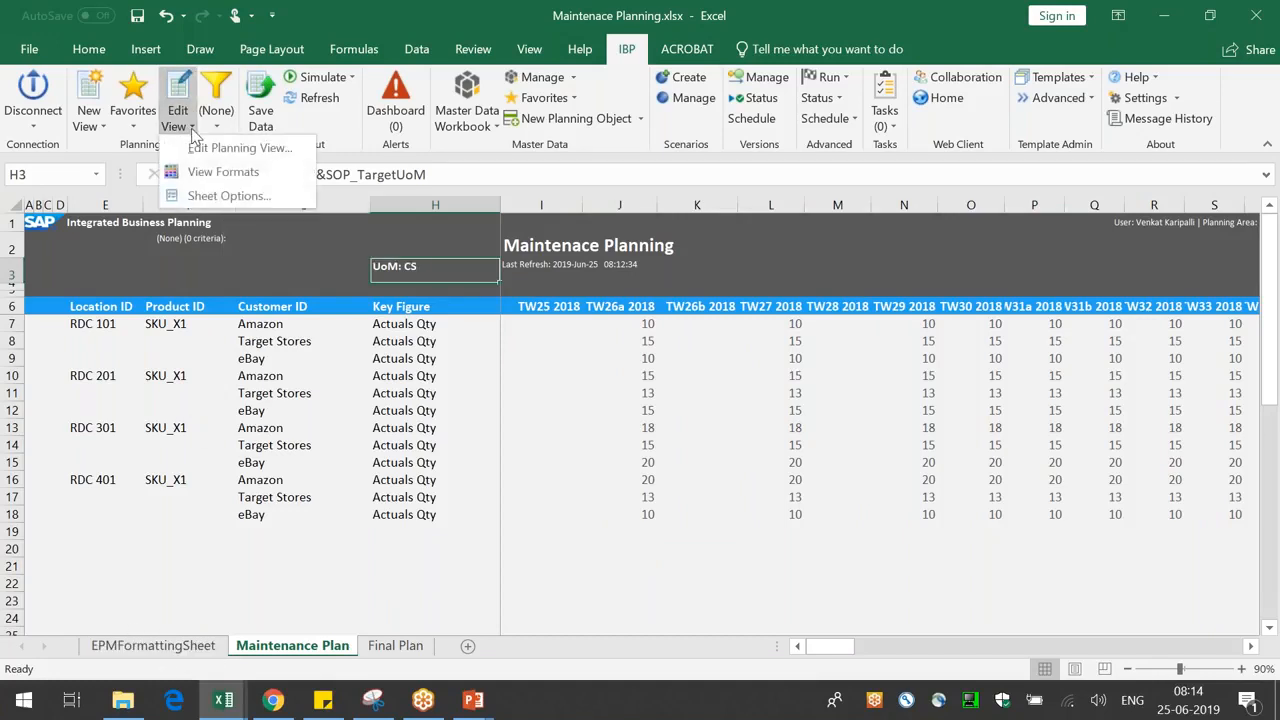
left_click(230, 171)
left_click(379, 566)
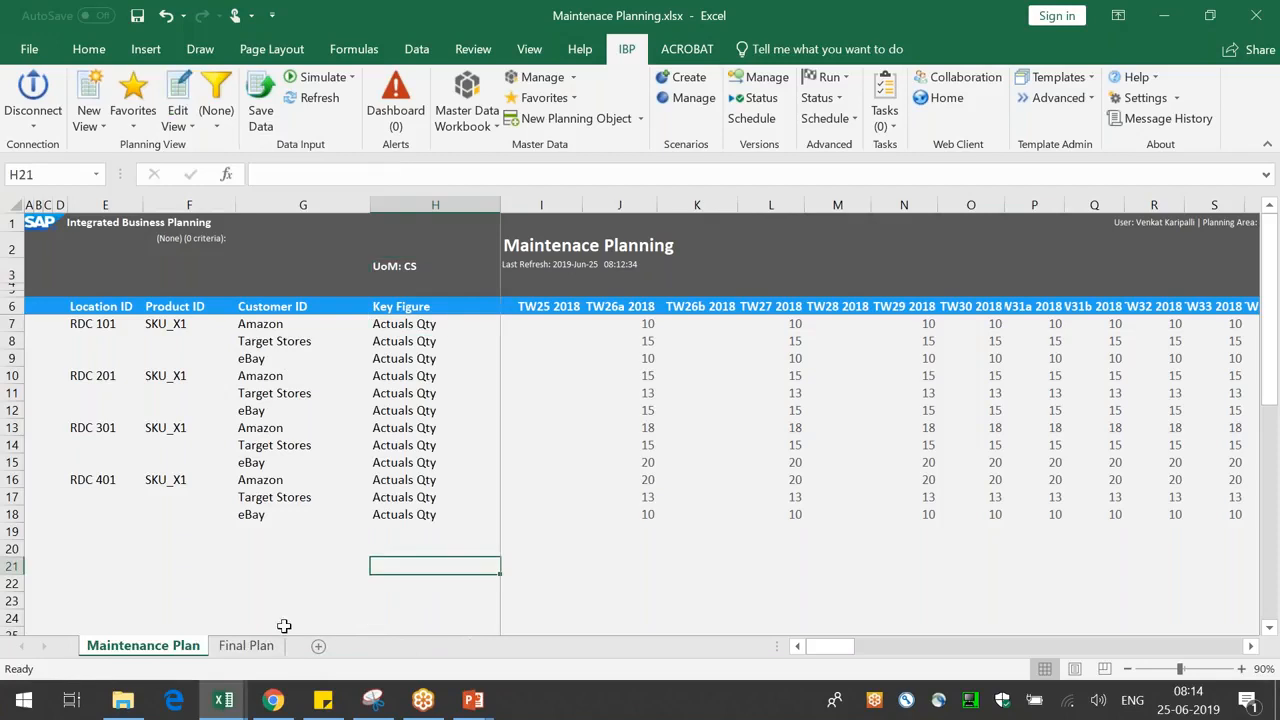
- Rename the Maintenance Plan sheet as Sales History and the Final Plan sheet as Future Forecast
type("Sales History")
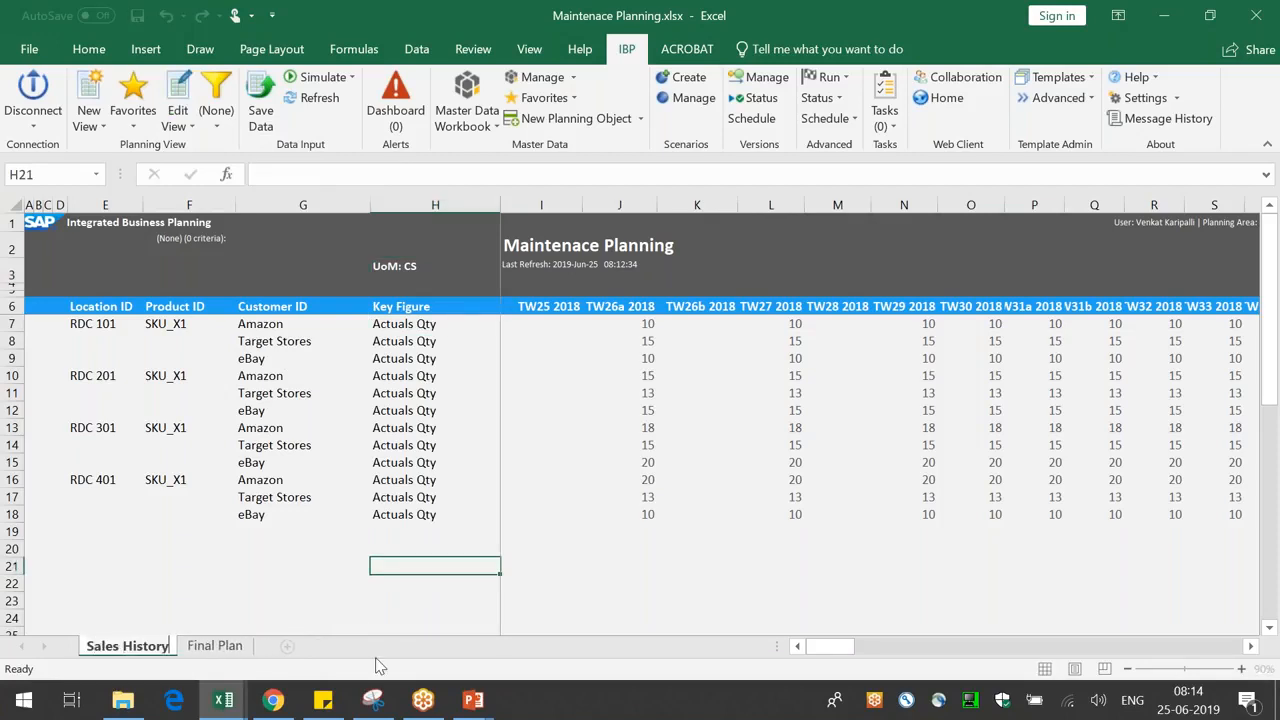
left_click(285, 619)
left_click(214, 645)
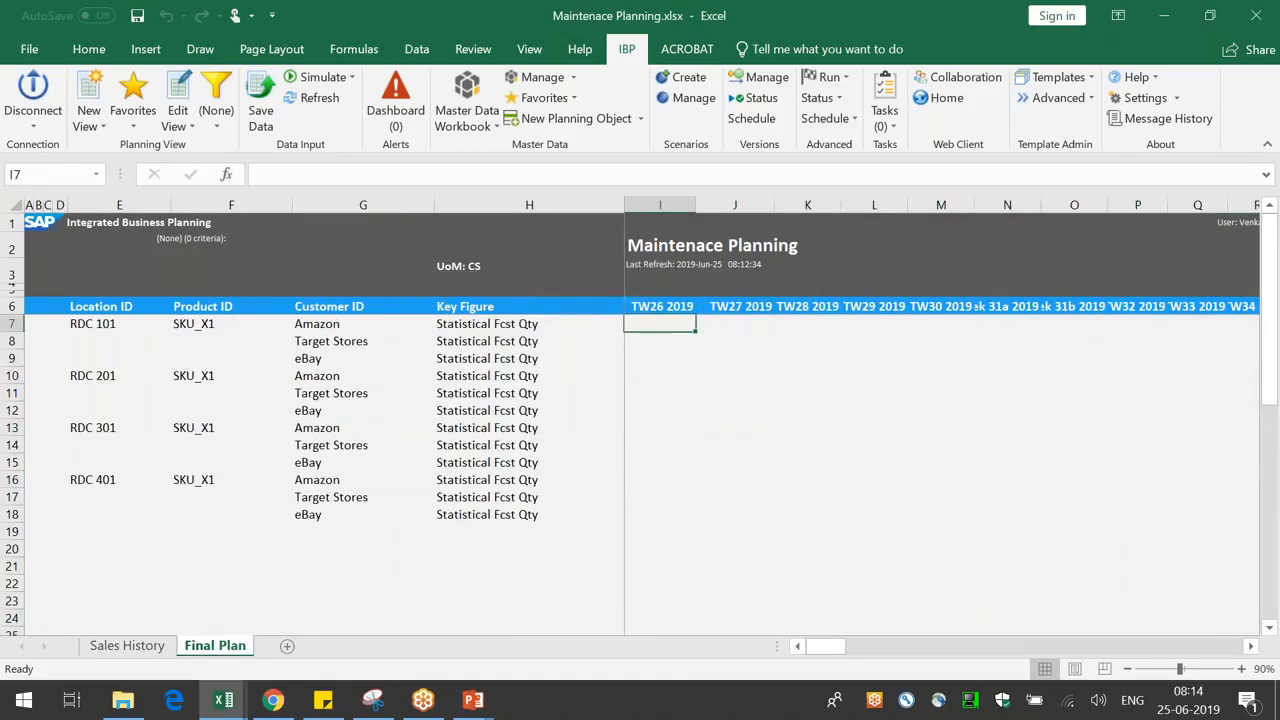
double_click(214, 645)
type("Futu")
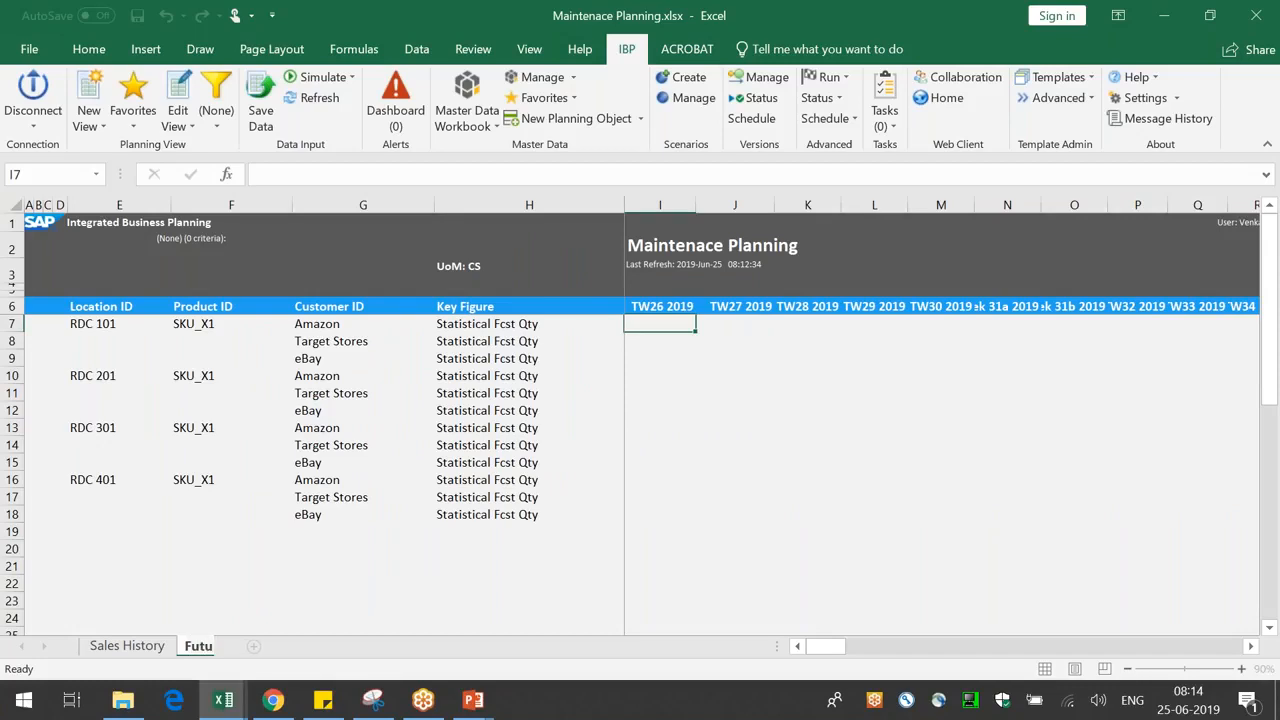
type("re Forecast")
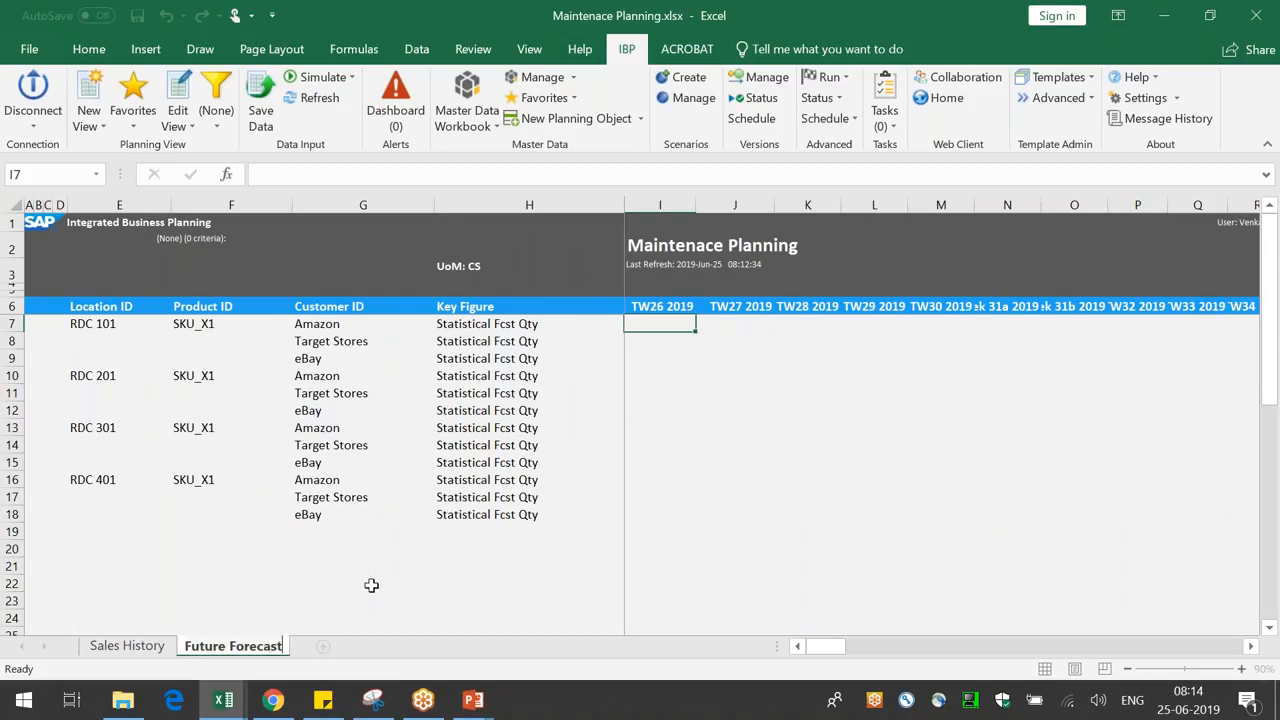
left_click(455, 563)
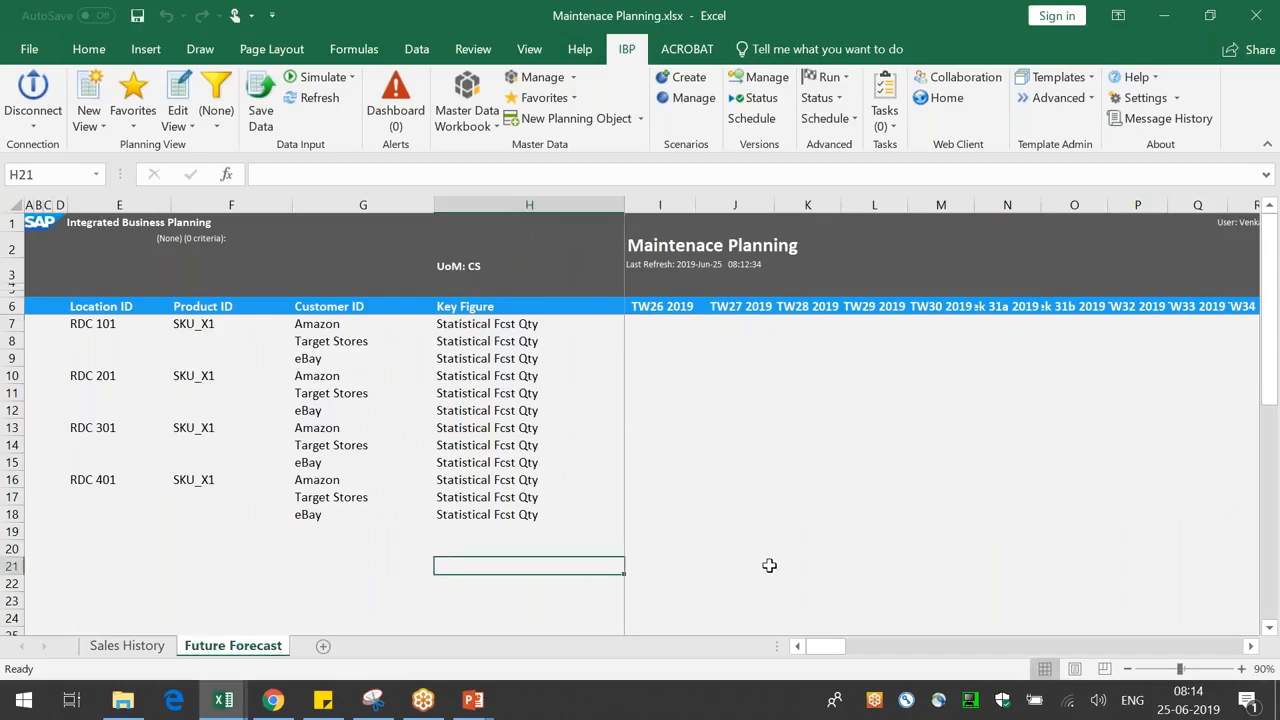
- Narrow the Location ID and Product ID columns on the Future Forecast sheet
left_click_drag(297, 208, 268, 208)
left_click_drag(170, 208, 155, 208)
left_click(727, 425)
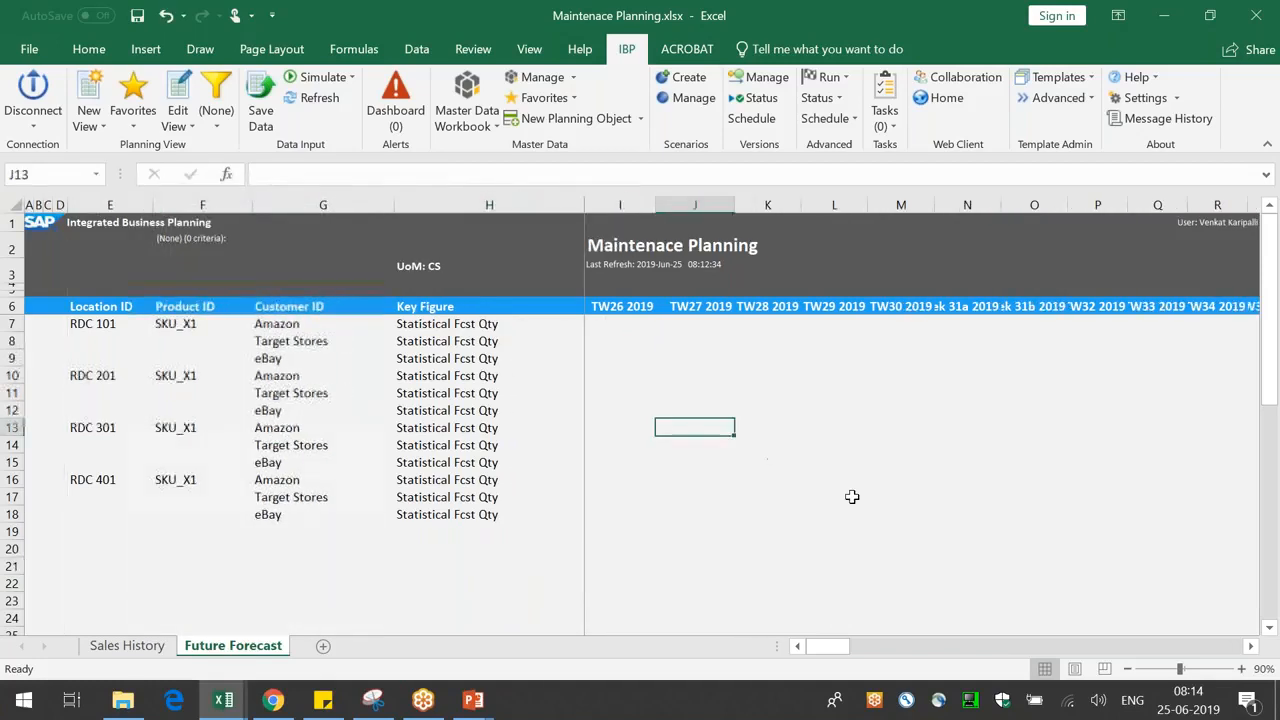
- Add the workbook as a new planning template named Statistical Forecast, without a folder
left_click(1089, 78)
left_click(1075, 175)
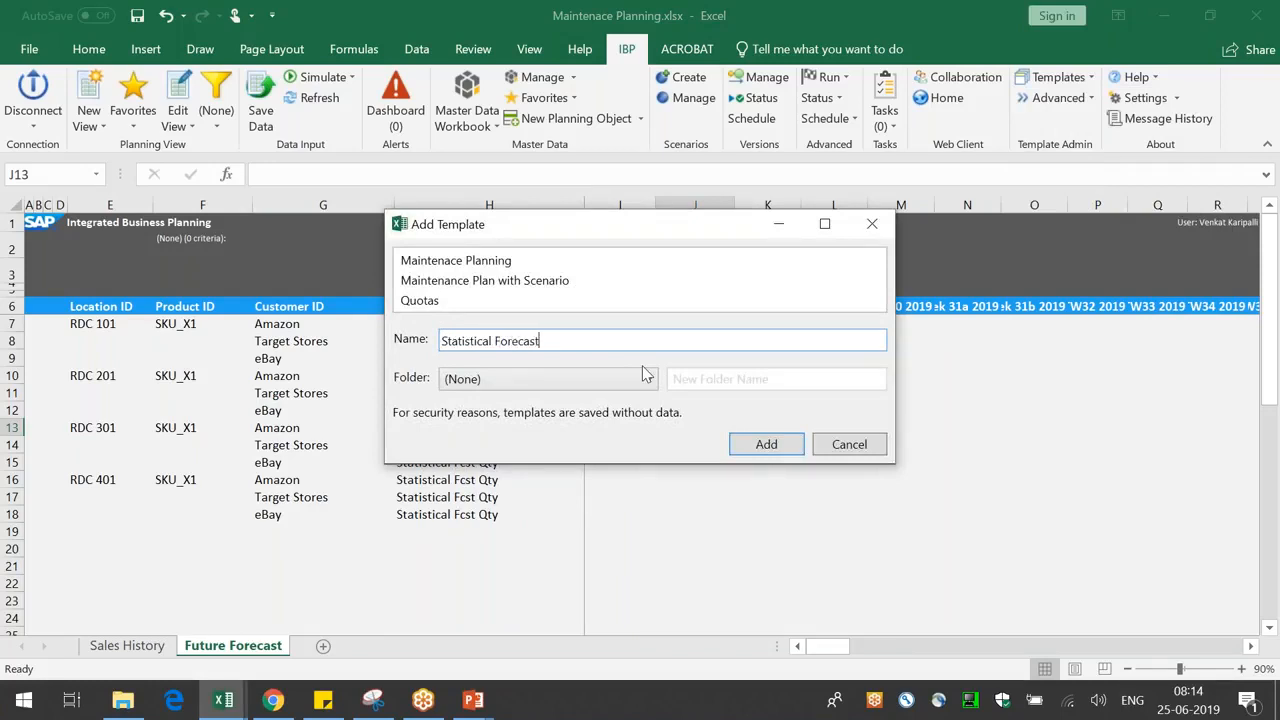
left_click(766, 444)
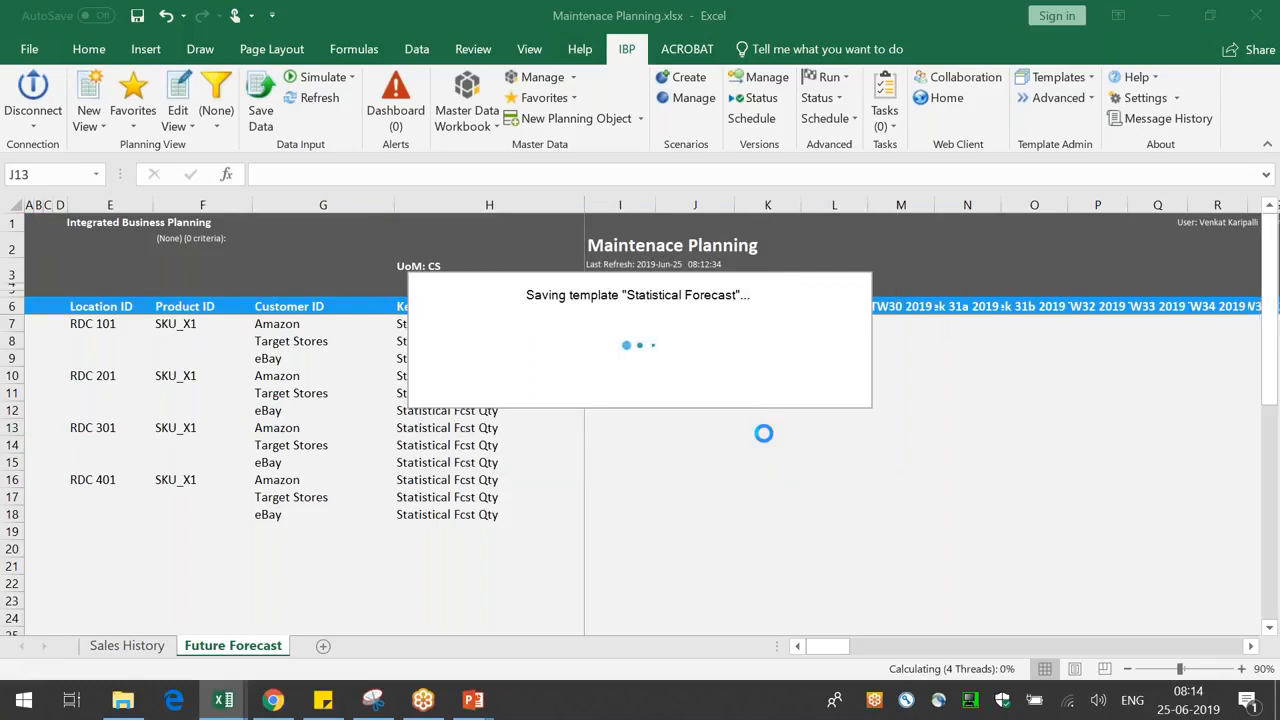
- Switch to Chrome and review the forecasting steps of the TestConf2_Forecast_WithPrePro model
left_click(272, 700)
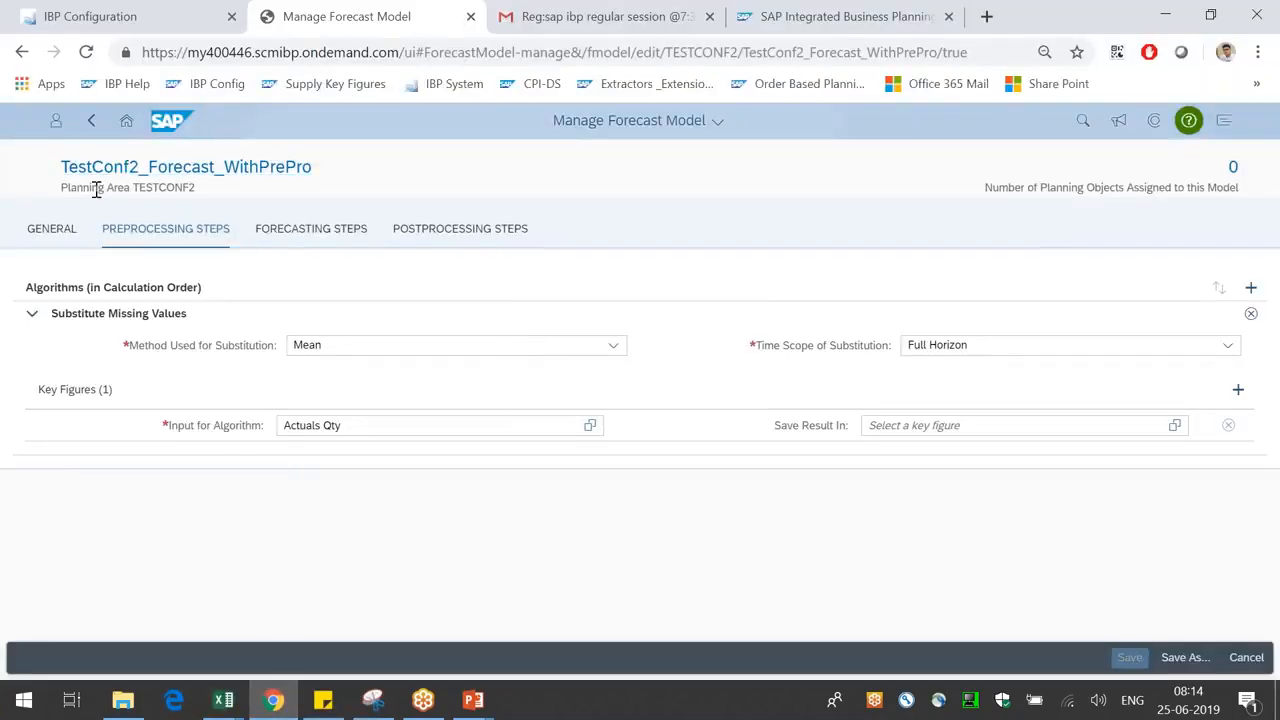
left_click(300, 230)
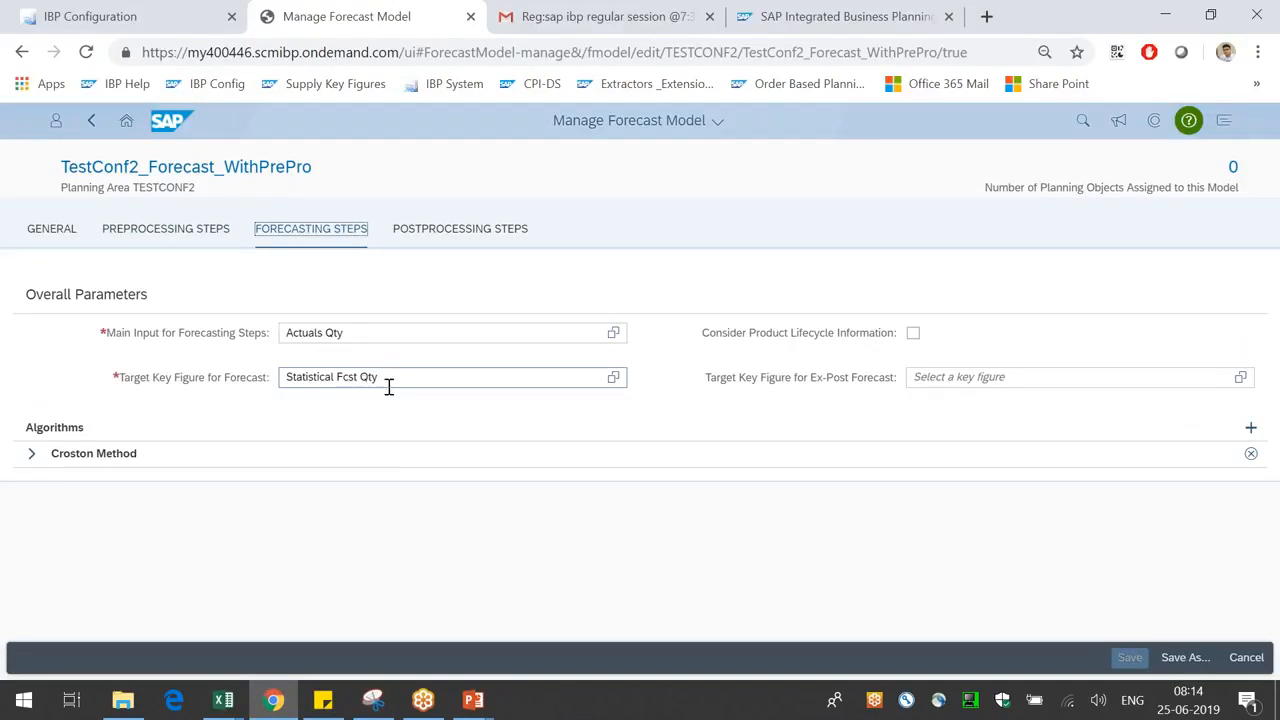
- Go to the IBP Configuration page and search the TESTCONF2 key figures for "demand"
left_click(138, 17)
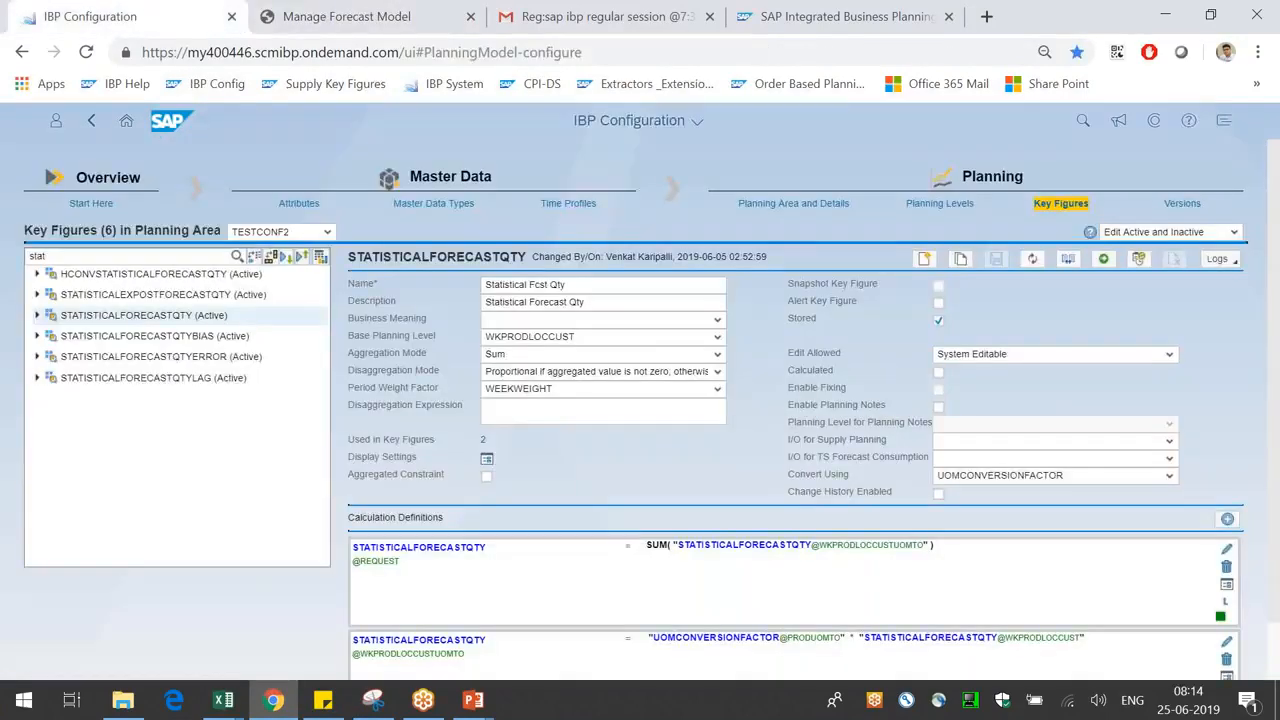
left_click_drag(48, 256, 5, 260)
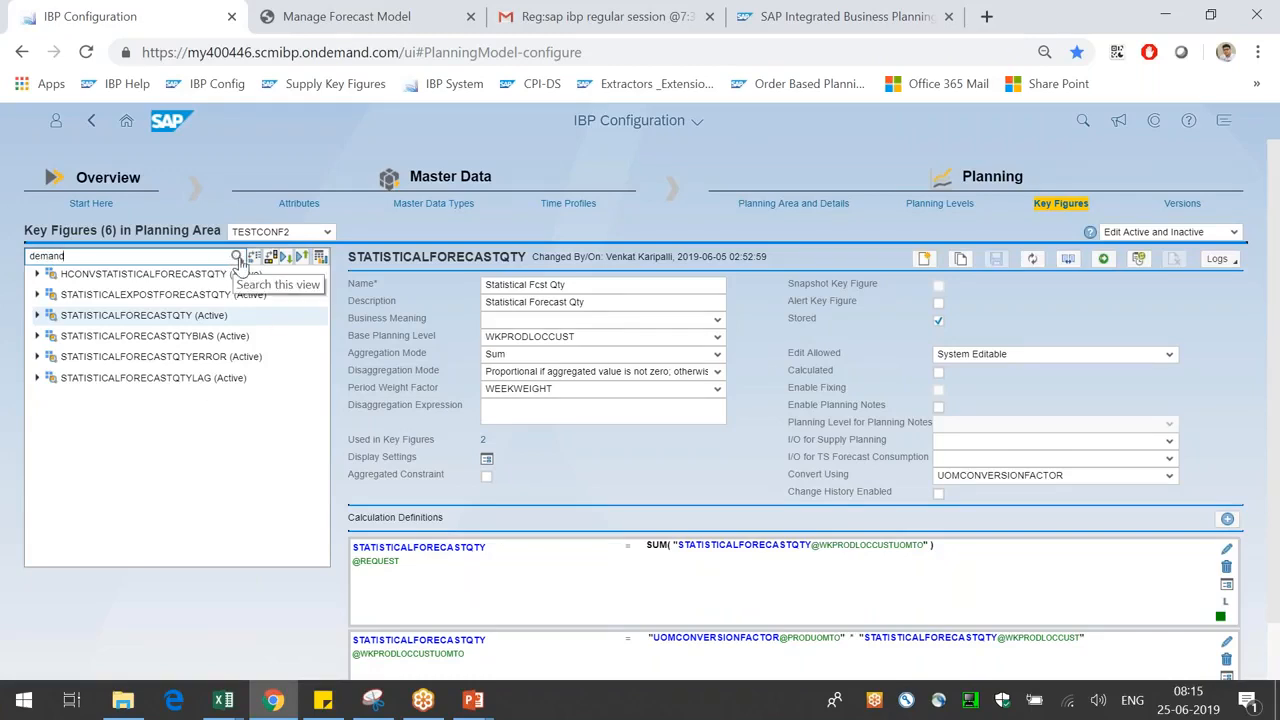
left_click(240, 265)
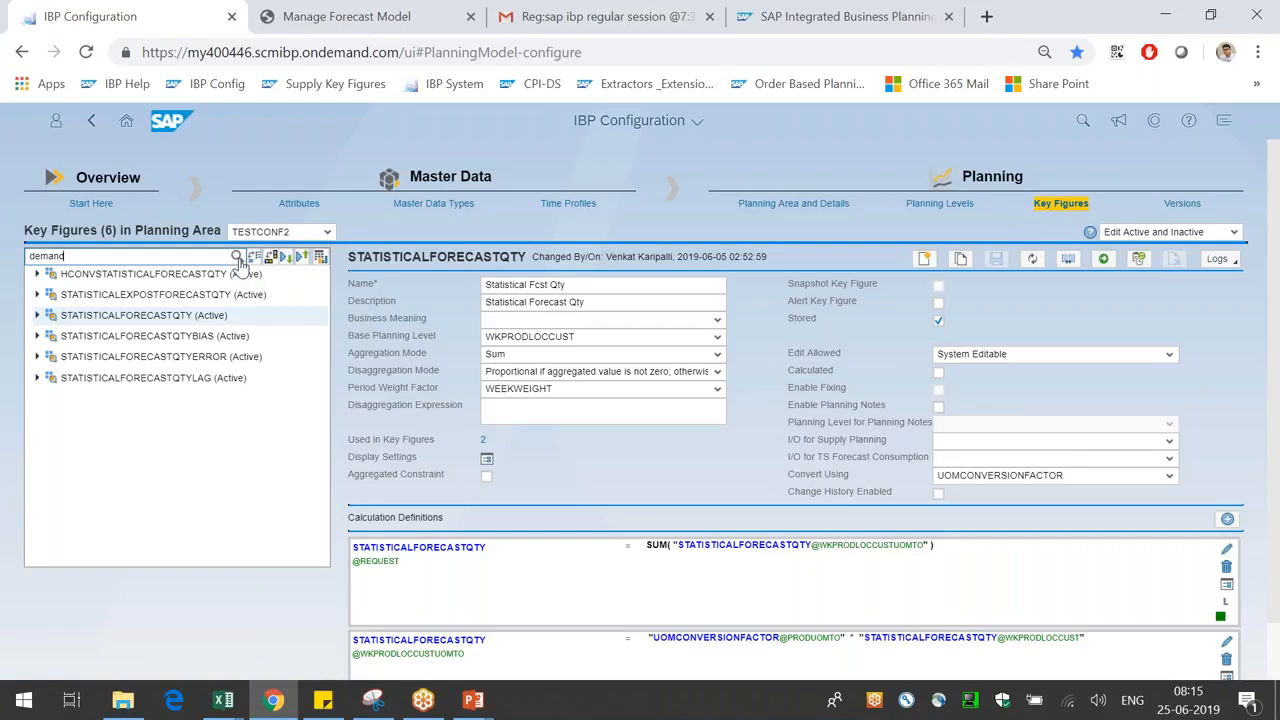
left_click(238, 260)
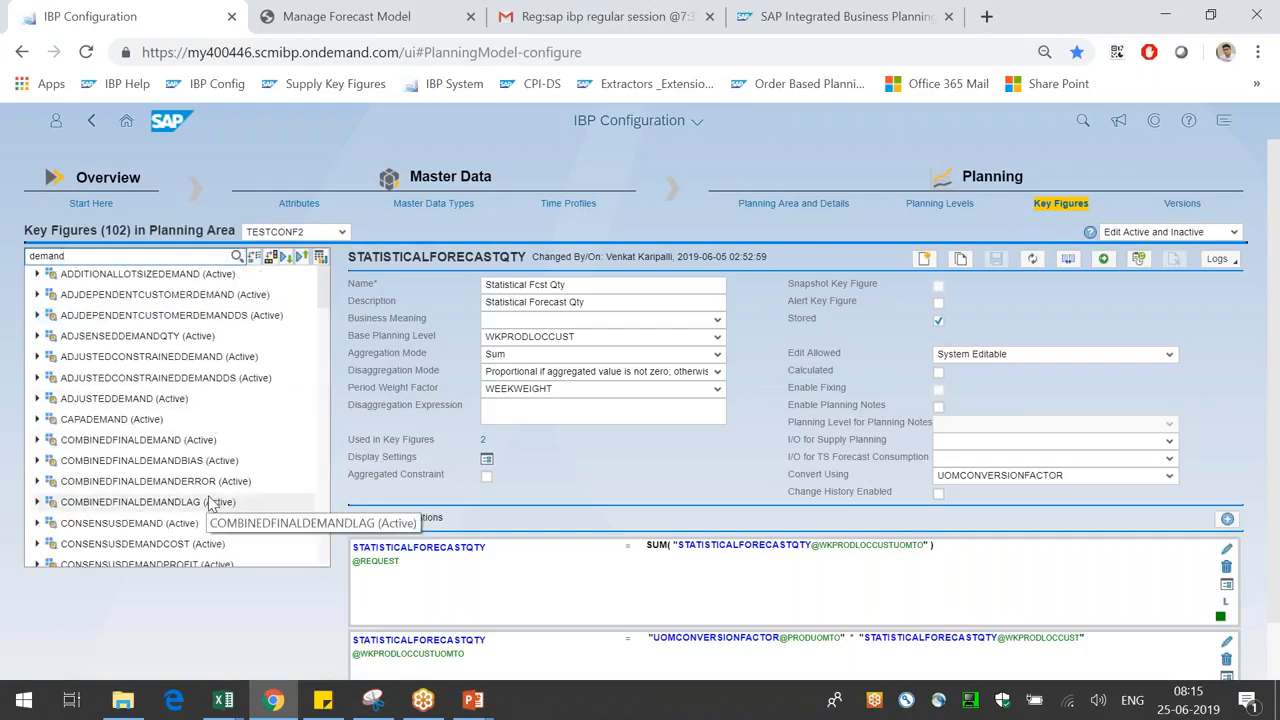
- Find the DEMANDPLANNINGQTY key figure among the demand key figures and review its calculation definitions
scroll(210, 503, "down", 10)
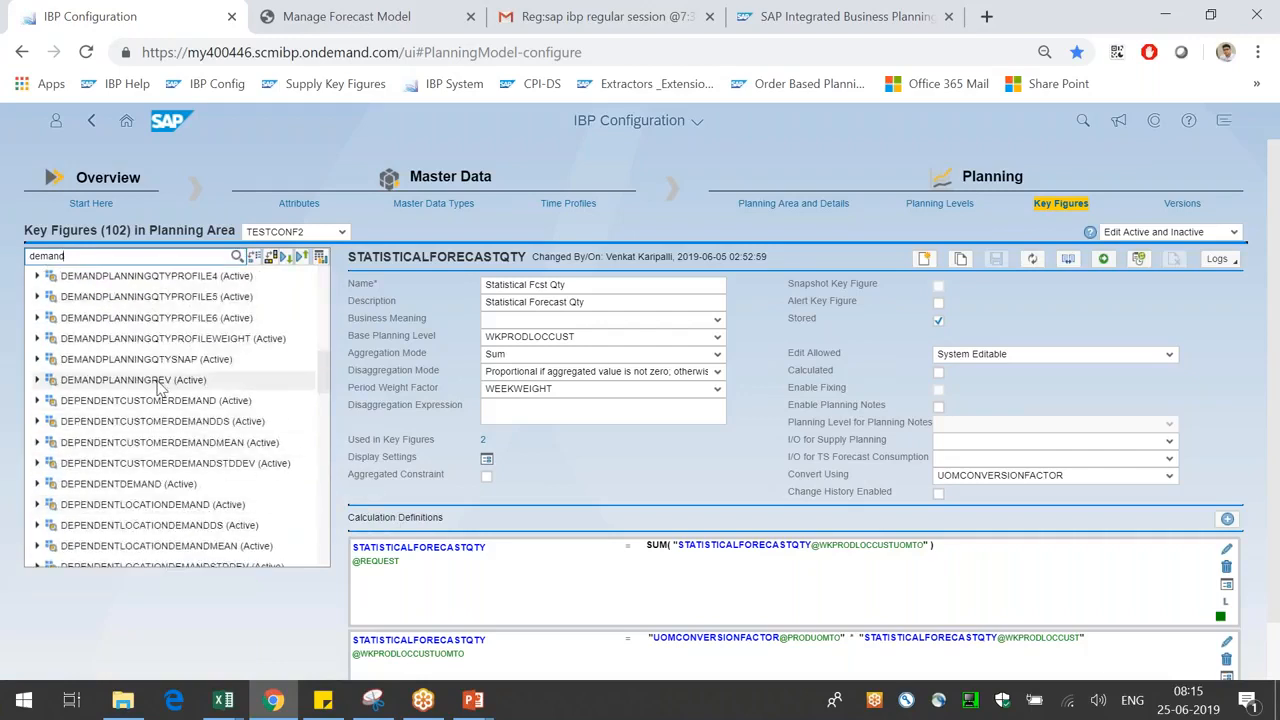
scroll(195, 505, "down", 5)
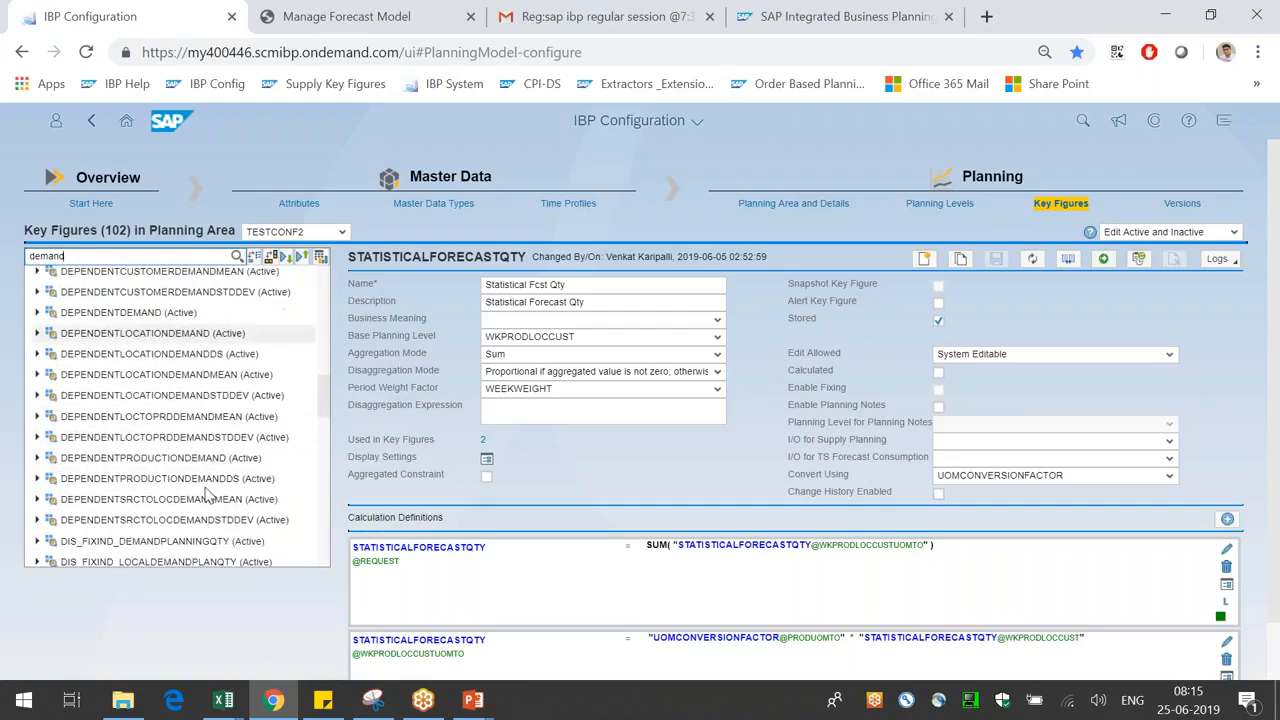
scroll(195, 515, "down", 6)
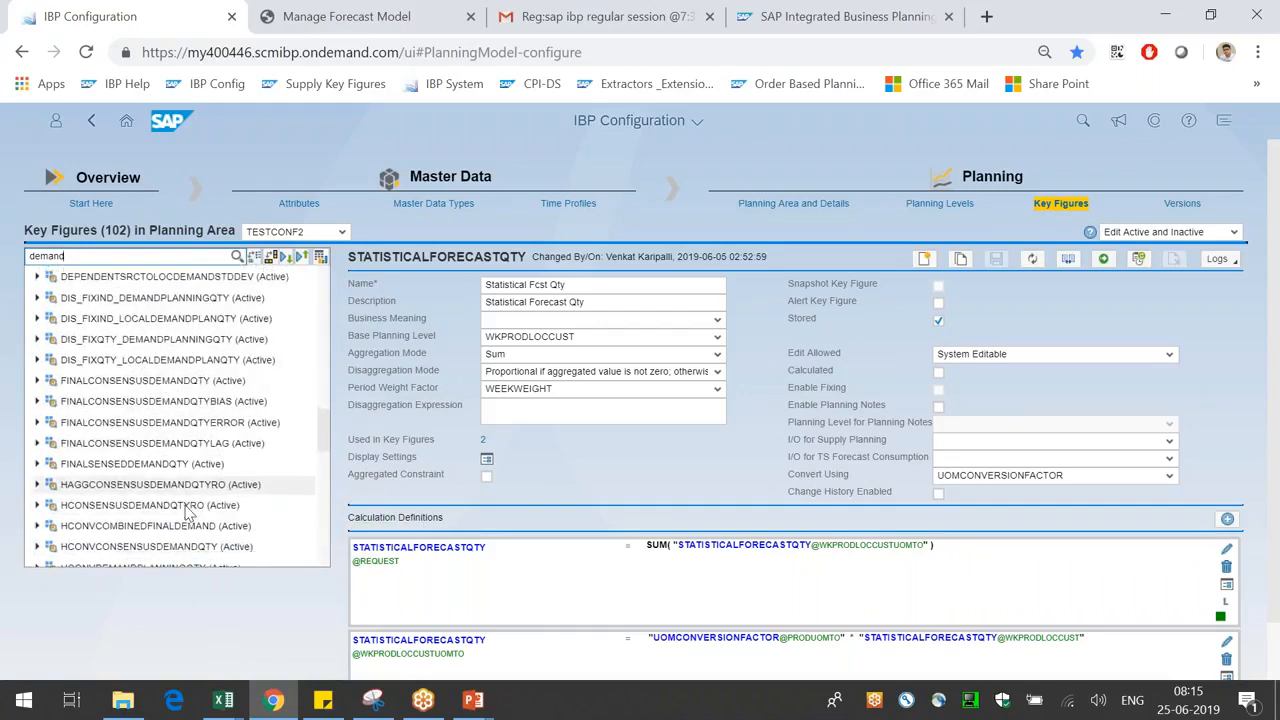
scroll(188, 512, "up", 10)
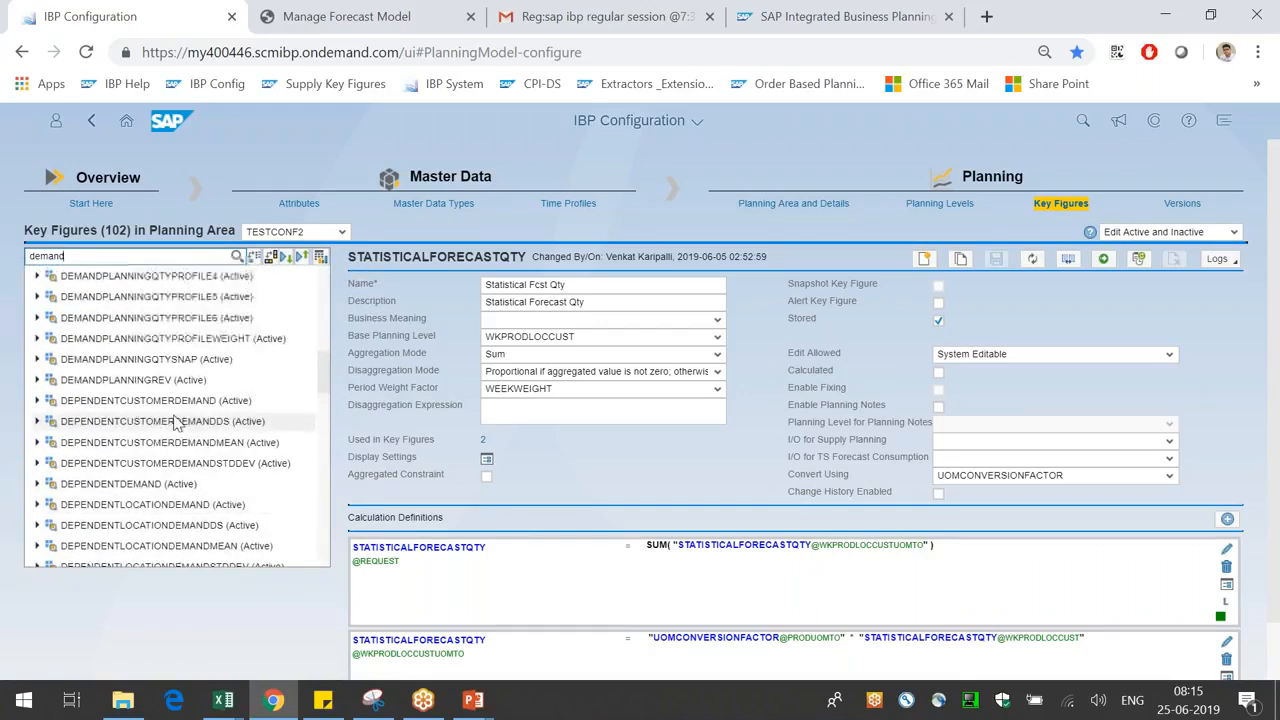
scroll(170, 445, "up", 2)
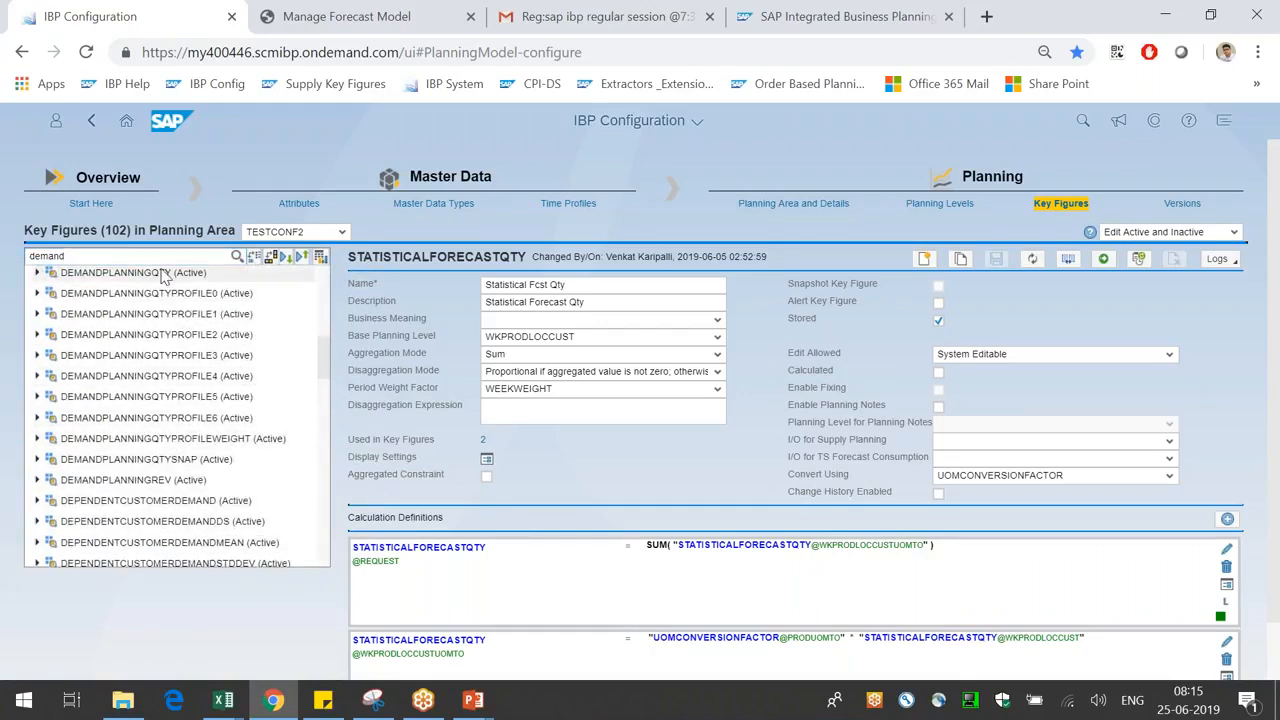
scroll(240, 420, "up", 3)
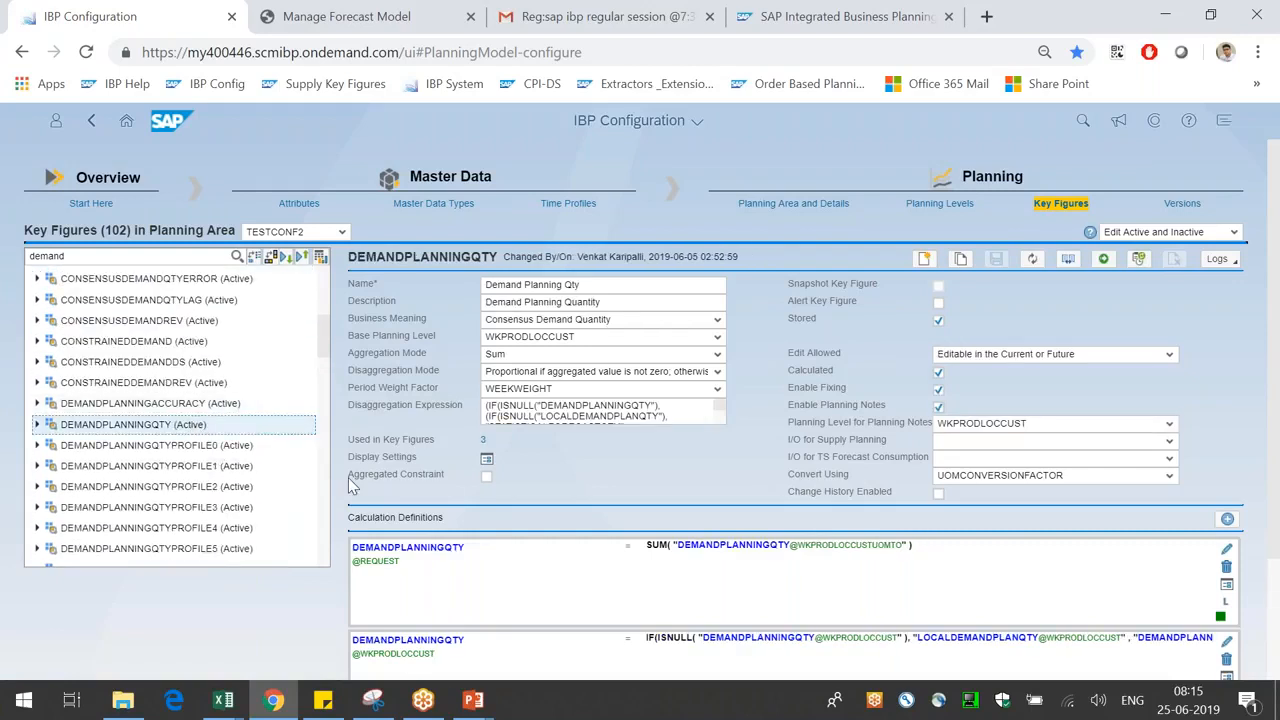
scroll(718, 580, "down", 3)
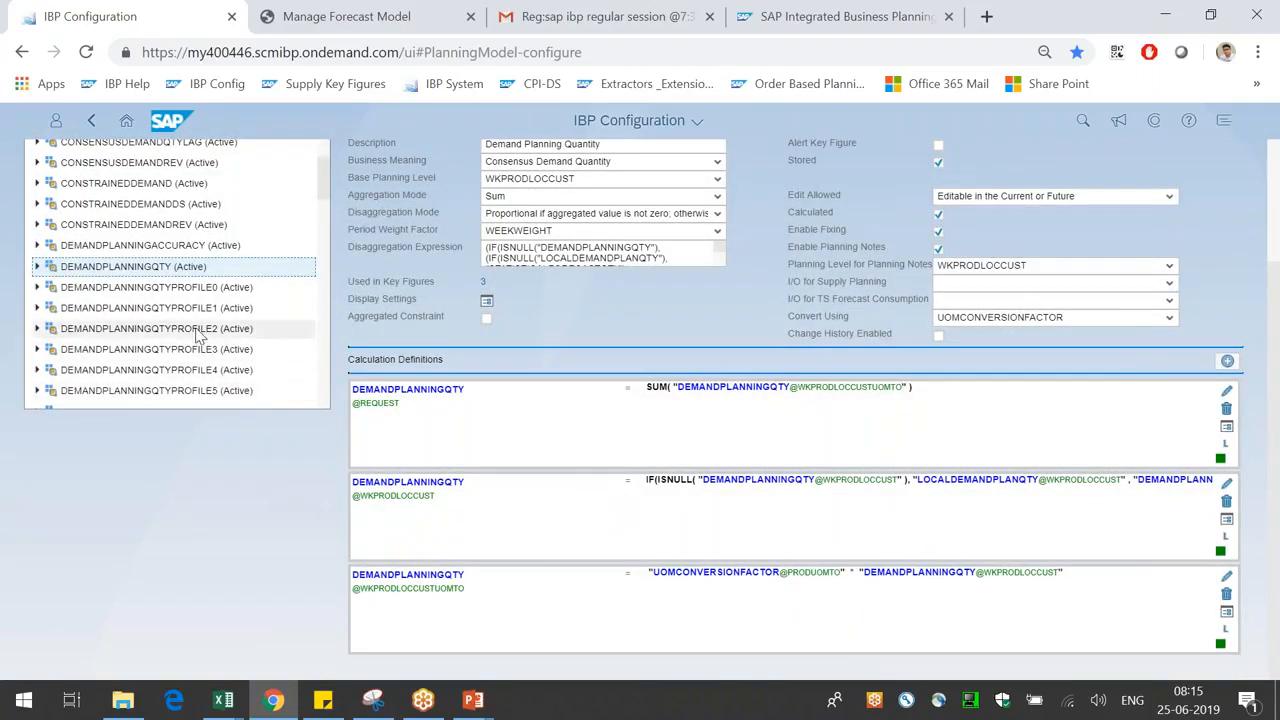
scroll(263, 371, "up", 5)
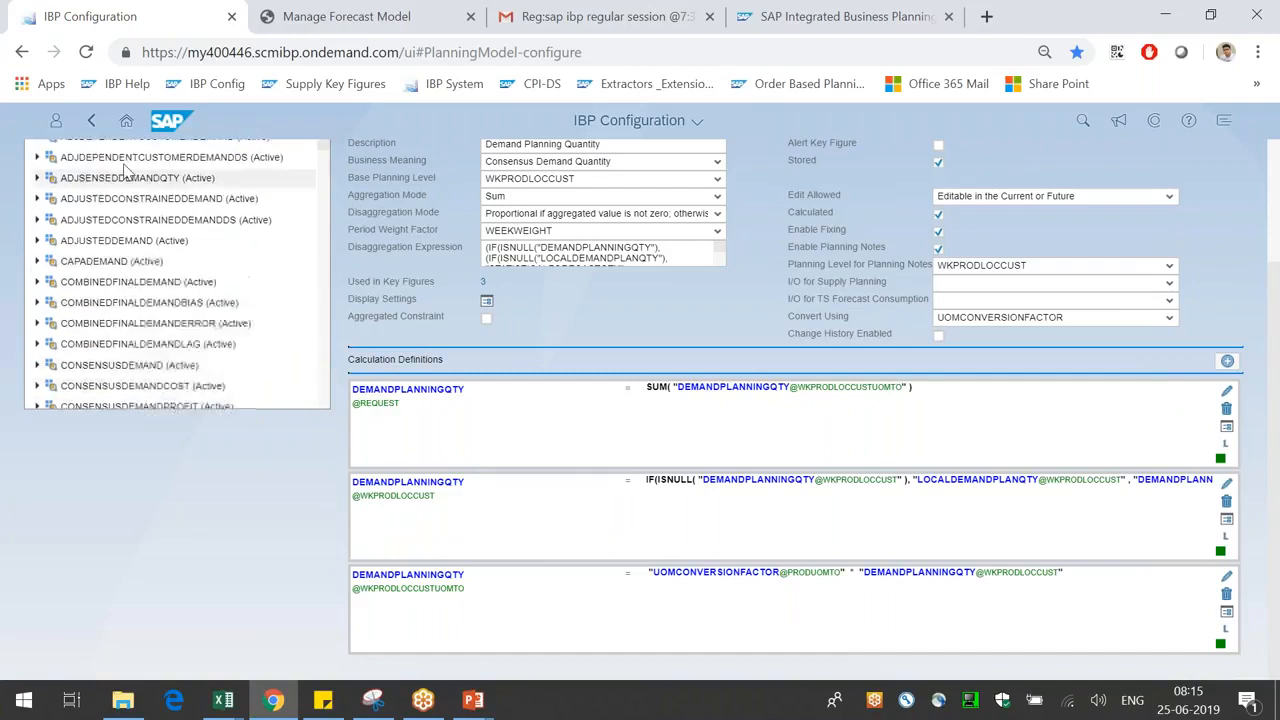
- Search the key figures for "localdemand", review the LOCALDEMANDPLANQTY calculation definitions, and clear the search text
scroll(401, 280, "up", 3)
left_click_drag(90, 257, 2, 12)
type("localdemand")
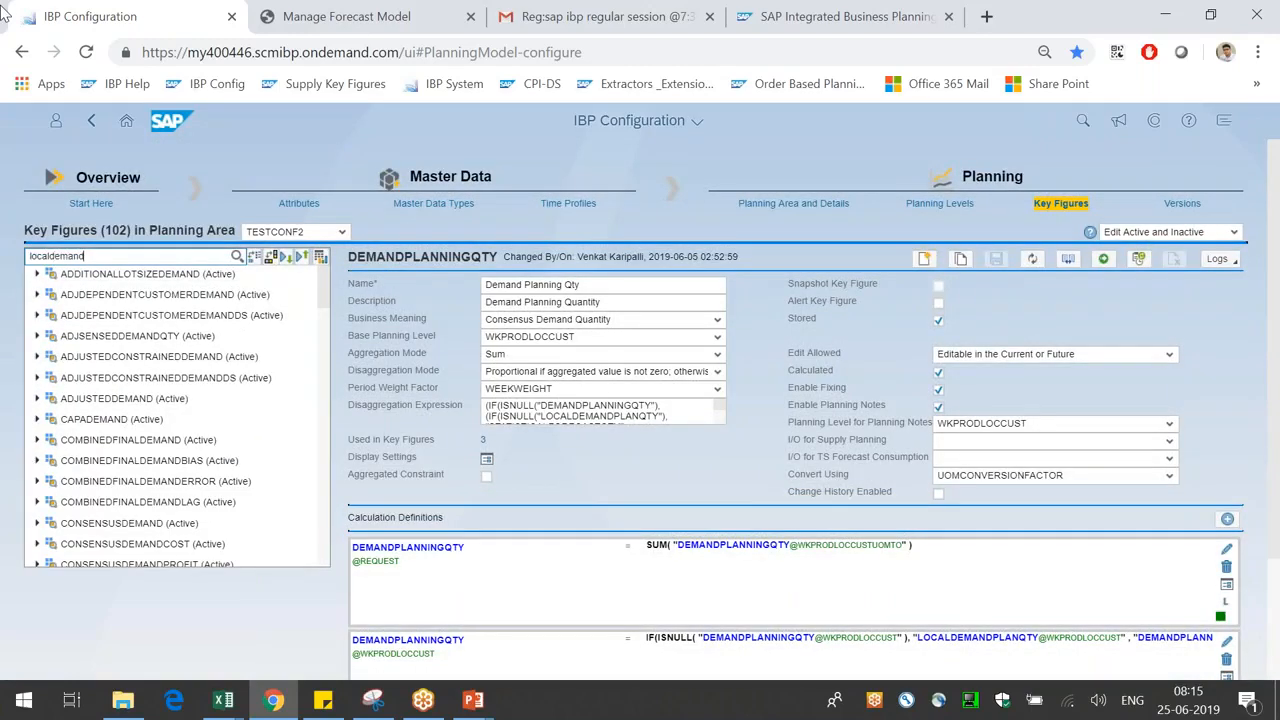
left_click(239, 259)
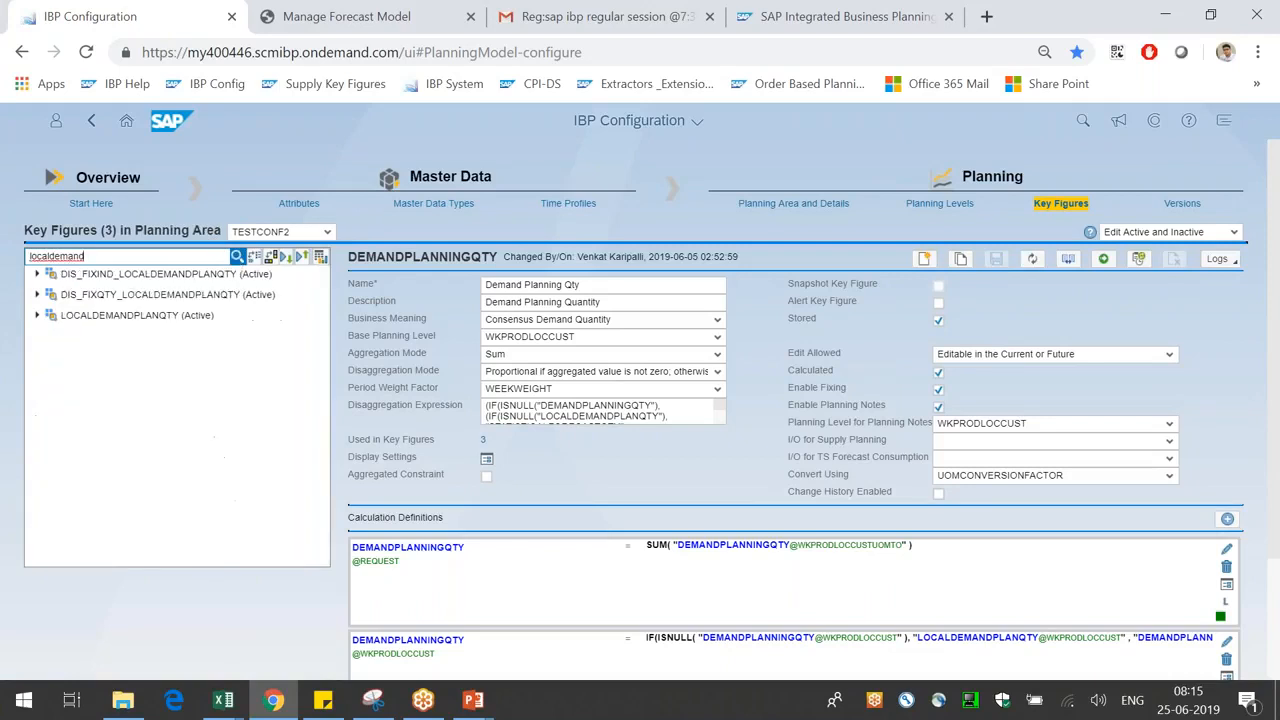
left_click(141, 317)
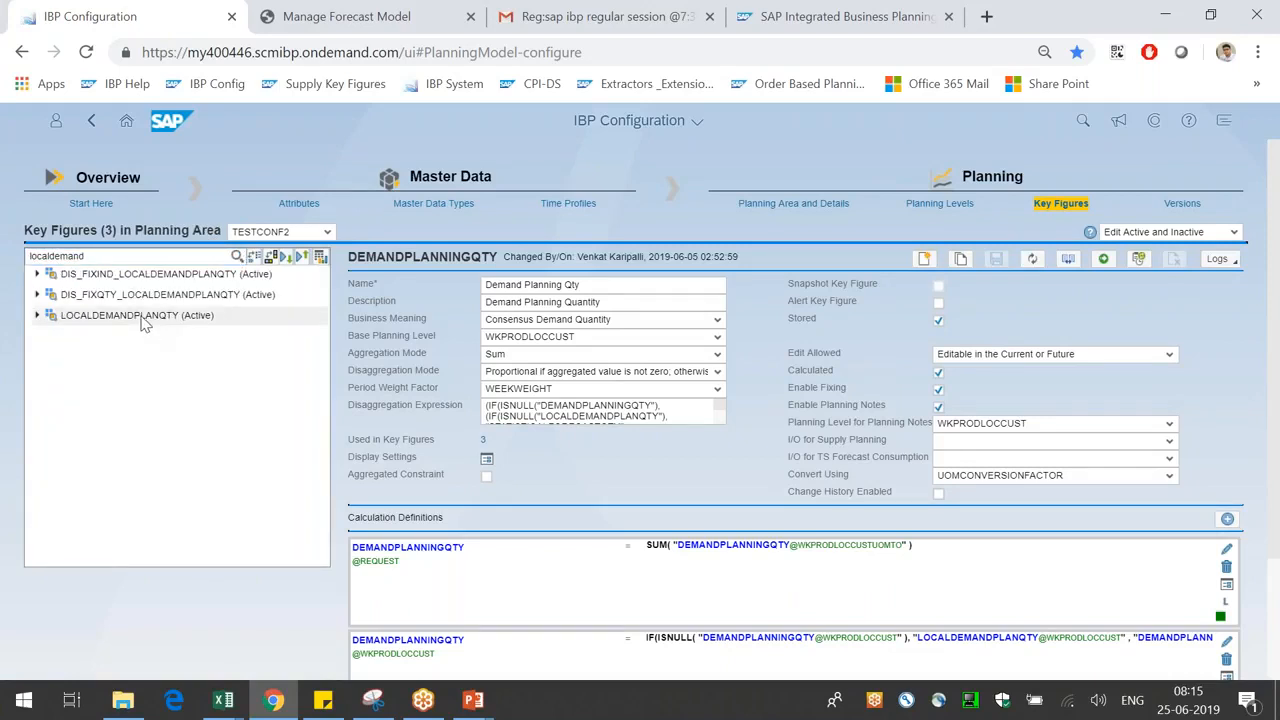
left_click(143, 322)
scroll(1033, 667, "down", 2)
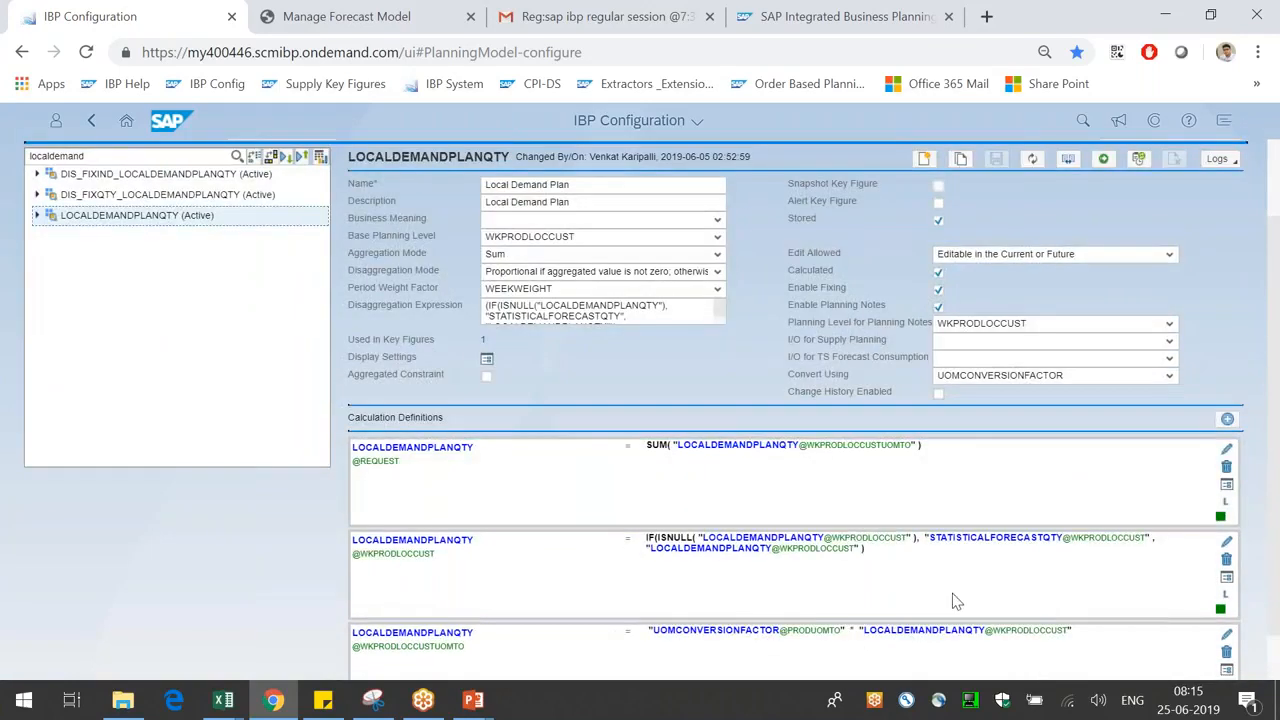
scroll(111, 294, "up", 2)
left_click_drag(95, 256, 7, 262)
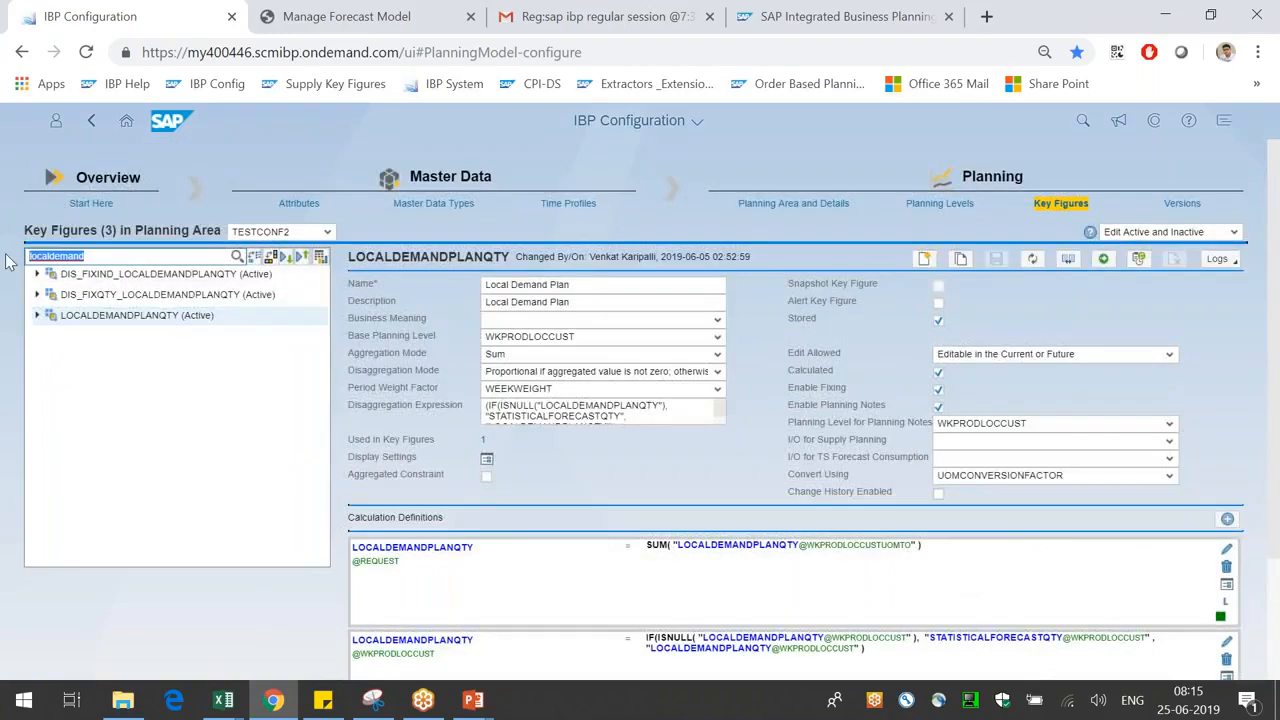
key("BackSpace")
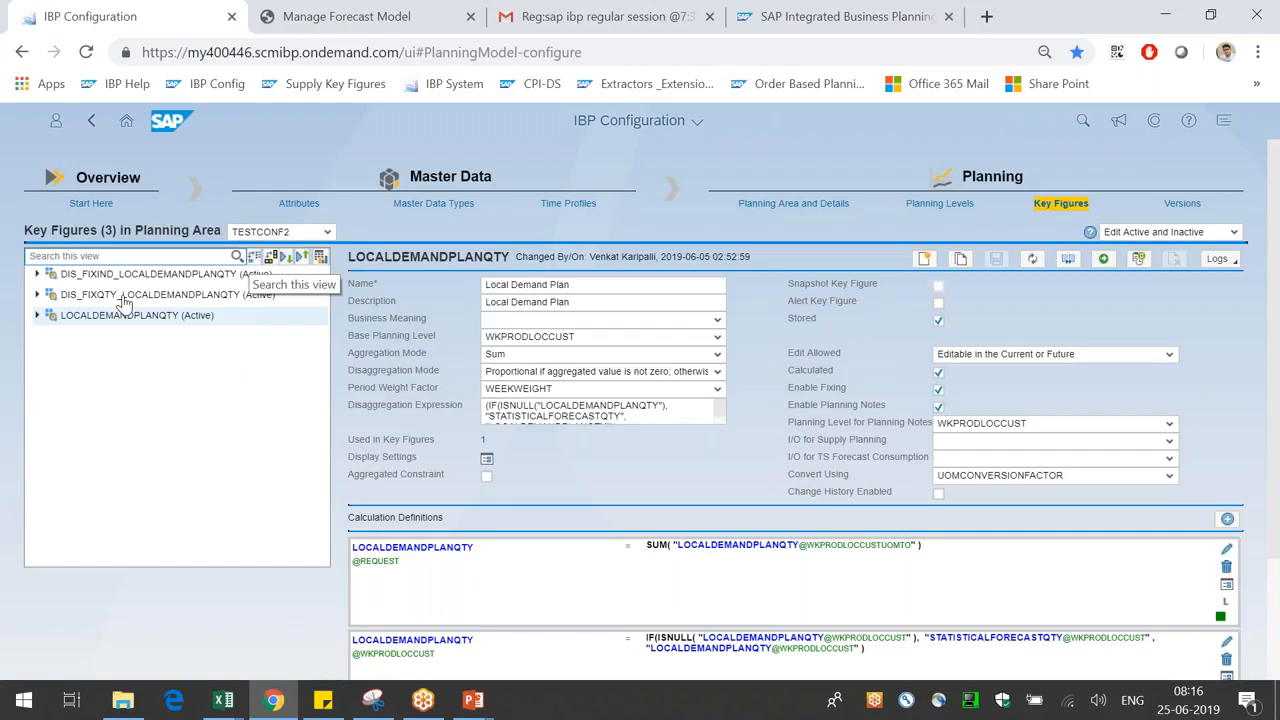
- Reopen the IBP System bookmark in a new tab, place it first after the old IBP Configuration tab, and close the old one
left_click(468, 88)
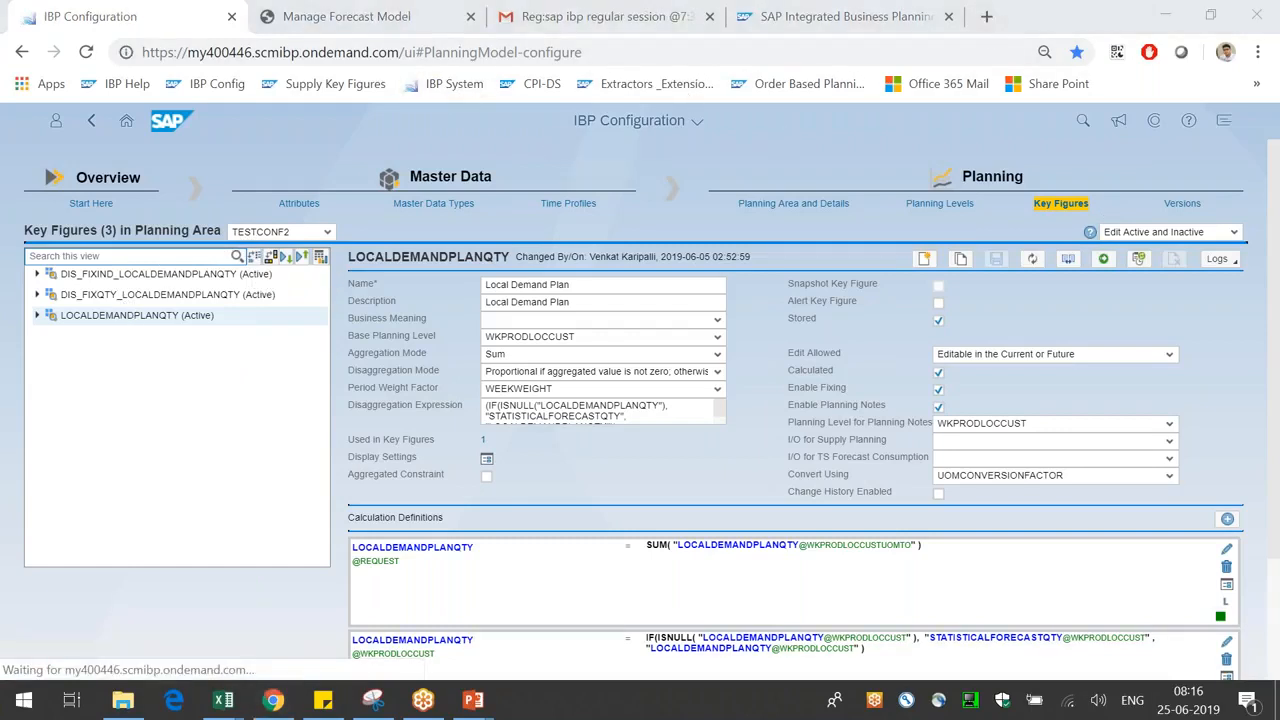
left_click(988, 17)
left_click(452, 84)
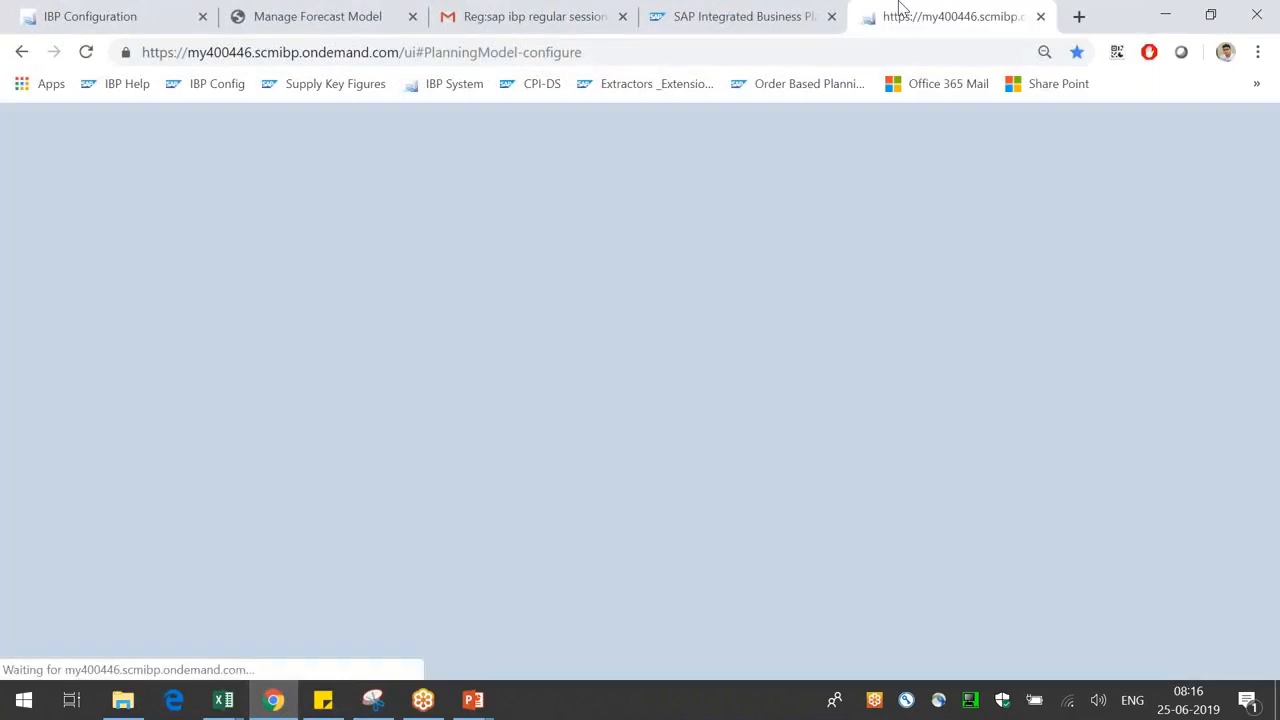
left_click_drag(944, 17, 211, 30)
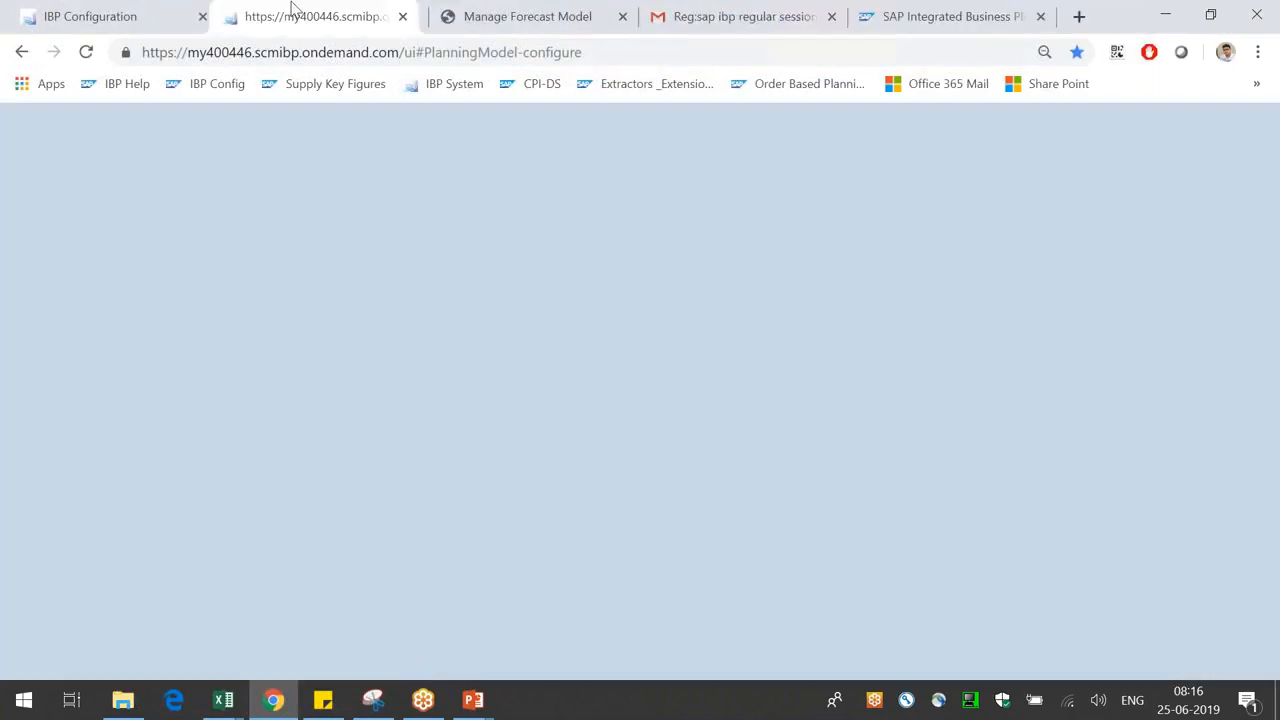
left_click(140, 14)
left_click(228, 25)
left_click(202, 16)
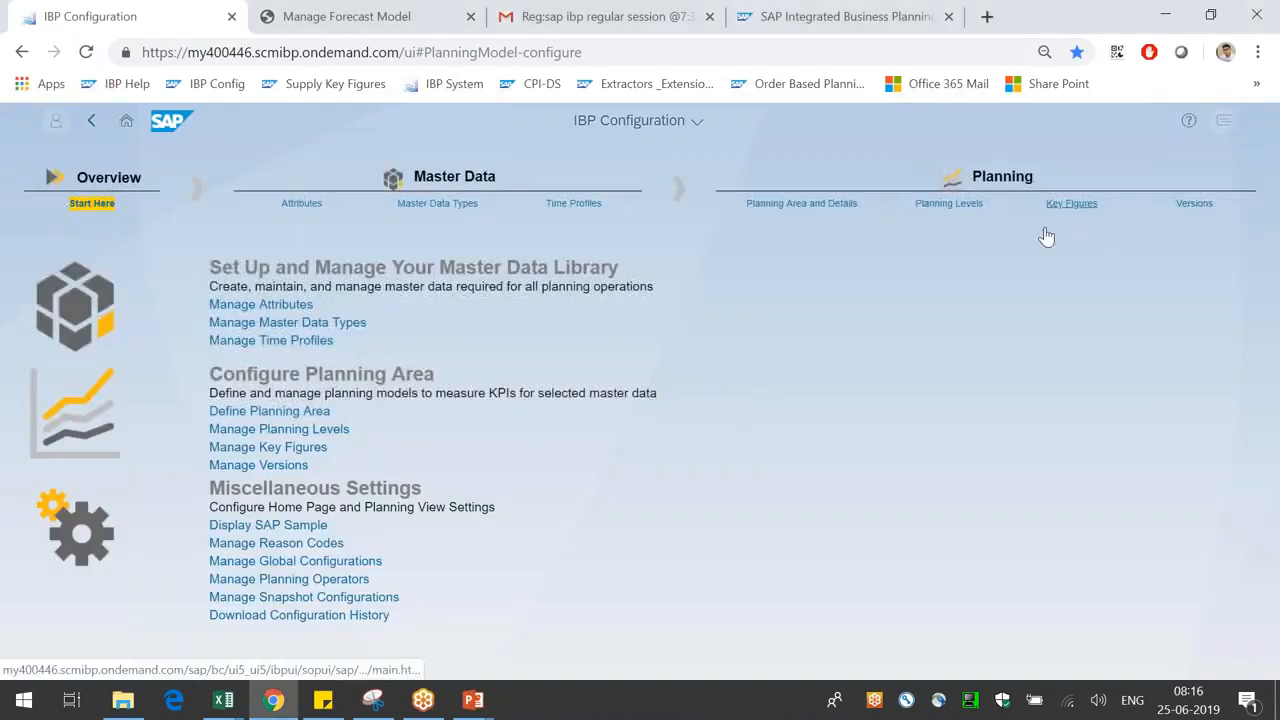
- Show the key figures of planning area TESTCONF2
left_click(1068, 204)
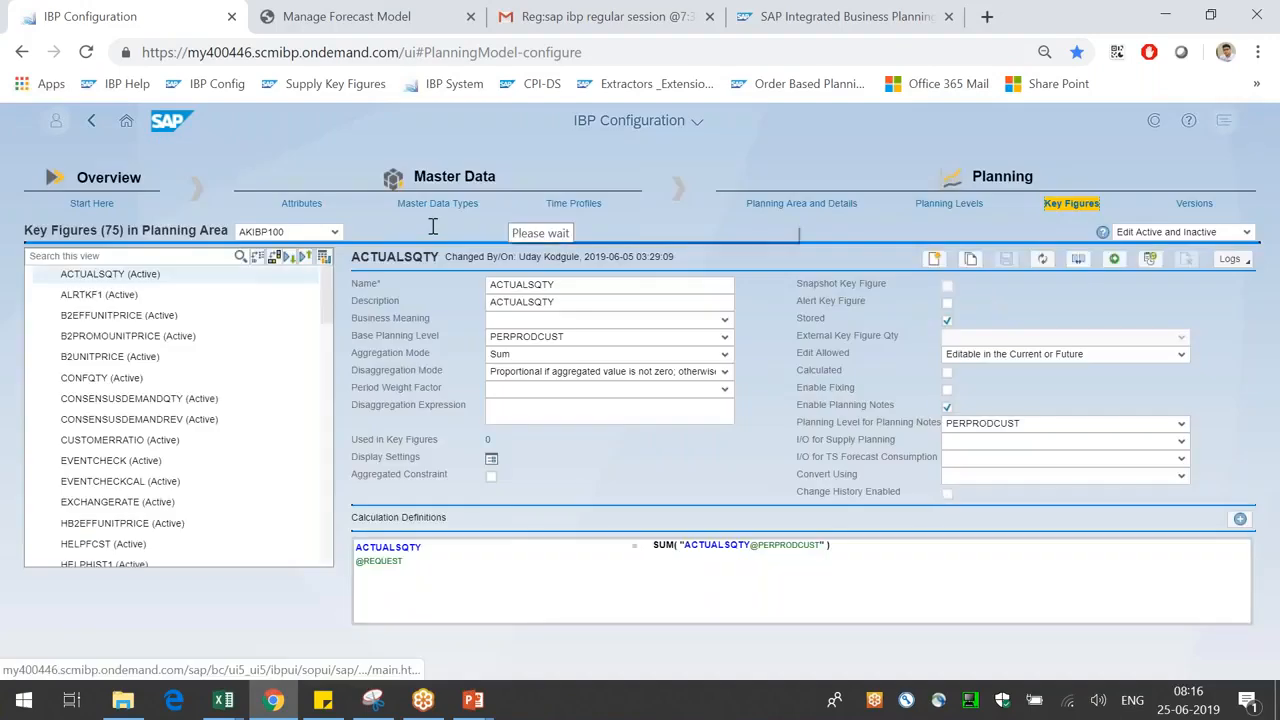
left_click(334, 232)
type("TESTCONF2")
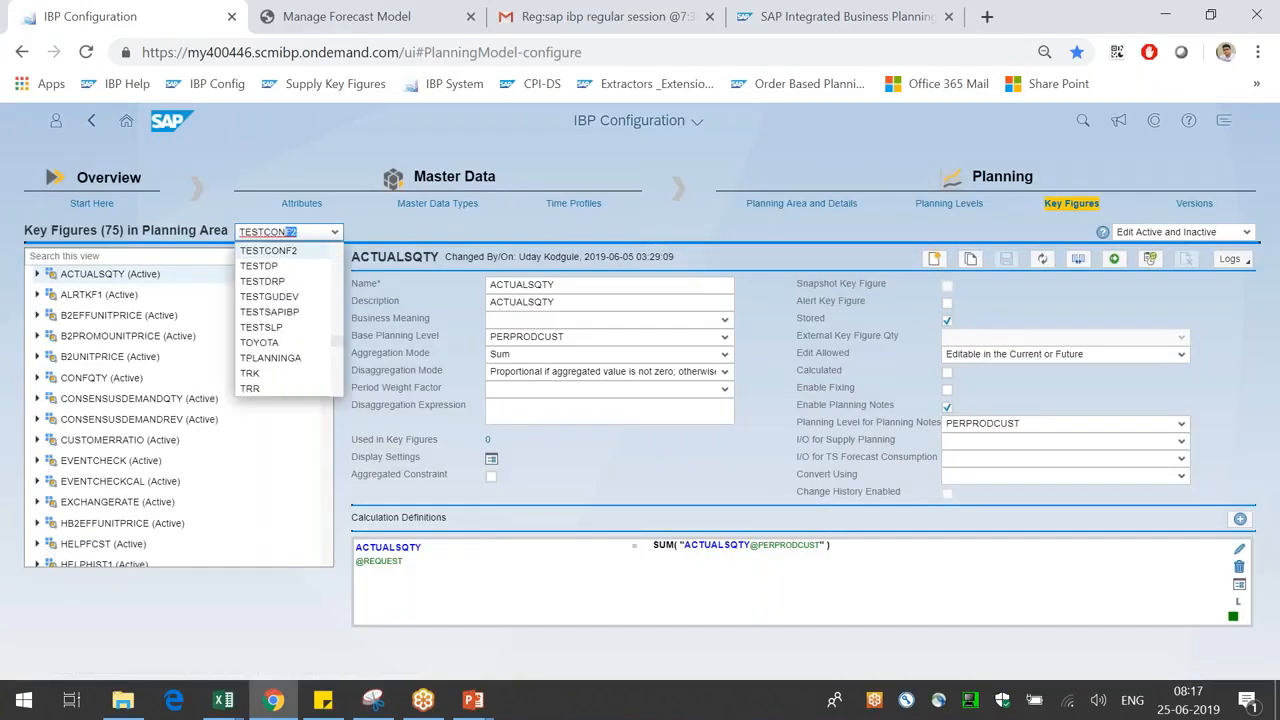
key("Return")
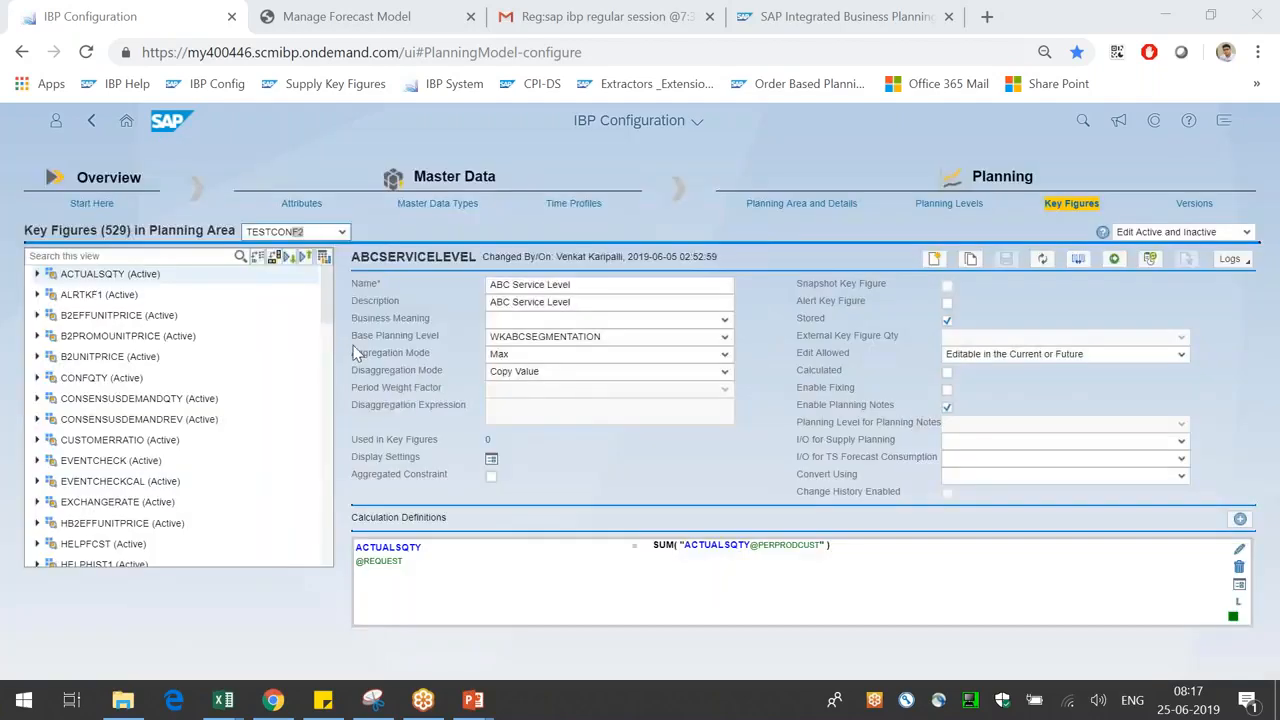
- Open the AOPQTY key figure to view its base planning level and calculation definitions
scroll(279, 445, "down", 6)
scroll(265, 442, "down", 3)
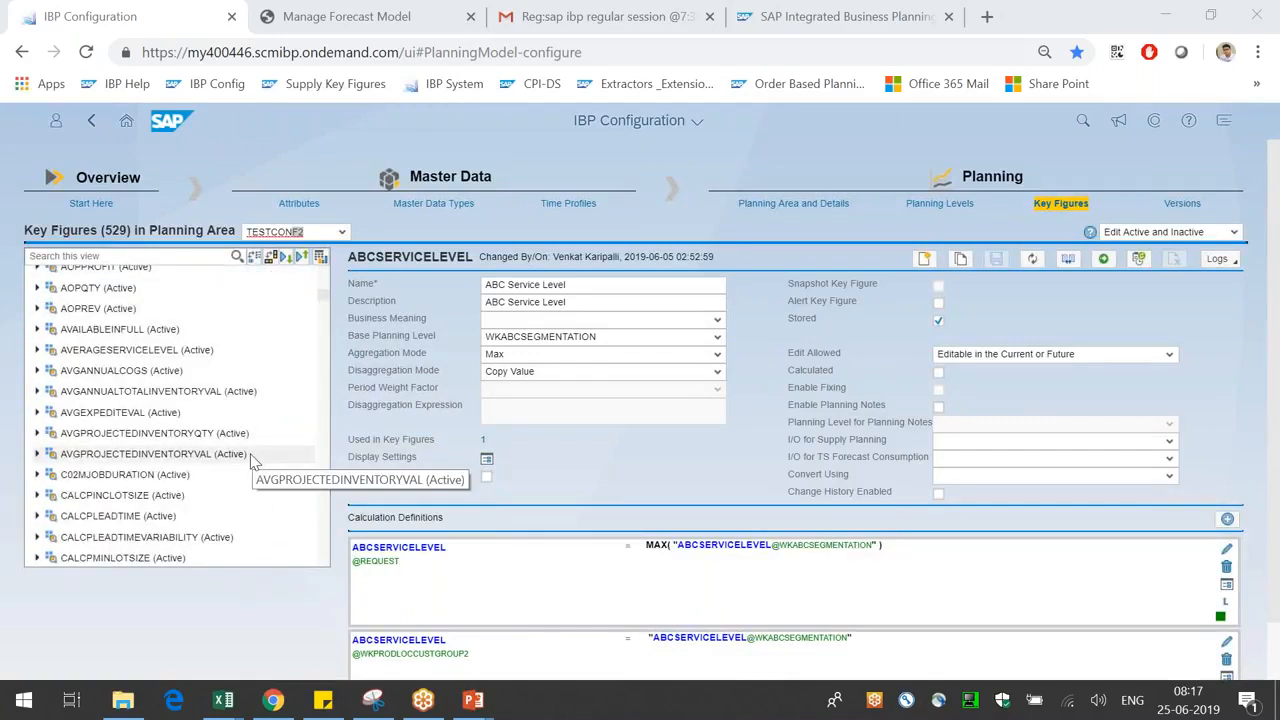
left_click(89, 292)
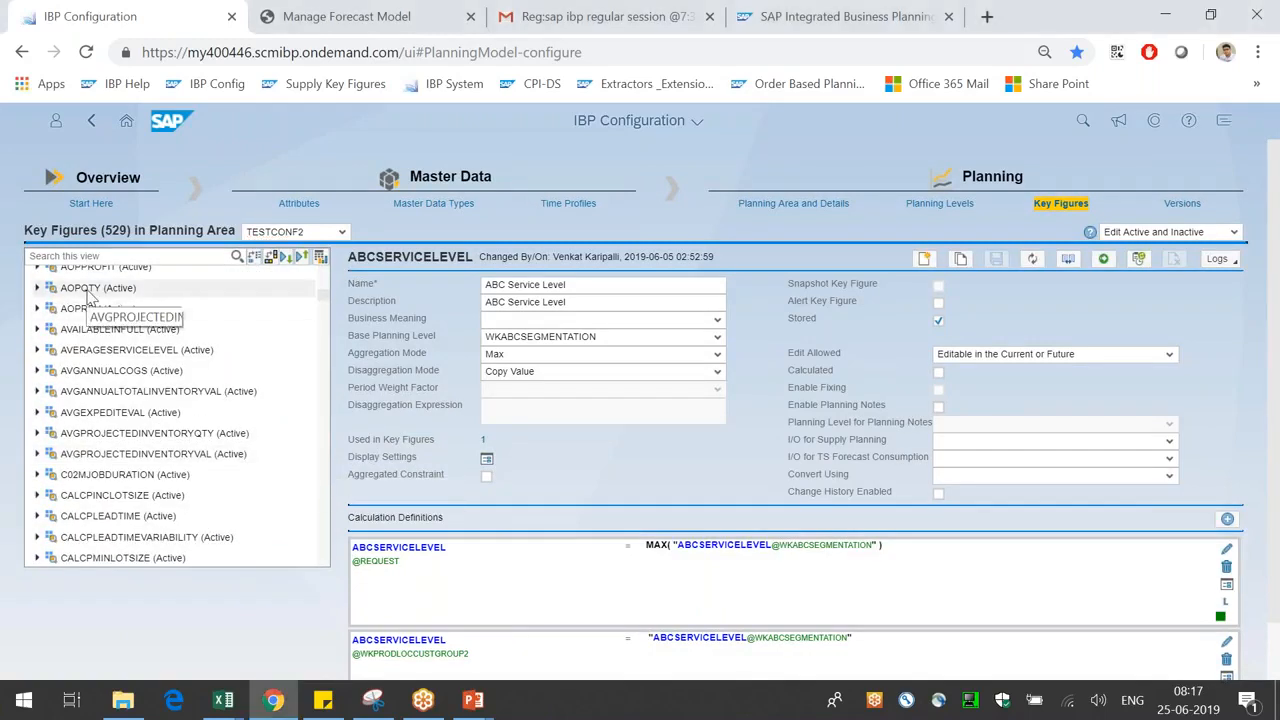
left_click(89, 289)
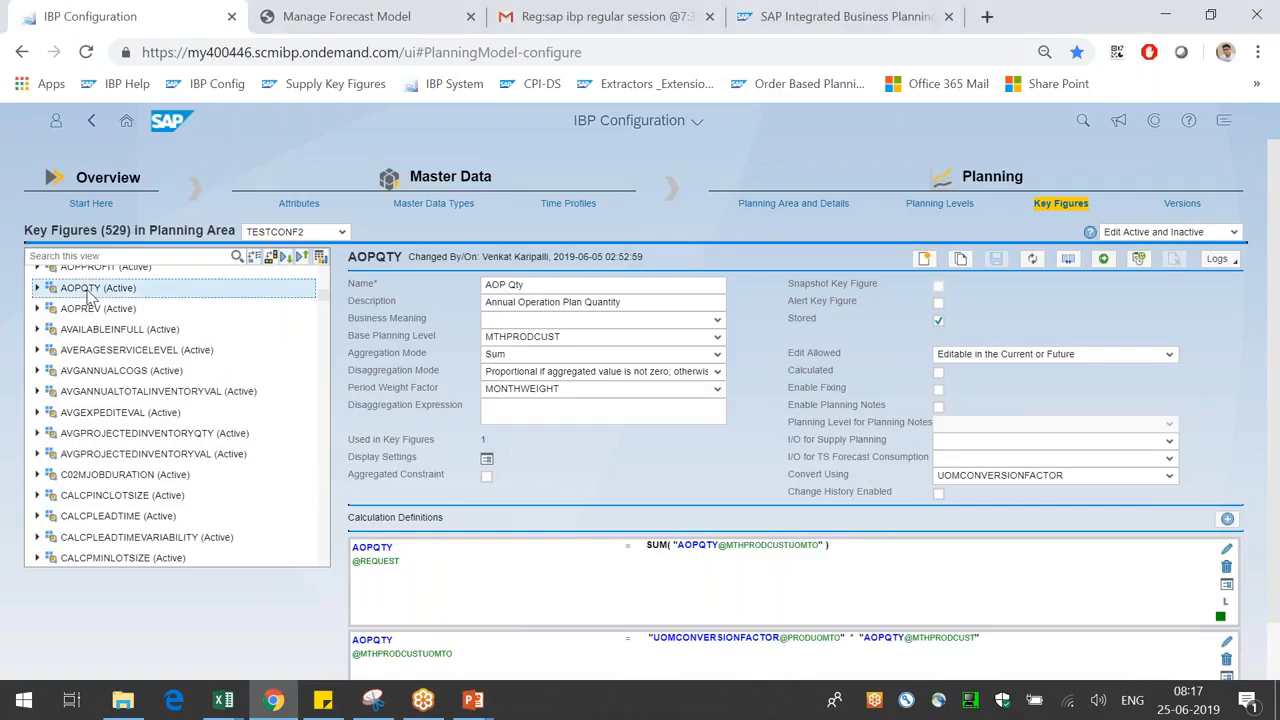
- Look through the forecast-related key figures and open FORECASTOPENOUTPUT to examine its settings and calculations
scroll(523, 460, "down", 1)
scroll(245, 403, "down", 5)
scroll(240, 400, "down", 5)
scroll(228, 400, "down", 5)
scroll(228, 400, "down", 2)
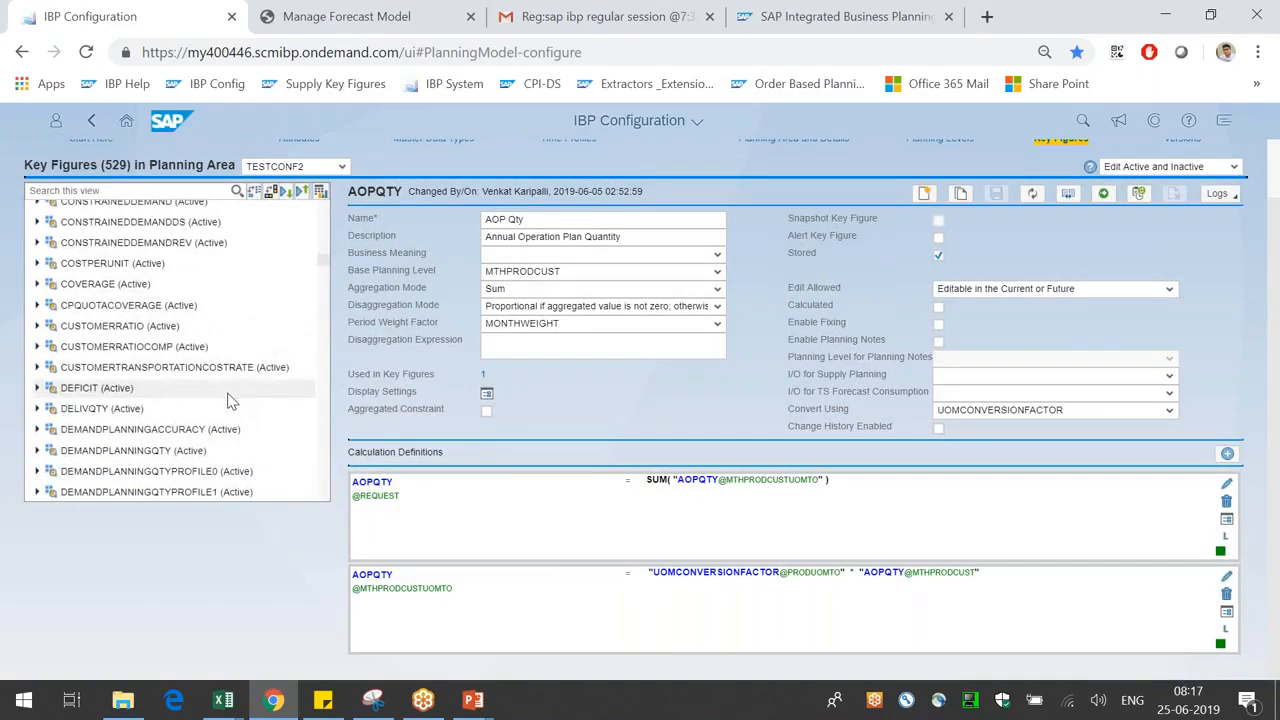
scroll(228, 400, "down", 3)
scroll(193, 370, "down", 3)
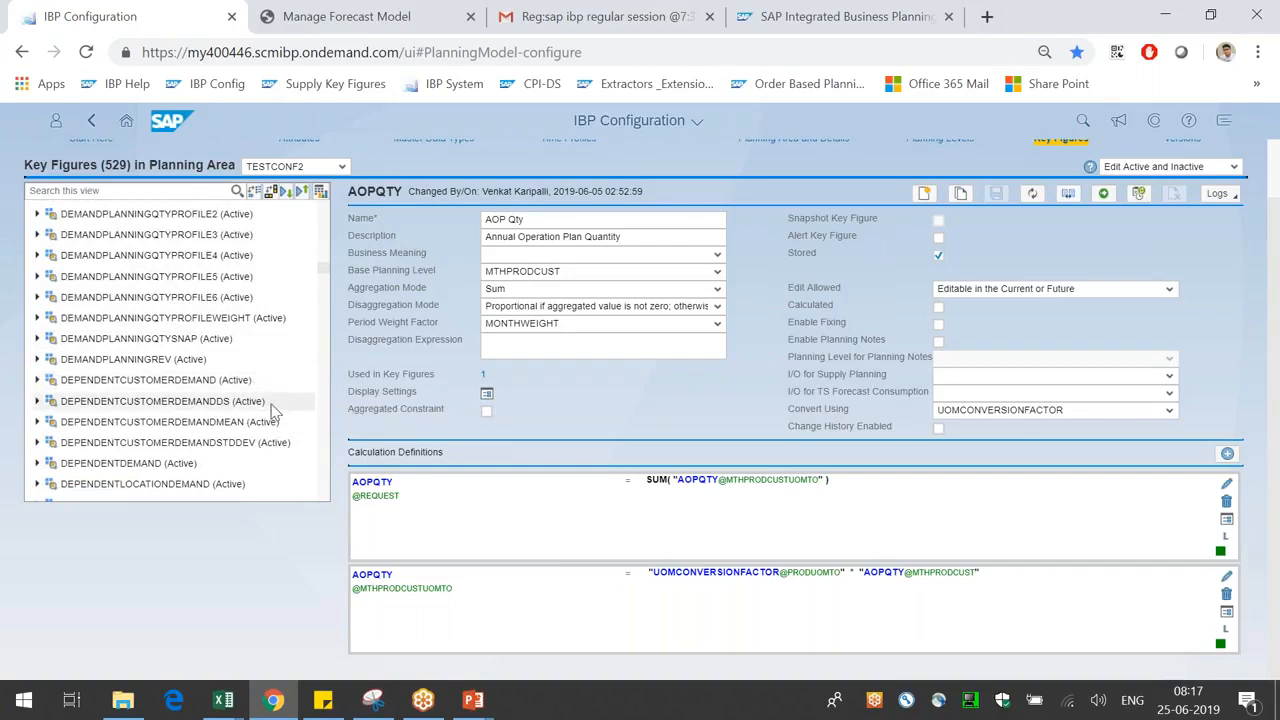
scroll(268, 412, "down", 4)
scroll(268, 412, "down", 10)
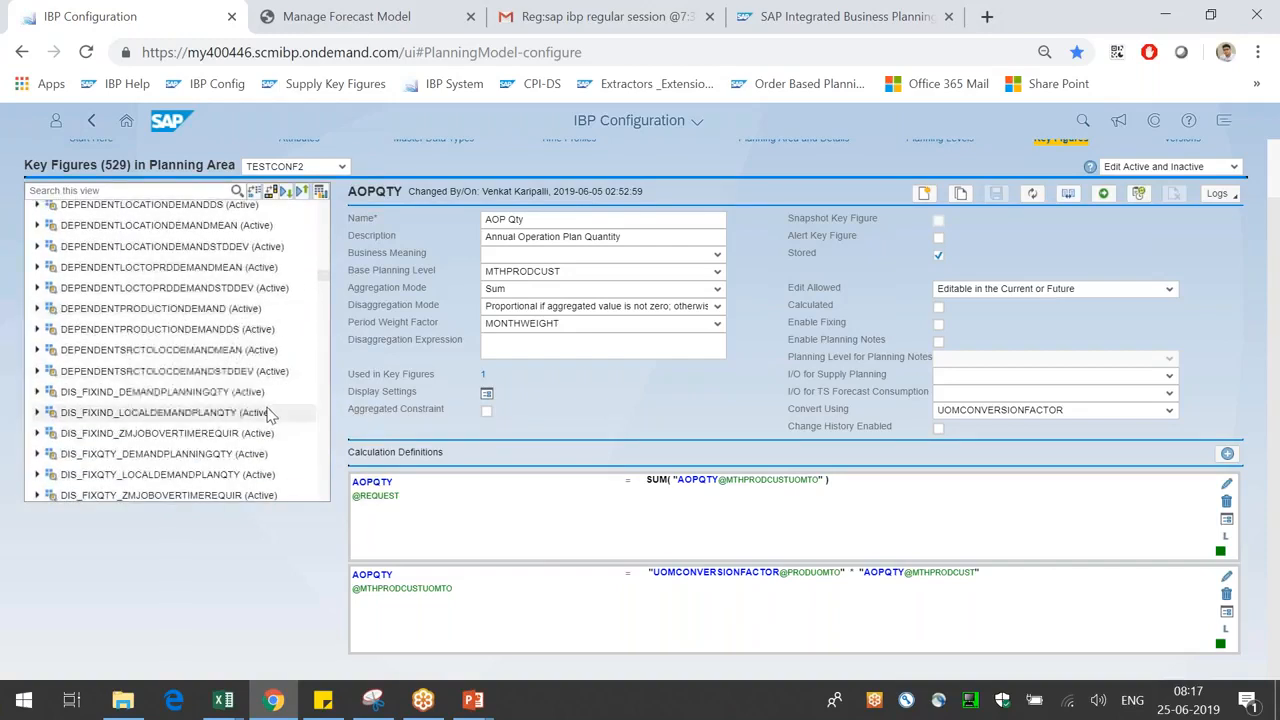
scroll(268, 416, "down", 3)
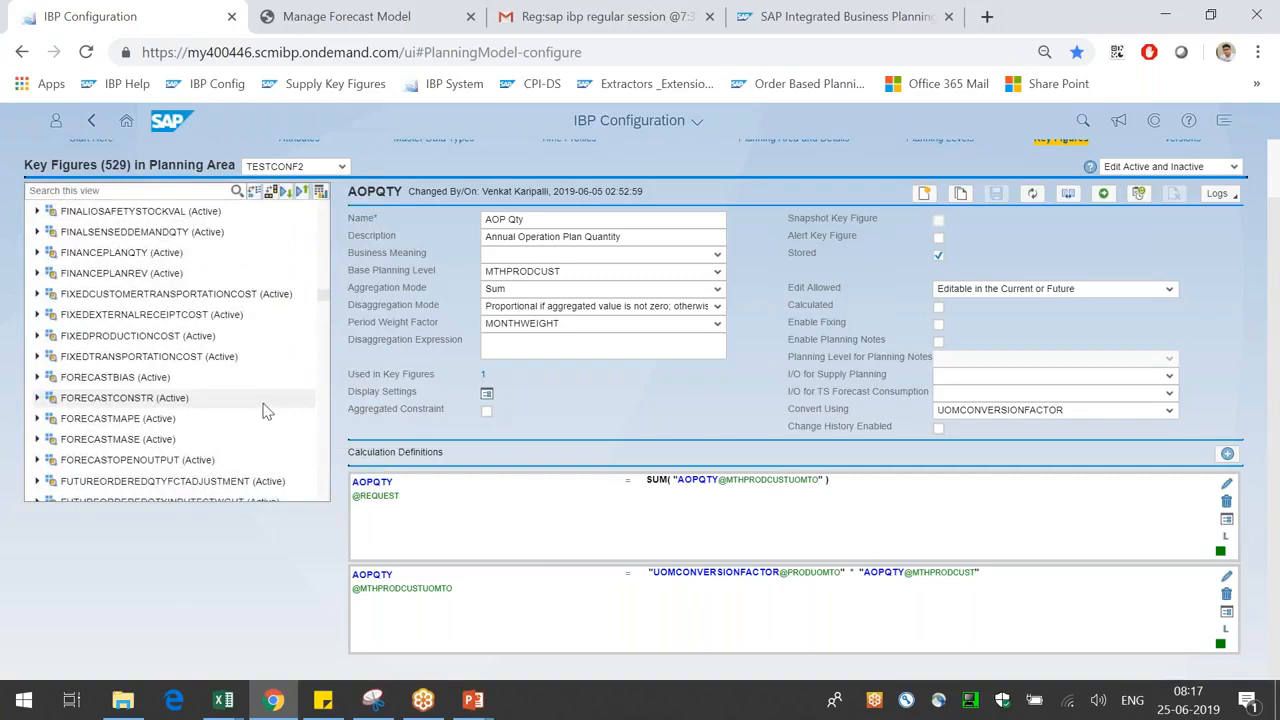
scroll(266, 410, "down", 2)
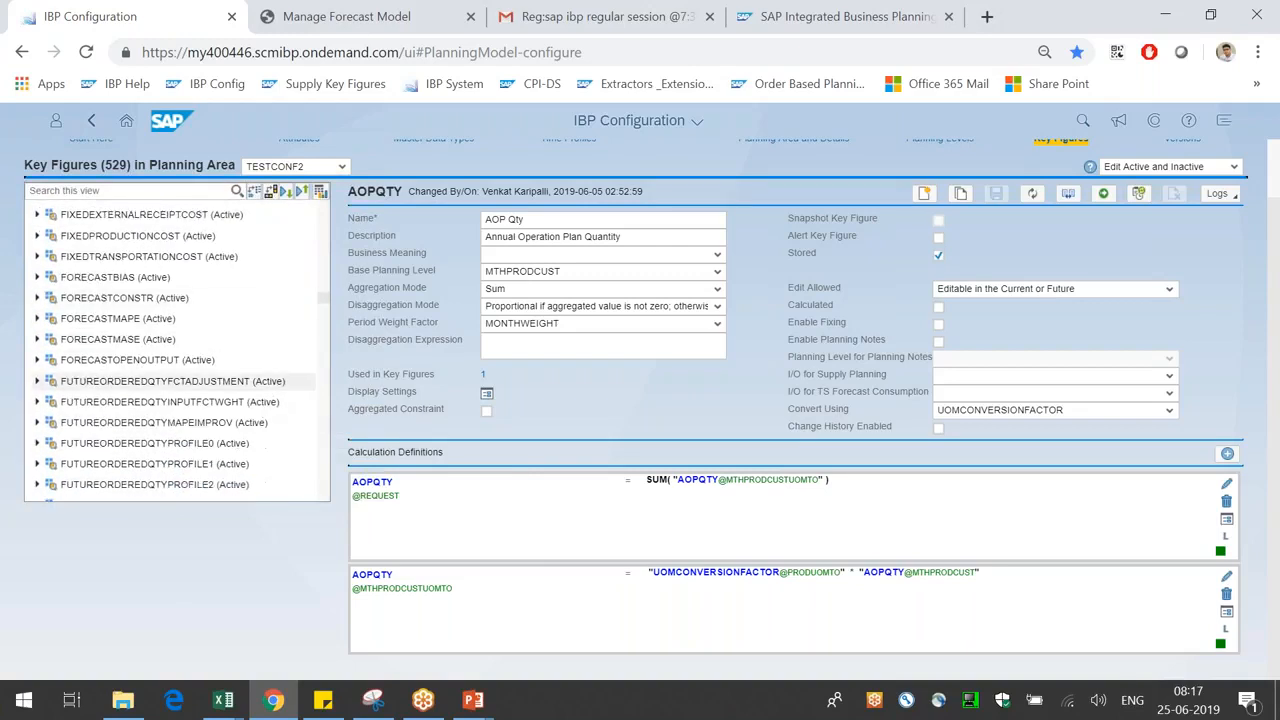
left_click(257, 384)
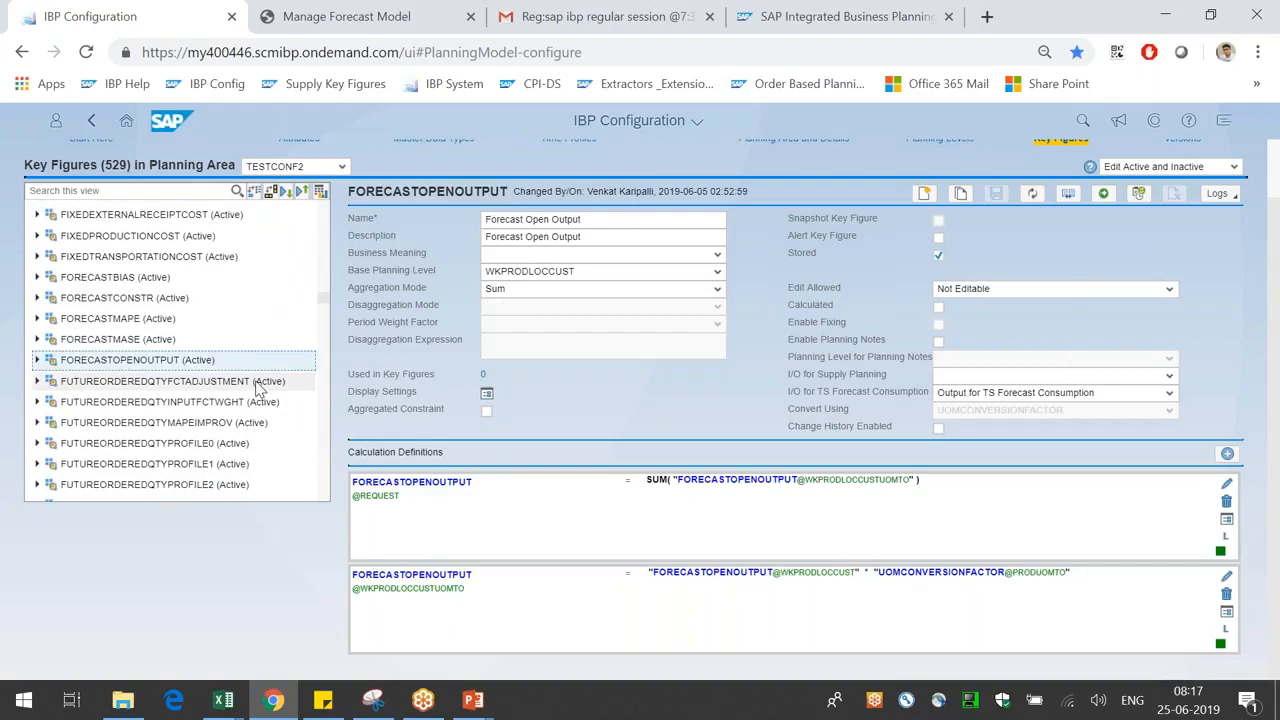
scroll(247, 395, "down", 4)
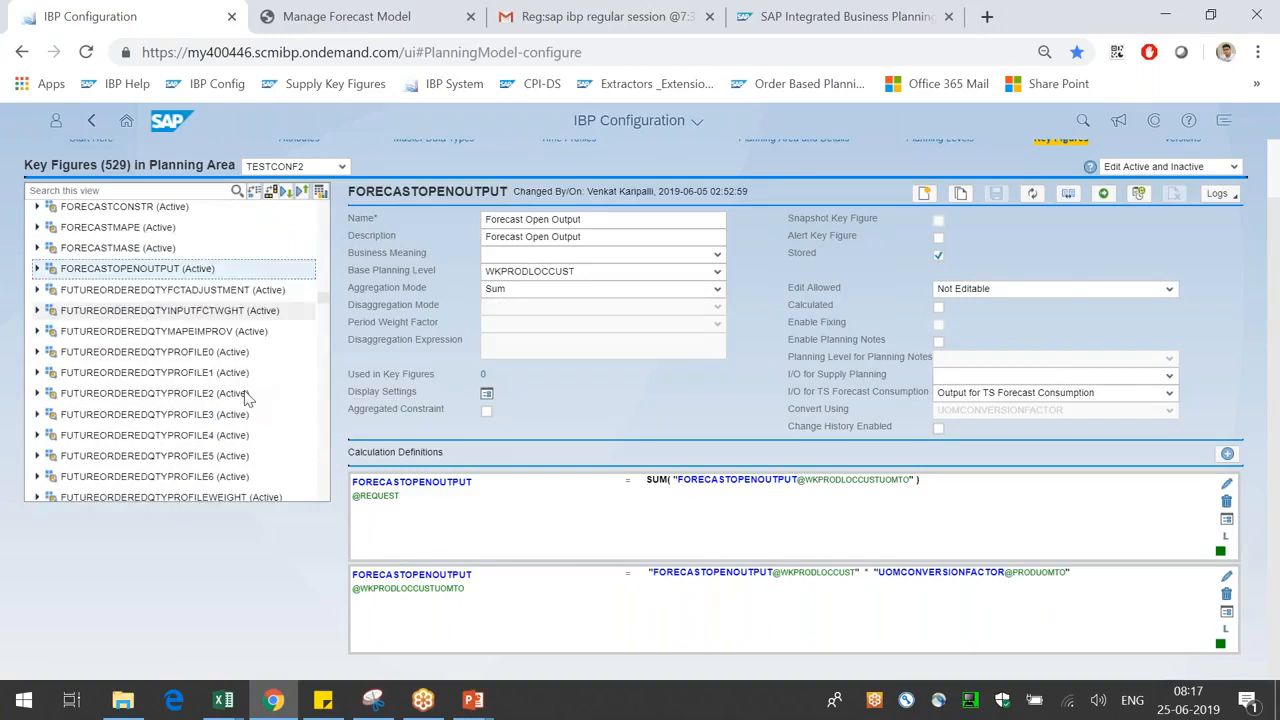
- Find and open the INDEPENDENTDEMAND key figure to view its settings and calculation definition
scroll(247, 397, "down", 6)
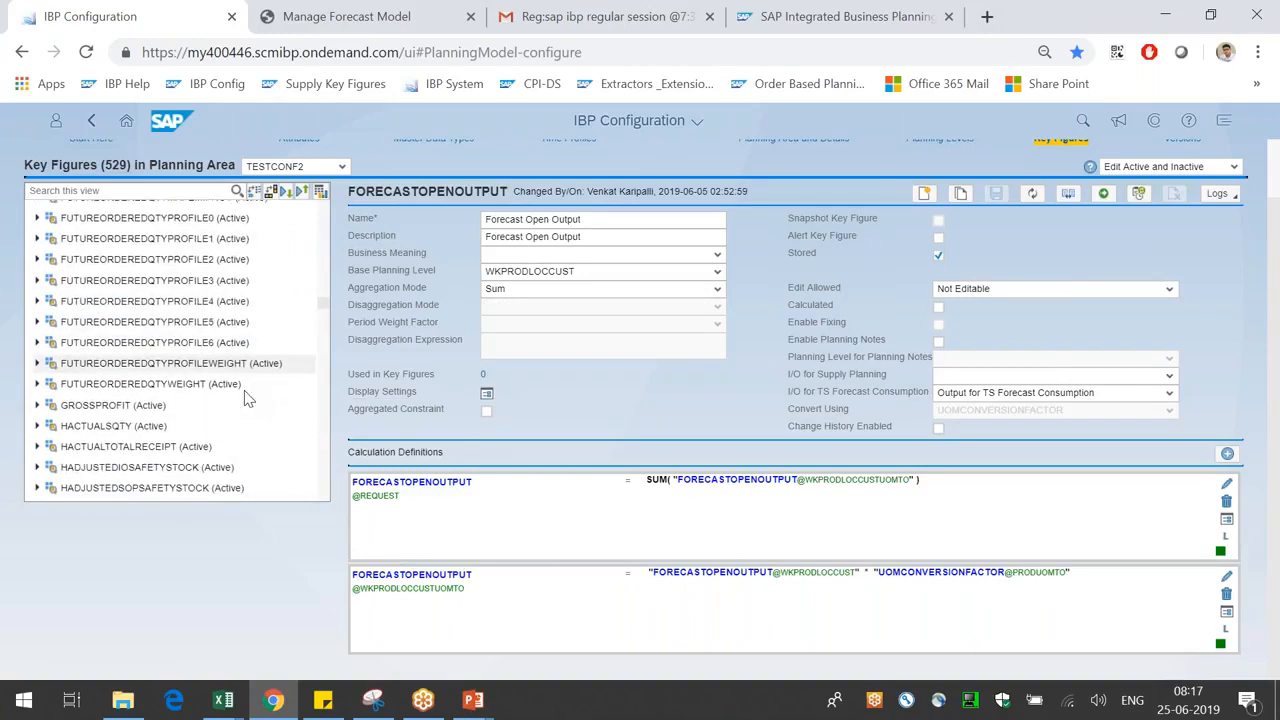
scroll(247, 395, "down", 8)
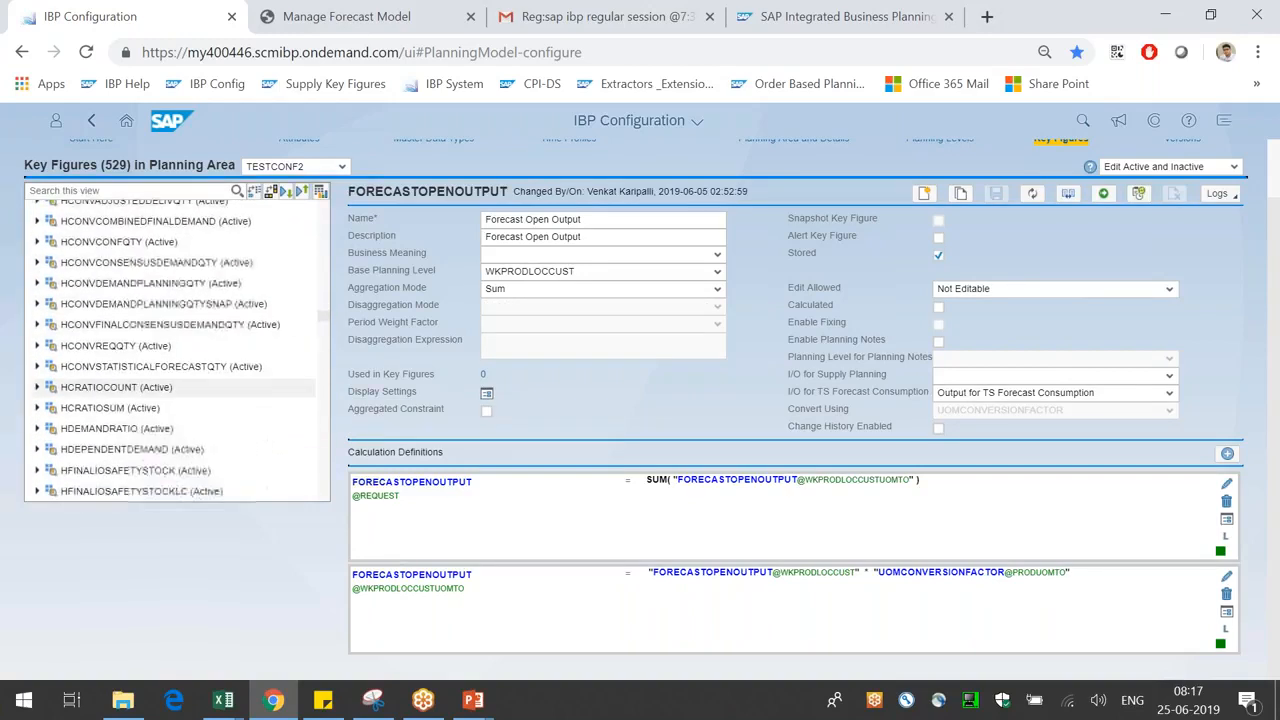
scroll(247, 395, "down", 8)
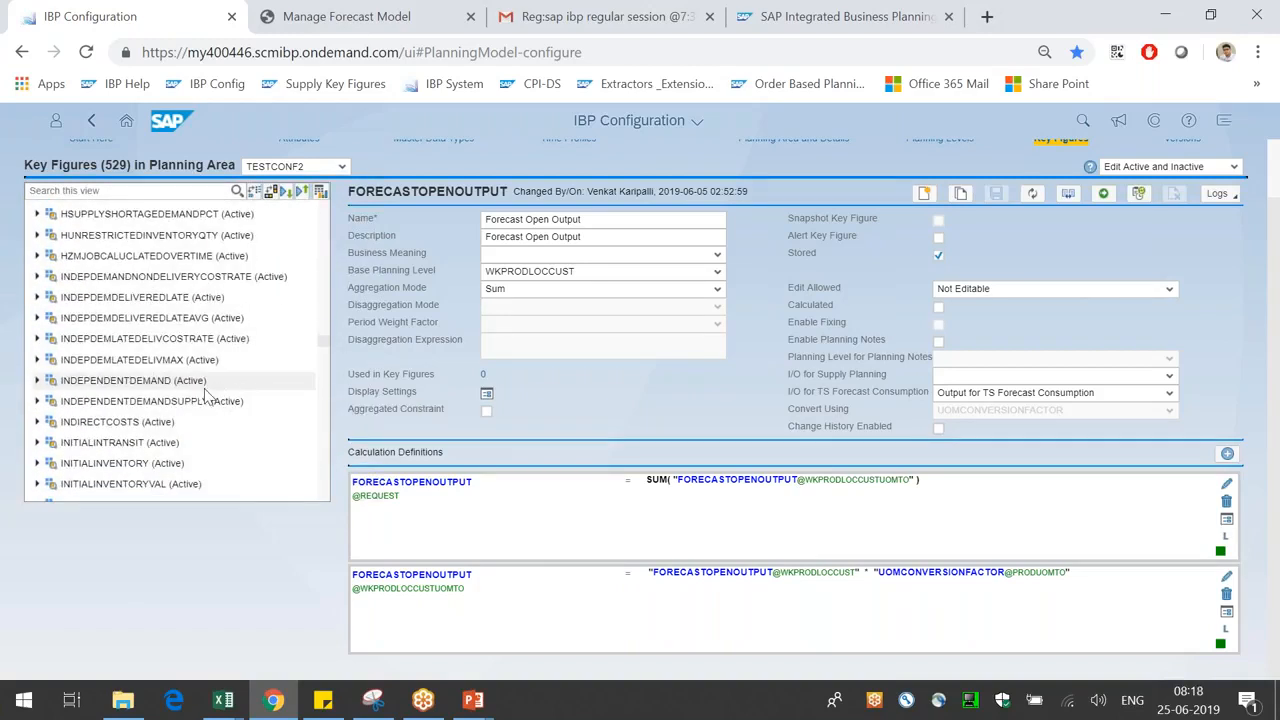
left_click(204, 388)
- Find and open the SALESFORECASTQTY key figure, checking its base planning level and calculation definitions
scroll(208, 400, "down", 5)
scroll(280, 421, "down", 12)
scroll(280, 421, "down", 12)
scroll(280, 421, "down", 12)
scroll(280, 421, "down", 6)
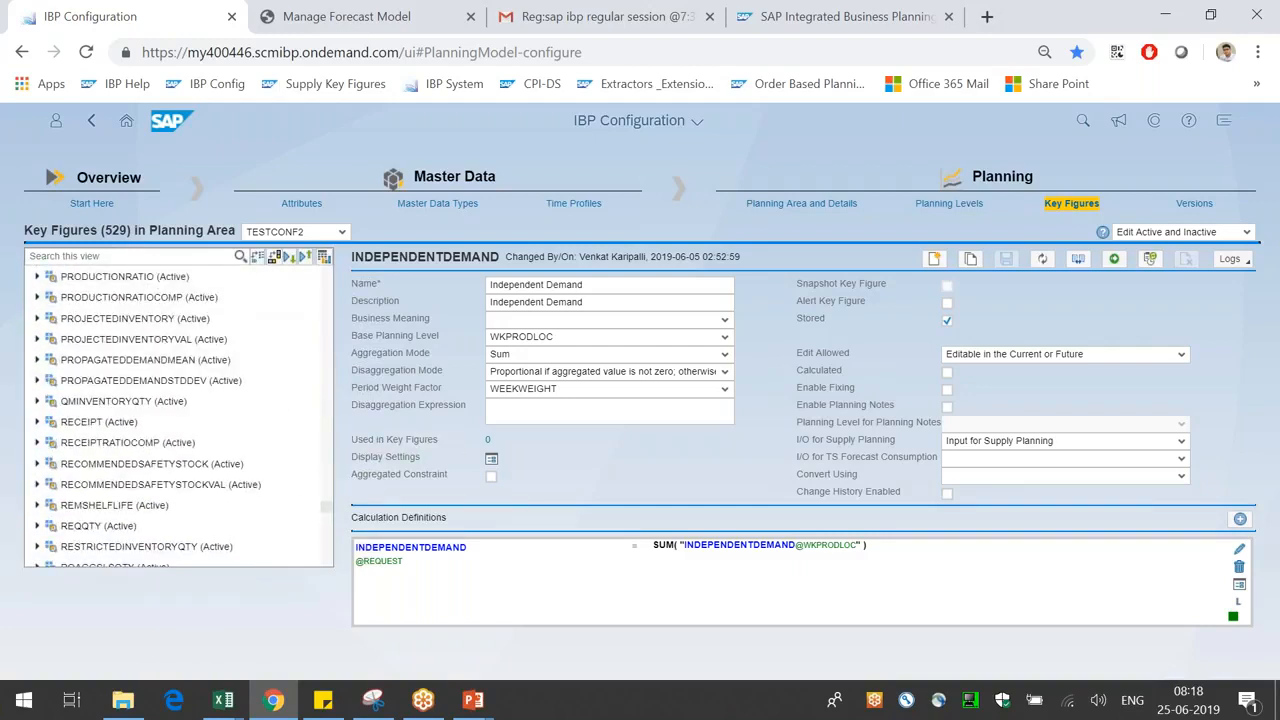
scroll(280, 430, "down", 12)
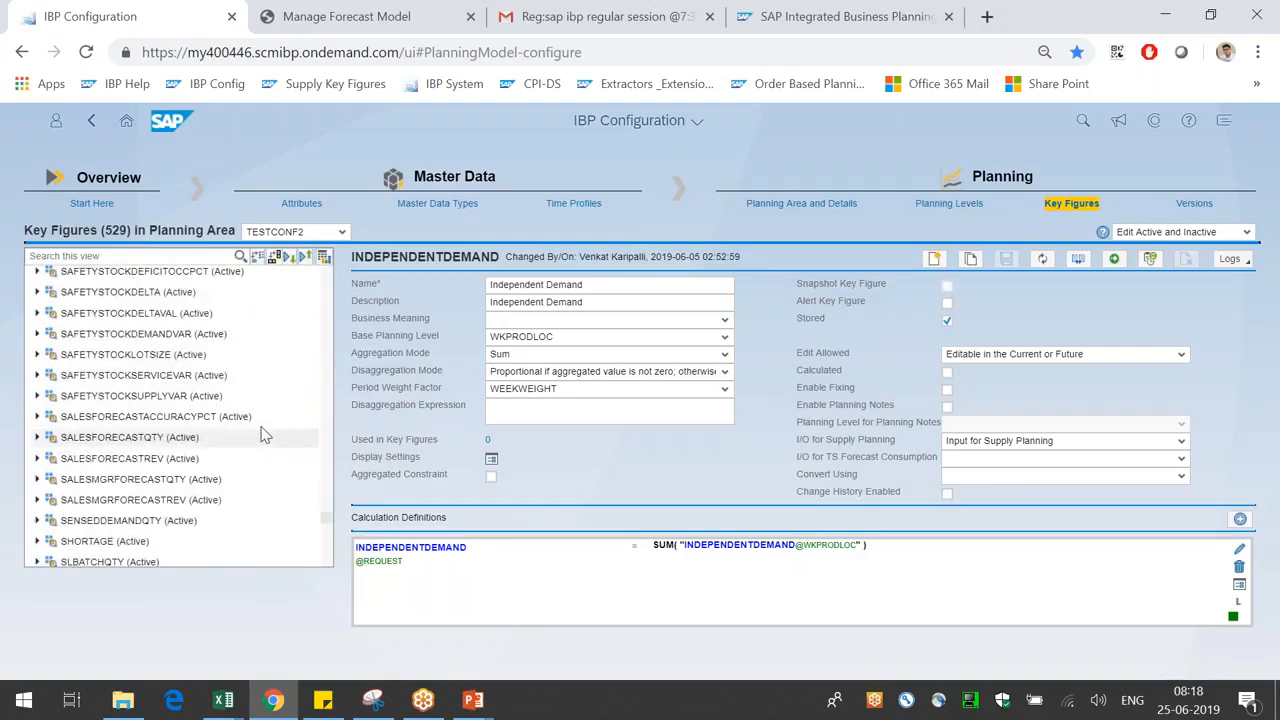
left_click(157, 445)
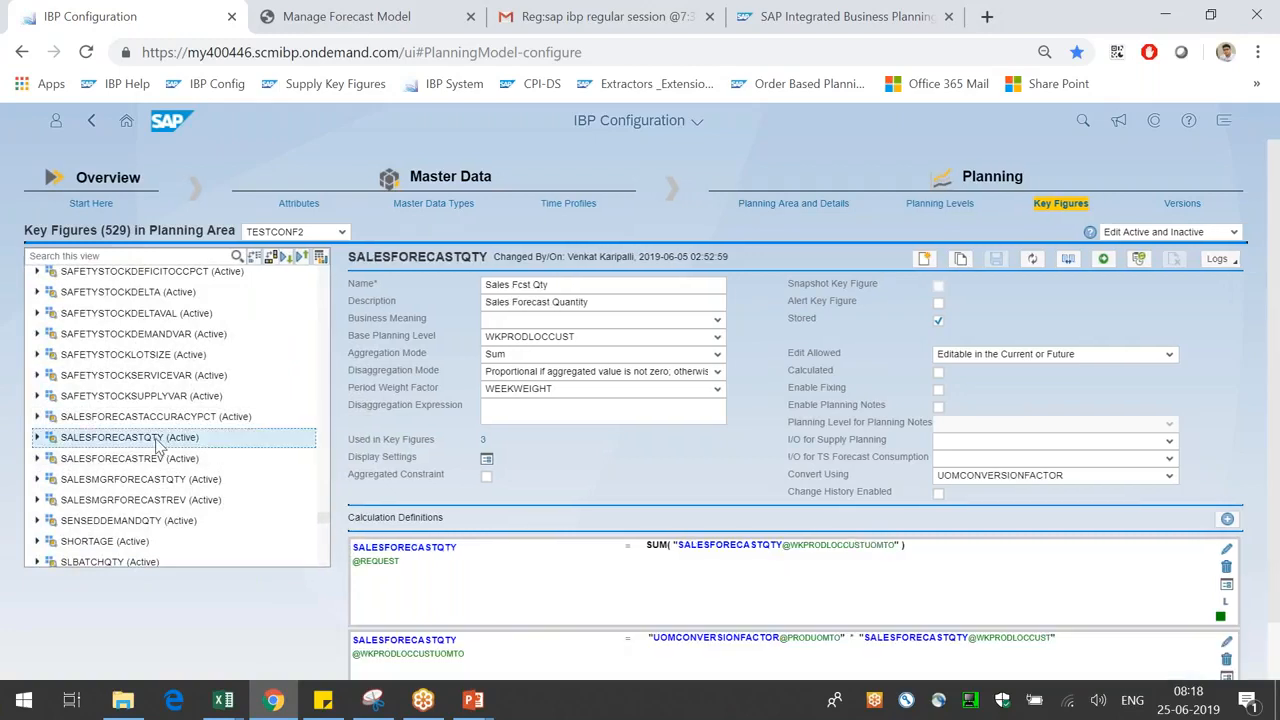
scroll(1262, 445, "down", 1)
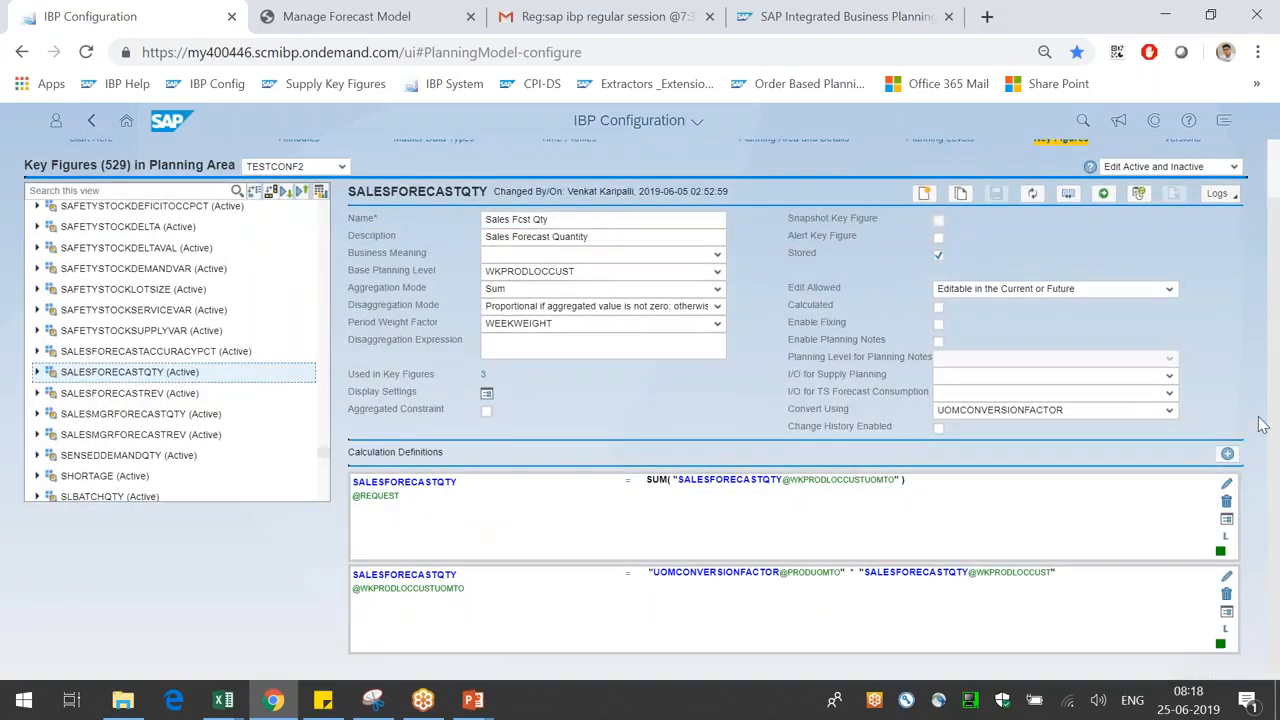
- Set both name and description of SALESFORECASTQTY to "Statistical Forecast Qty (With Pre-Processing)" and save the key figure
scroll(330, 320, "up", 1)
left_click_drag(612, 287, 381, 275)
type("Stat")
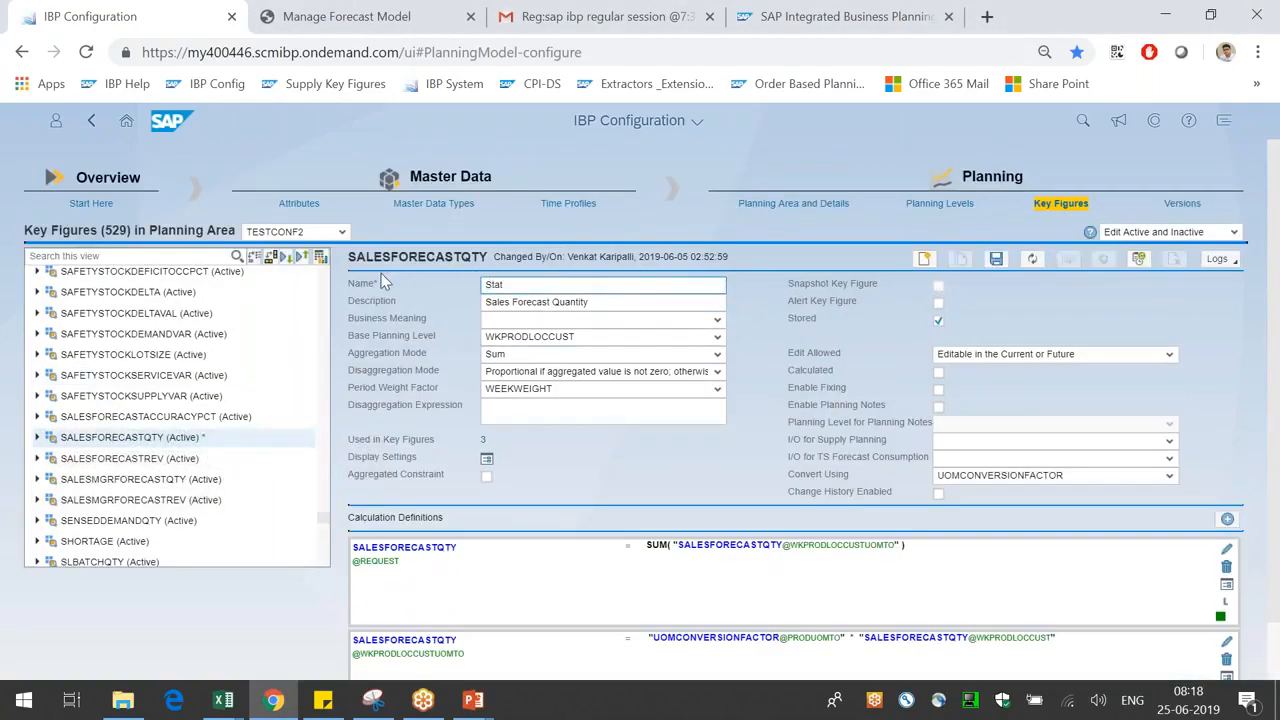
type("istical Forecast Qty (With Pre-P")
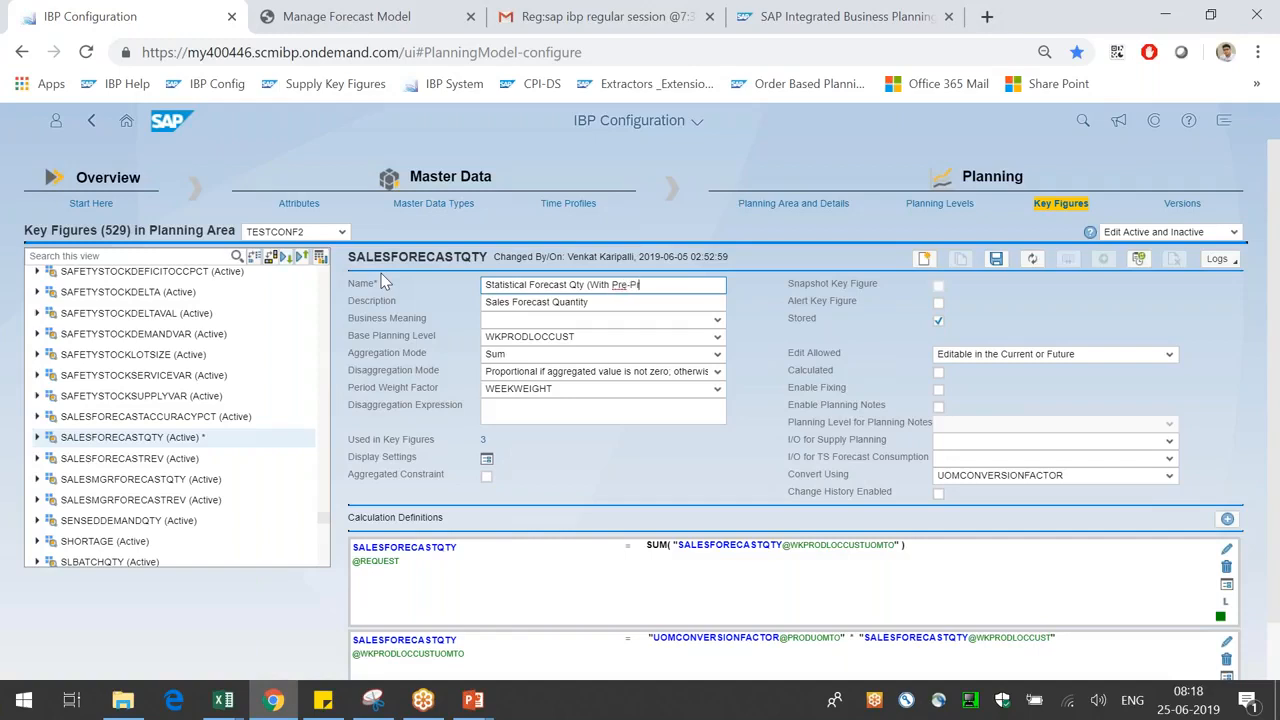
type(")")
key("ctrl+a")
key("ctrl+c")
key("Tab")
key("ctrl+v")
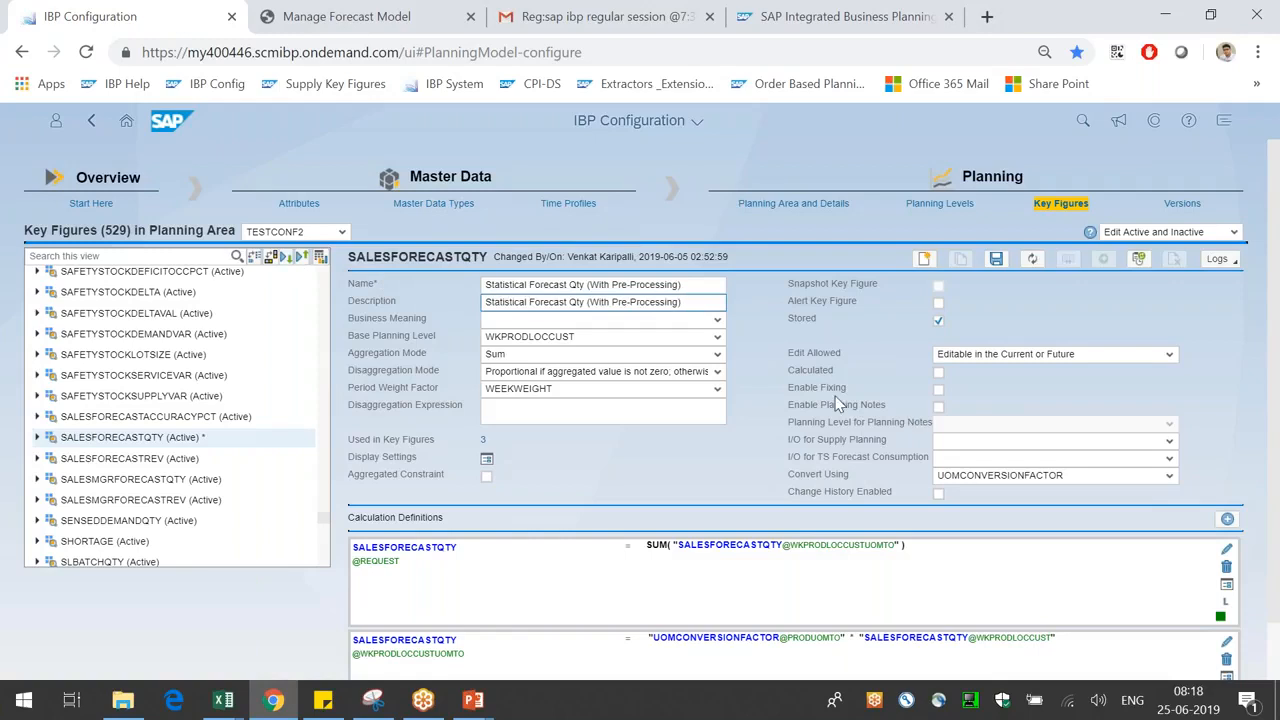
left_click(996, 258)
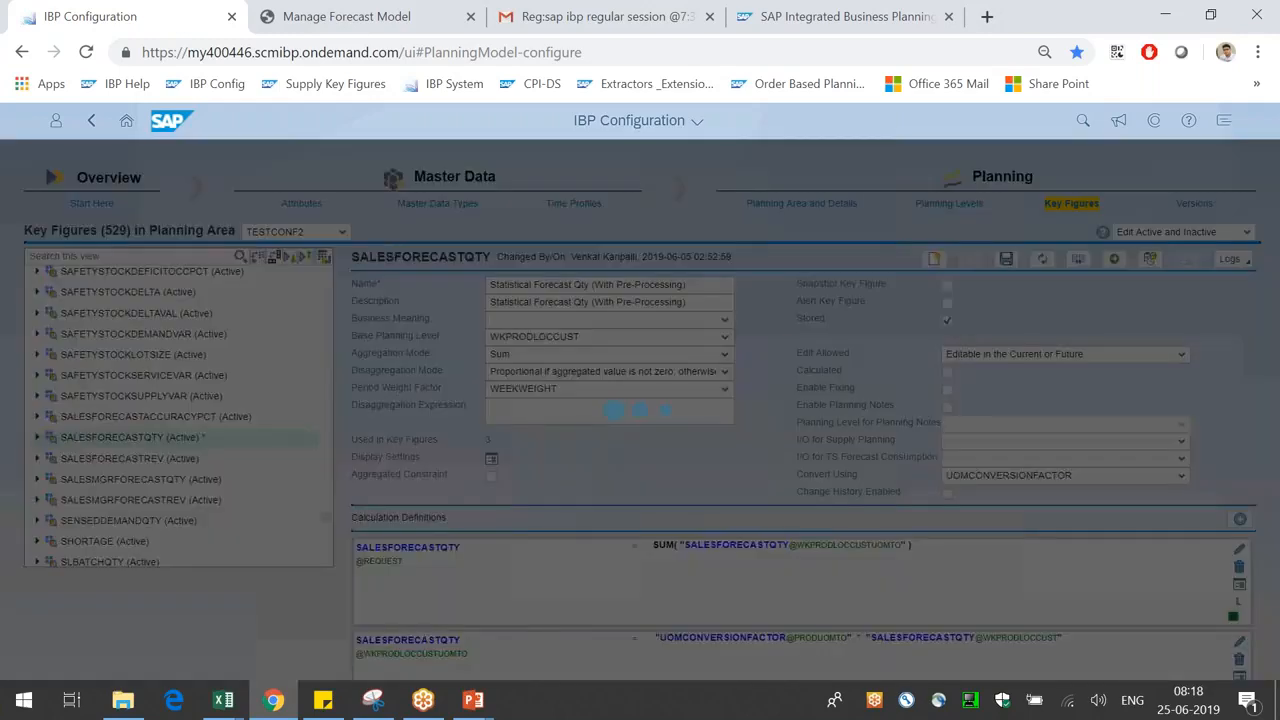
- In Manage Forecast Model, set the target key figure for forecast of TestConf2_Forecast_WithPrePro to Sales Fcst Qty and save the model
left_click(366, 20)
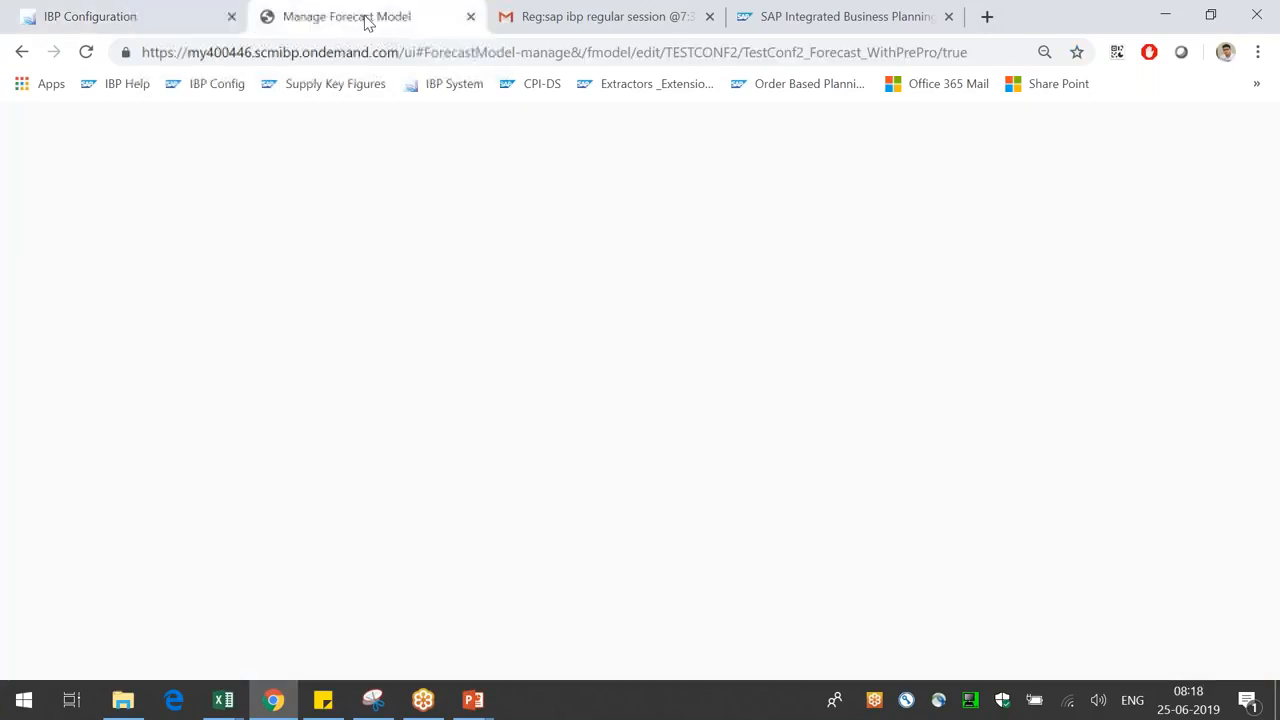
triple_click(420, 380)
type("sales Fcst Qty")
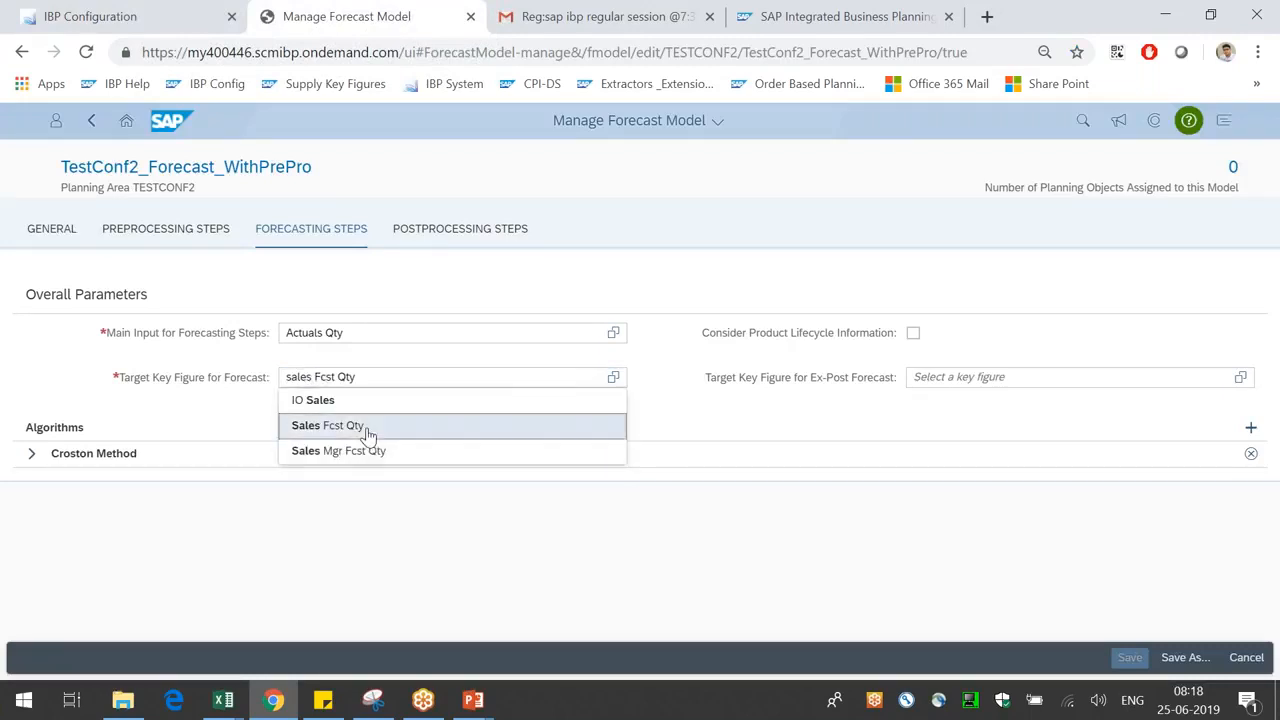
left_click(363, 429)
left_click(1133, 665)
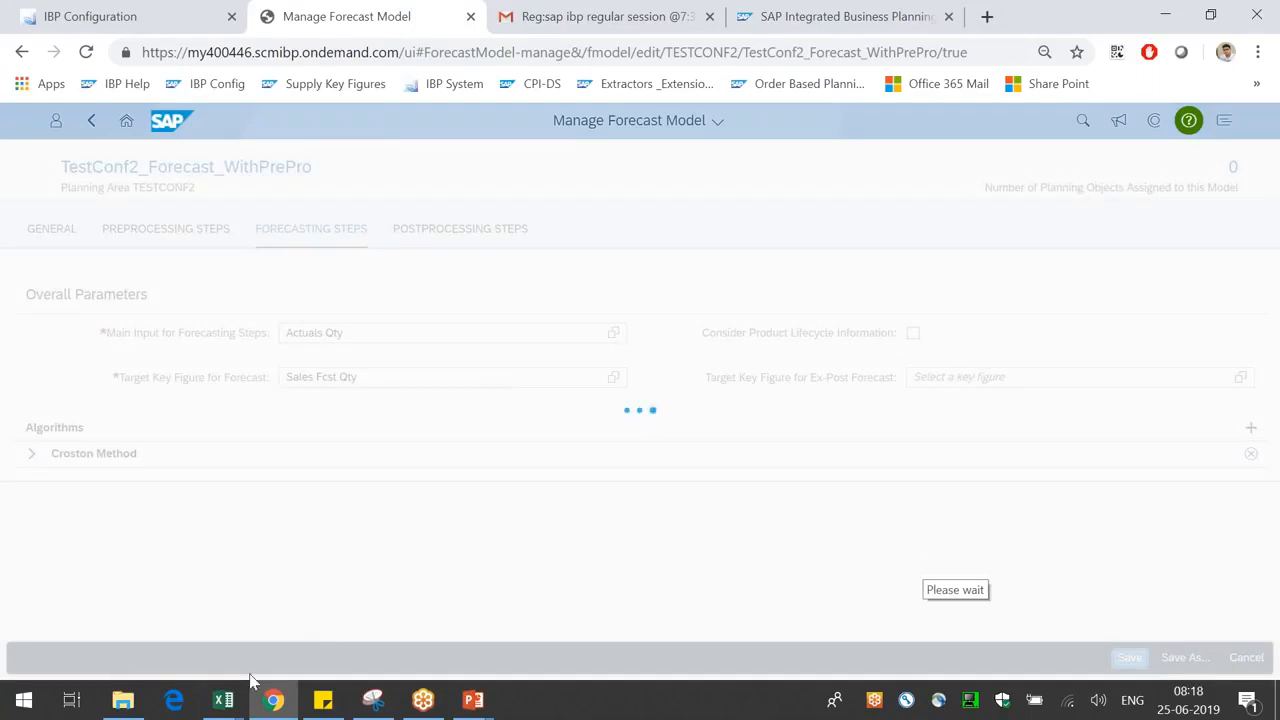
- Switch to Maintenace Planning.xlsx in Excel and search the Future Forecast view's key figures for "stat"
left_click(238, 712)
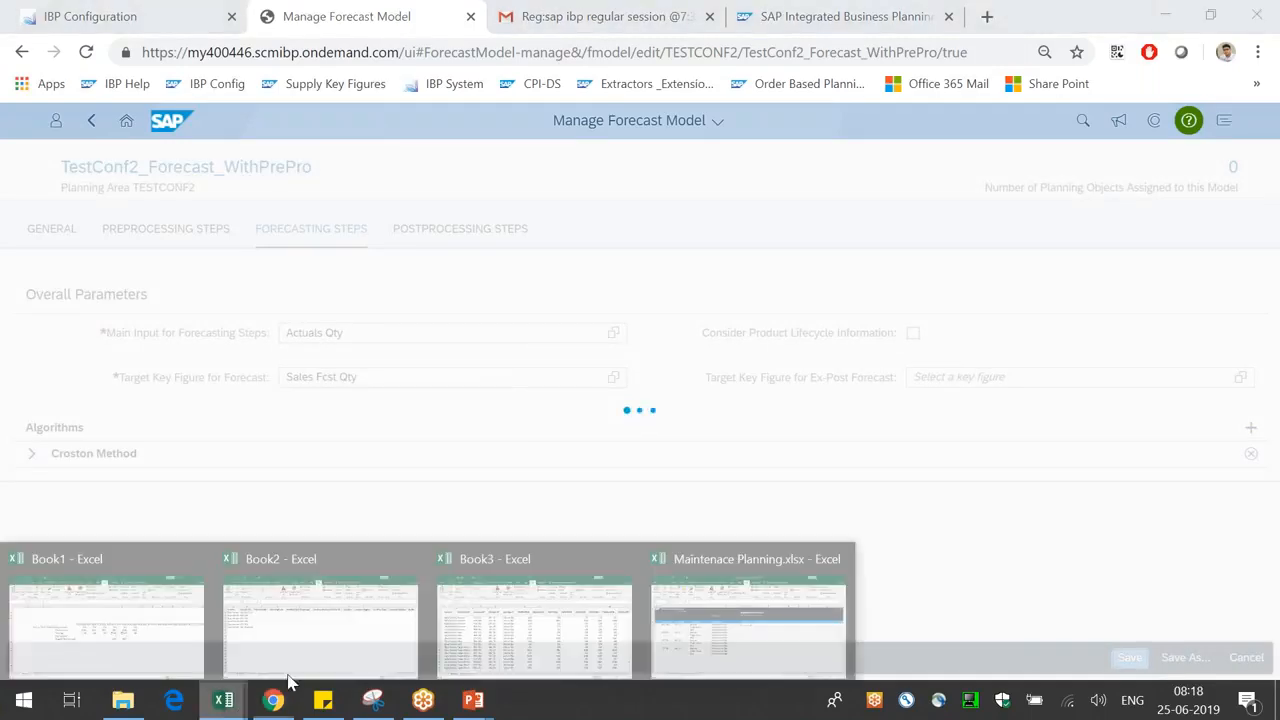
left_click(748, 615)
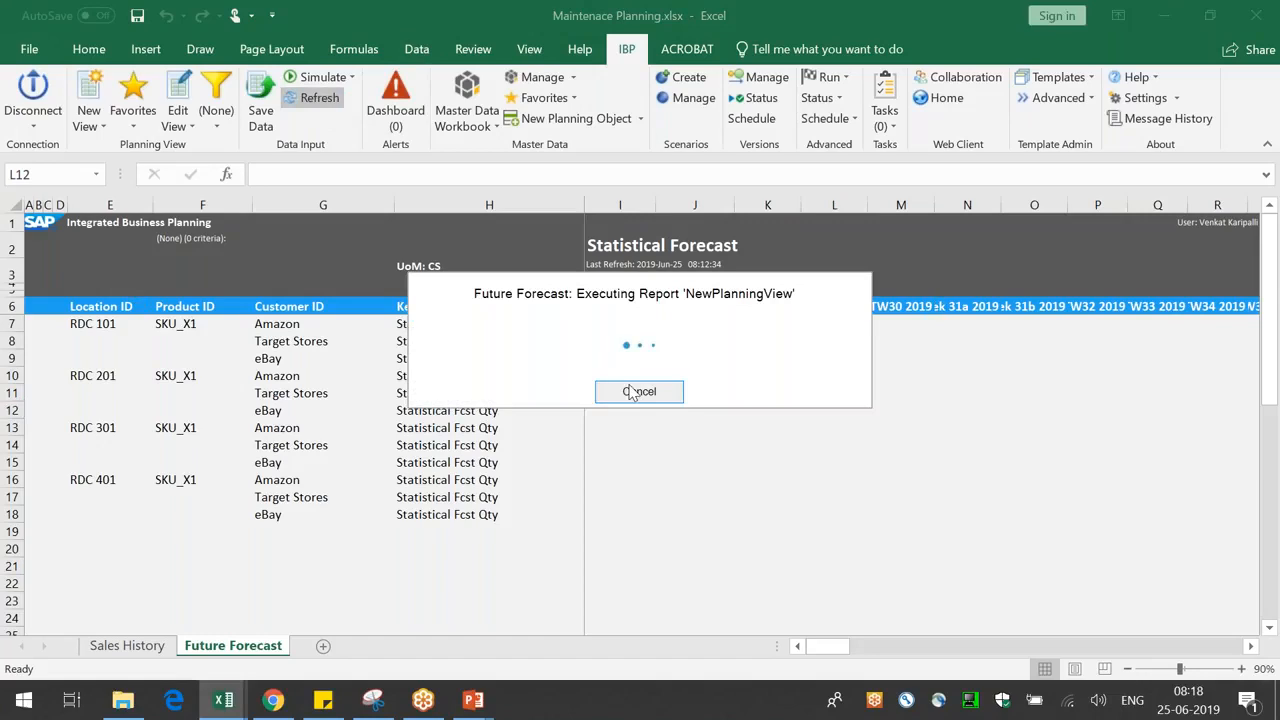
left_click(178, 93)
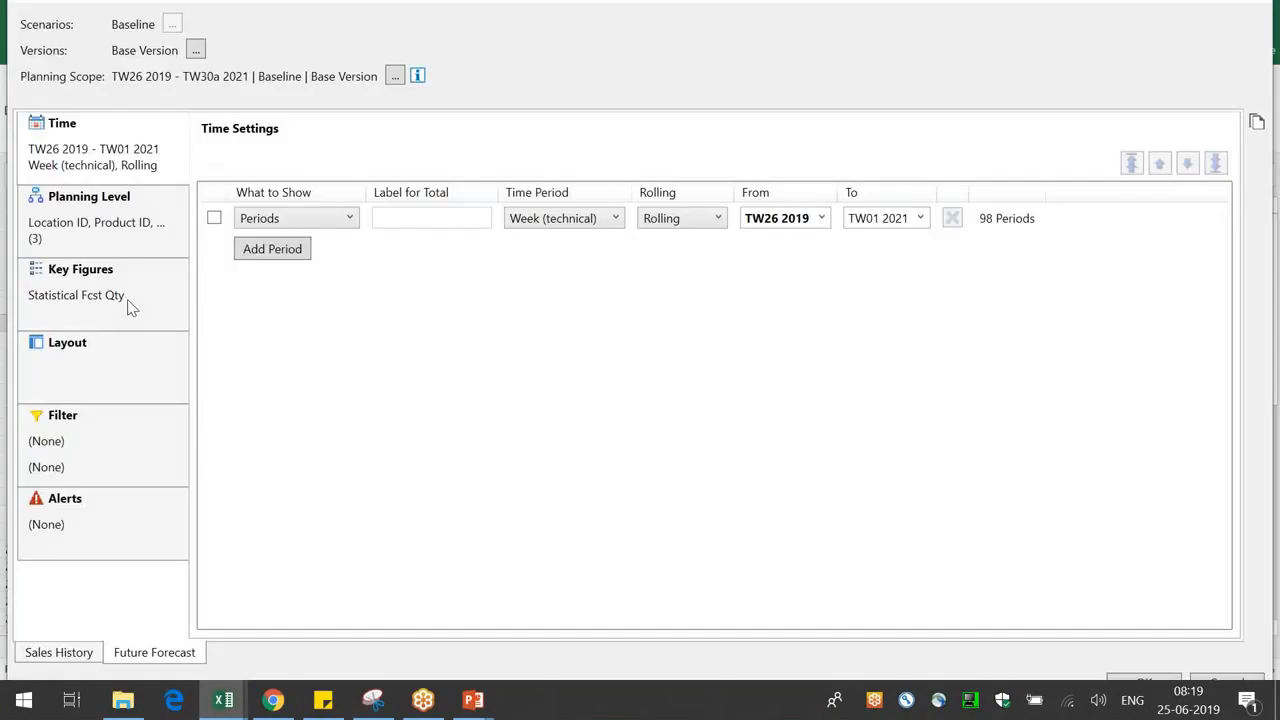
left_click(130, 307)
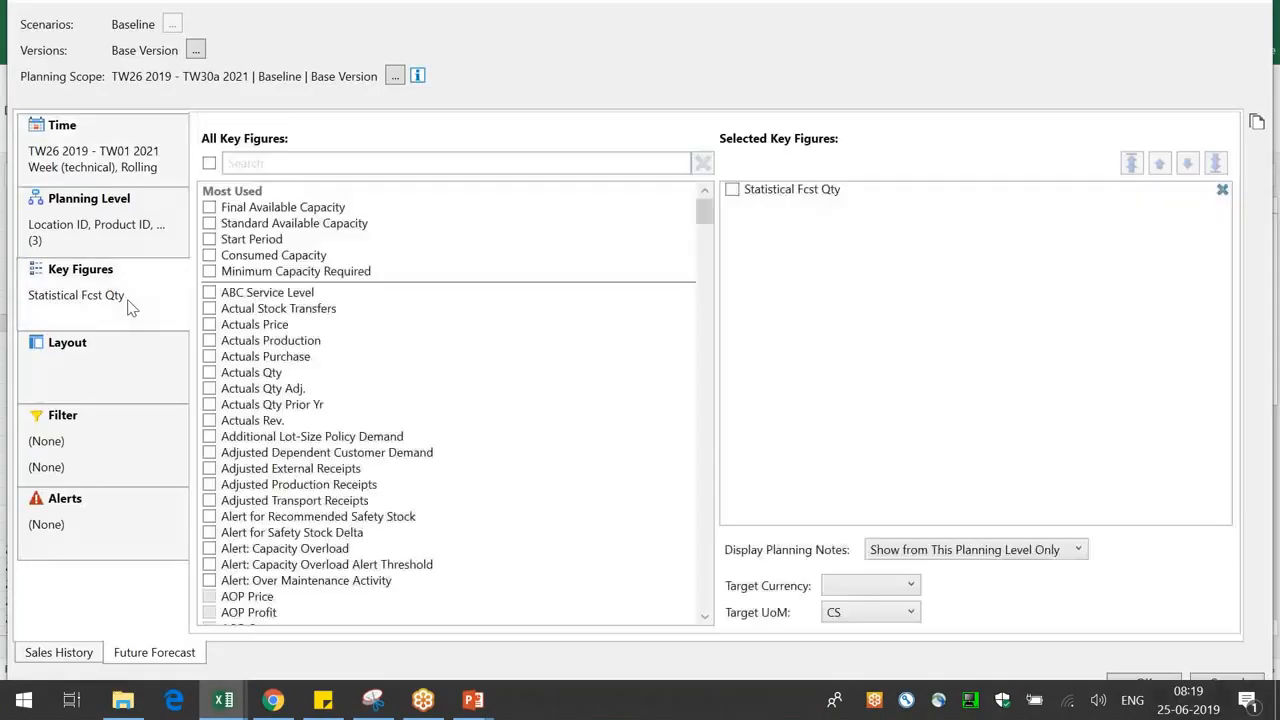
left_click(306, 160)
type("stat")
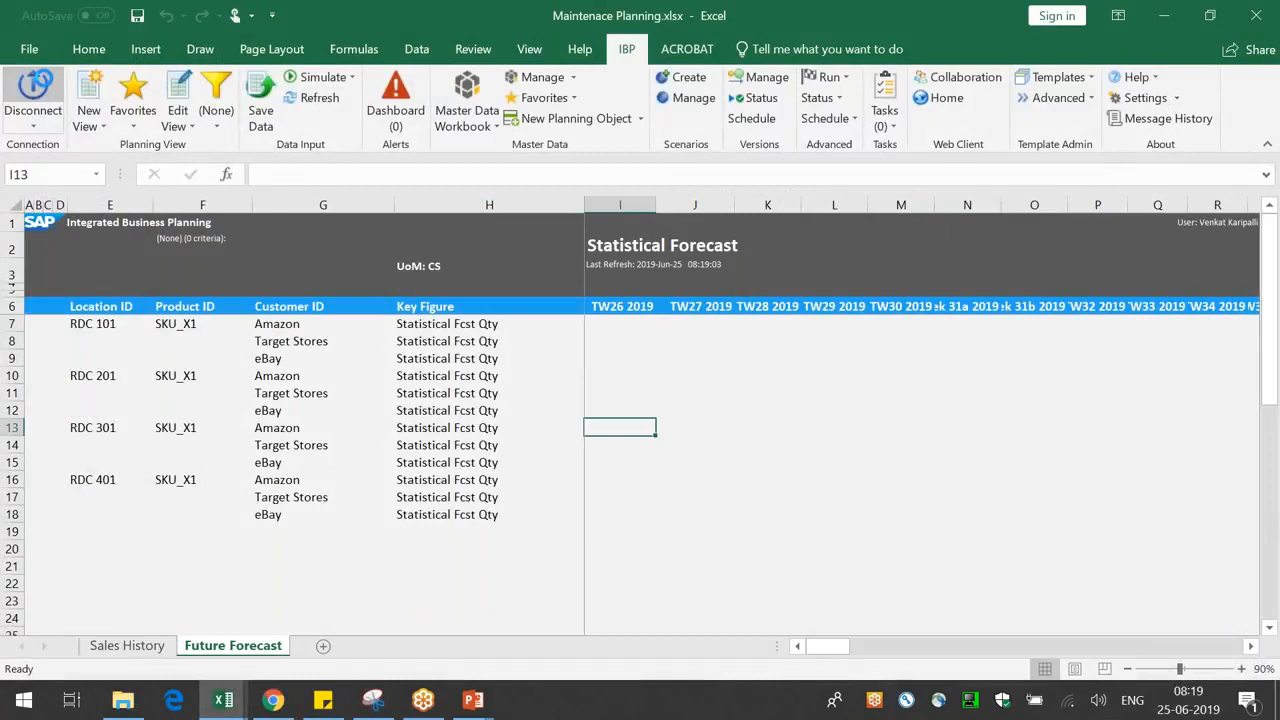
- Disconnect the Excel workbook from IBP, check the renamed key figure in IBP Configuration, and log on again from Excel
left_click(34, 95)
left_click(273, 700)
left_click(100, 16)
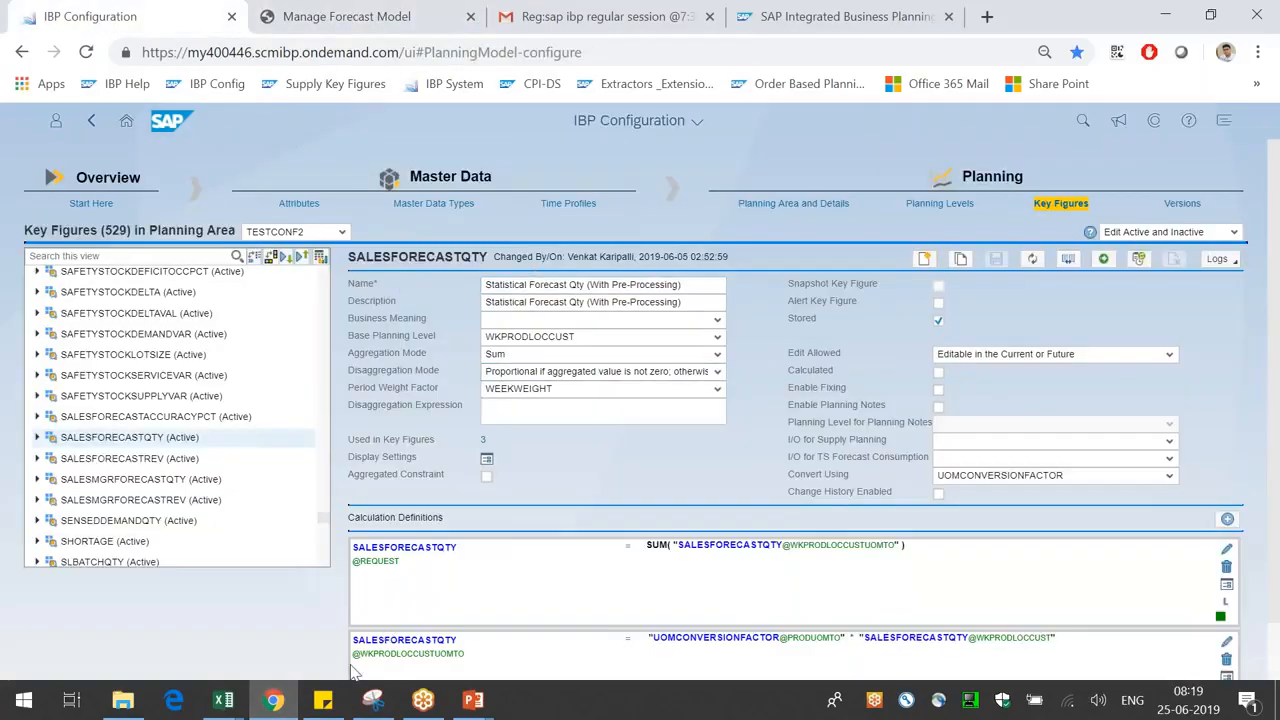
left_click(223, 700)
left_click(28, 100)
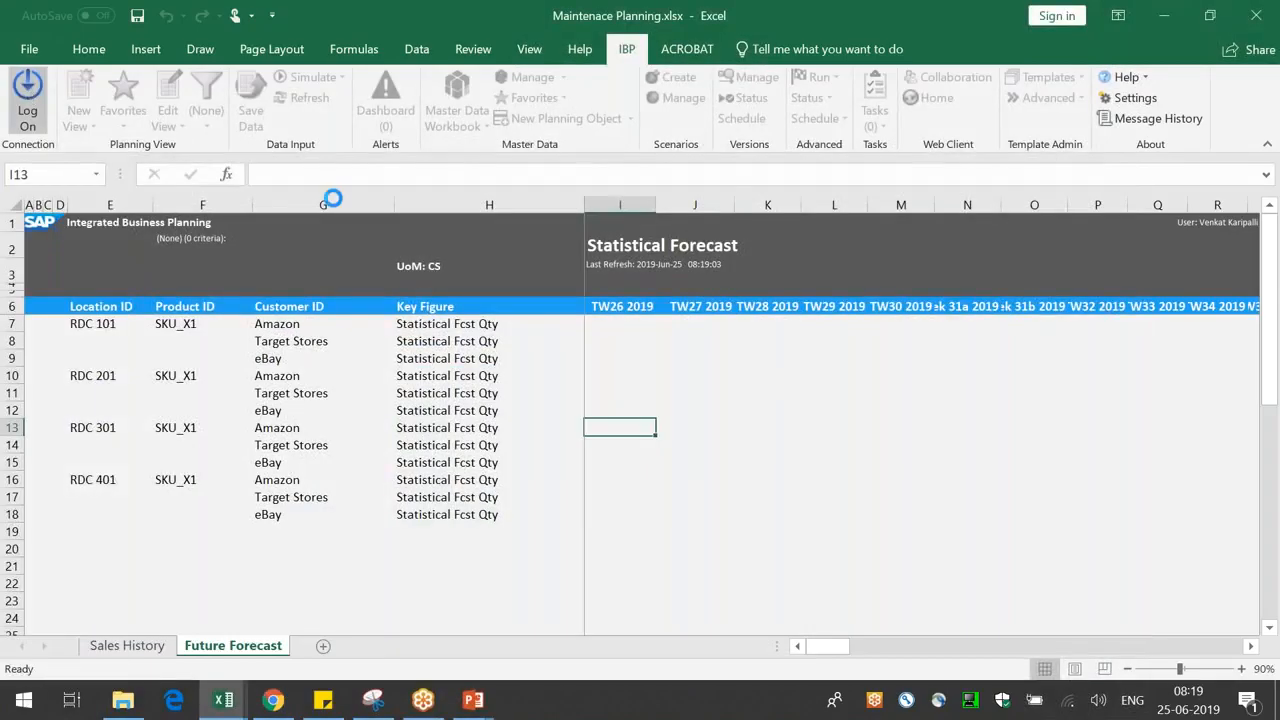
left_click(615, 334)
left_click(585, 352)
left_click(590, 478)
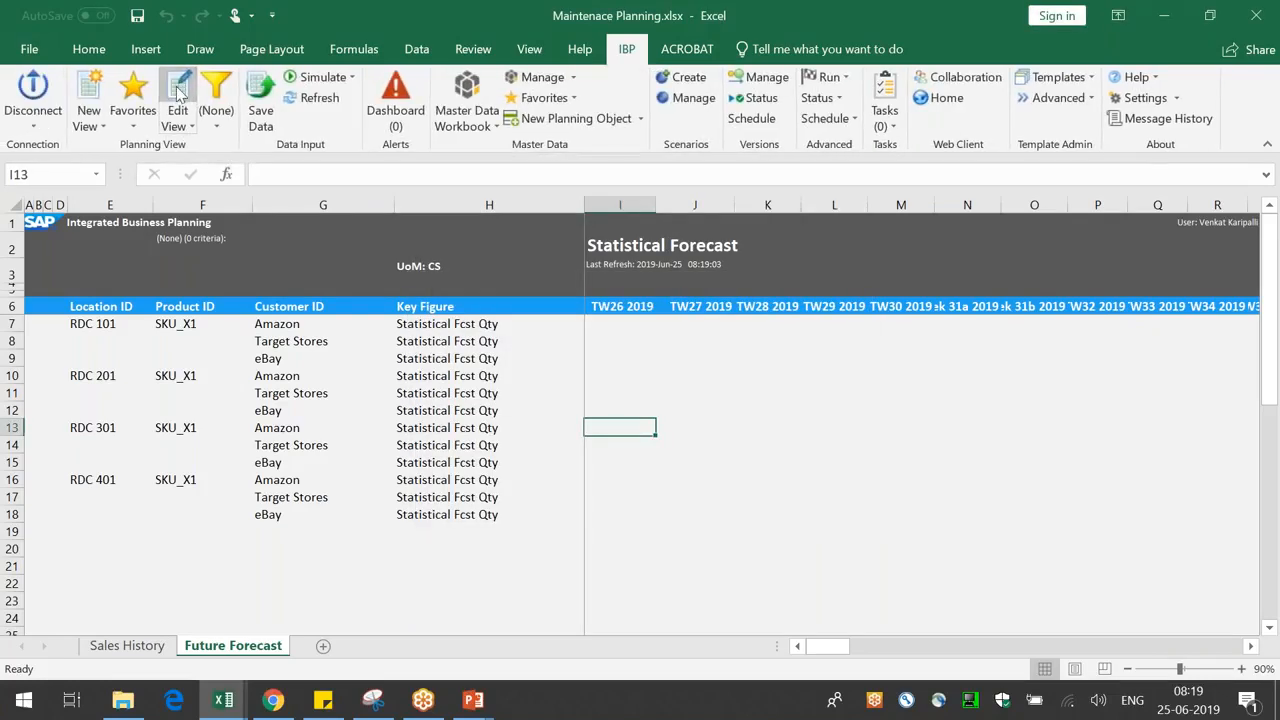
- Add Statistical Forecast Qty (With Pre-Processing) to the Future Forecast view without a filter and widen the Key Figure column to fit
left_click(178, 90)
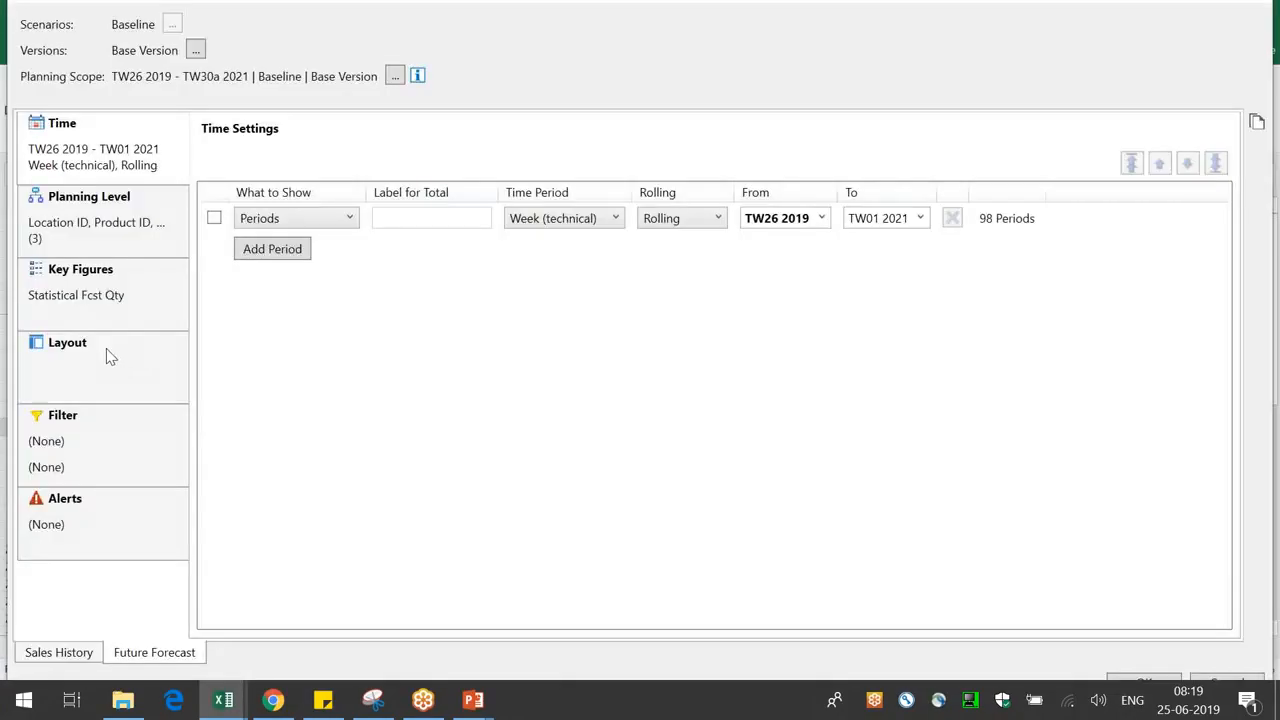
left_click(86, 285)
type("stat")
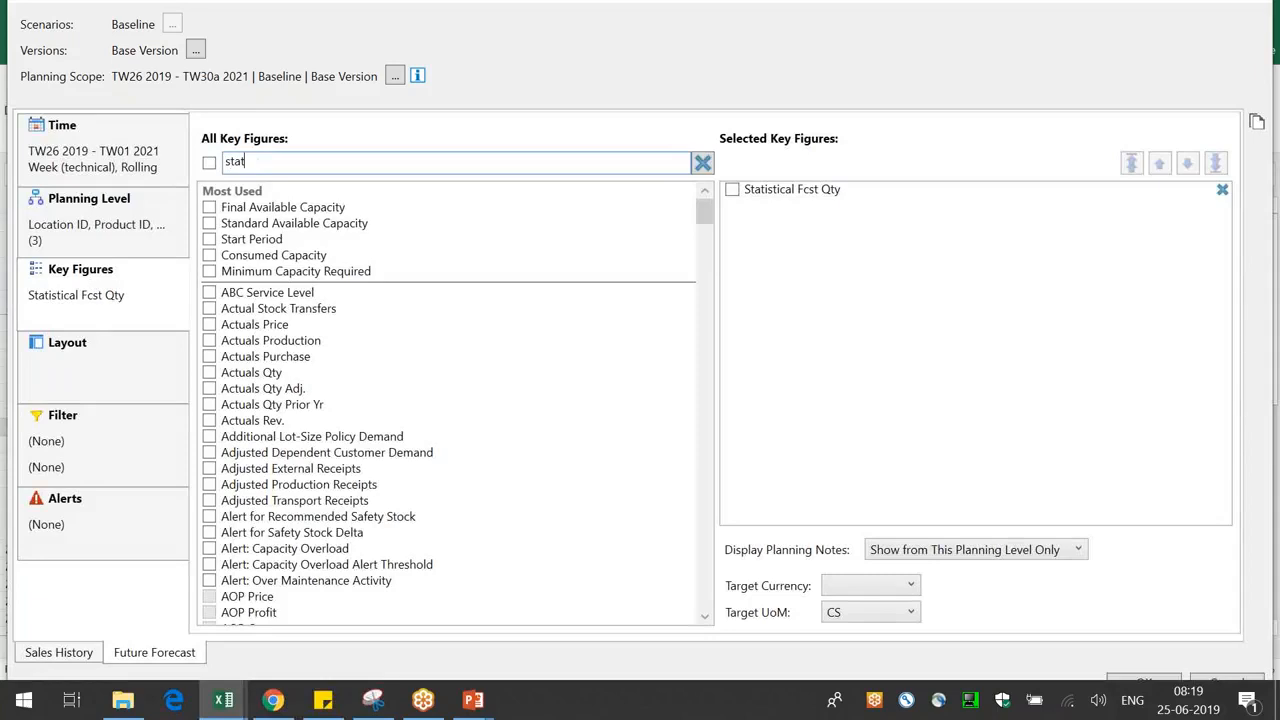
left_click(414, 255)
left_click(1145, 683)
left_click(729, 397)
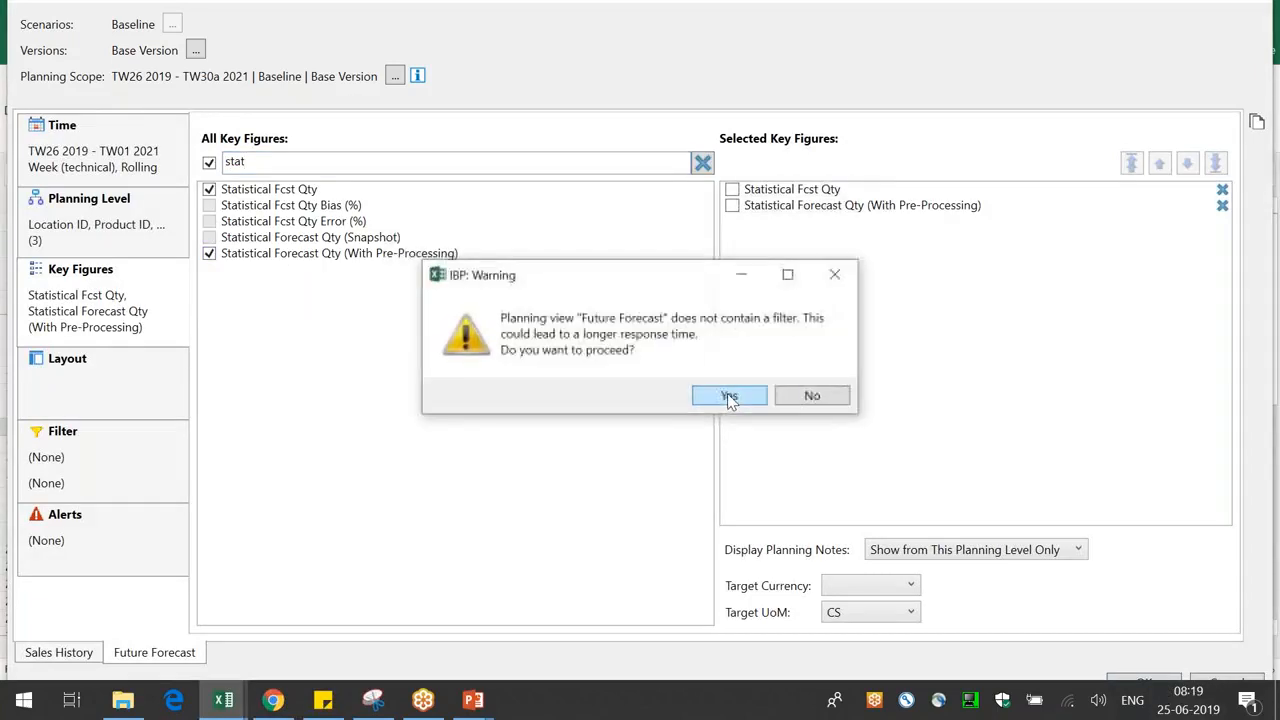
left_click(729, 396)
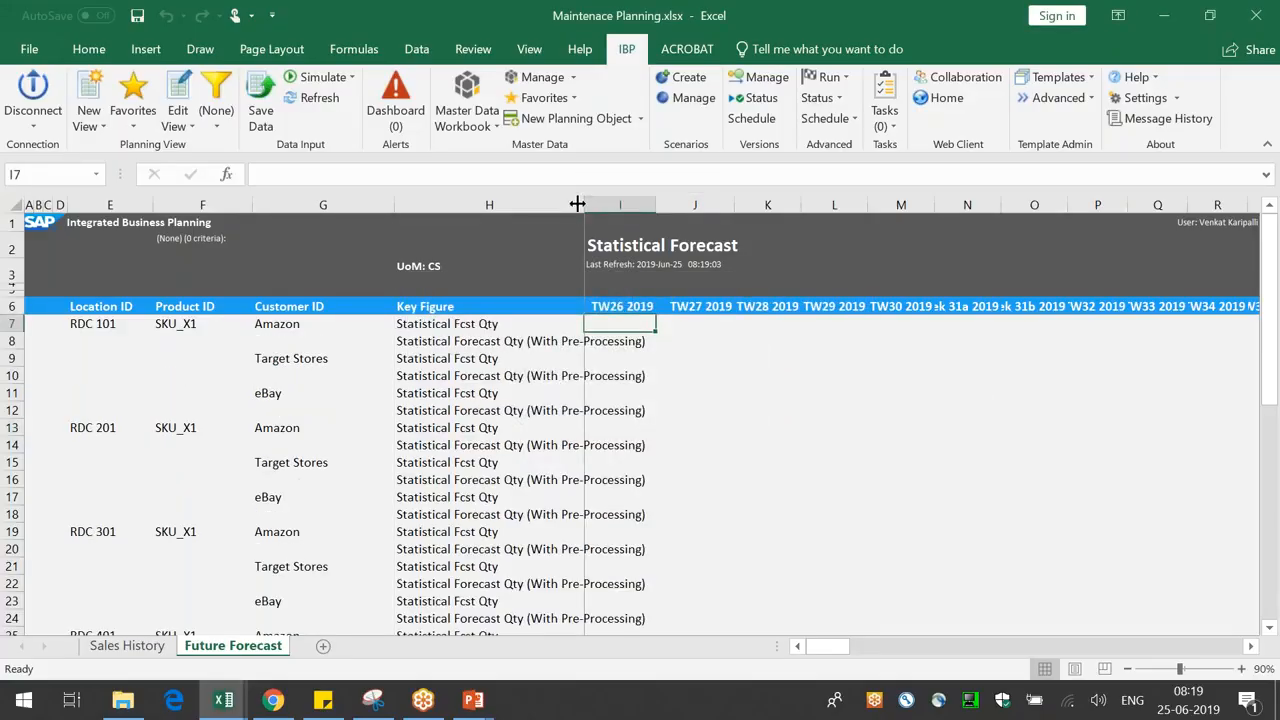
left_click_drag(577, 204, 646, 204)
left_click(797, 377)
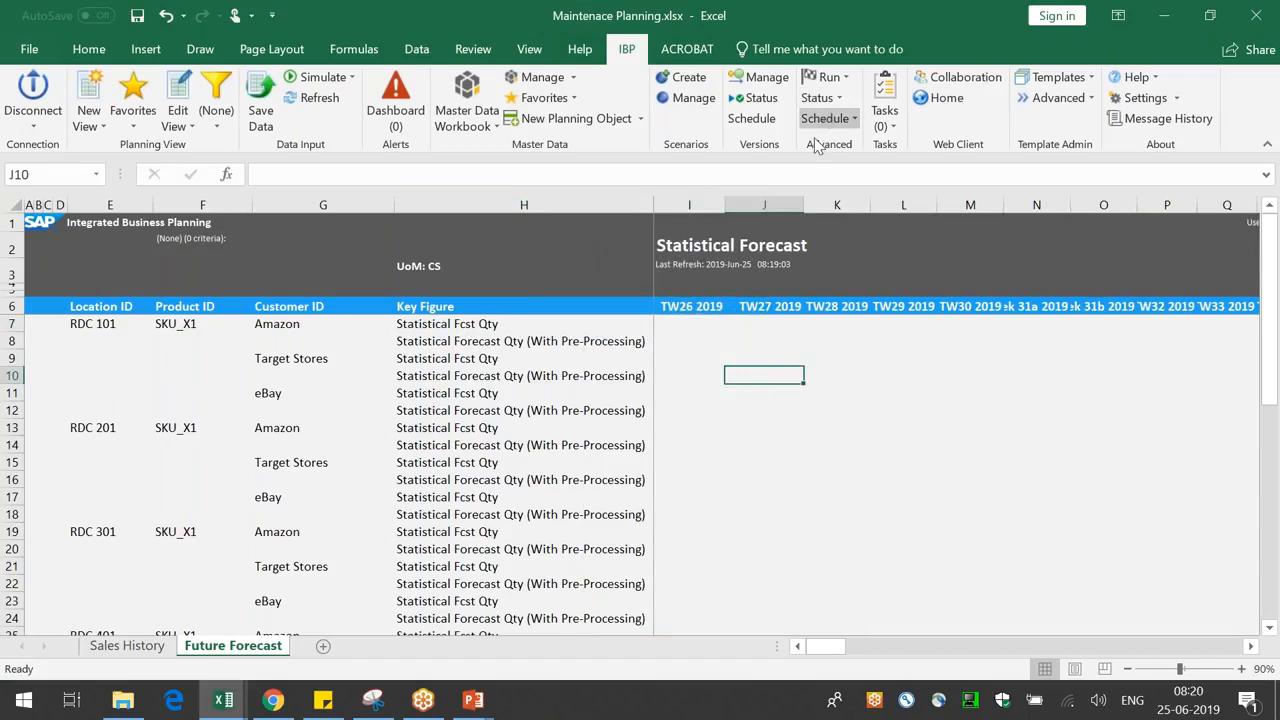
- Start a one-time Statistical Forecasting run and set its time period to All Time Levels
left_click(835, 78)
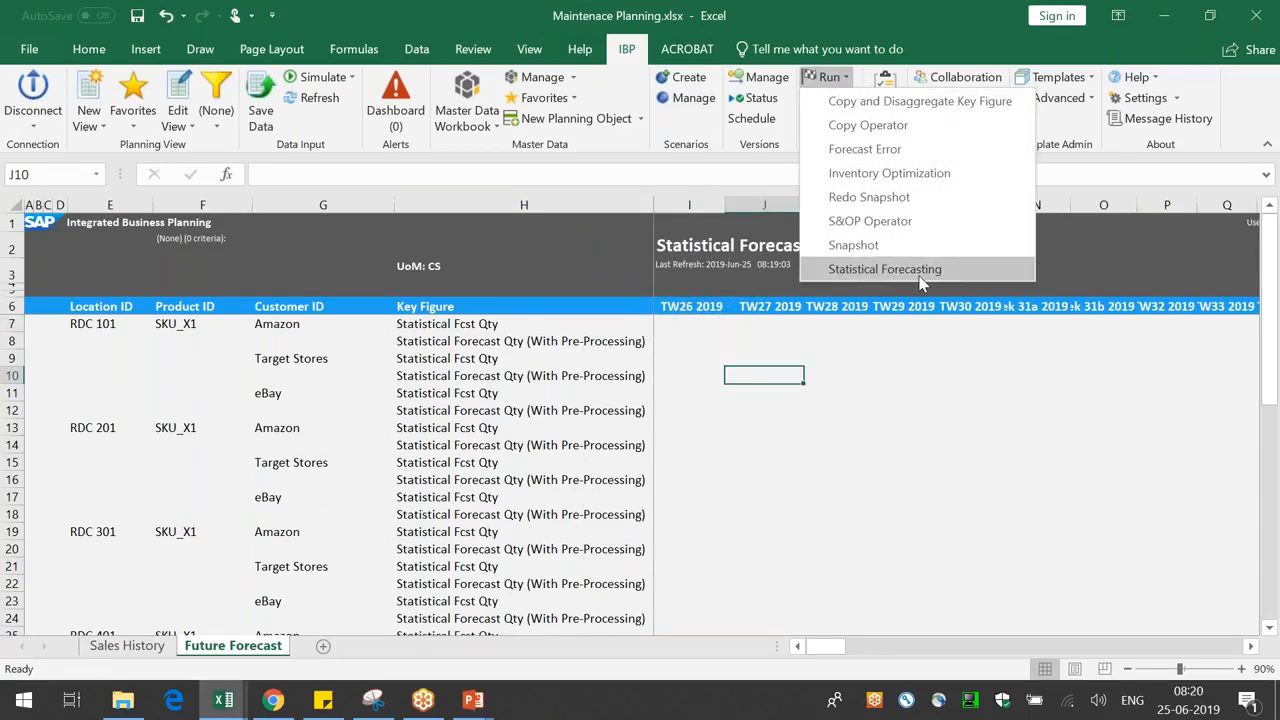
left_click(884, 269)
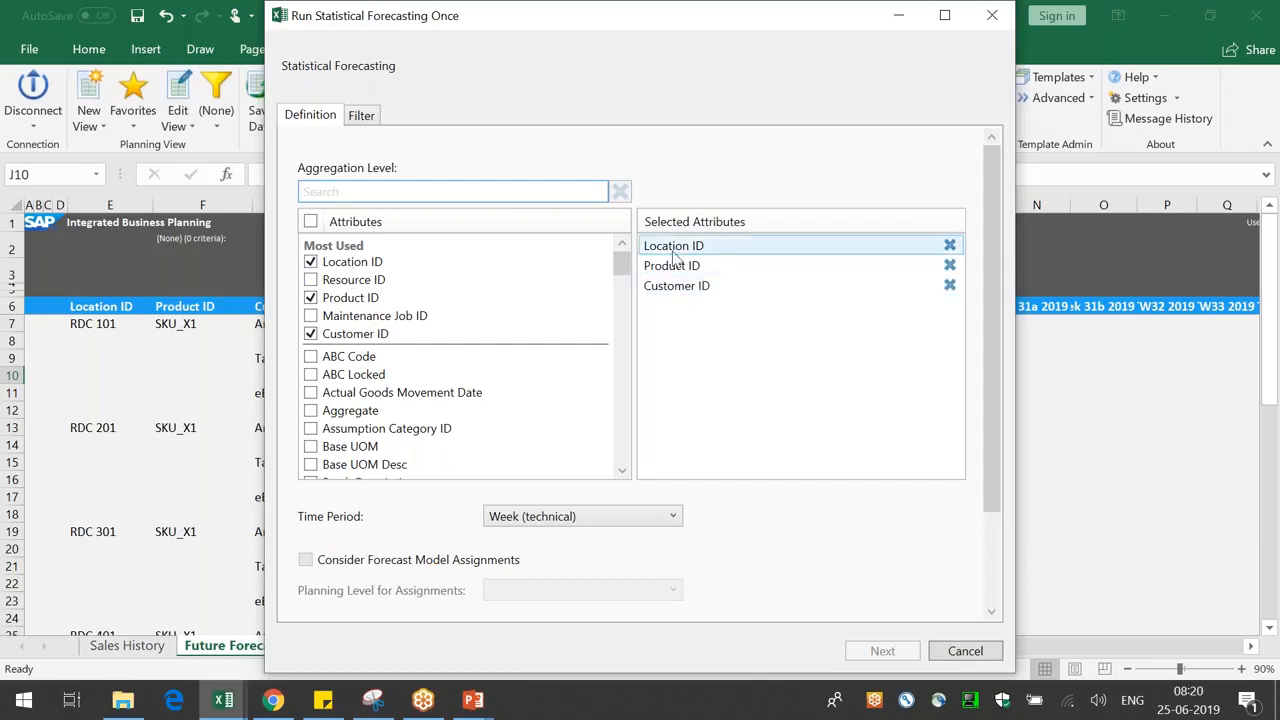
scroll(994, 434, "down", 3)
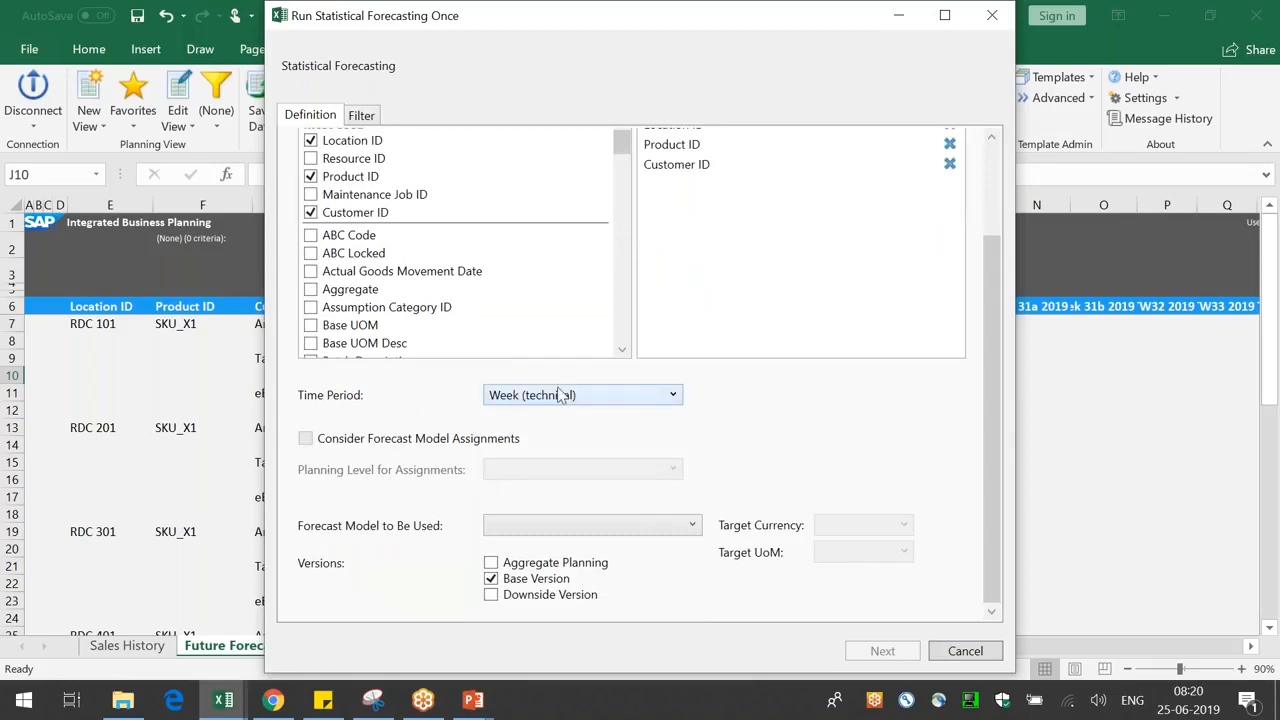
left_click(563, 530)
left_click(634, 404)
left_click(630, 400)
left_click(564, 417)
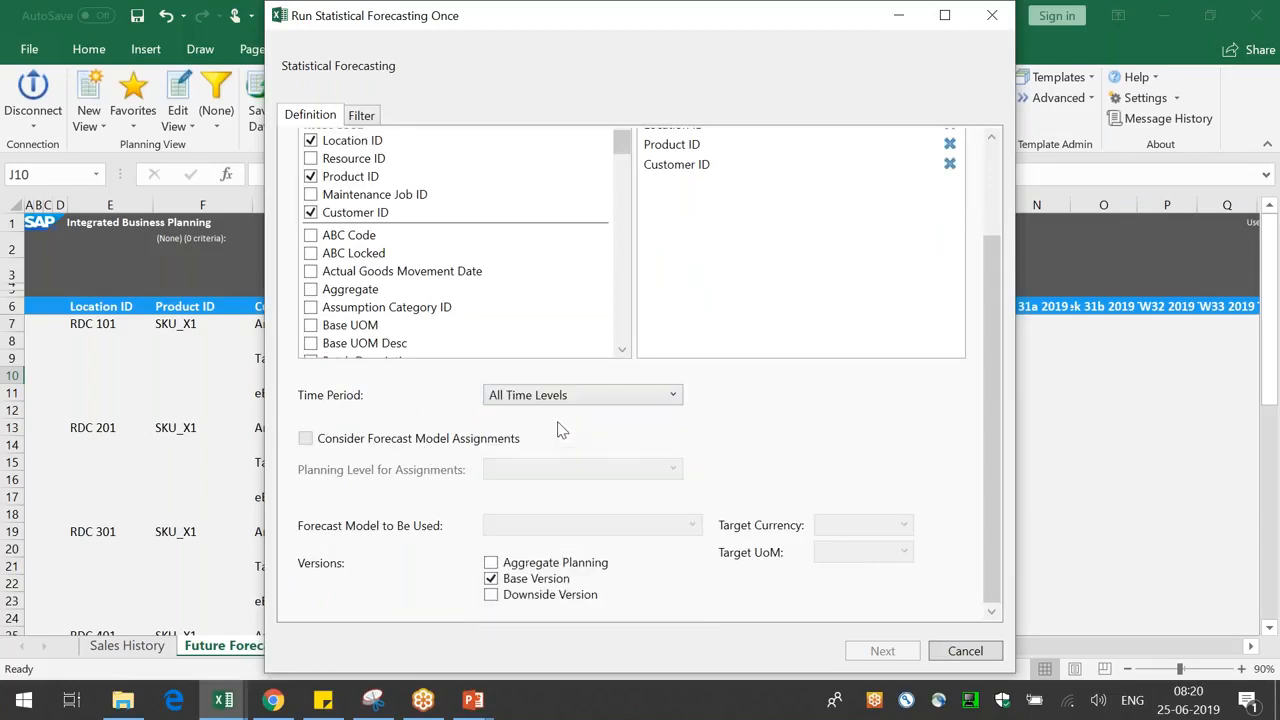
- Choose TestConf2_Forecast_WithoutPrePro as the forecast model for the run and CS as the target UoM
left_click(620, 526)
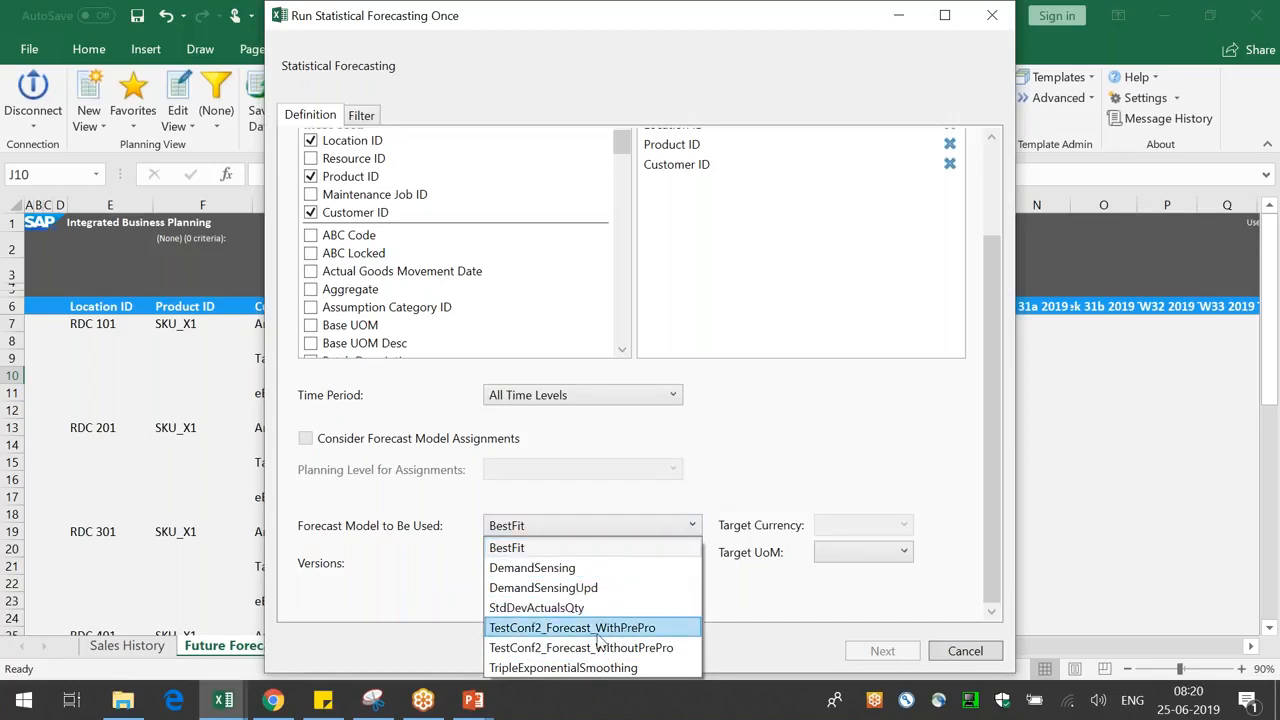
left_click(670, 648)
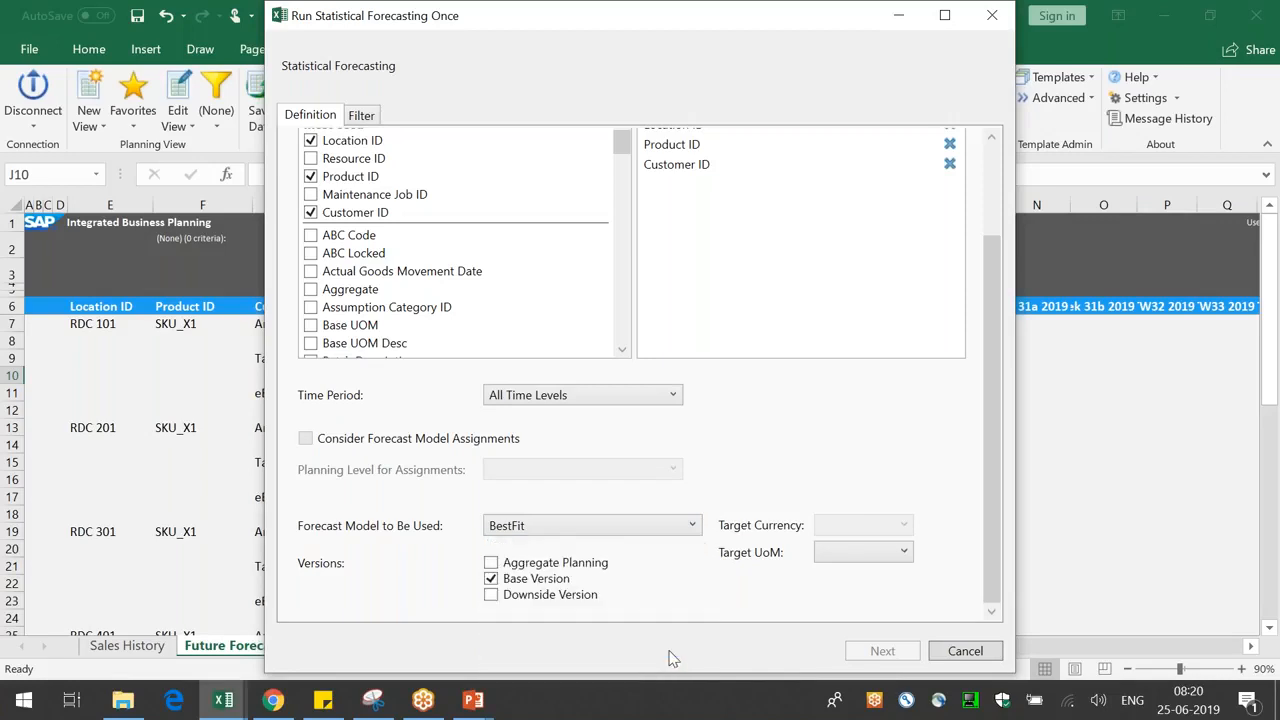
left_click(830, 565)
left_click(828, 573)
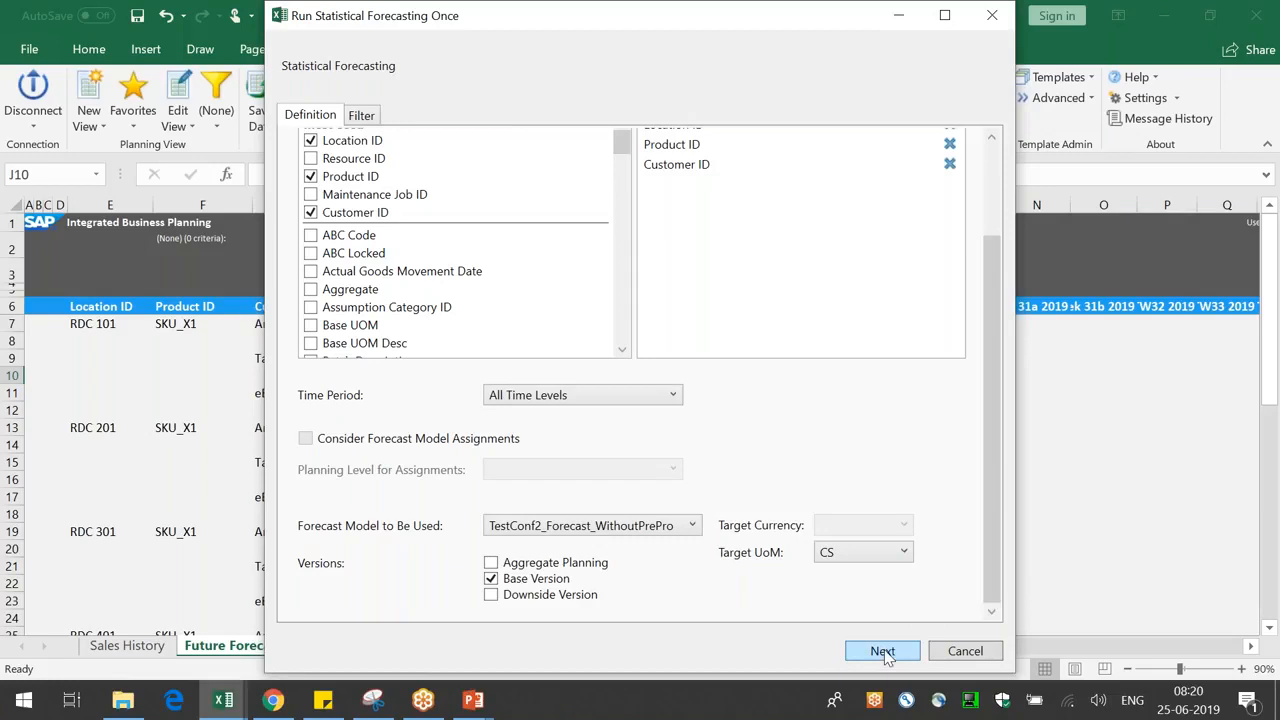
scroll(380, 200, "up", 2)
left_click(370, 122)
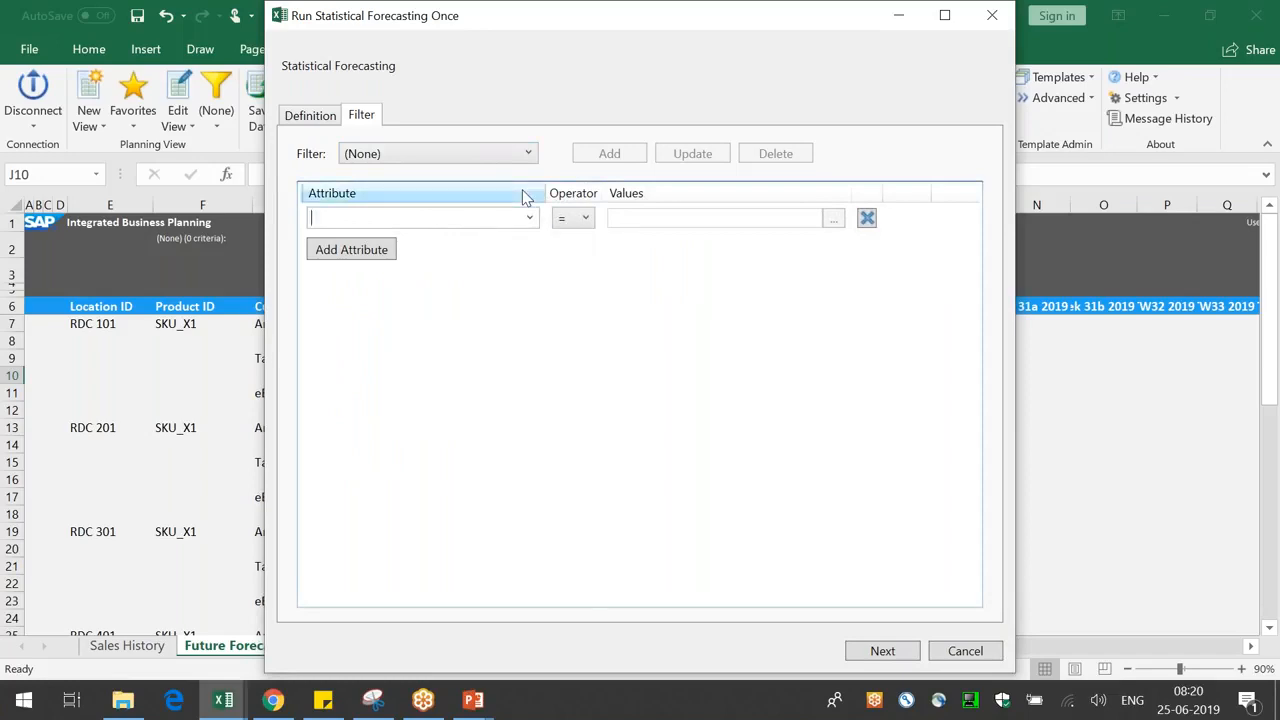
type("Product ID")
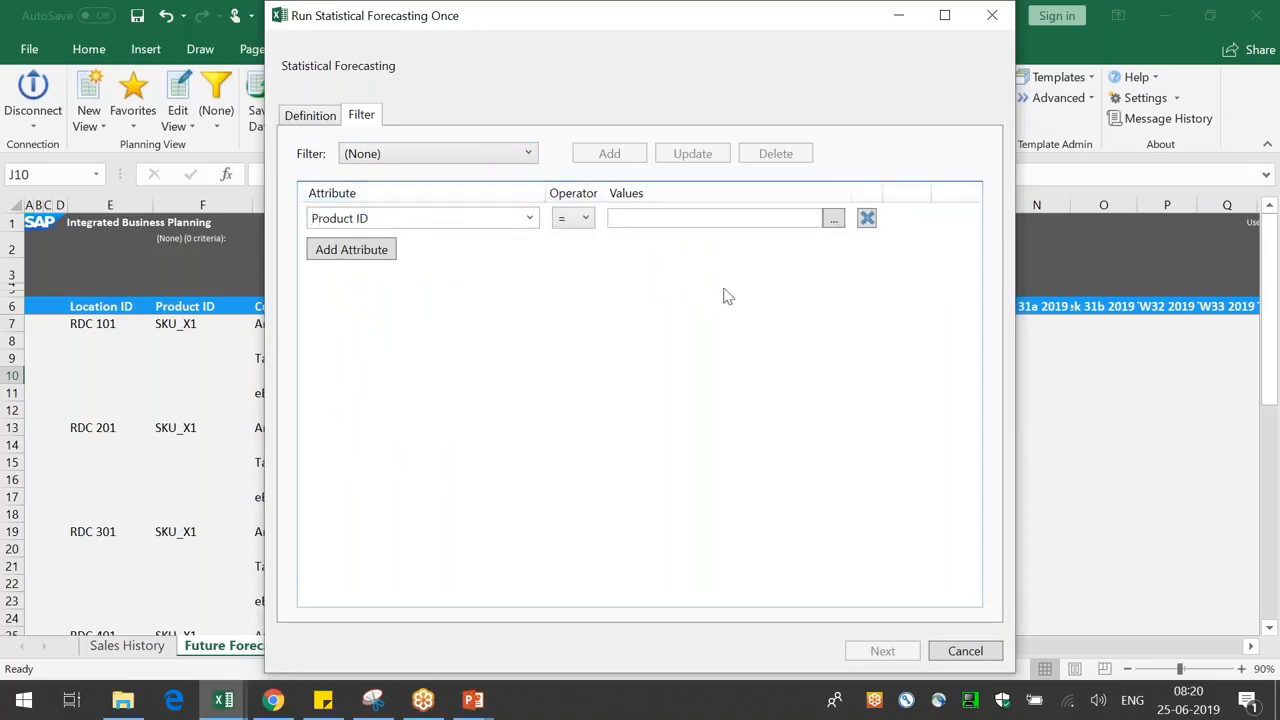
left_click(835, 221)
left_click(336, 208)
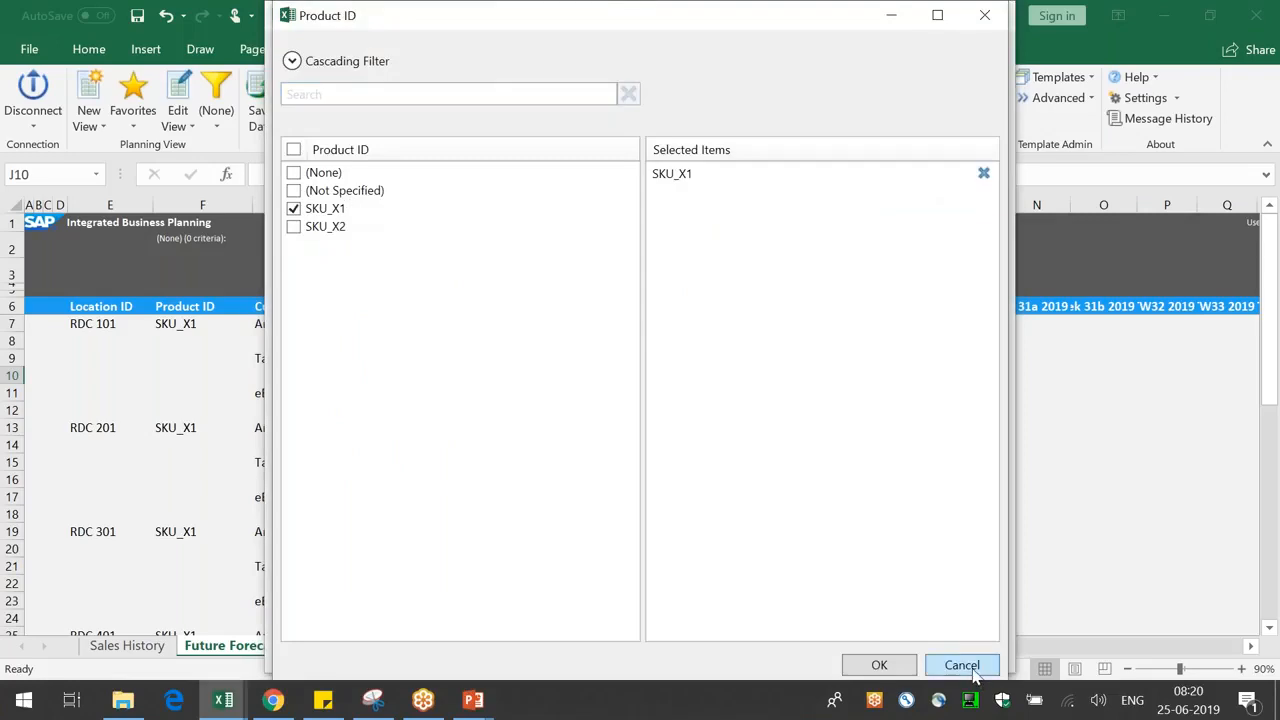
left_click(966, 663)
left_click(867, 218)
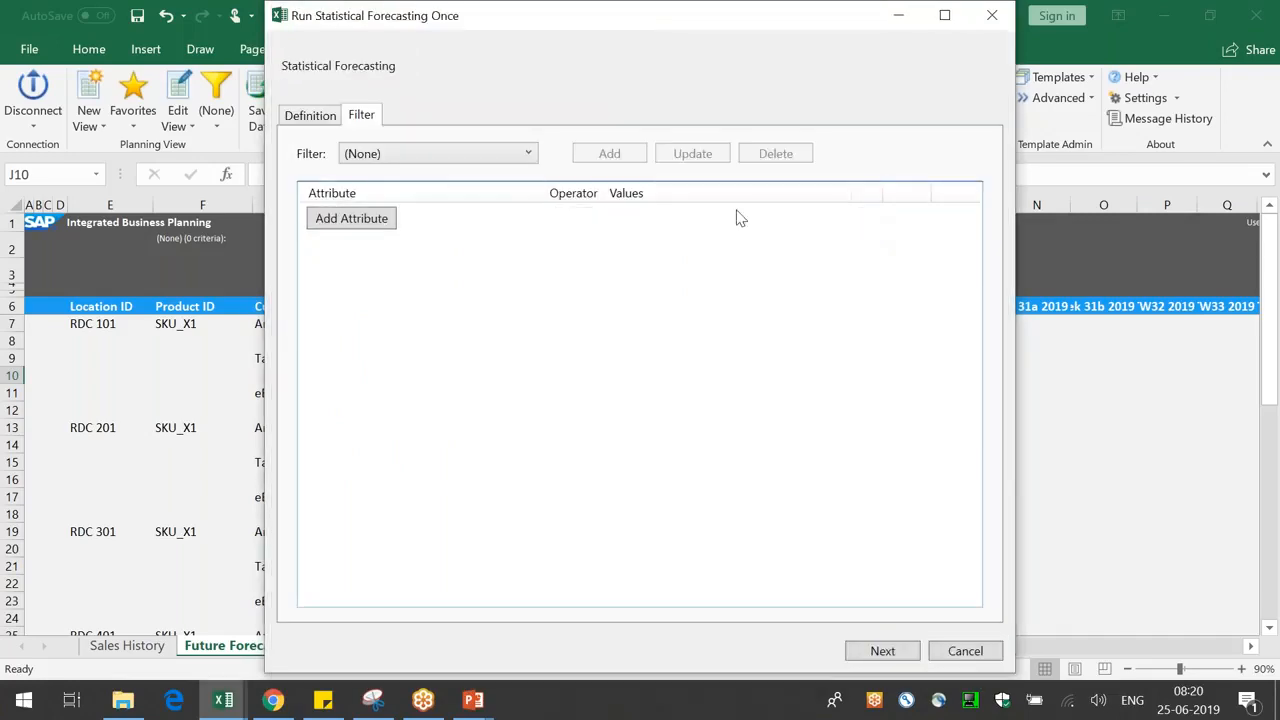
left_click(420, 155)
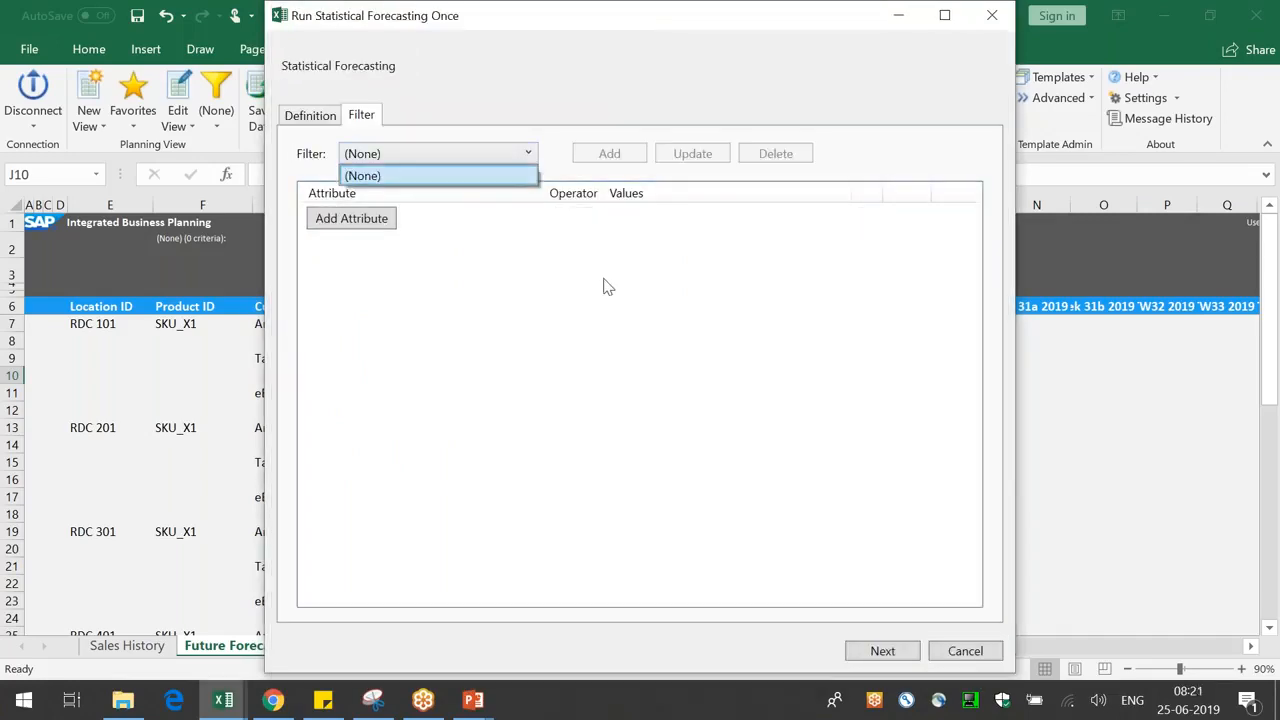
left_click(548, 268)
- Run Statistical Forecasting for the Base Version without a filter and acknowledge the scheduled job
left_click(312, 116)
left_click(882, 651)
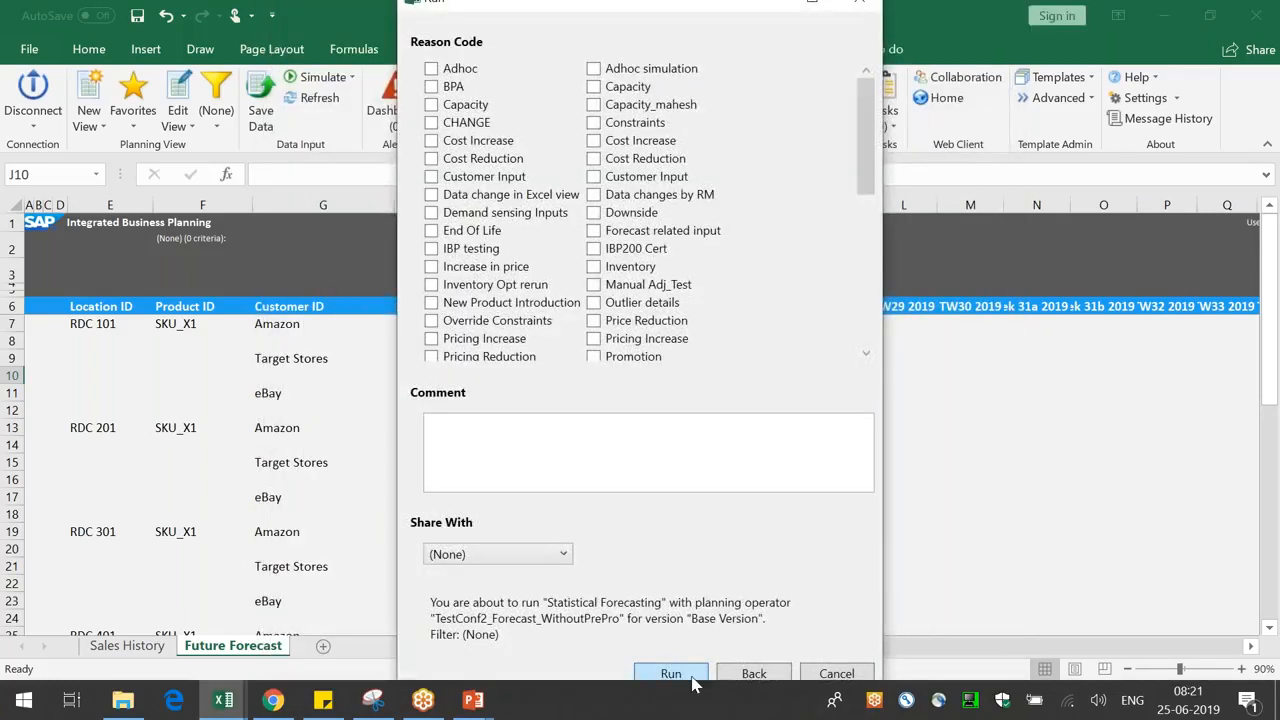
left_click(697, 679)
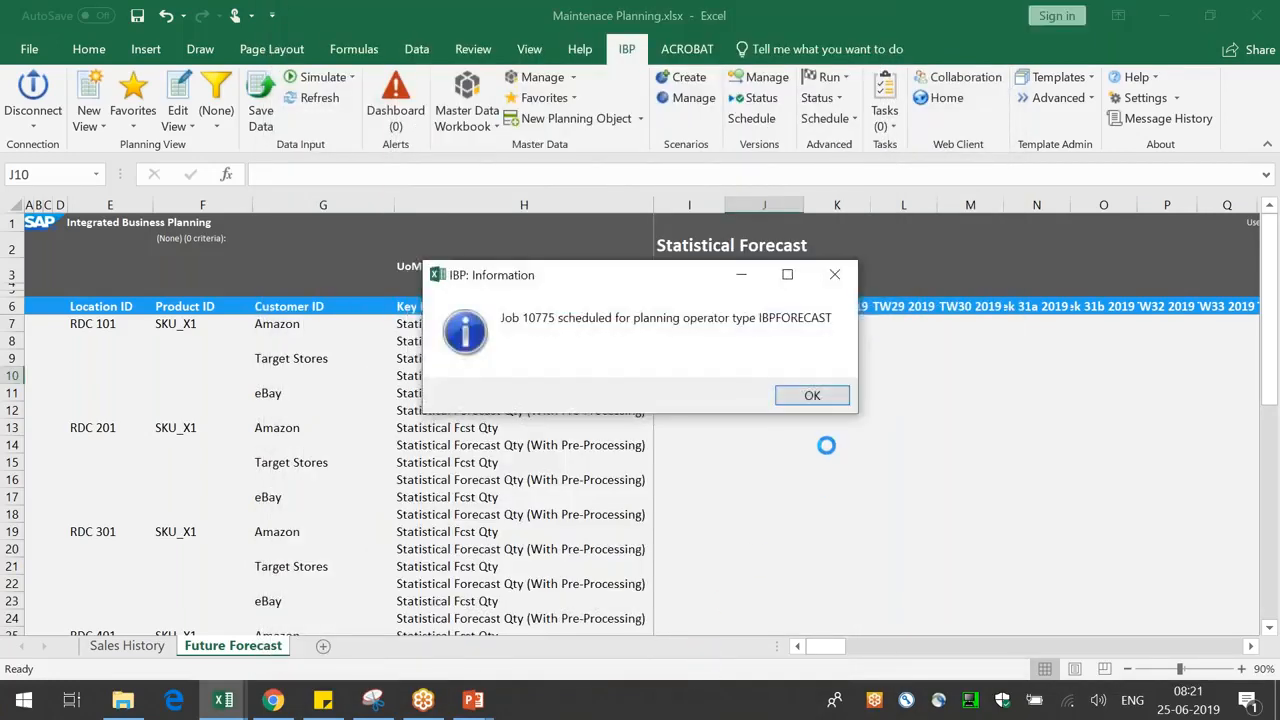
left_click(810, 396)
- Check the Statistical Forecasting job status in a maximized window, refreshing it until the run is finished
left_click(820, 97)
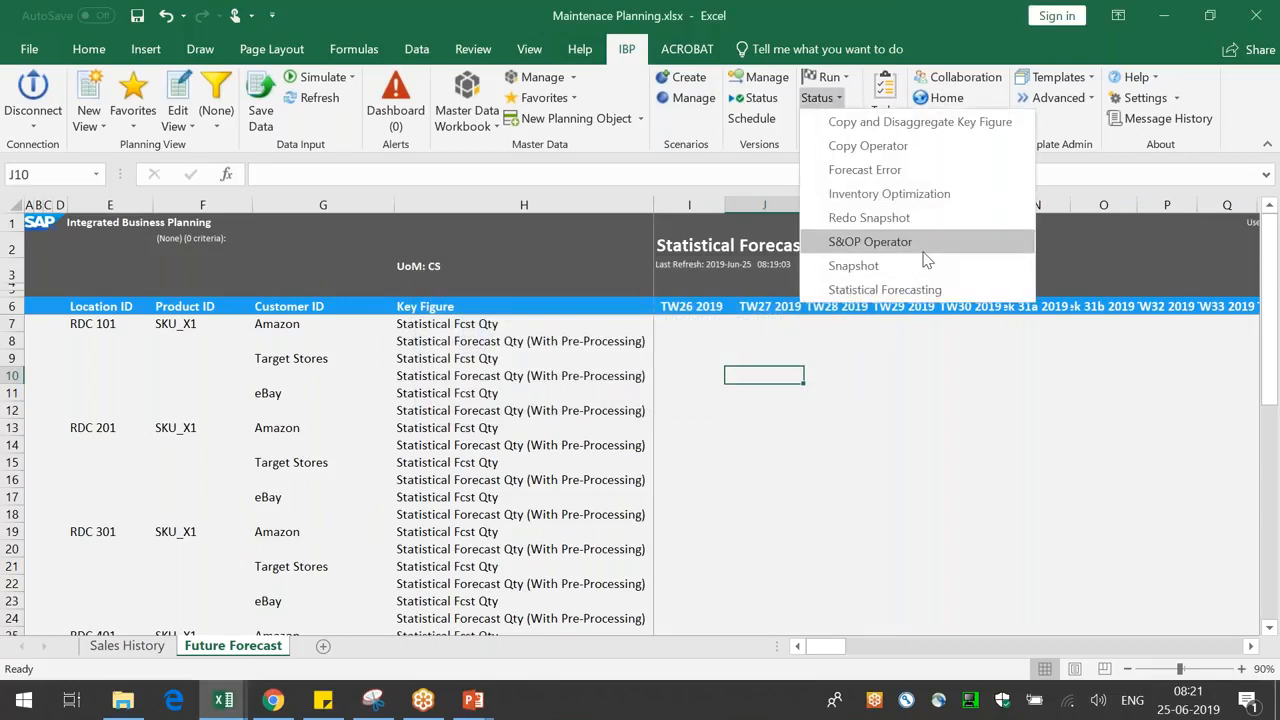
left_click(960, 293)
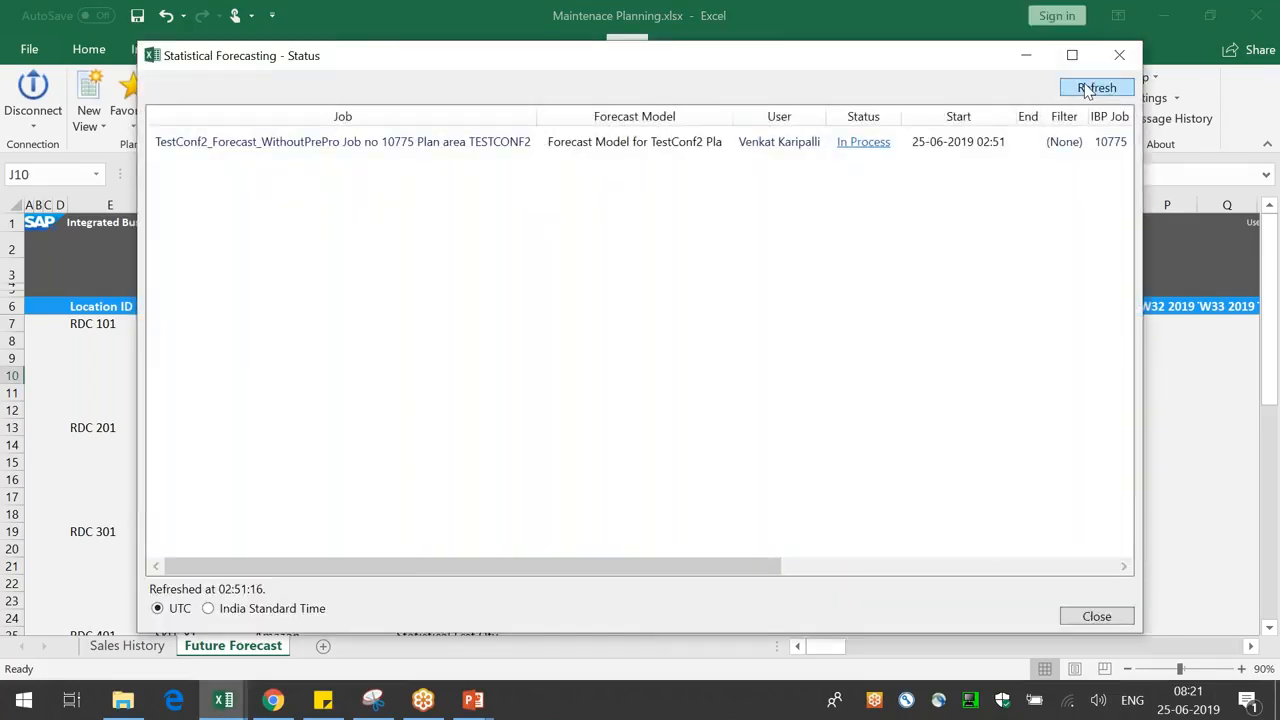
left_click(1087, 90)
left_click(1069, 91)
left_click(1112, 93)
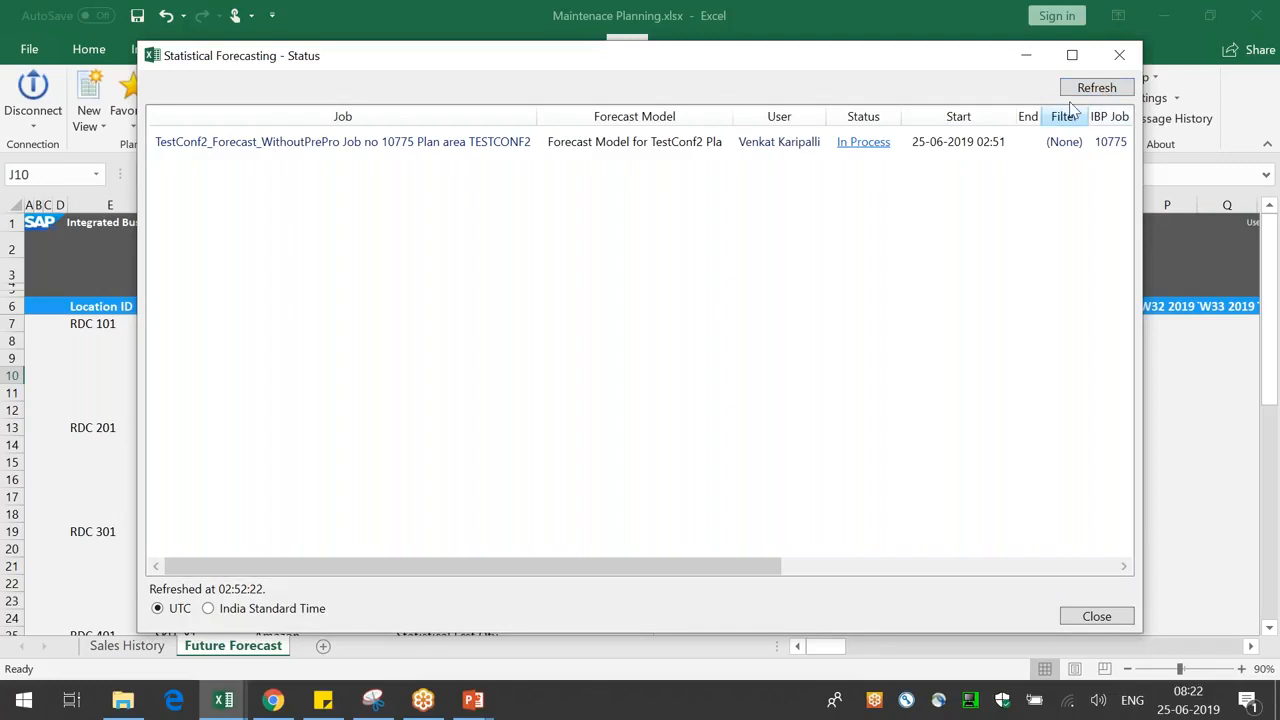
left_click(1071, 55)
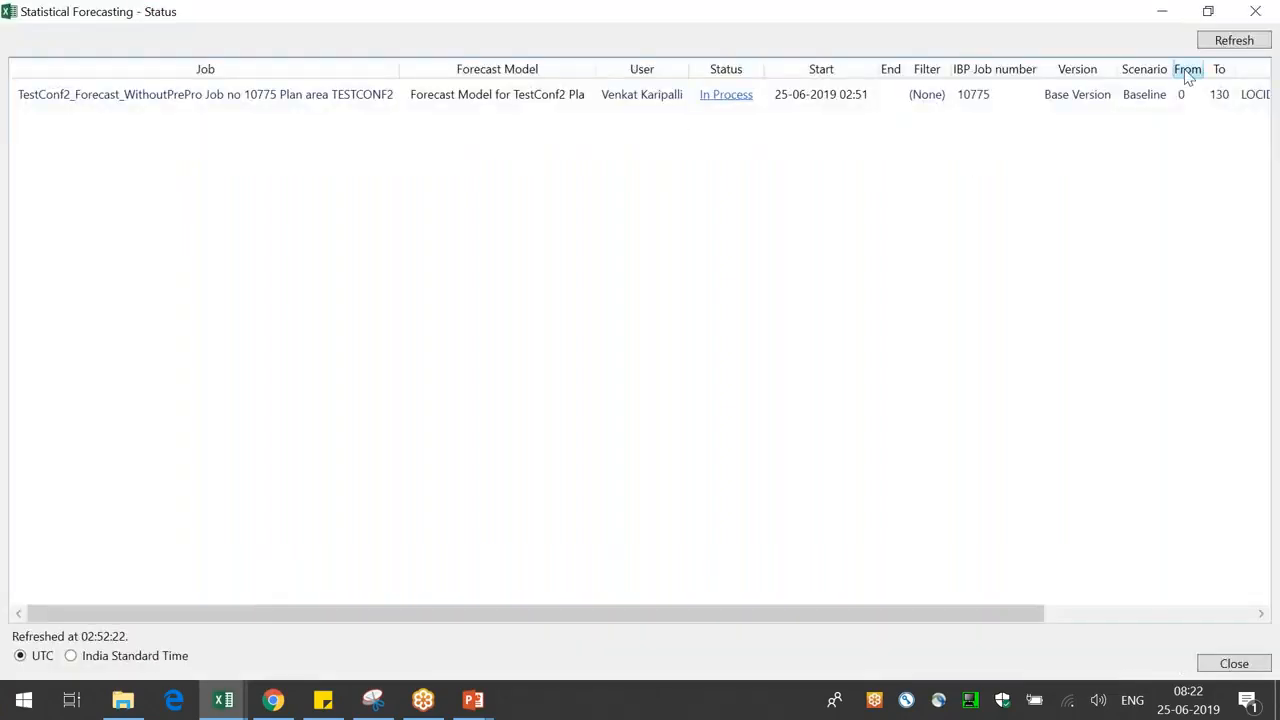
left_click(1220, 42)
left_click(1231, 38)
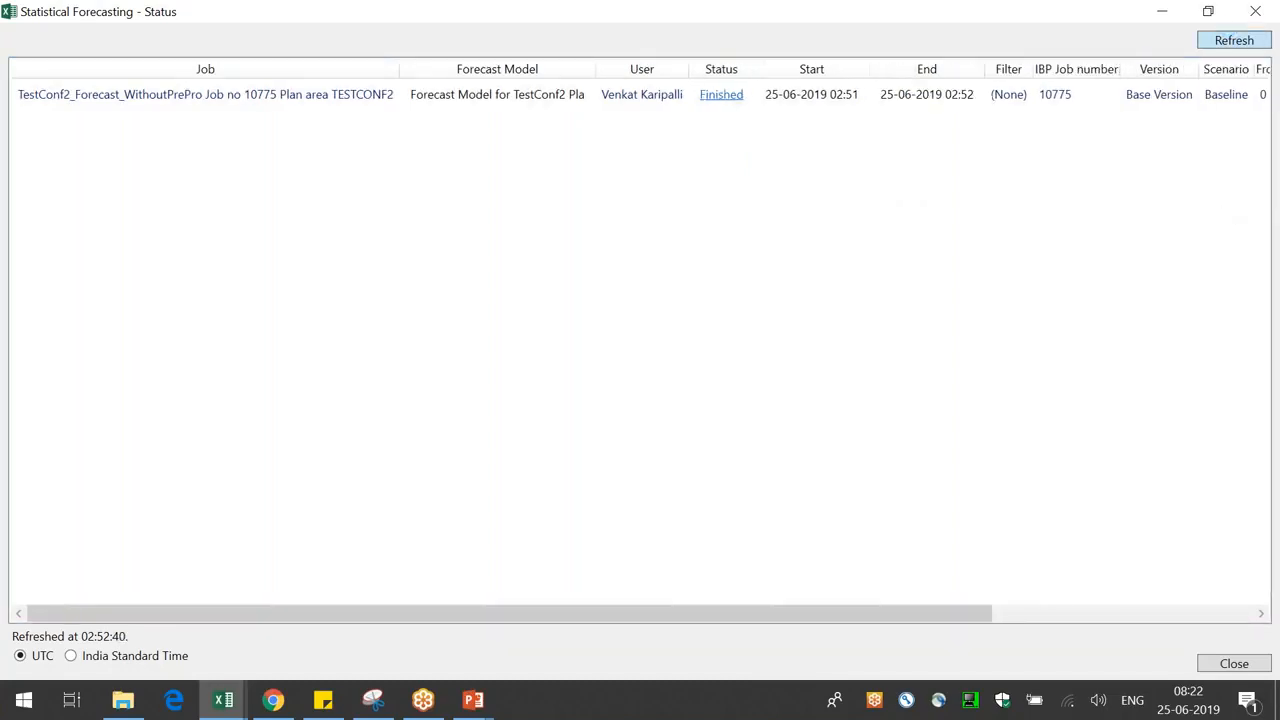
- Review the forecast job's message log in the IBP Messages workbook and close it without saving
left_click(721, 96)
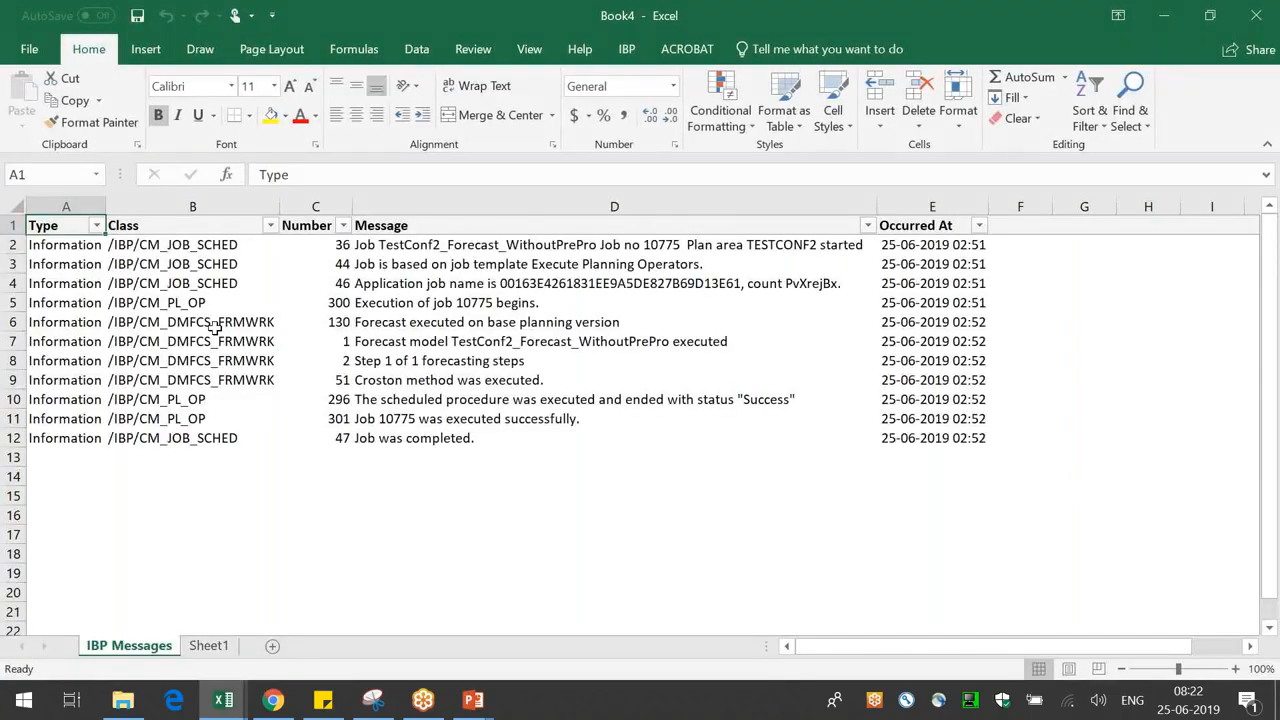
left_click(210, 324)
left_click_drag(66, 250, 491, 457)
left_click(491, 457)
left_click(418, 248)
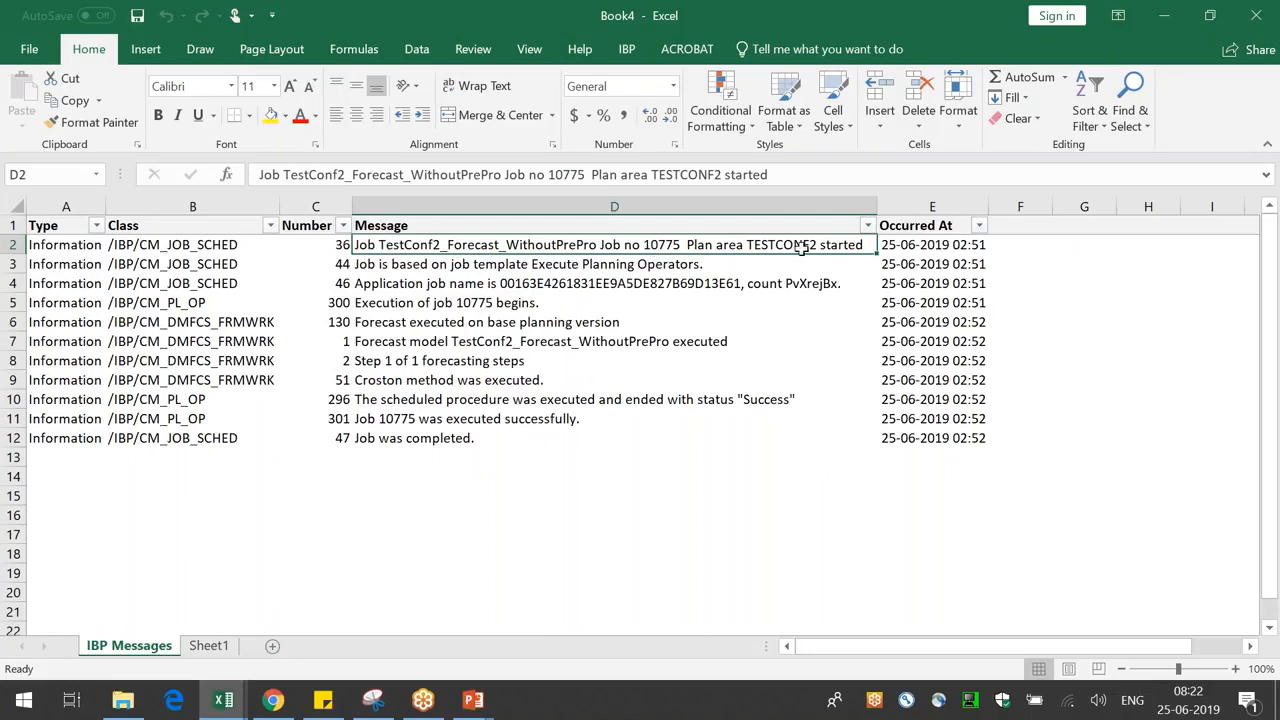
left_click(381, 358)
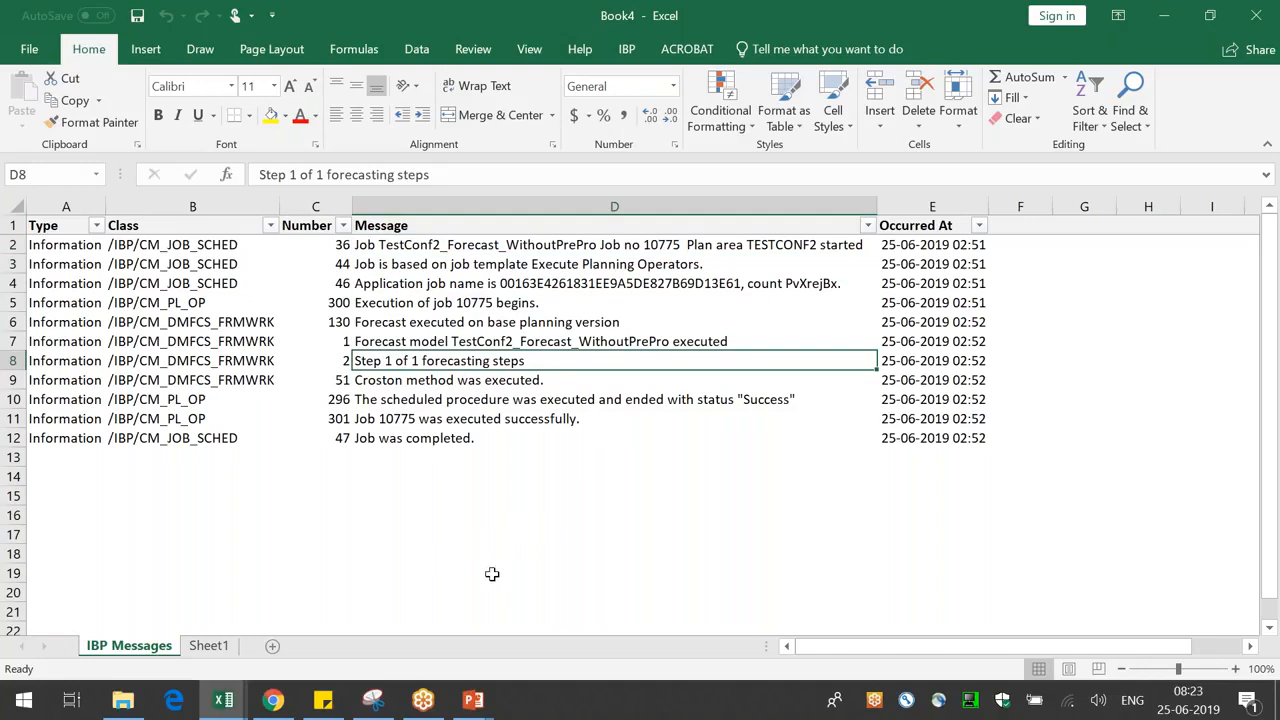
left_click_drag(544, 437, 544, 343)
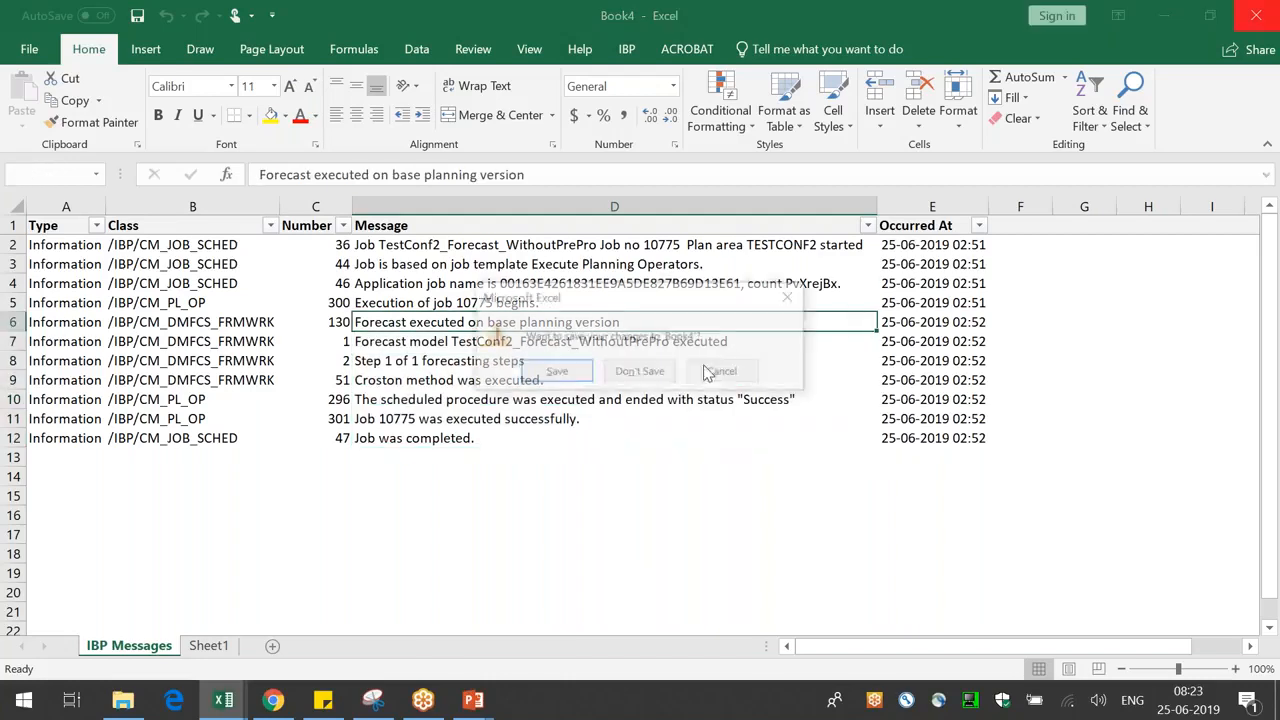
left_click(645, 371)
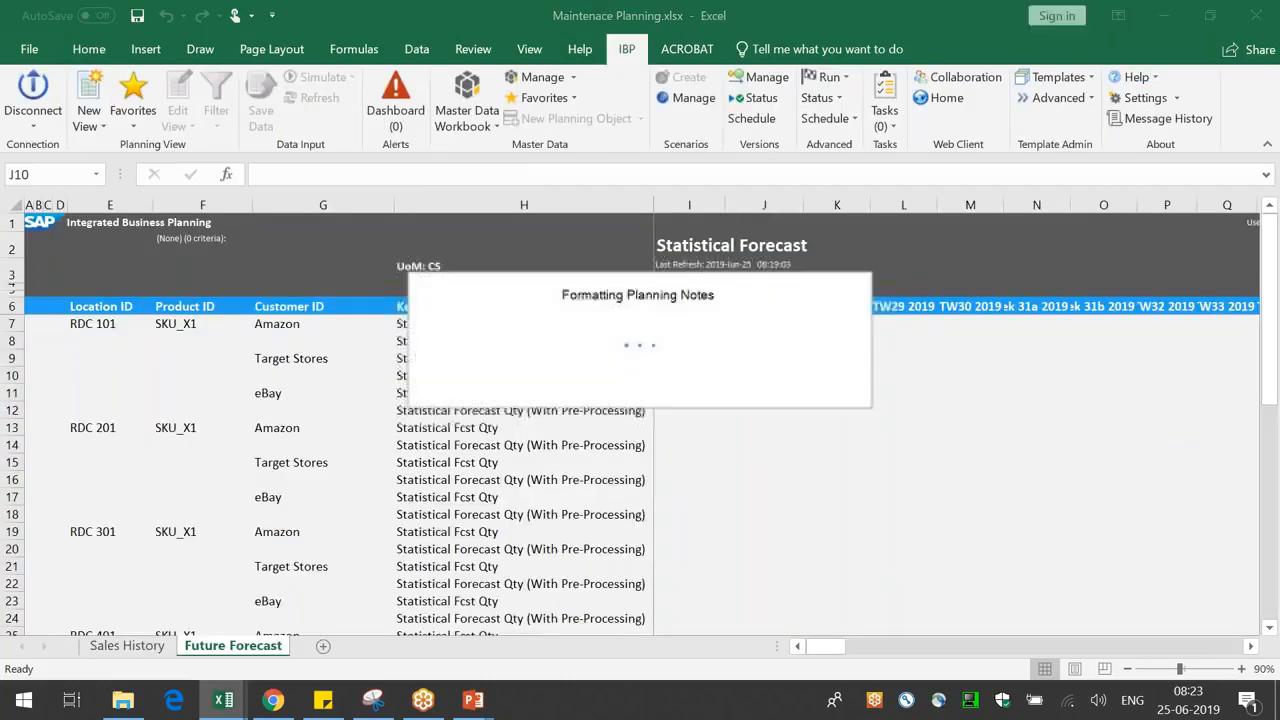
- Refresh the Future Forecast planning view and look through the Statistical Fcst Qty values for all locations and customers
left_click(834, 515)
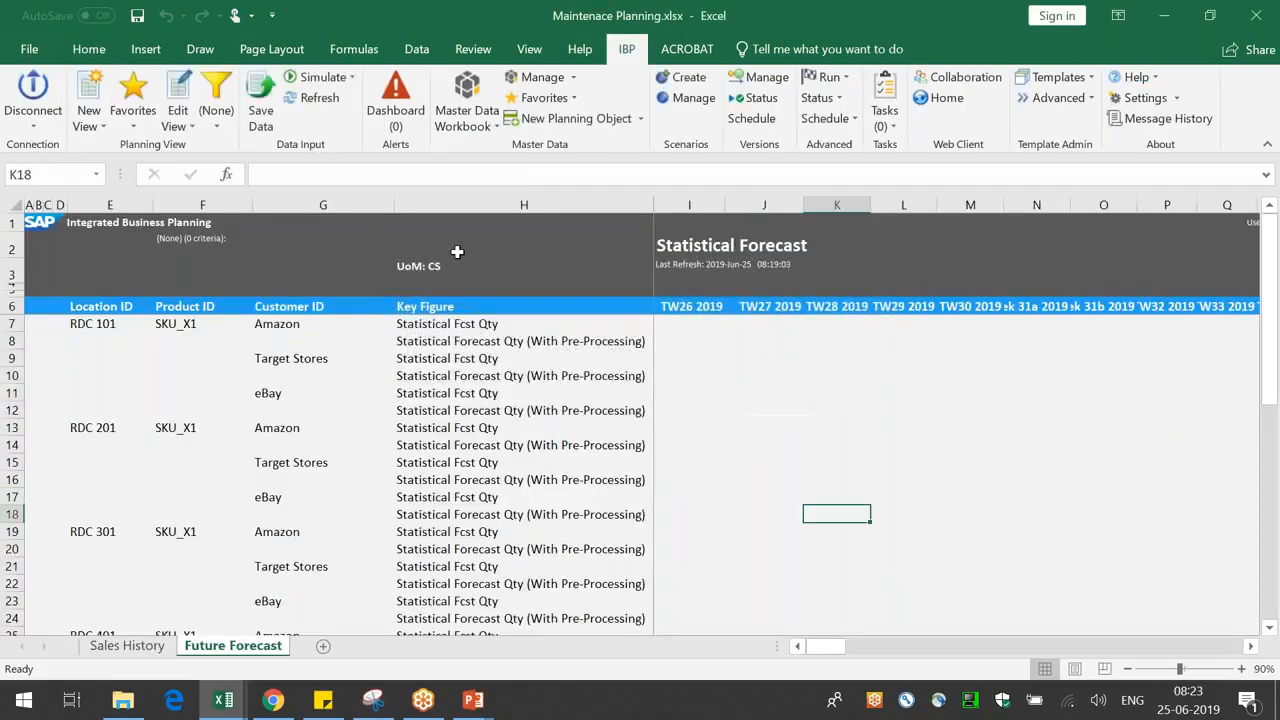
left_click(314, 97)
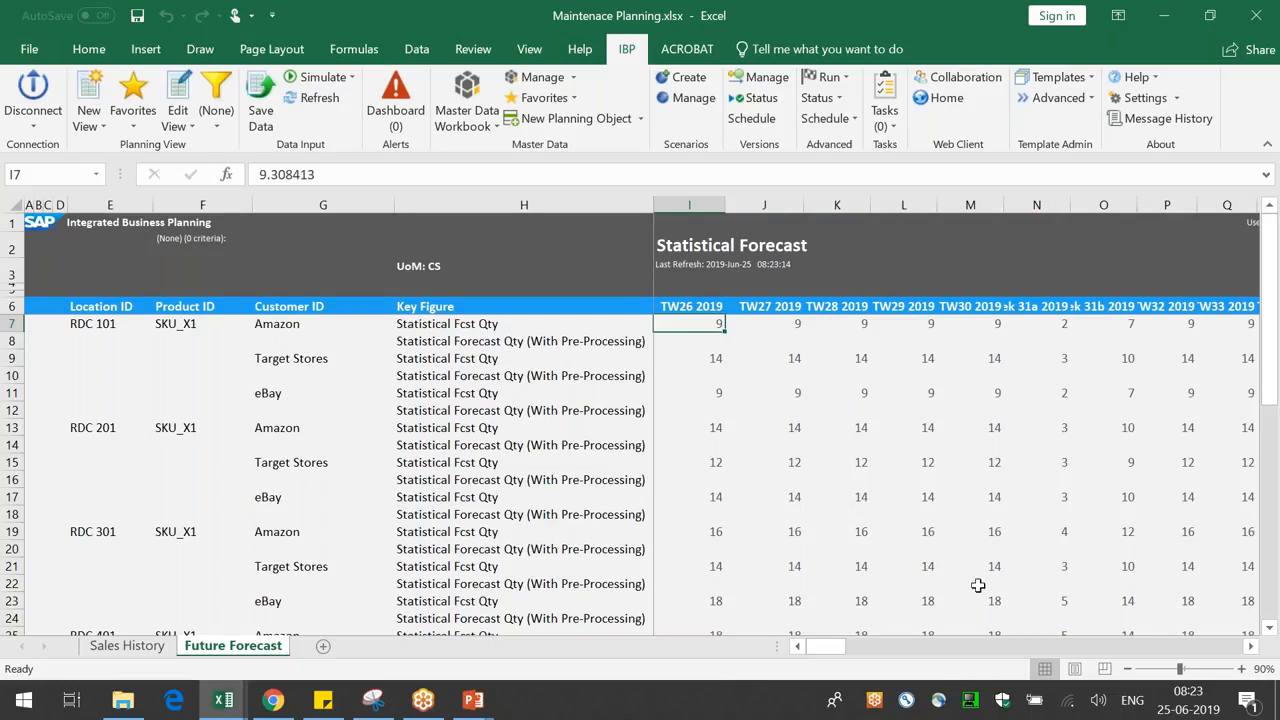
scroll(863, 604, "down", 5)
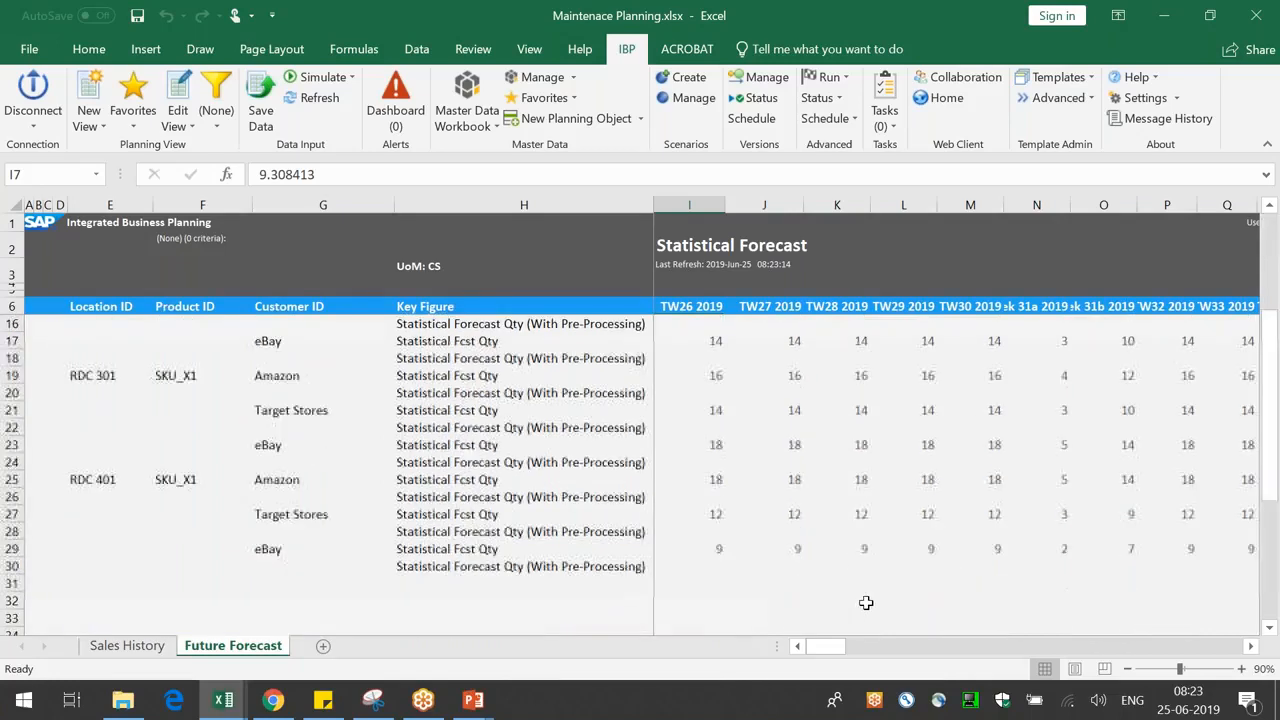
scroll(865, 604, "up", 5)
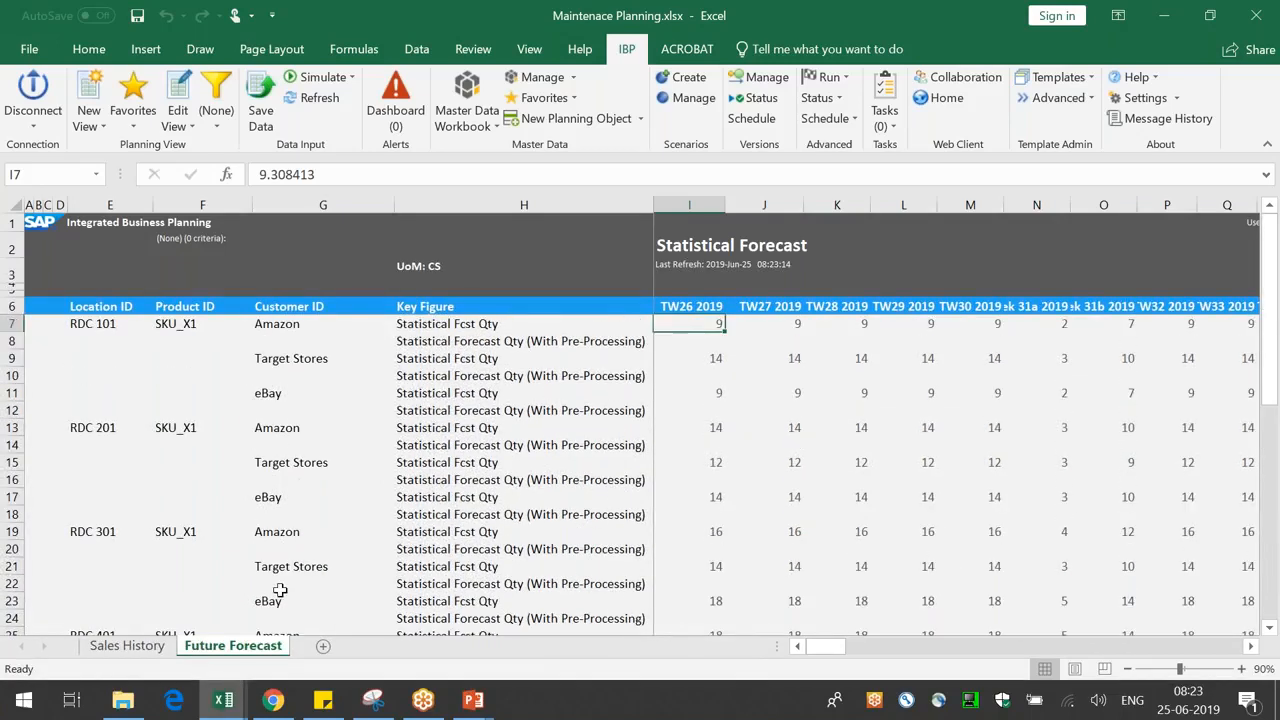
- Compare the forecast with the Actuals Qty values in the Sales History sheet and return to Future Forecast
left_click(127, 645)
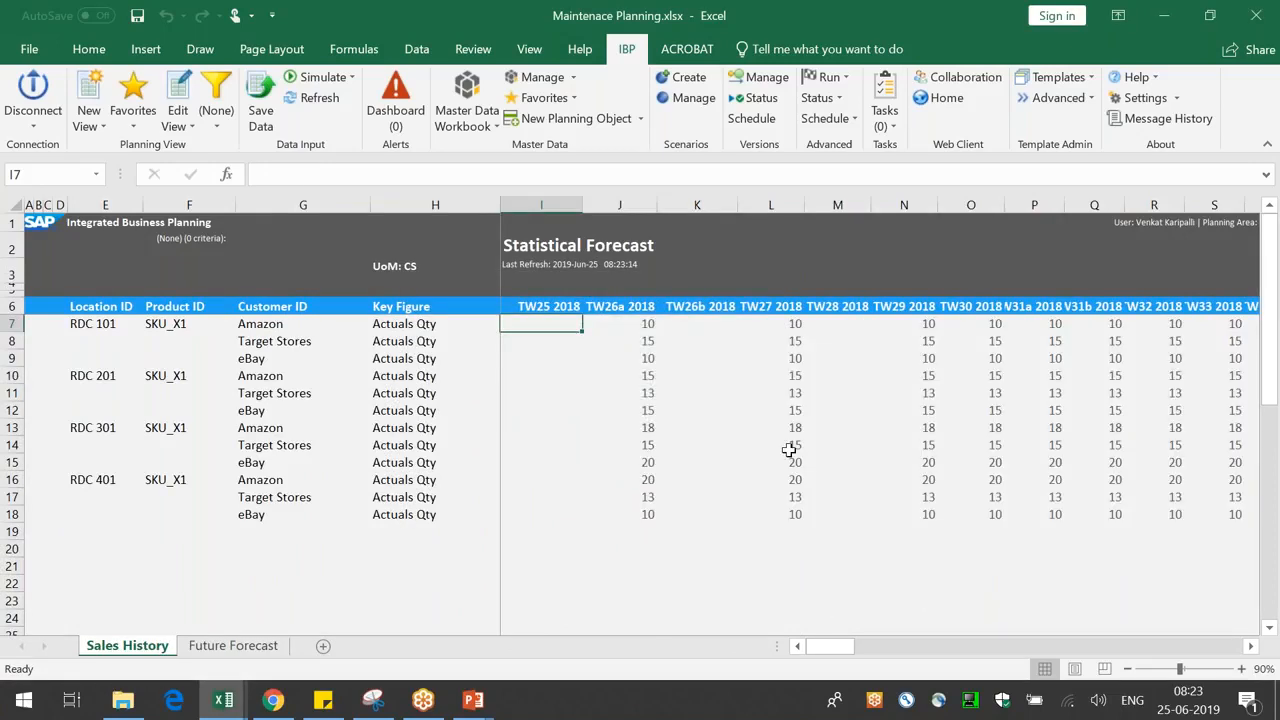
left_click_drag(978, 324, 1098, 325)
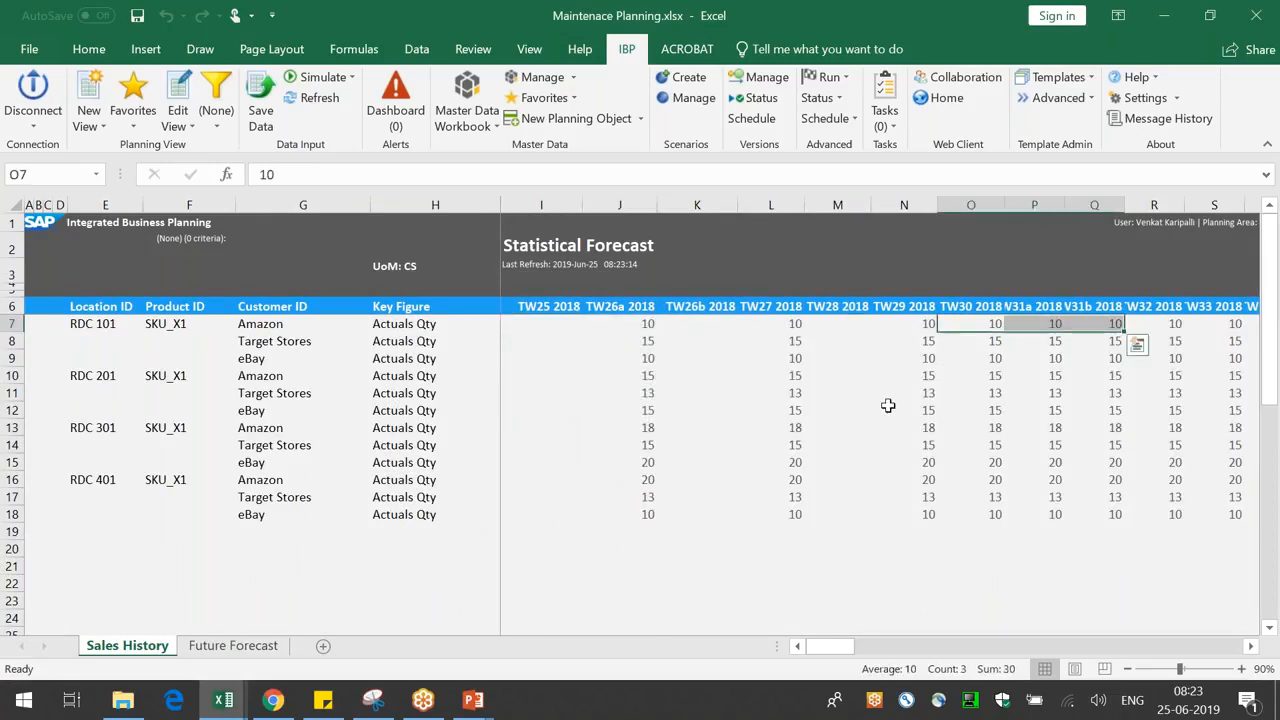
left_click(233, 645)
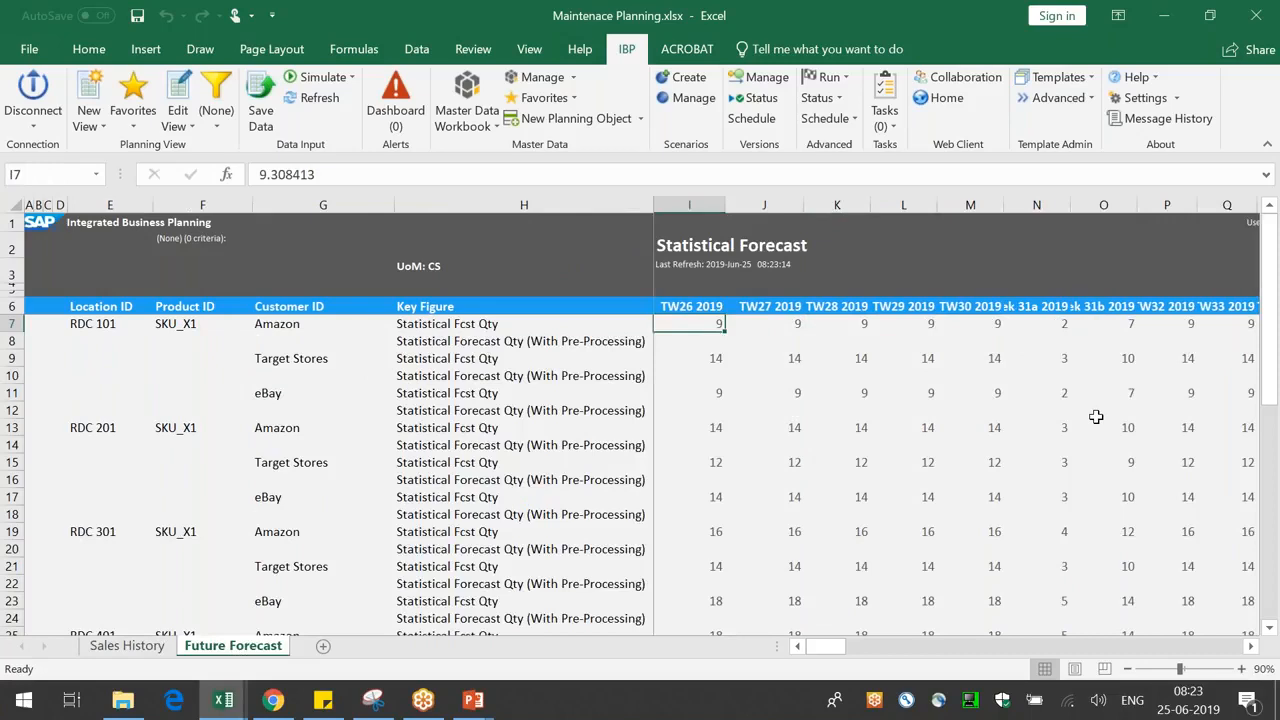
- Widen the Week 31a and 31b columns and narrow the Product ID and Customer ID columns in Future Forecast
left_click_drag(1072, 211, 1160, 204)
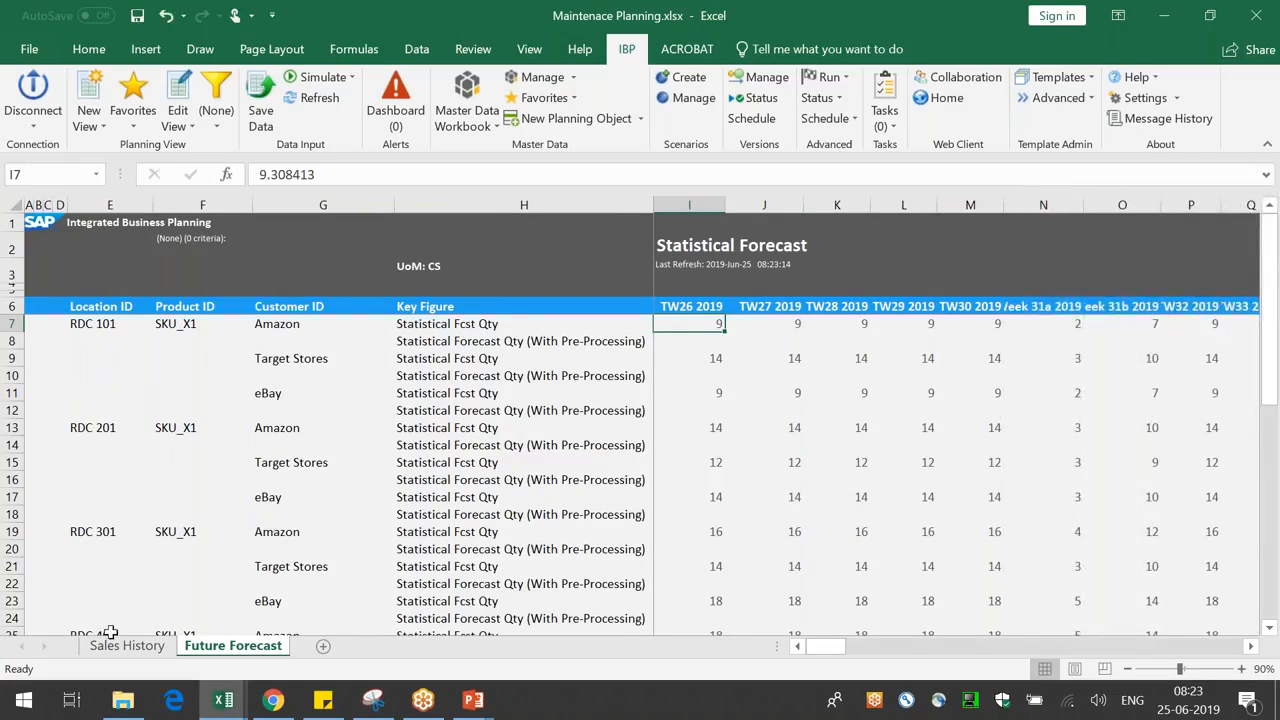
left_click(762, 480)
scroll(815, 530, "down", 3)
scroll(818, 556, "down", 1)
scroll(820, 557, "up", 4)
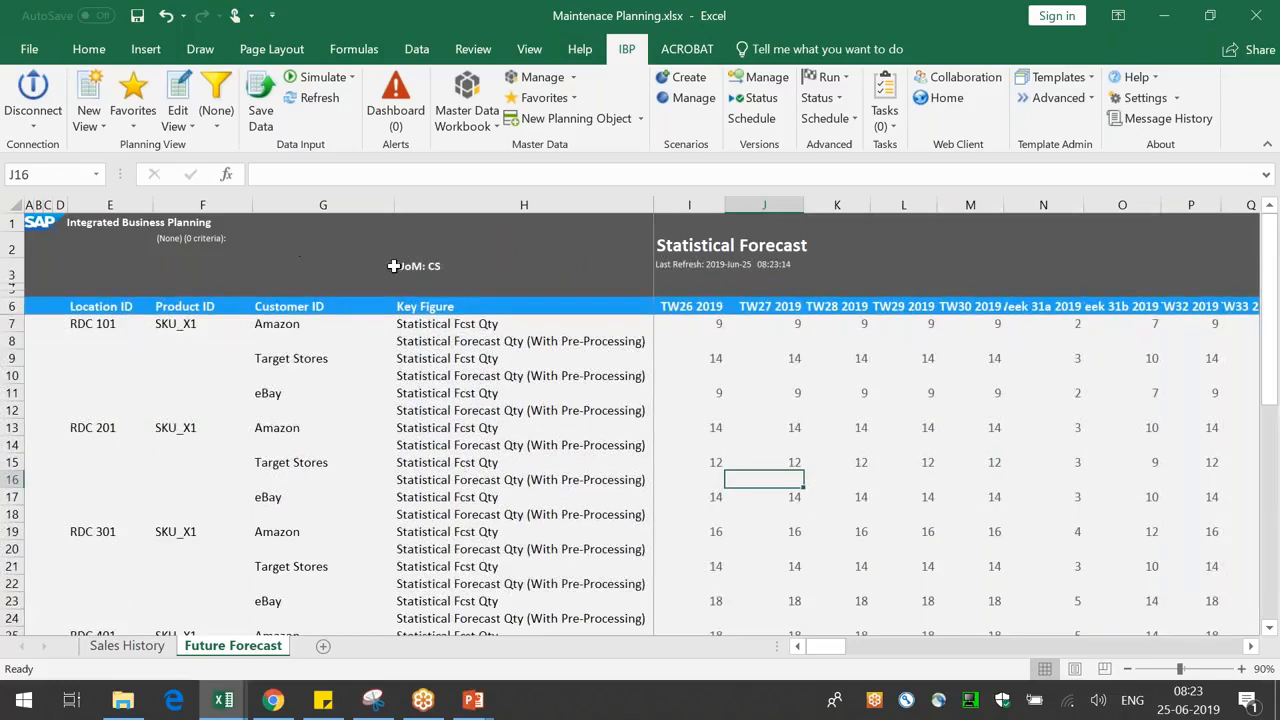
left_click_drag(253, 205, 238, 205)
left_click_drag(380, 206, 344, 206)
left_click(362, 480)
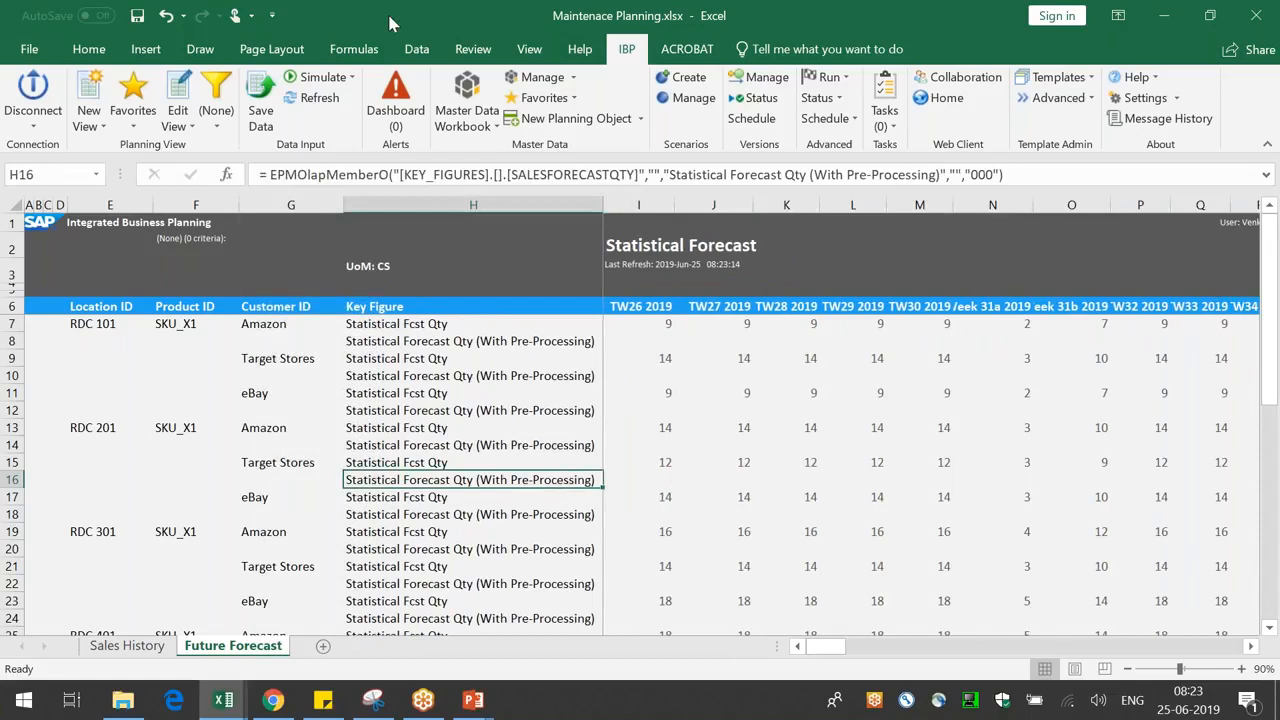
left_click(800, 343)
- Create a master data workbook for the UoM Conversion Factor master data type
left_click(472, 115)
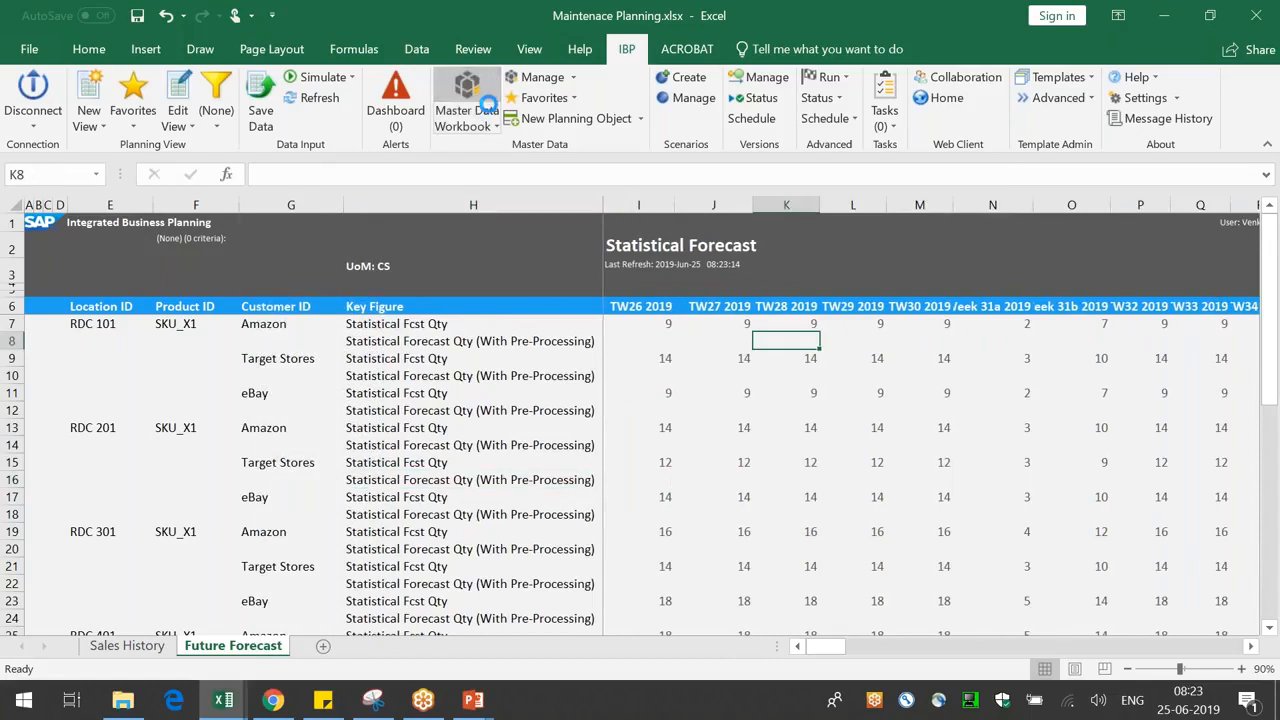
left_click(487, 329)
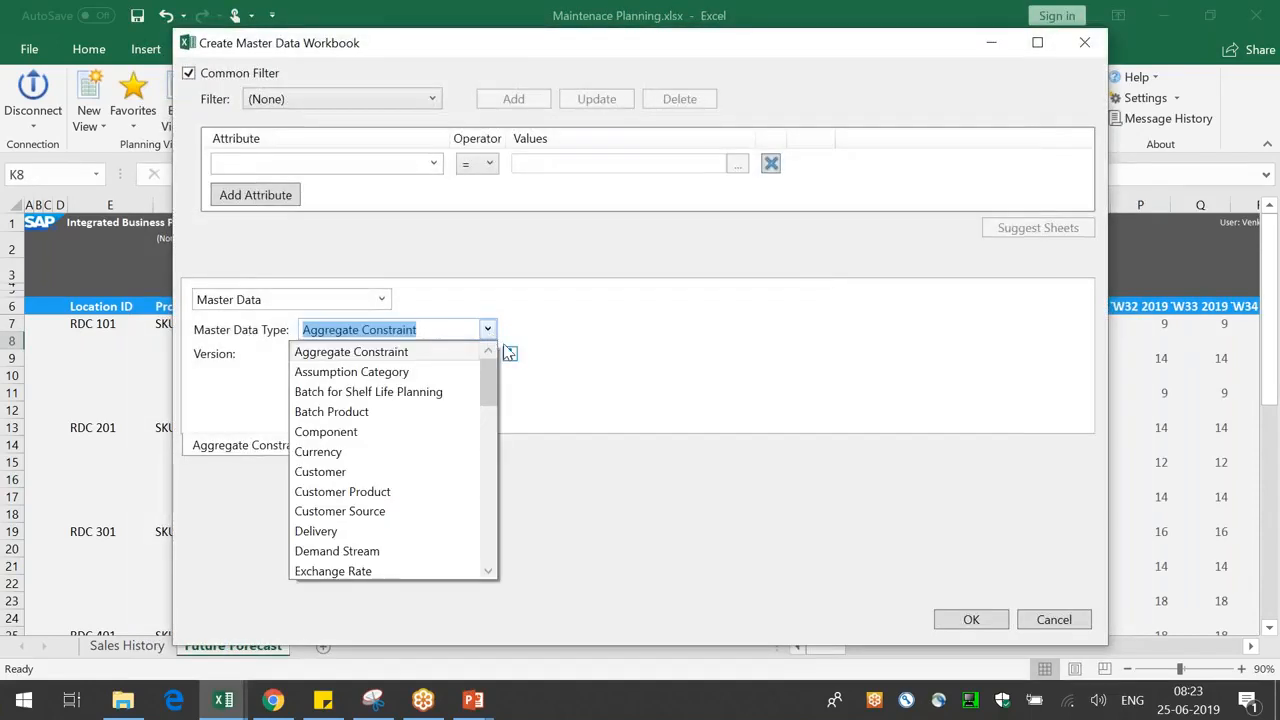
left_click_drag(492, 393, 502, 539)
left_click(391, 532)
left_click(316, 382)
left_click(966, 620)
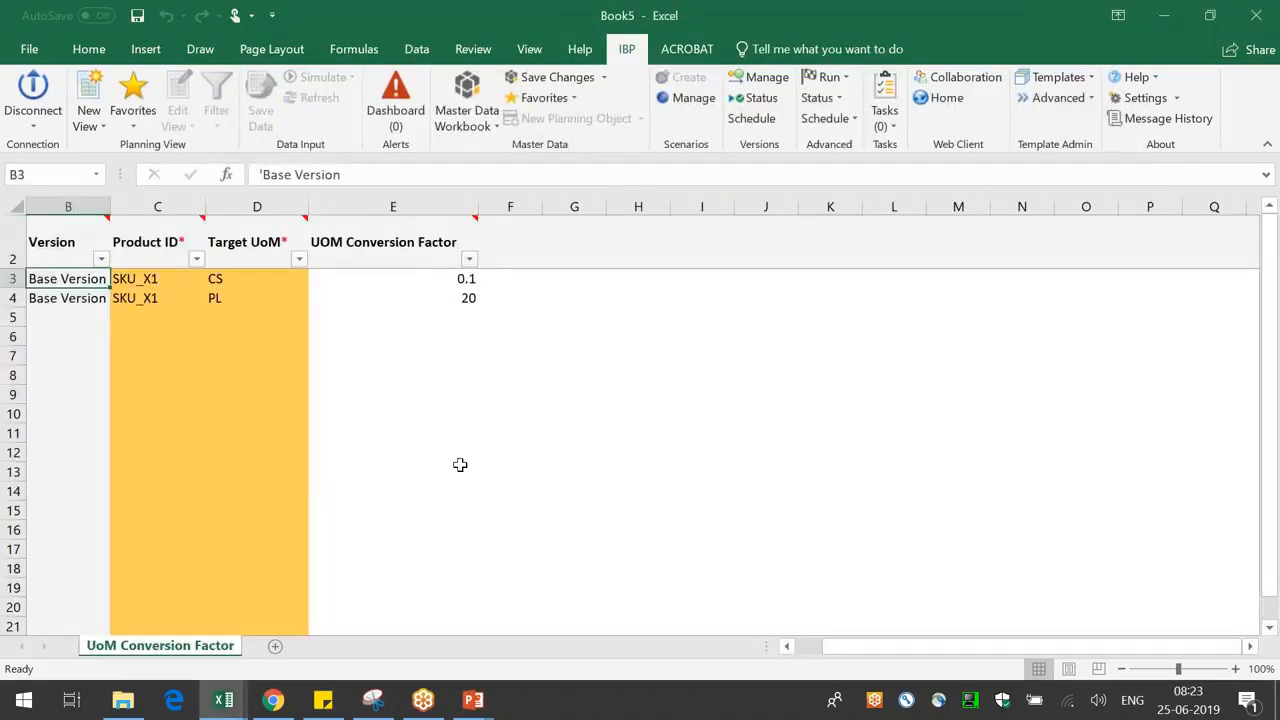
- Add two rows below the existing conversion factors with product IDs SKU_X2 and SKU_X1
left_click_drag(127, 279, 132, 298)
left_click(146, 318)
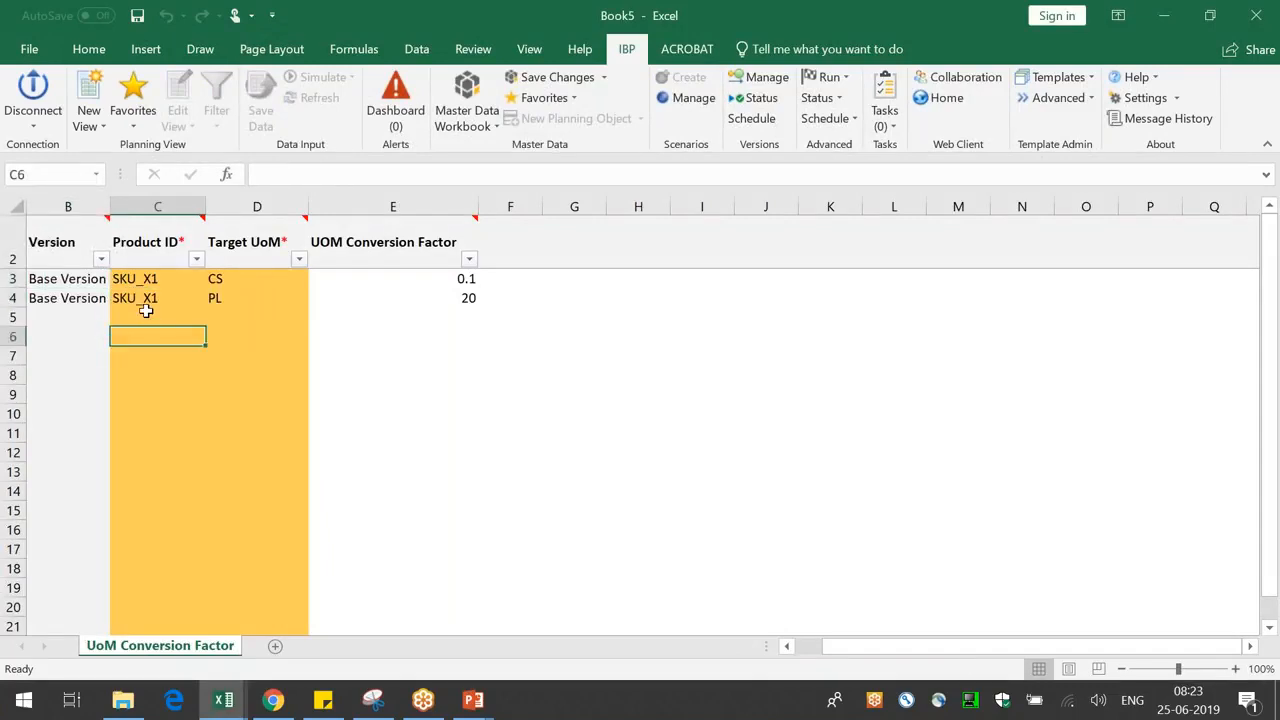
type("SKU_X1")
double_click(173, 316)
key("Return")
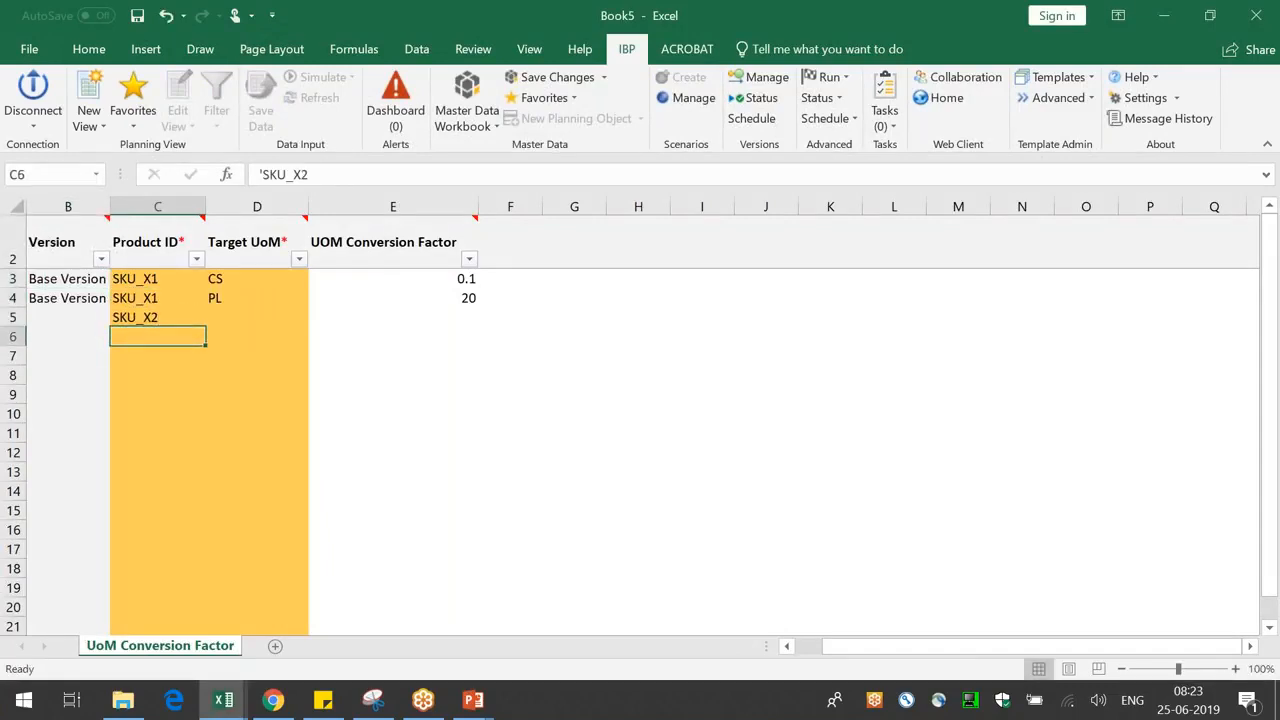
key("ctrl+d")
double_click(172, 336)
key("Return")
key("Up")
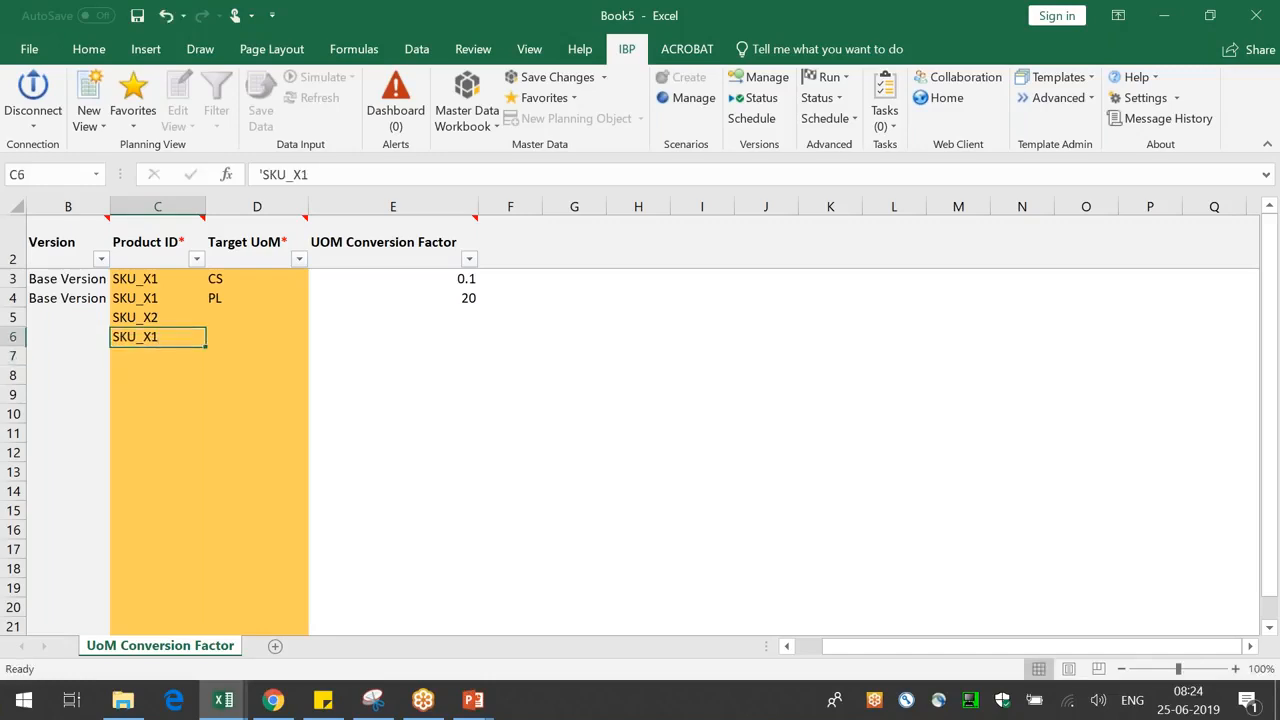
- Set the target UoM to EA for the new SKU_X2 and SKU_X1 rows
key("Right")
key("Up")
type("EA")
key("Return")
key("ctrl+d")
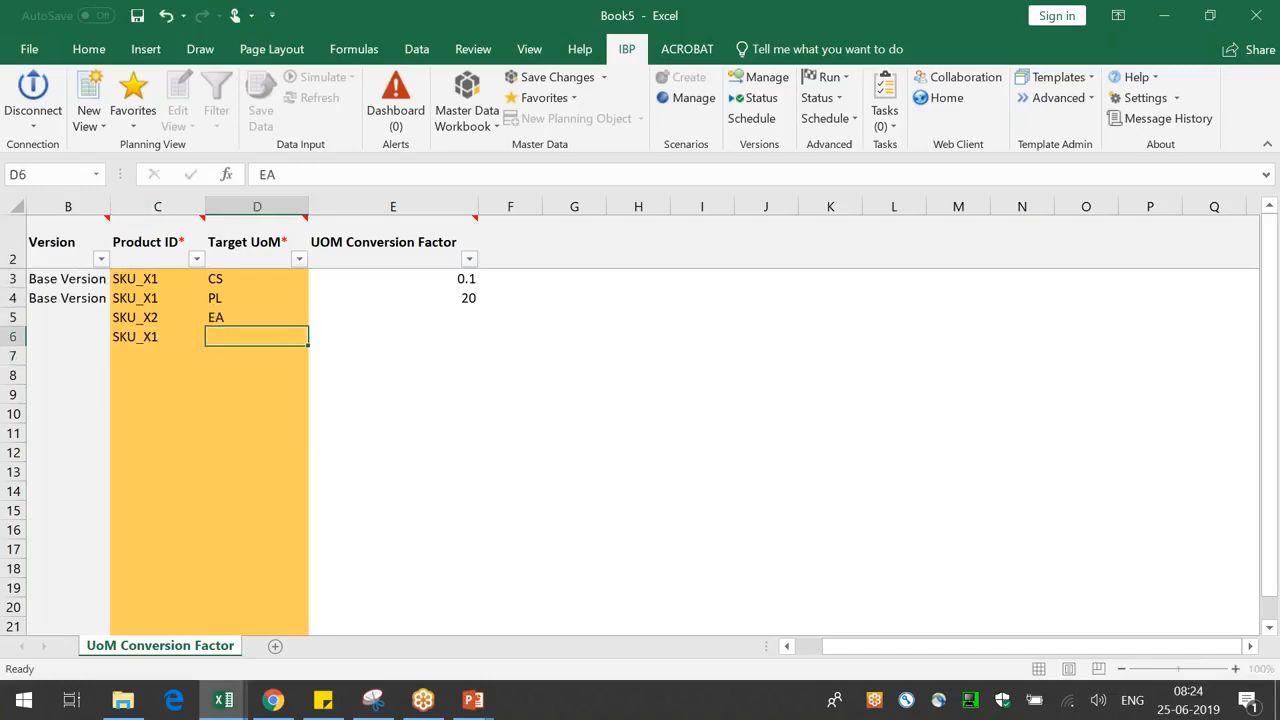
- Enter a UOM conversion factor of 1 for both new EA rows and select the two values
key("Right")
key("Up")
type("1")
key("Return")
type("1")
key("Return")
left_click_drag(447, 322, 443, 337)
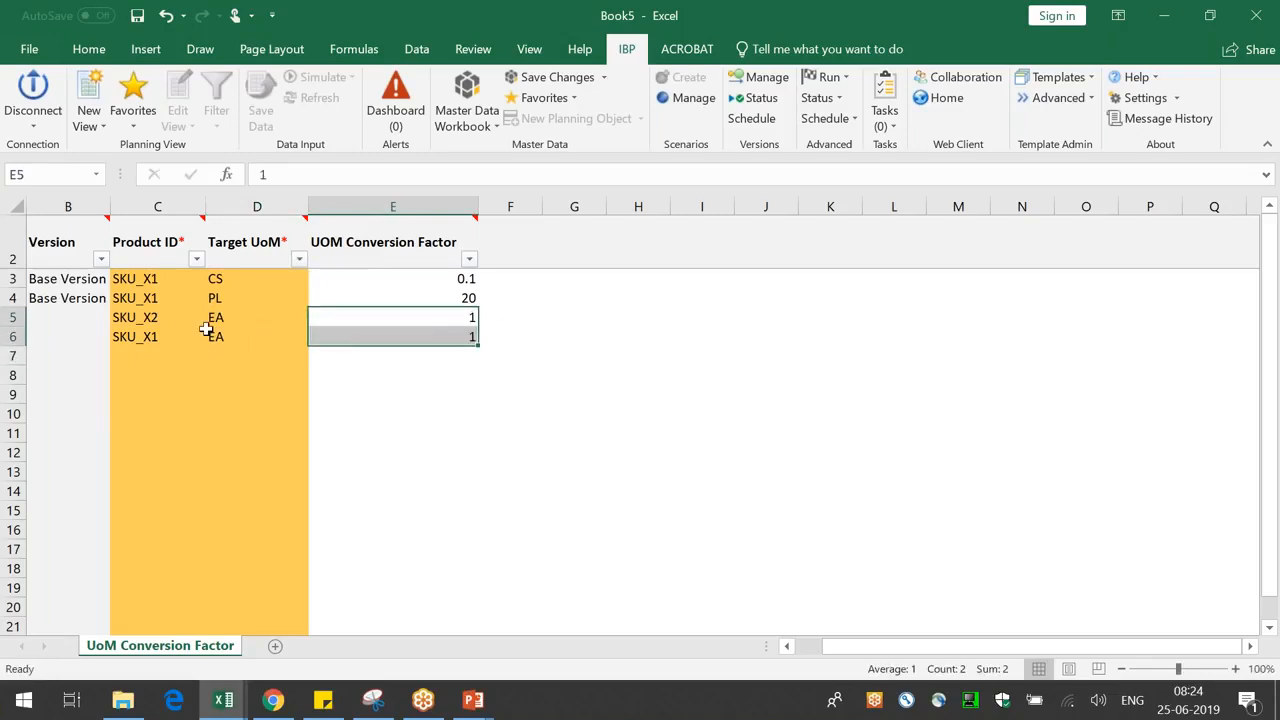
- Try to save the new SKU_X2 and SKU_X1 EA conversion factors without downloading the change report
left_click(209, 334)
left_click(251, 243)
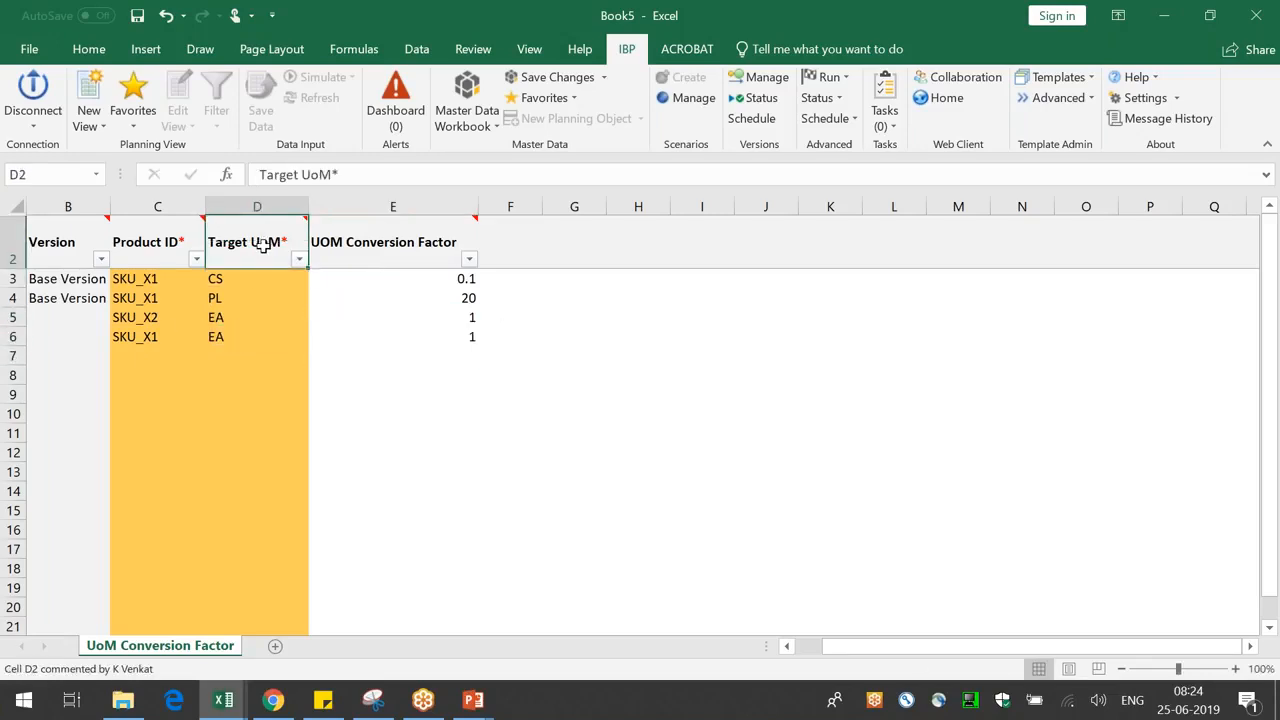
left_click(240, 318)
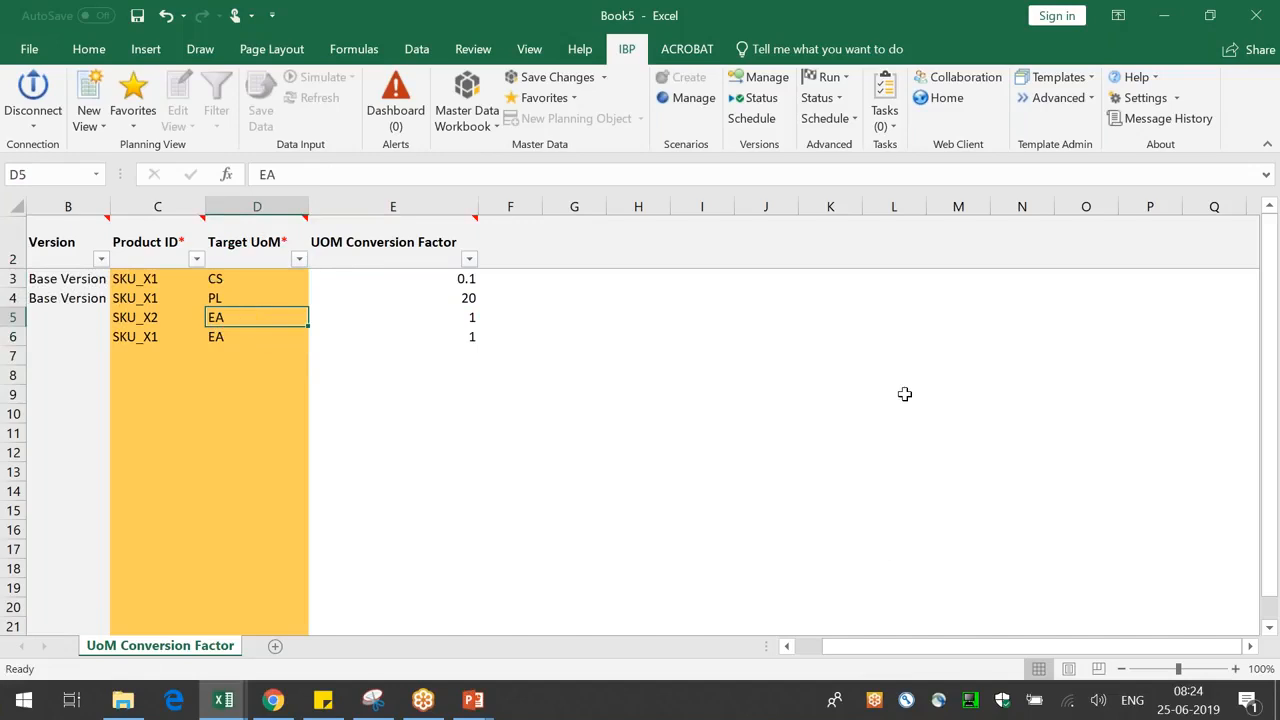
left_click(540, 78)
left_click(748, 463)
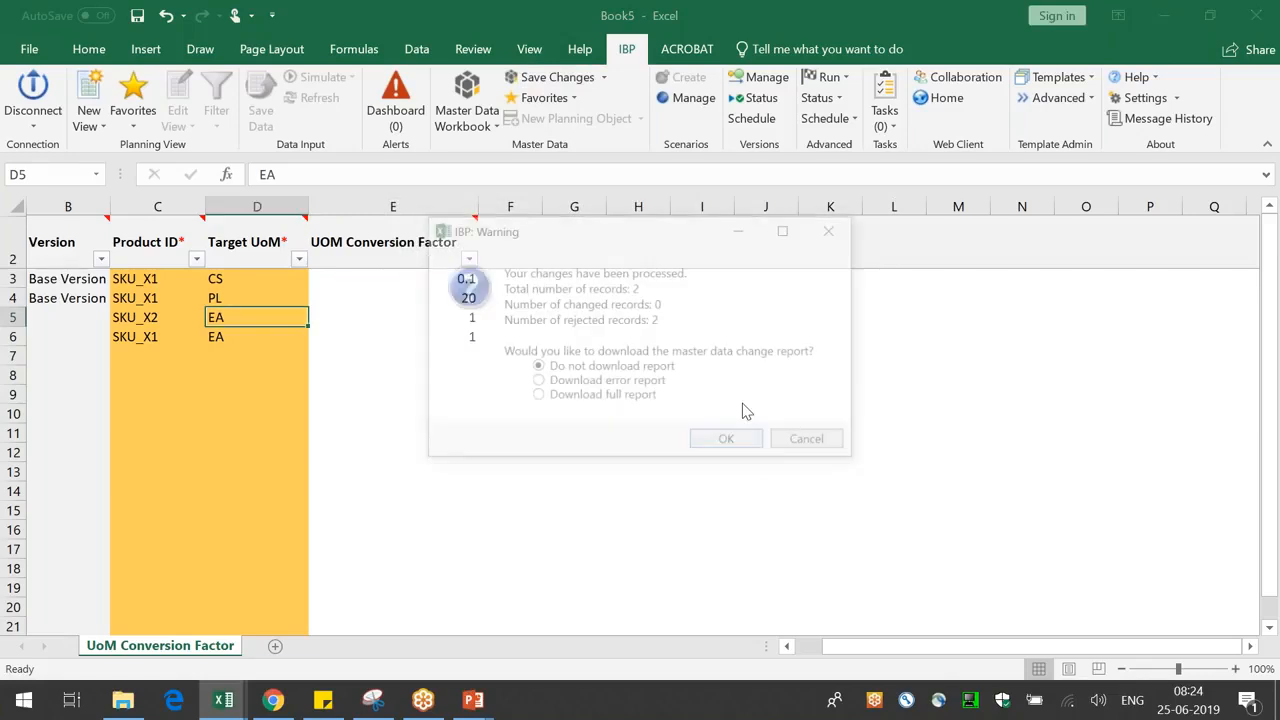
left_click(731, 443)
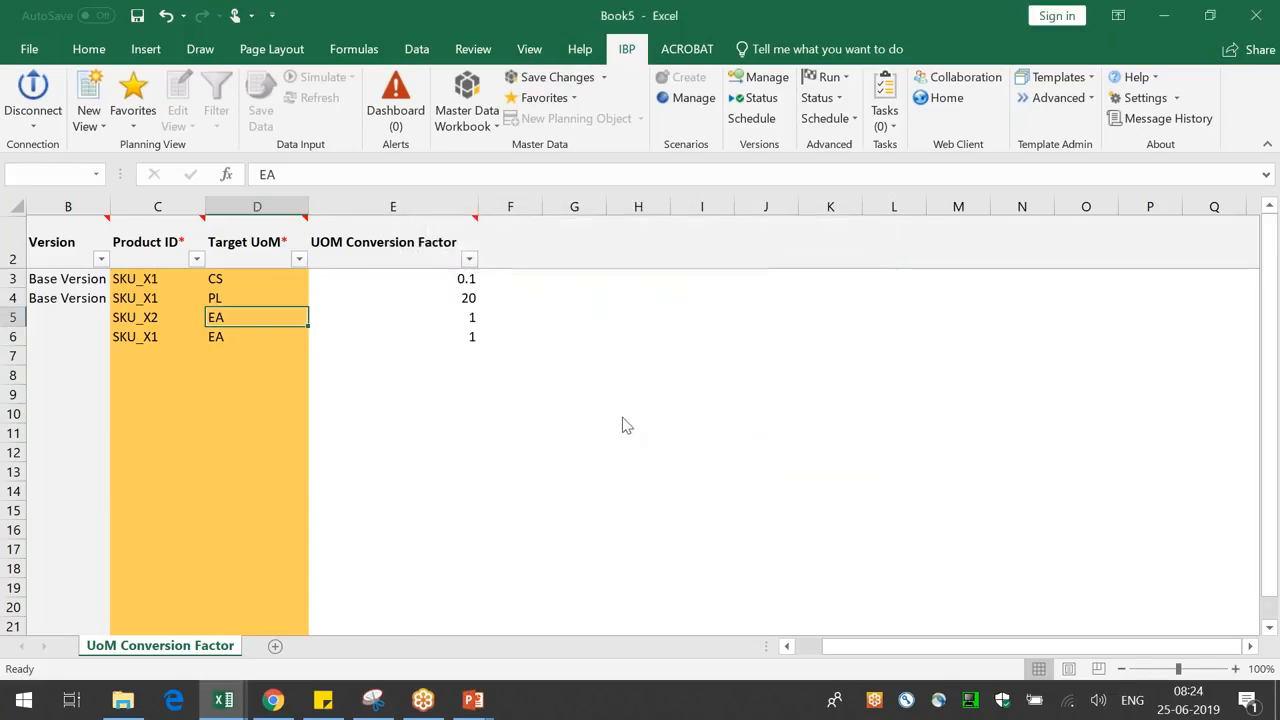
- Retry uploading the conversion factor changes and check the other save options
left_click(583, 80)
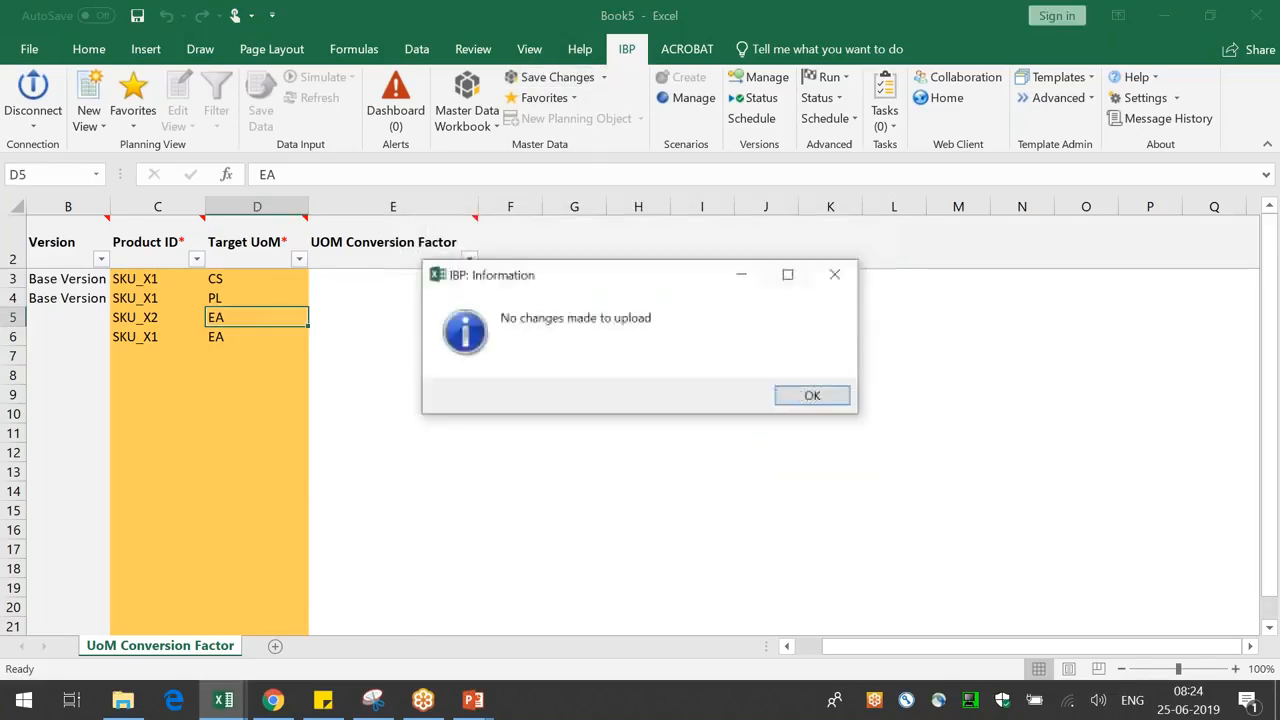
left_click(802, 394)
left_click(605, 80)
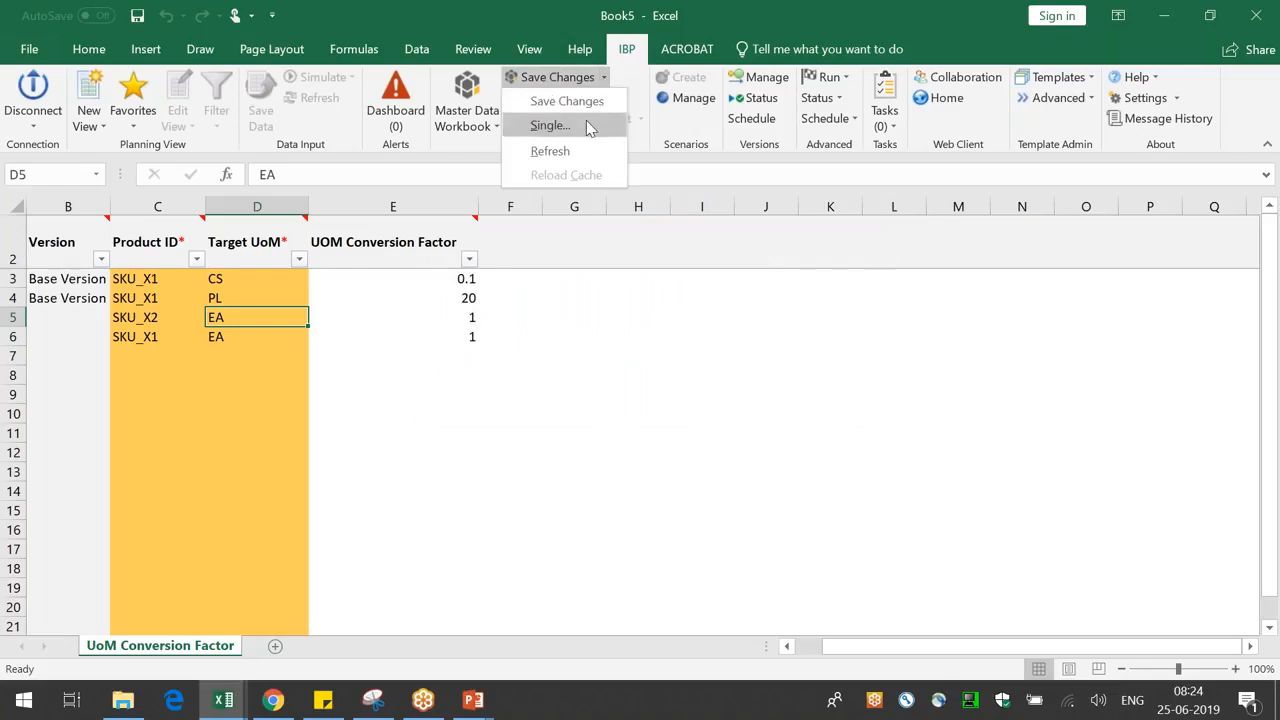
left_click(687, 350)
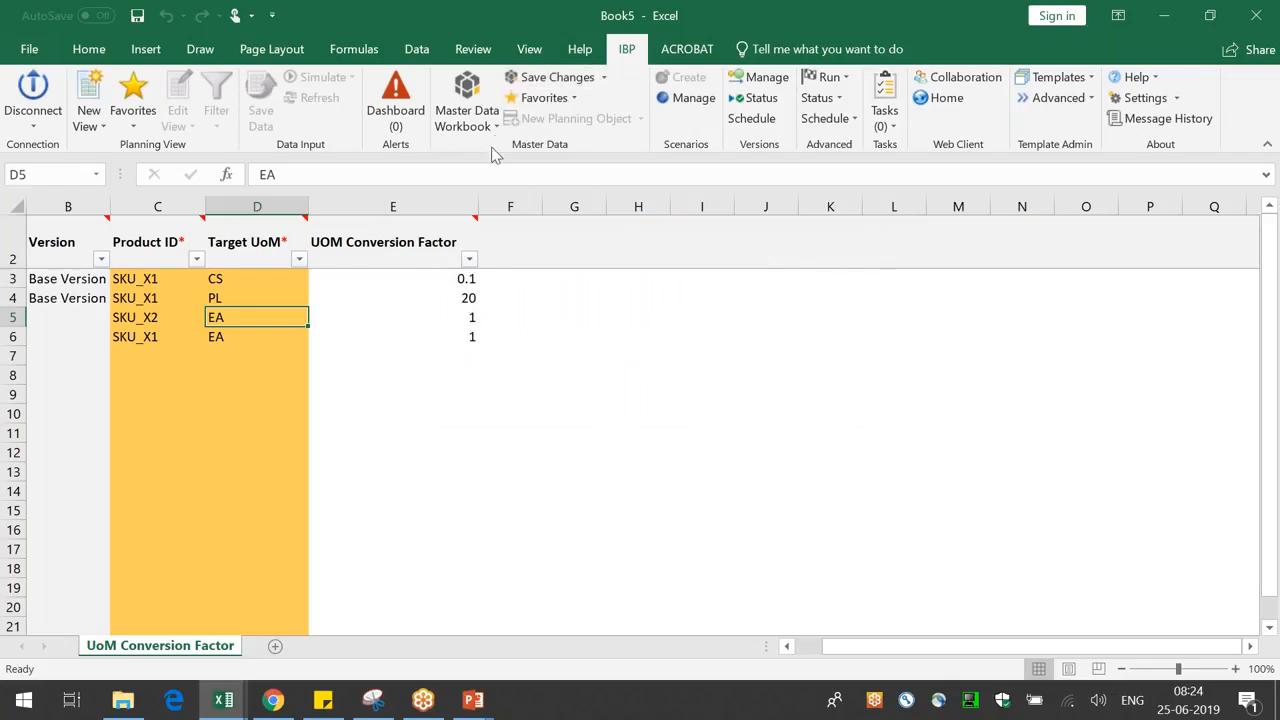
- Edit the master data workbook to include a sheet for the Product master data type
left_click(452, 98)
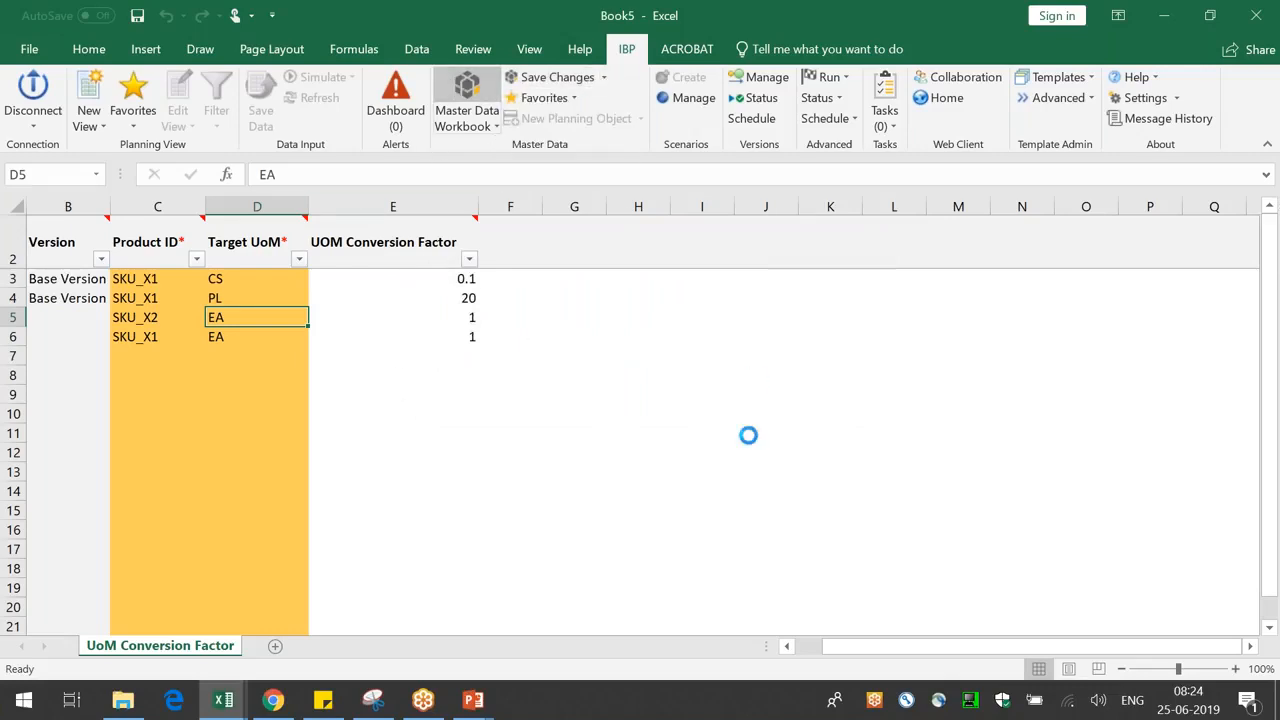
left_click(340, 436)
left_click(457, 329)
type("ProdIUC")
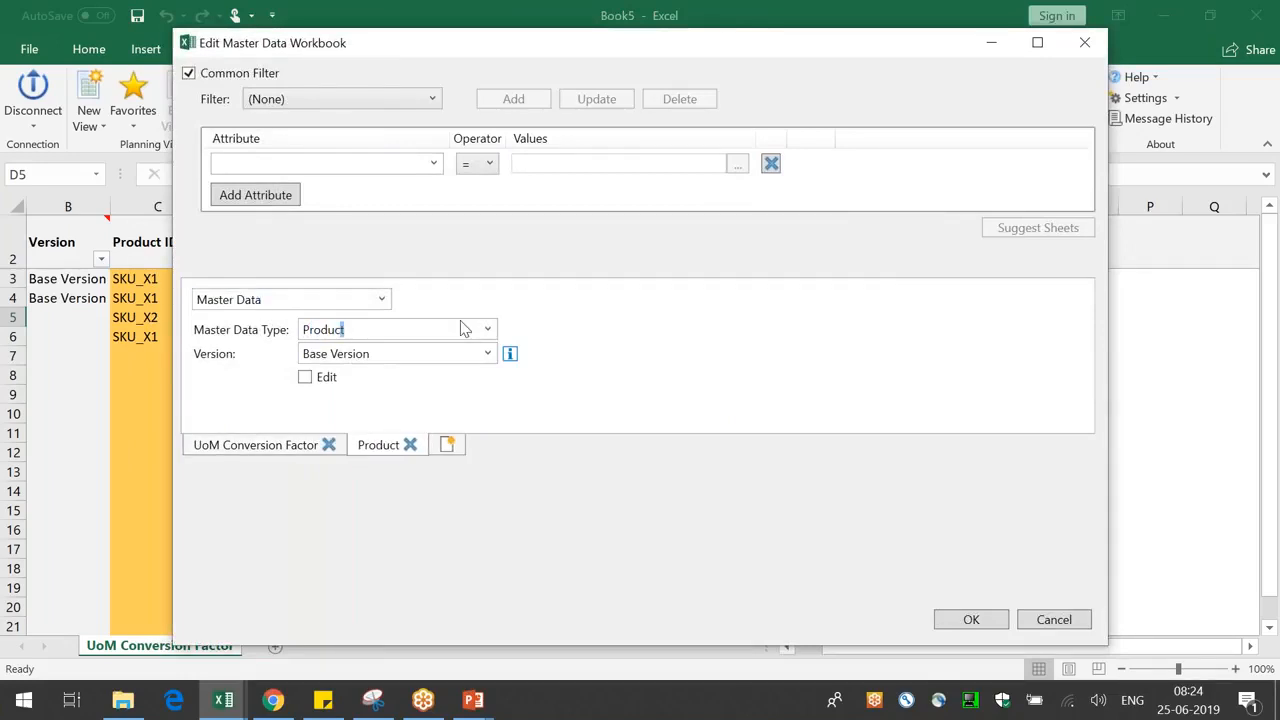
- Add an editable sheet for the Target UoM master data type and apply the workbook changes
left_click(447, 444)
left_click(428, 324)
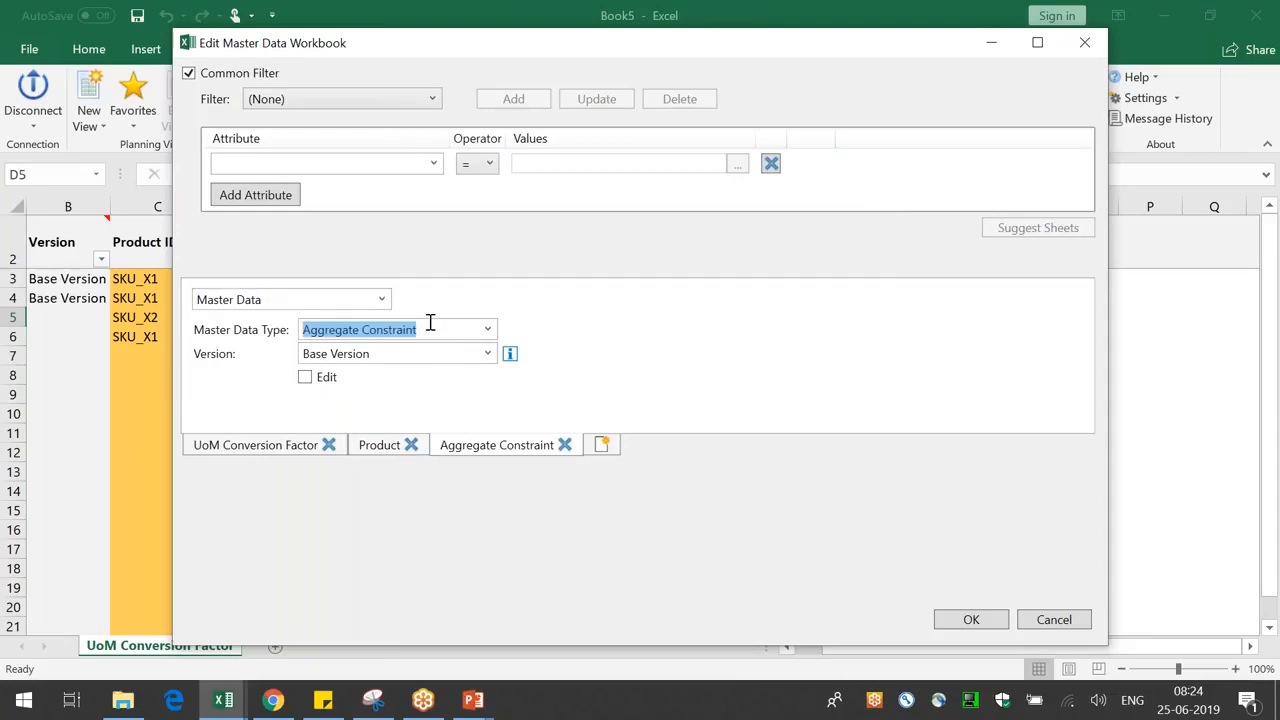
type("Tar")
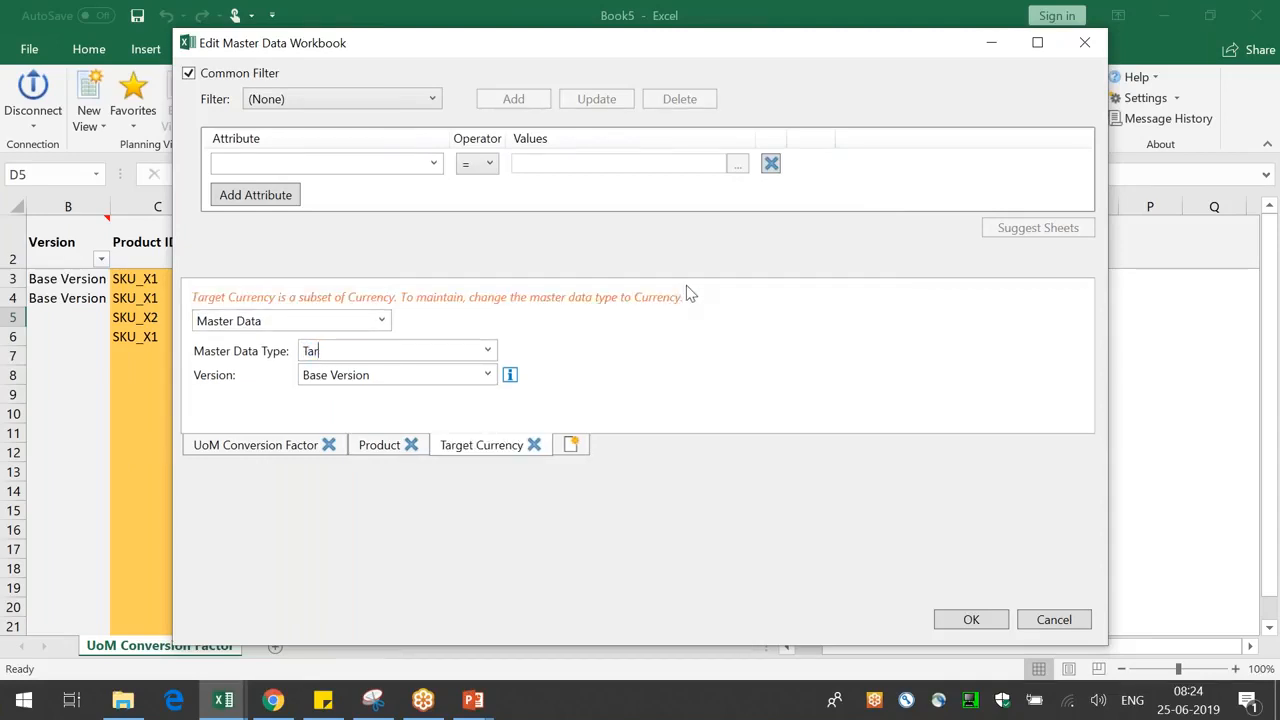
type("RGETget")
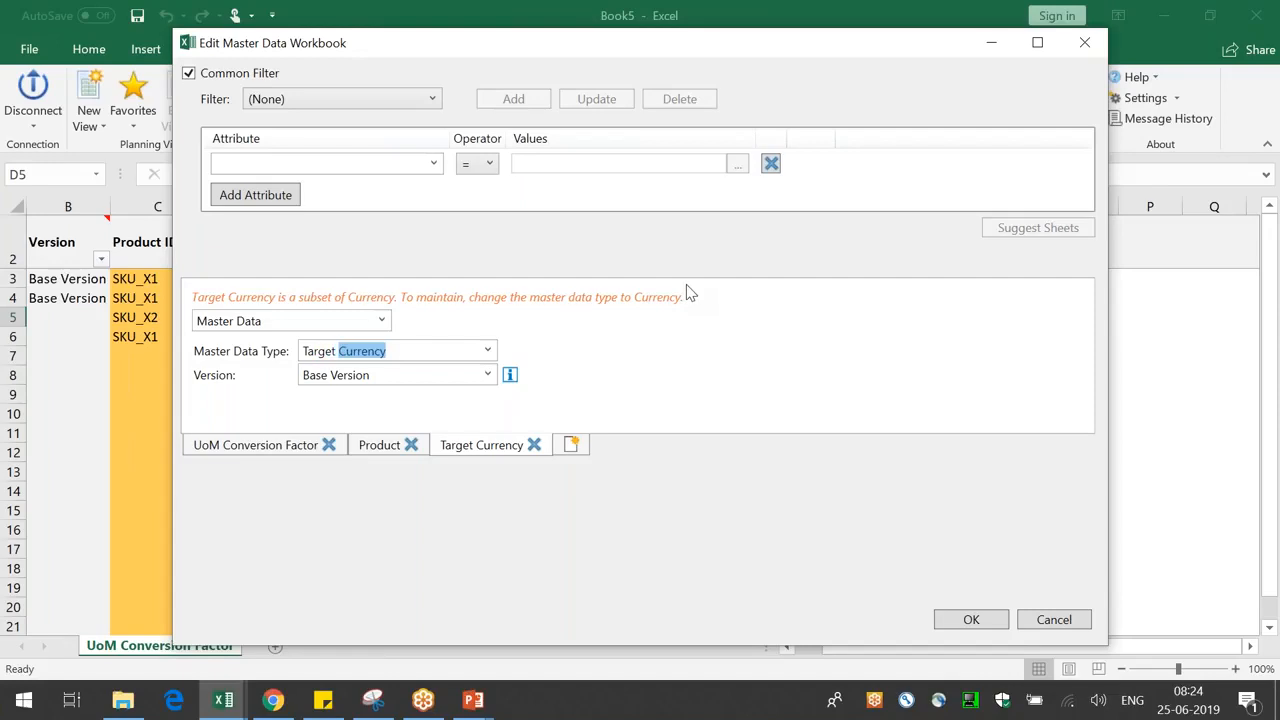
type("U")
left_click(332, 384)
left_click(1000, 620)
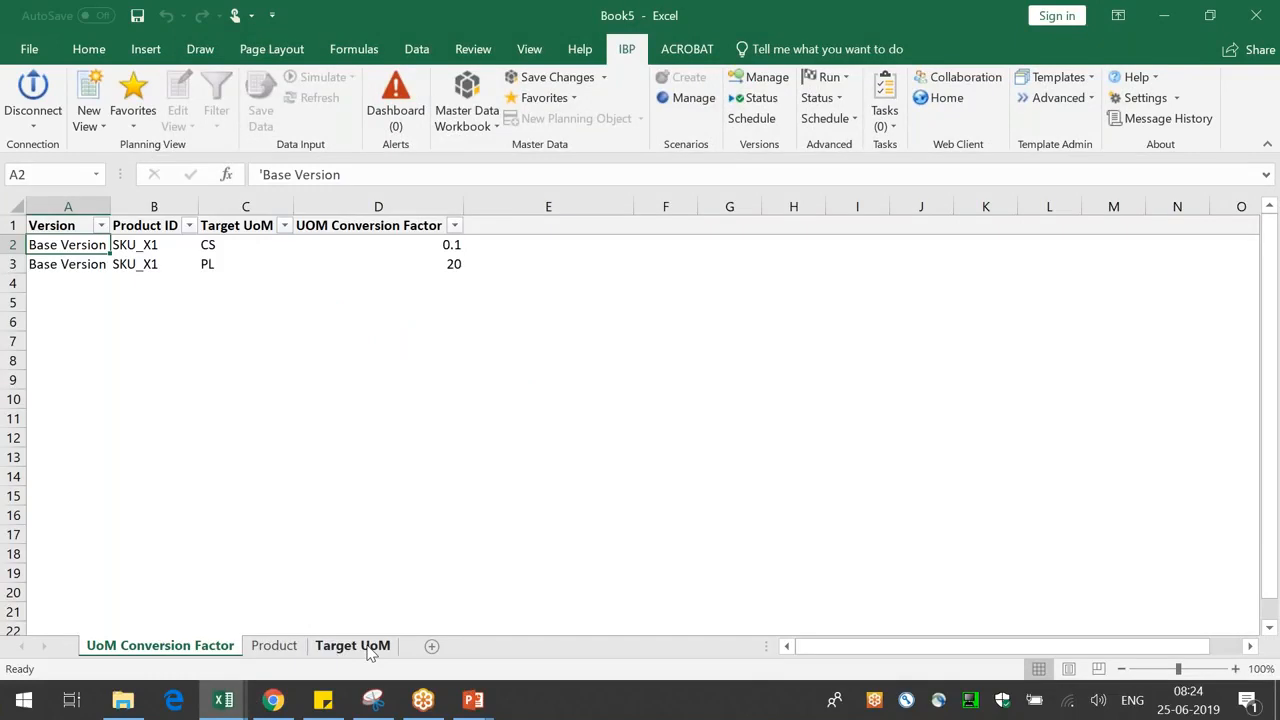
- Add a target UoM EA with the description Eaches below the Pallets row on the Target UoM sheet
left_click(368, 649)
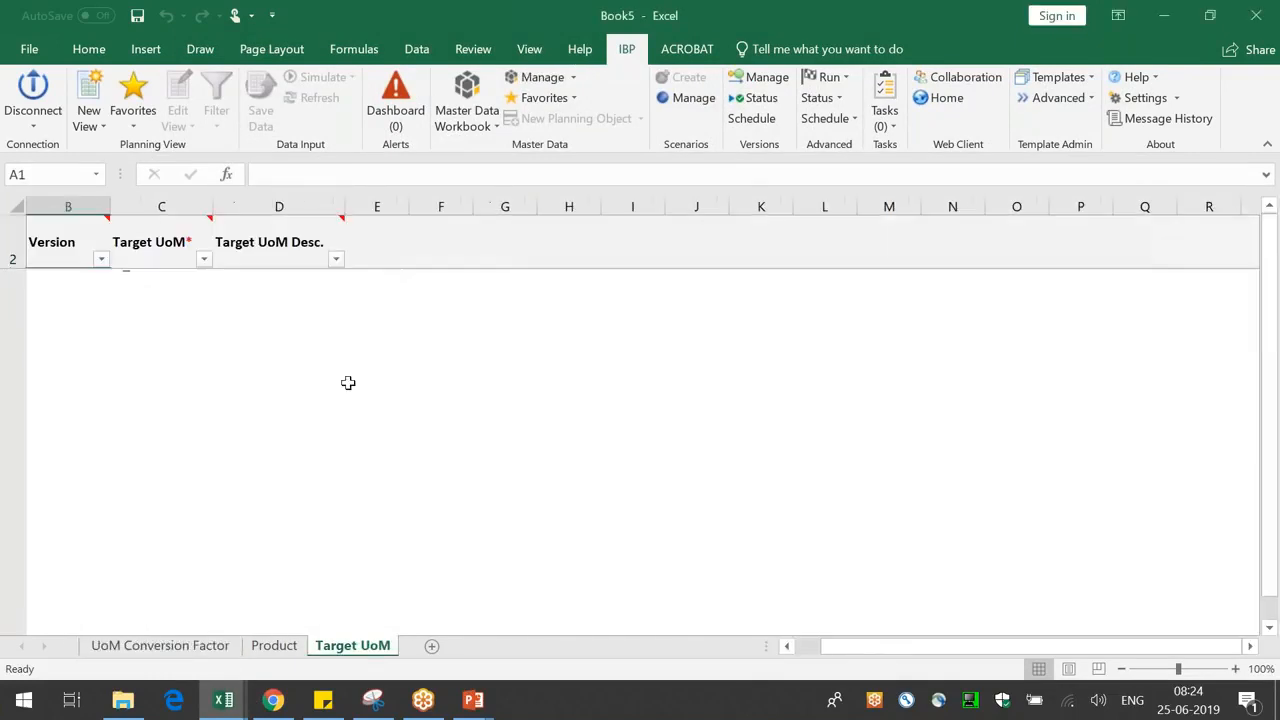
left_click(149, 314)
type("EA")
left_click(275, 320)
type("Eaches")
left_click(697, 372)
- Save the new target unit of measure to the master data without downloading the change report
left_click(550, 77)
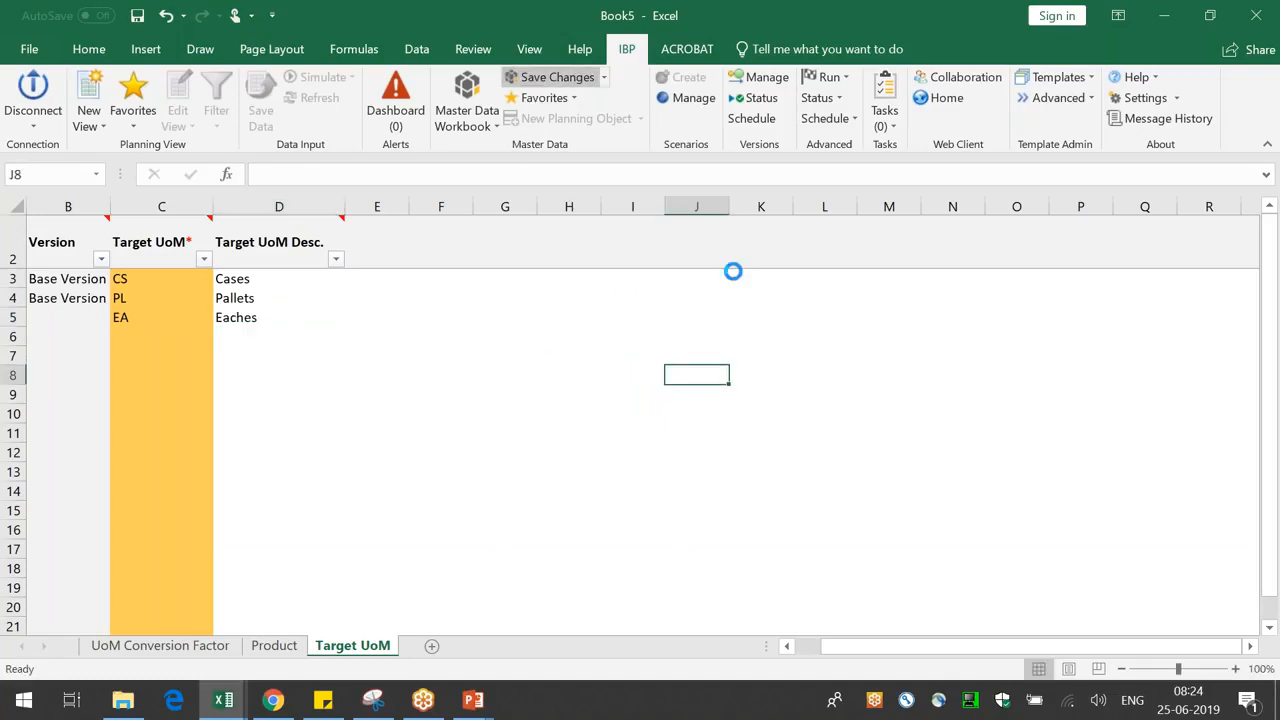
left_click(752, 464)
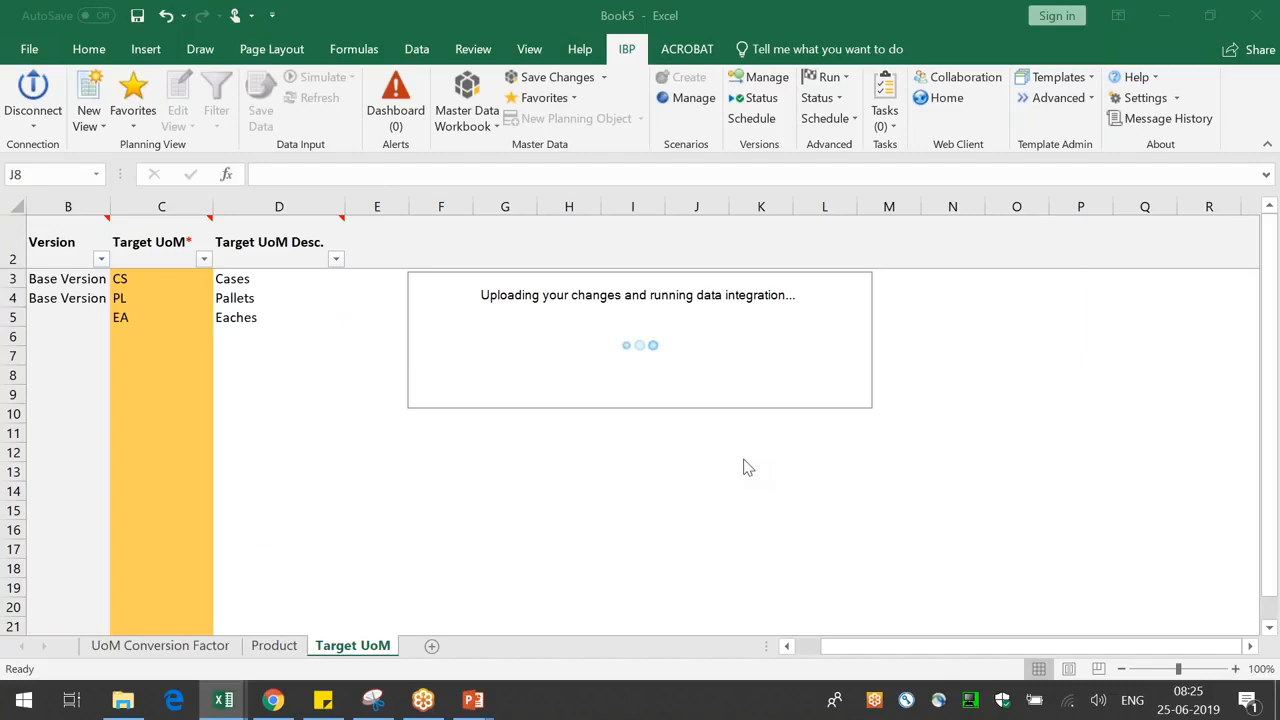
left_click(729, 434)
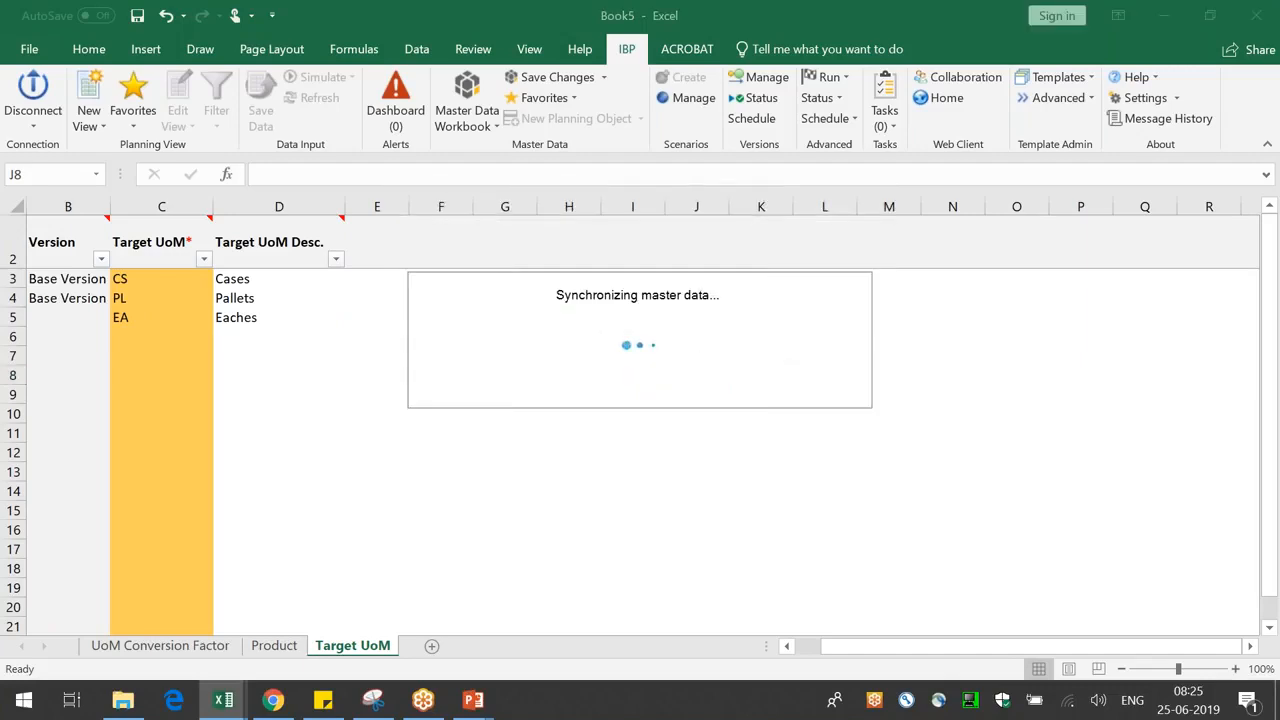
- Make the UoM Conversion Factor sheet editable in the master data workbook
left_click(160, 645)
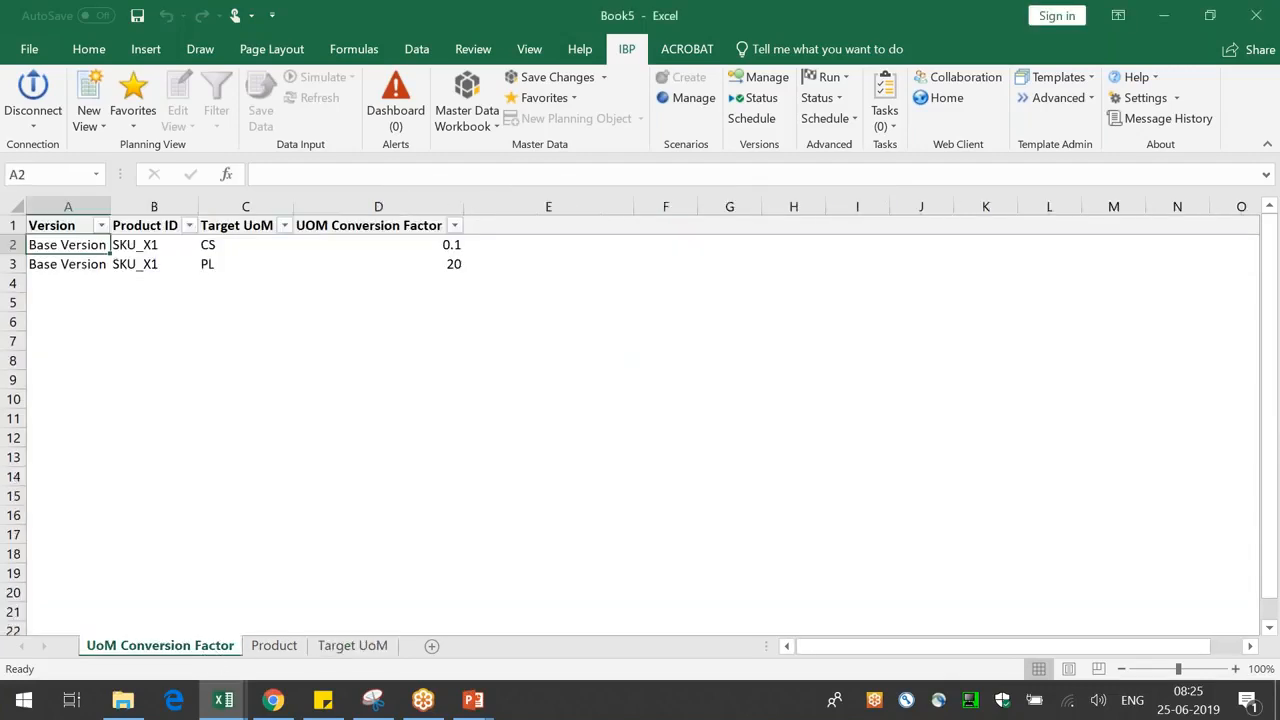
left_click(466, 95)
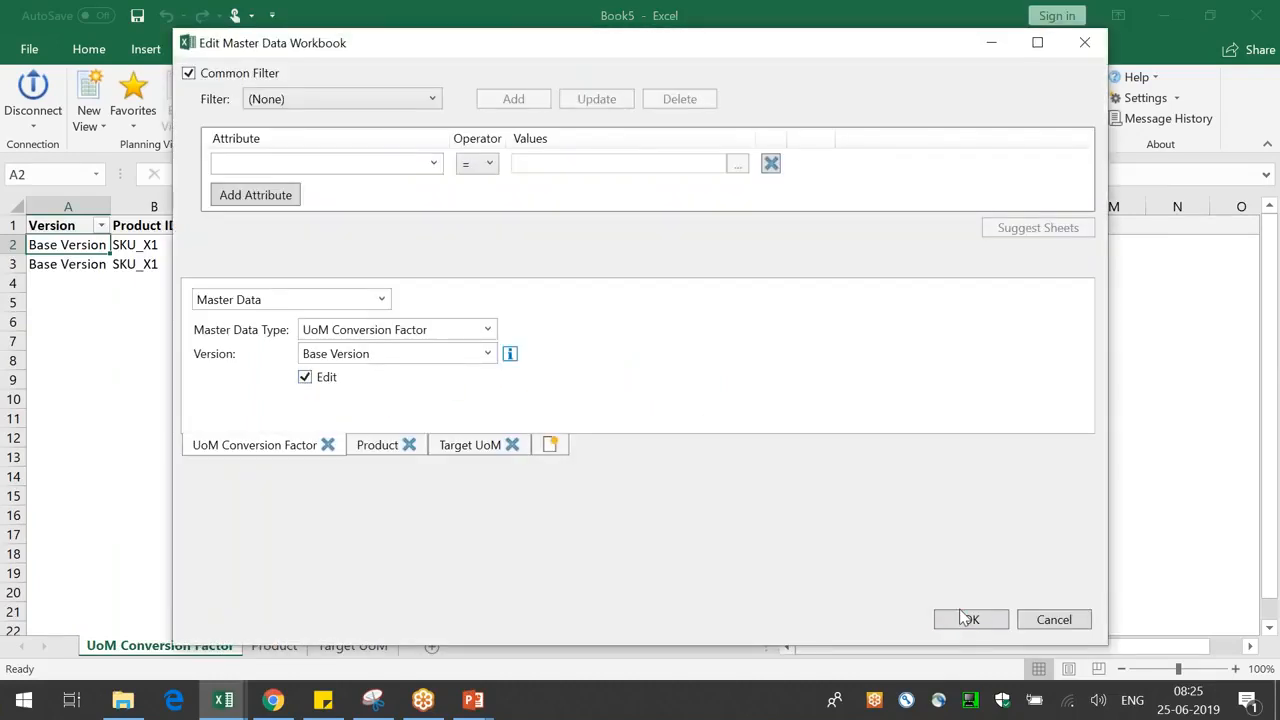
left_click(970, 619)
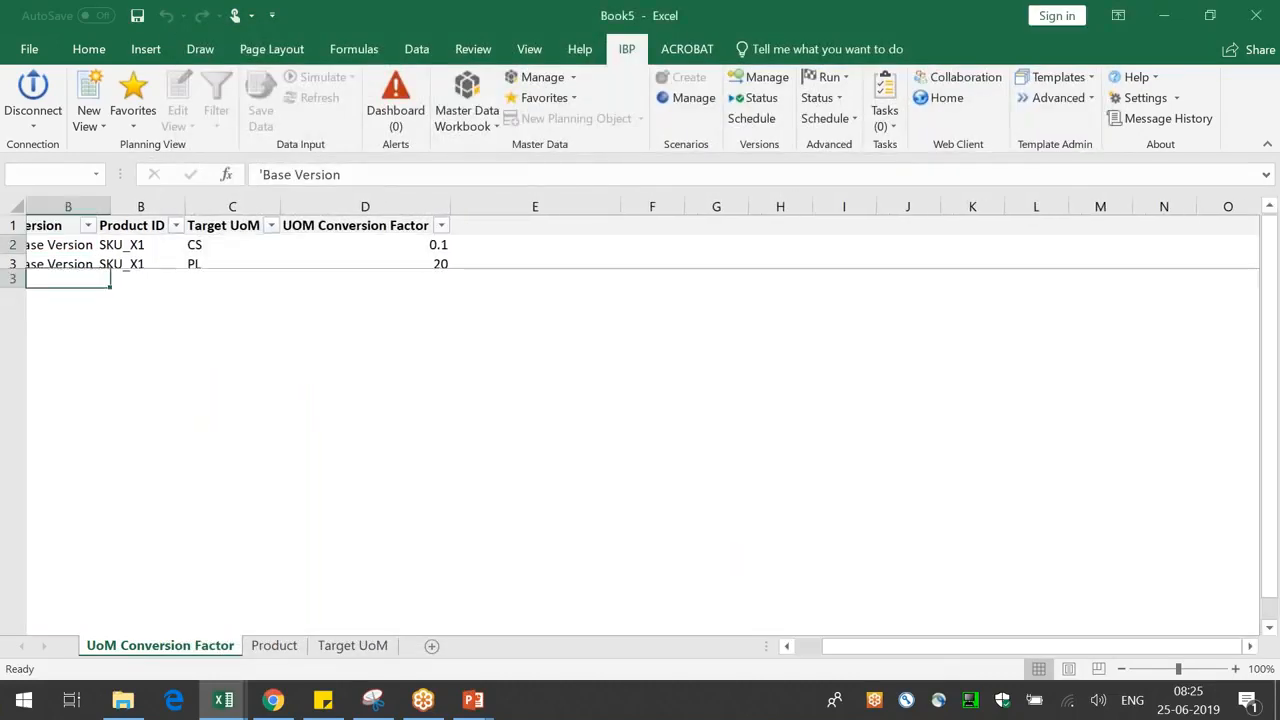
- Add new conversion factor rows for SKU_X1 and SKU_X2, copying the SKU_X2 ID from the Product sheet
left_click(141, 315)
type("SKU_X1")
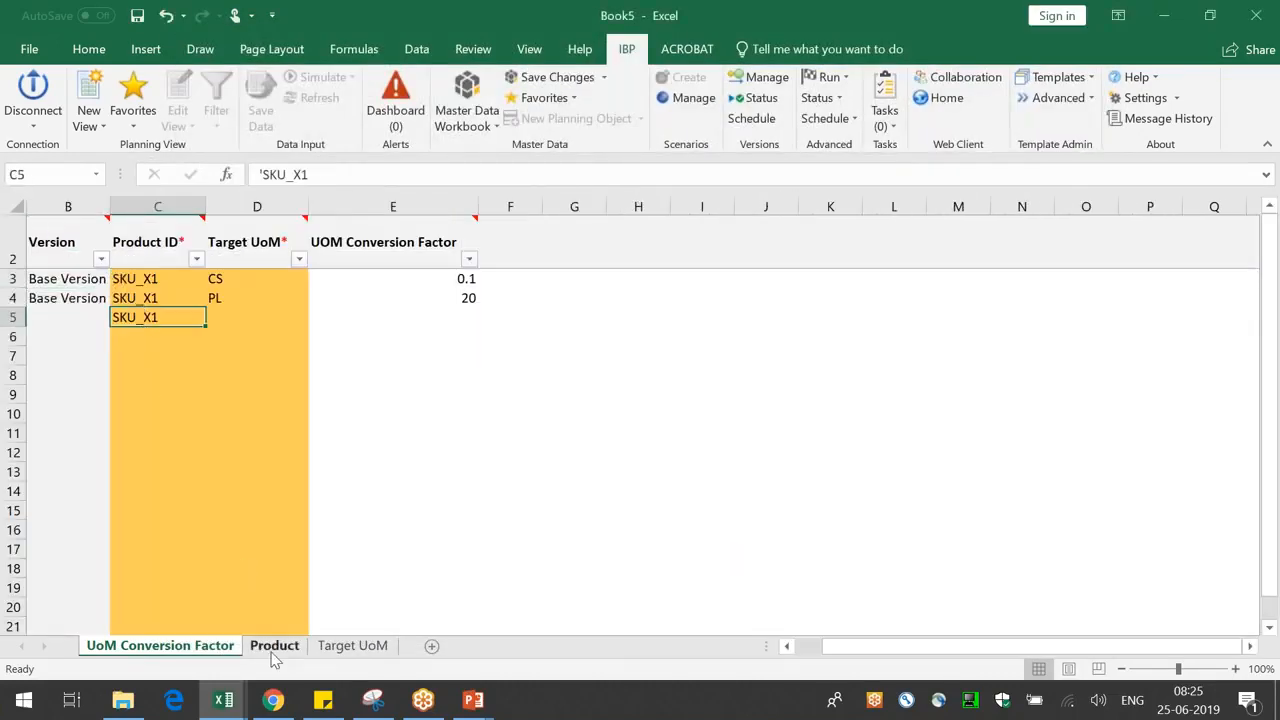
left_click(274, 645)
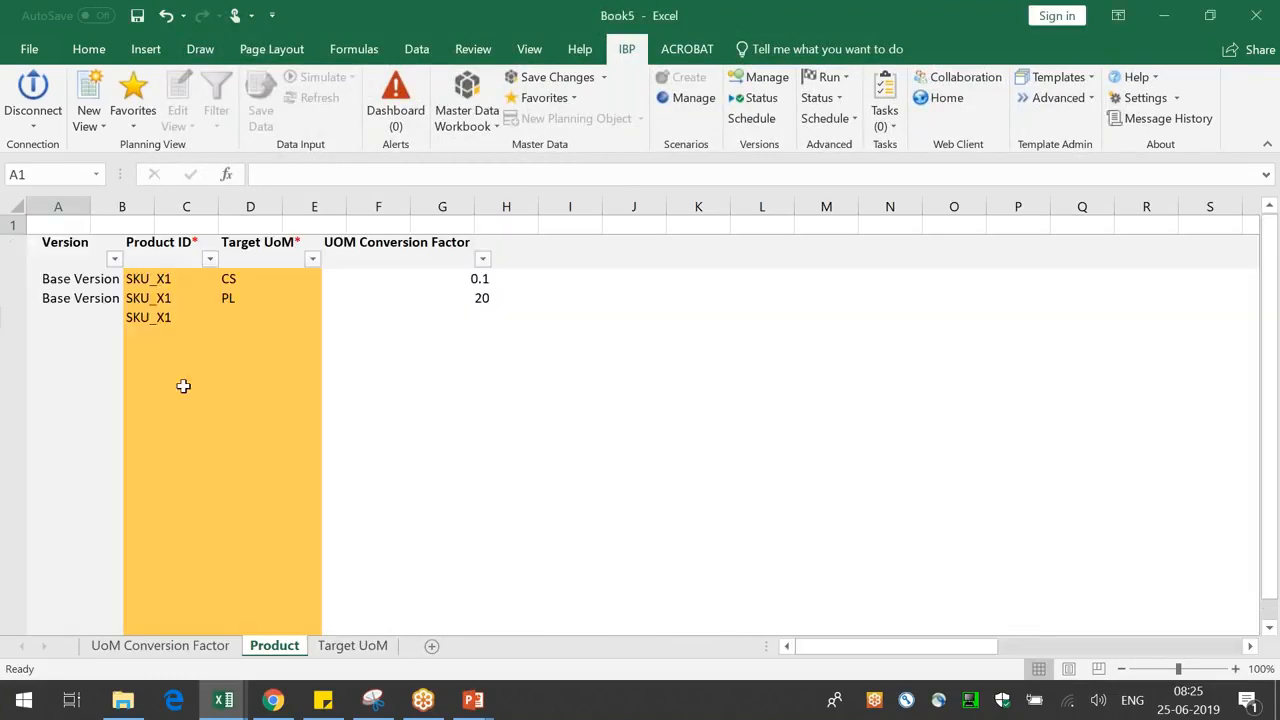
key("ctrl+c")
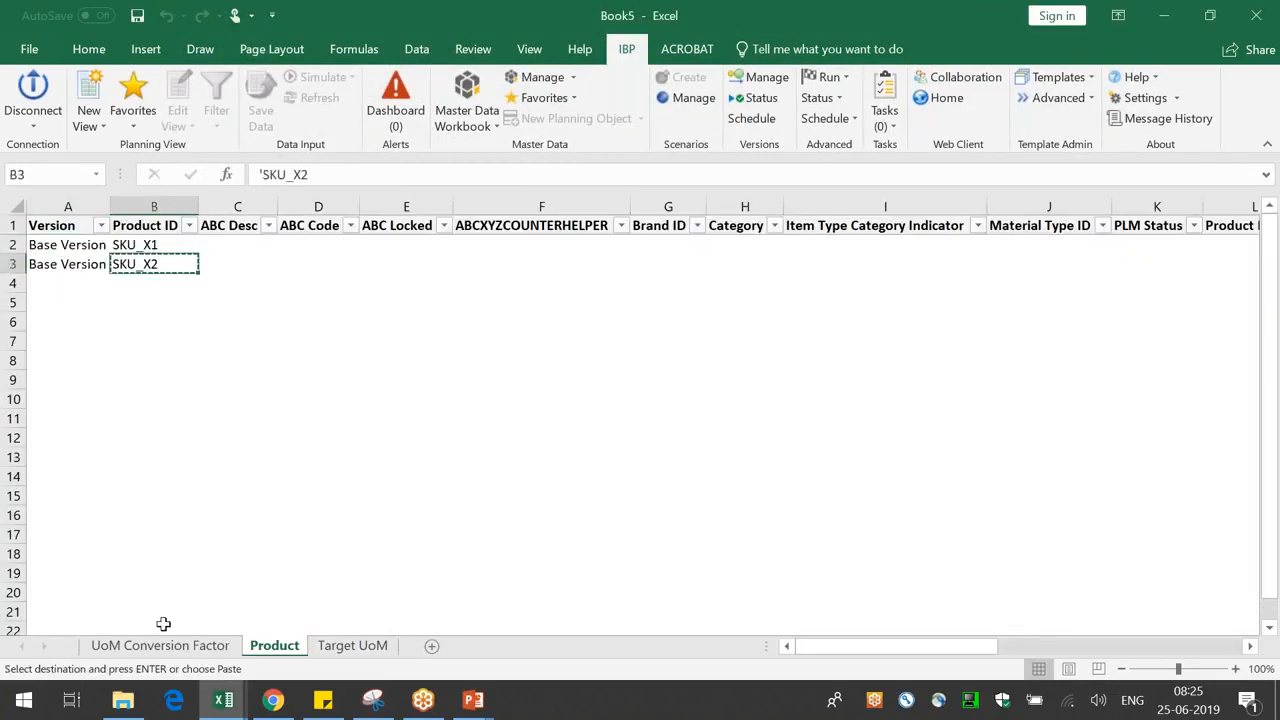
left_click(178, 645)
left_click(179, 336)
key("ctrl+v")
- Copy EA from the Target UoM sheet into the target UoM cells of the new SKU_X1 and SKU_X2 rows
left_click(352, 645)
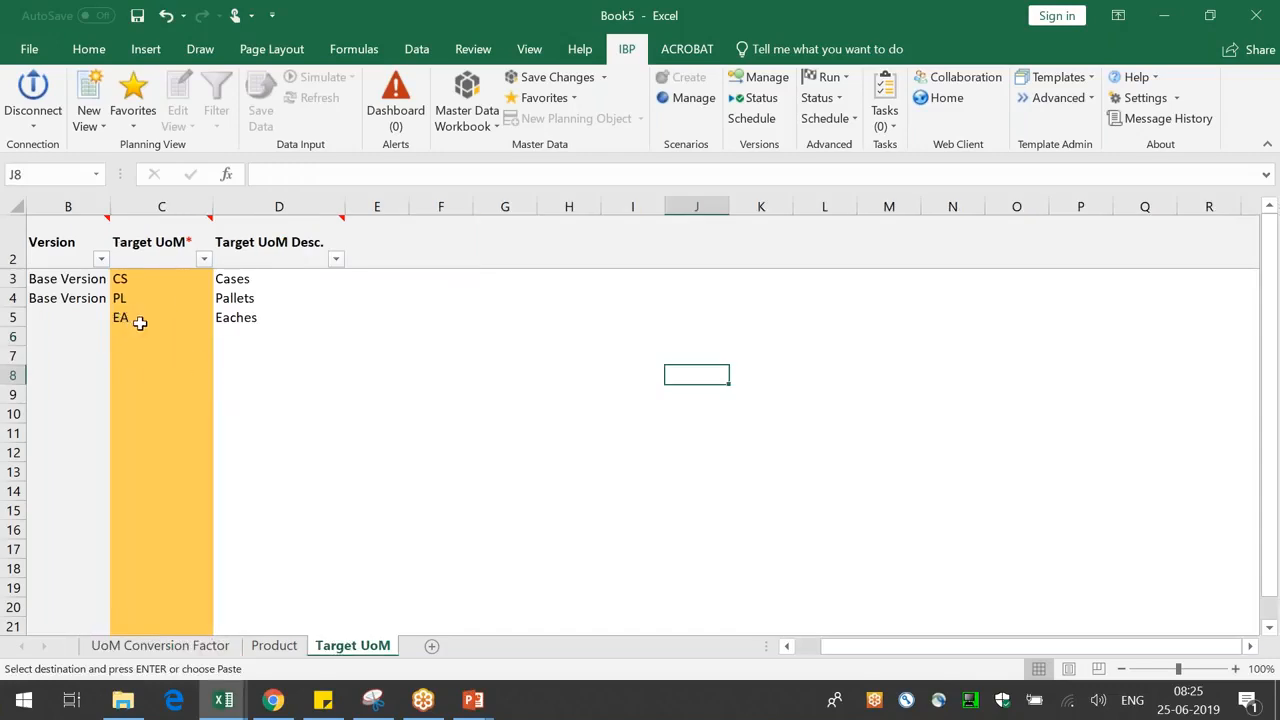
left_click(127, 318)
key("ctrl+c")
left_click(160, 645)
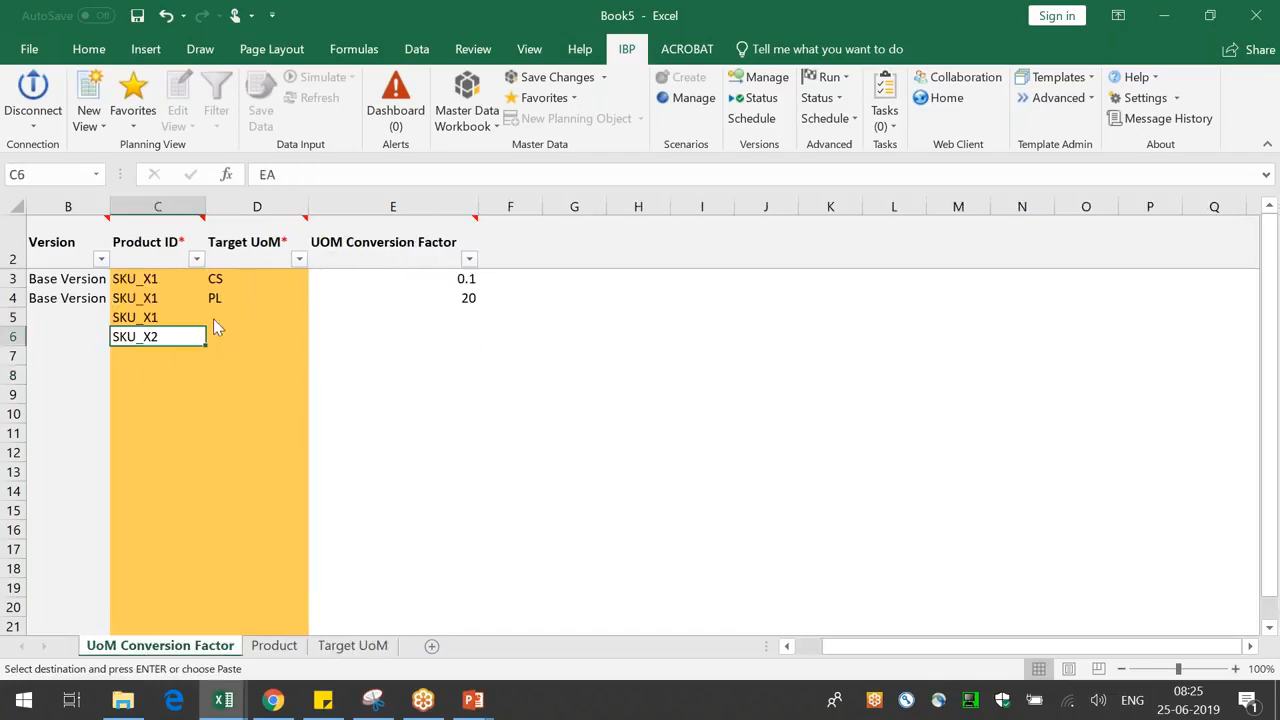
left_click_drag(234, 303, 240, 328)
left_click_drag(236, 322, 277, 331)
key("ctrl+v")
- Set the UOM conversion factor to 1 for the new SKU_X1 and SKU_X2 rows
left_click(406, 316)
type("1")
left_click(392, 337)
type("1")
left_click(570, 336)
- Save the new EA conversion factors to the master data without downloading the change report
left_click(550, 80)
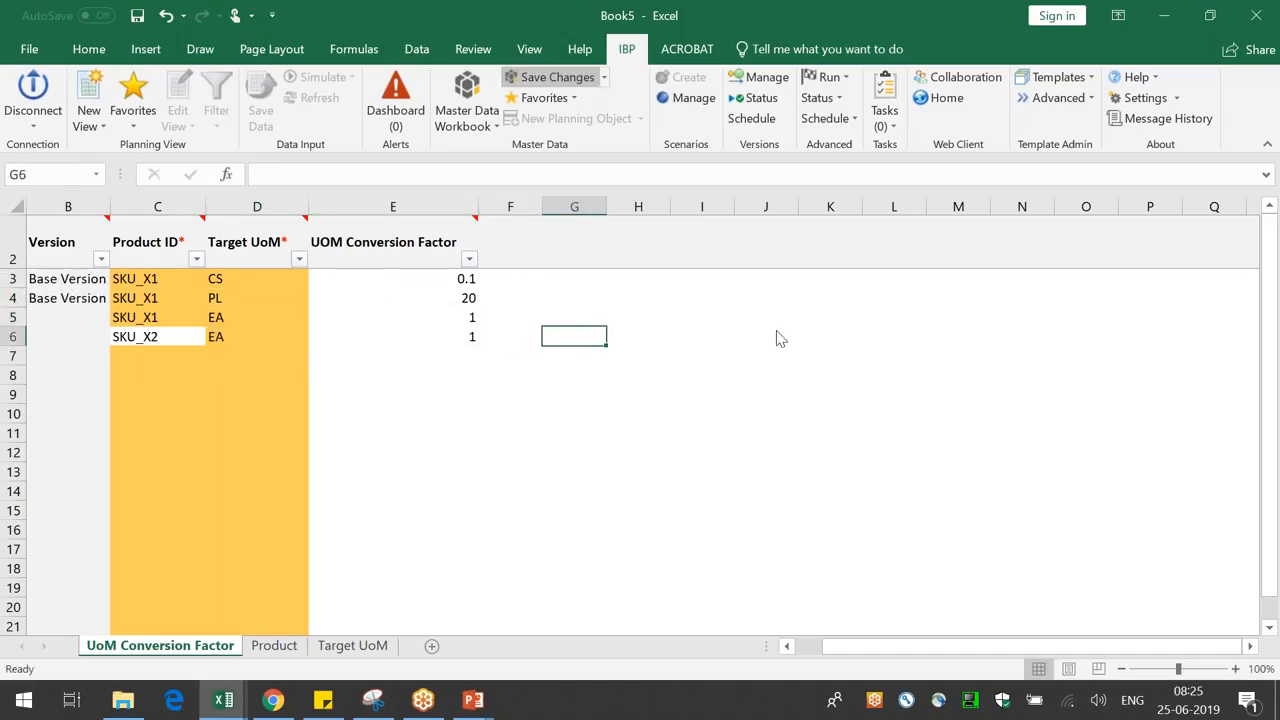
left_click(749, 460)
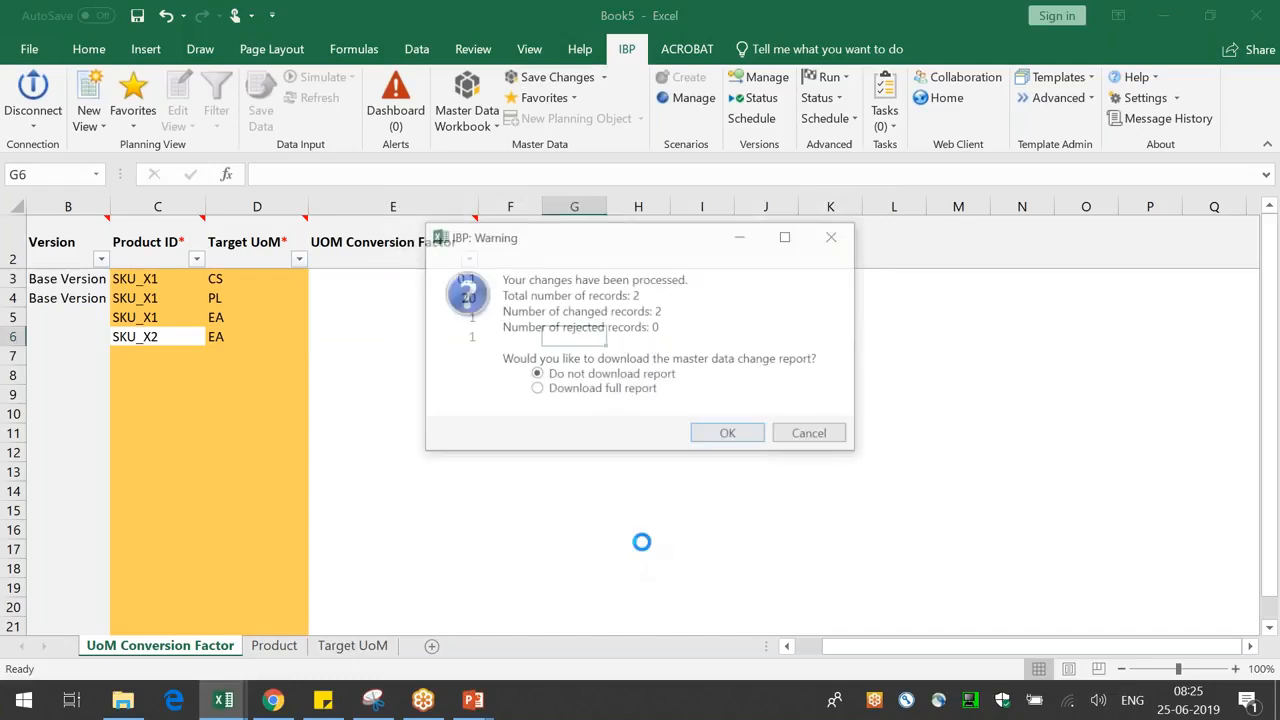
left_click(729, 432)
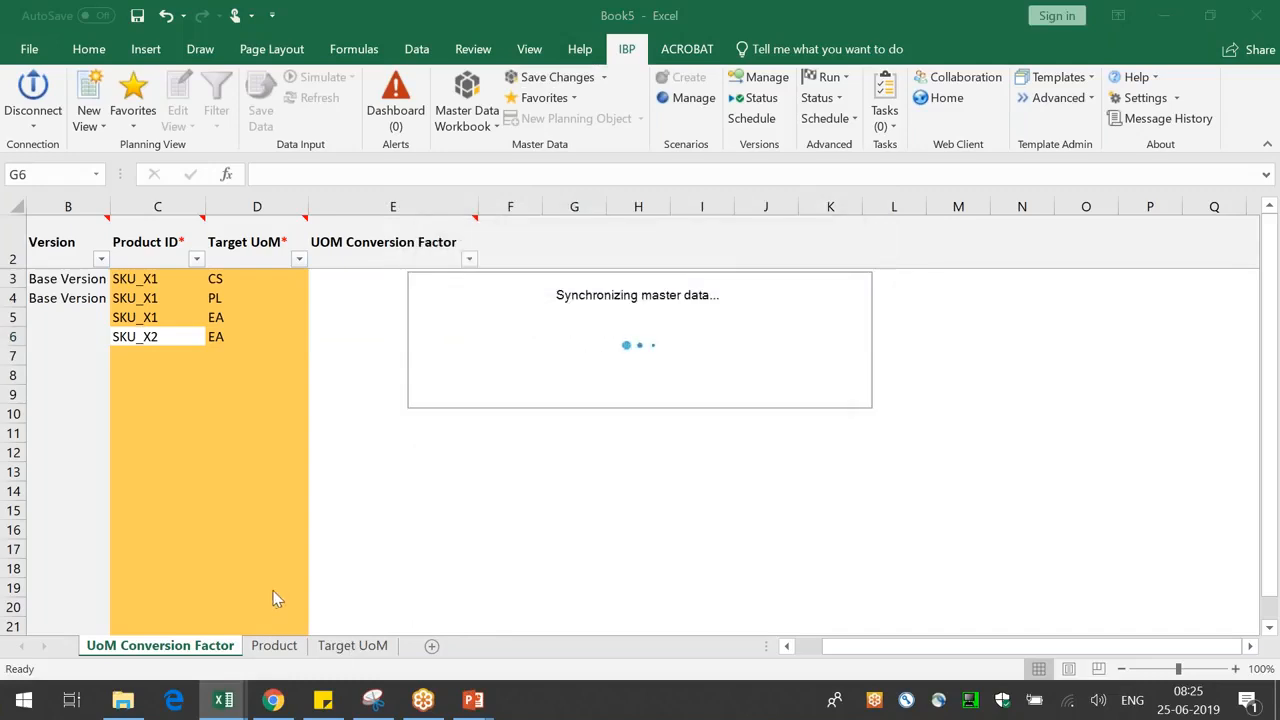
- Switch to the Maintenace Planning.xlsx workbook and set the Future Forecast planning view's target UoM to EA
left_click(272, 700)
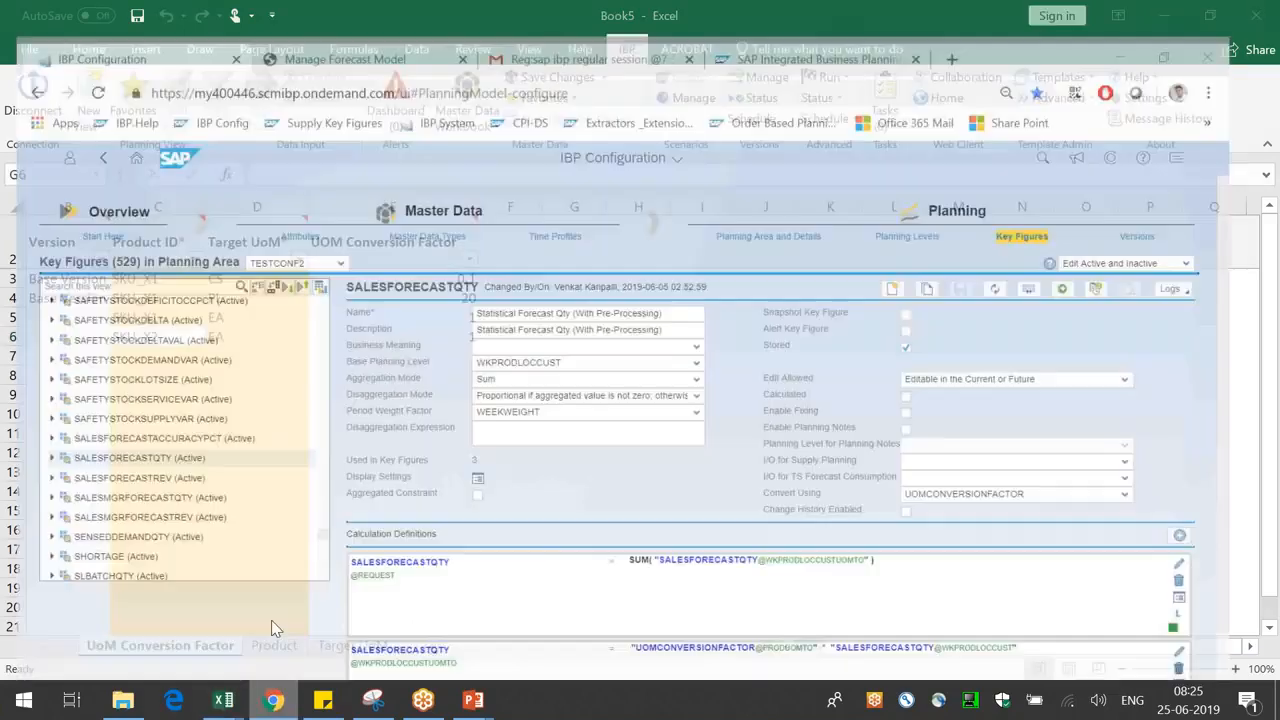
left_click(223, 700)
left_click(745, 650)
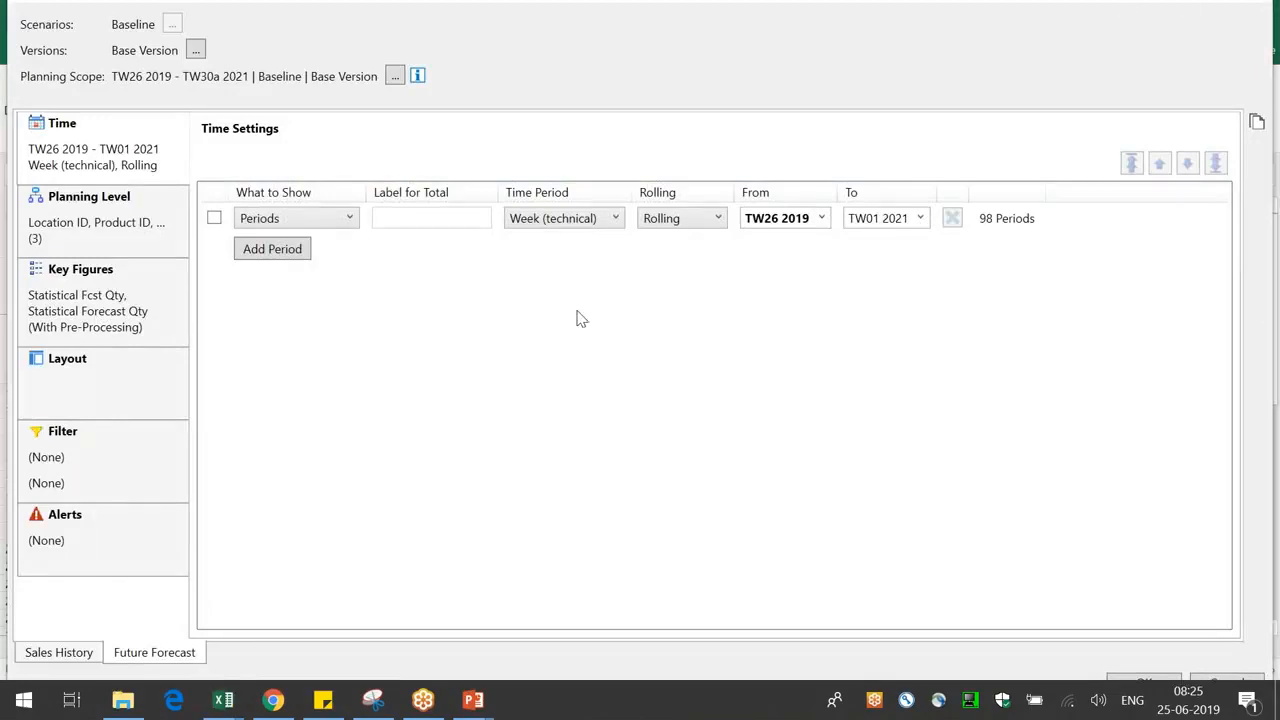
left_click(163, 306)
left_click(852, 614)
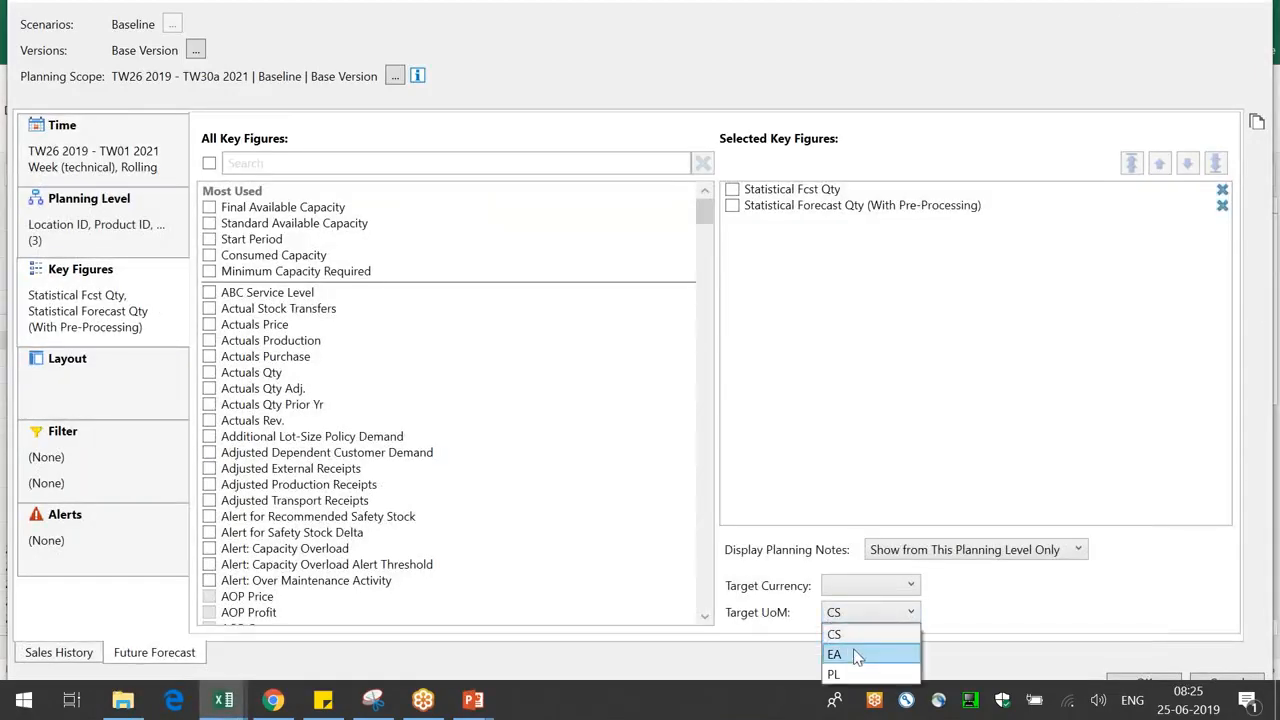
left_click(845, 655)
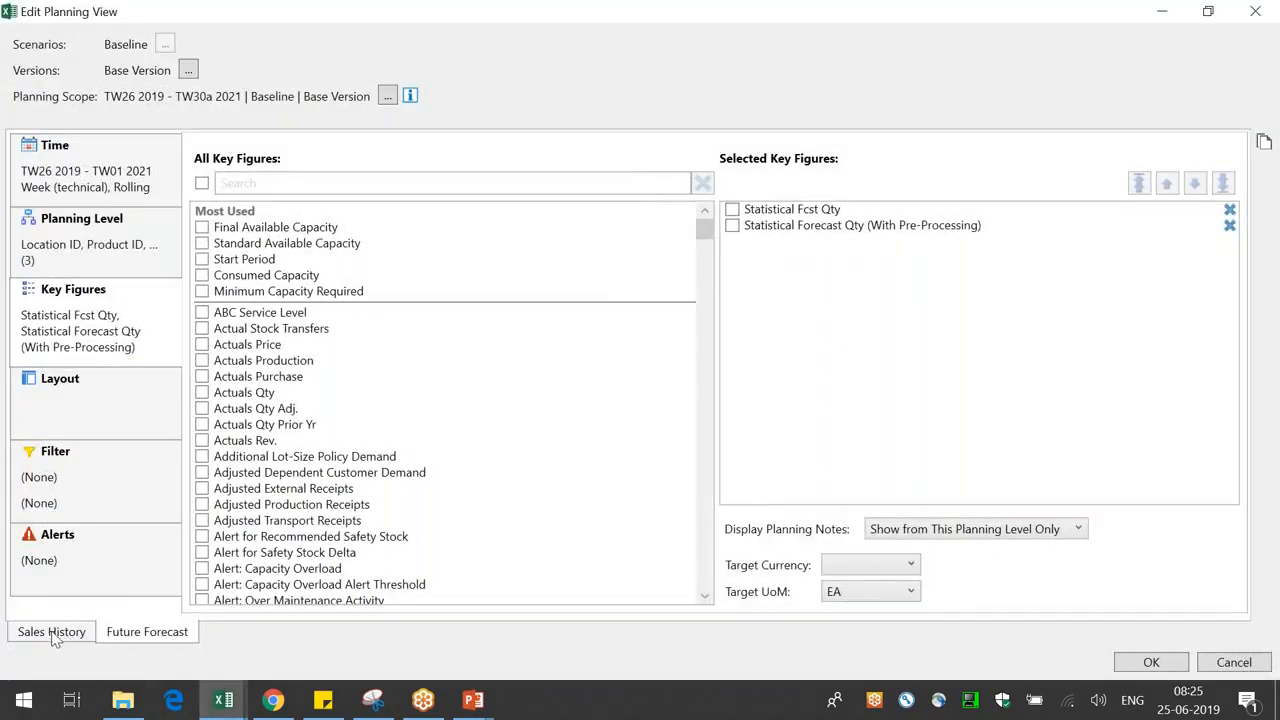
- Set the Sales History view's target UoM to EA, apply the planning view without filters and display the Sales History sheet
left_click(45, 630)
left_click(868, 591)
left_click(845, 632)
left_click(1176, 668)
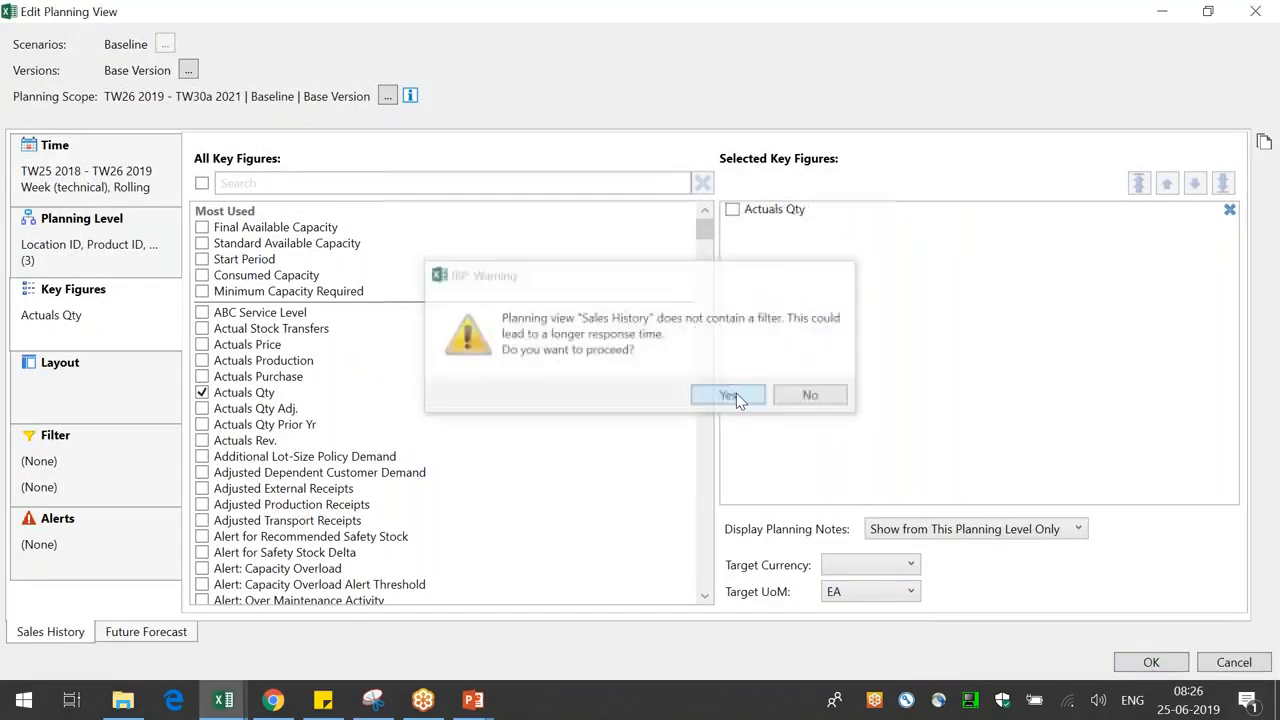
left_click(729, 396)
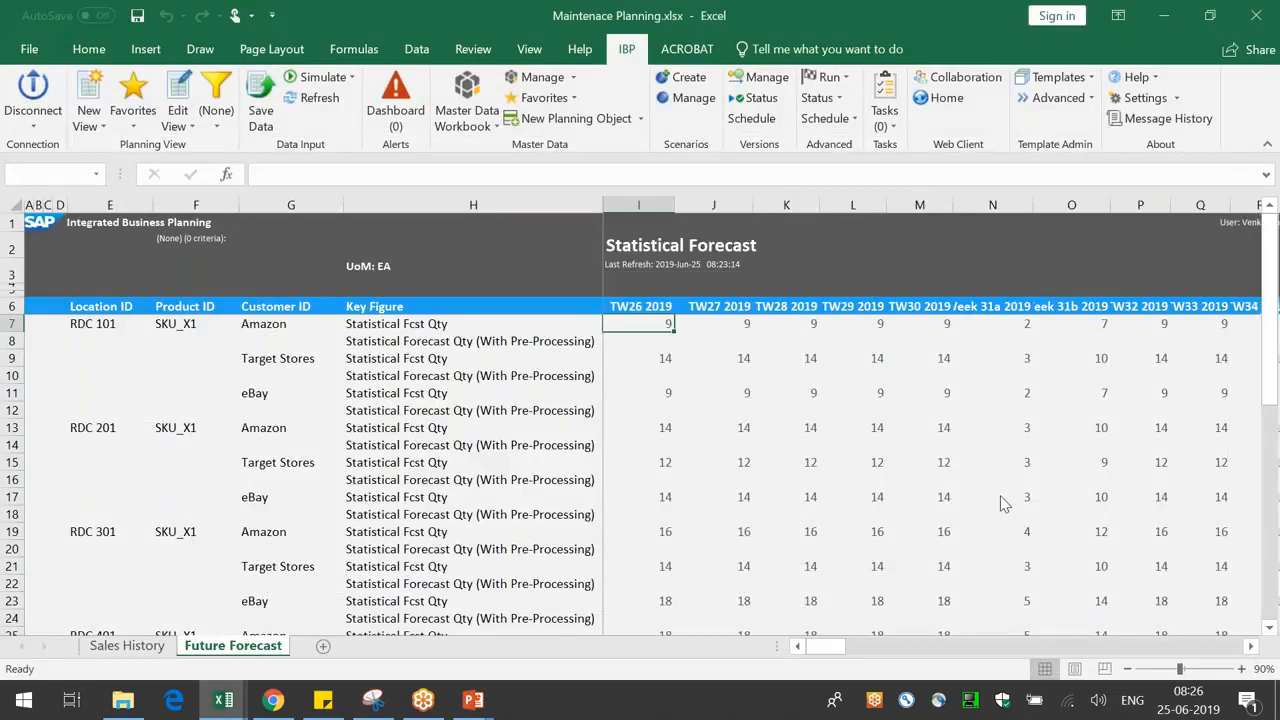
left_click(128, 647)
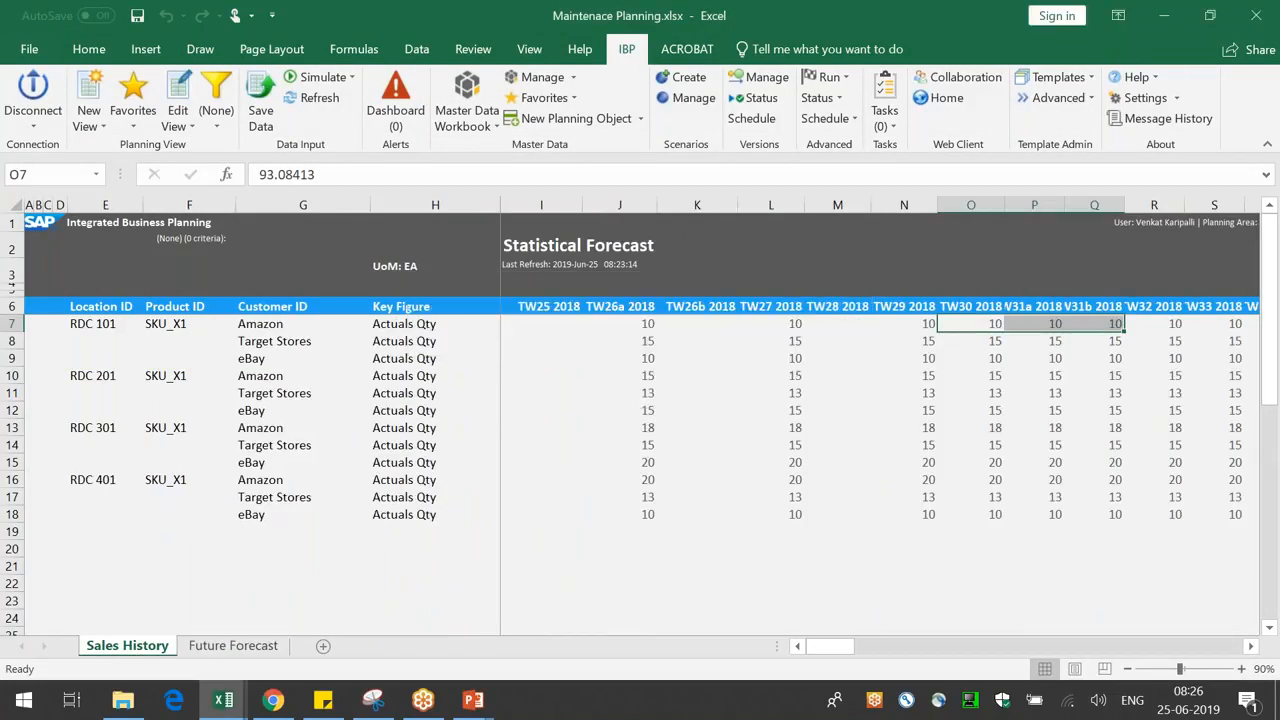
- Widen the TW26a 2018 column on the Sales History sheet and select the RDC 101 SKU_X1 actuals for all three customers
left_click(1112, 500)
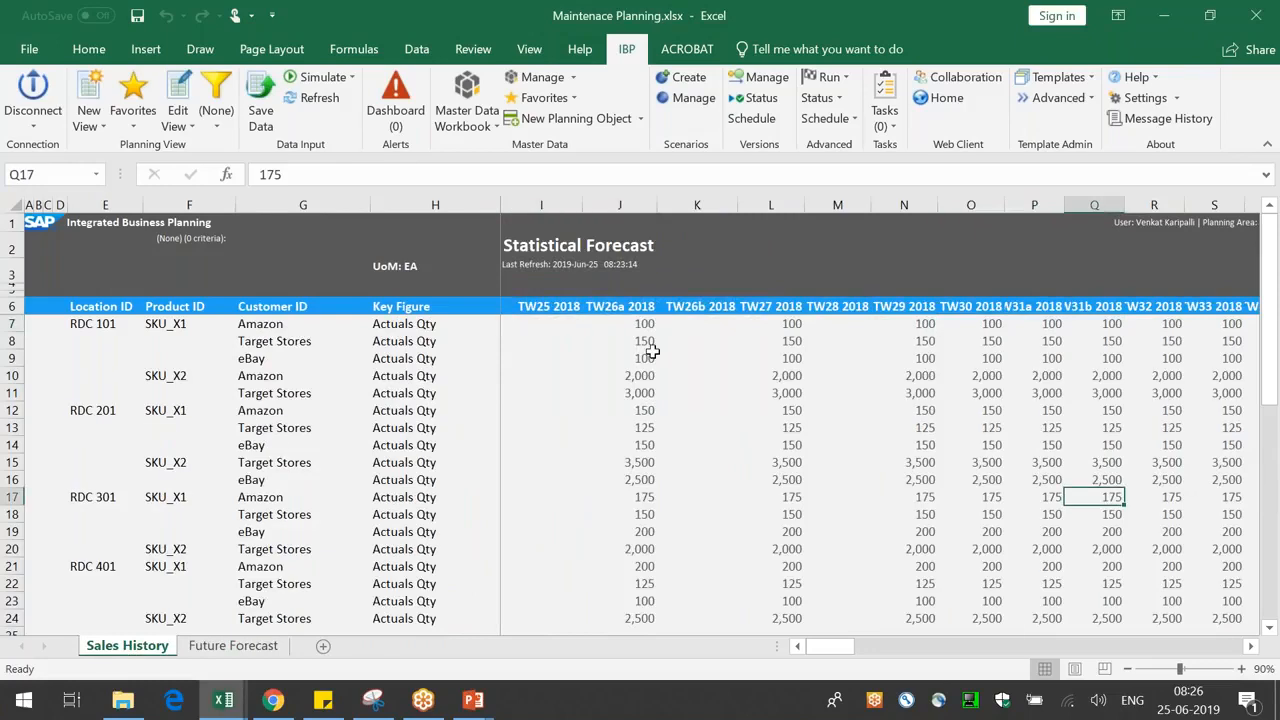
left_click(640, 328)
left_click_drag(587, 204, 684, 205)
left_click_drag(663, 355, 90, 322)
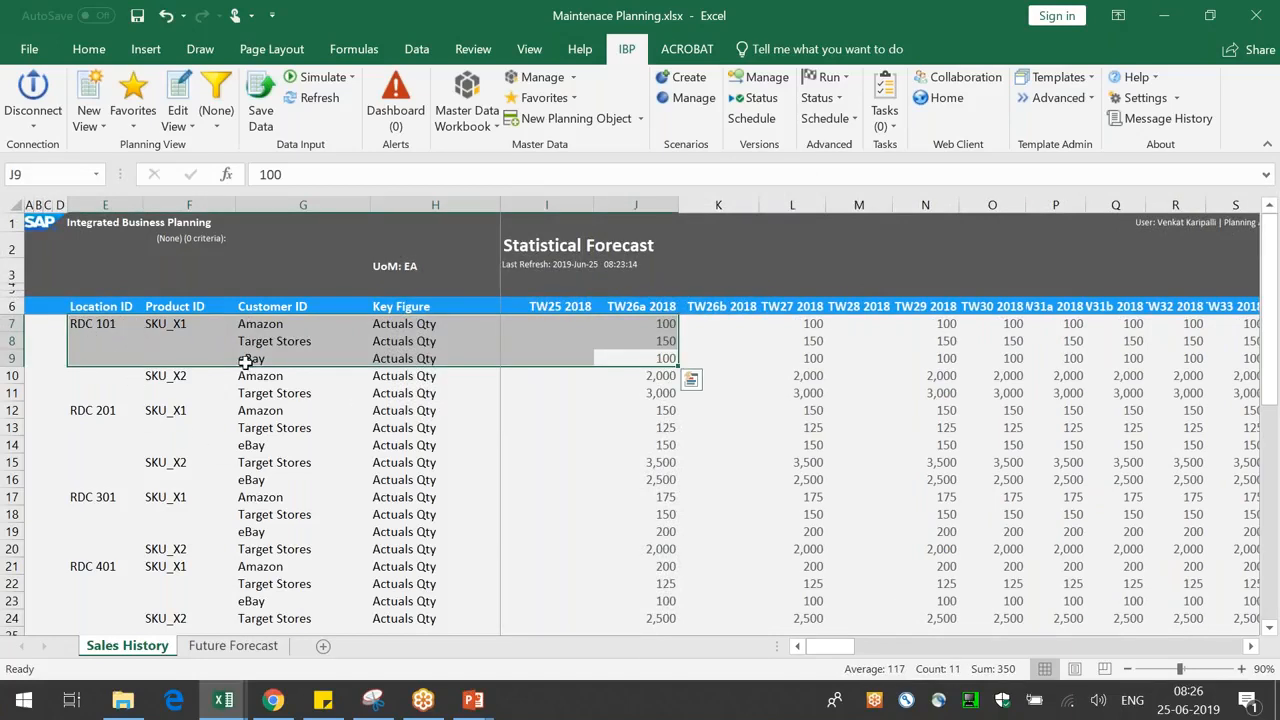
- Examine the TW26 2019 statistical forecast quantities for SKU_X1 at RDC 101 for Amazon, Target Stores and eBay on the Future Forecast sheet
left_click(262, 647)
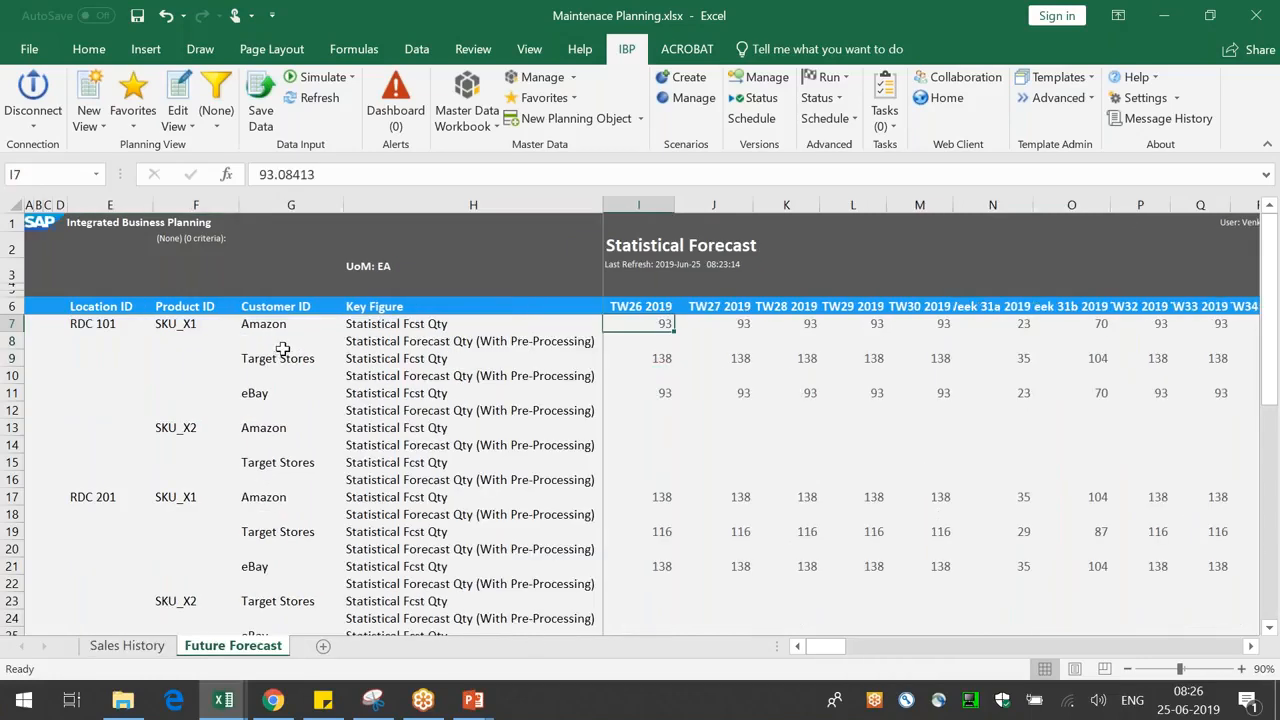
left_click_drag(175, 323, 676, 452)
left_click(657, 322)
left_click(663, 361)
left_click(663, 392)
left_click(288, 327)
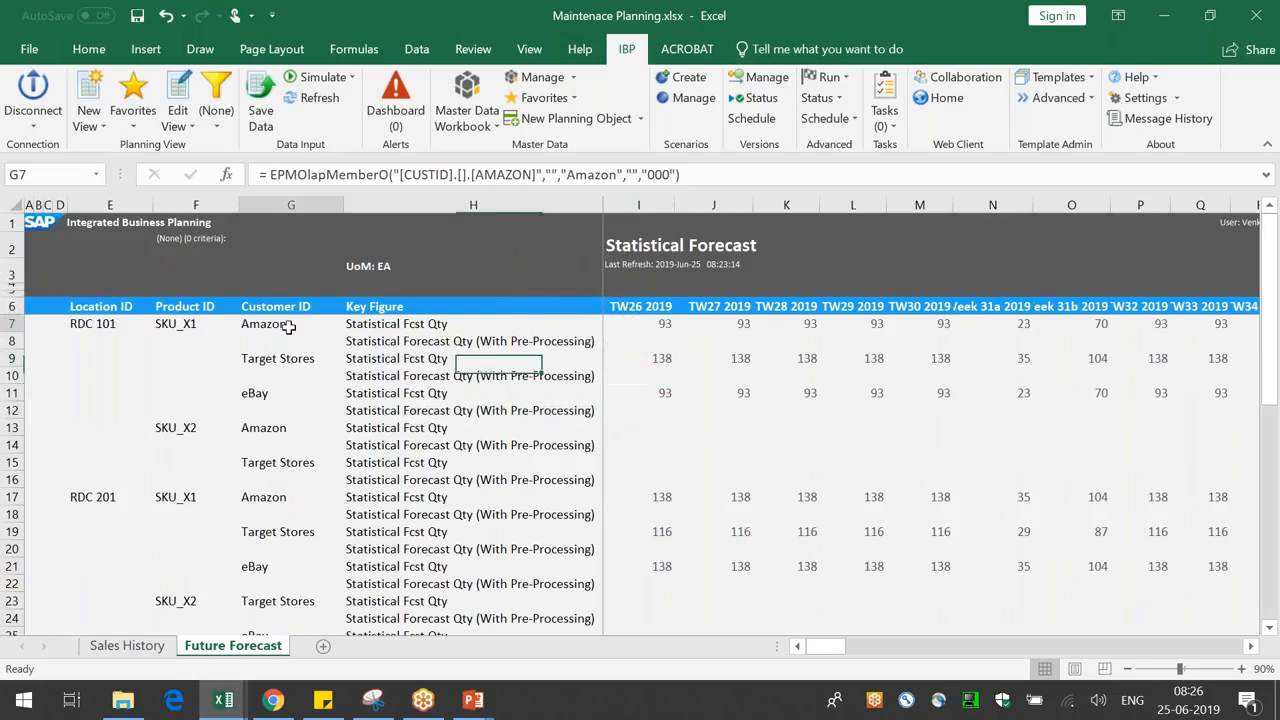
left_click(289, 358)
left_click(290, 392)
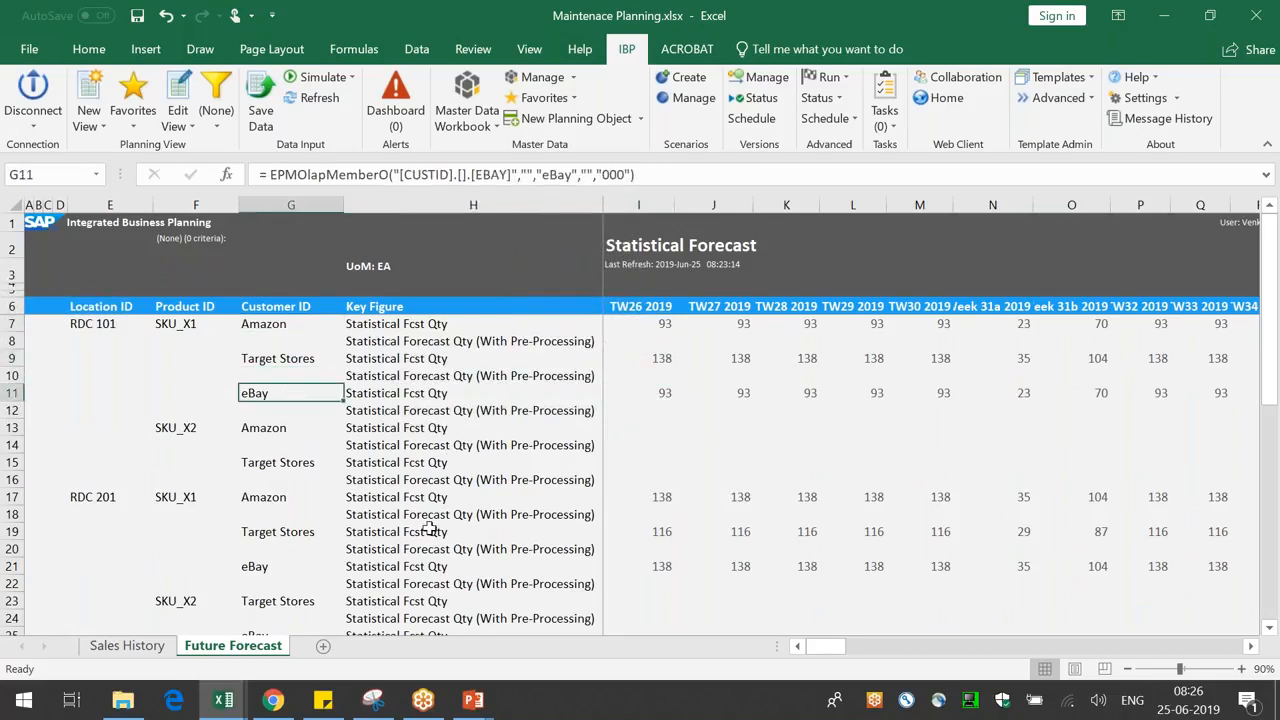
- Compare the SKU_X2 forecast rows at RDC 101 with the SKU_X2 customers on the Sales History sheet, returning to Future Forecast
left_click_drag(158, 436, 614, 477)
left_click(127, 645)
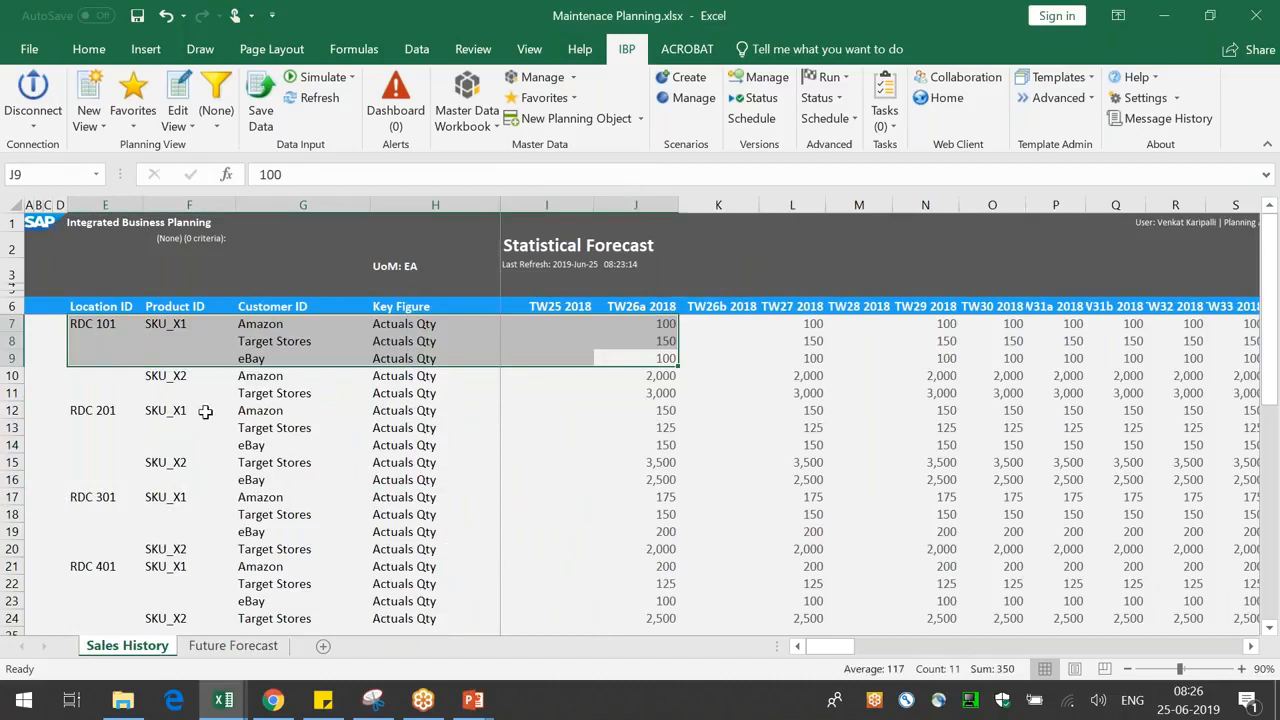
left_click(240, 398)
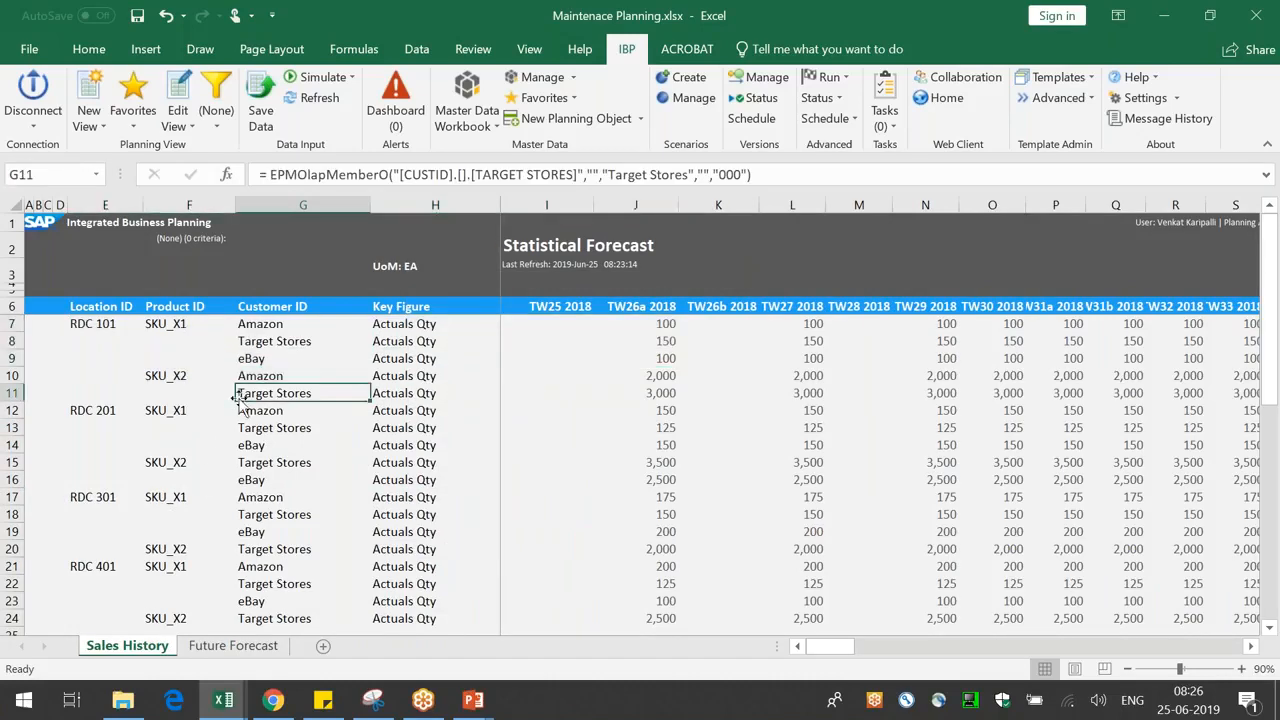
left_click(233, 645)
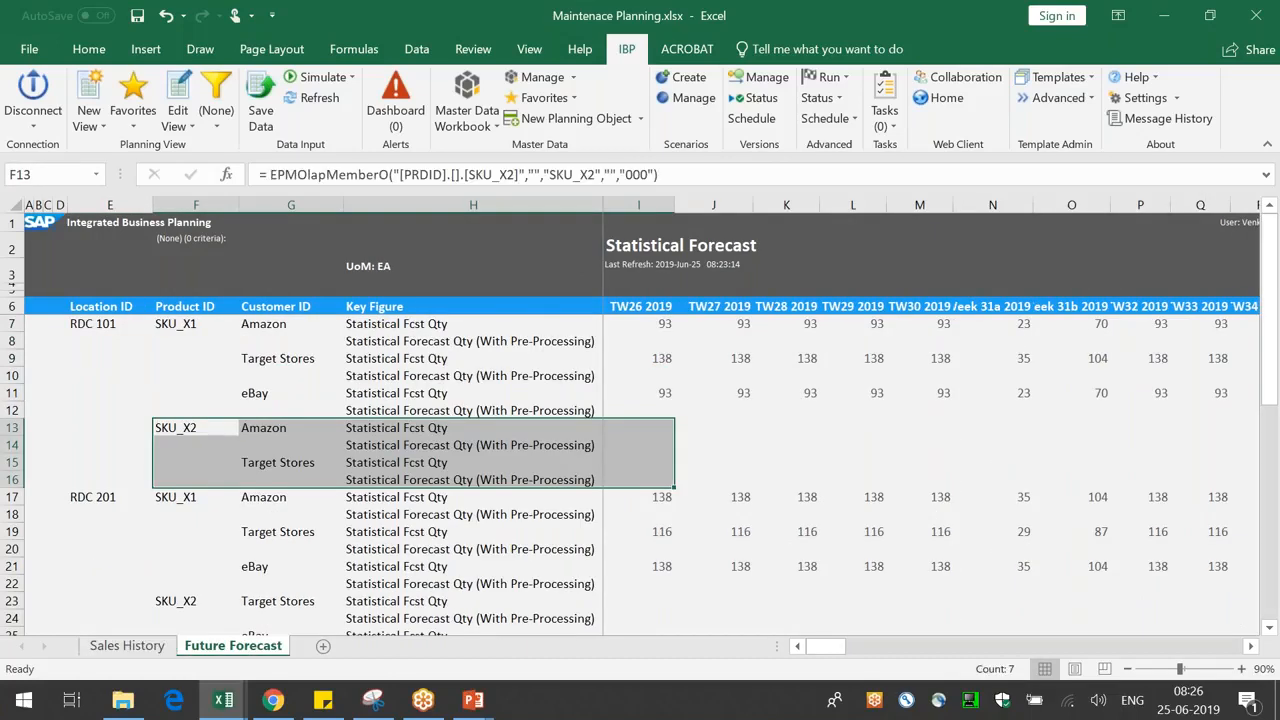
- Refresh the planning data and review the Sales History and Future Forecast sheets
left_click(564, 278)
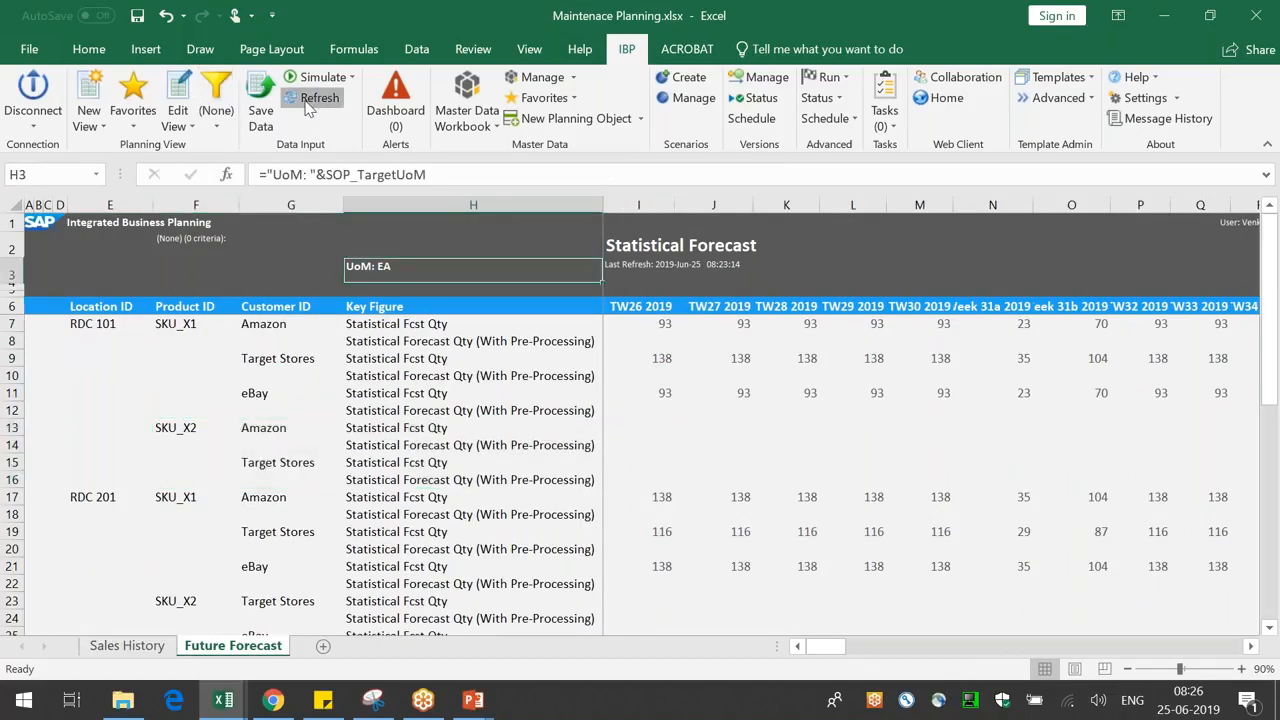
left_click(314, 97)
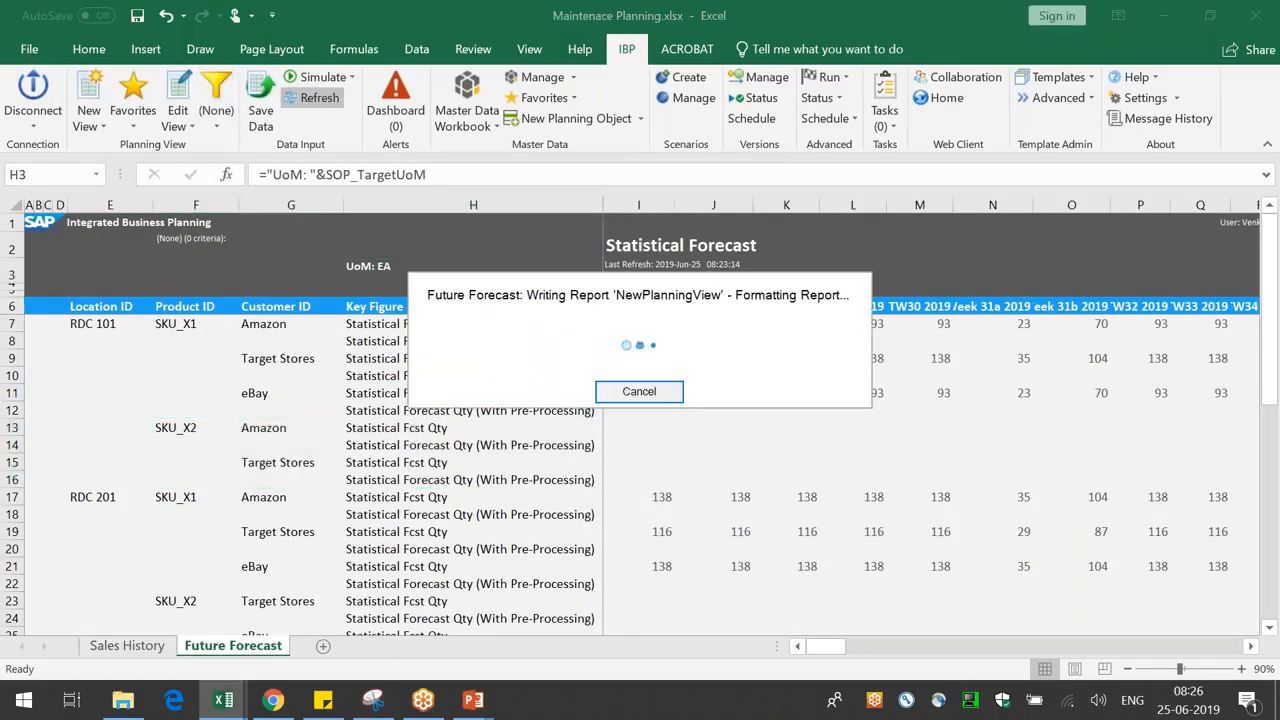
left_click(128, 646)
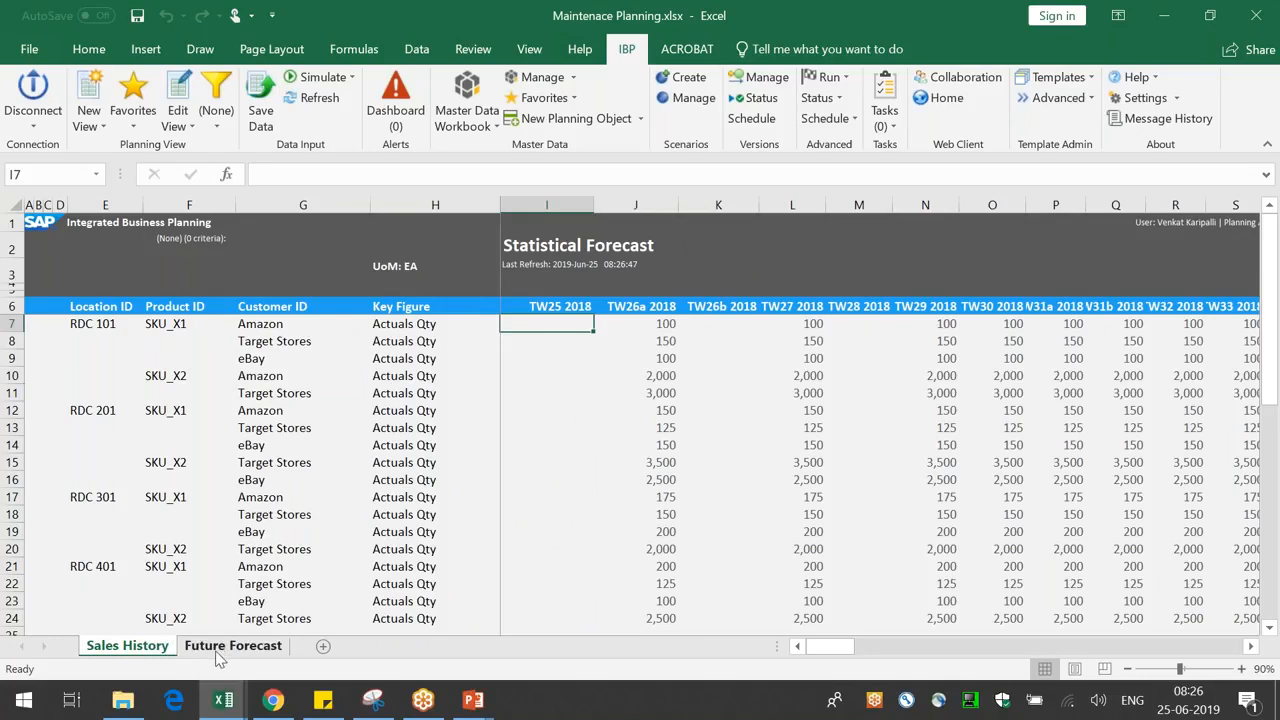
left_click(232, 646)
left_click(1020, 497)
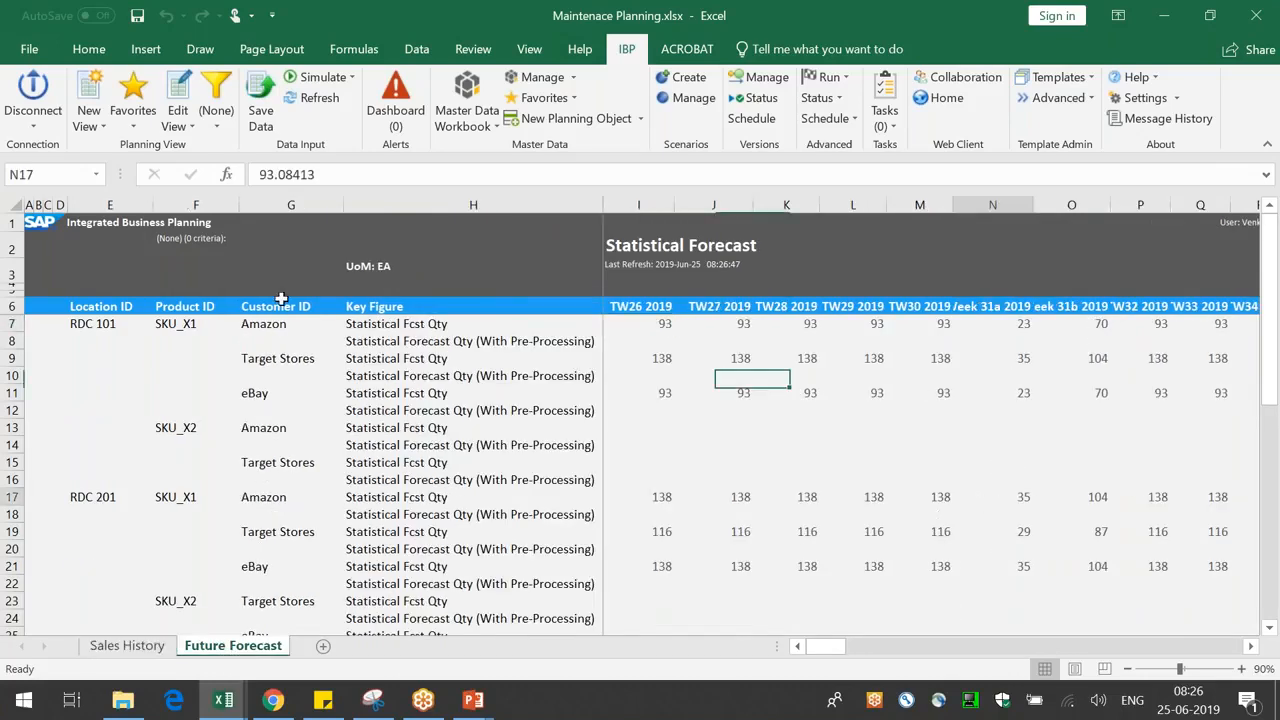
- Set up a one-time statistical forecasting run for all time levels with the TestConf2_Forecast_WithPrePro forecast model
left_click(829, 77)
left_click(900, 250)
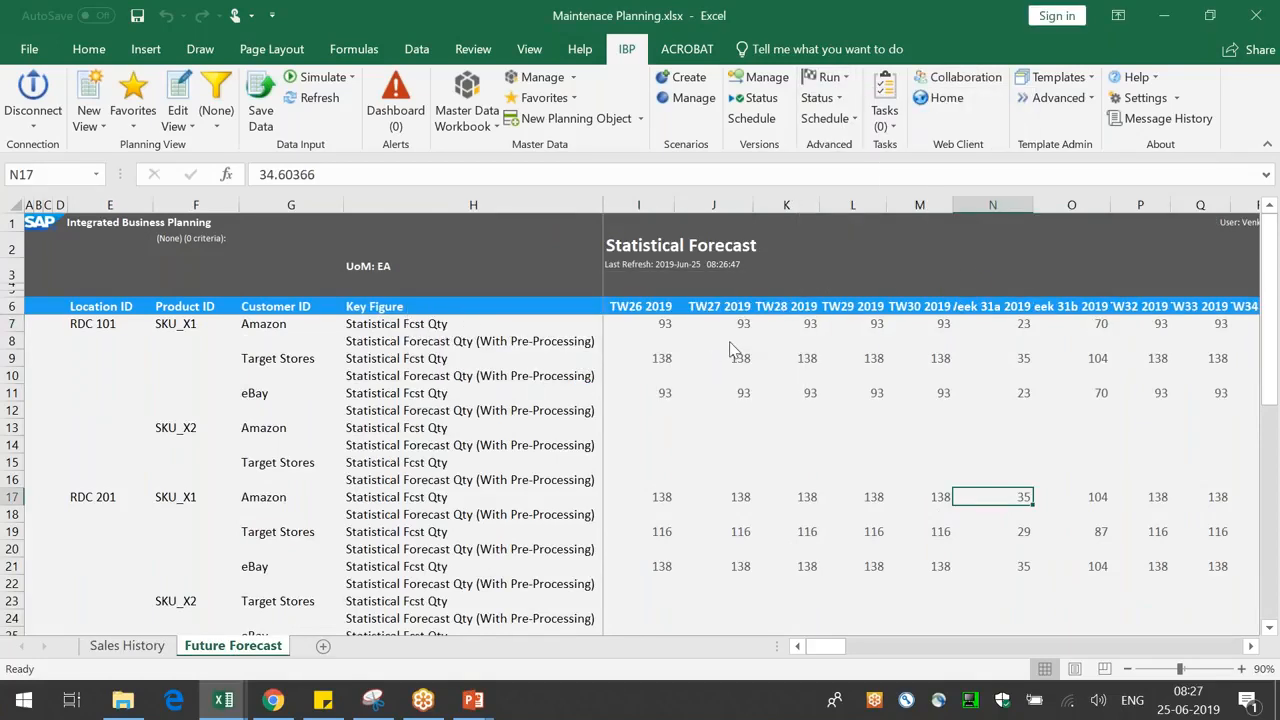
left_click_drag(993, 402, 995, 596)
left_click(676, 527)
left_click(642, 395)
left_click(642, 395)
left_click(594, 417)
left_click(598, 525)
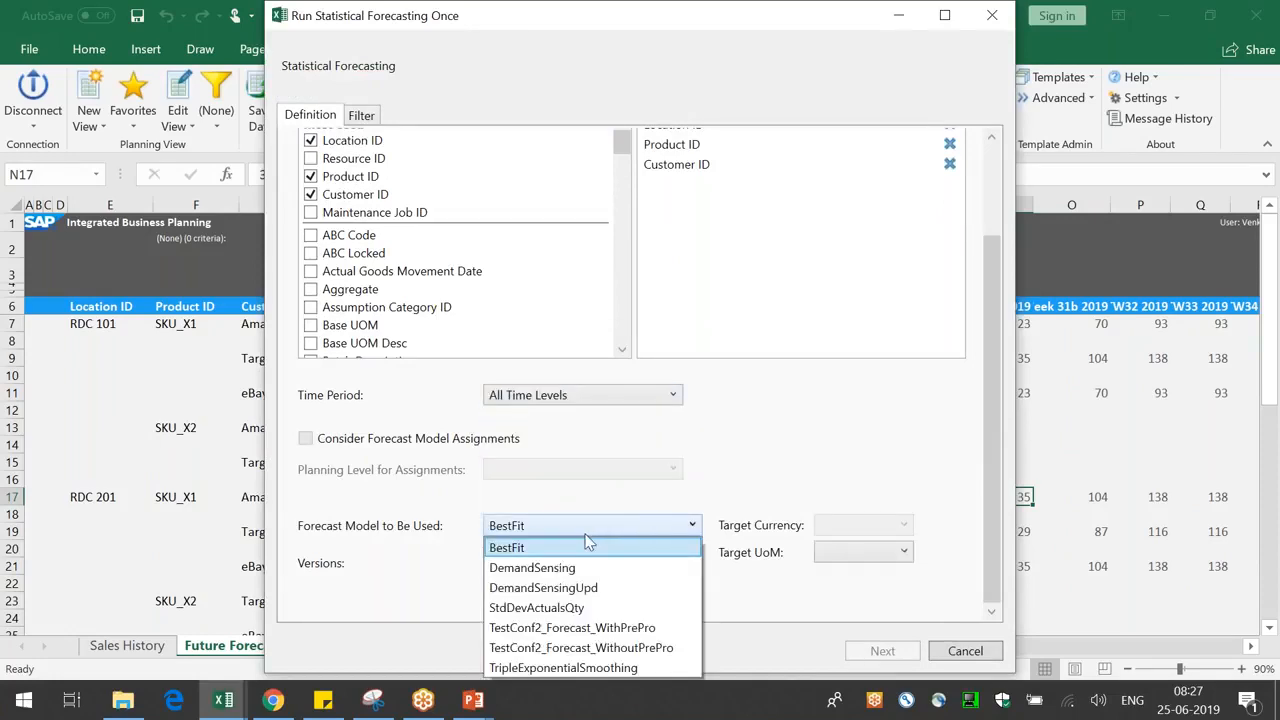
left_click(619, 630)
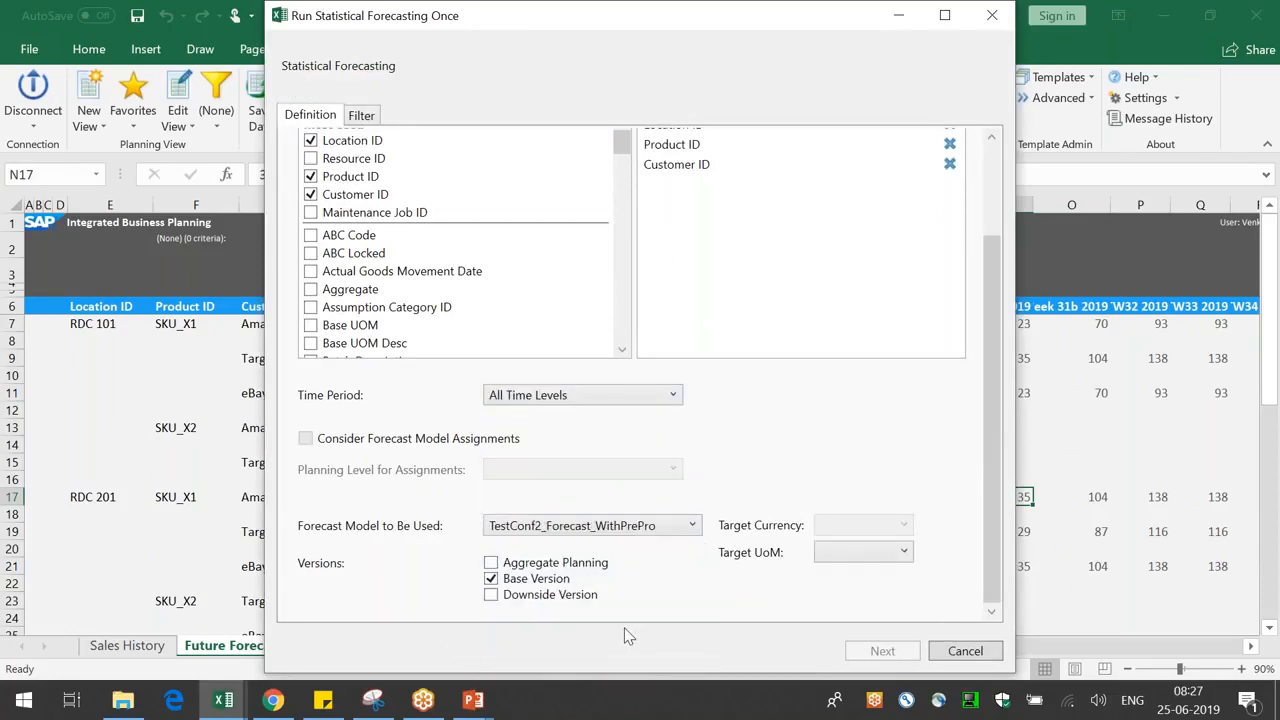
- Choose the run's target UoM, leave the filter empty and submit the statistical forecasting job, acknowledging the scheduling notice
left_click(858, 555)
left_click(857, 594)
left_click_drag(997, 526, 992, 390)
left_click(370, 118)
left_click(880, 651)
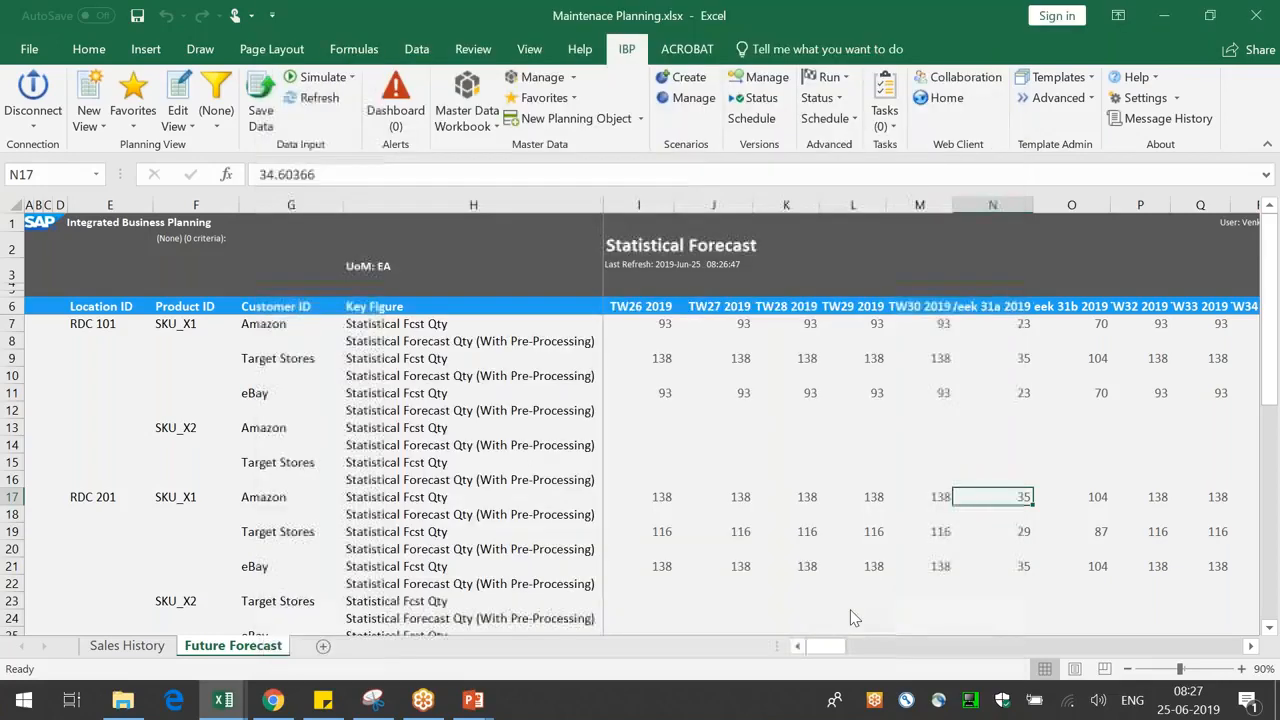
left_click(751, 672)
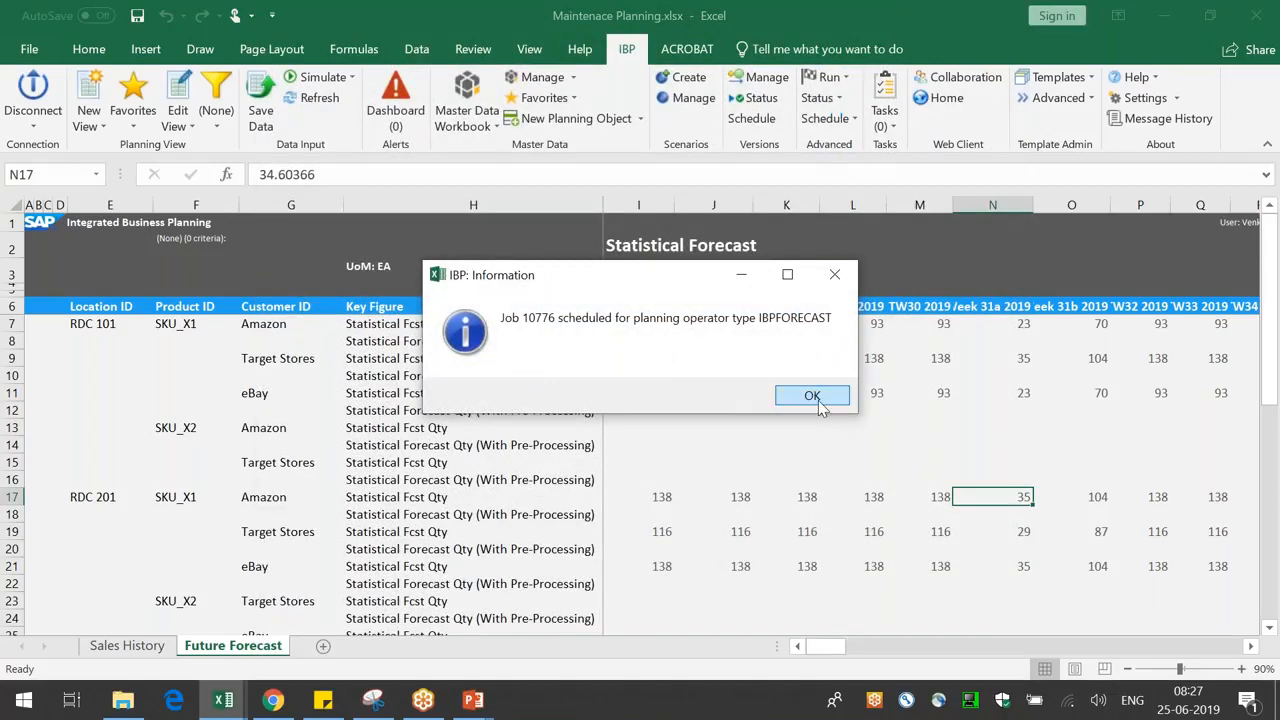
left_click(812, 396)
- Inspect the statistical forecasting job status list in full size, including the version, period and attribute columns, and close it
left_click(820, 98)
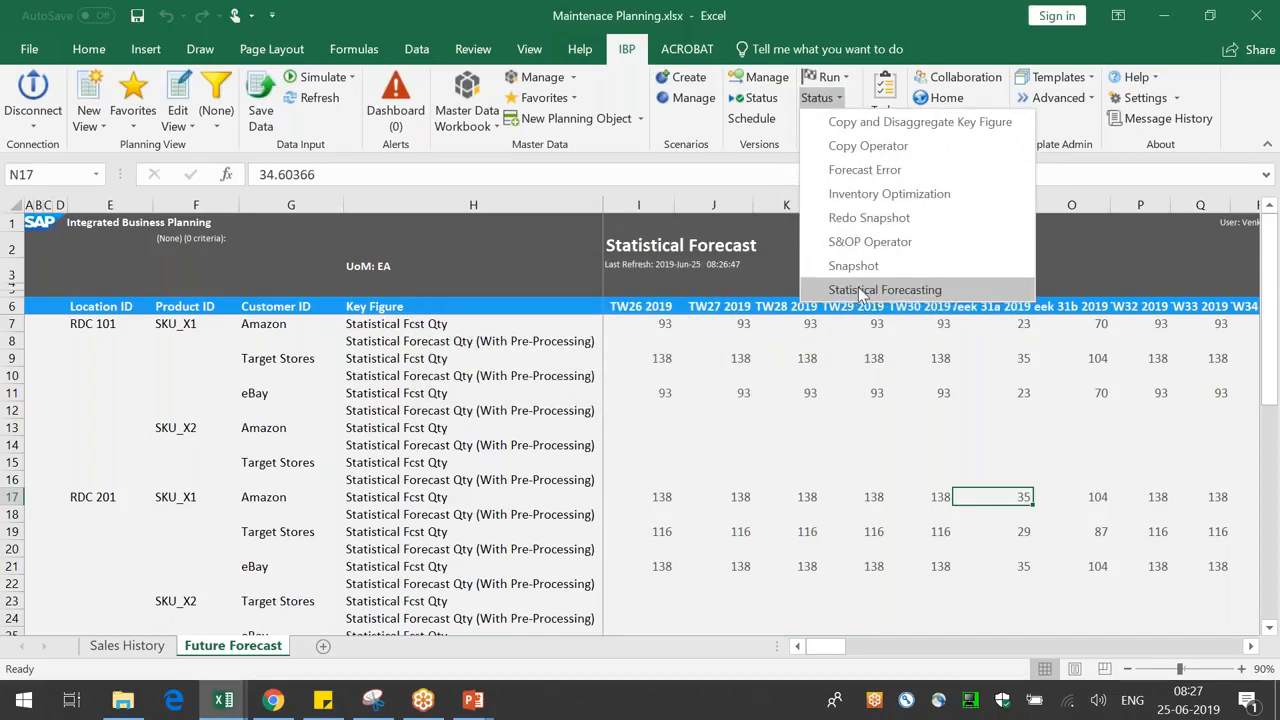
left_click(860, 290)
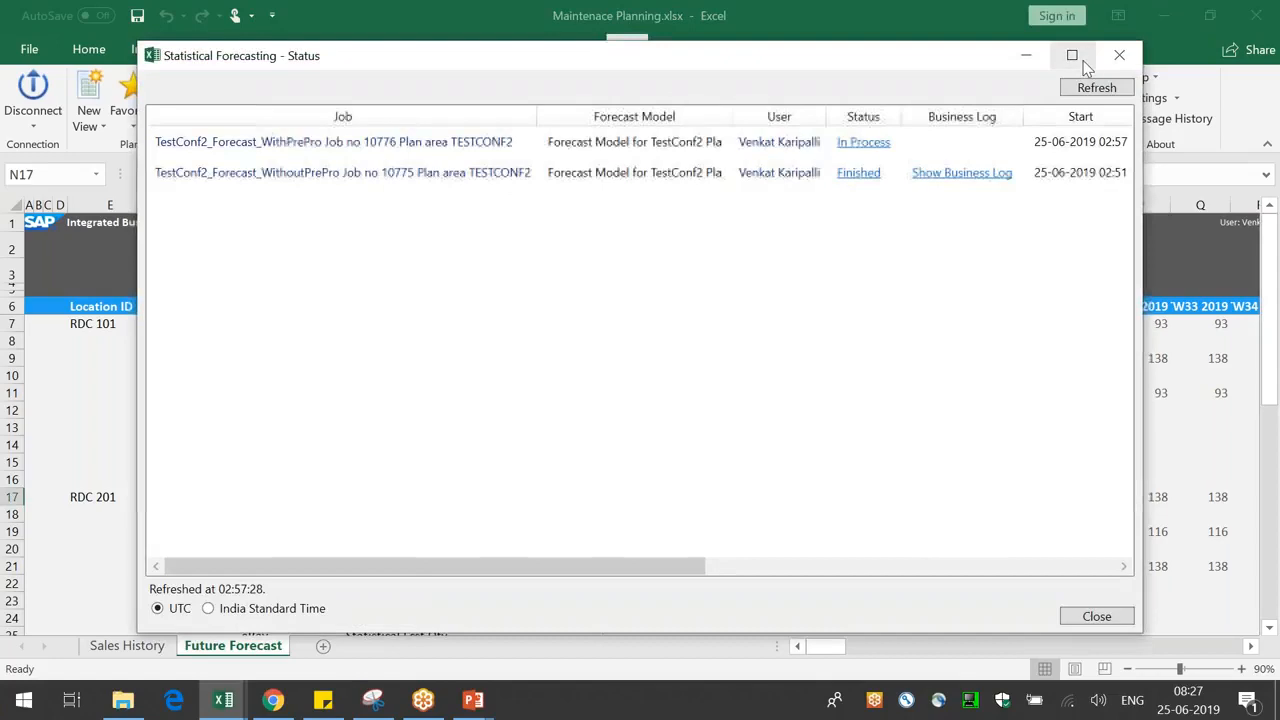
left_click(1073, 56)
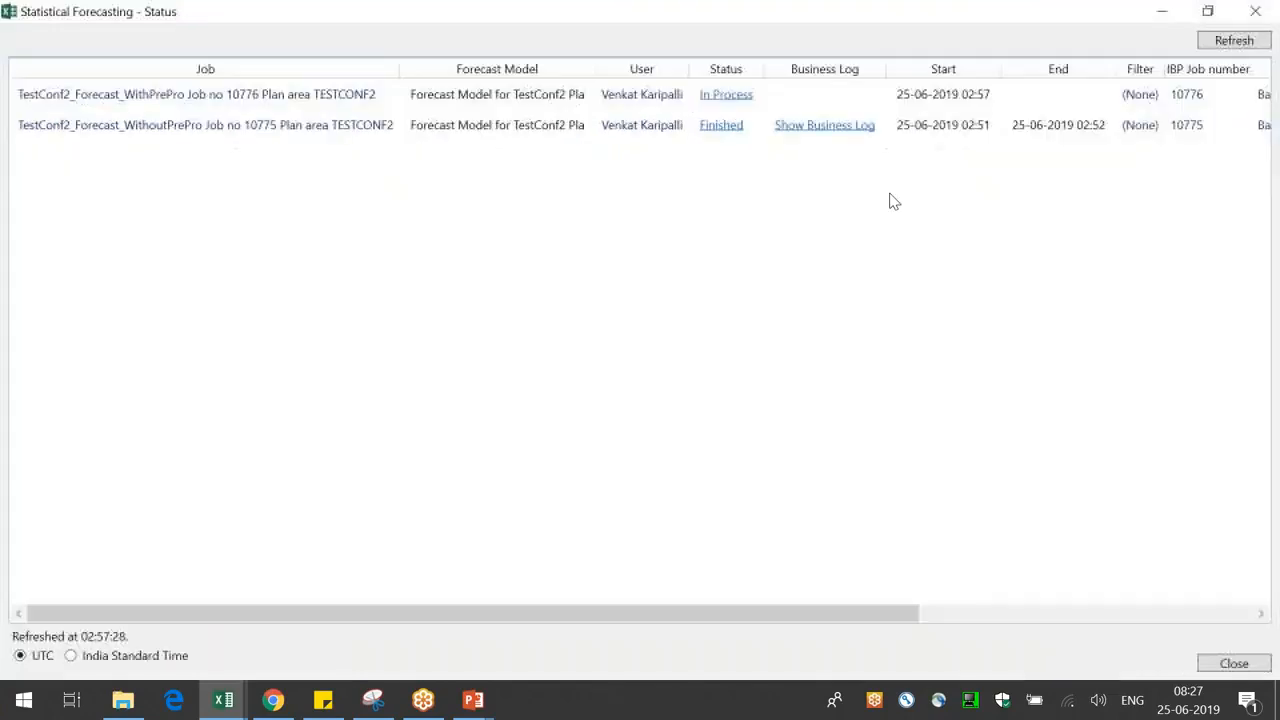
left_click_drag(860, 612, 1126, 629)
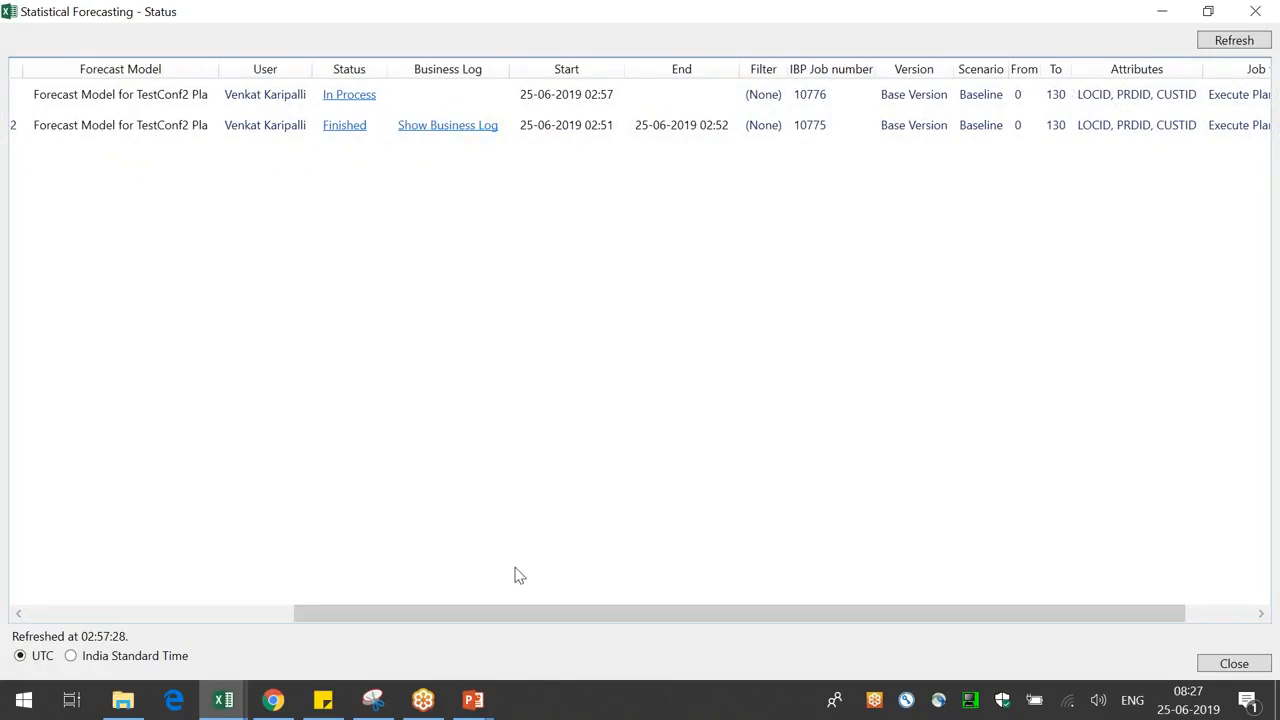
left_click_drag(503, 617, 304, 612)
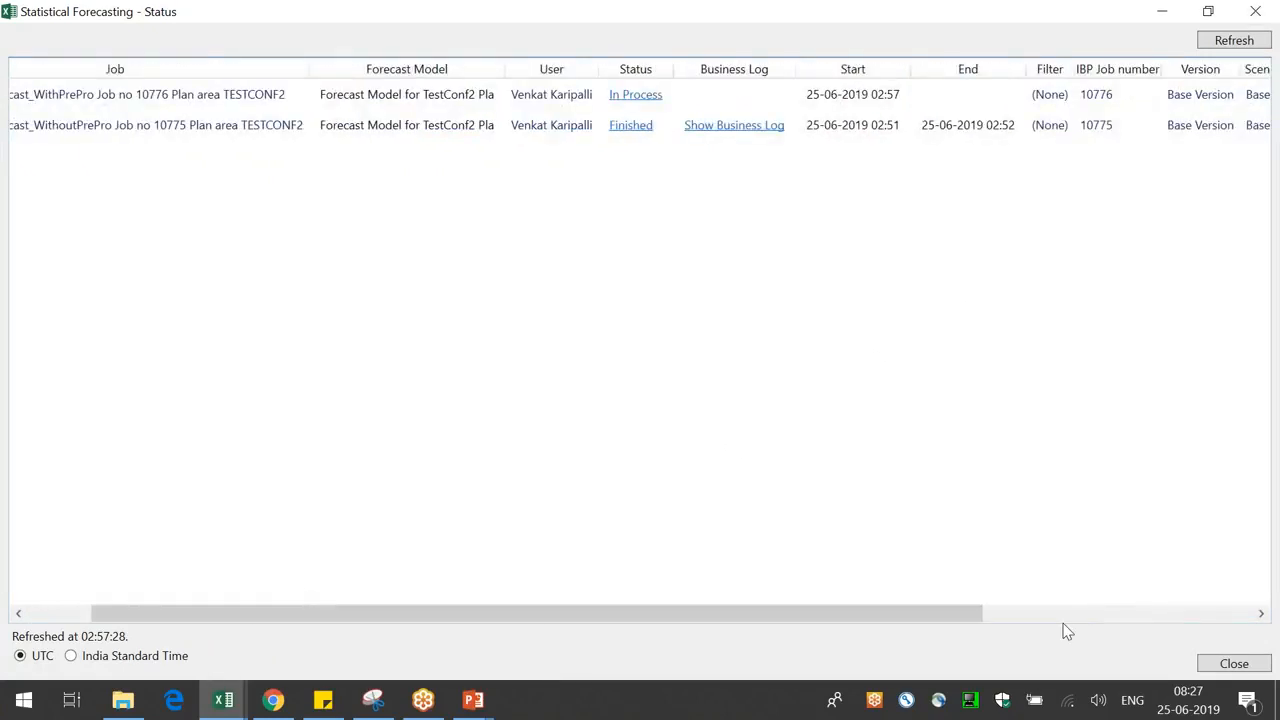
left_click(1232, 664)
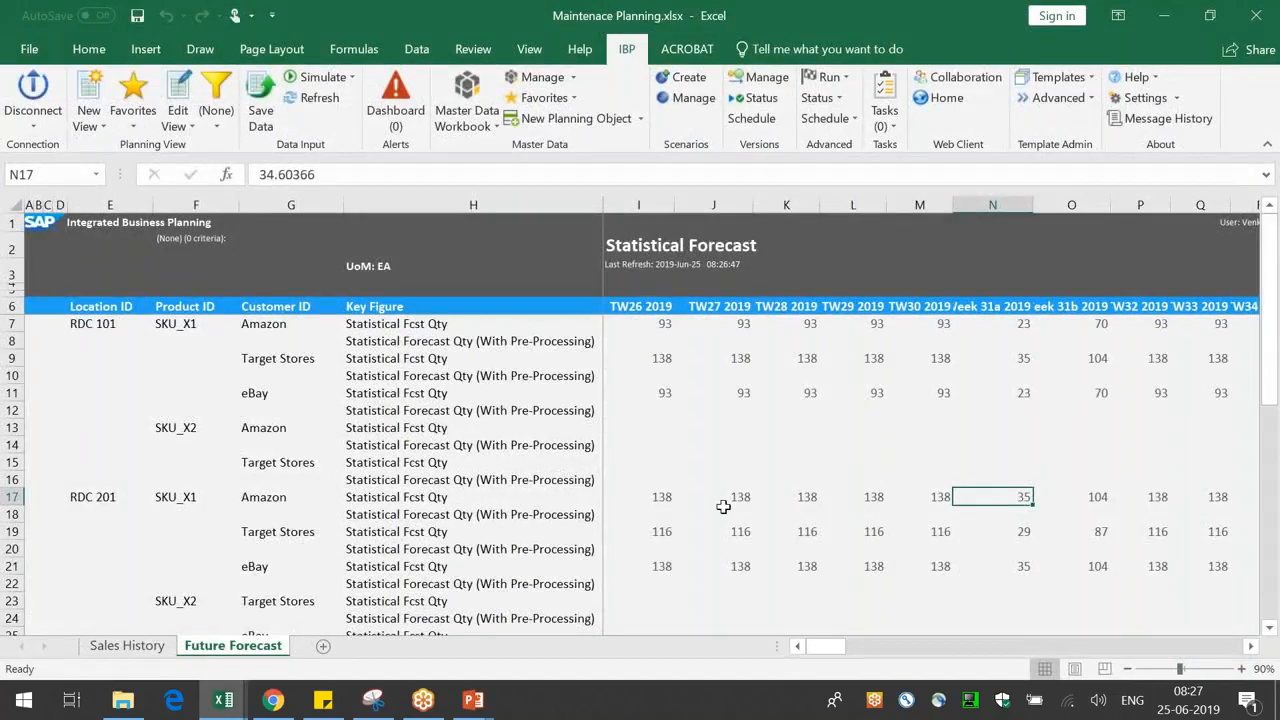
- Return to the Maintenace Planning.xlsx workbook and recheck the status of the TestConf2_Forecast_WithPrePro job
key("alt+Tab")
key("alt+Tab")
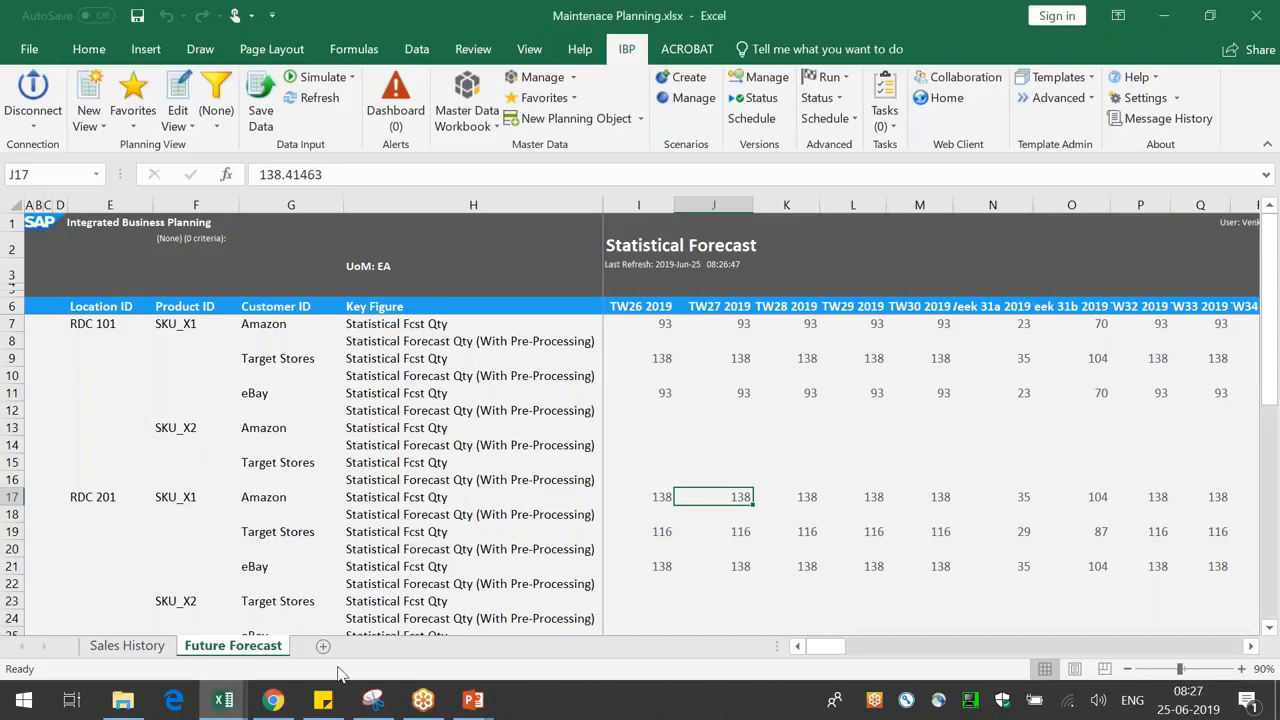
left_click(231, 702)
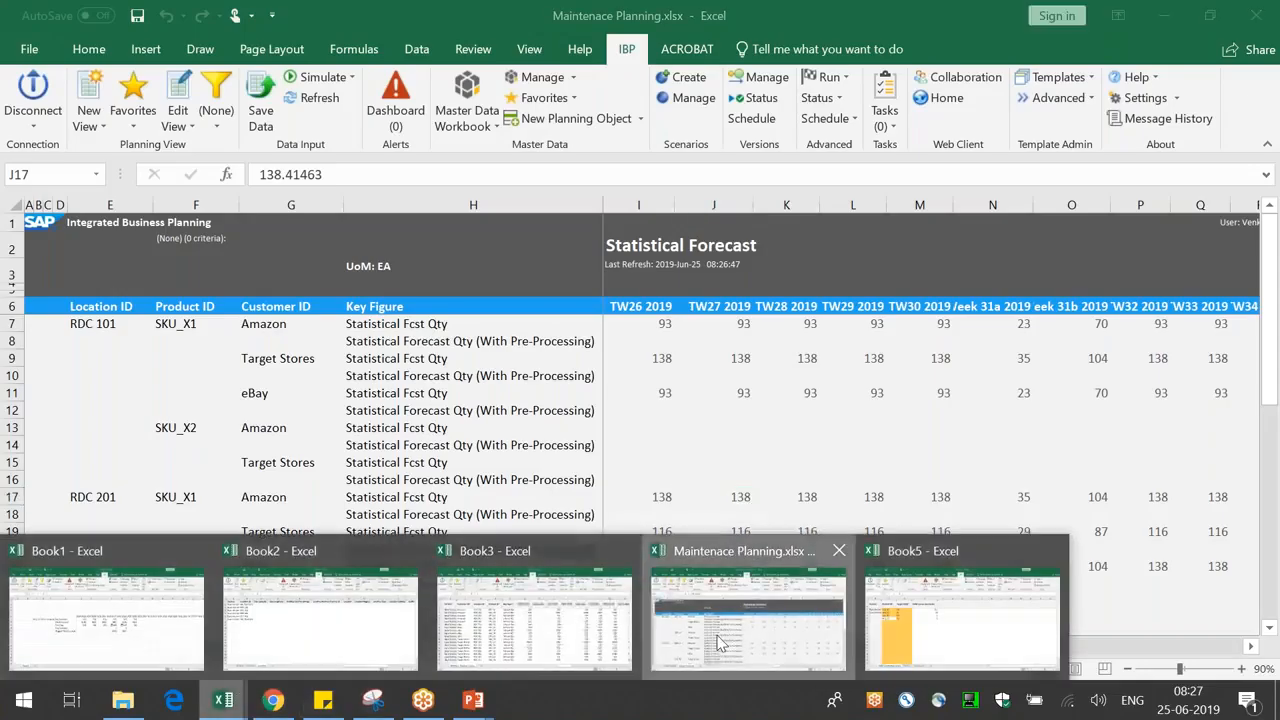
left_click(748, 610)
left_click(841, 101)
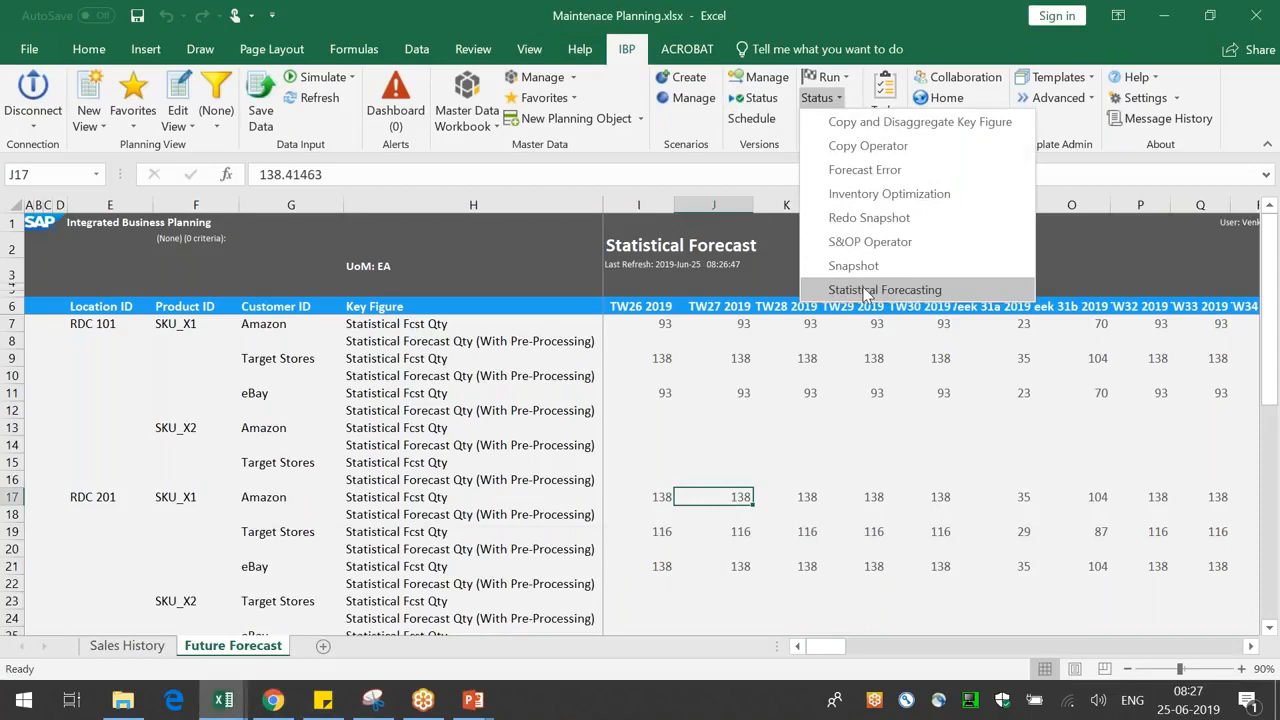
left_click(849, 295)
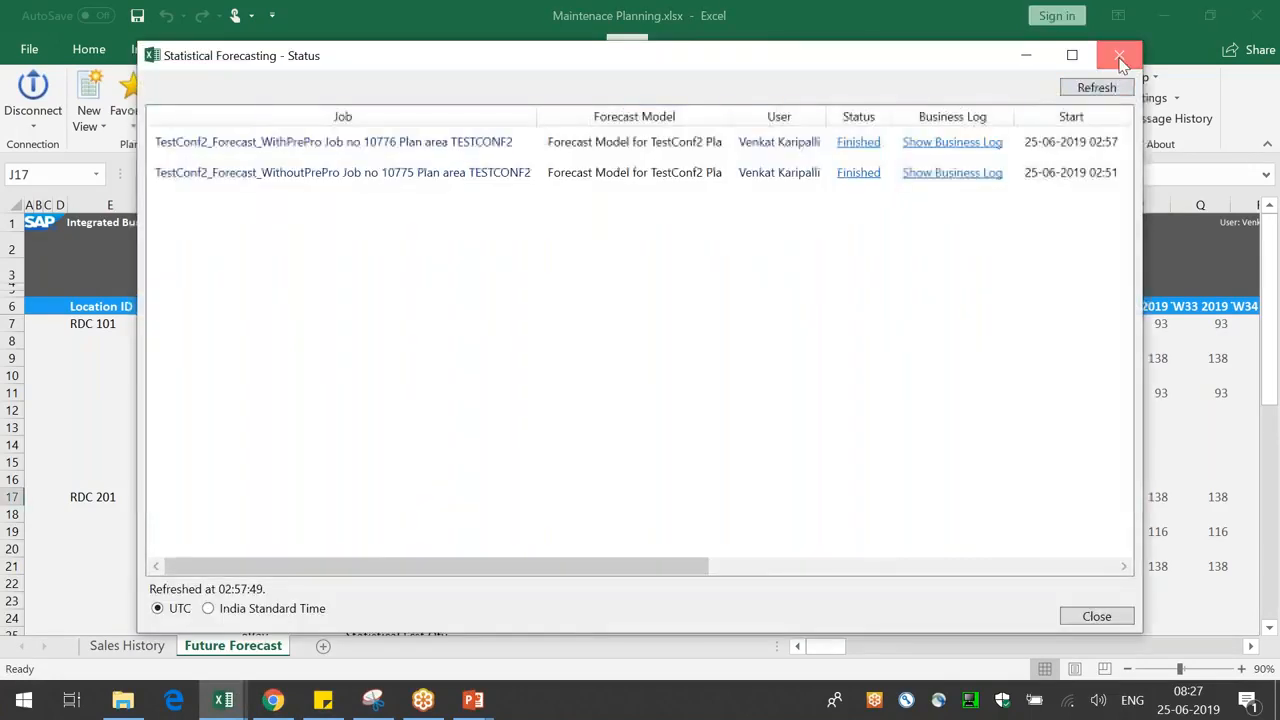
left_click(1120, 60)
- Refresh the planning views to load the new forecast and widen the TW26 2019 column on the Future Forecast sheet
left_click(336, 99)
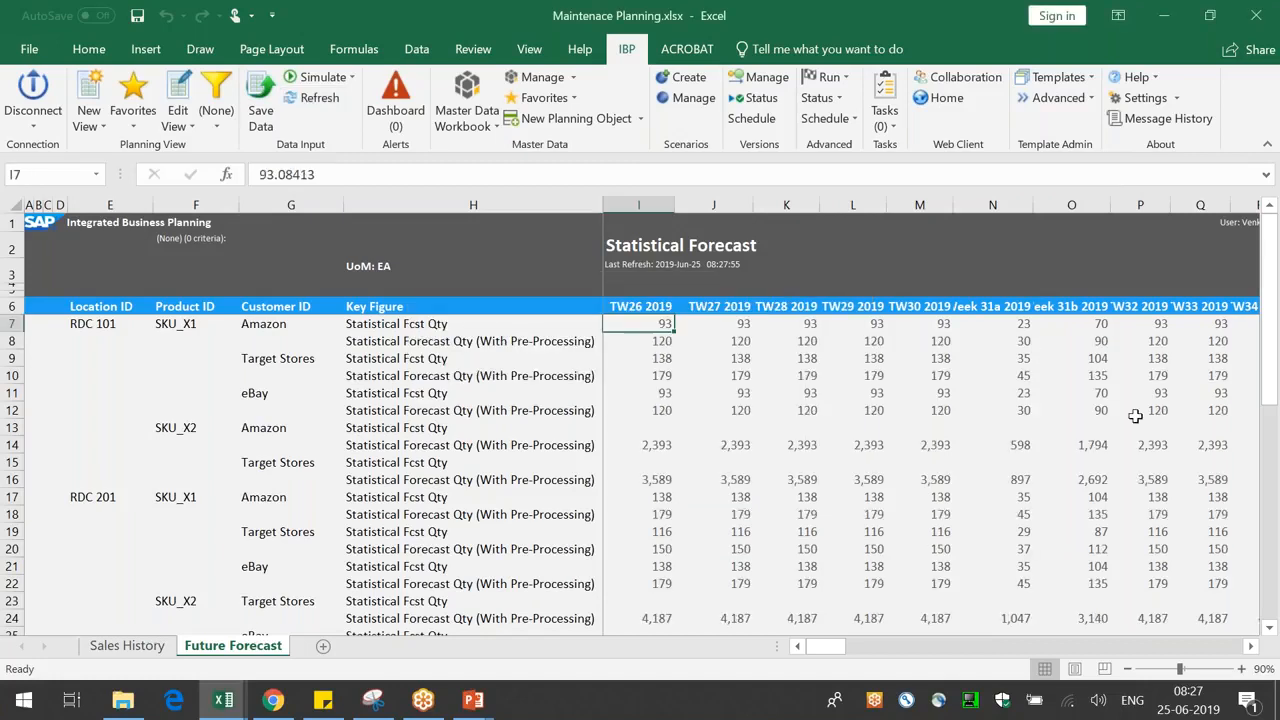
left_click(1041, 432)
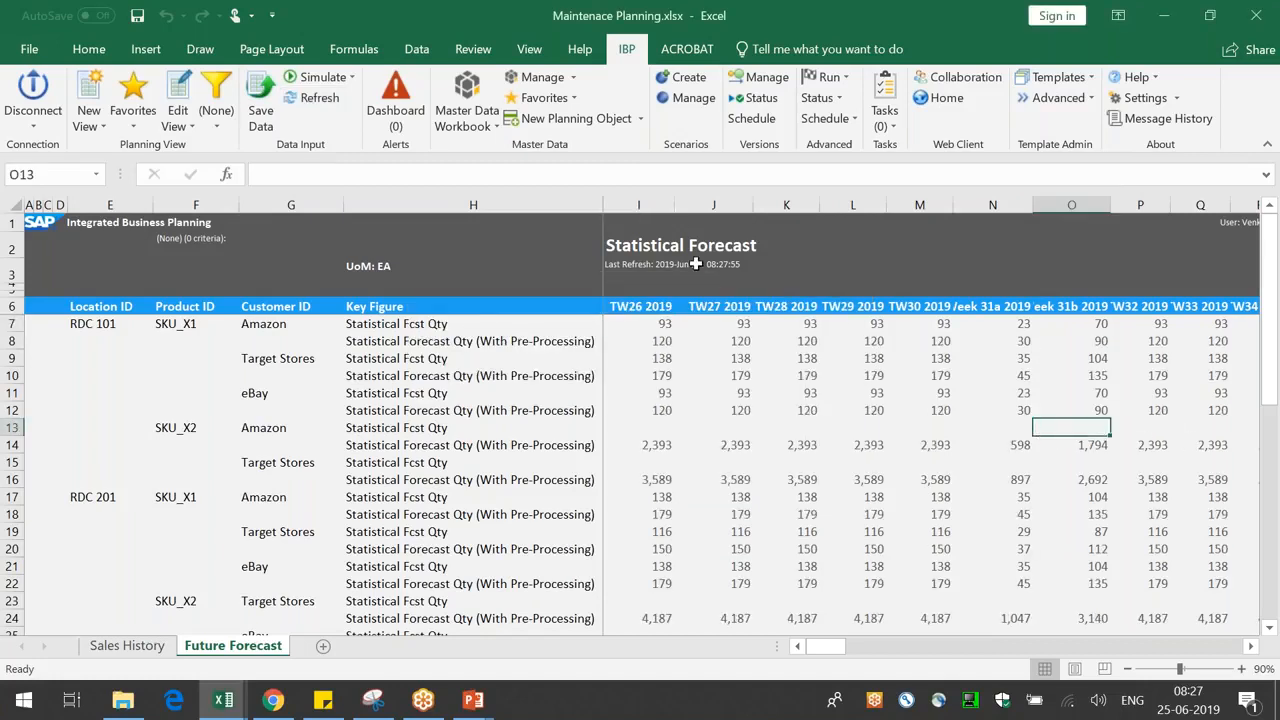
left_click_drag(679, 221, 701, 210)
- Compare Amazon's SKU_X1 forecast with pre-processing at RDC 101 for TW26 to TW28 2019 with its actuals on the Sales History sheet
left_click(531, 340)
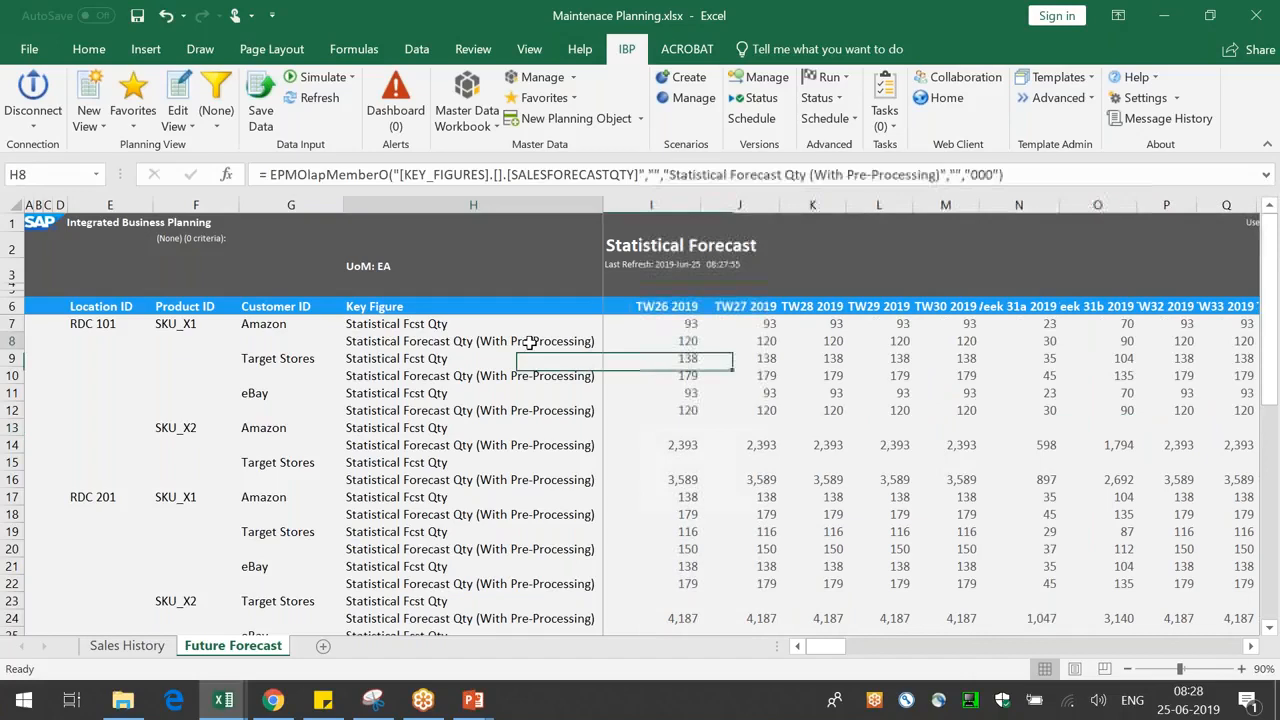
left_click(678, 338)
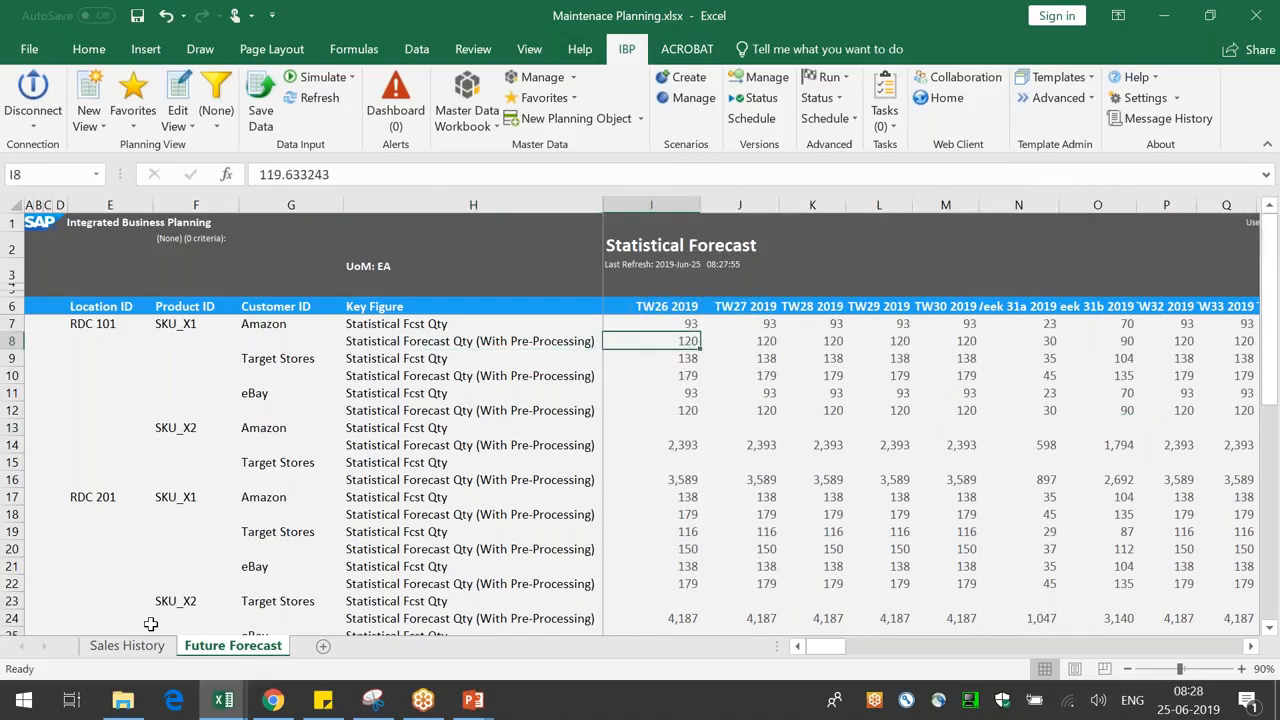
left_click(748, 551)
left_click_drag(678, 347, 830, 342)
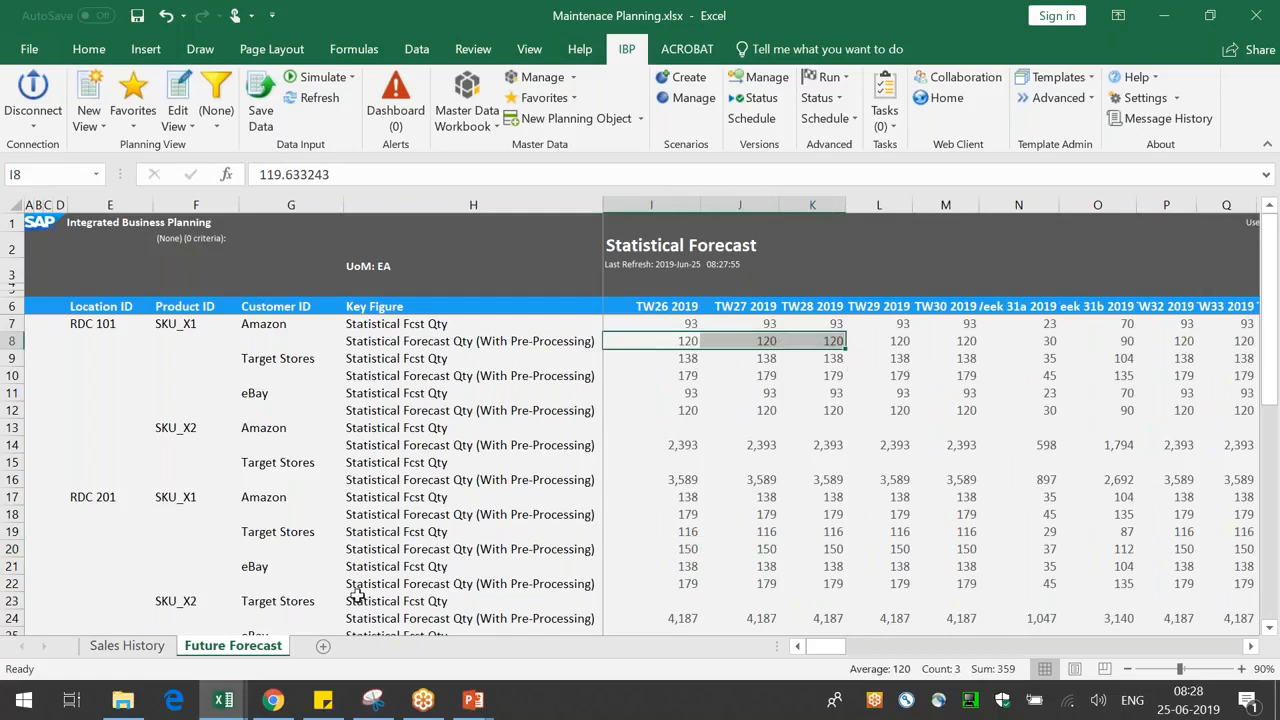
left_click(127, 645)
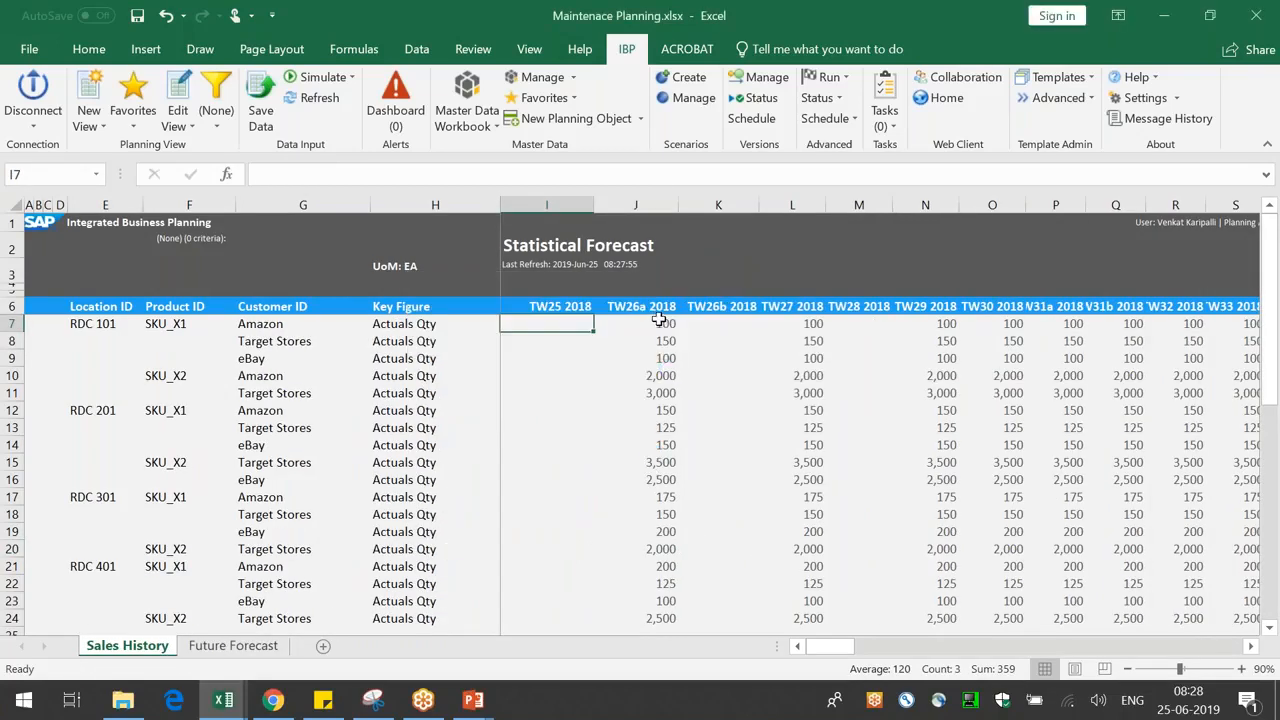
left_click_drag(648, 334, 648, 352)
left_click(240, 645)
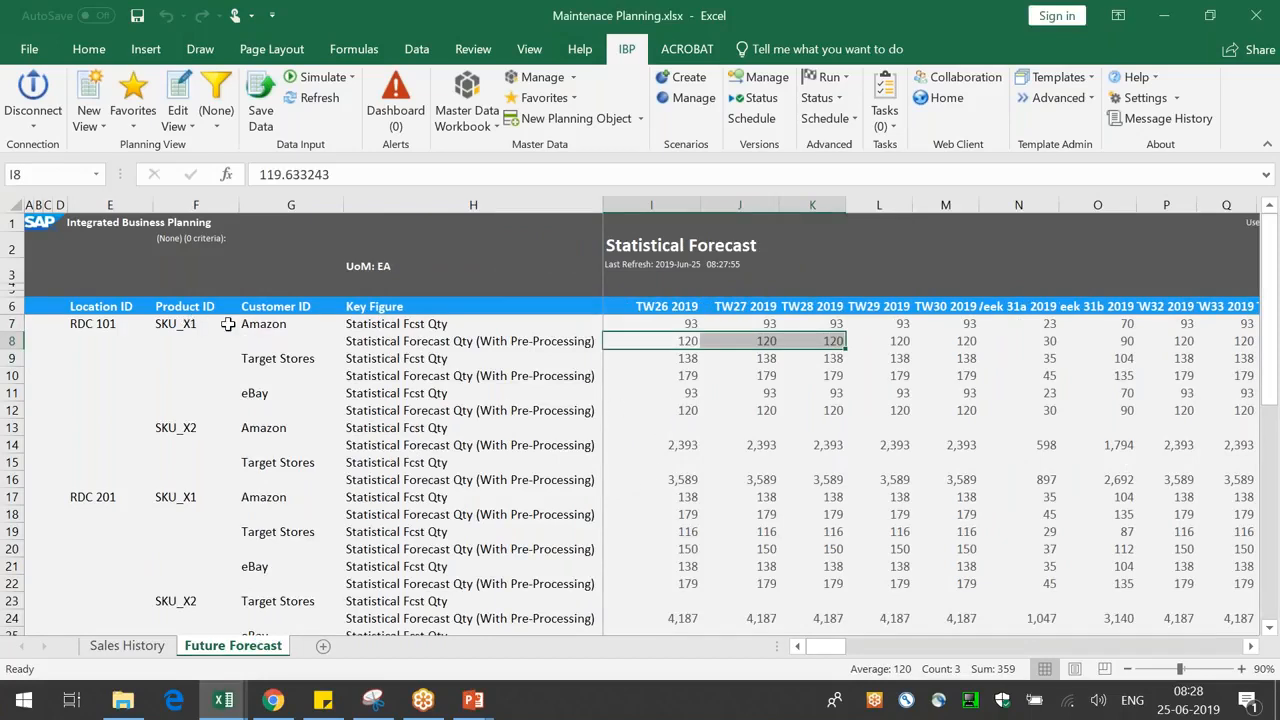
left_click(183, 324)
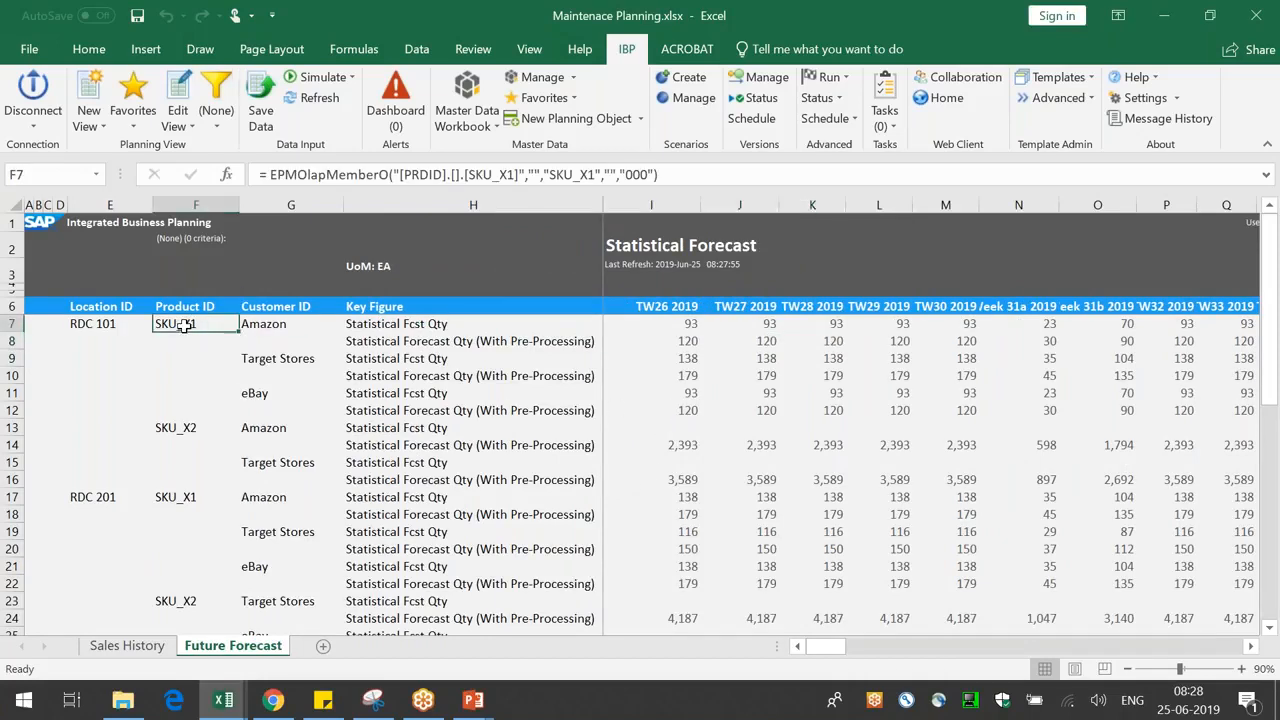
- Filter the Future Forecast planning view on Product ID SKU_X1
right_click(181, 324)
mouse_move(290, 230)
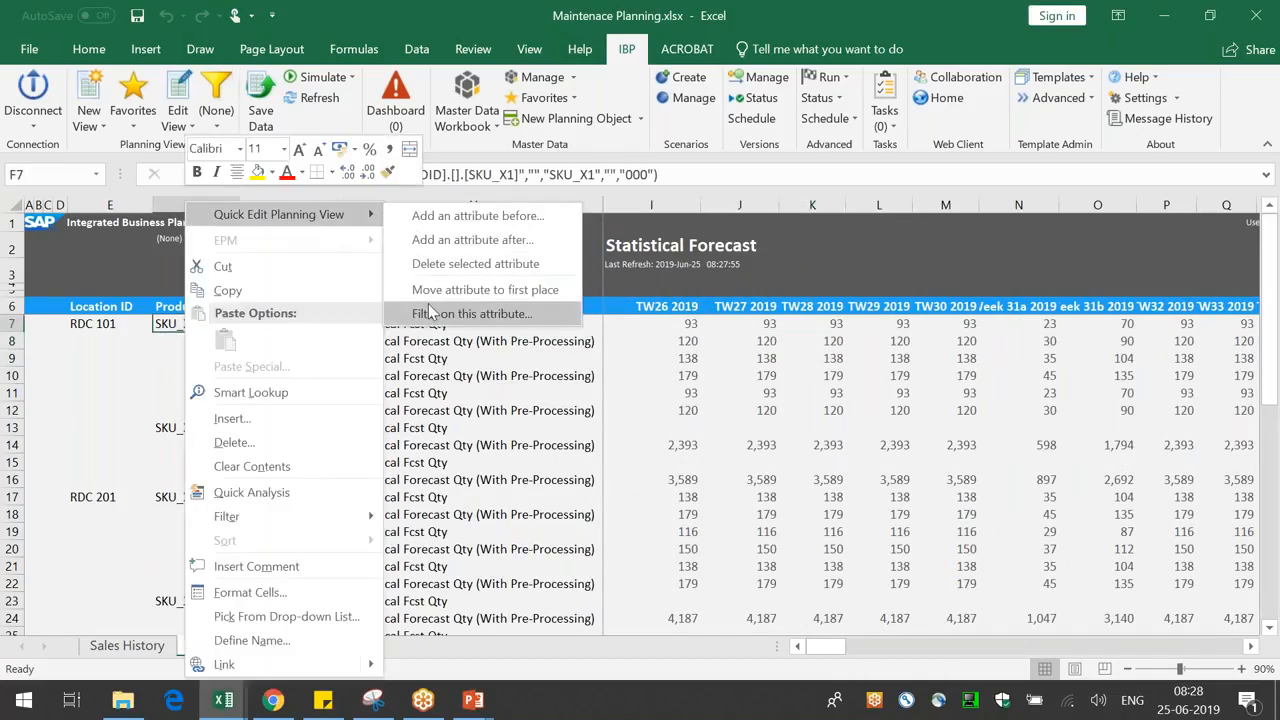
left_click(470, 314)
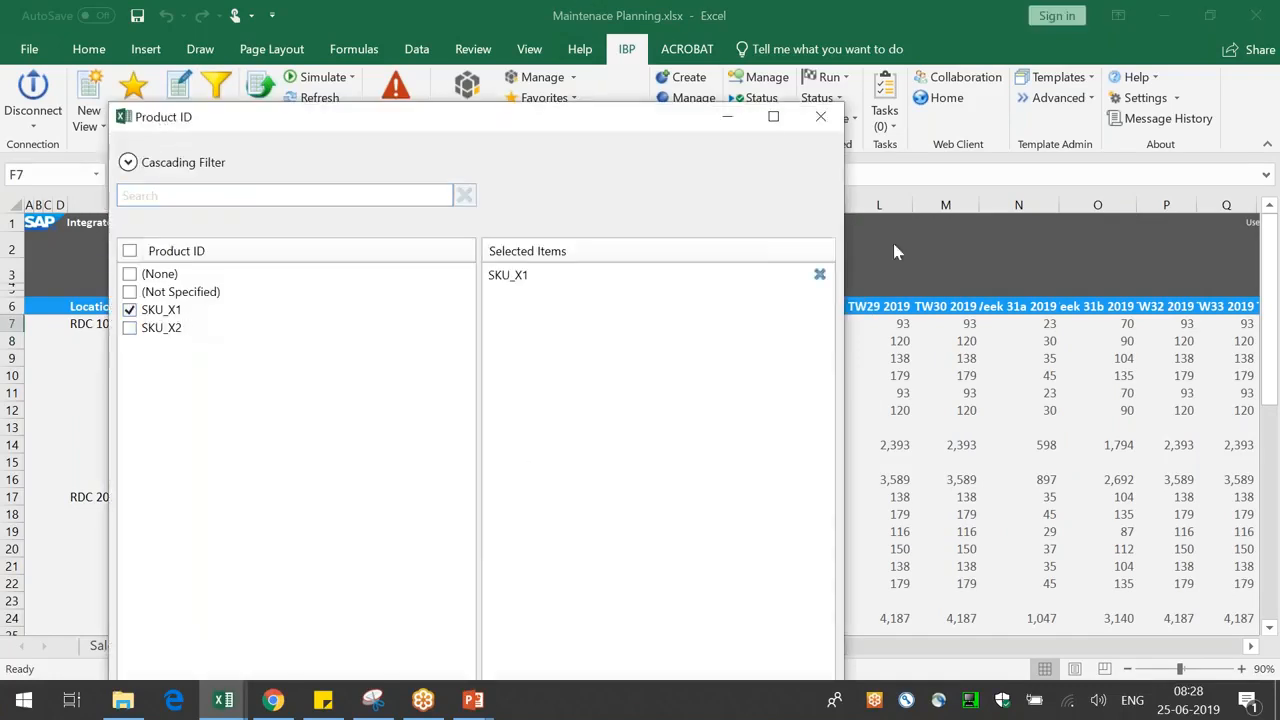
left_click(768, 115)
left_click(1140, 653)
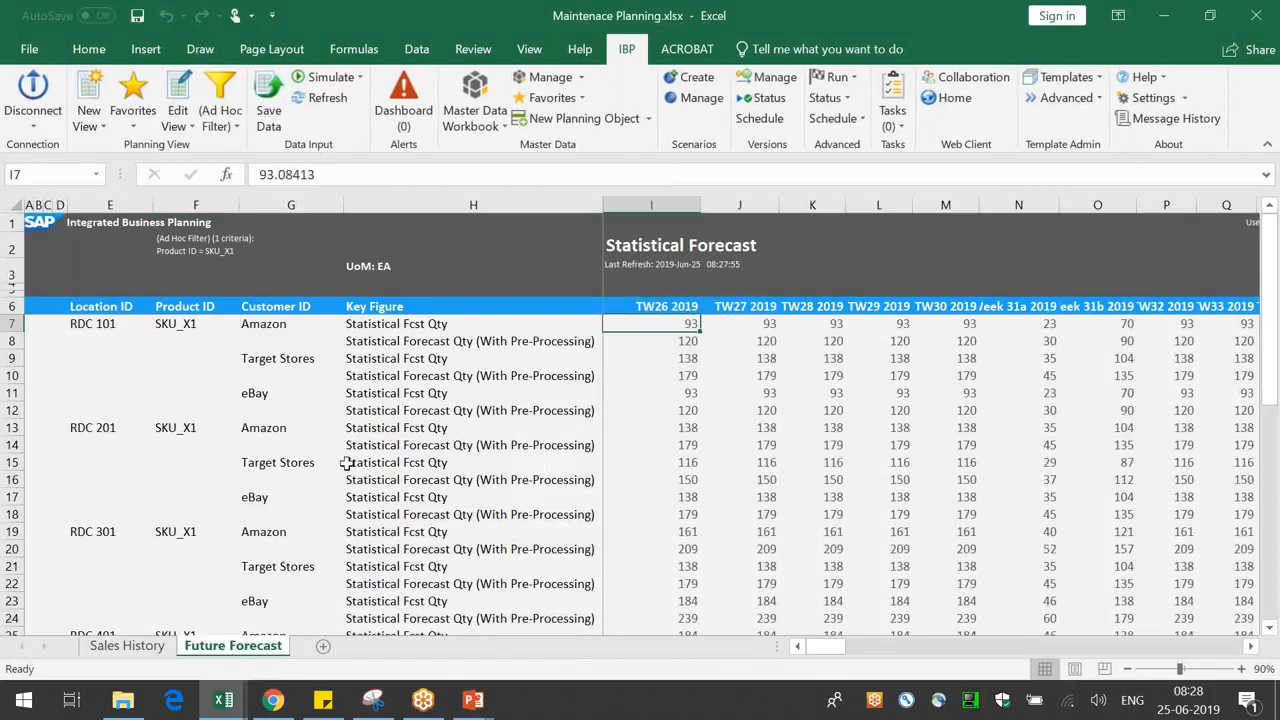
- Compare the SKU_X1 forecasts with and without pre-processing at RDC 101 for TW26 2019 with the actuals on the Sales History sheet
mouse_move(93, 324)
left_mouse_down()
mouse_move(586, 415)
mouse_move(660, 415)
left_mouse_up()
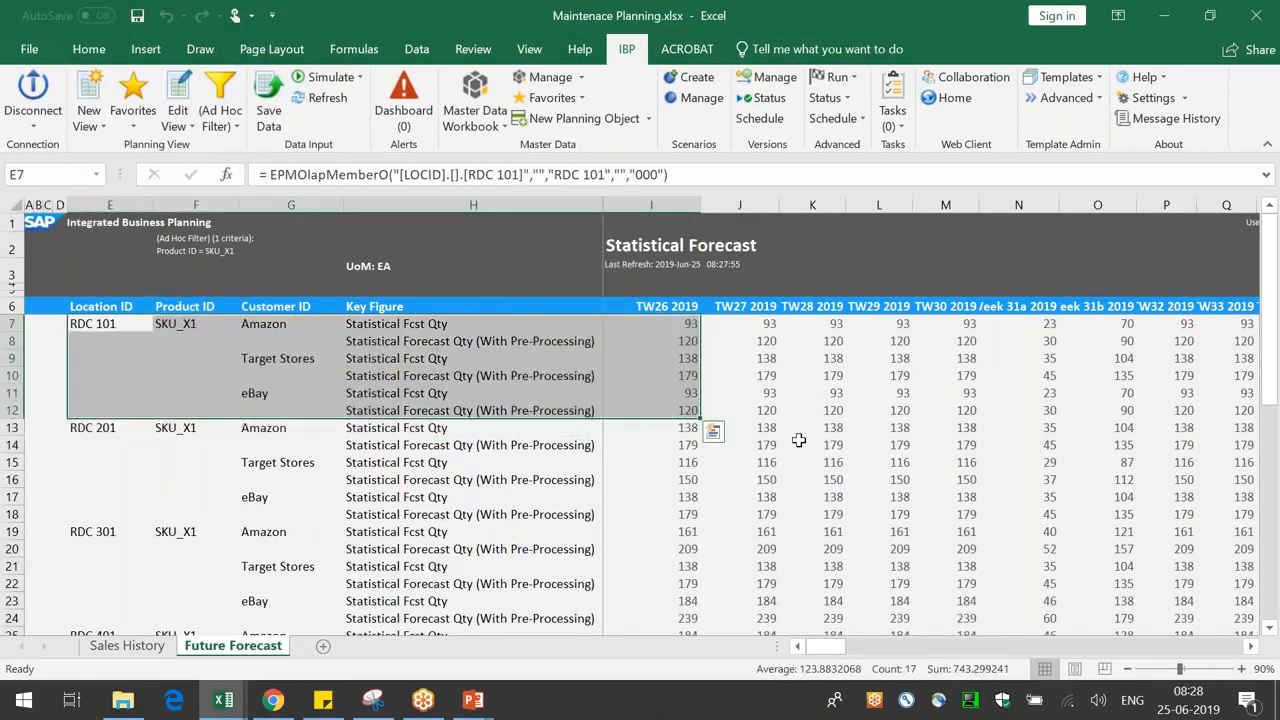
left_click(538, 343)
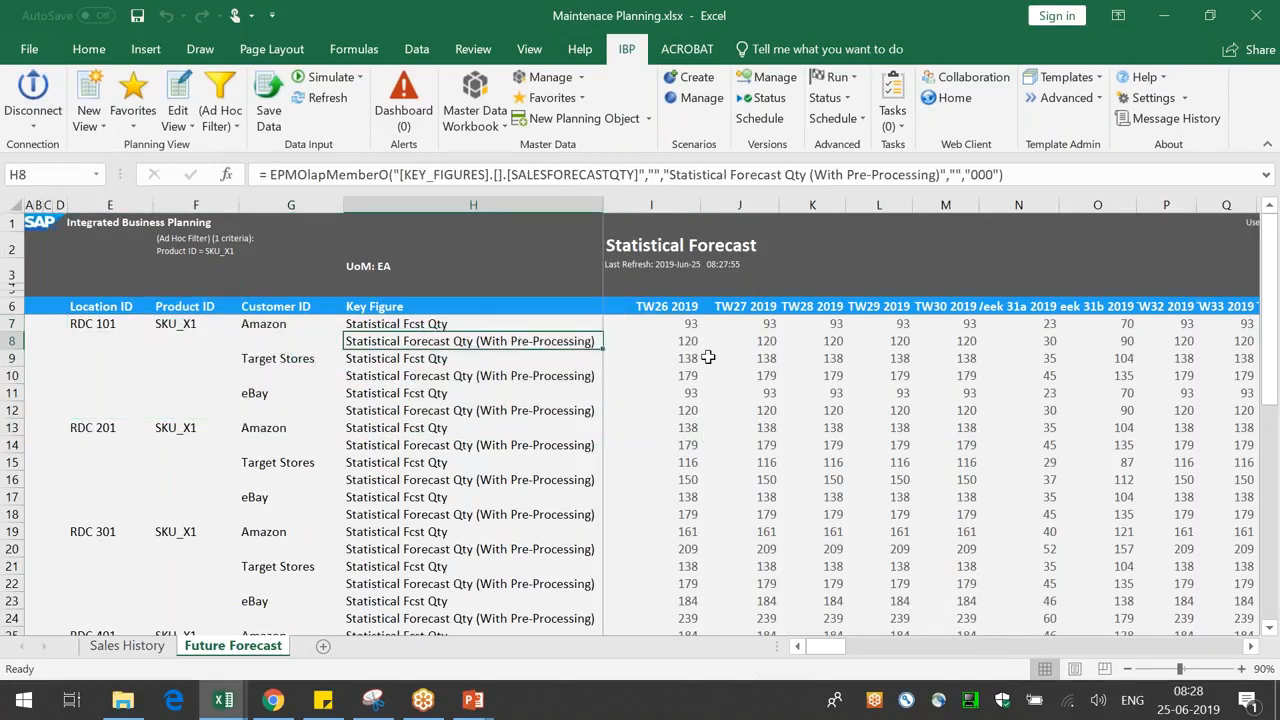
left_click(687, 324)
left_click(681, 364)
left_click(688, 393)
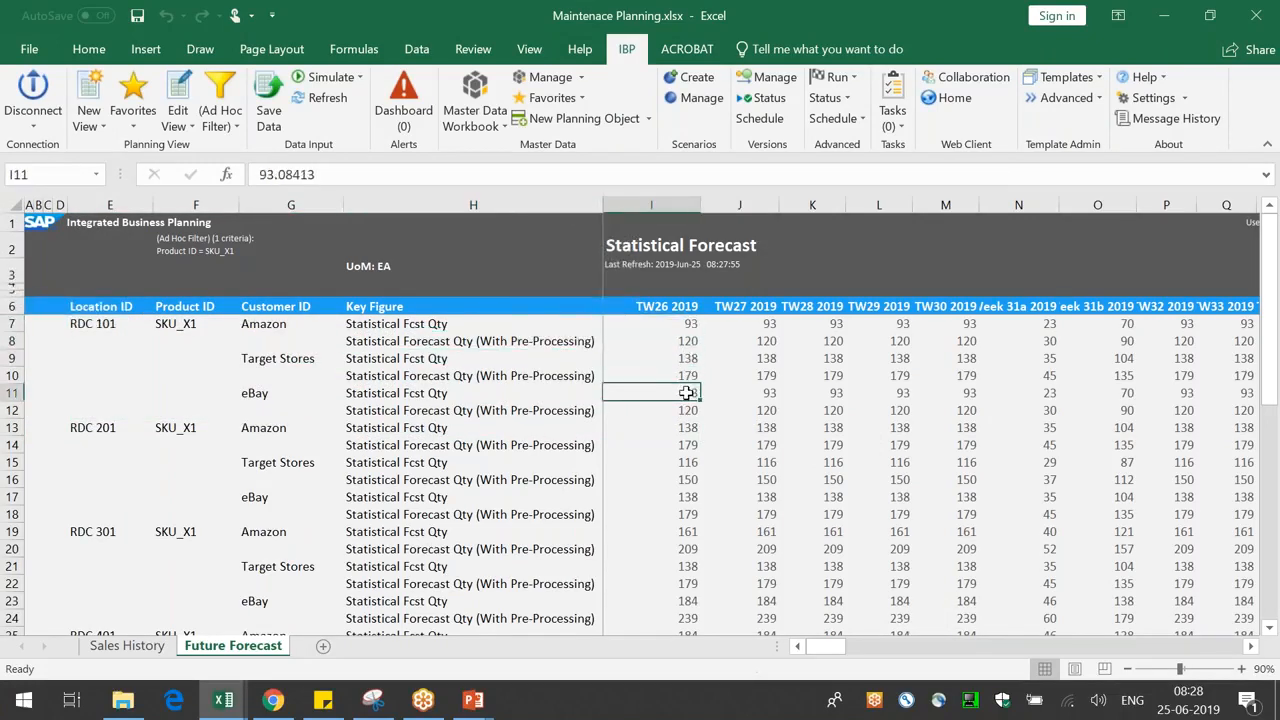
left_click(118, 646)
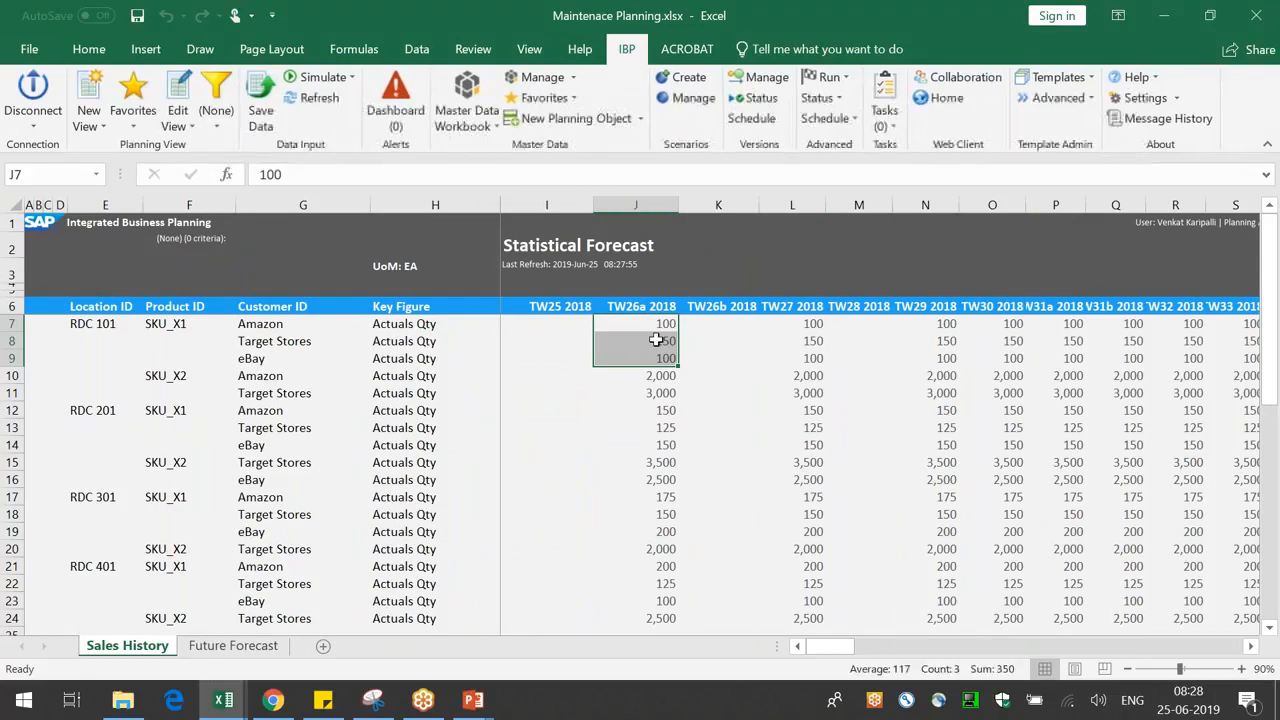
left_click(240, 645)
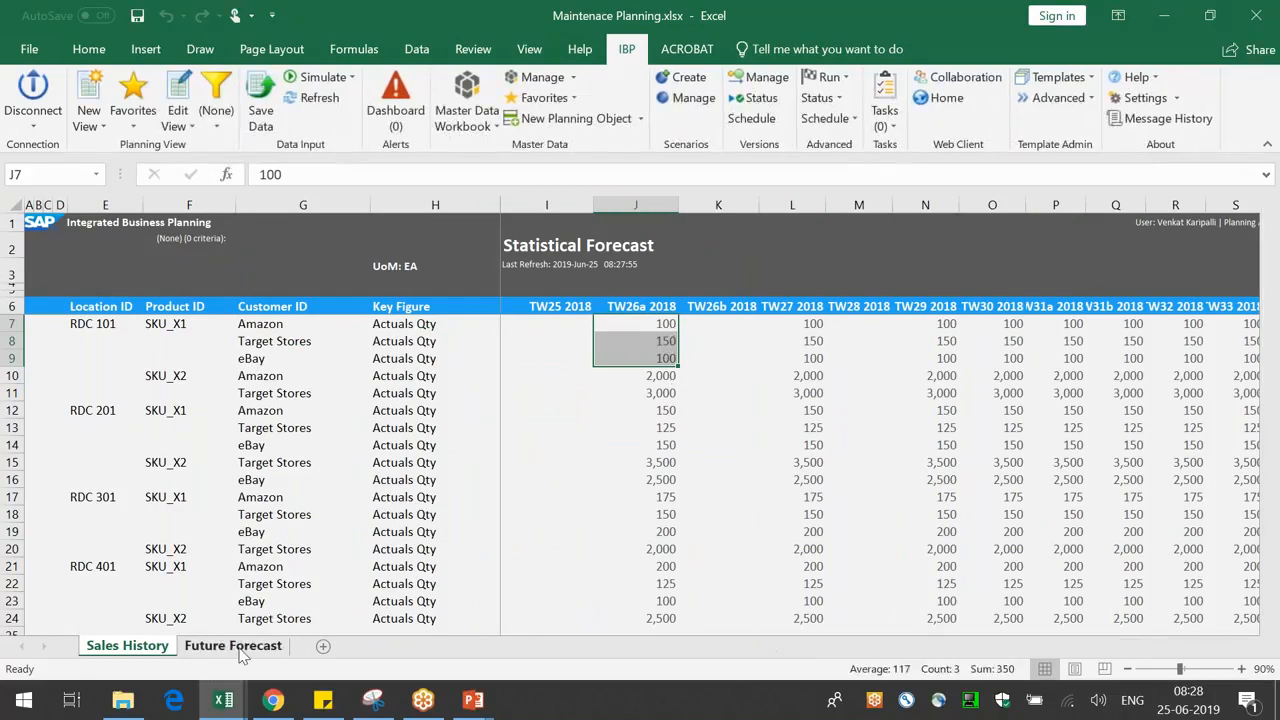
left_click_drag(685, 341, 68, 316)
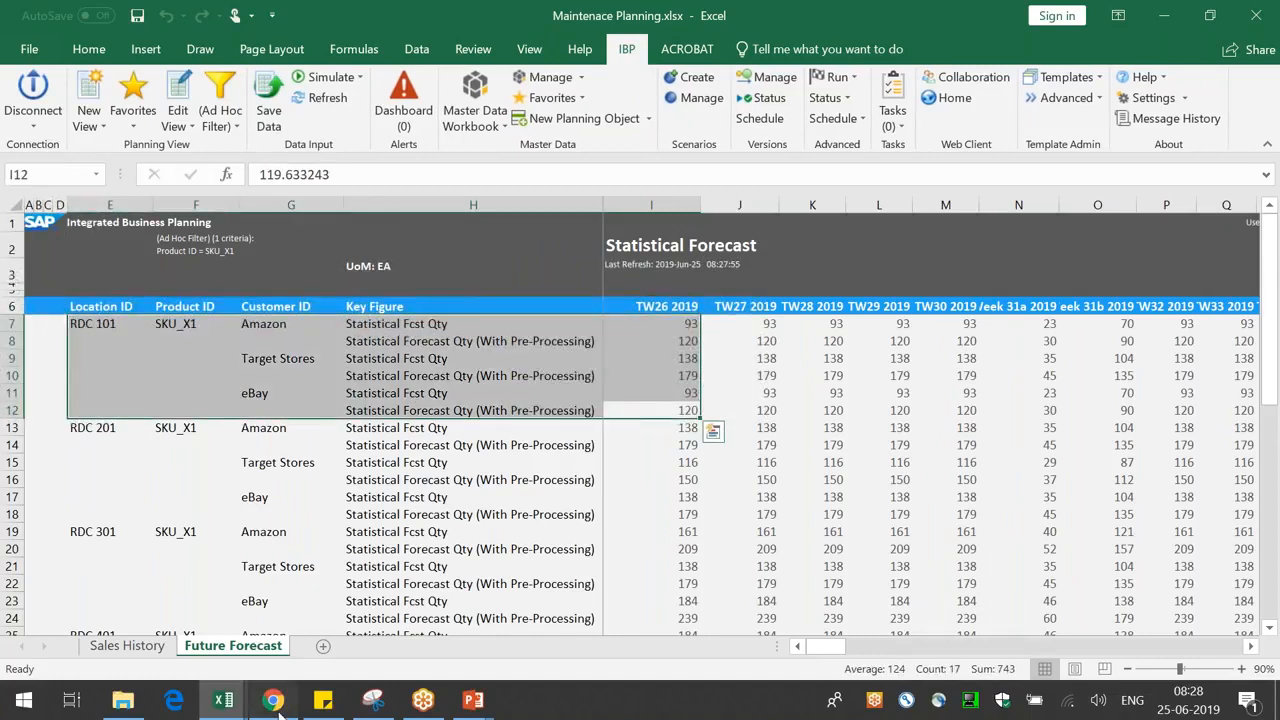
- Switch to Manage Forecast Model in Chrome, set the Croston Method alpha coefficient of TestConf2_Forecast_WithPrePro to 0.5 and save the model
left_click(273, 700)
left_click(363, 20)
left_click(30, 455)
left_click(958, 485)
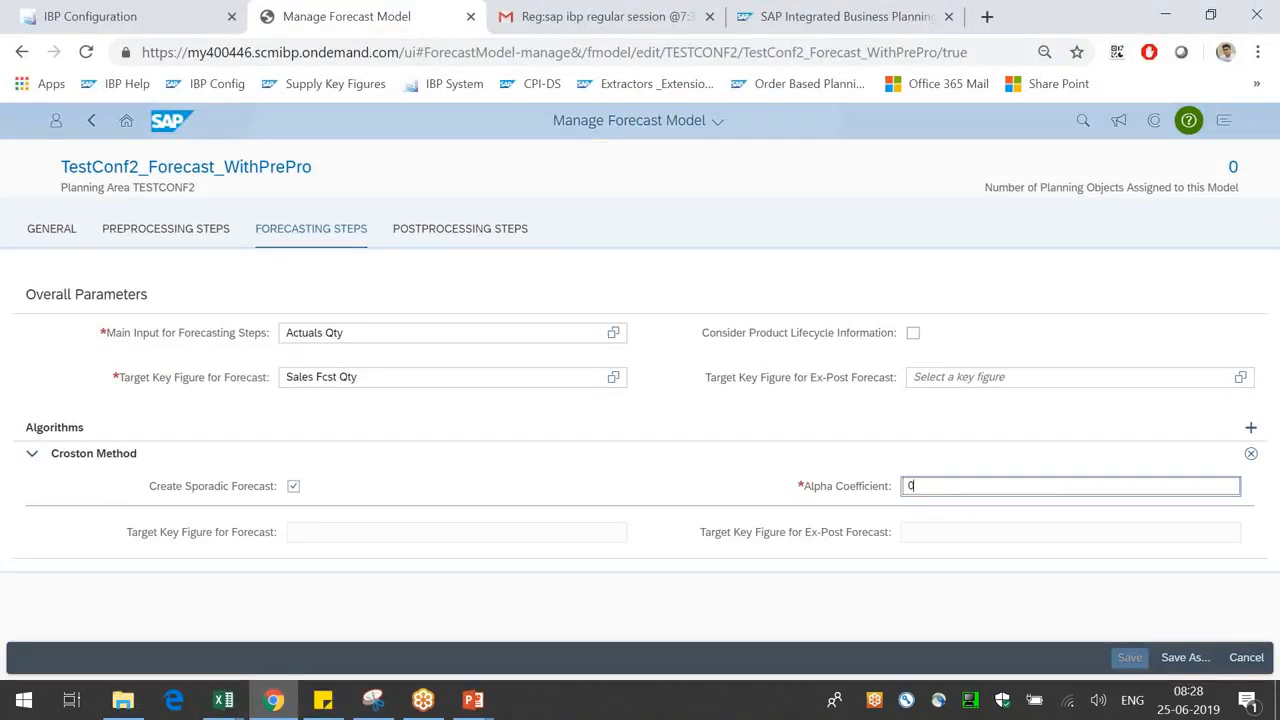
left_click(1015, 597)
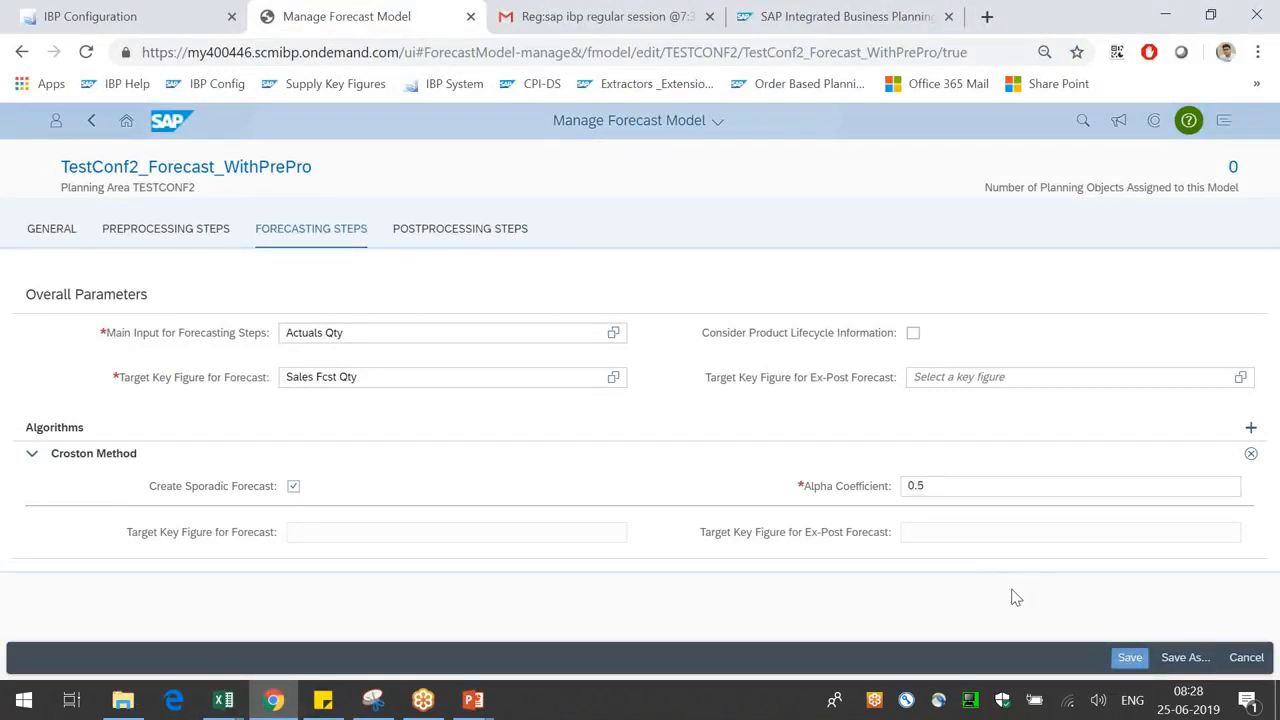
left_click(1131, 657)
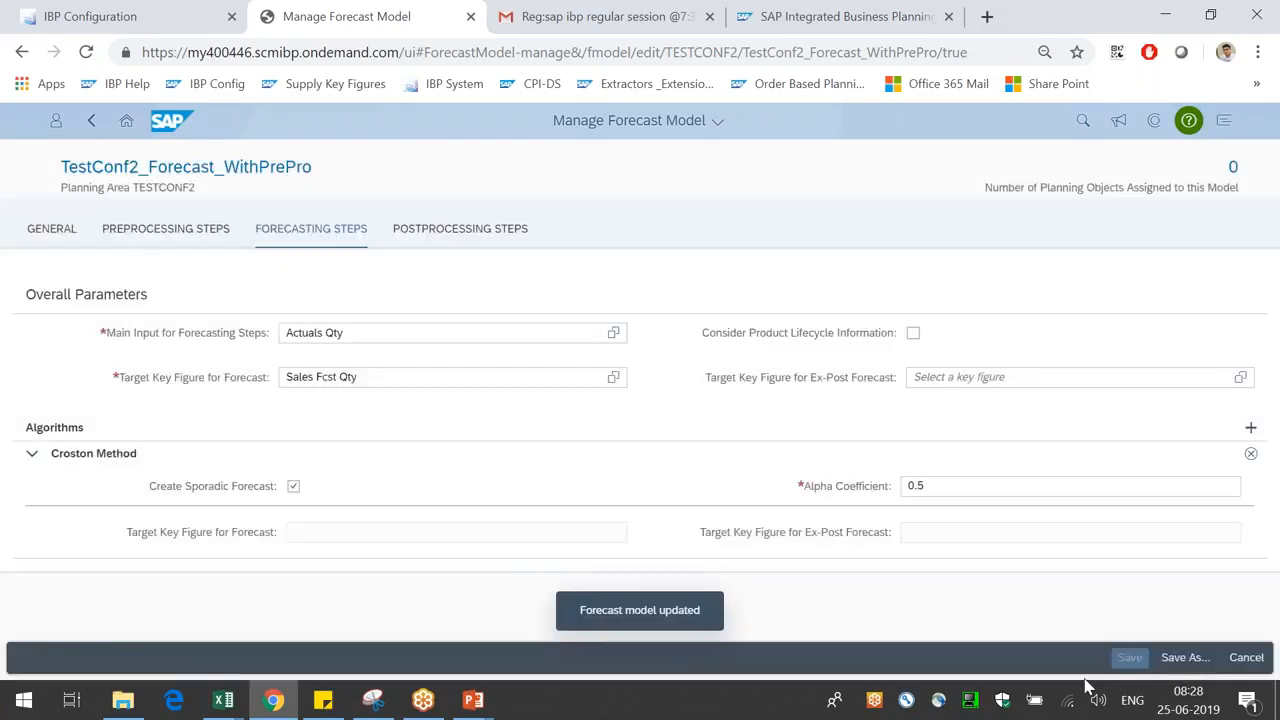
- Open the TestConf2_Forecast_WithoutPrePro model, set its Croston Method alpha coefficient to 0.5 and save it
left_click(90, 121)
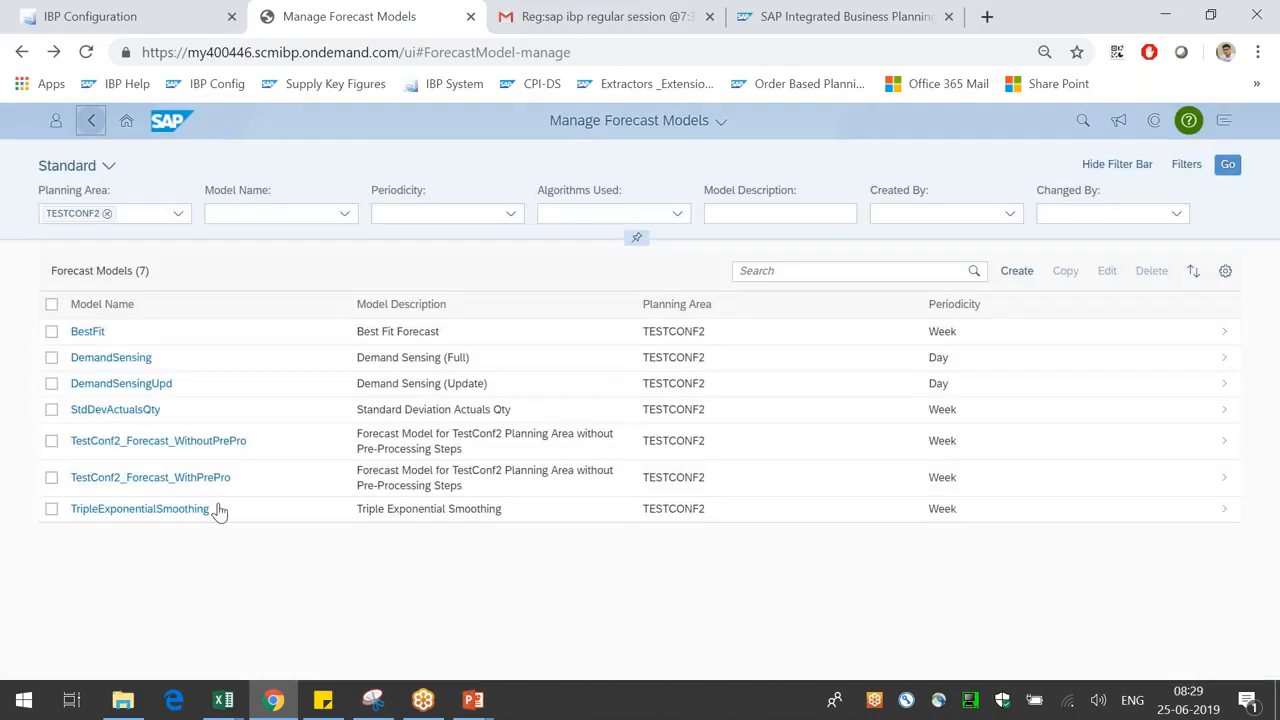
left_click(397, 448)
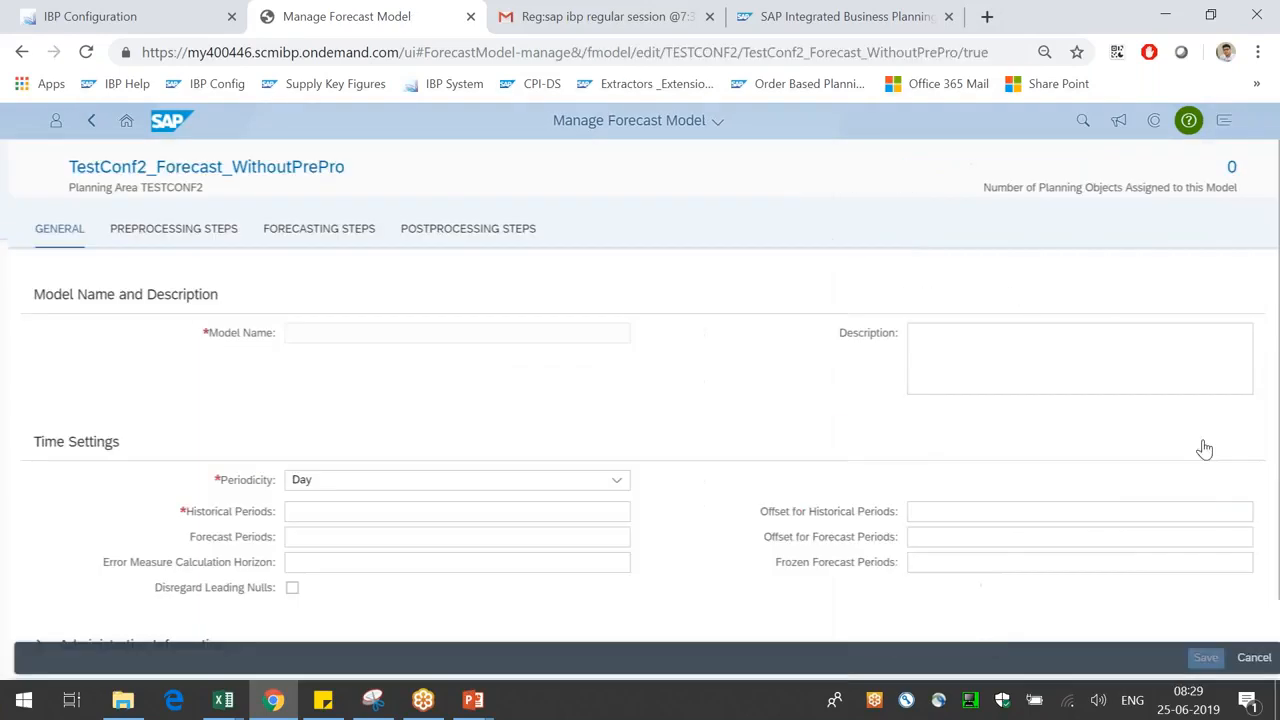
left_click(322, 230)
left_click(31, 453)
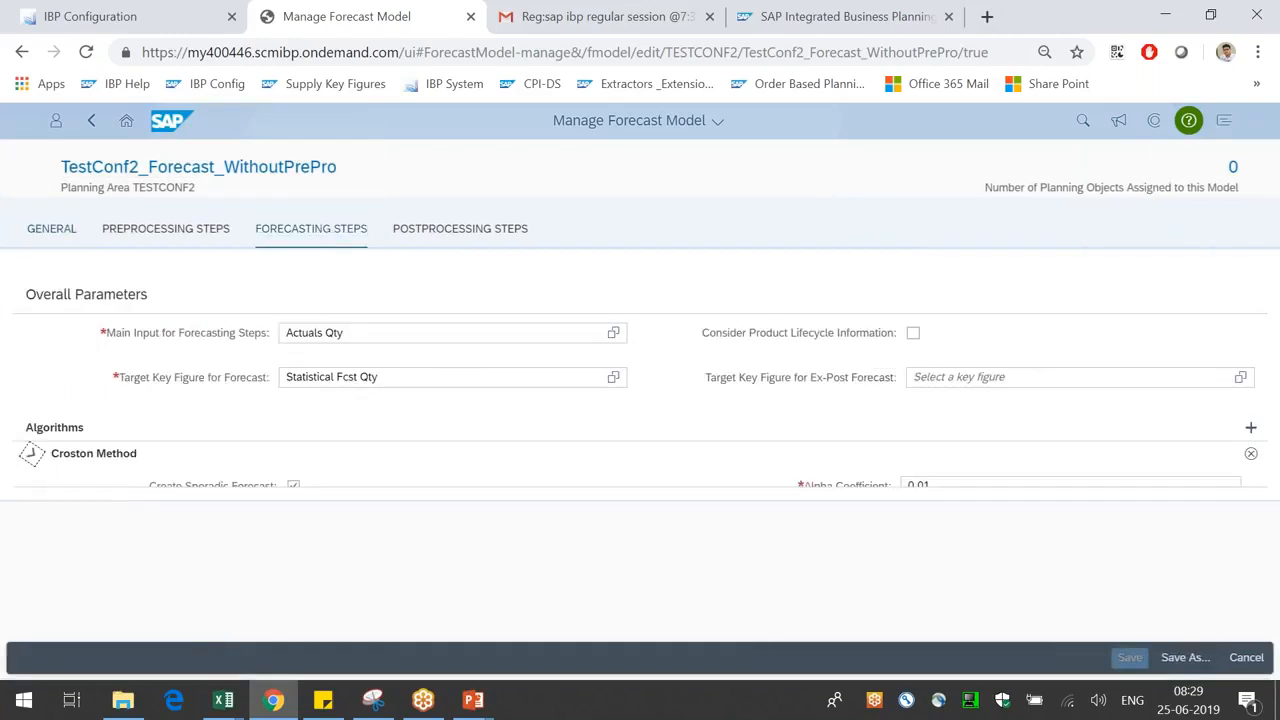
double_click(940, 485)
type("0.5")
left_click(1103, 620)
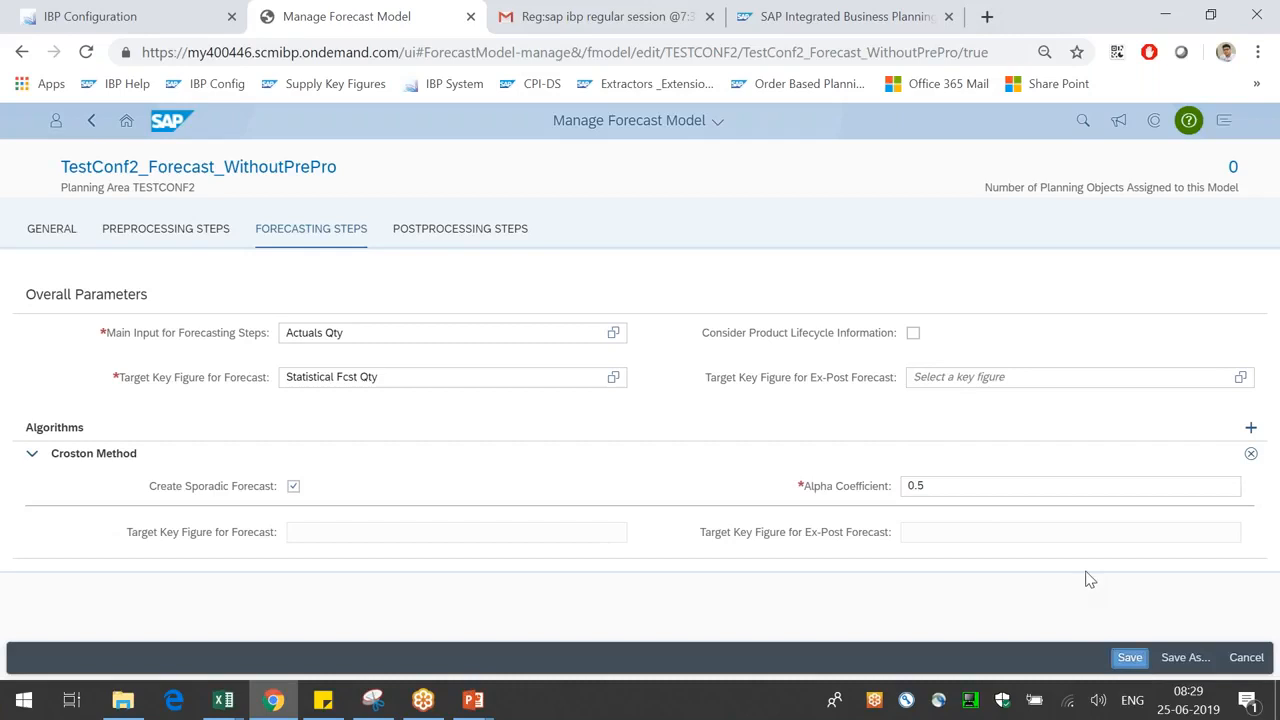
left_click(1129, 657)
- Return to the Excel workbook and define a one-time statistical forecasting run with period Week, model TestConf2_Forecast_WithPrePro and target UoM EA
left_click(228, 706)
left_click(755, 600)
left_click(945, 549)
left_click(836, 77)
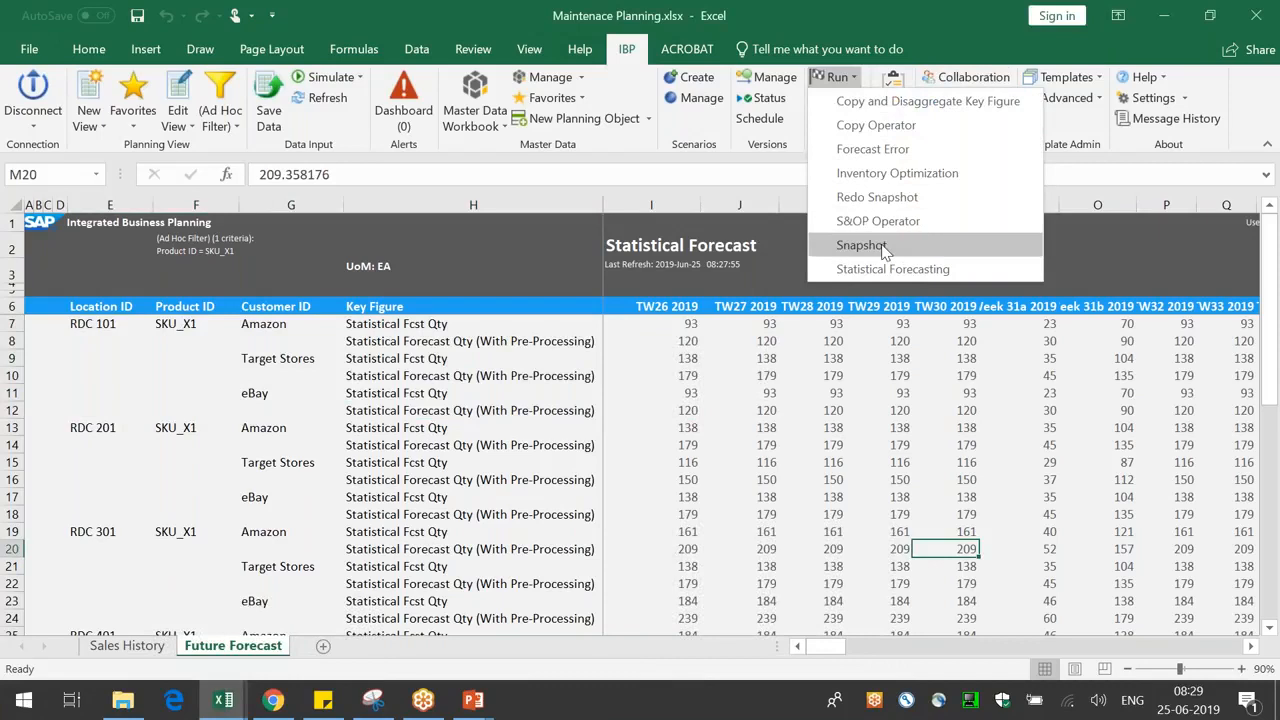
left_click(886, 270)
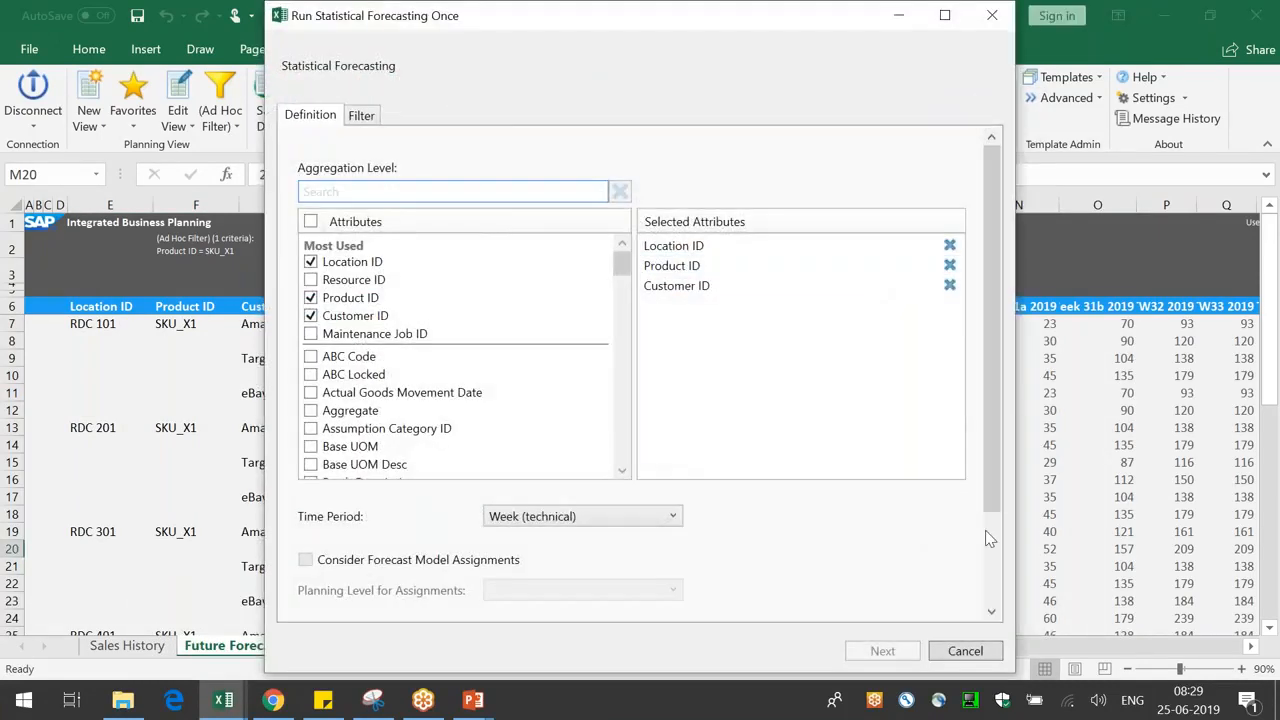
scroll(727, 485, "down", 3)
left_click(634, 400)
left_click(555, 477)
left_click(643, 531)
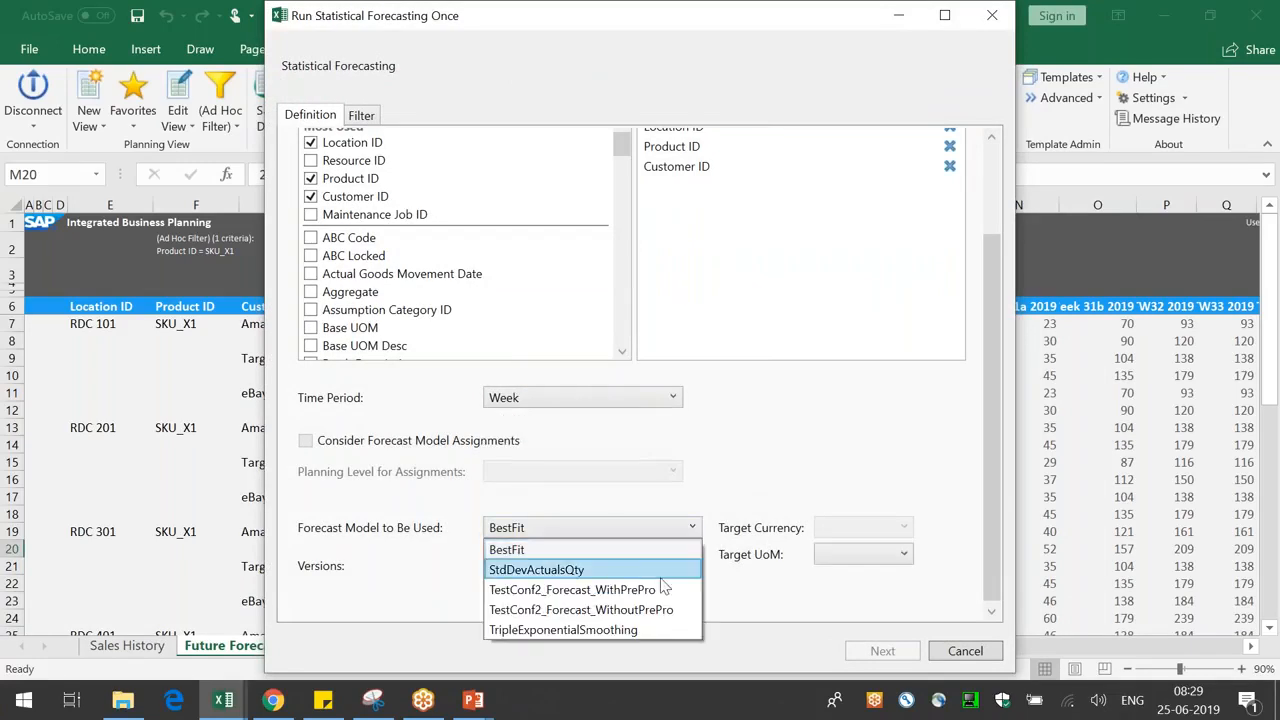
left_click(612, 592)
left_click(838, 556)
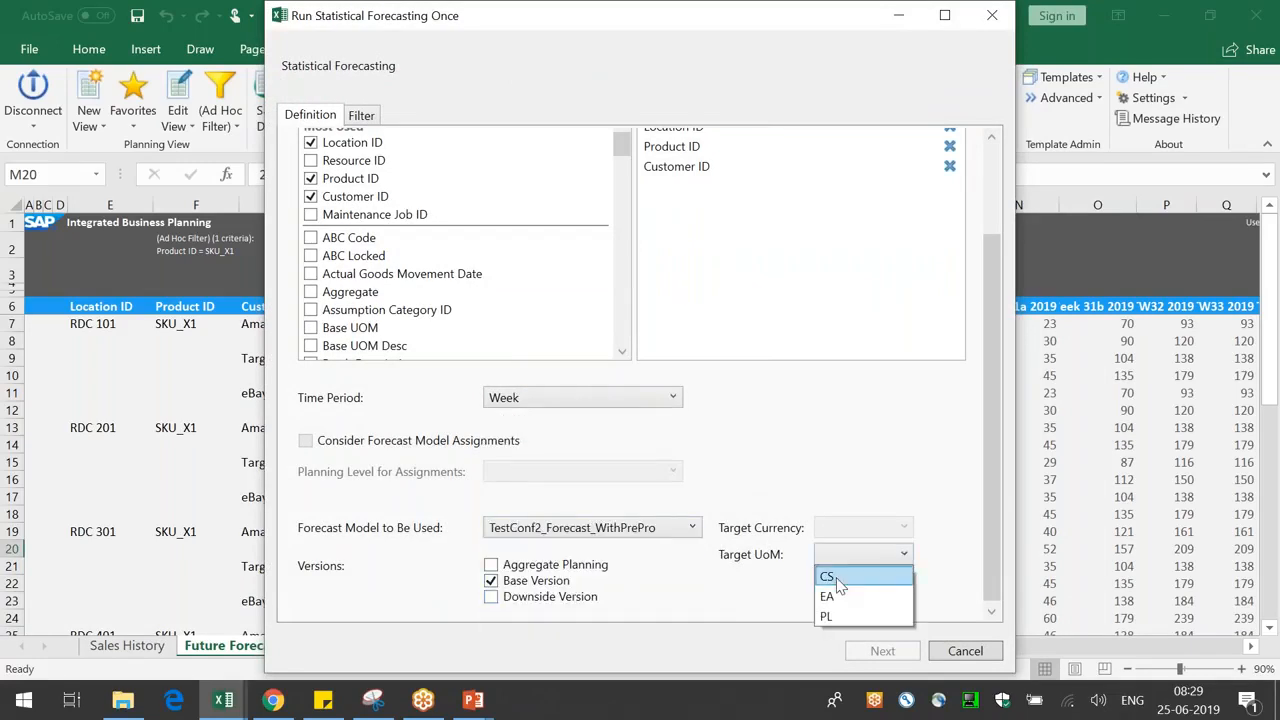
left_click(838, 596)
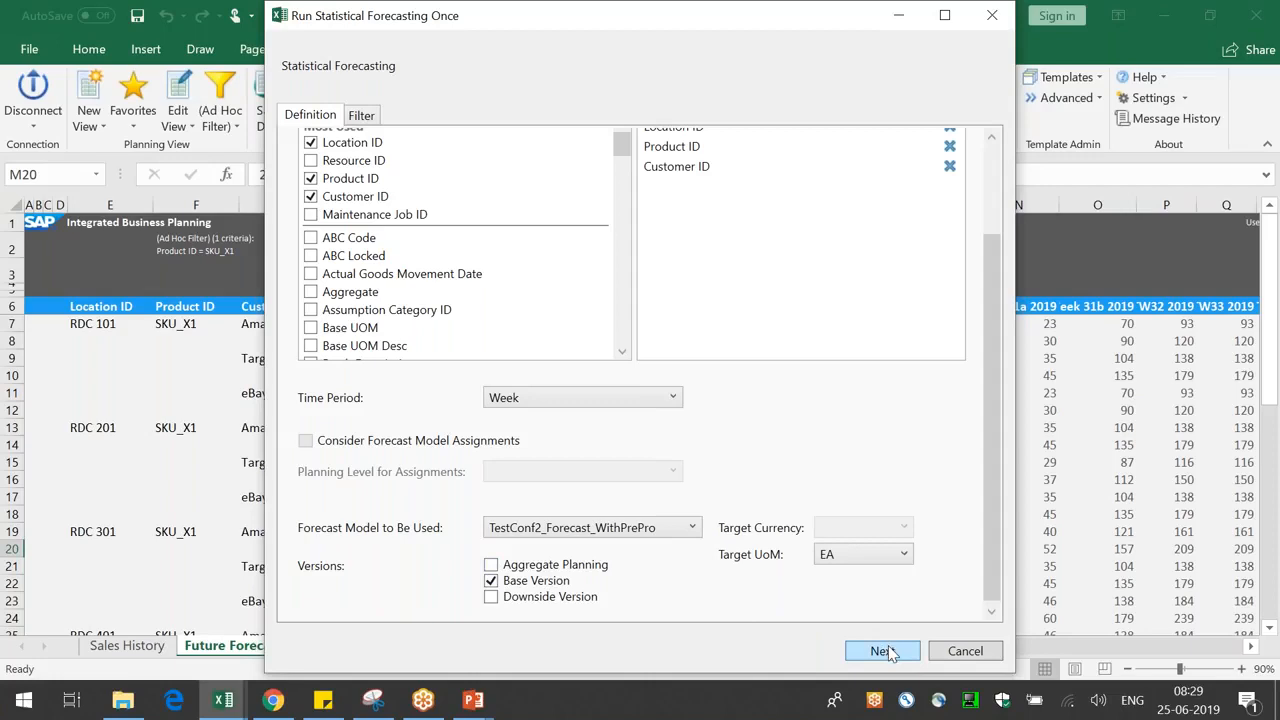
- Filter the forecasting run on Product ID SKU_X1 and start it
left_click(368, 116)
left_click(500, 216)
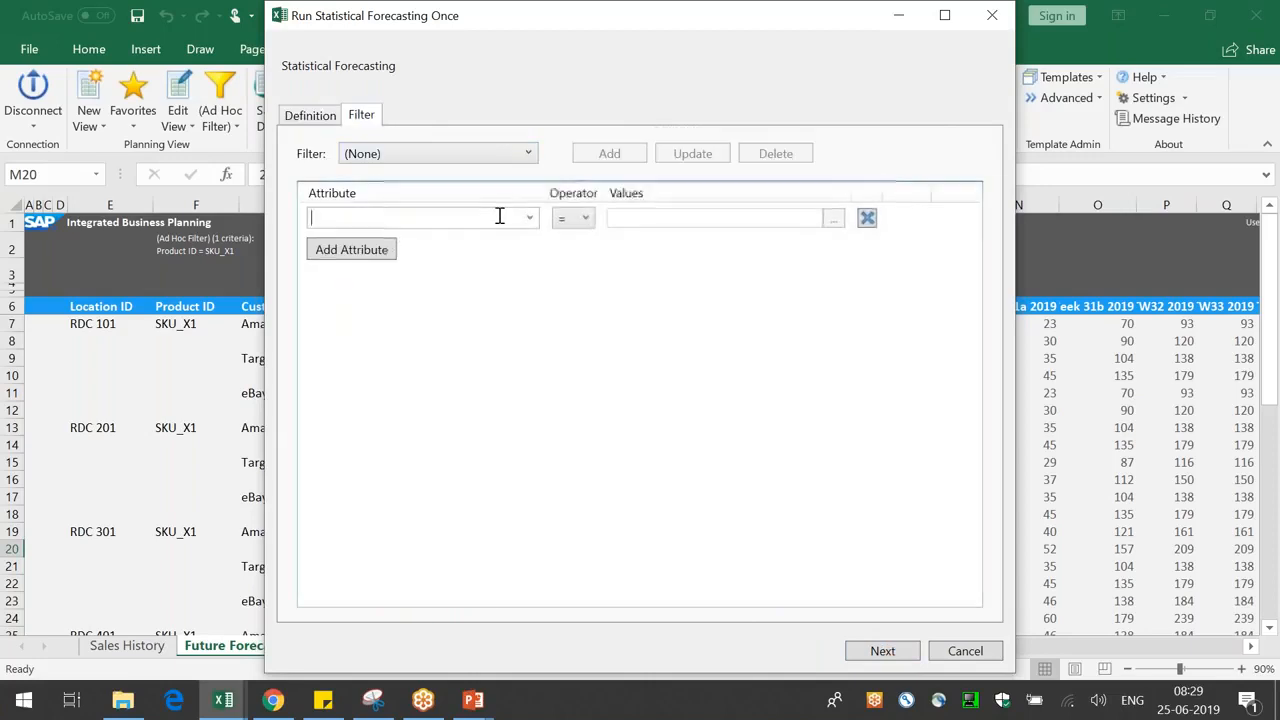
type("Product ID")
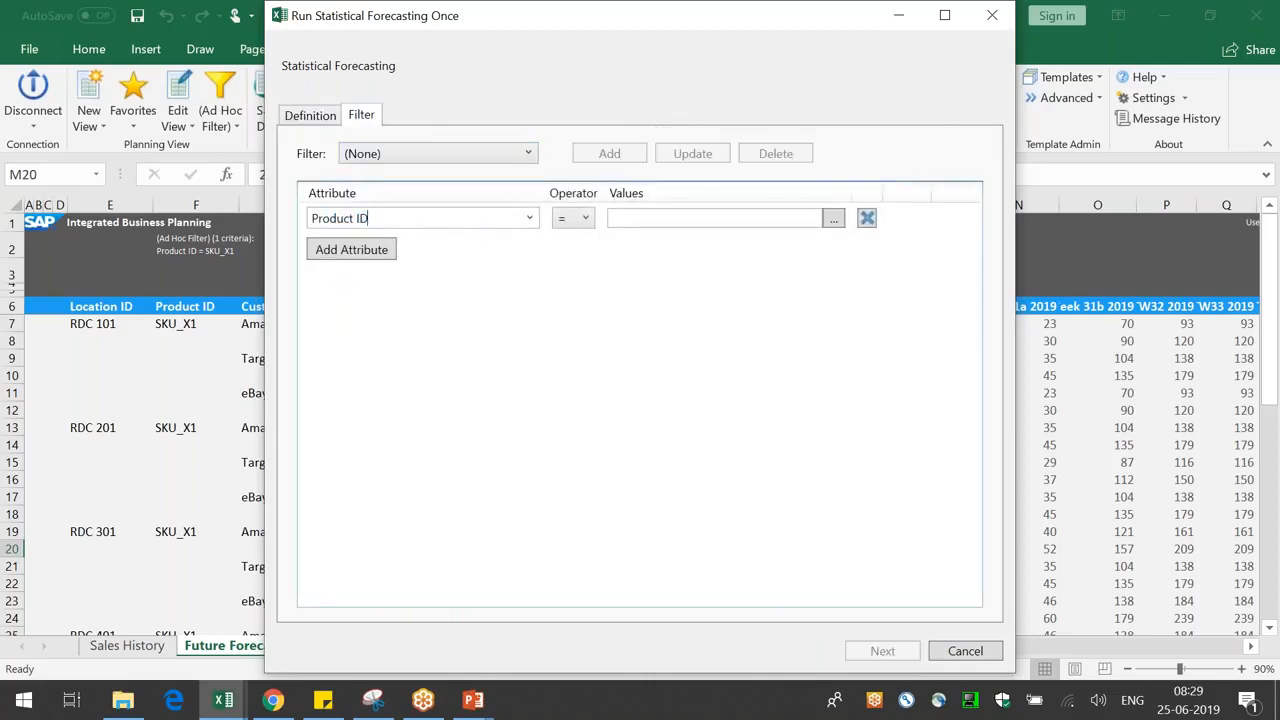
left_click(834, 220)
left_click(320, 207)
left_click(875, 663)
left_click(874, 655)
left_click(676, 675)
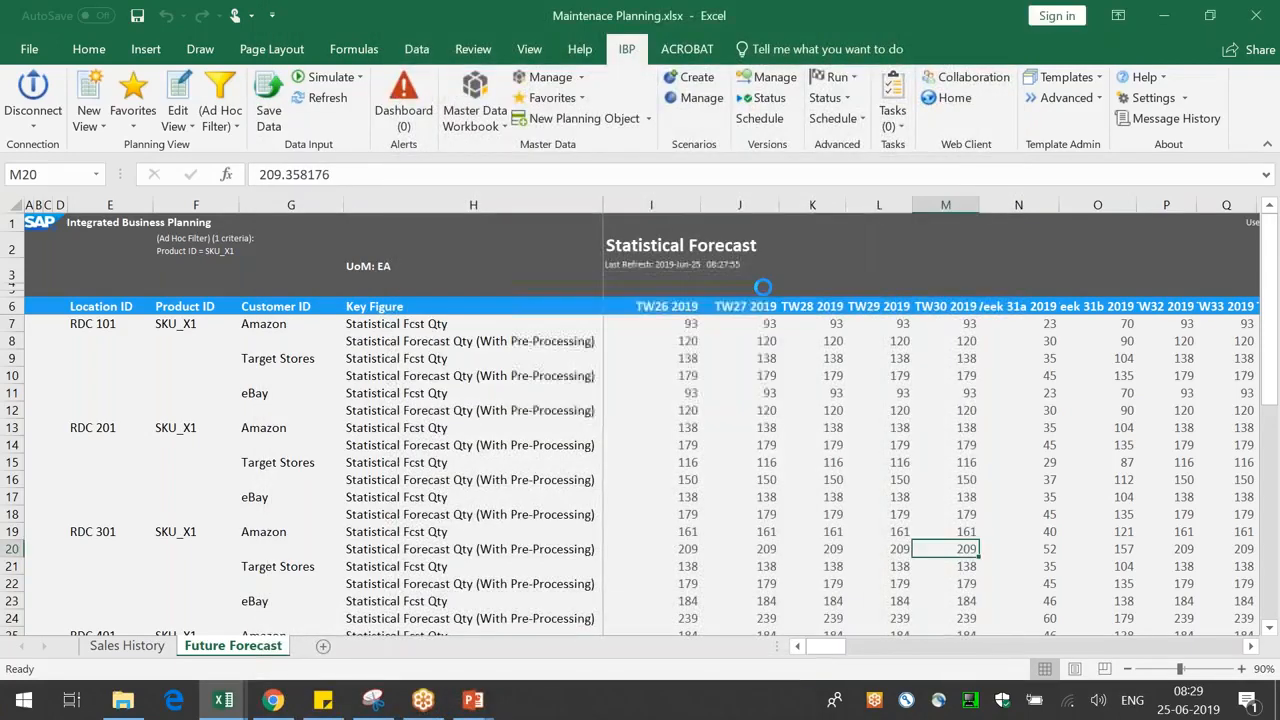
left_click(836, 394)
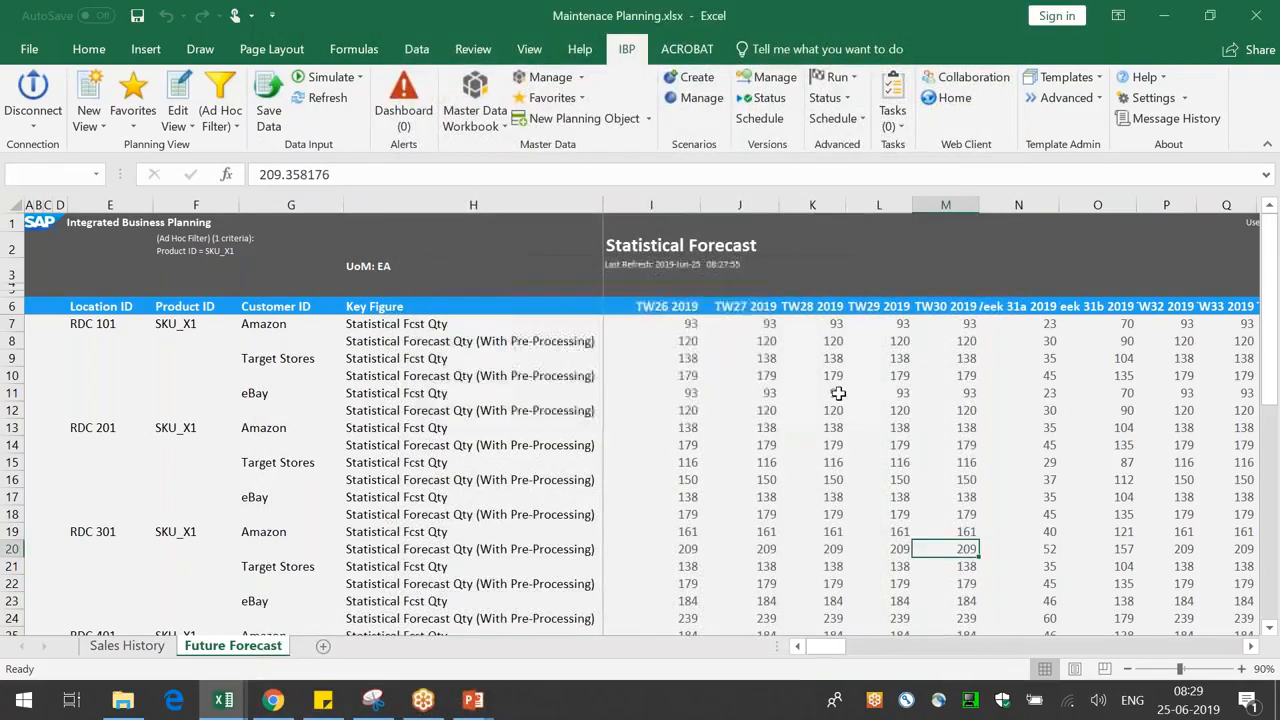
left_click(835, 77)
left_click(878, 221)
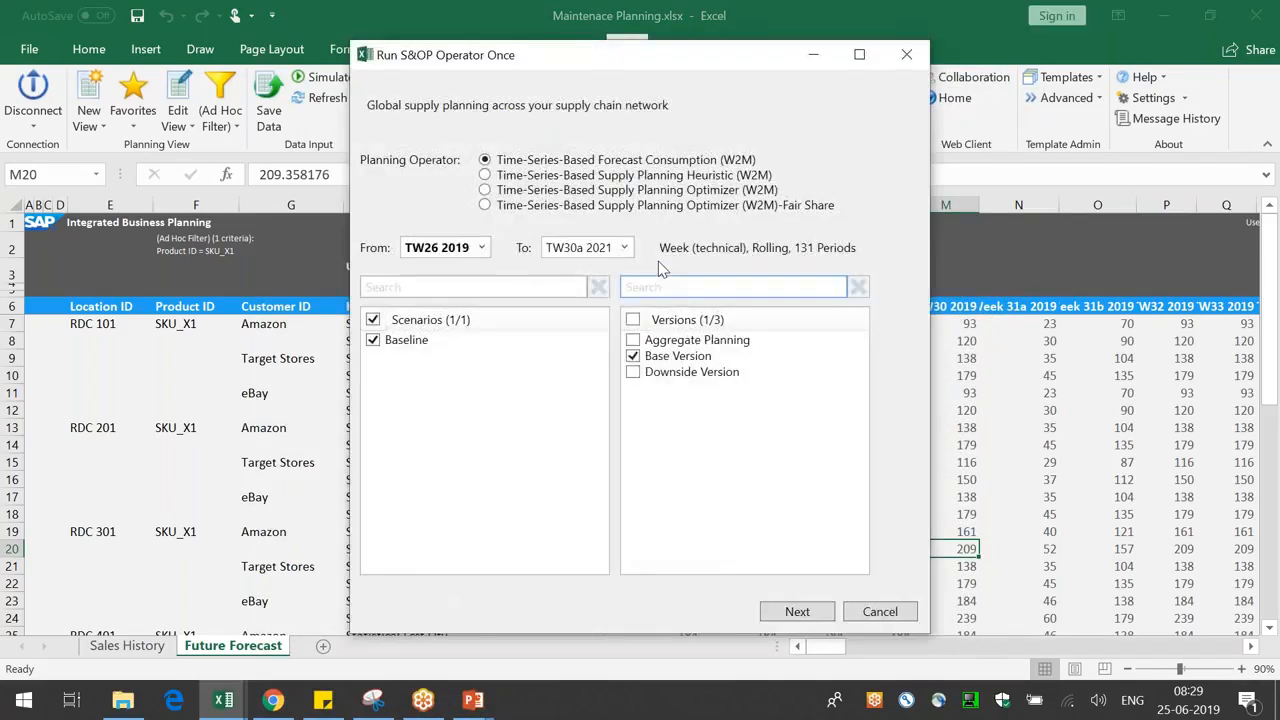
left_click(897, 62)
left_click(835, 77)
left_click(893, 269)
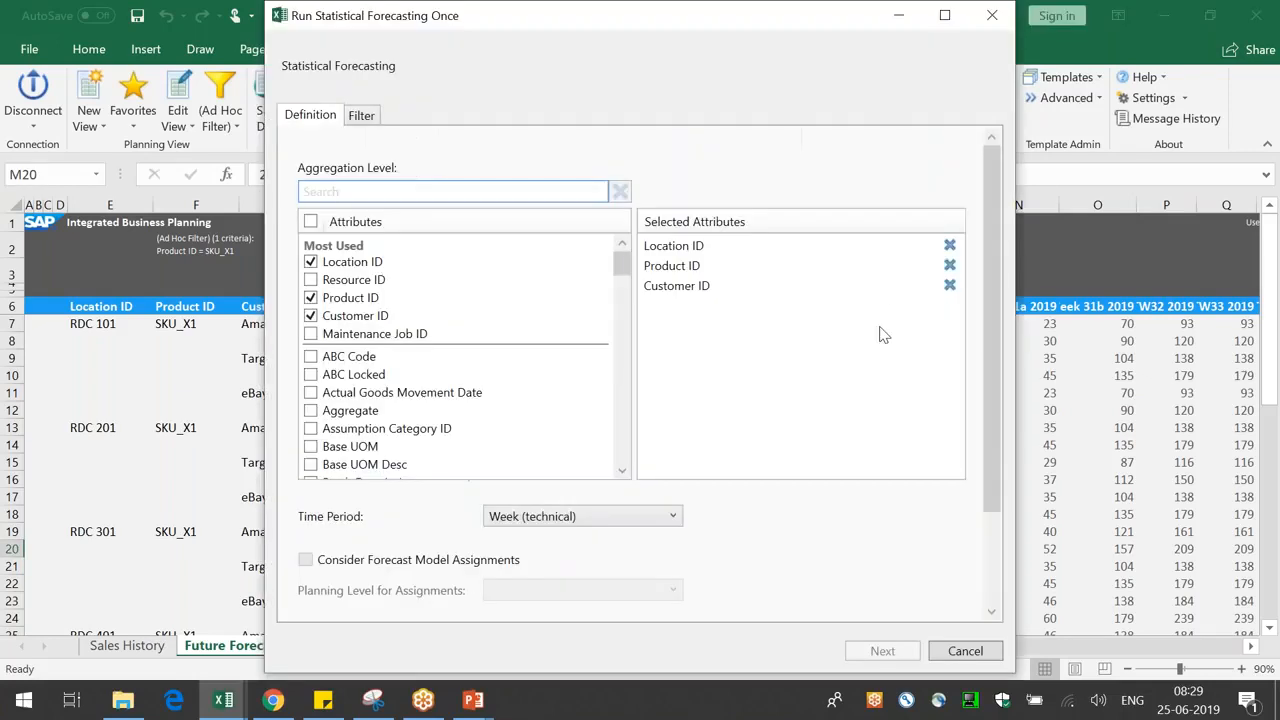
scroll(992, 452, "down", 3)
left_click(545, 398)
left_click(543, 476)
left_click(600, 525)
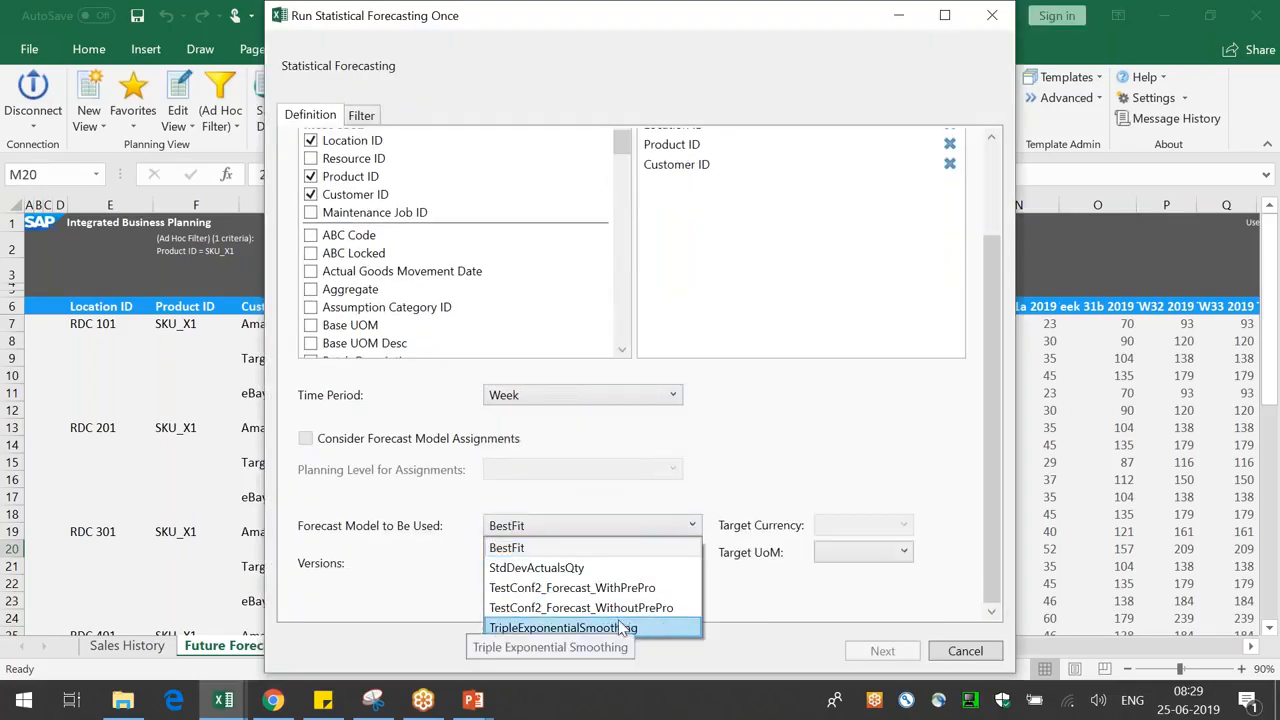
left_click(934, 643)
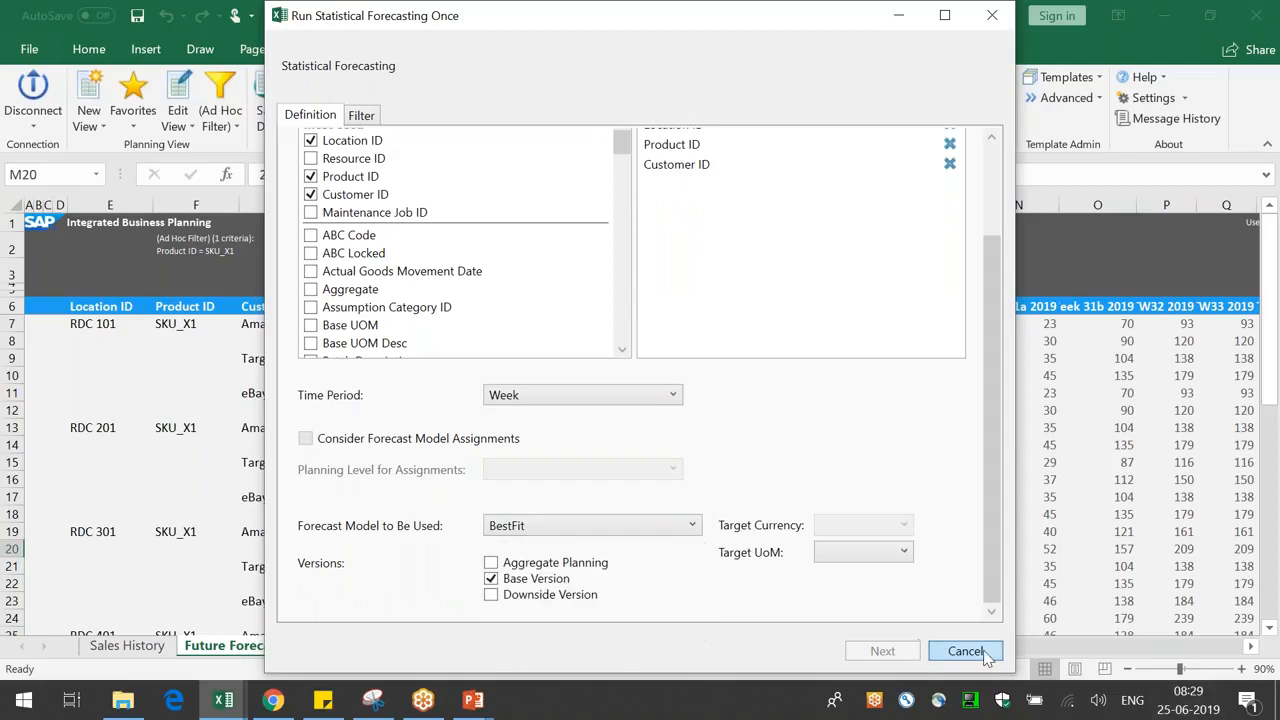
left_click(987, 655)
- Check the newest TestConf2_Forecast_WithPrePro job and its filter in the full-size statistical forecasting status list, and close the list
left_click(830, 100)
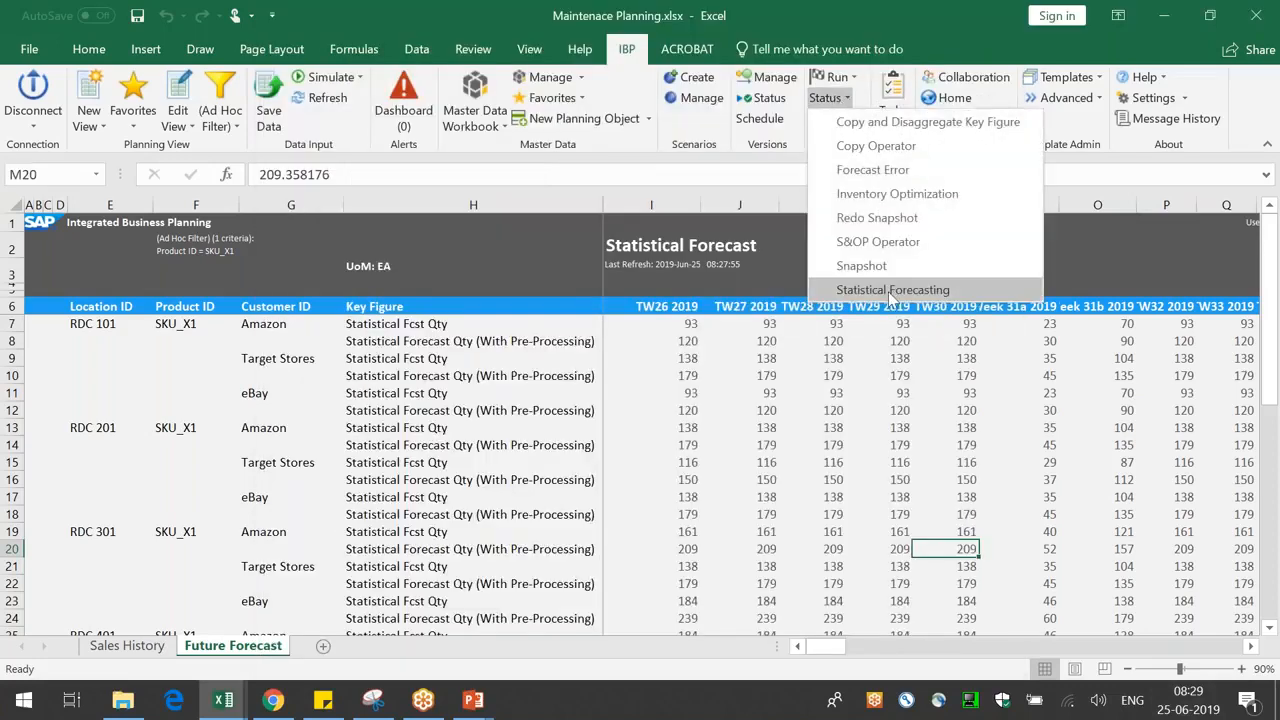
left_click(893, 300)
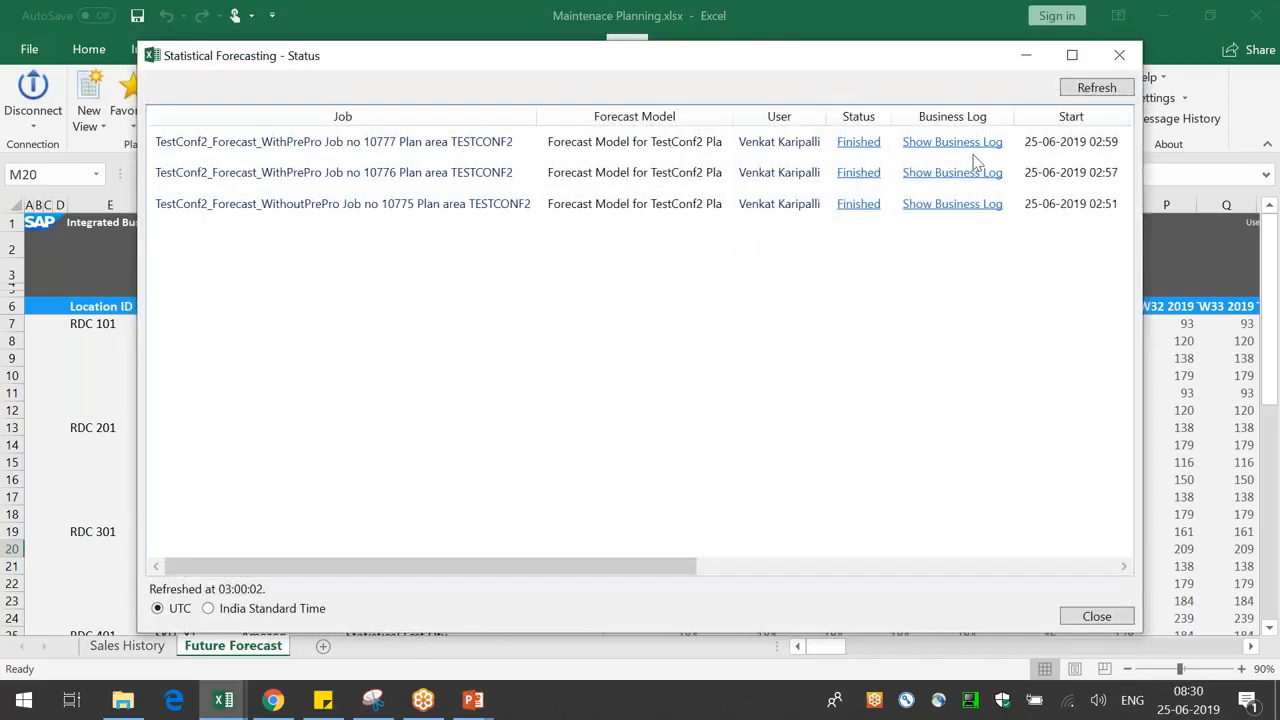
left_click(1072, 55)
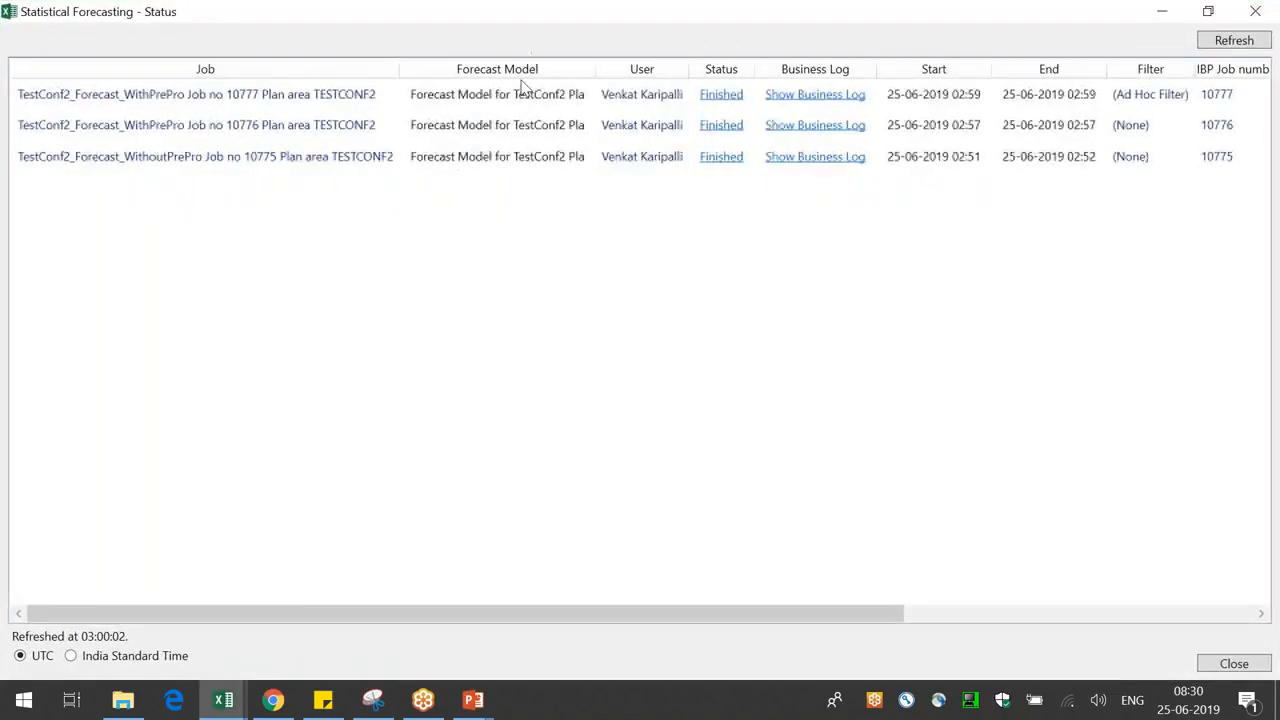
left_click_drag(846, 614, 449, 537)
left_click_drag(594, 66, 666, 70)
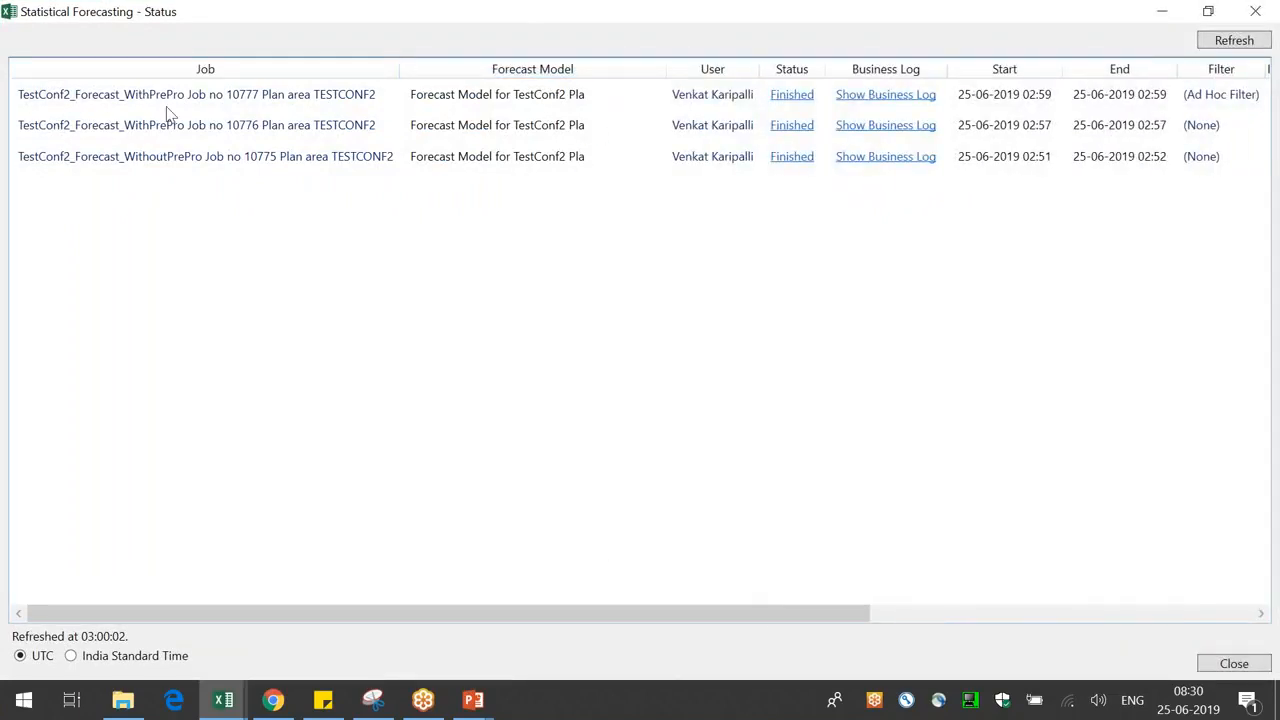
left_click(1204, 659)
- Refresh the planning views and examine the new forecasts with pre-processing for Amazon and Target Stores at RDC 101 from TW26 2019
left_click(328, 80)
left_click(330, 82)
left_click(333, 102)
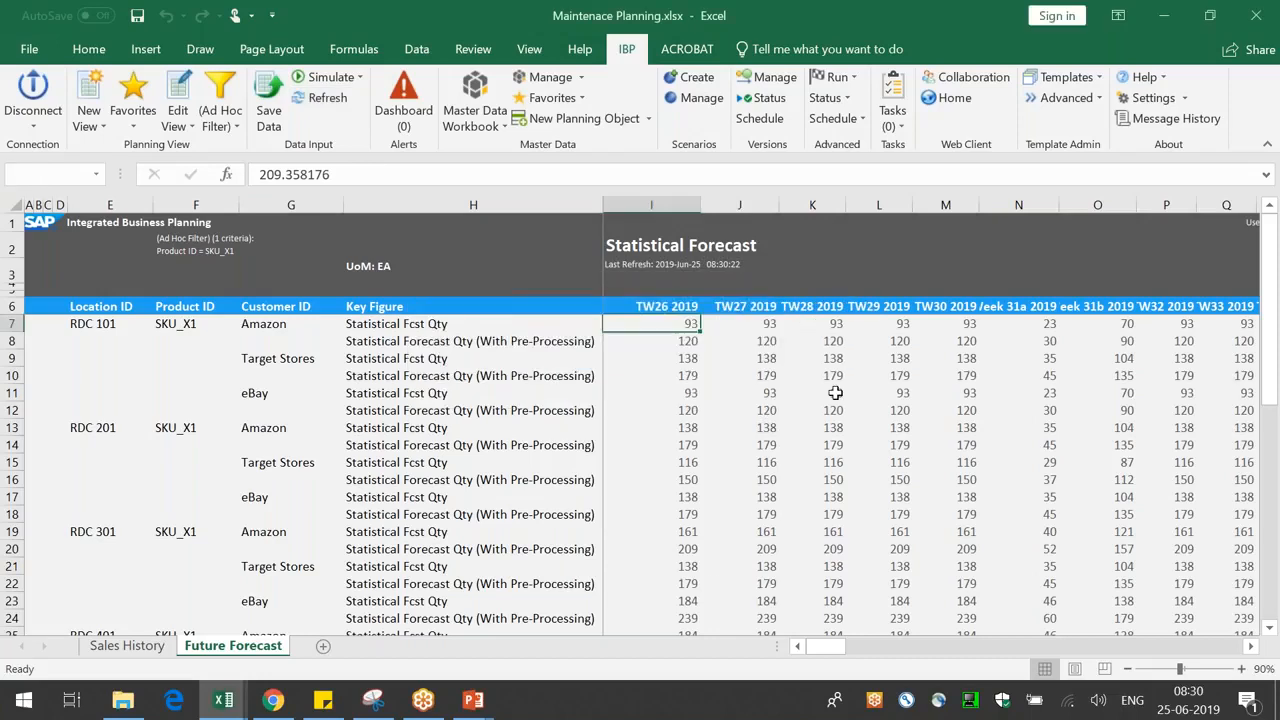
left_click_drag(686, 341, 983, 341)
left_click_drag(685, 376, 840, 377)
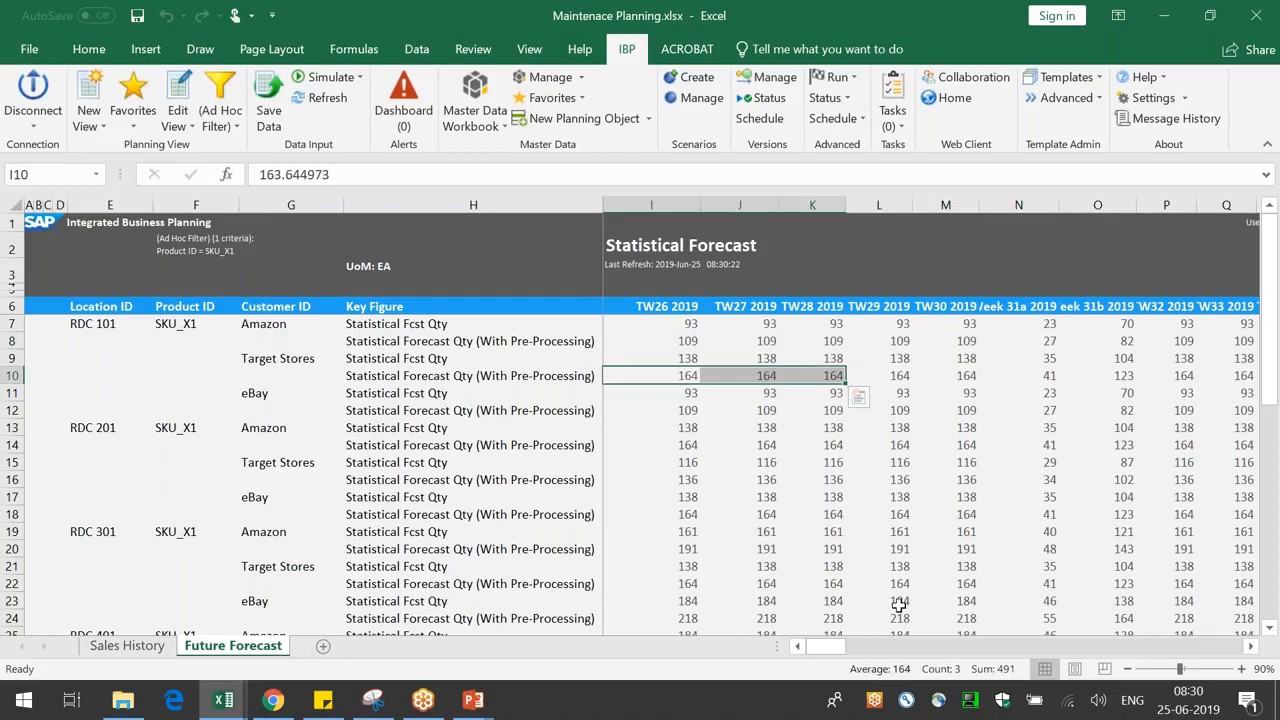
- Look up the consensusdemand key figure in IBP Configuration in the browser, check CONSENSUSDEMAND's base planning level, and reopen the forecast model list
left_click(274, 700)
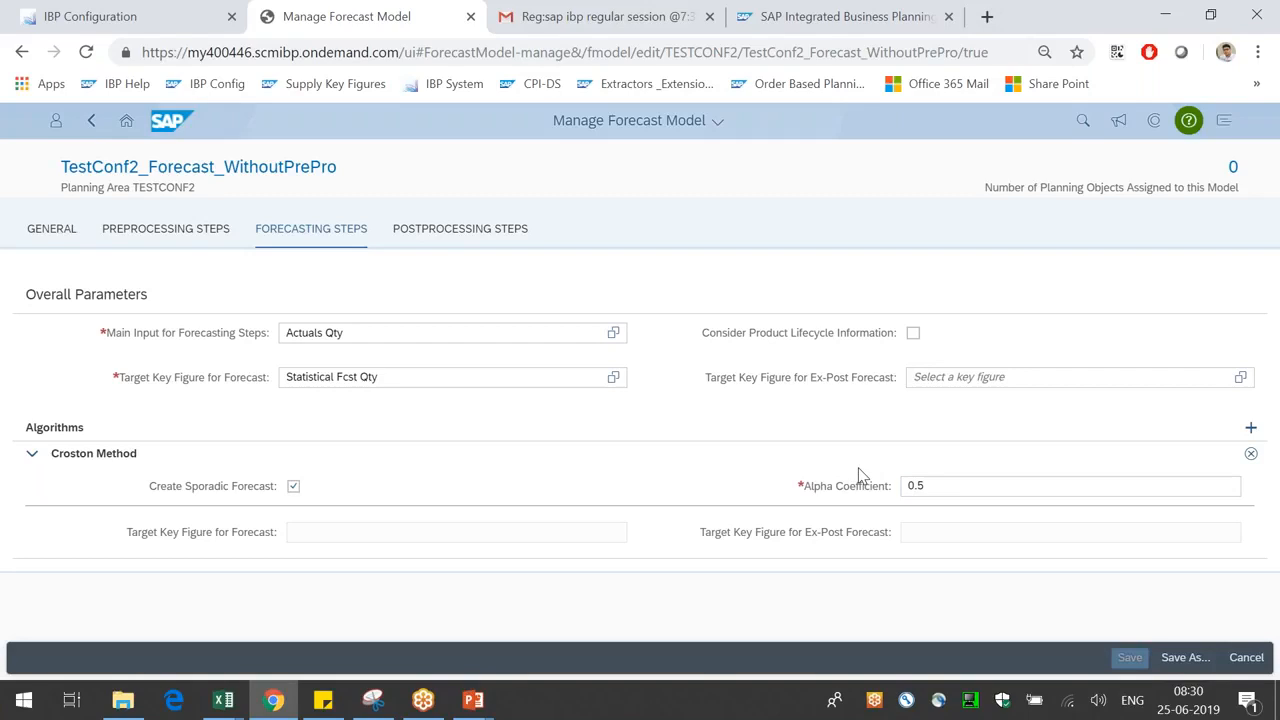
left_click(187, 28)
left_click(136, 255)
type("consensusdemand")
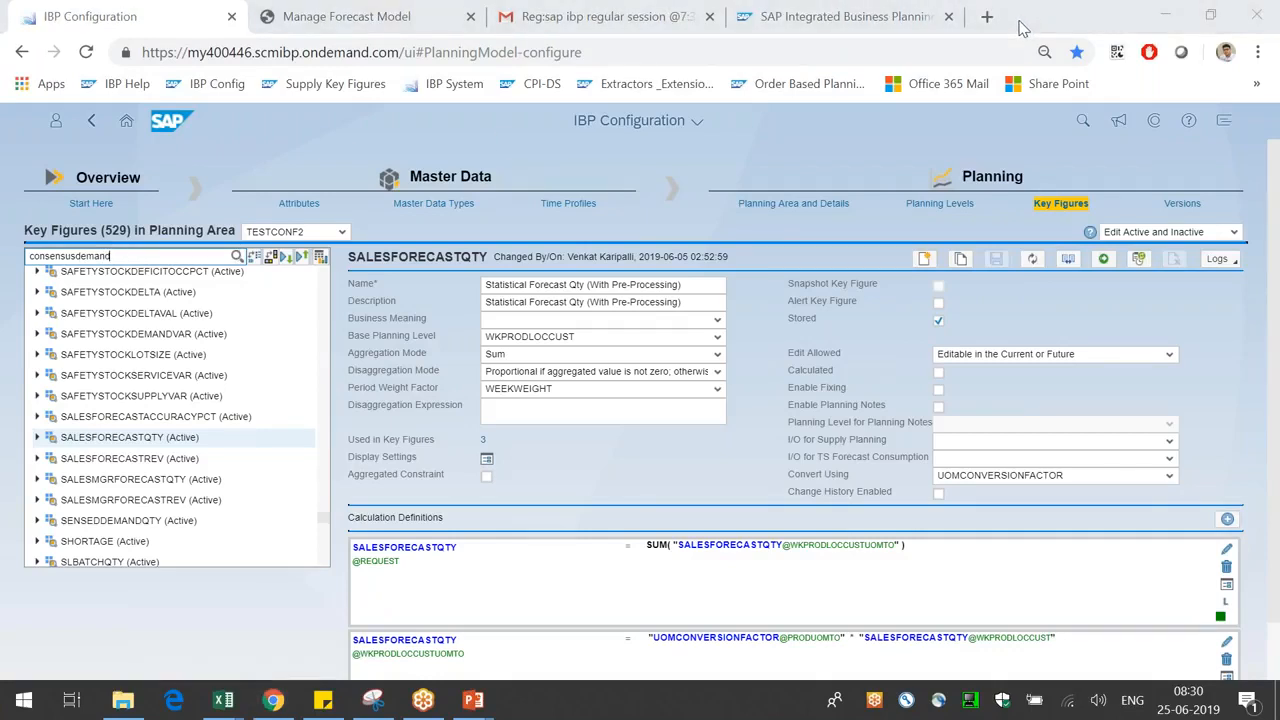
key("Return")
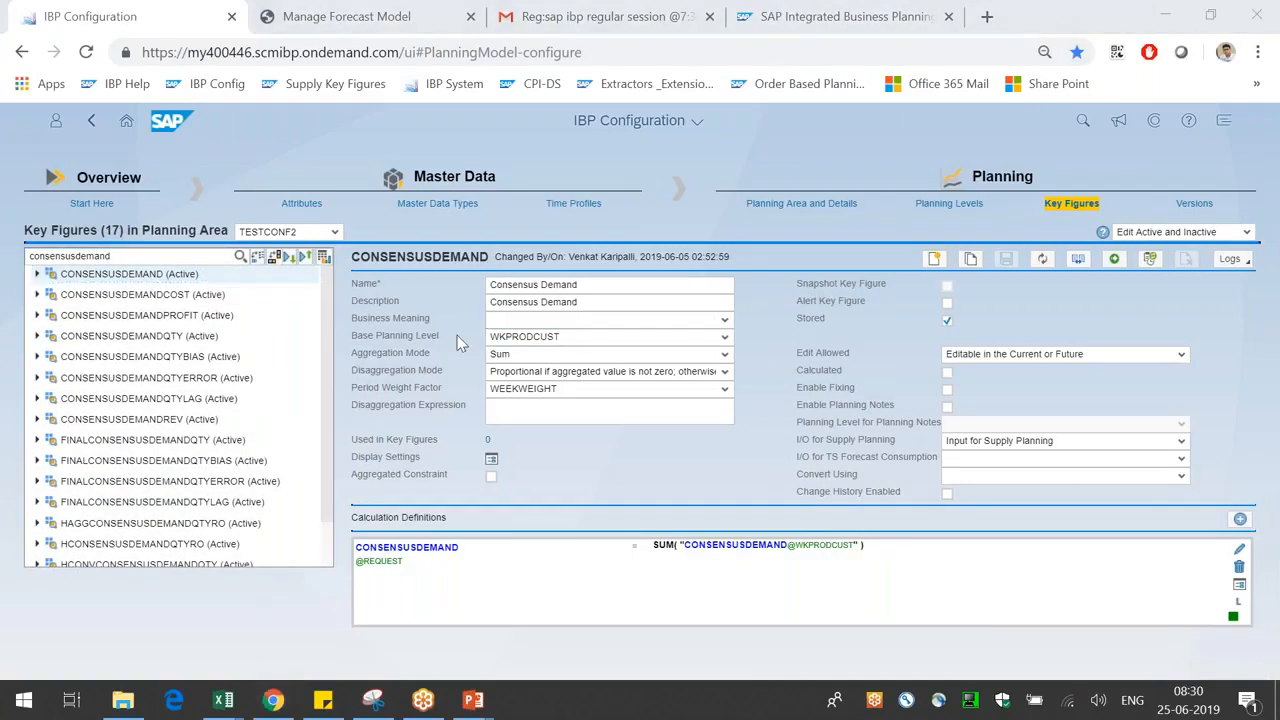
left_click(796, 379)
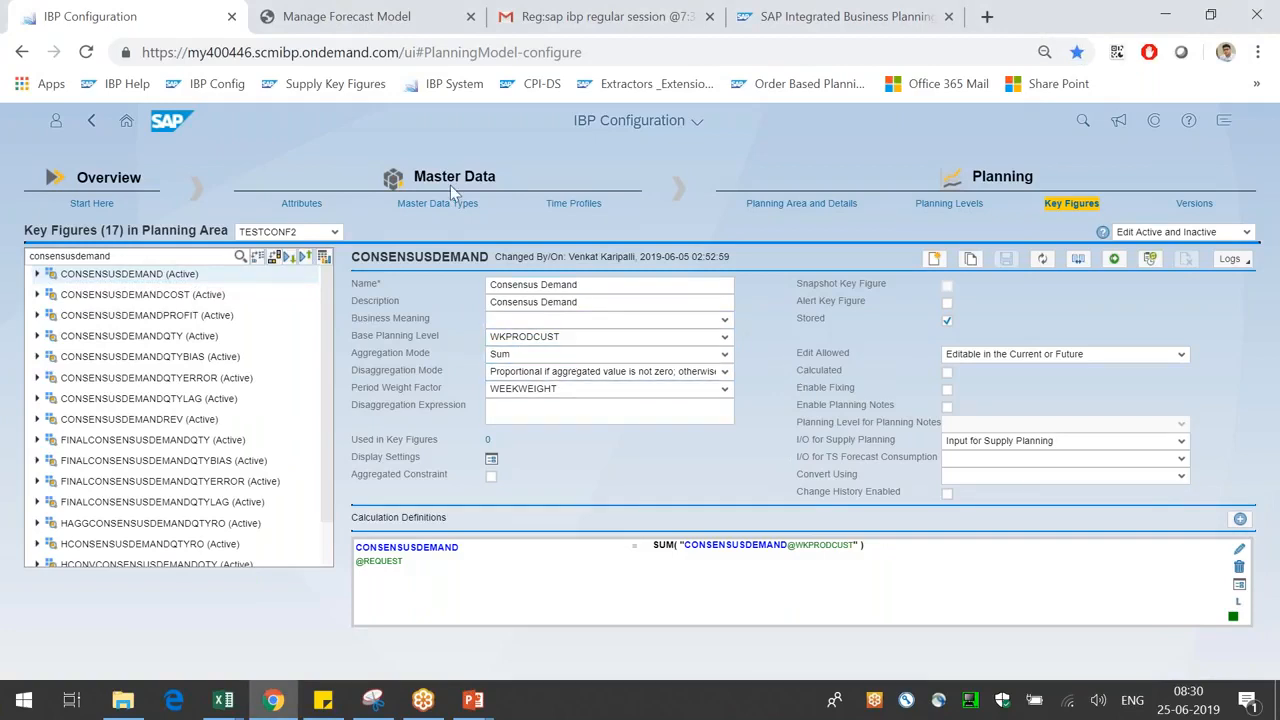
left_click(398, 18)
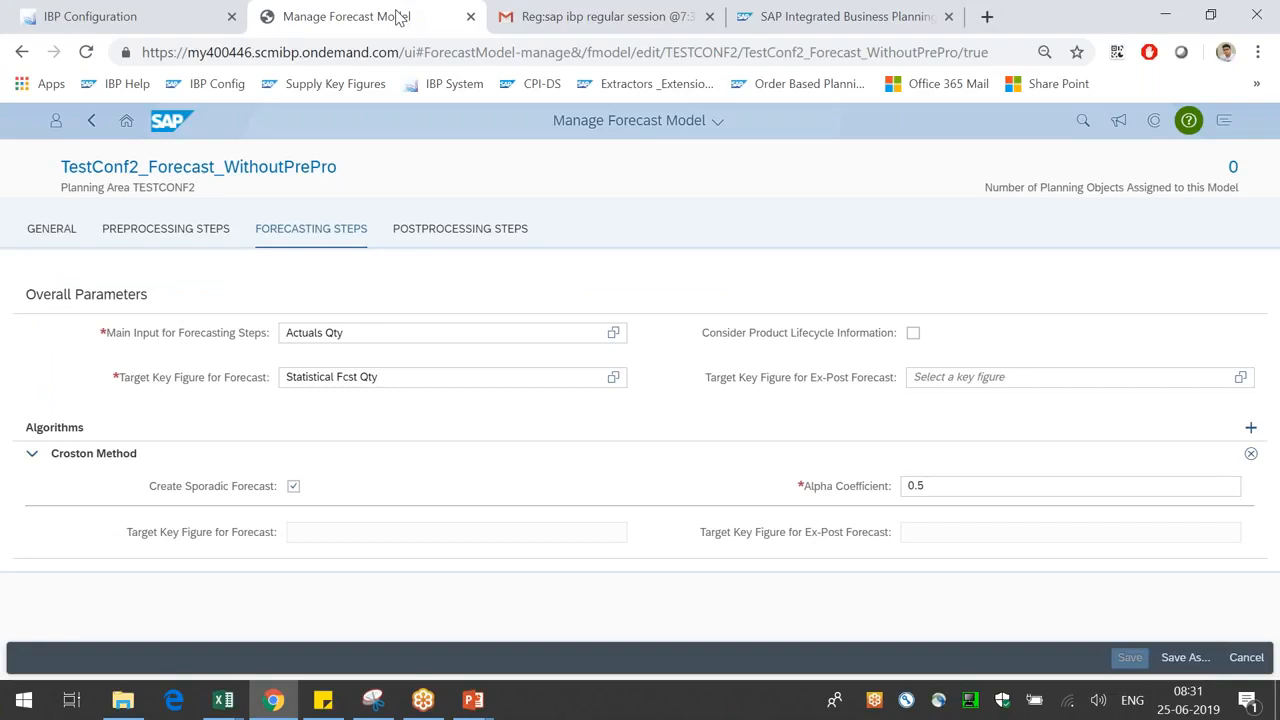
left_click(92, 120)
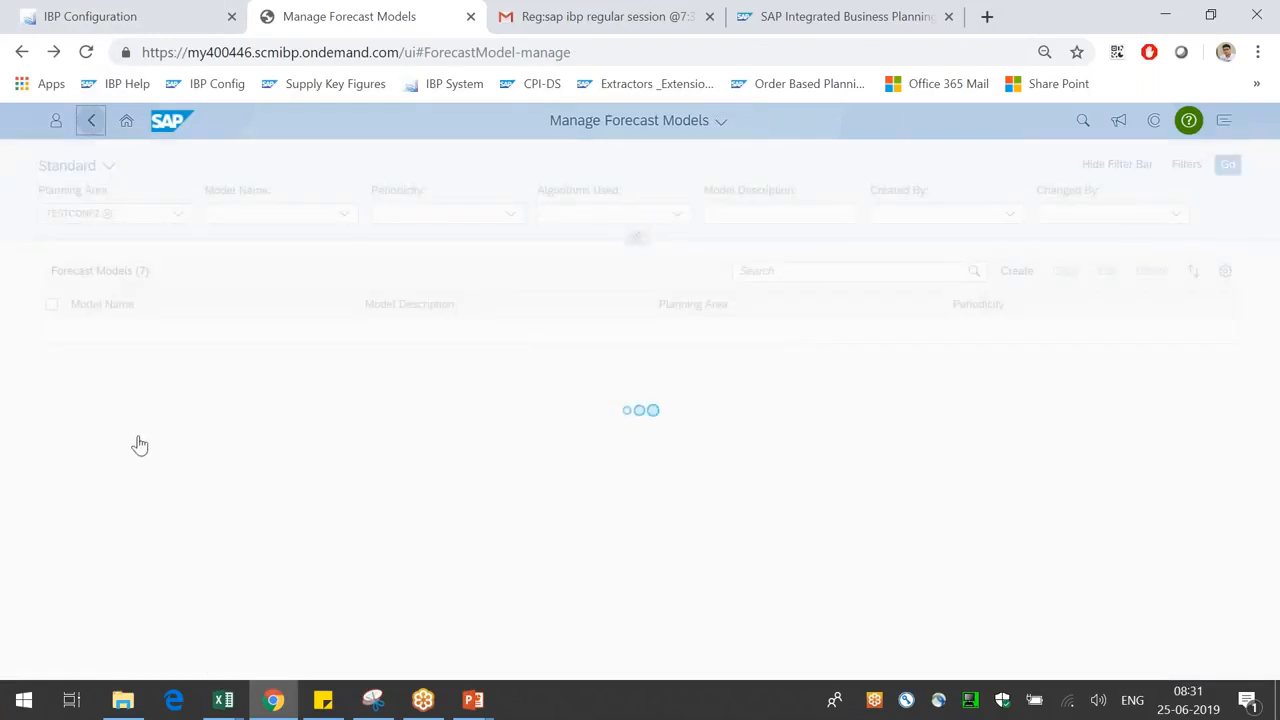
- Return to the Excel workbook and remove Location ID from the Future Forecast view's planning level, keeping Product ID and Customer ID
key("alt+Tab")
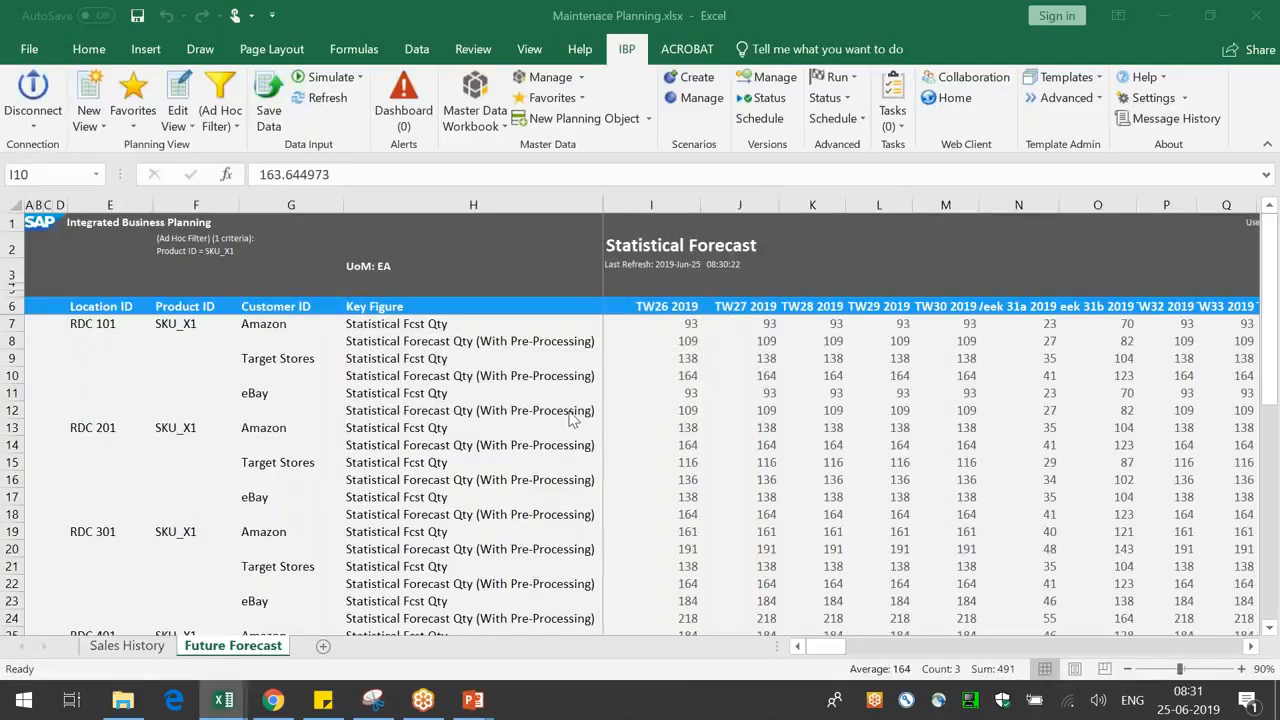
left_click(440, 358)
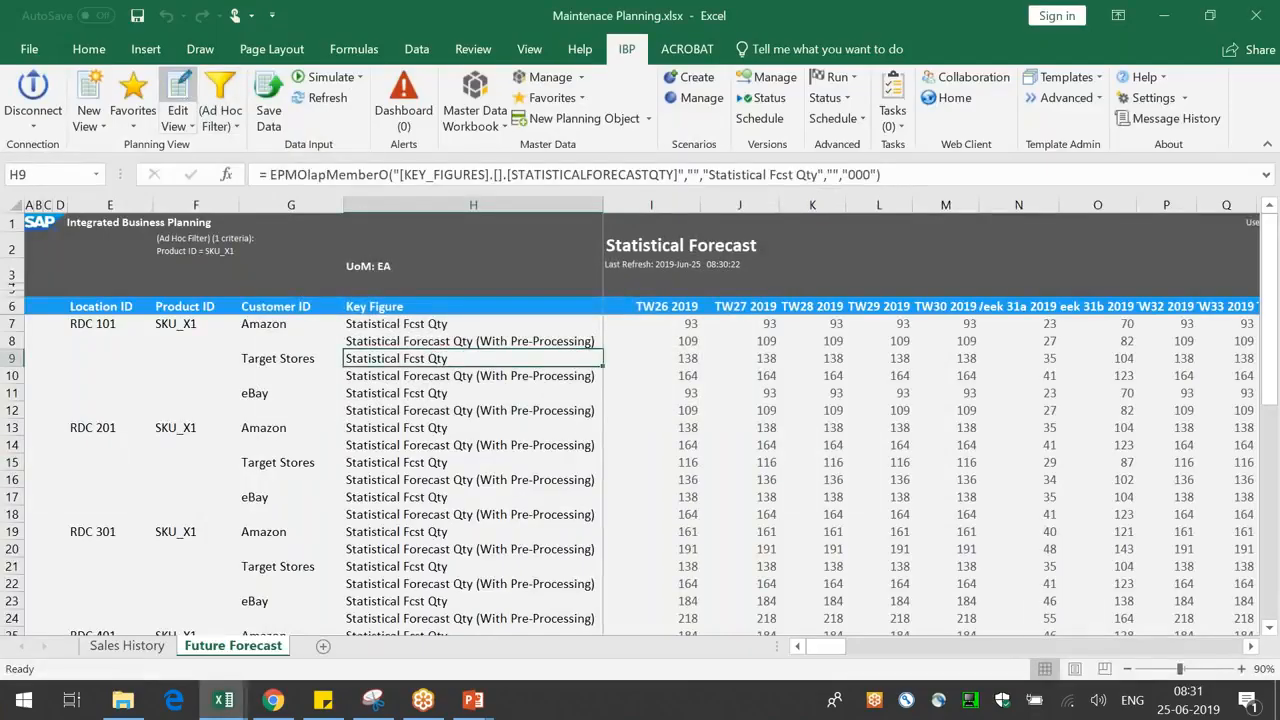
left_click(178, 95)
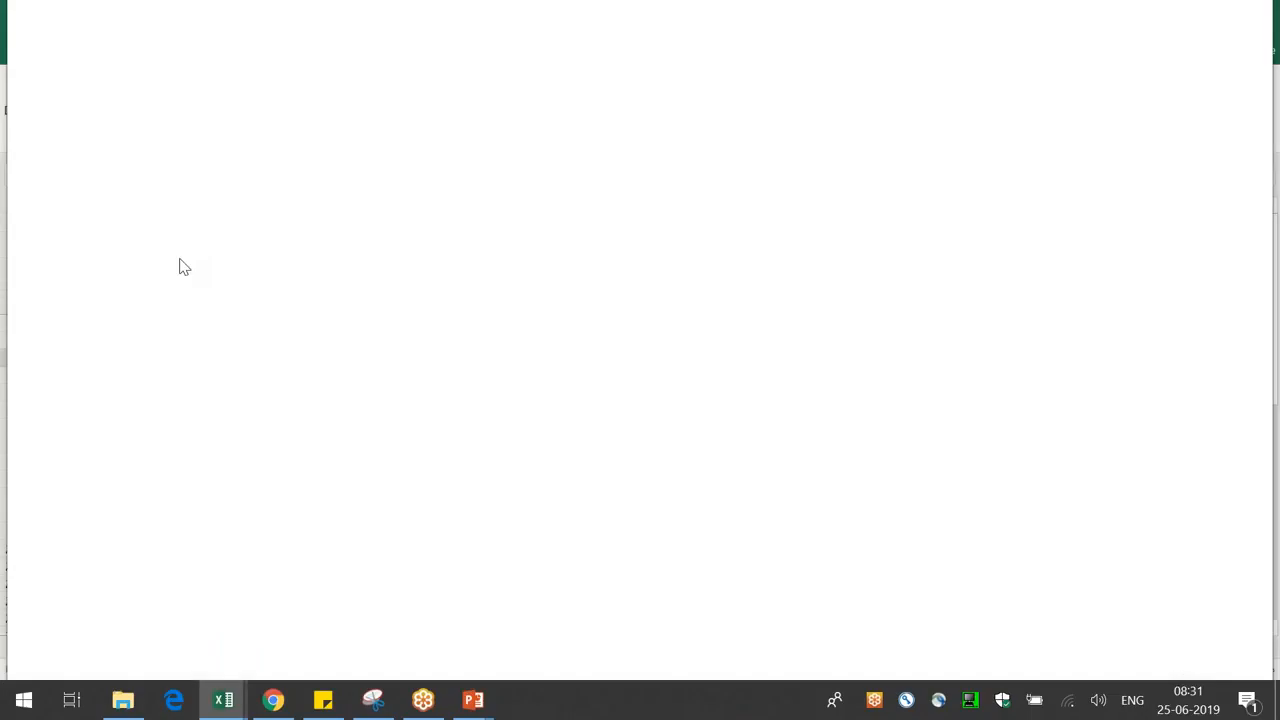
left_click(89, 217)
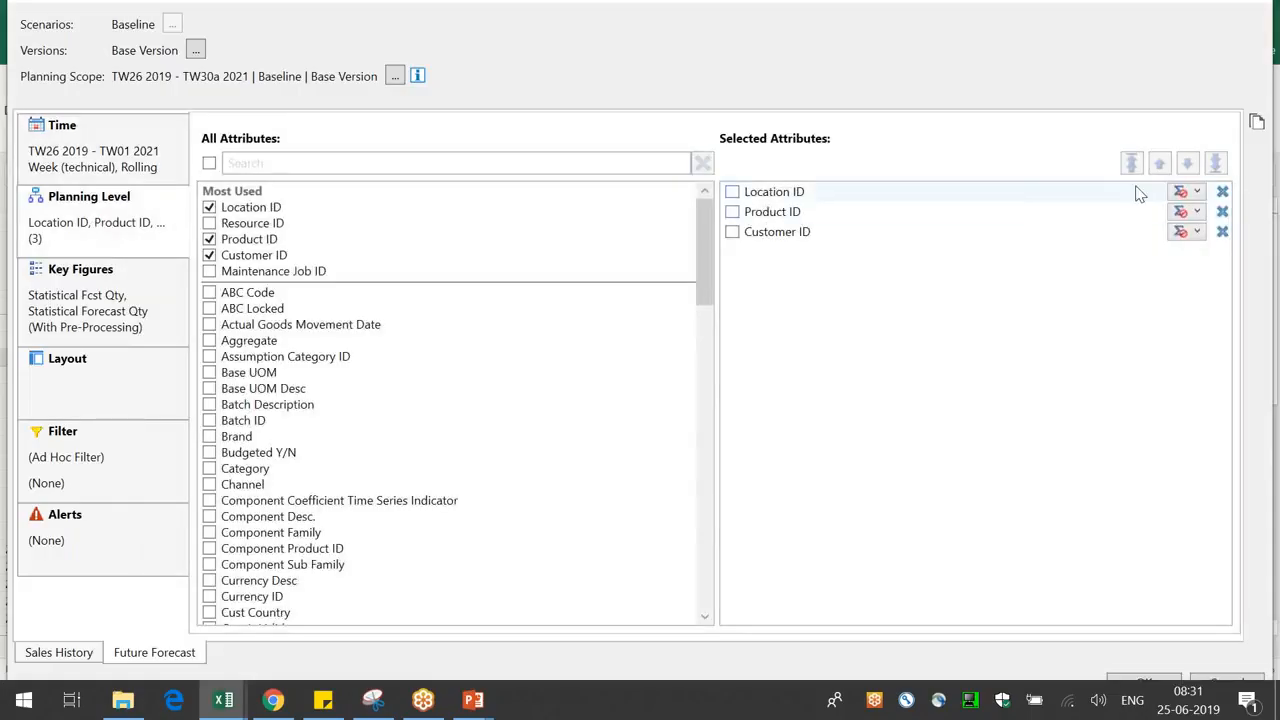
left_click(1222, 191)
left_click(1145, 683)
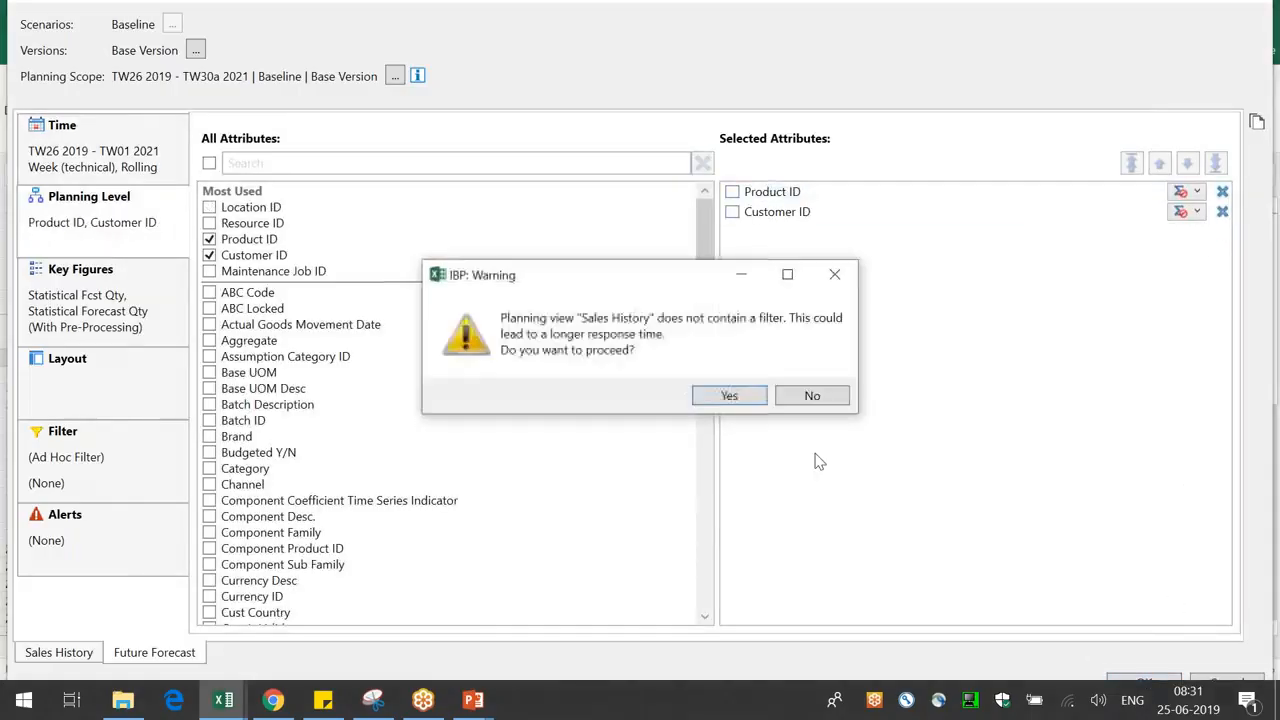
left_click(729, 398)
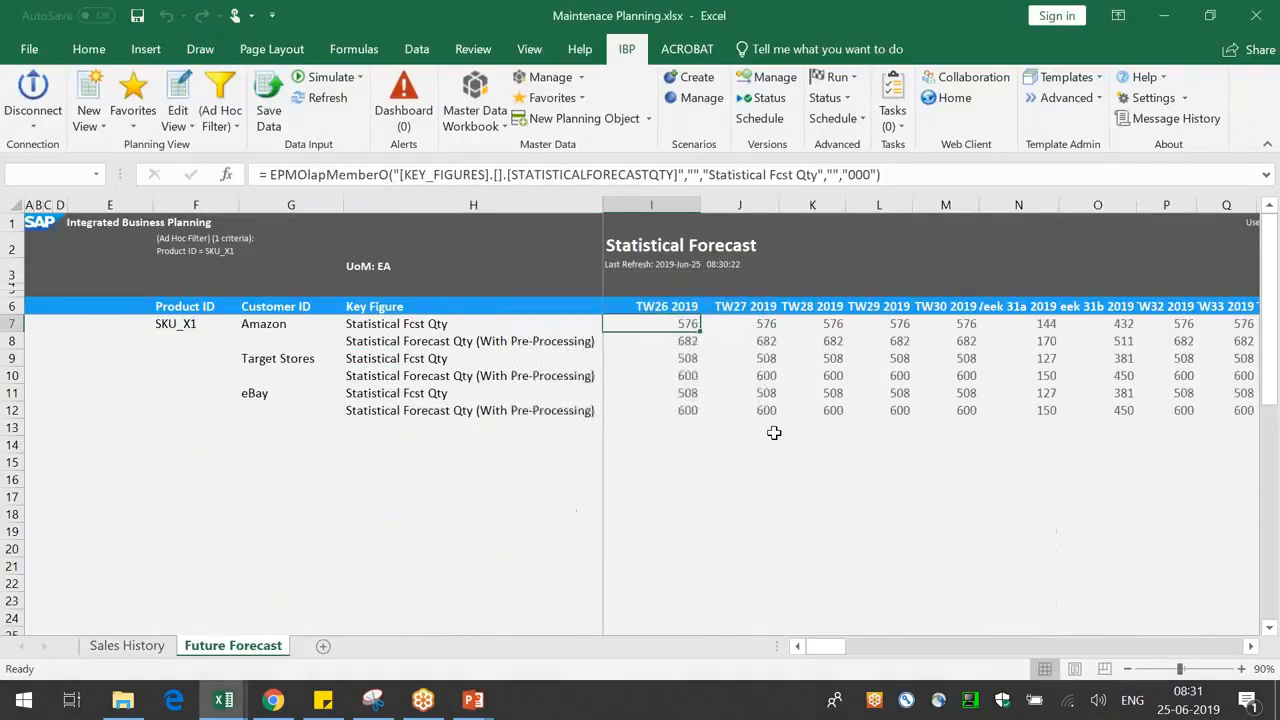
- Examine the SKU_X1 forecasts at product-customer level and the technical key figure ID in the Statistical Fcst Qty formula for Amazon
left_click(345, 410)
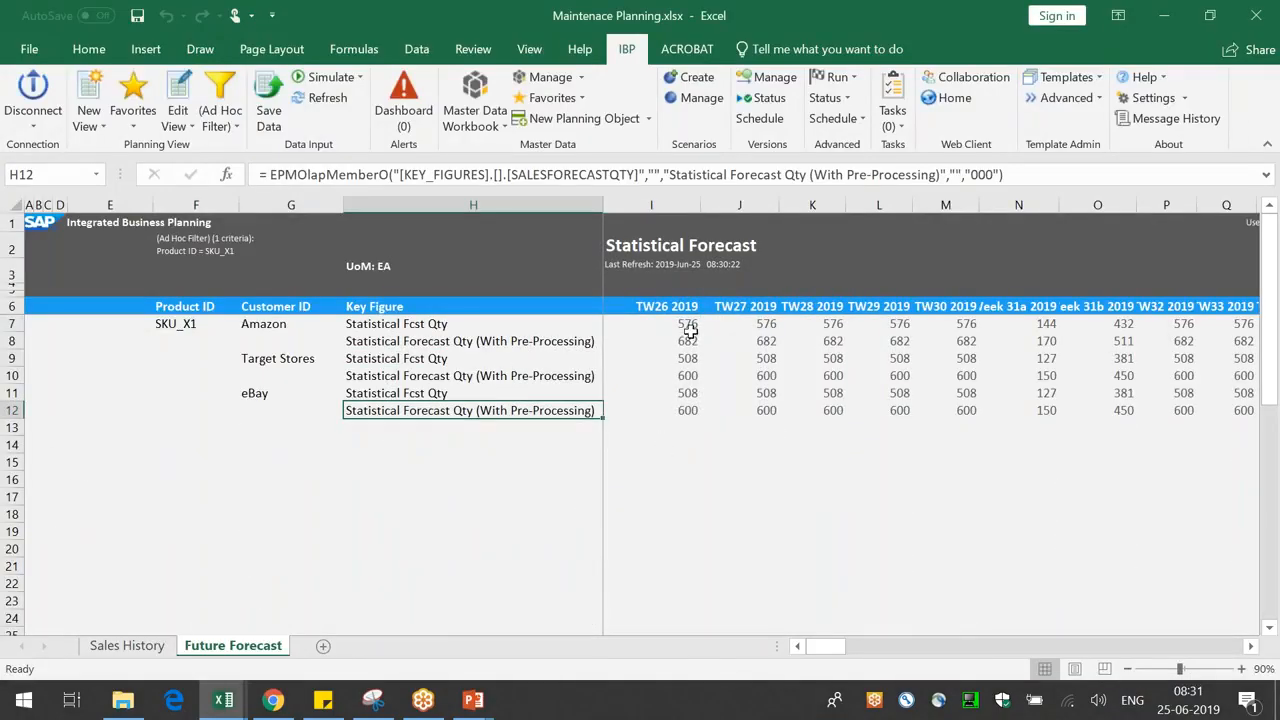
left_click_drag(686, 331, 689, 400)
left_click(748, 412)
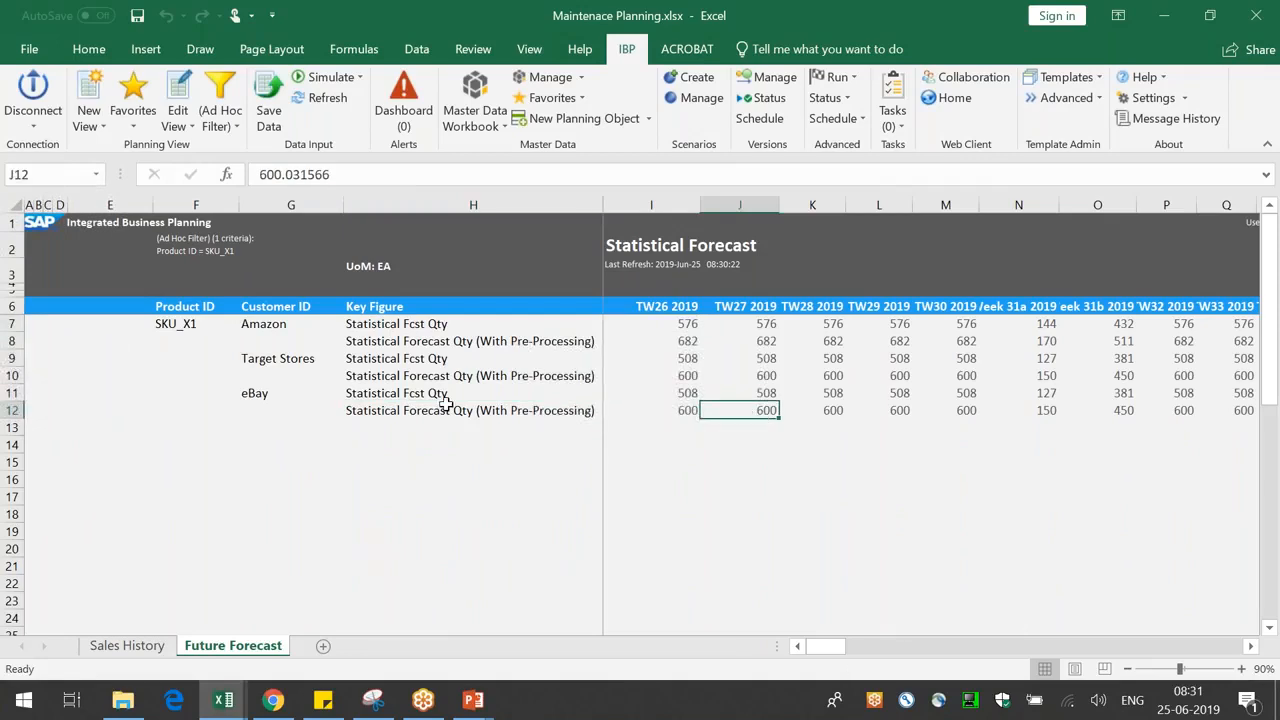
left_click(447, 345)
left_click(460, 323)
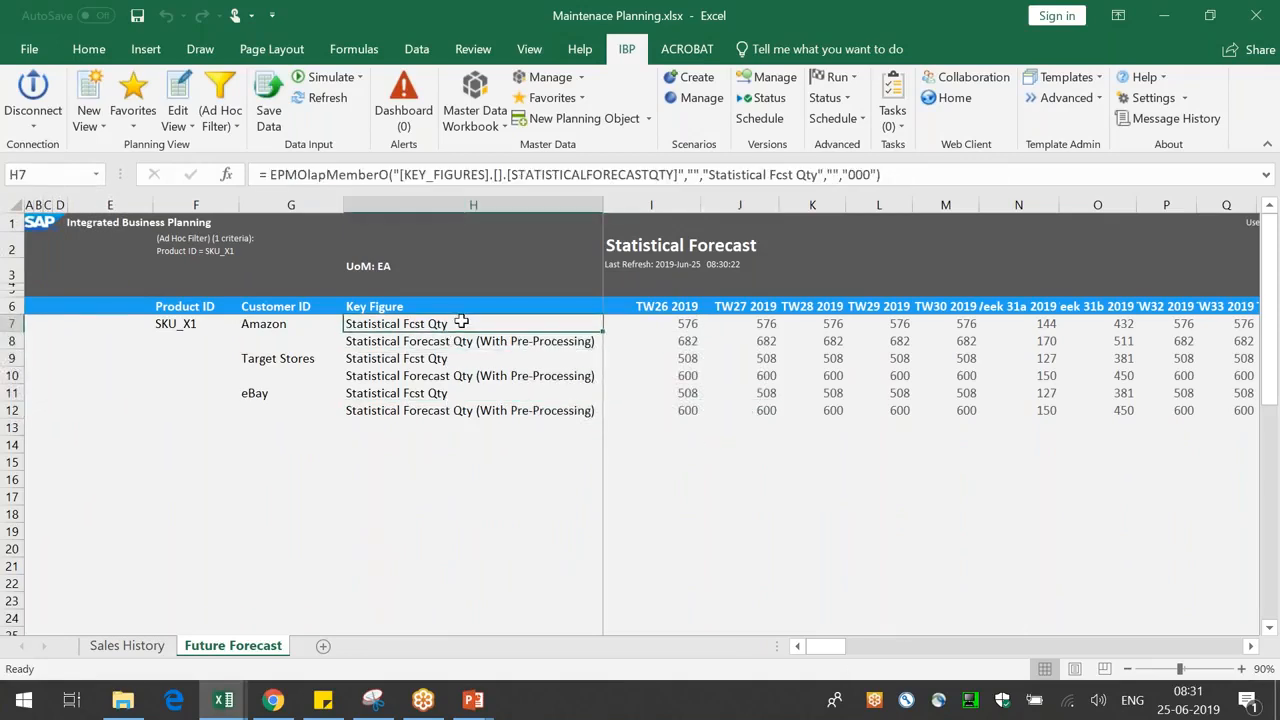
left_click(540, 175)
left_click_drag(508, 175, 659, 175)
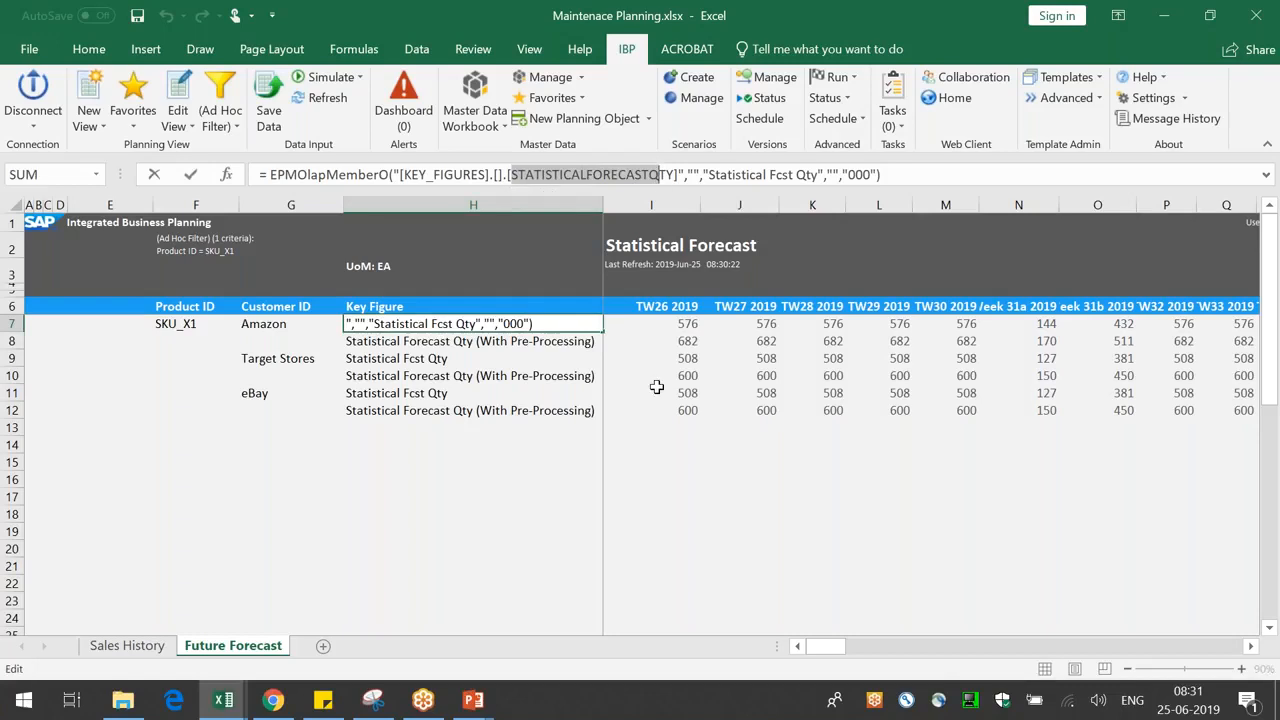
left_click(718, 464)
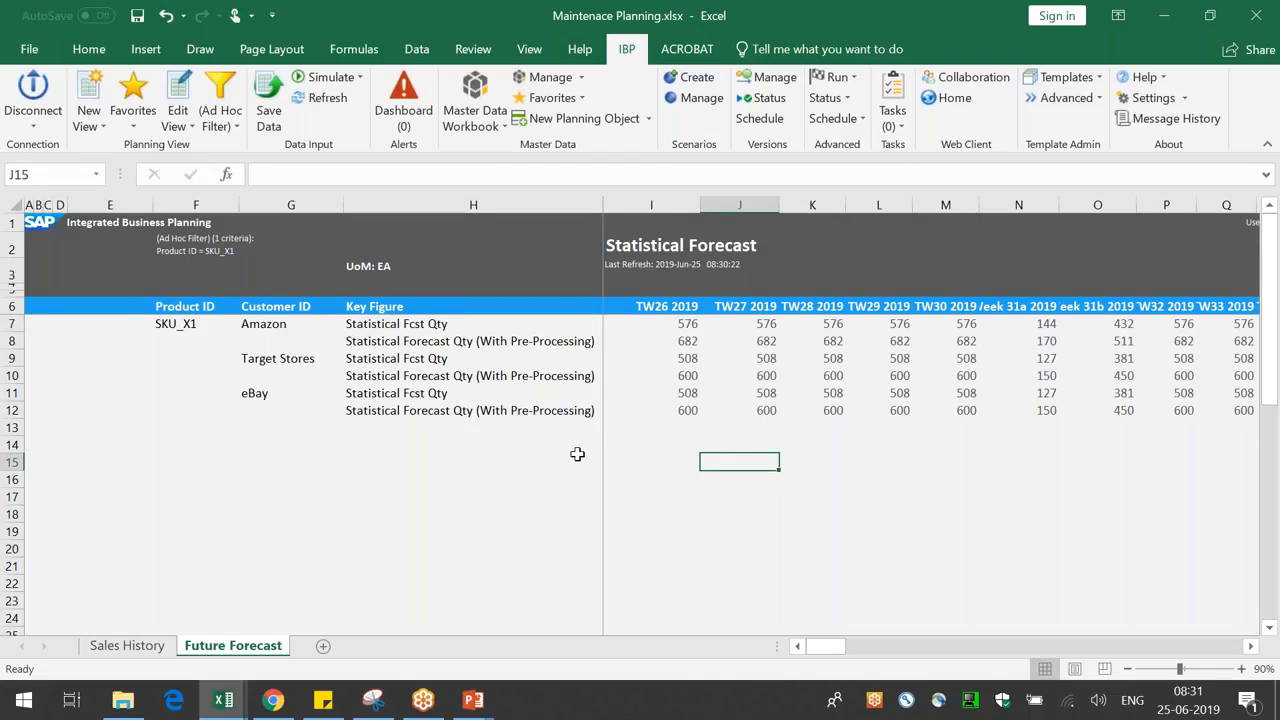
- Switch to the browser's forecast model list and copy TestConf2_Forecast_WithPrePro as TestConf2_Forecast_atCustomer
key("alt+Tab")
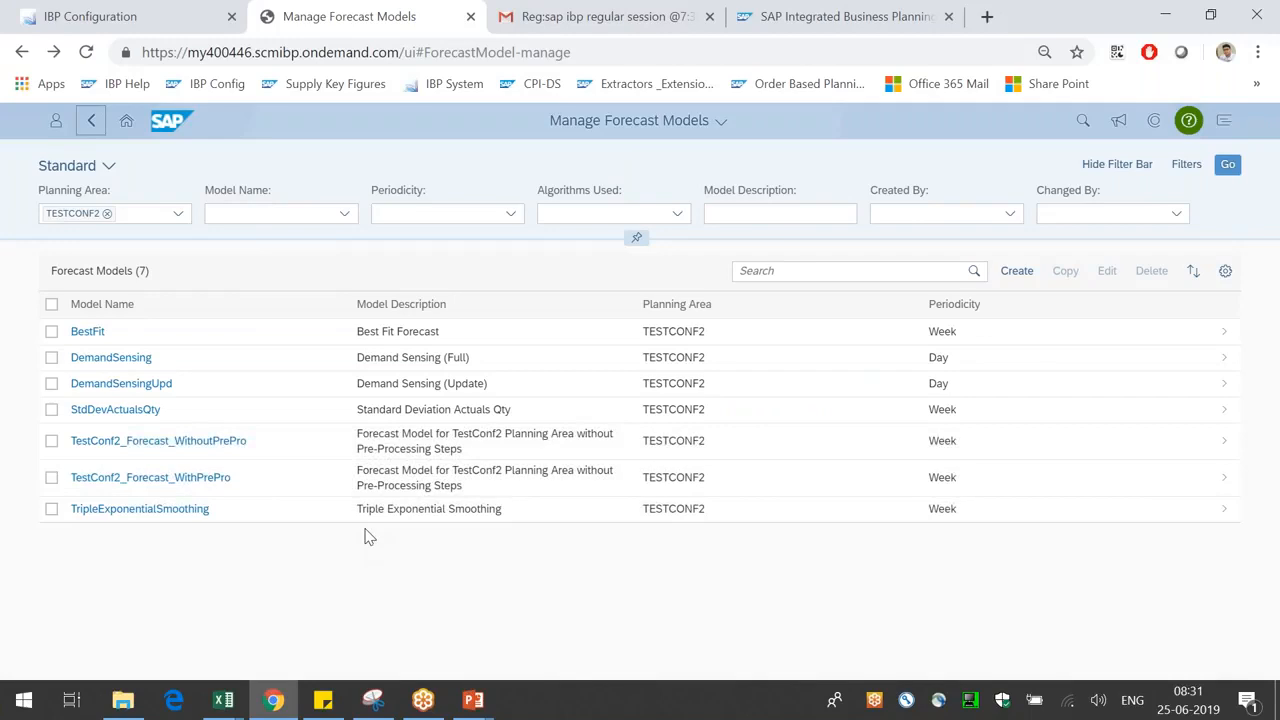
left_click(51, 477)
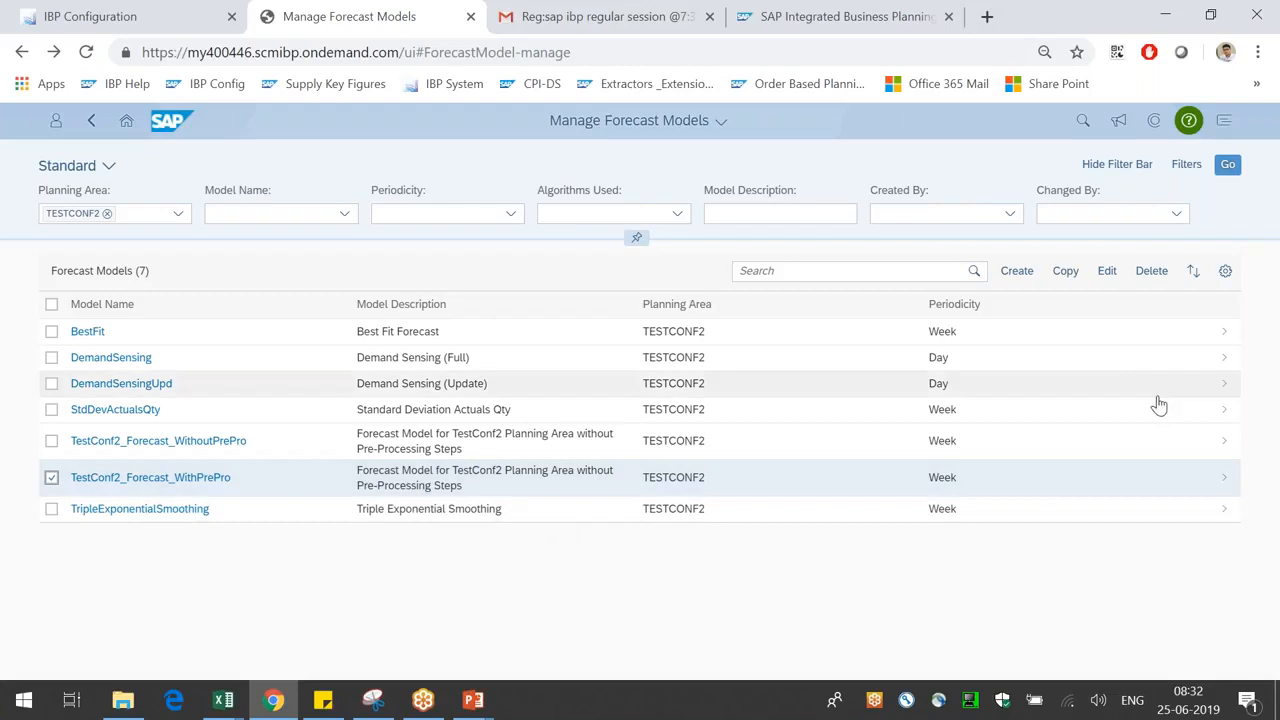
left_click(1067, 278)
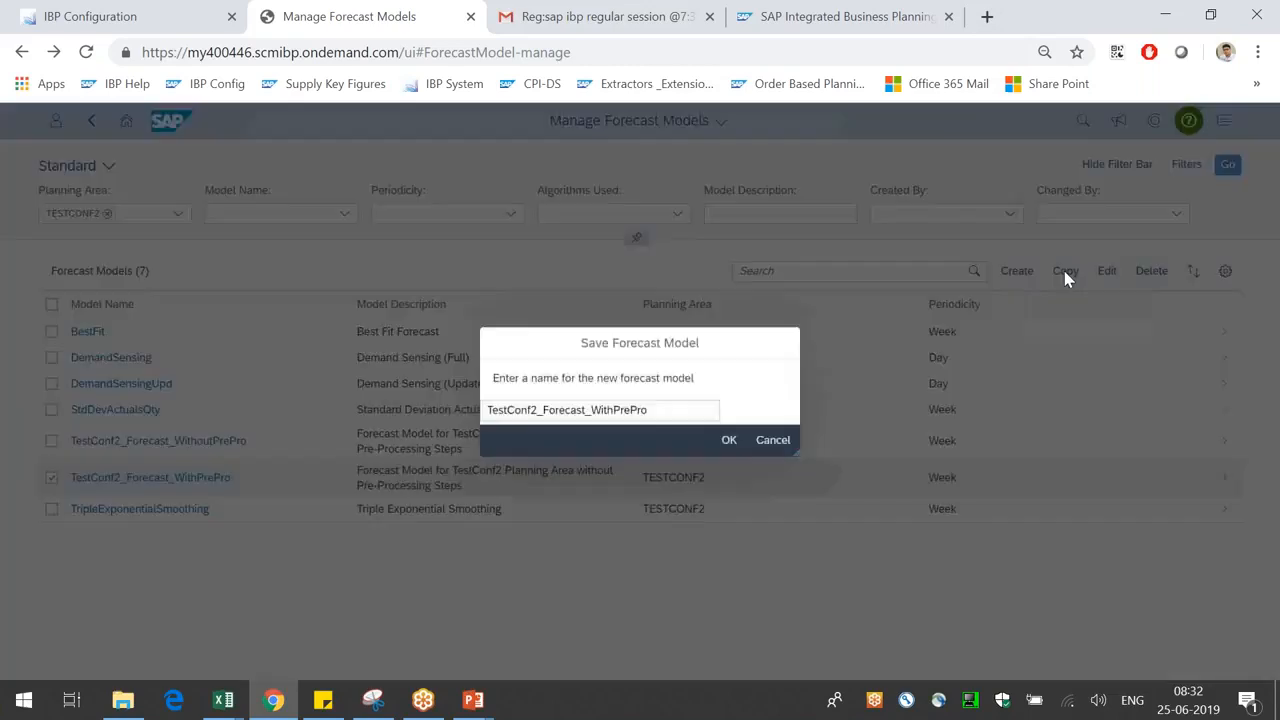
left_click_drag(691, 409, 590, 404)
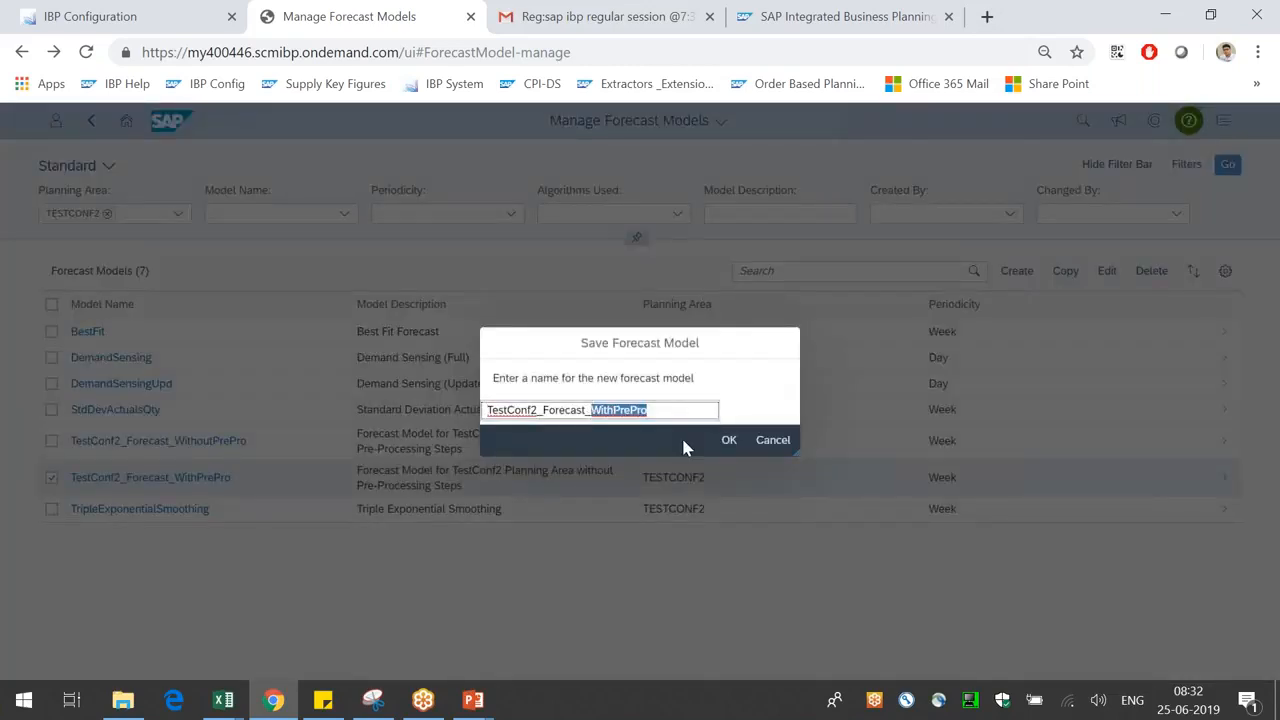
type("Cu")
key("BackSpace")
key("BackSpace")
key("BackSpace")
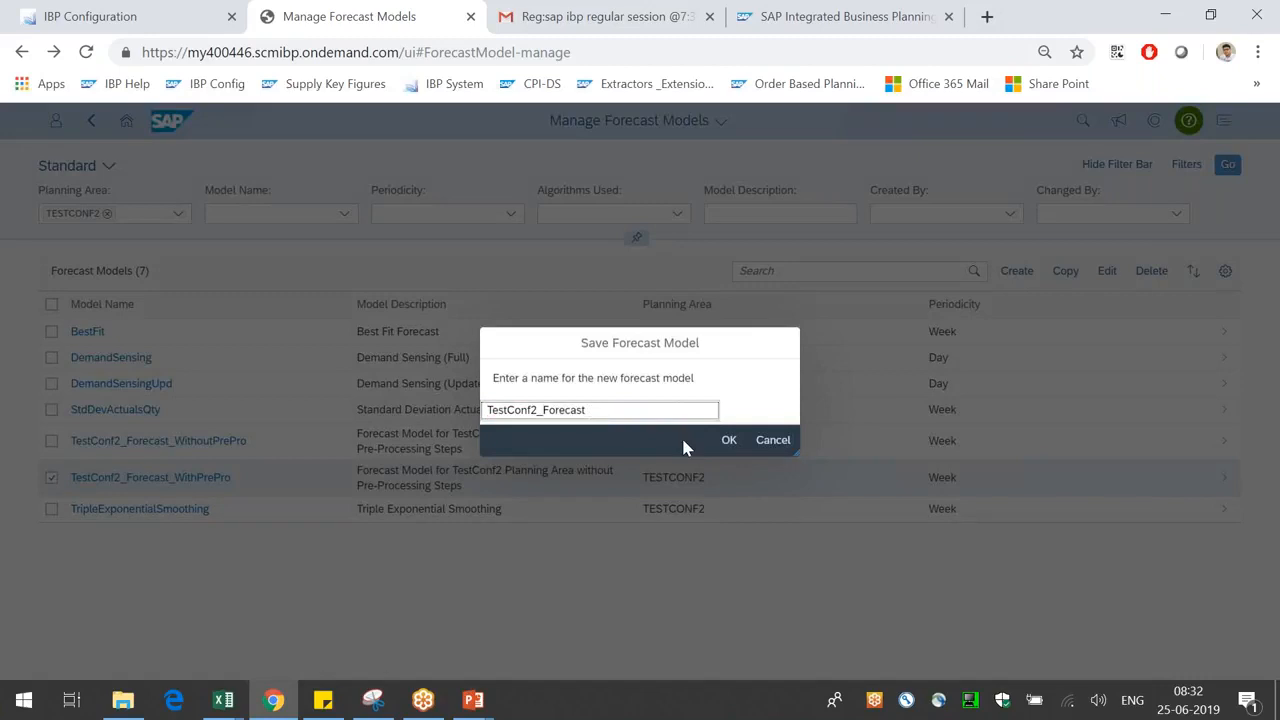
type("_atCustomer")
left_click(724, 440)
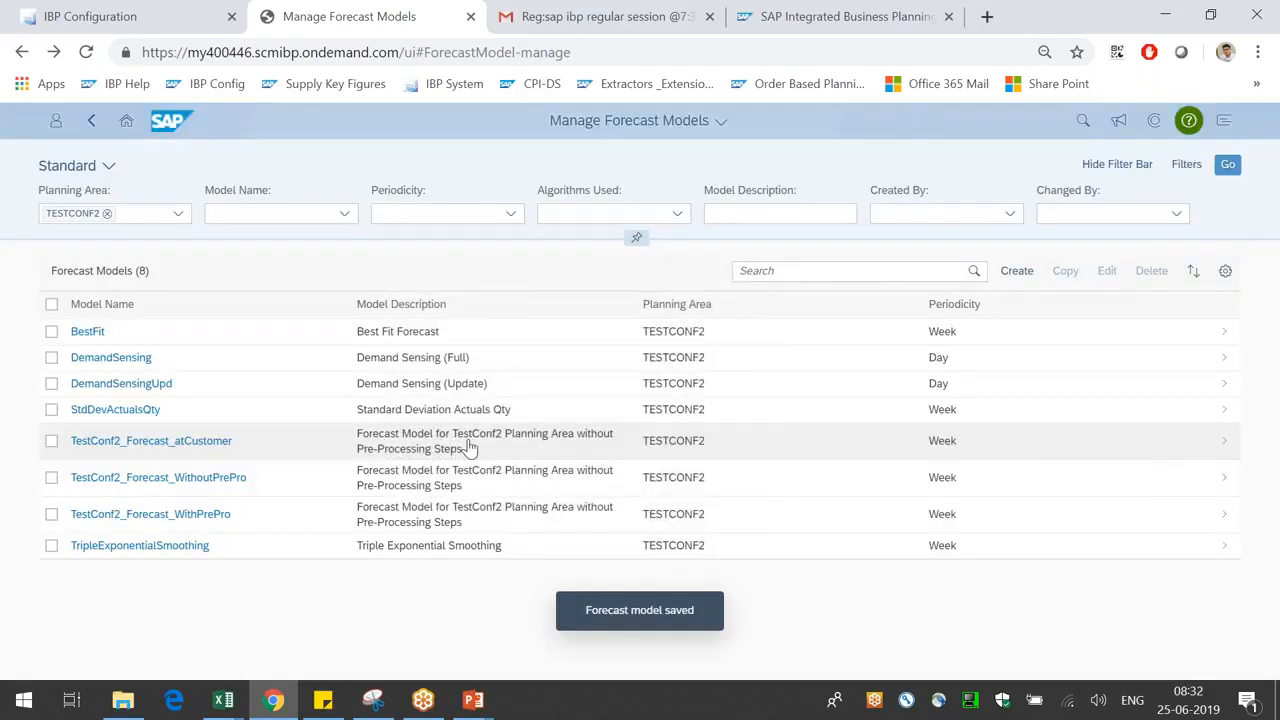
- Open TestConf2_Forecast_atCustomer and change its description to "Forecast Model for TestConf2 Planning Area at Customer Level"
left_click(470, 448)
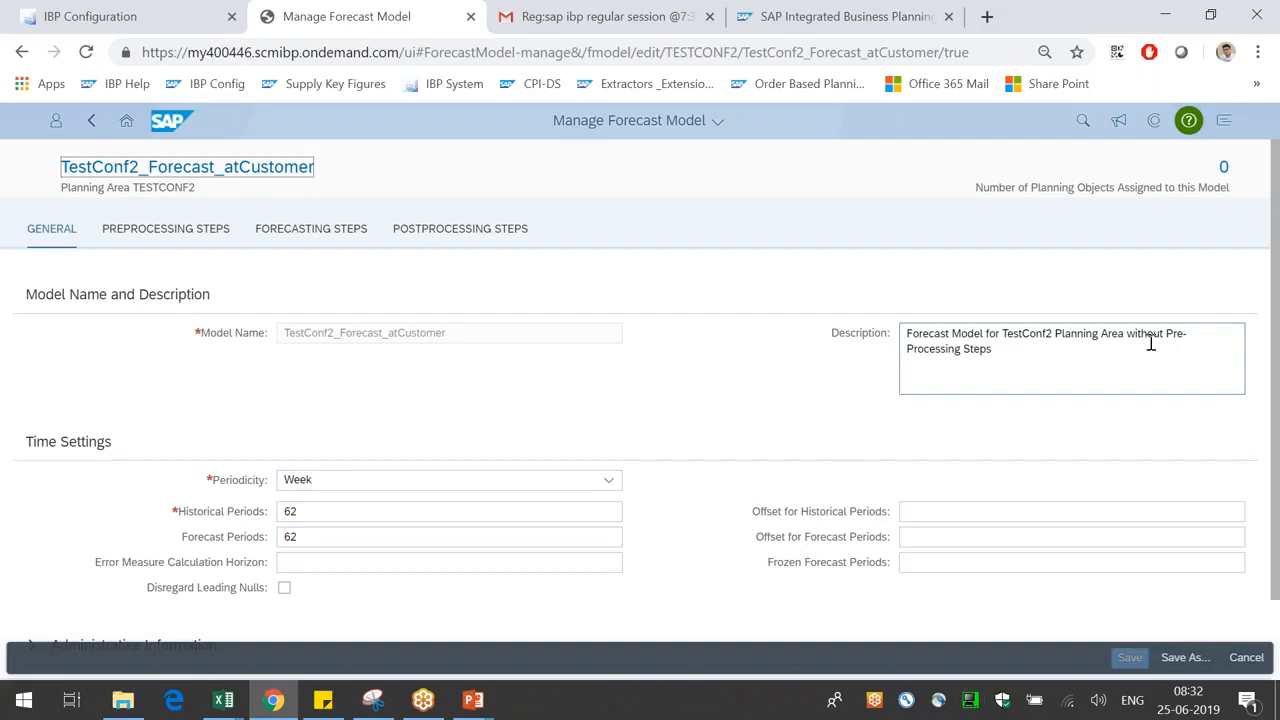
left_click_drag(1128, 340, 1194, 428)
type("at")
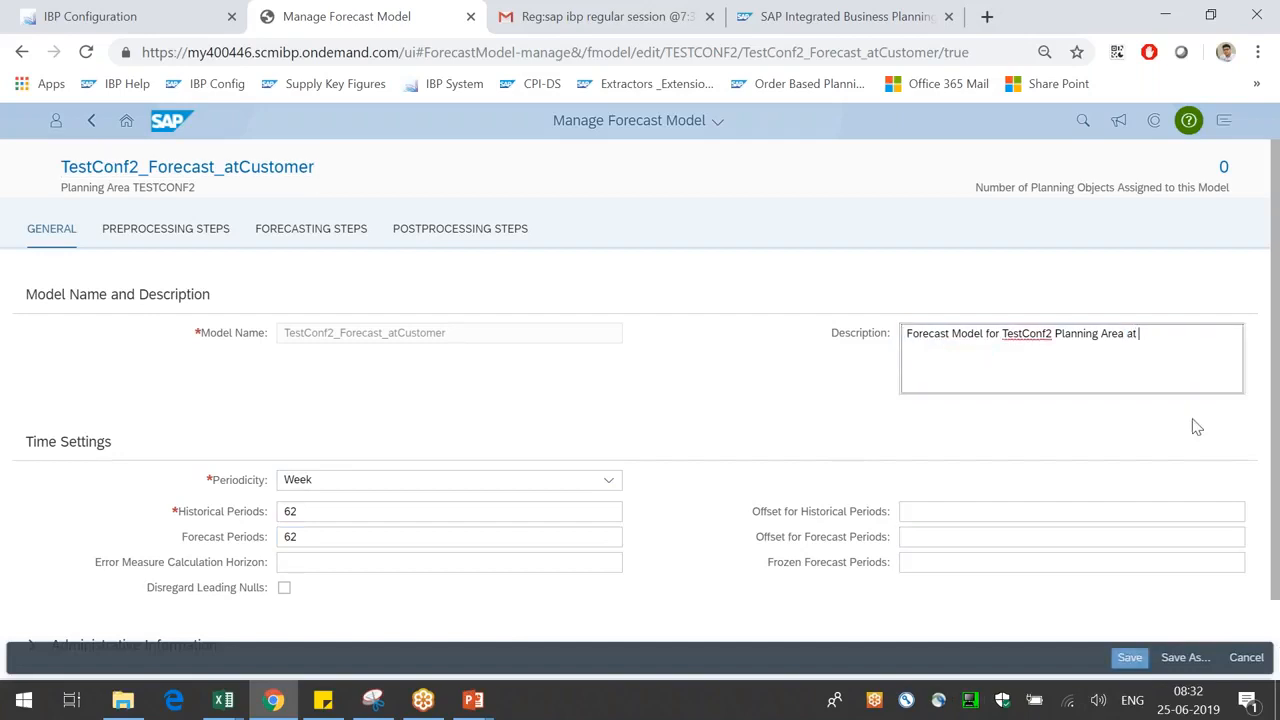
type(" Customer Level")
- Set the target key figure for the forecast to Consensus Demand in the forecasting steps and save the model
left_click(279, 229)
left_click_drag(358, 377, 160, 377)
type("consensus Demand")
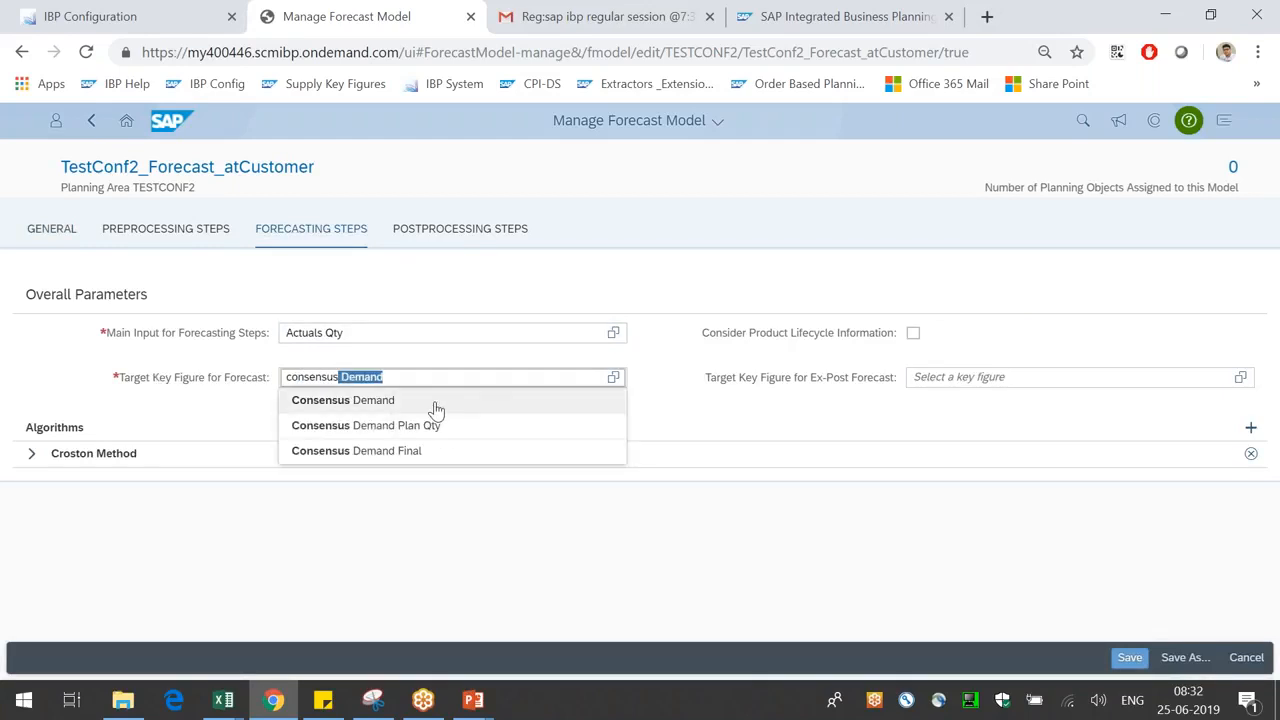
left_click(434, 401)
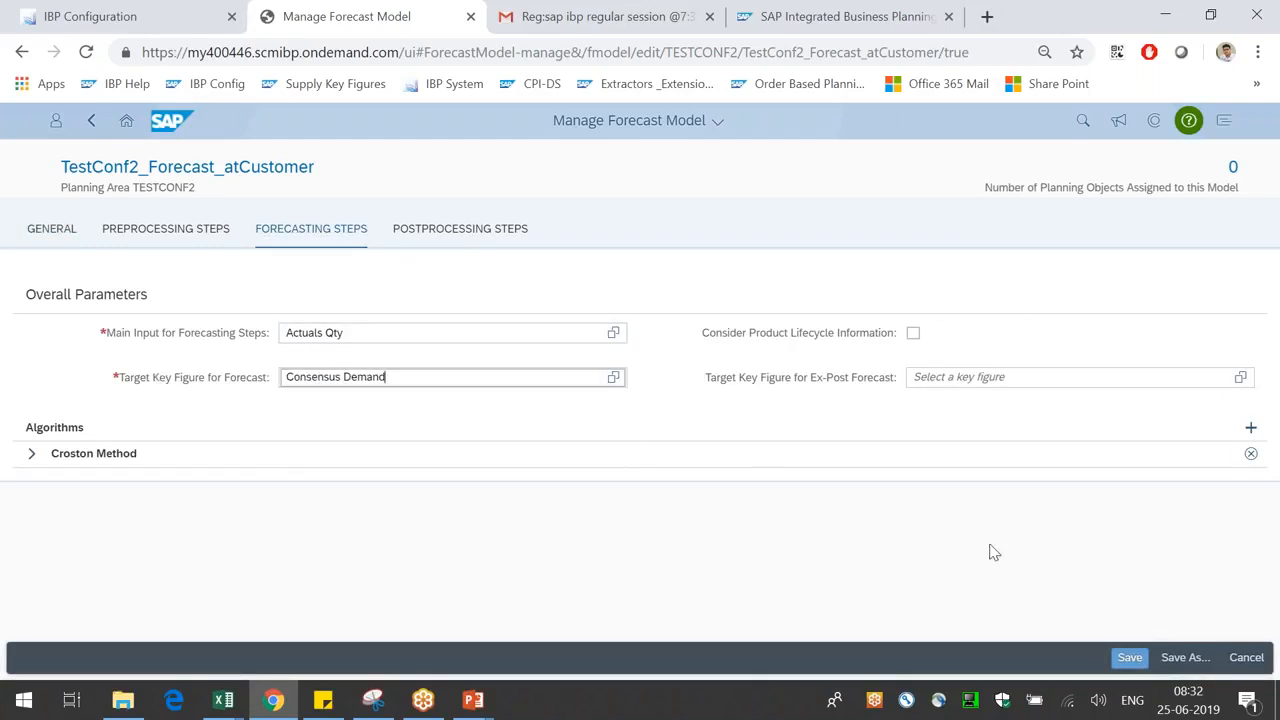
left_click(1130, 658)
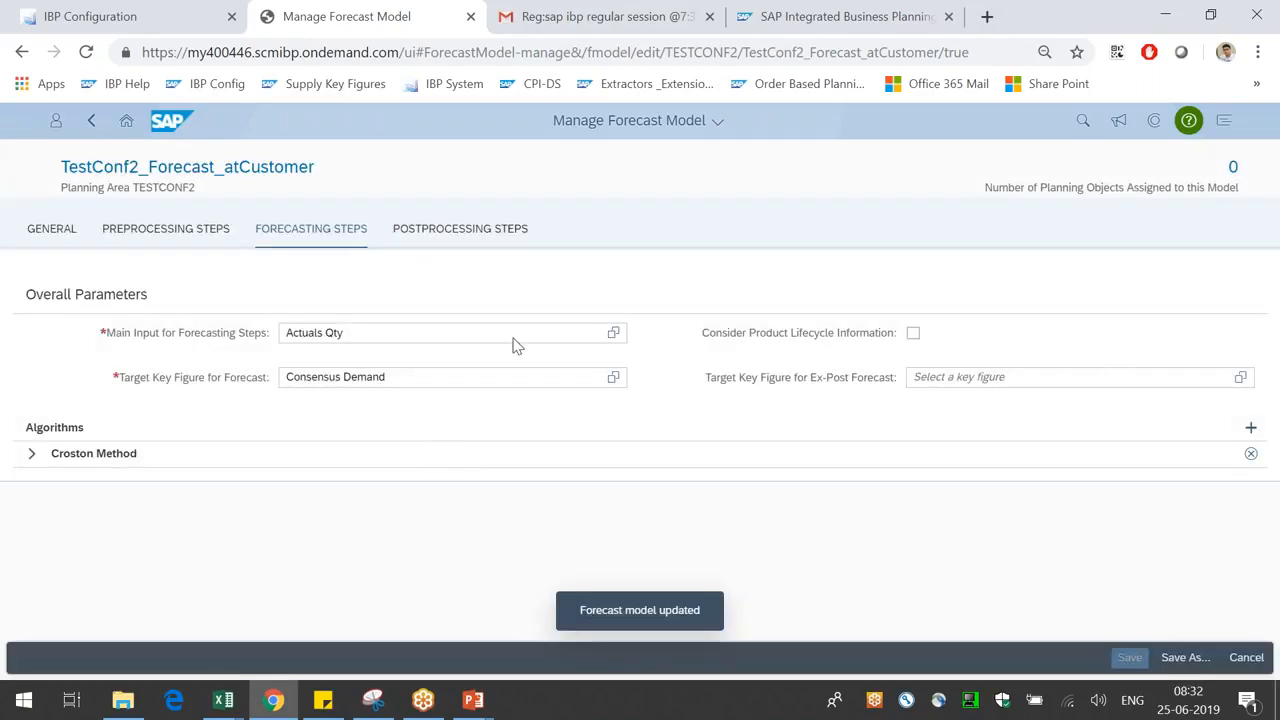
- Return to the Excel workbook, disconnect it from the IBP system and log on again
key("alt+Tab")
left_click(1053, 474)
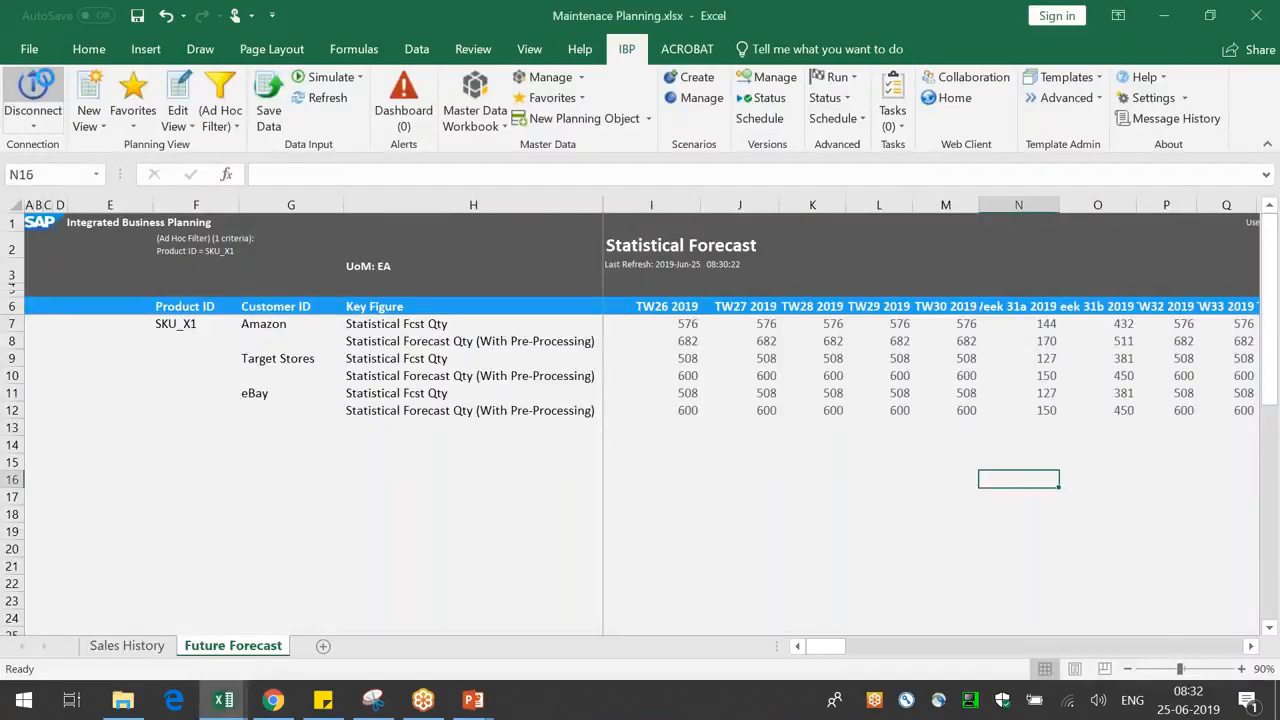
left_click(45, 88)
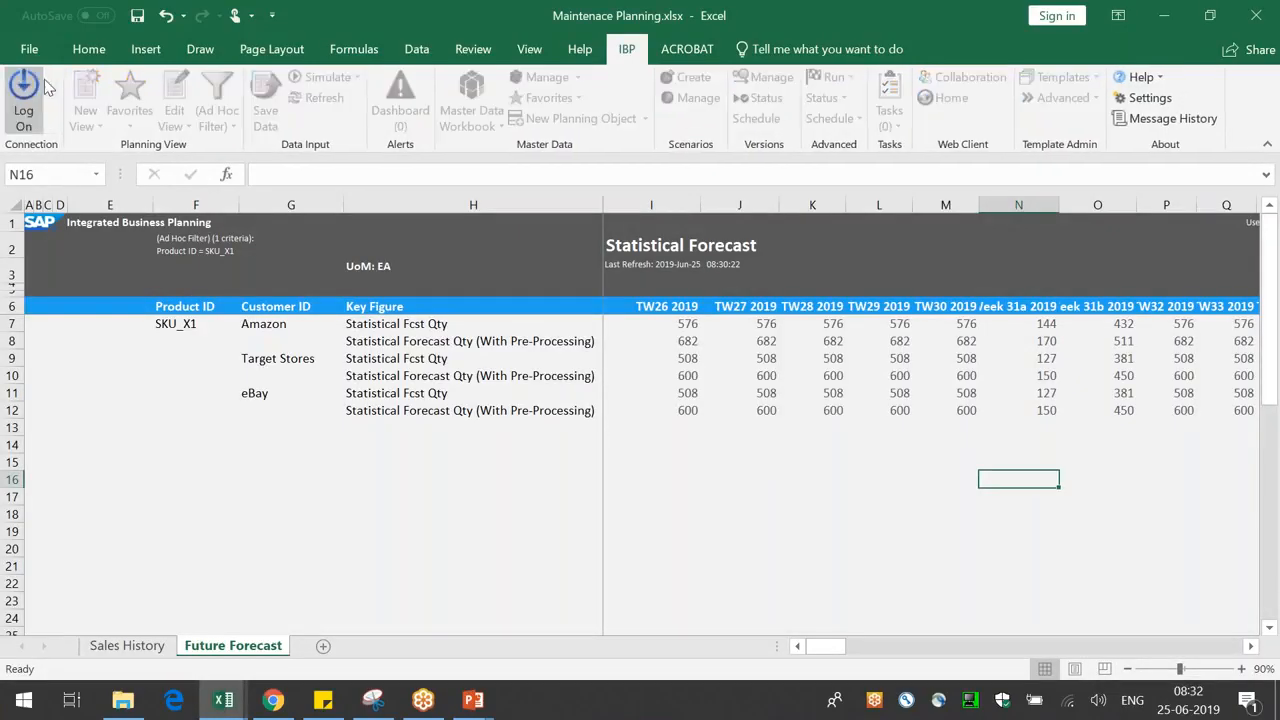
left_click(30, 88)
left_click(714, 338)
left_click(590, 355)
left_click(581, 478)
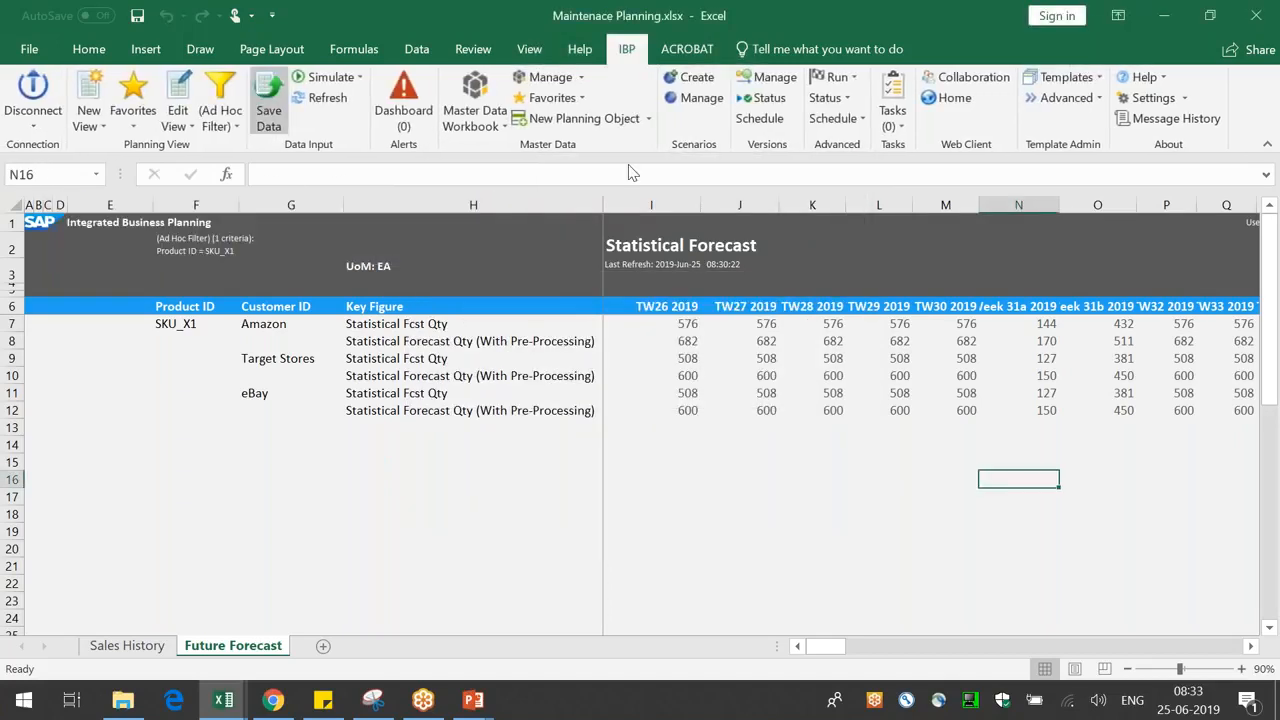
left_click(268, 105)
key("Return")
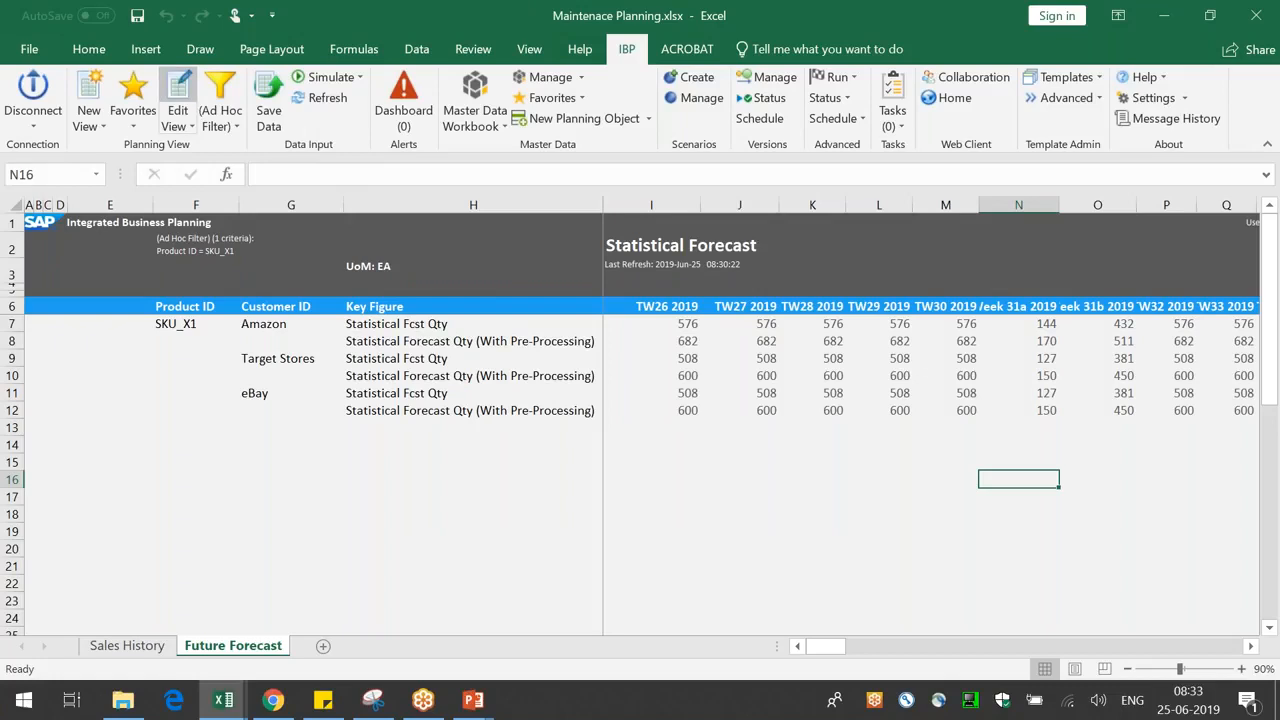
- Edit the Future Forecast planning view so that Consensus Demand replaces both statistical forecast key figures, and apply it despite the missing filter
left_click(177, 100)
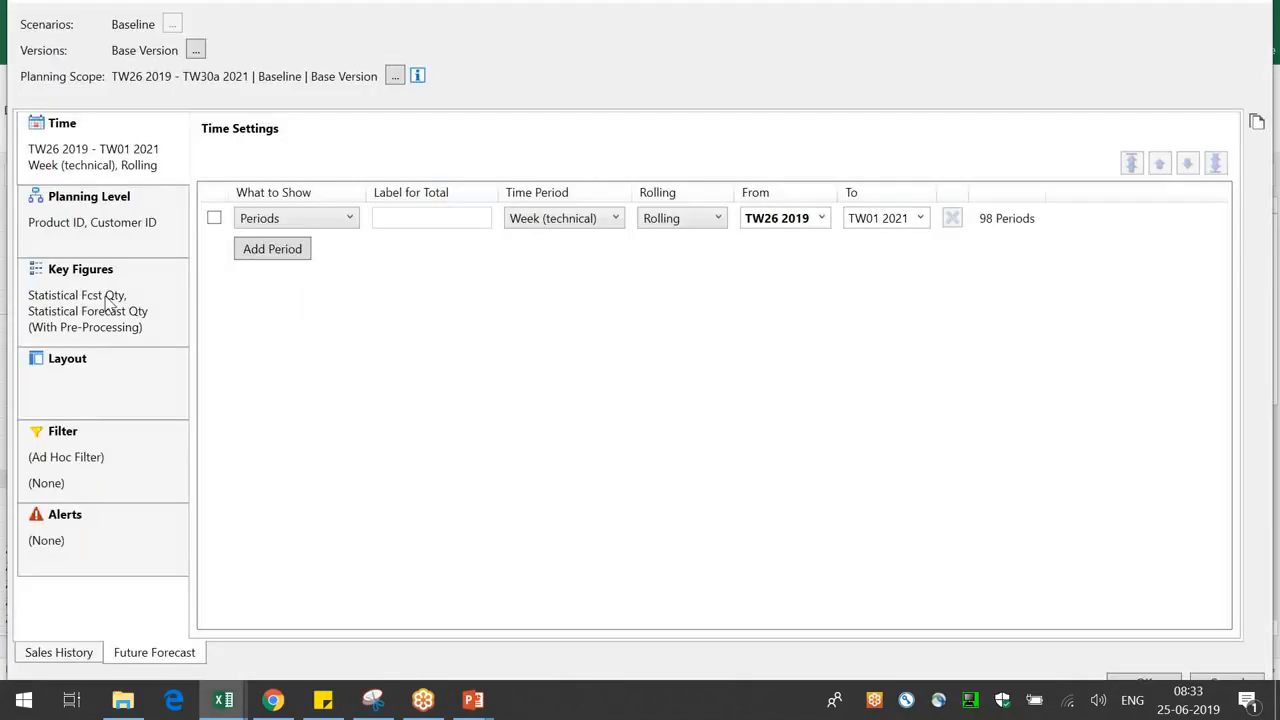
left_click(109, 299)
left_click(1222, 190)
left_click(1219, 191)
left_click(480, 157)
type("consensus")
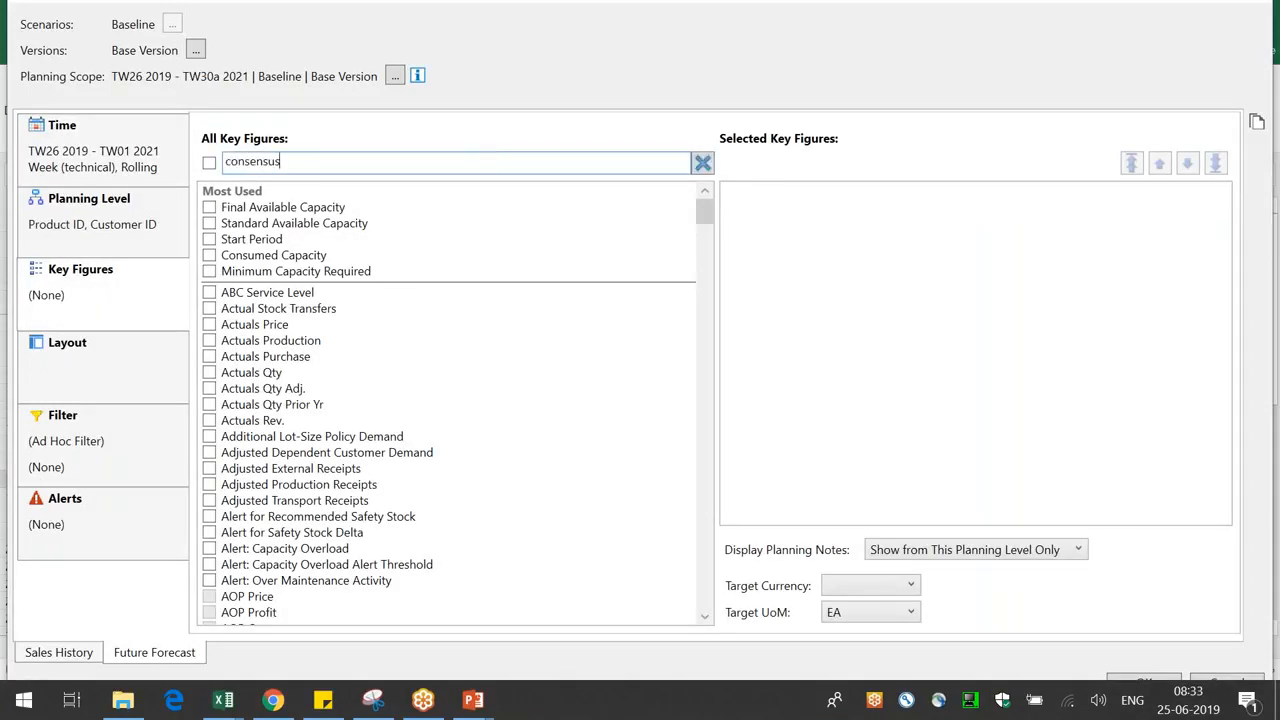
left_click(222, 190)
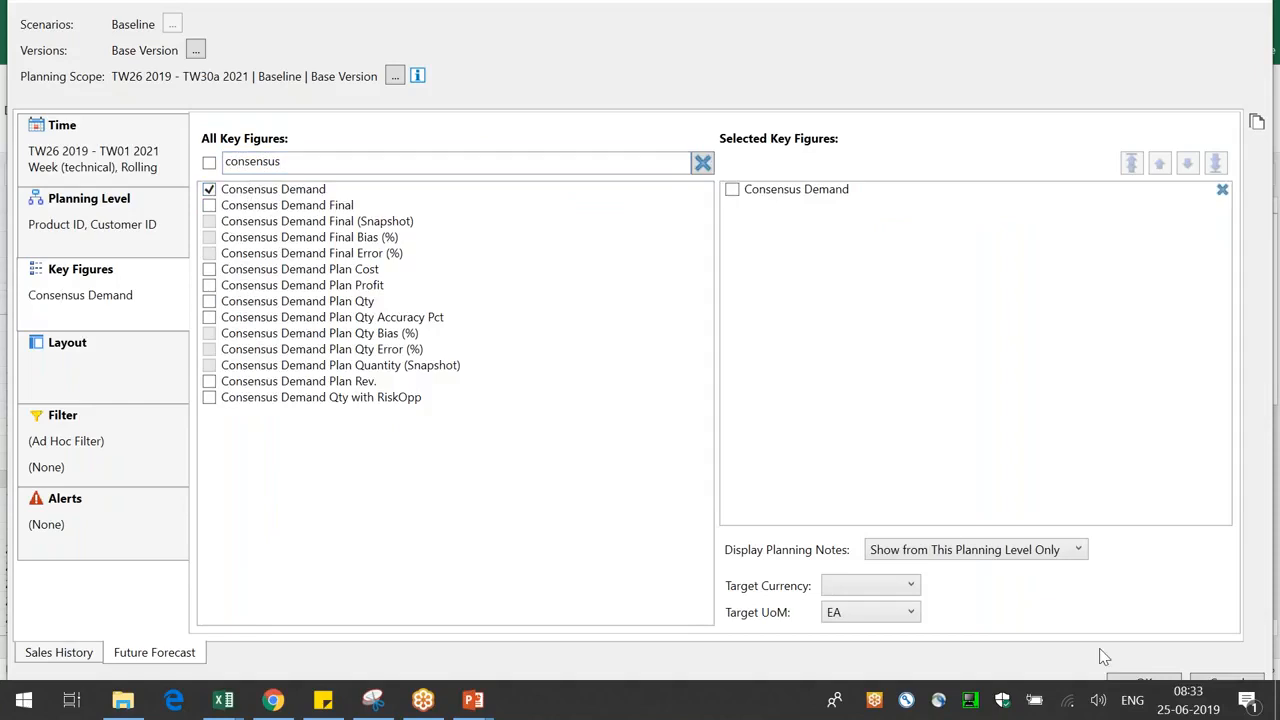
left_click(1160, 683)
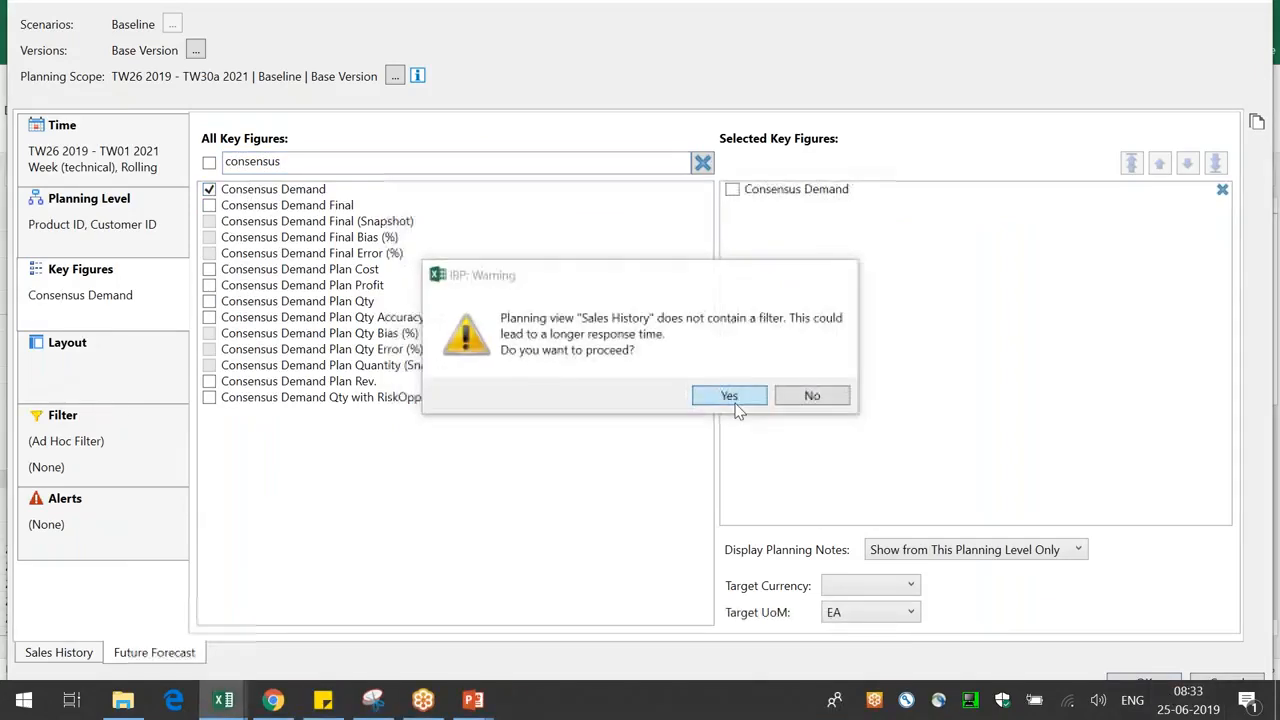
left_click(736, 402)
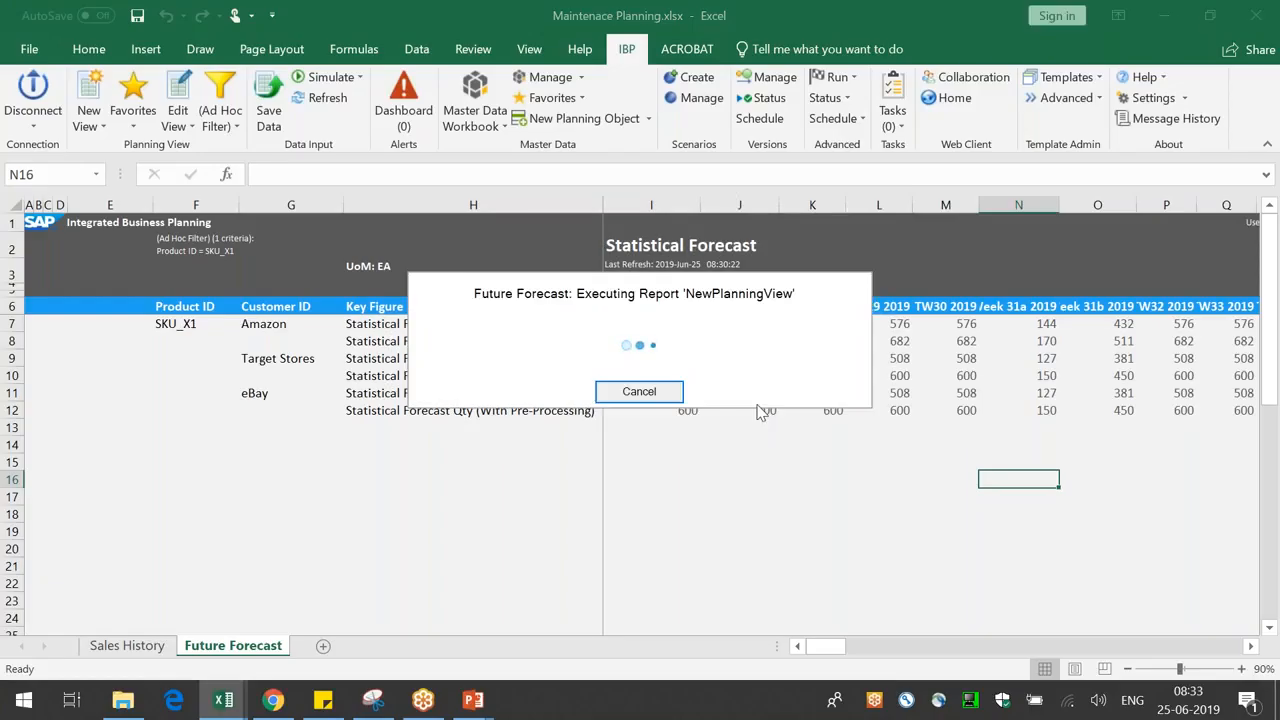
left_click(724, 511)
- Set up a one-time statistical forecasting run with time period Week and forecast model TestConf2_Forecast_atCustomer
left_click(837, 77)
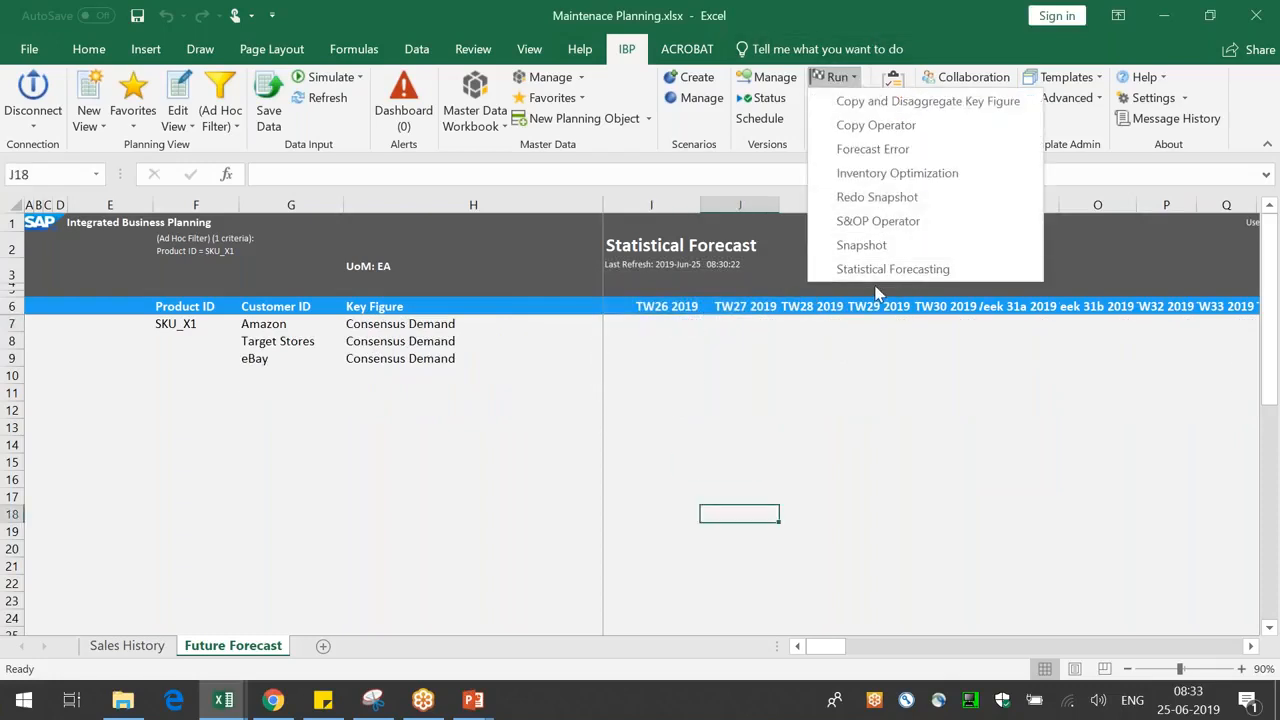
left_click(866, 269)
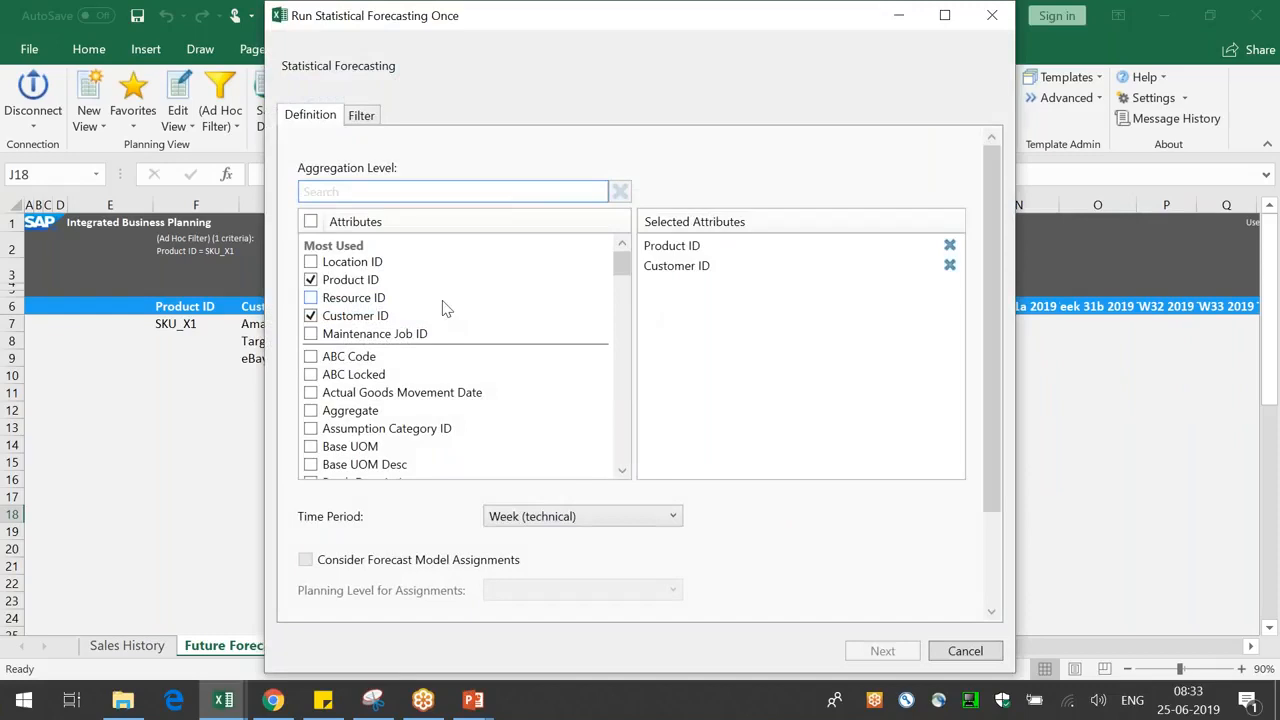
scroll(993, 397, "down", 1)
left_click_drag(993, 397, 994, 449)
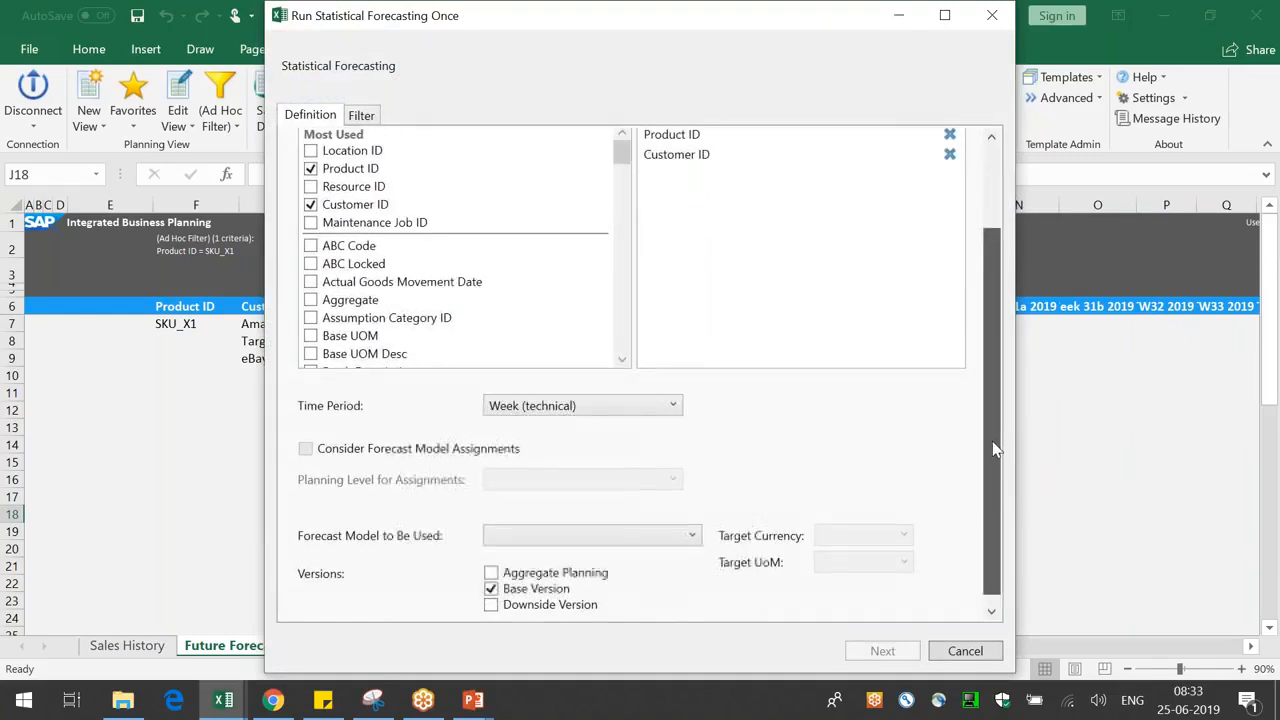
left_click(598, 405)
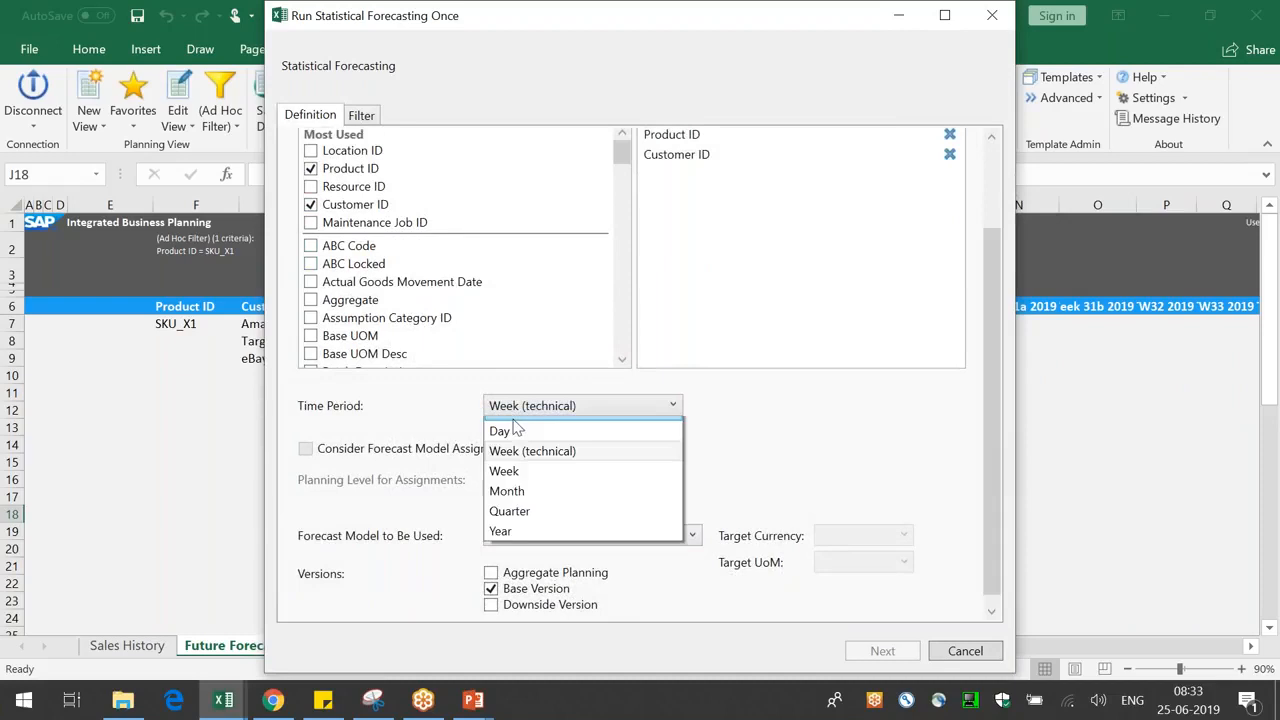
left_click(508, 486)
left_click(572, 536)
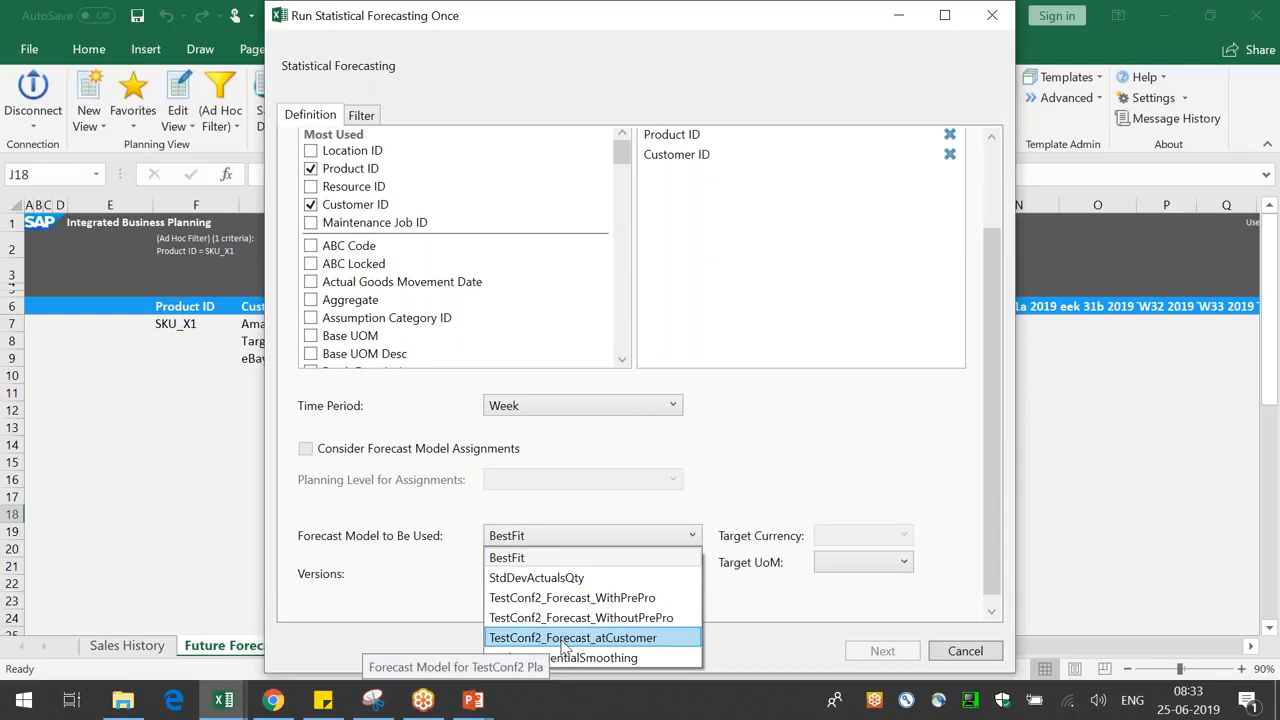
left_click(650, 637)
- Try adding Location ID to the aggregation level, check which forecast models are offered for it, and remove the attribute again
scroll(758, 427, "up", 2)
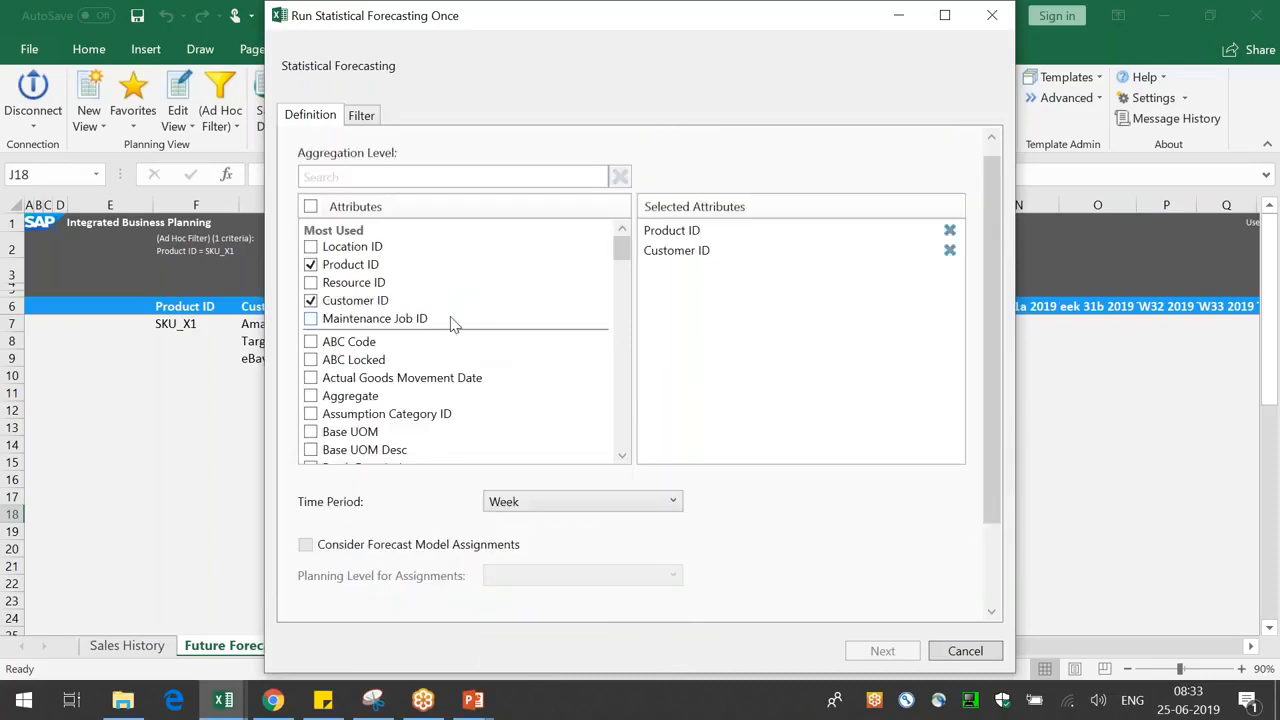
left_click(358, 248)
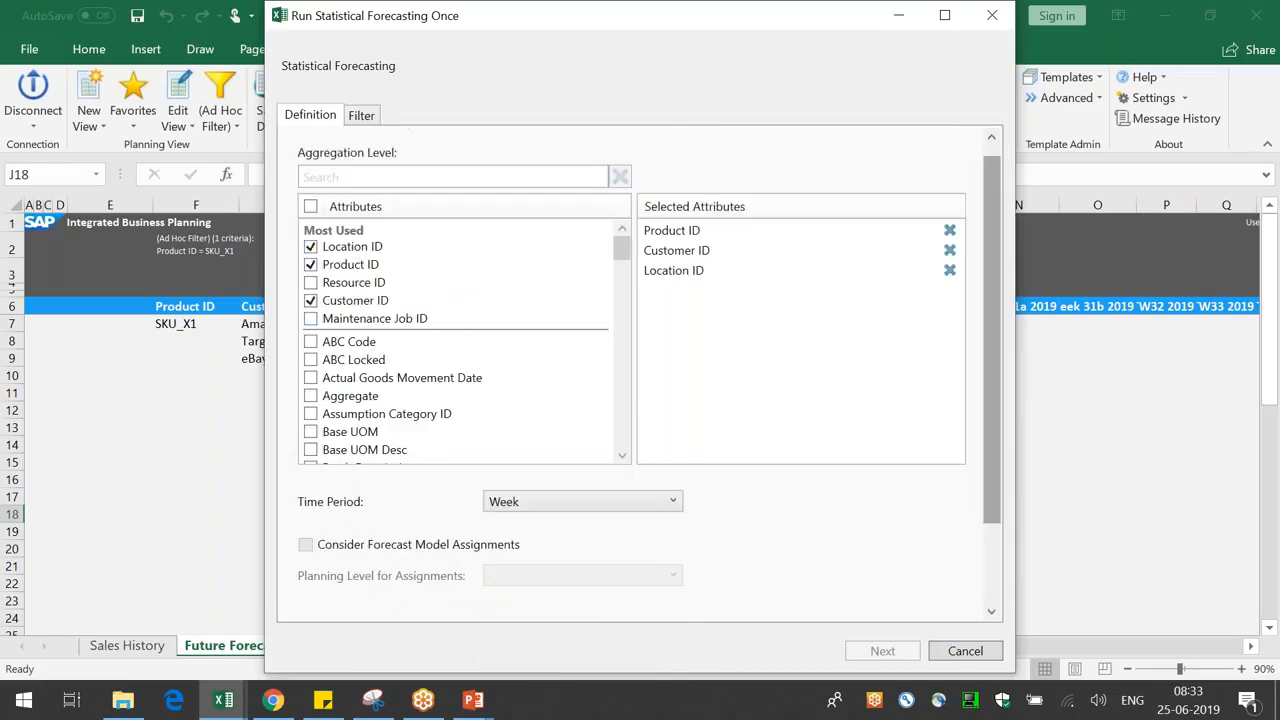
scroll(1000, 435, "down", 2)
left_click(648, 529)
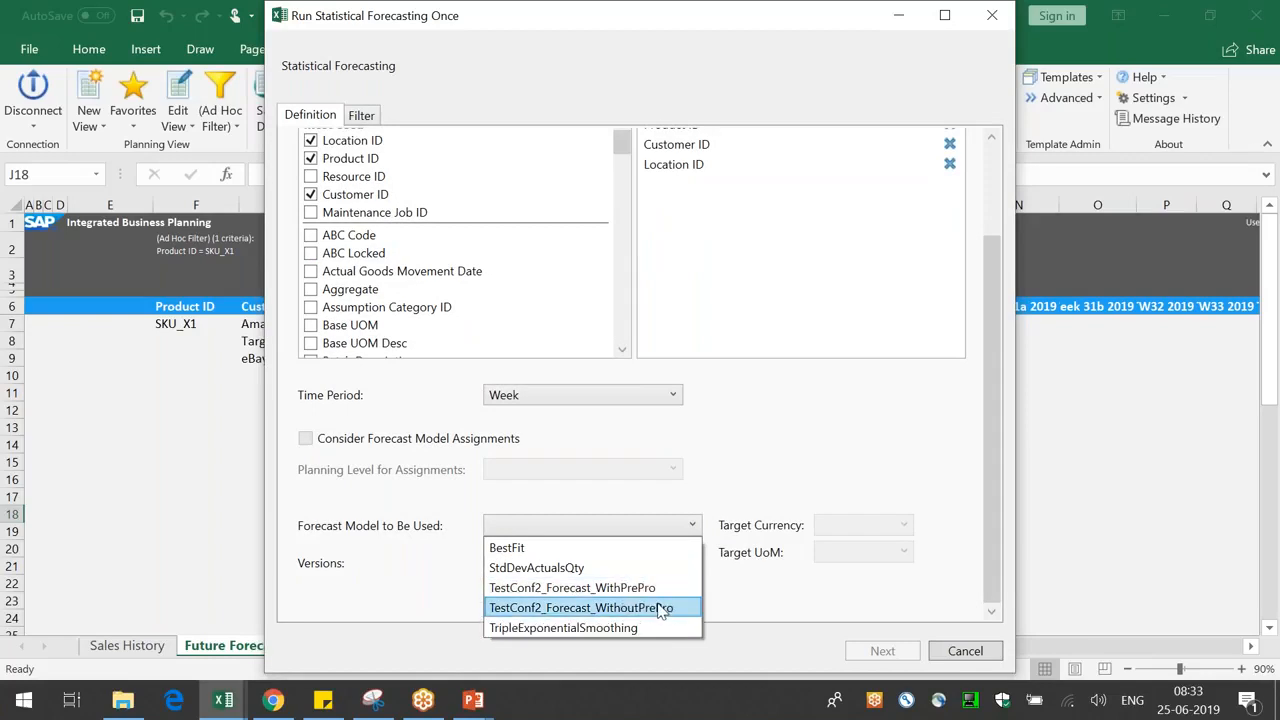
key("Up")
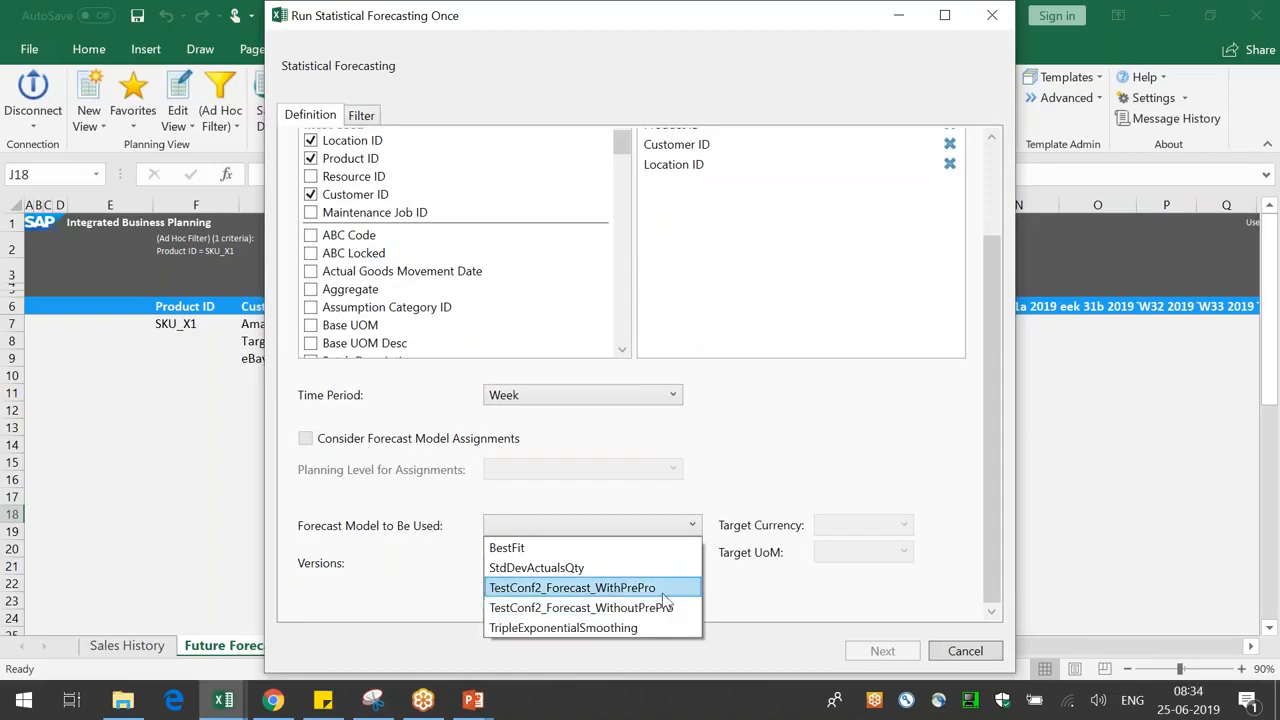
left_click(994, 251)
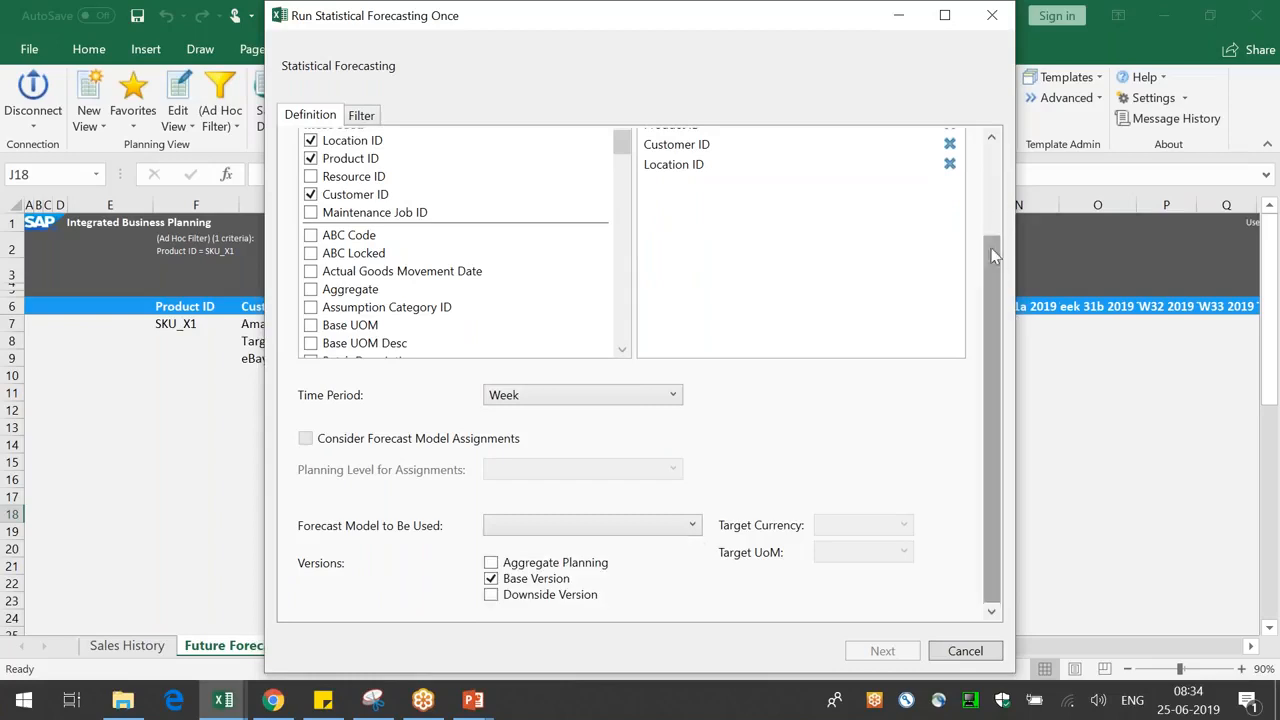
left_click(993, 184)
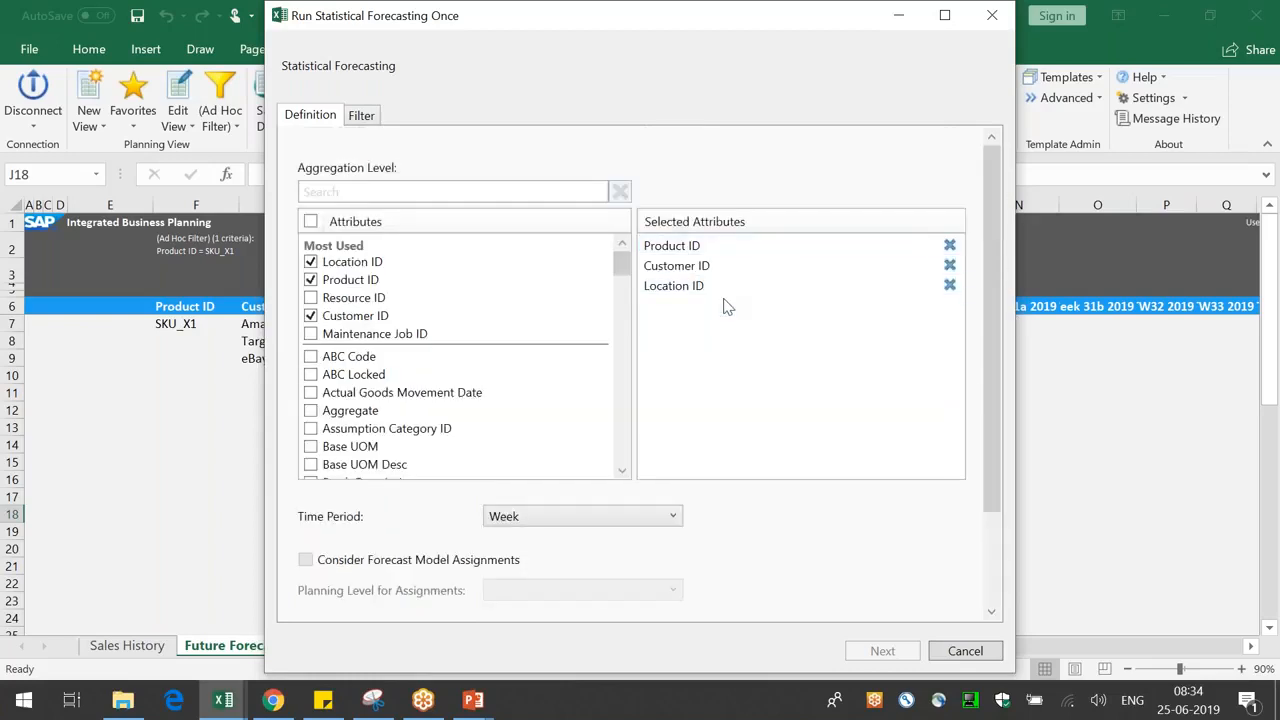
left_click(996, 442)
left_click(675, 528)
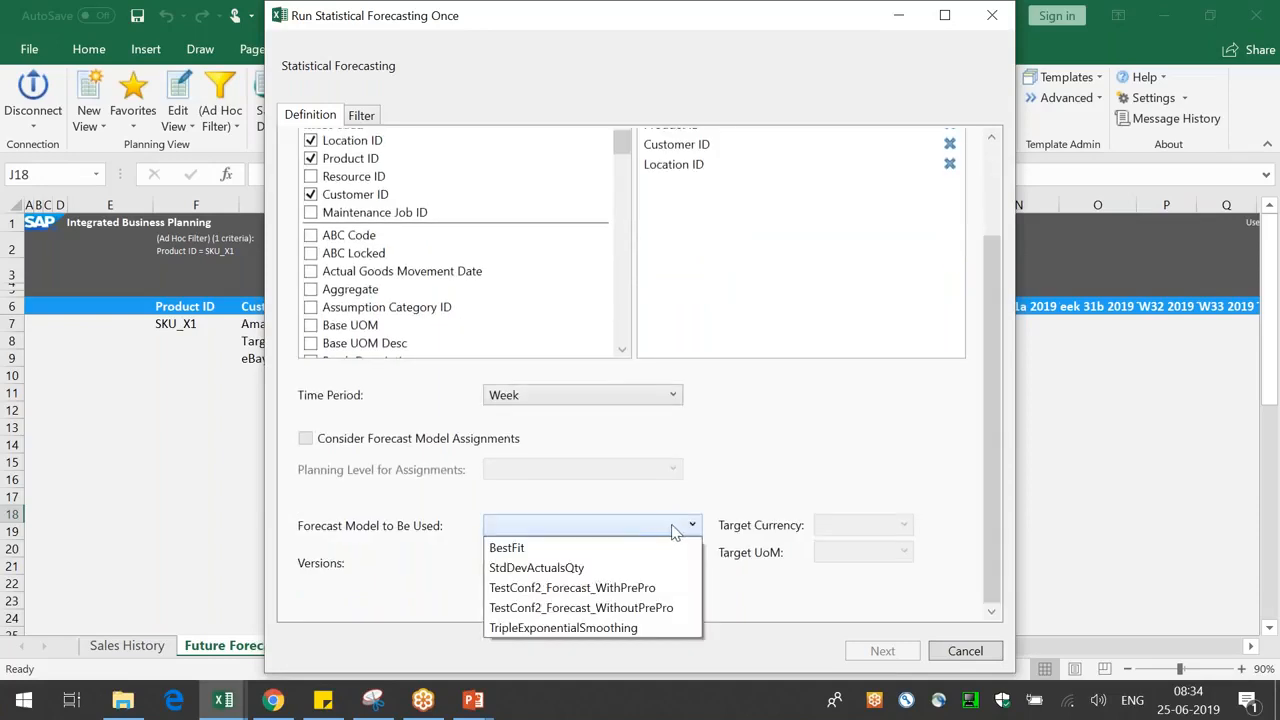
left_click(737, 458)
scroll(745, 404, "up", 2)
left_click(949, 261)
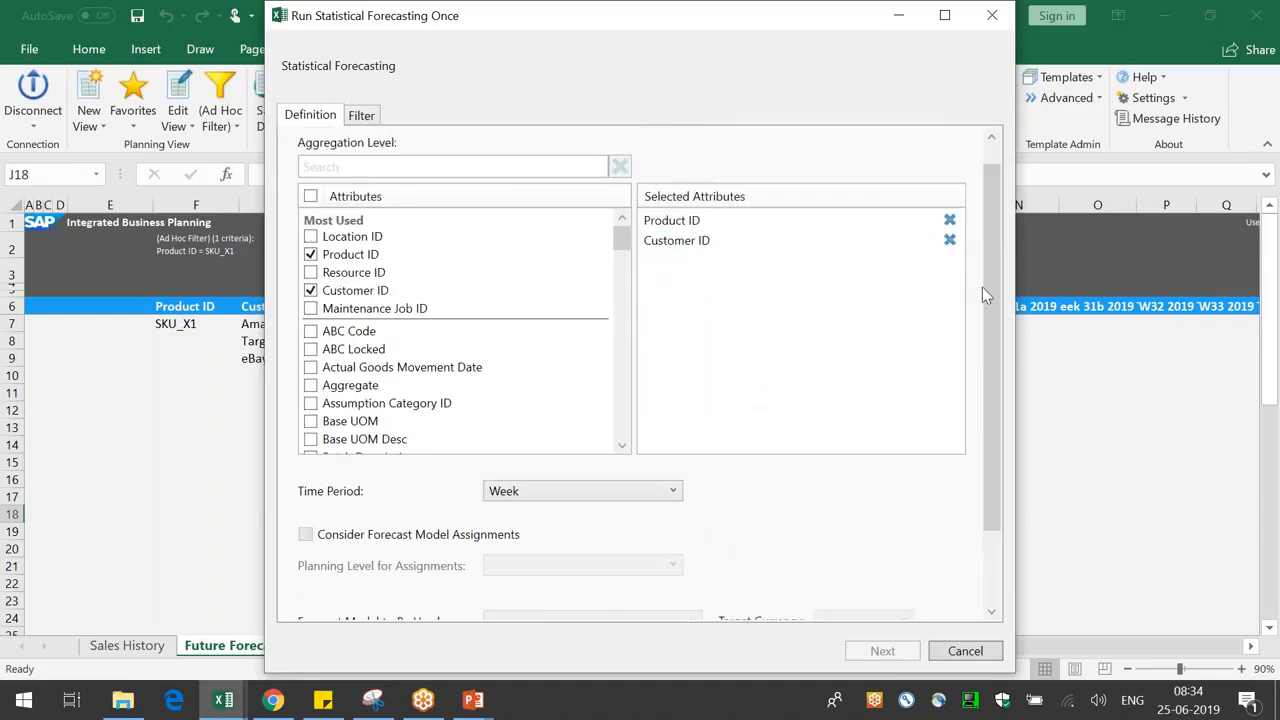
- Select forecast model TestConf2_Forecast_atCustomer with target UoM EA for the base version and run the statistical forecast
scroll(1003, 340, "down", 2)
left_click(620, 525)
left_click(620, 628)
left_click(904, 551)
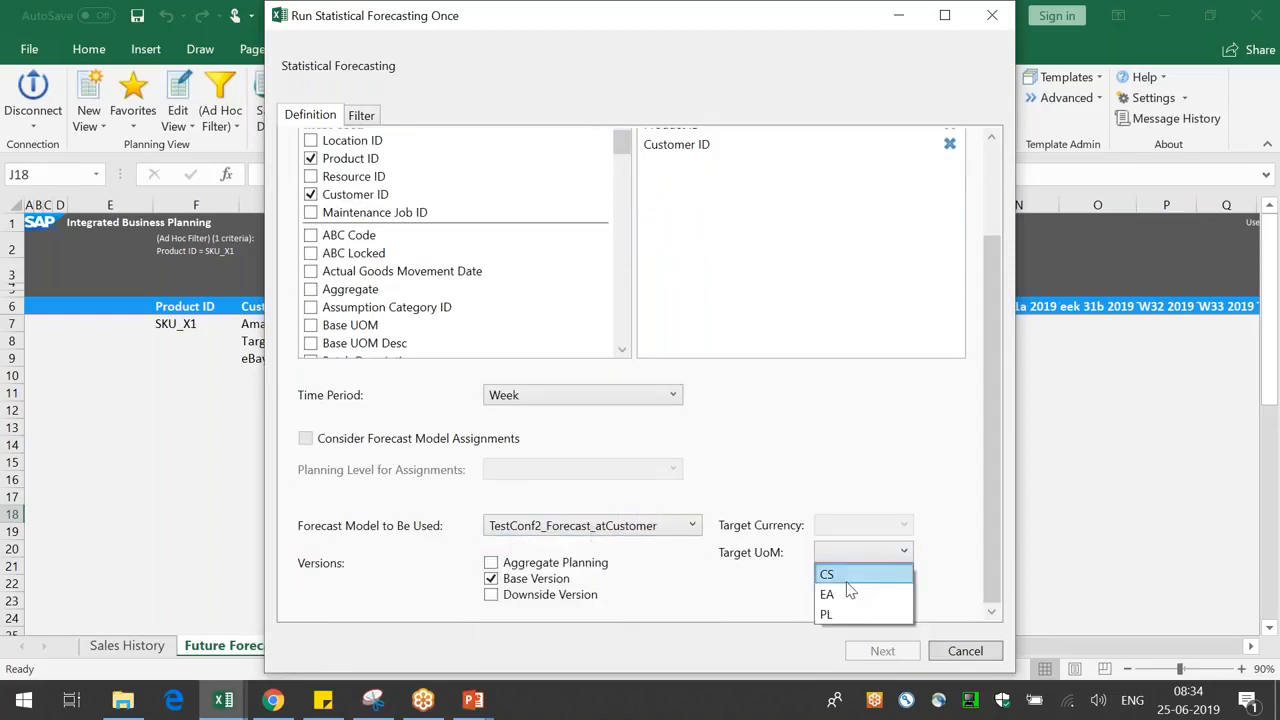
left_click(848, 593)
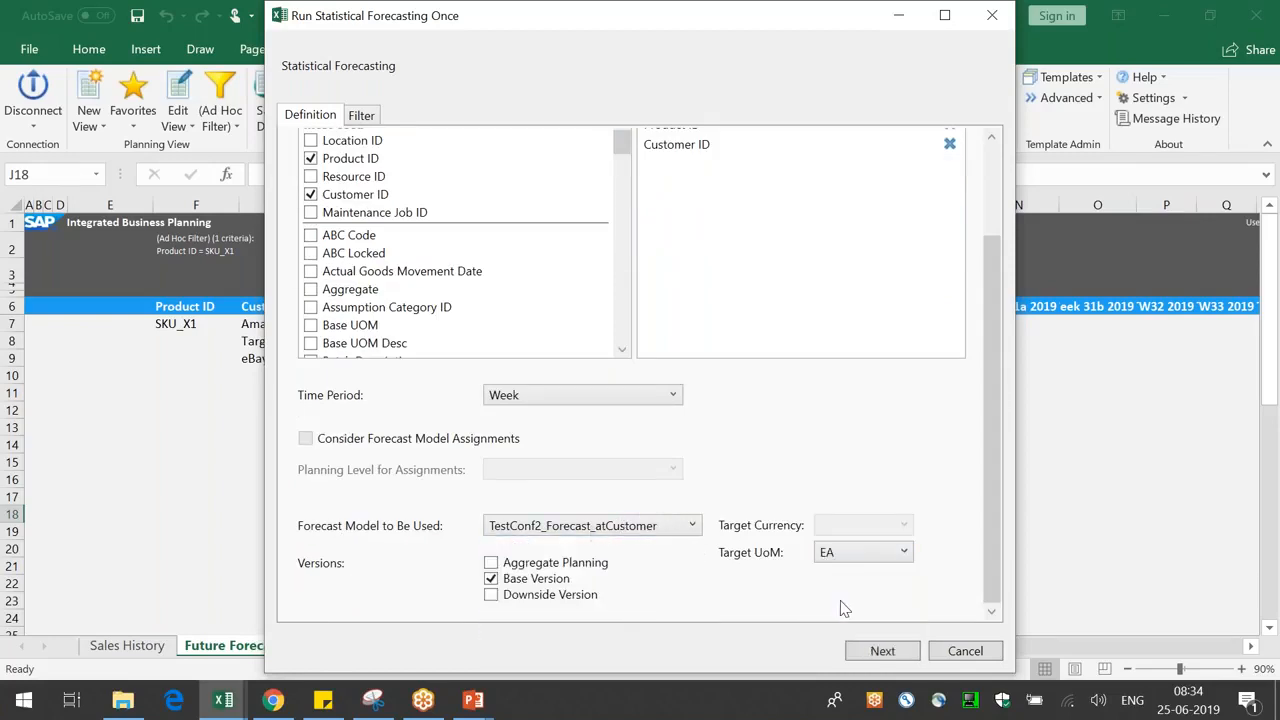
left_click(882, 651)
left_click(746, 671)
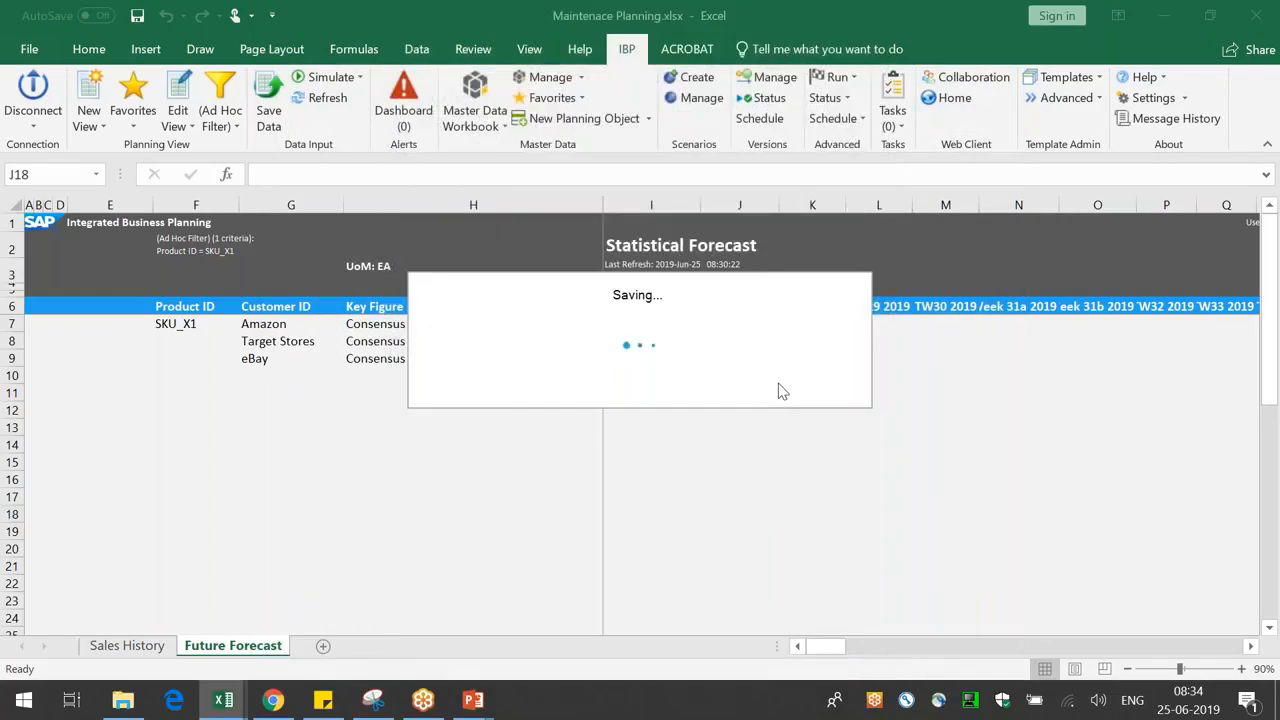
left_click(803, 397)
- Check the status of the TestConf2_Forecast_atCustomer statistical forecasting job, refreshing the list until it has finished, and close it
left_click(833, 100)
left_click(882, 287)
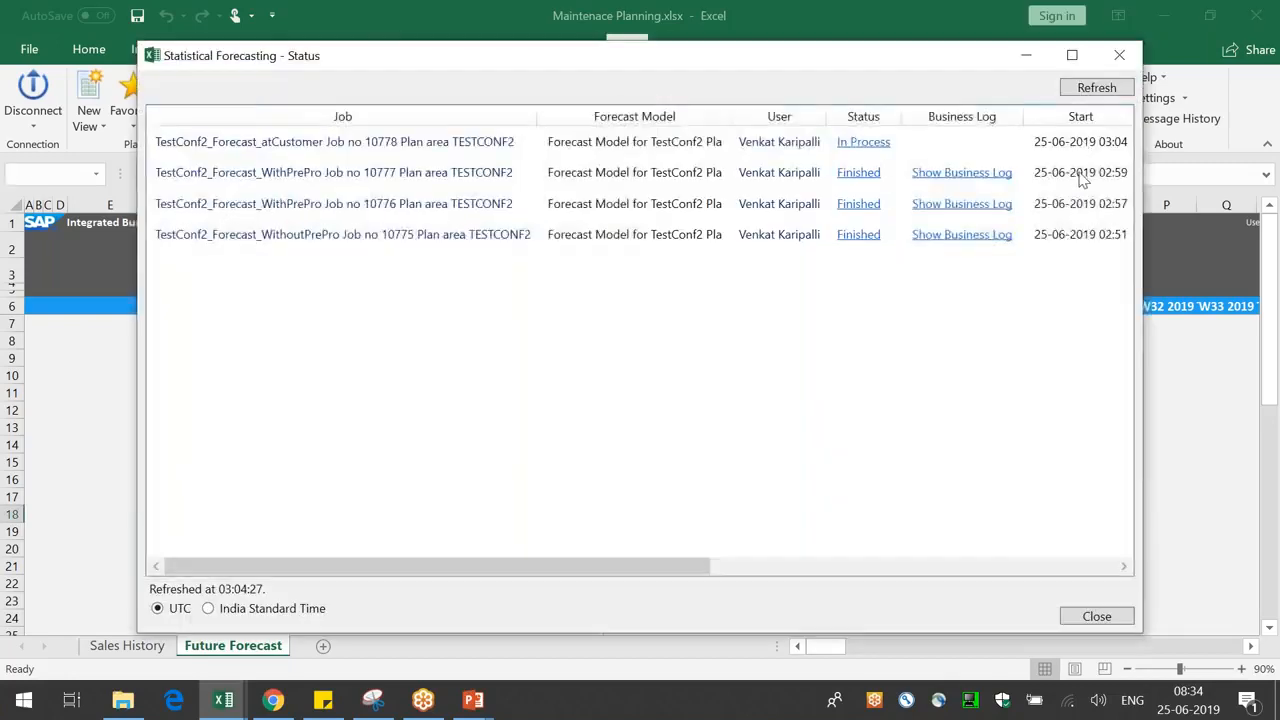
left_click(1096, 88)
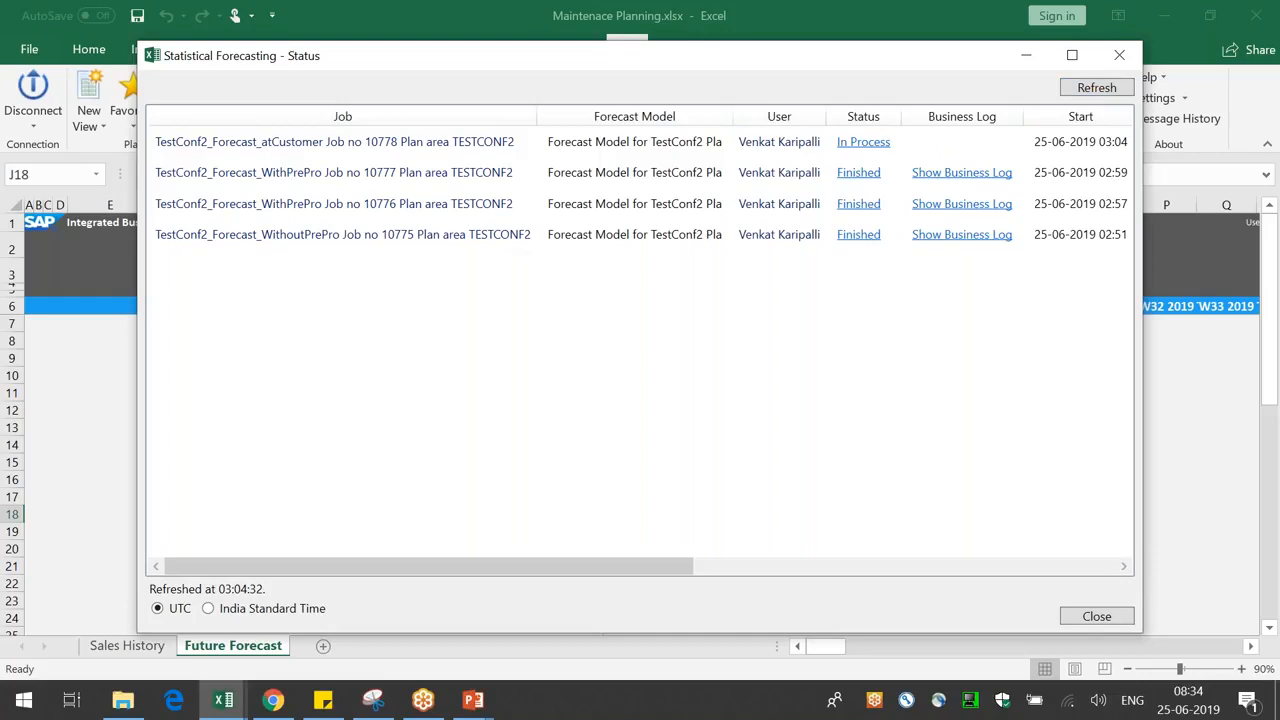
left_click(1097, 88)
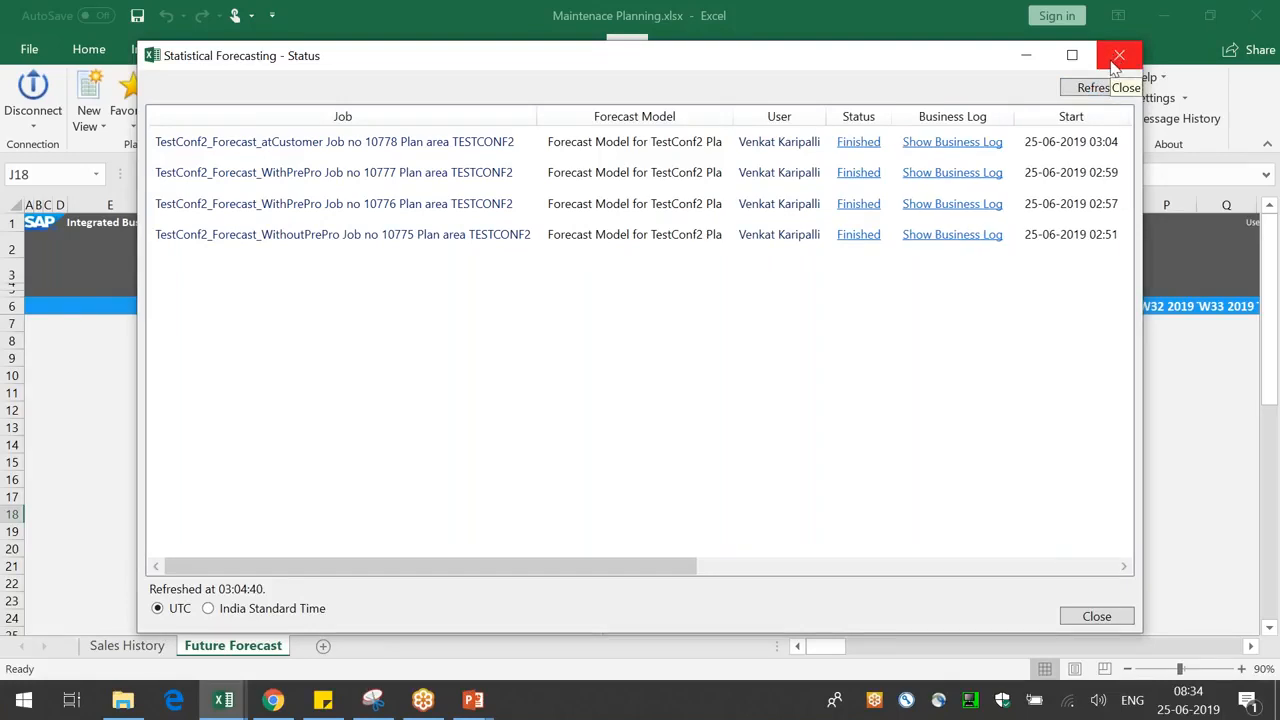
left_click(1116, 56)
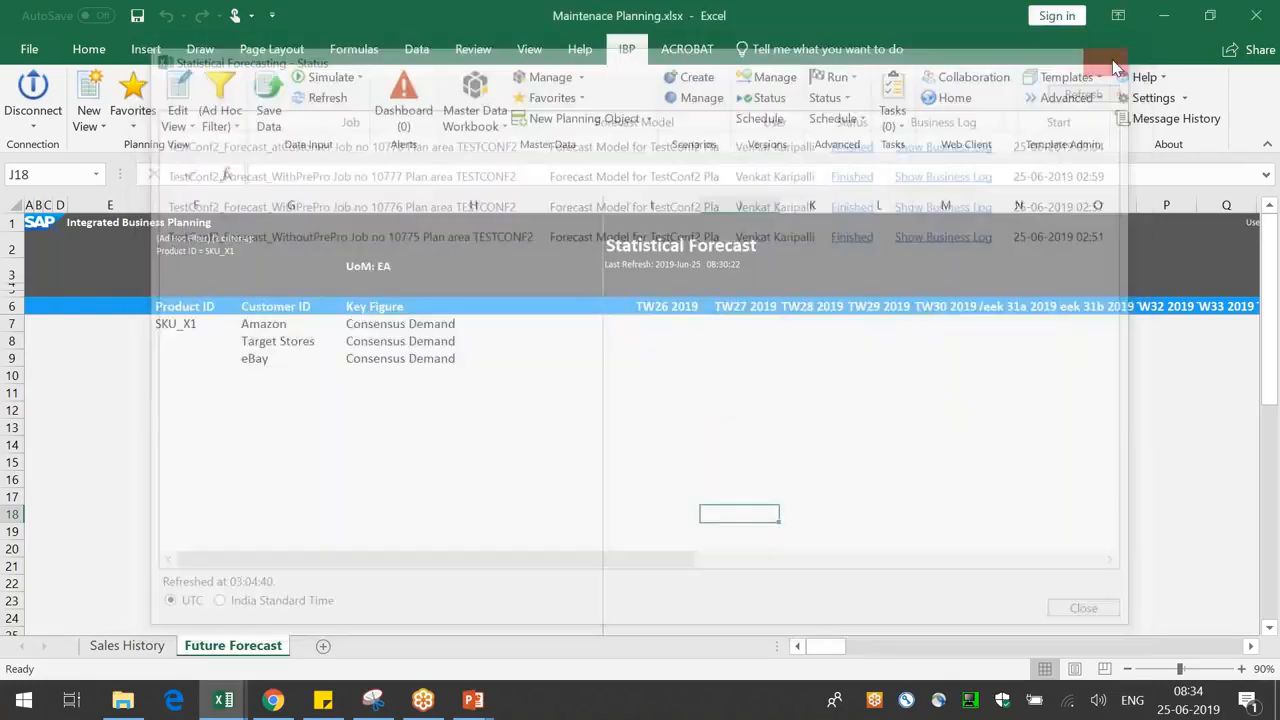
- Refresh the planning view, narrow the Key Figure column and review the Consensus Demand values of the three customers
key("Return")
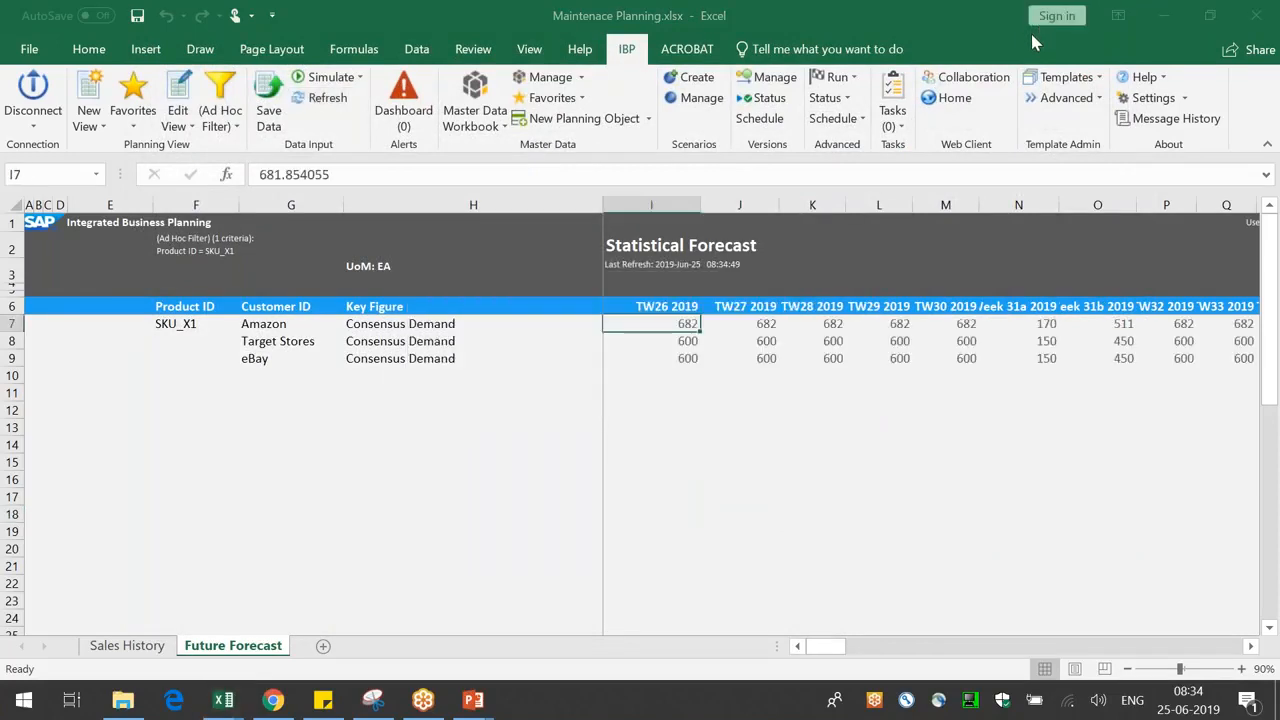
left_click_drag(604, 197, 502, 199)
left_click(812, 409)
left_click_drag(1130, 358, 600, 323)
left_click(716, 425)
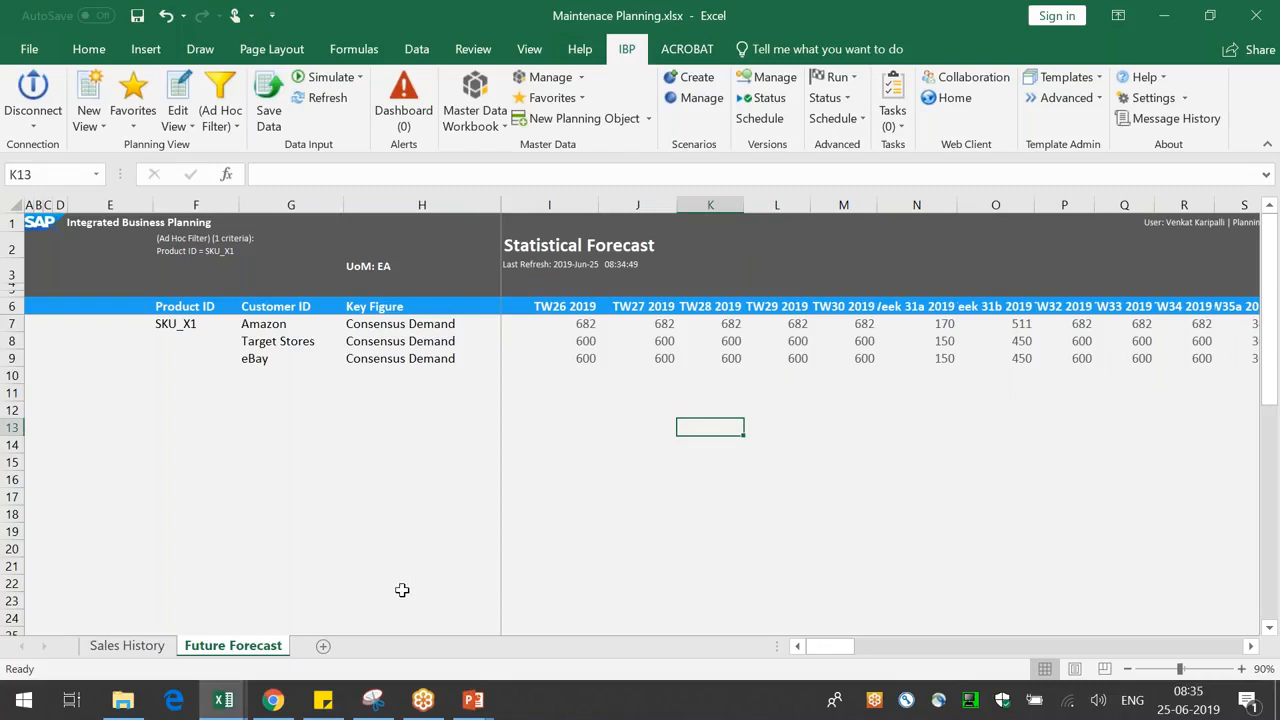
- Switch to the browser, return to the forecast model list and open TestConf2_Forecast_WithPrePro
left_click(262, 702)
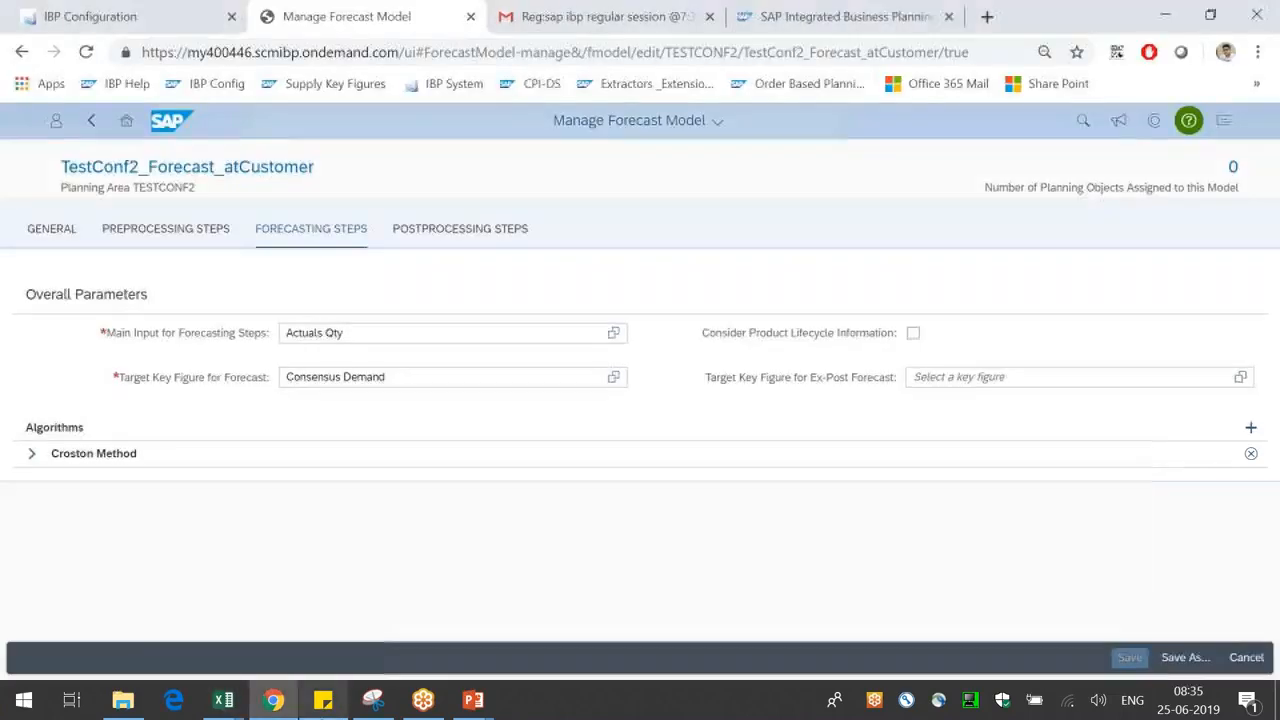
left_click(92, 121)
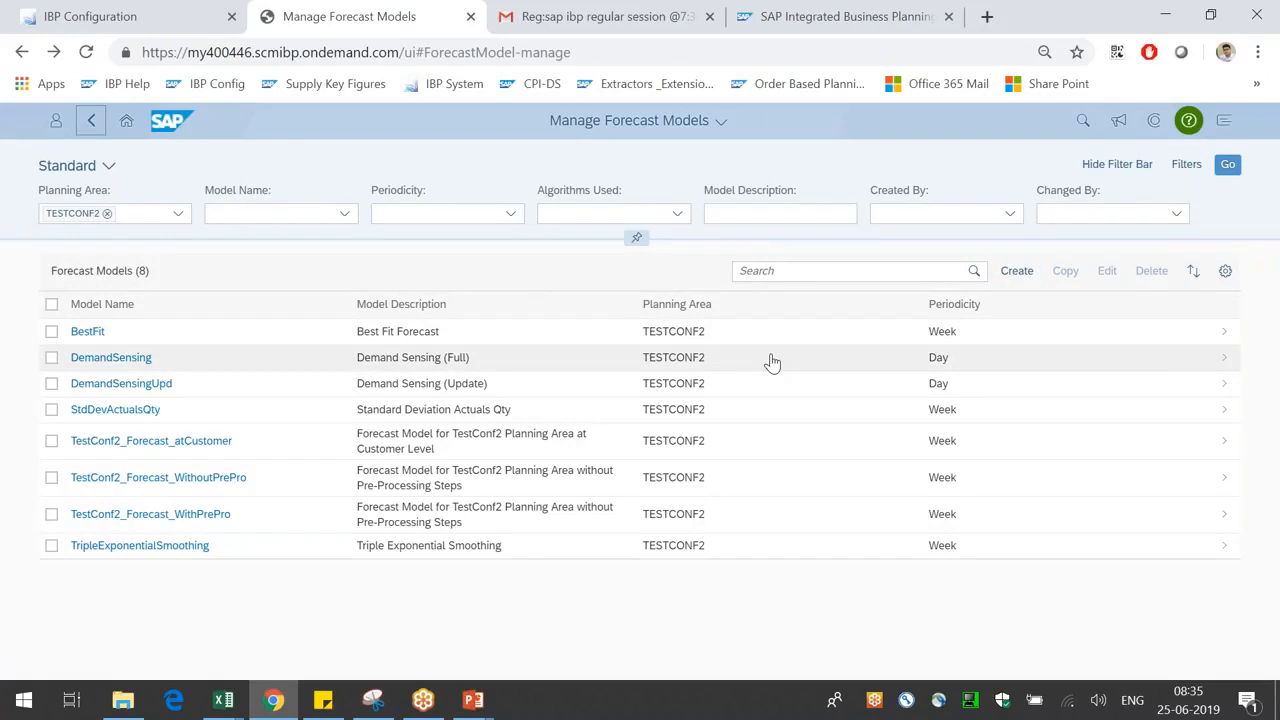
left_click_drag(357, 507, 614, 508)
left_click(708, 520)
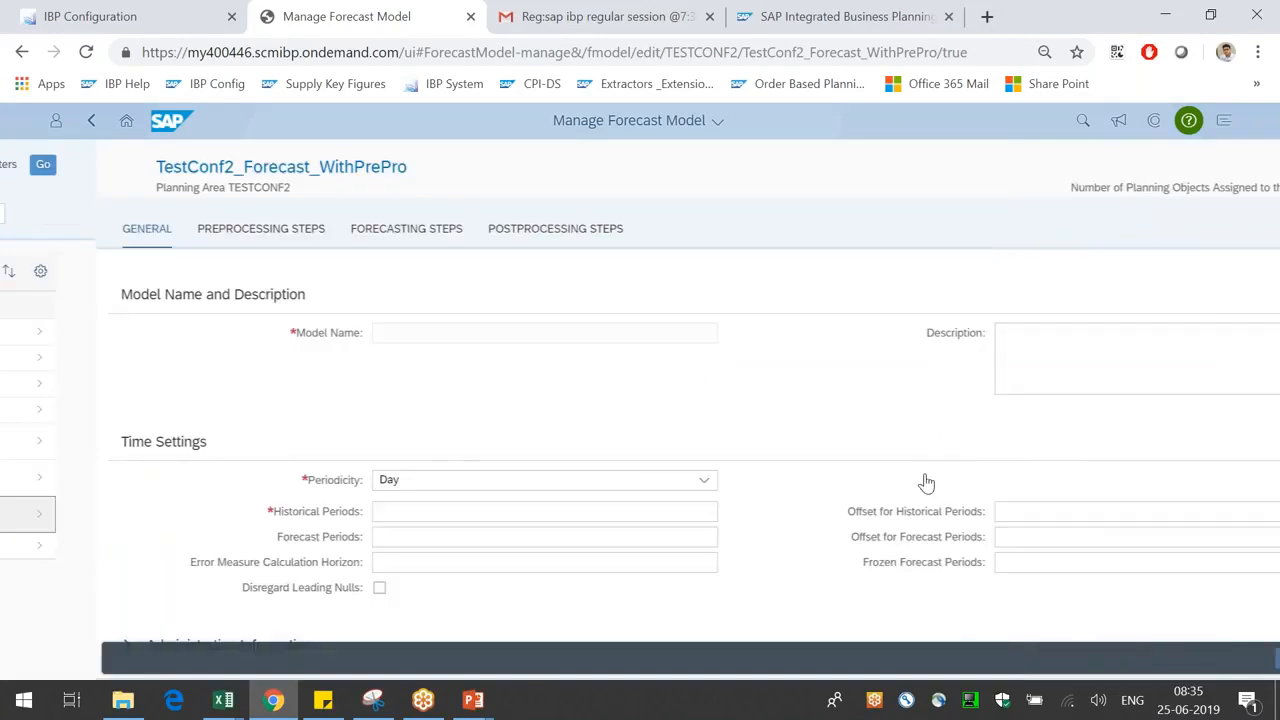
- Review the model's Substitute Missing Values settings, the available preprocessing algorithms, and its postprocessing and forecasting steps
left_click(150, 228)
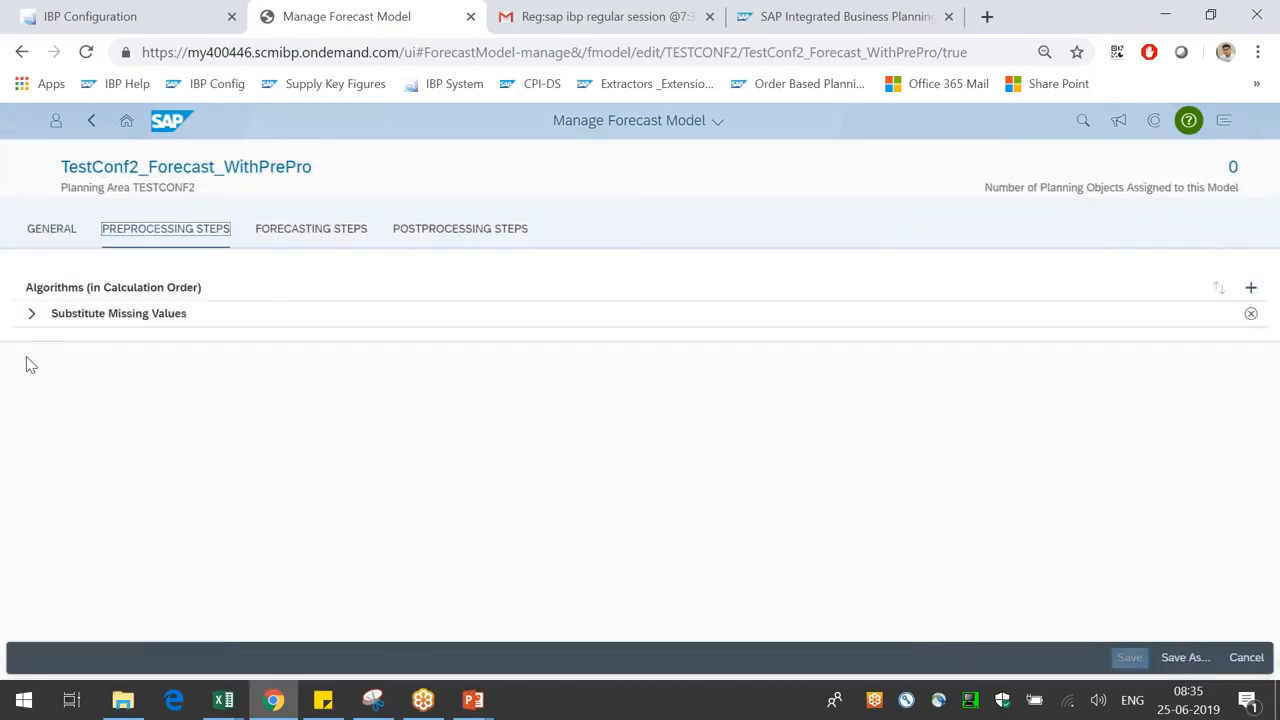
left_click(31, 313)
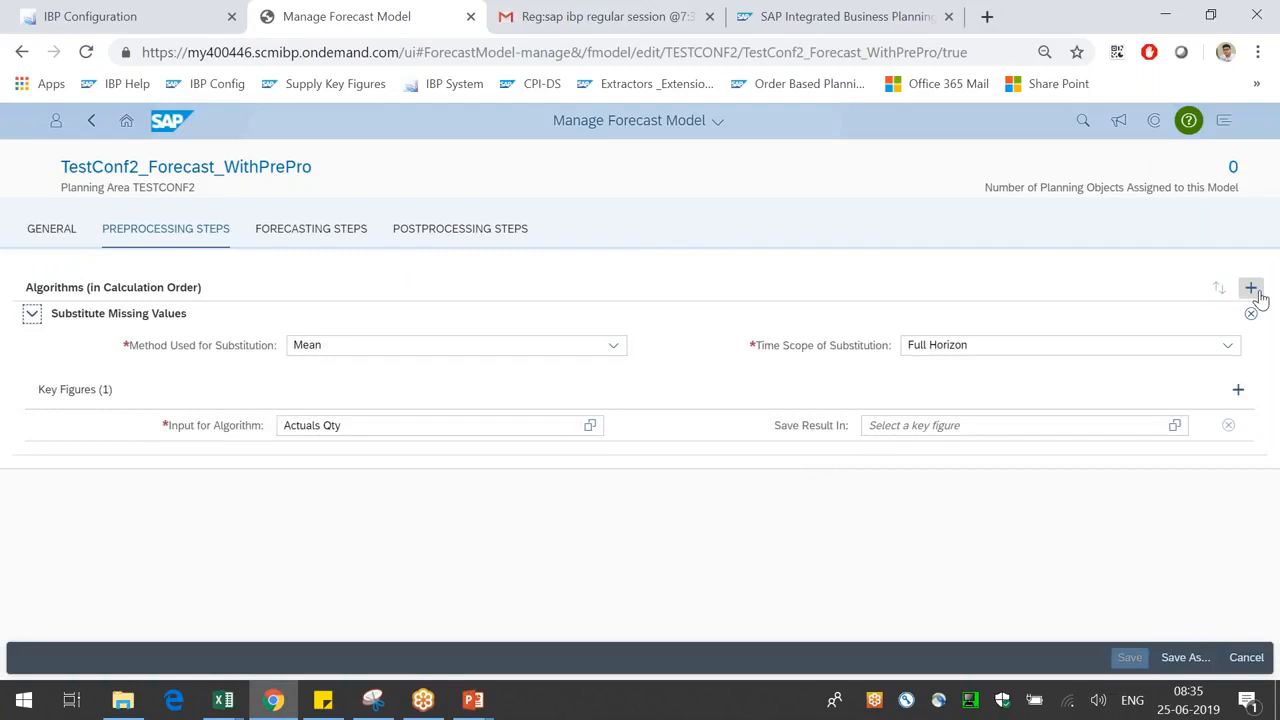
left_click(1250, 288)
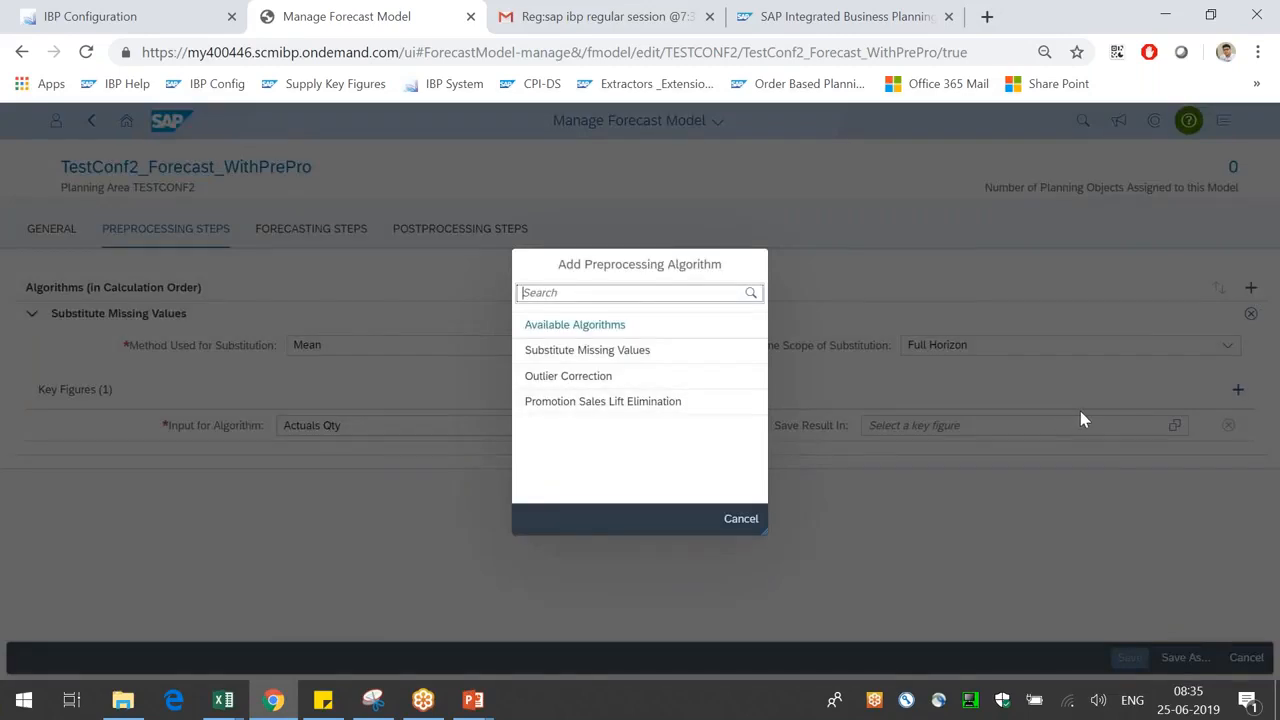
left_click(741, 519)
left_click(466, 229)
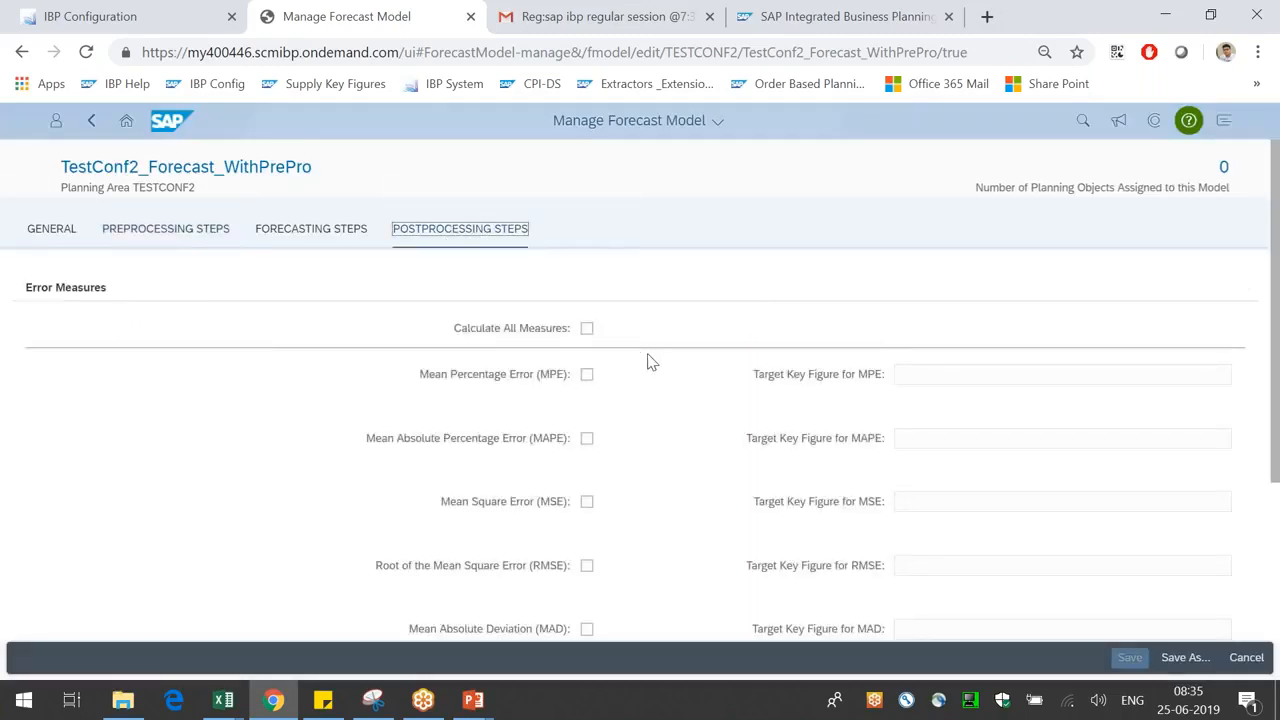
left_click(329, 235)
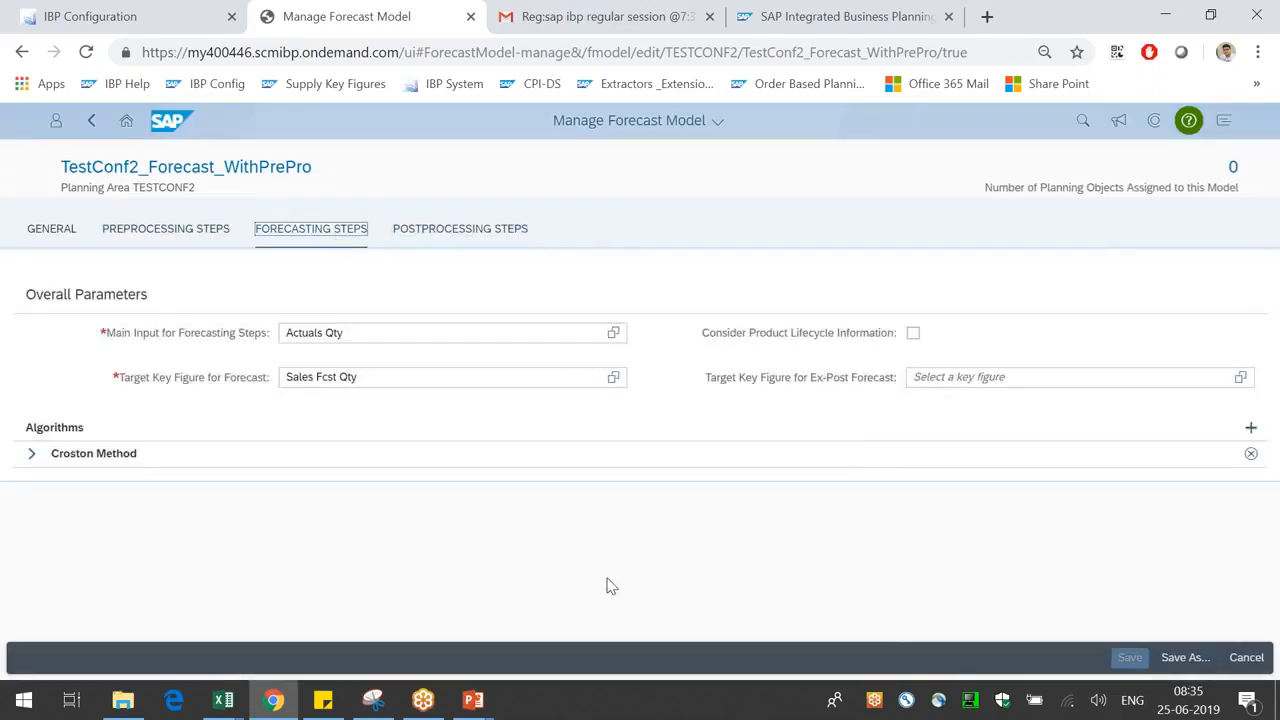
- Switch to PowerPoint, start the slide show and advance to the Manage Forecast Models slide
left_click(472, 699)
left_click(591, 630)
scroll(820, 590, "up", 1)
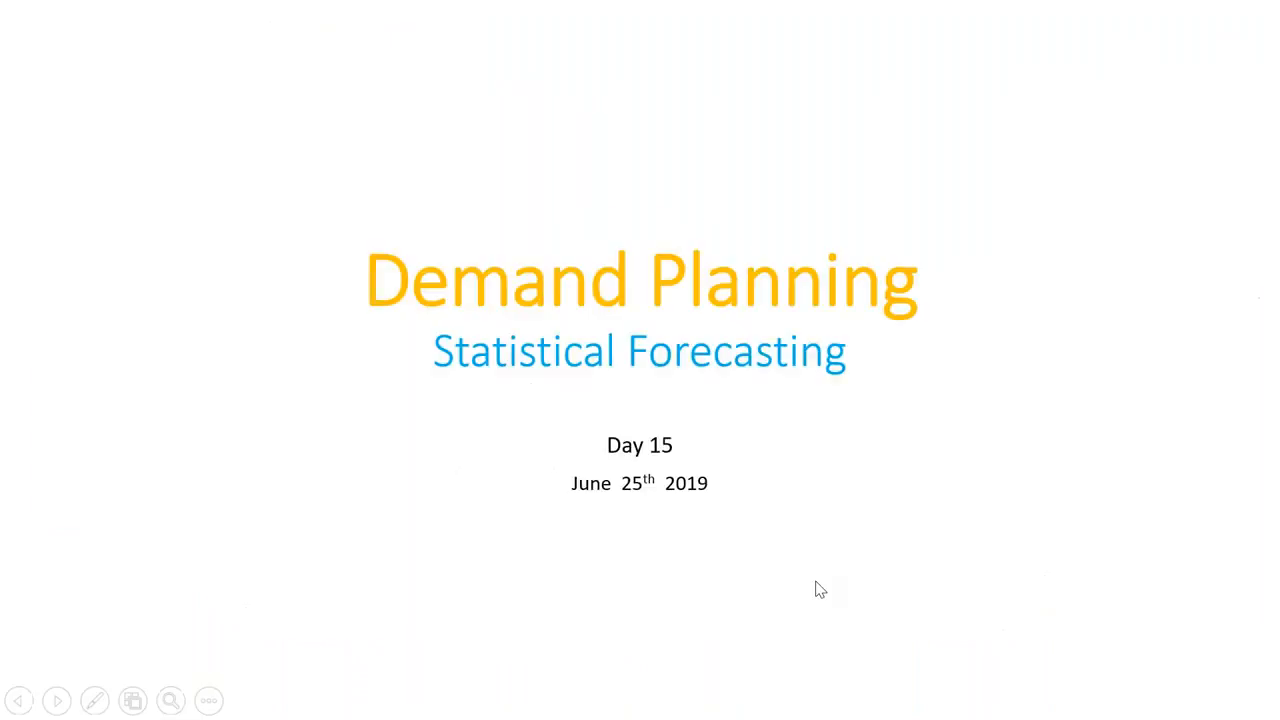
left_click(814, 589)
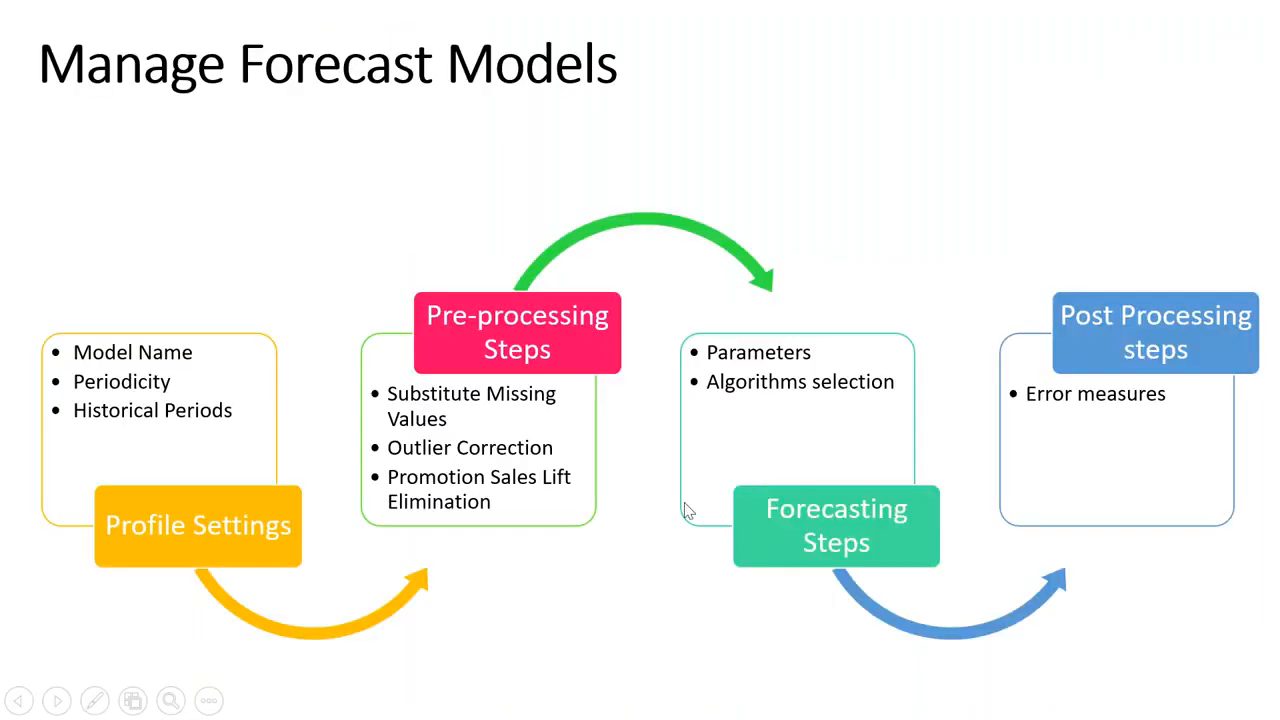
- Using the pen, write a circled 1 beside Profile Settings and underline Model Name, Periodicity and Historical Periods
right_click(227, 555)
mouse_move(337, 468)
left_click(425, 490)
mouse_move(49, 558)
left_mouse_down()
mouse_move(54, 598)
mouse_move(24, 571)
mouse_move(95, 582)
mouse_move(57, 542)
left_mouse_up()
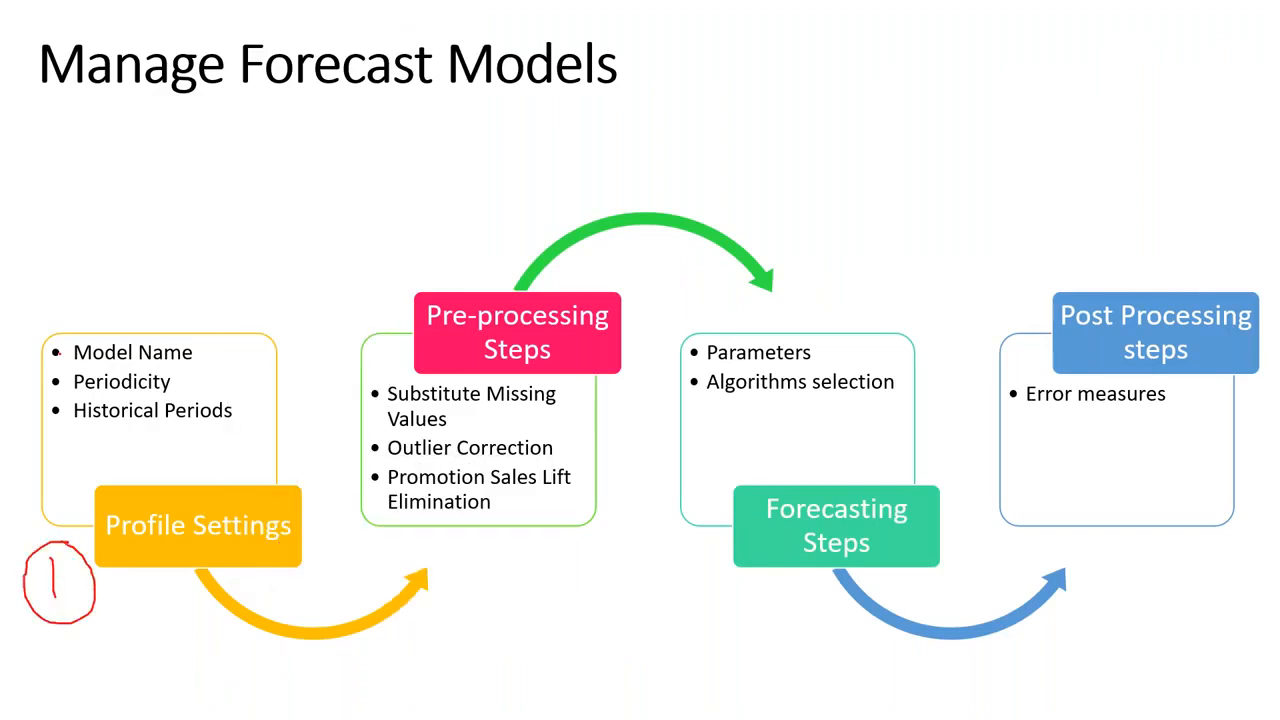
left_click_drag(38, 360, 178, 364)
left_click_drag(50, 397, 209, 396)
left_click_drag(85, 418, 215, 414)
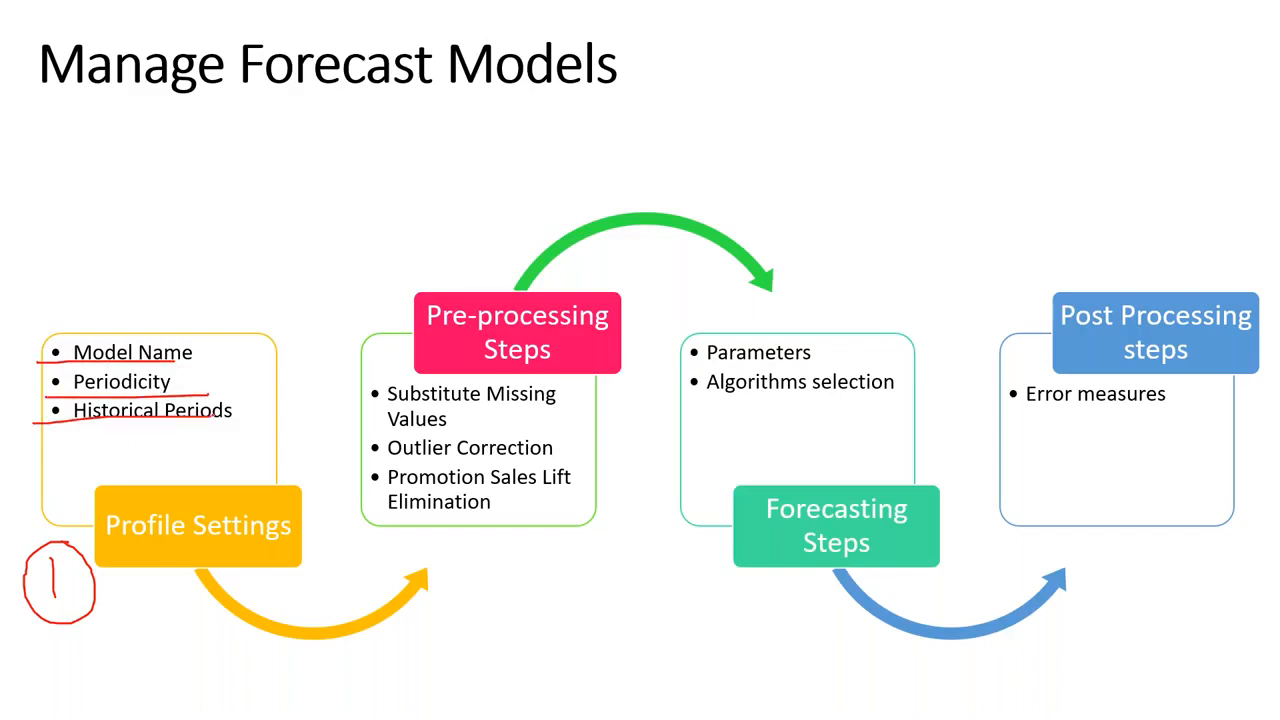